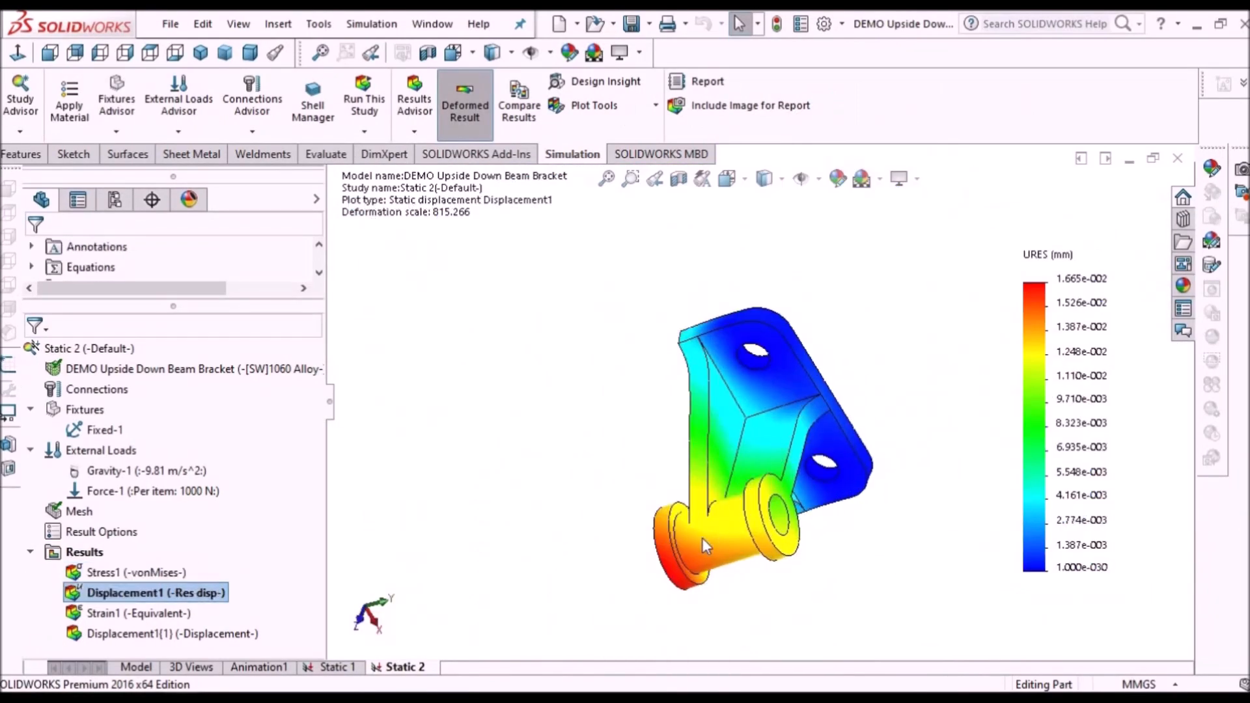
- Examine several sample assemblies, simulation results and surface parts by rotating and zooming their views
middle_drag(706, 546, 801, 598)
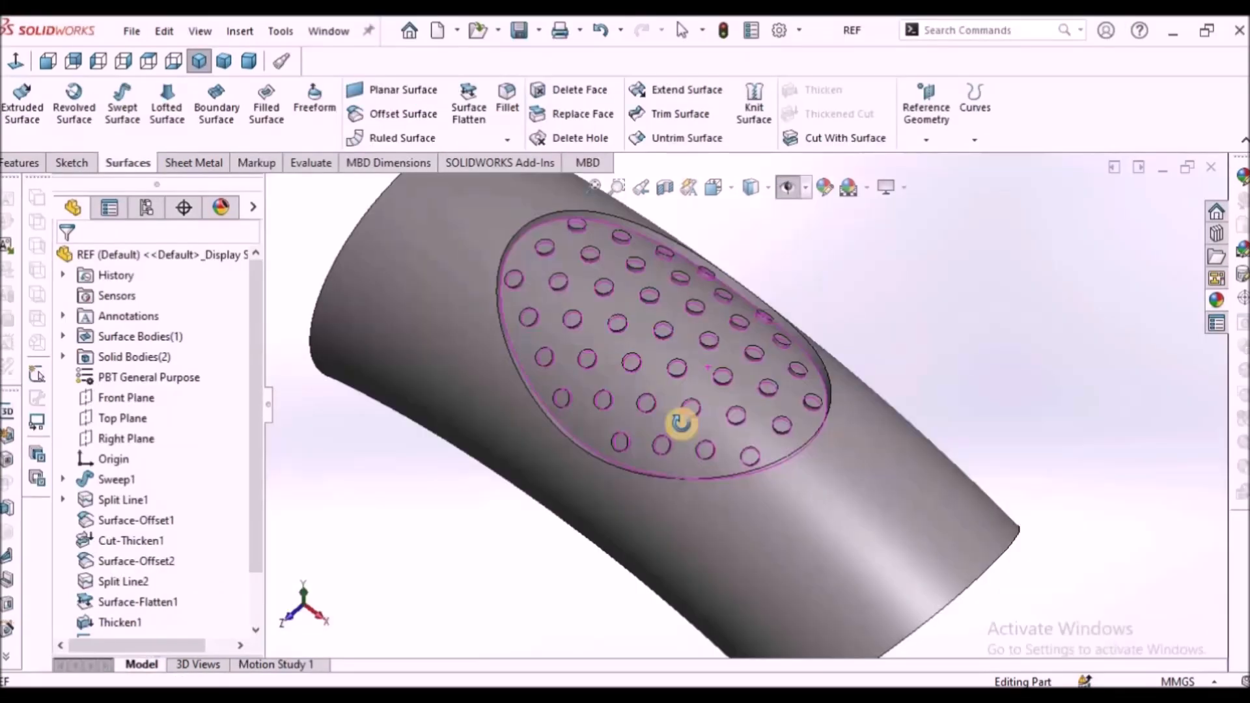
middle_drag(681, 422, 832, 419)
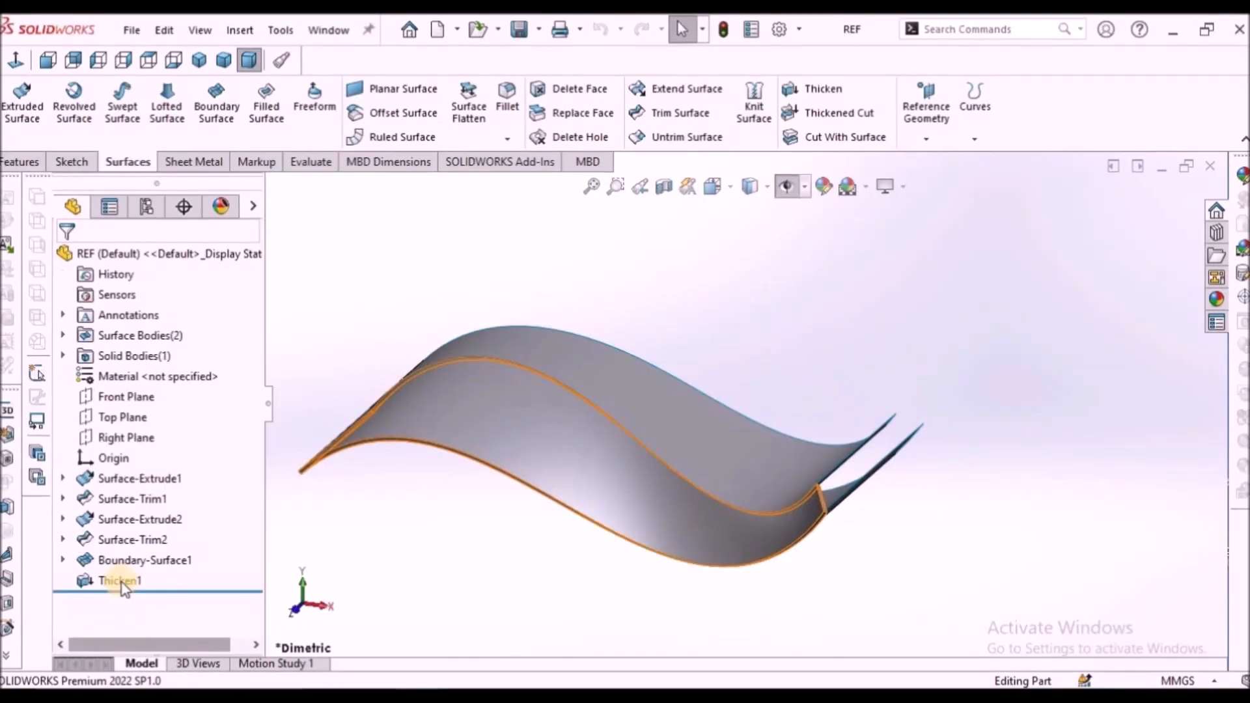
right_click(108, 581)
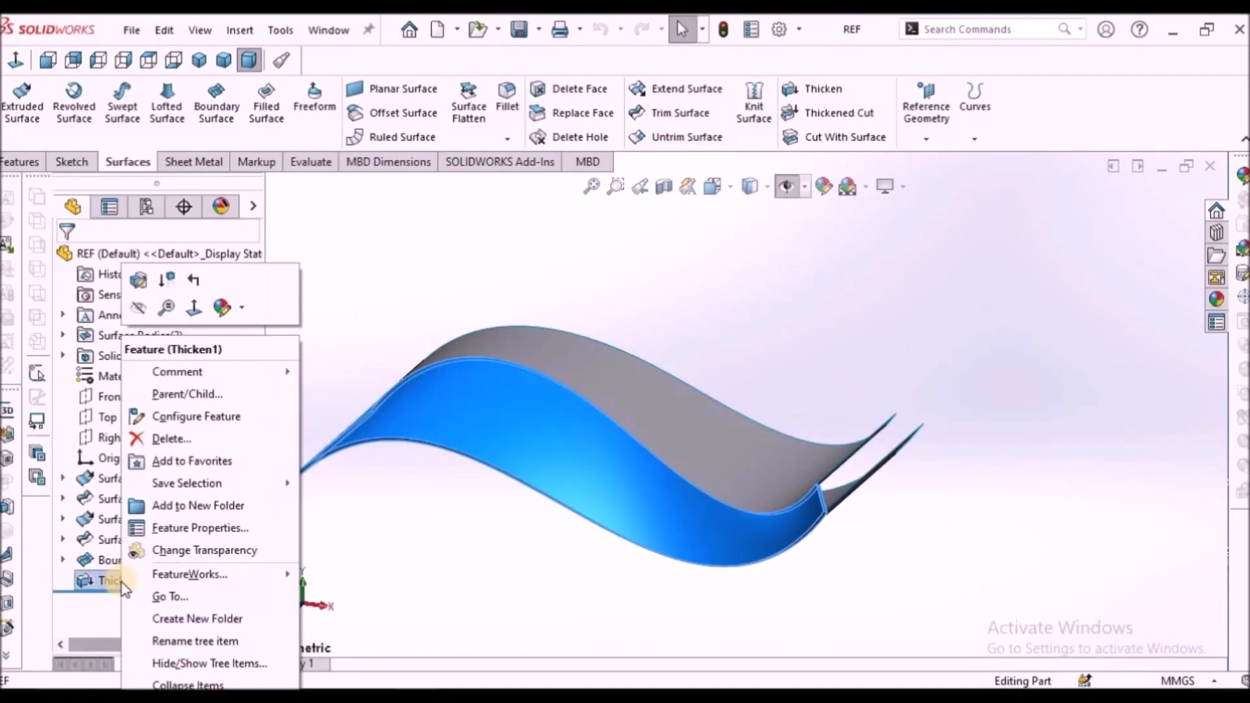
click(139, 315)
middle_drag(545, 288, 675, 408)
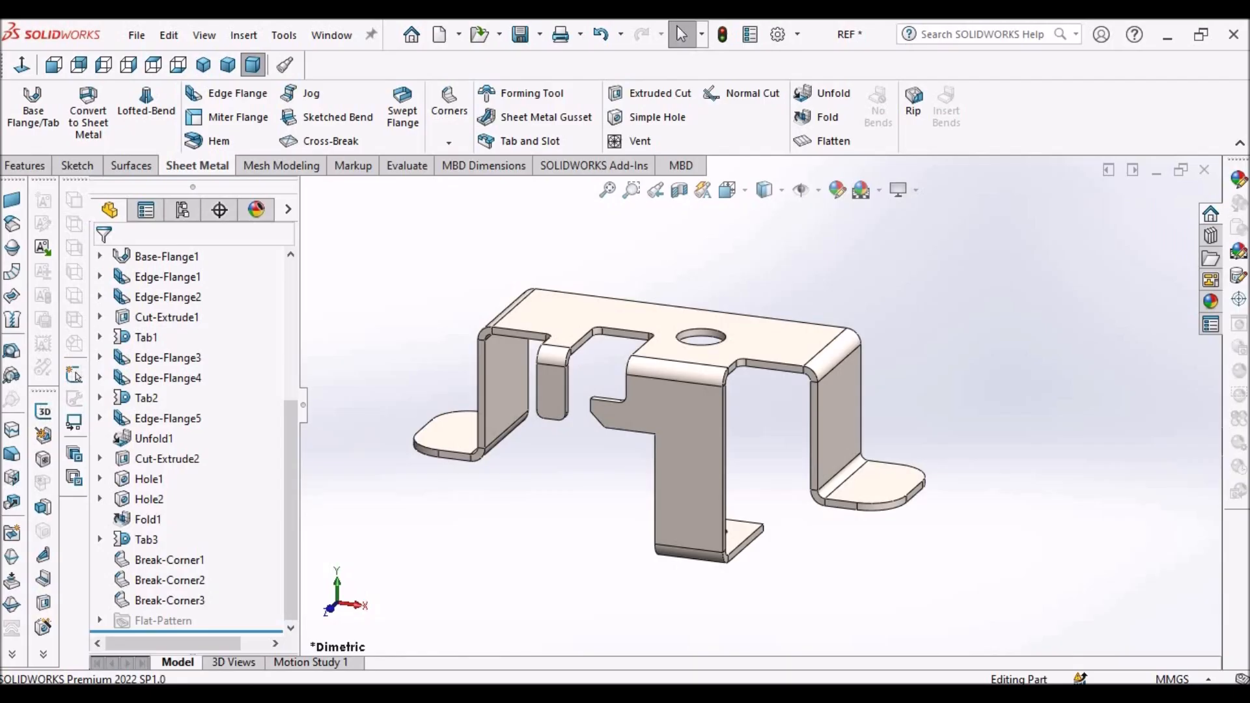
- Rotate the sample sheet metal bracket and toggle its flattened pattern to compare folded and flat states
scroll(771, 226, up, 2)
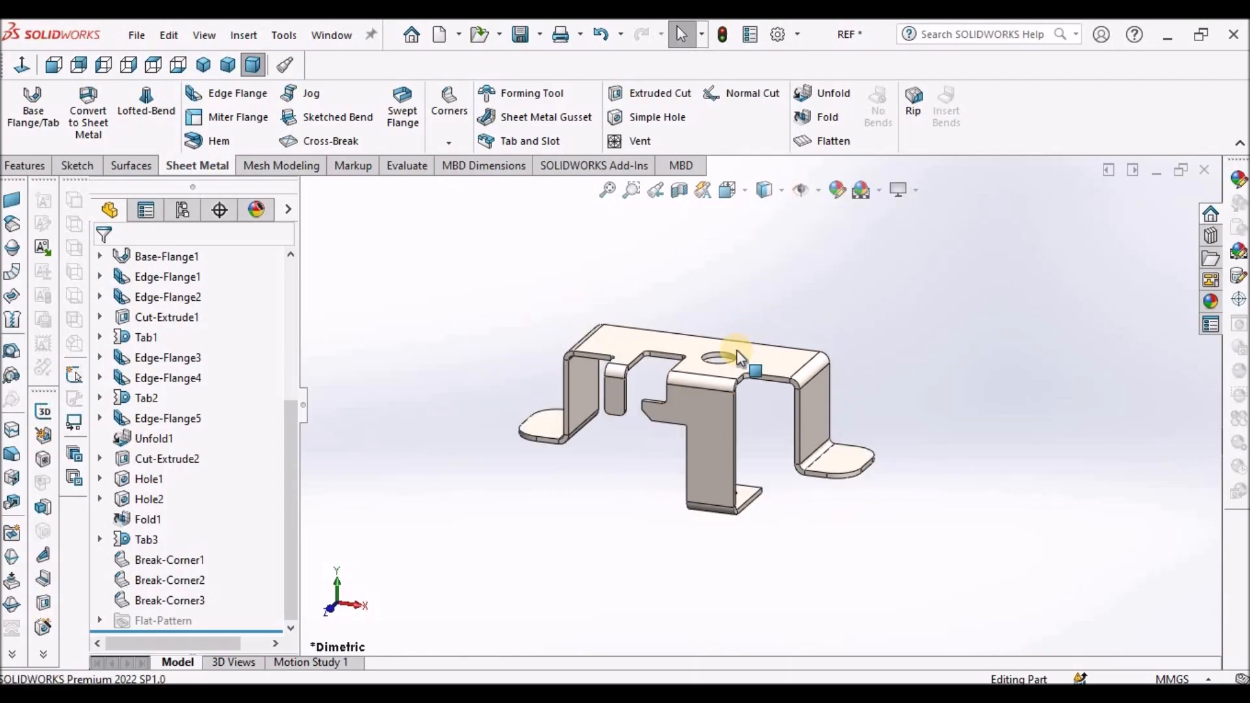
scroll(736, 350, down, 1)
middle_drag(710, 349, 705, 455)
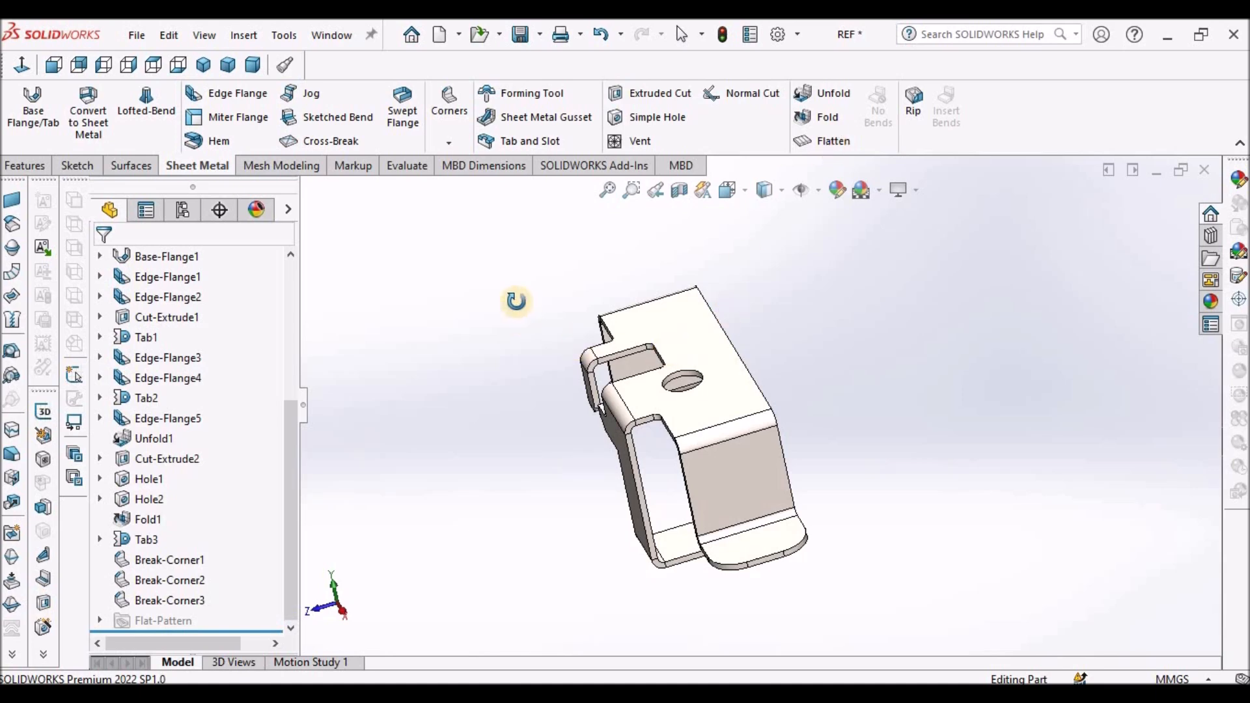
middle_drag(516, 300, 763, 322)
scroll(763, 322, up, 2)
scroll(766, 317, down, 2)
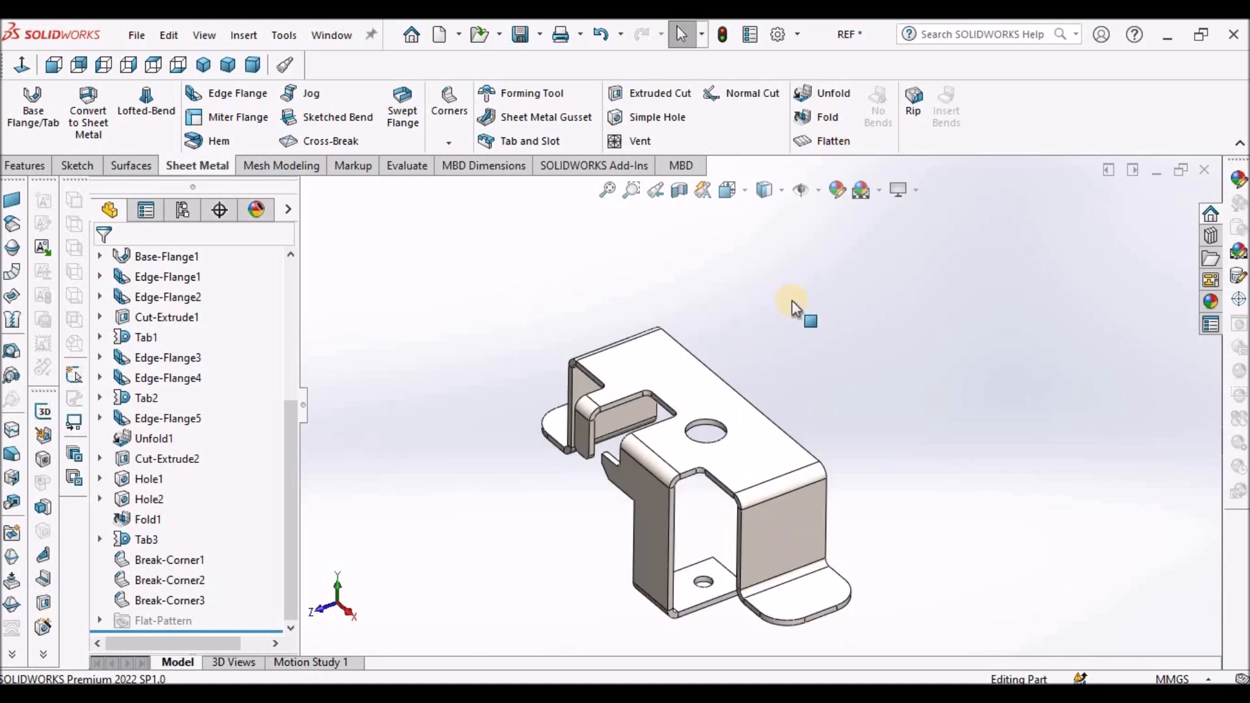
click(828, 141)
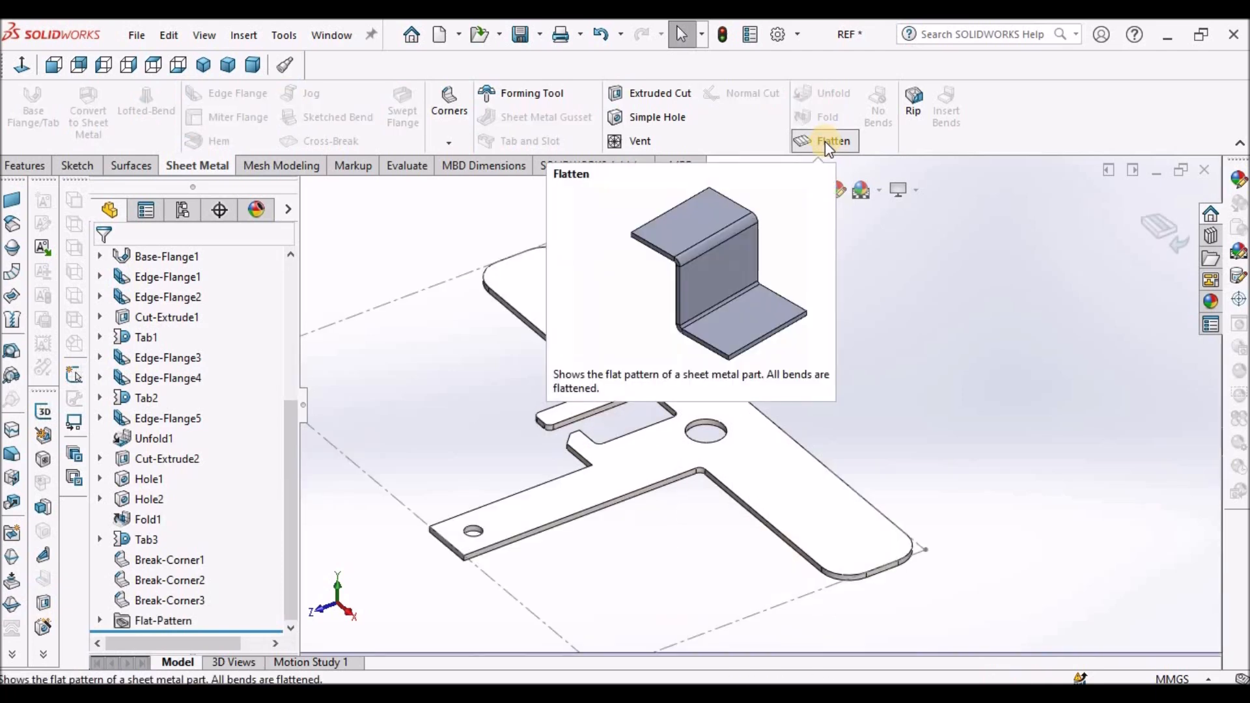
scroll(862, 358, up, 2)
middle_drag(781, 363, 837, 413)
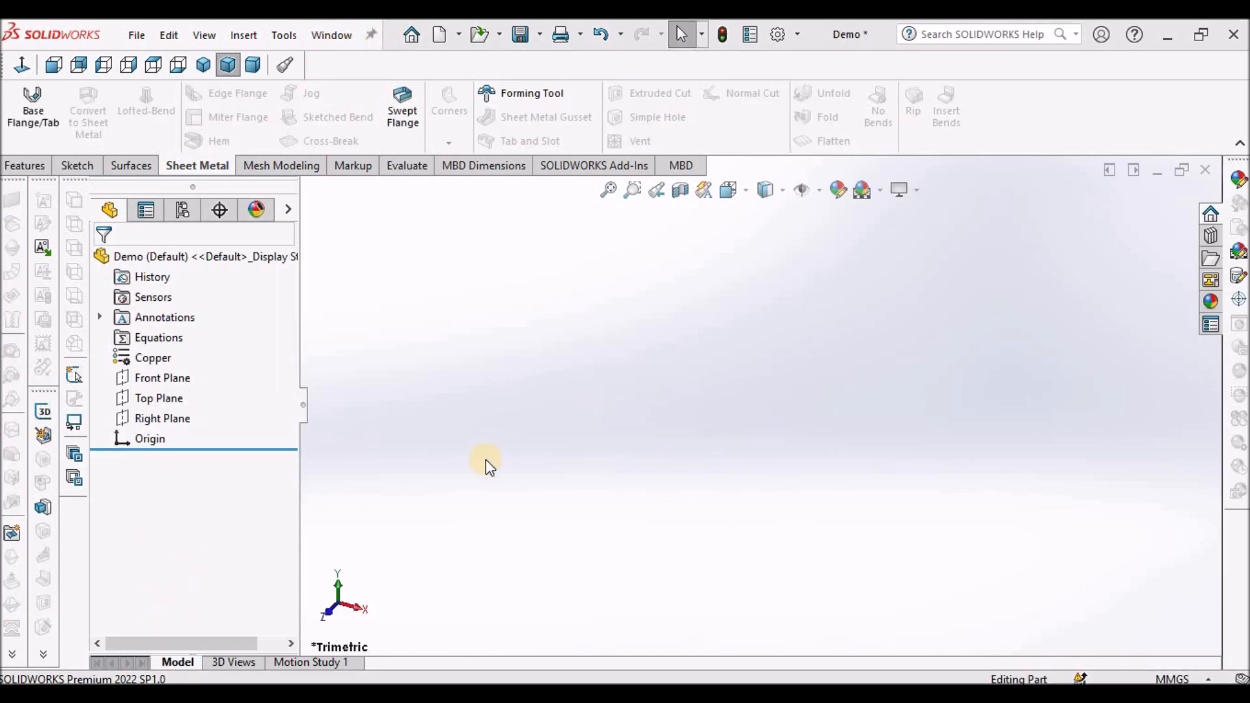
- Start a new sketch on the Top Plane
click(165, 378)
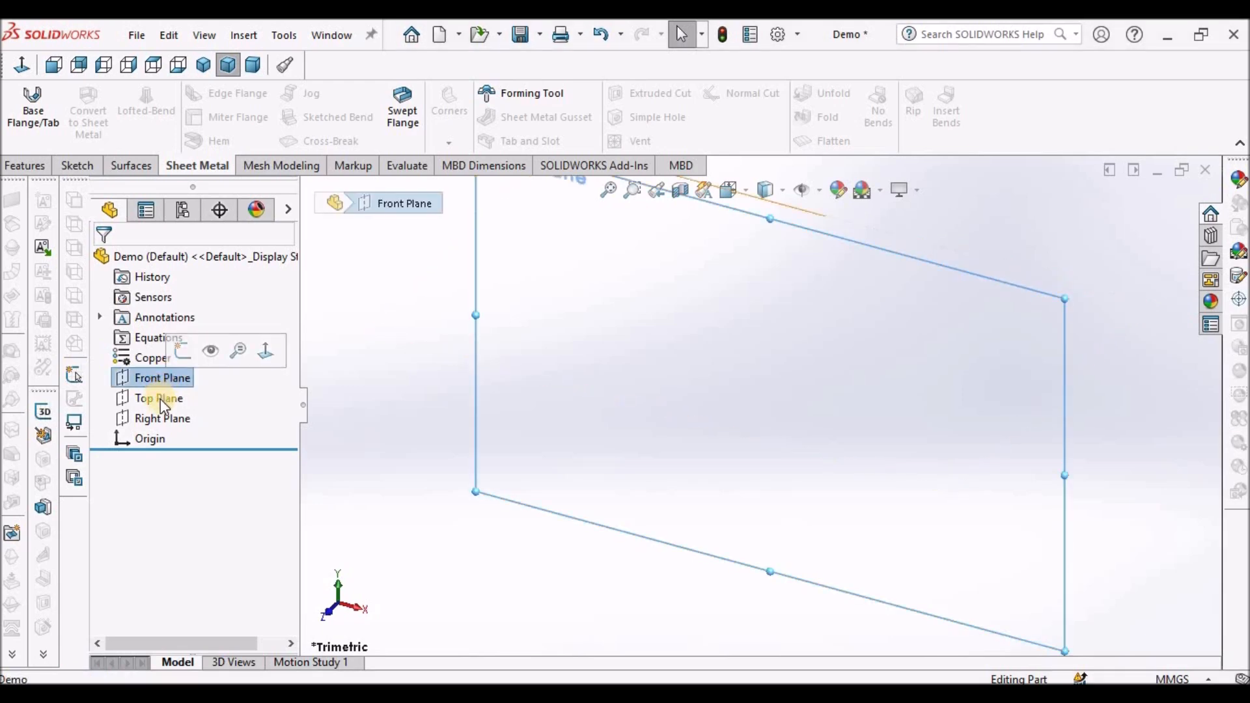
click(160, 399)
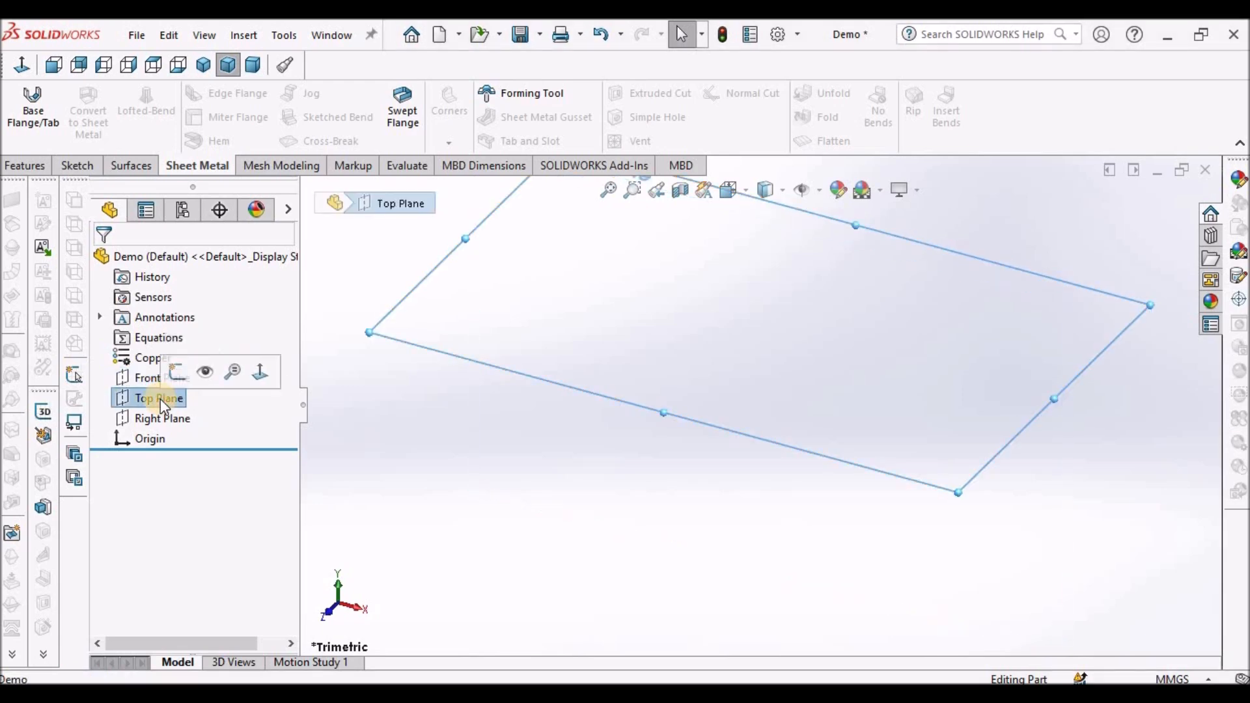
click(87, 164)
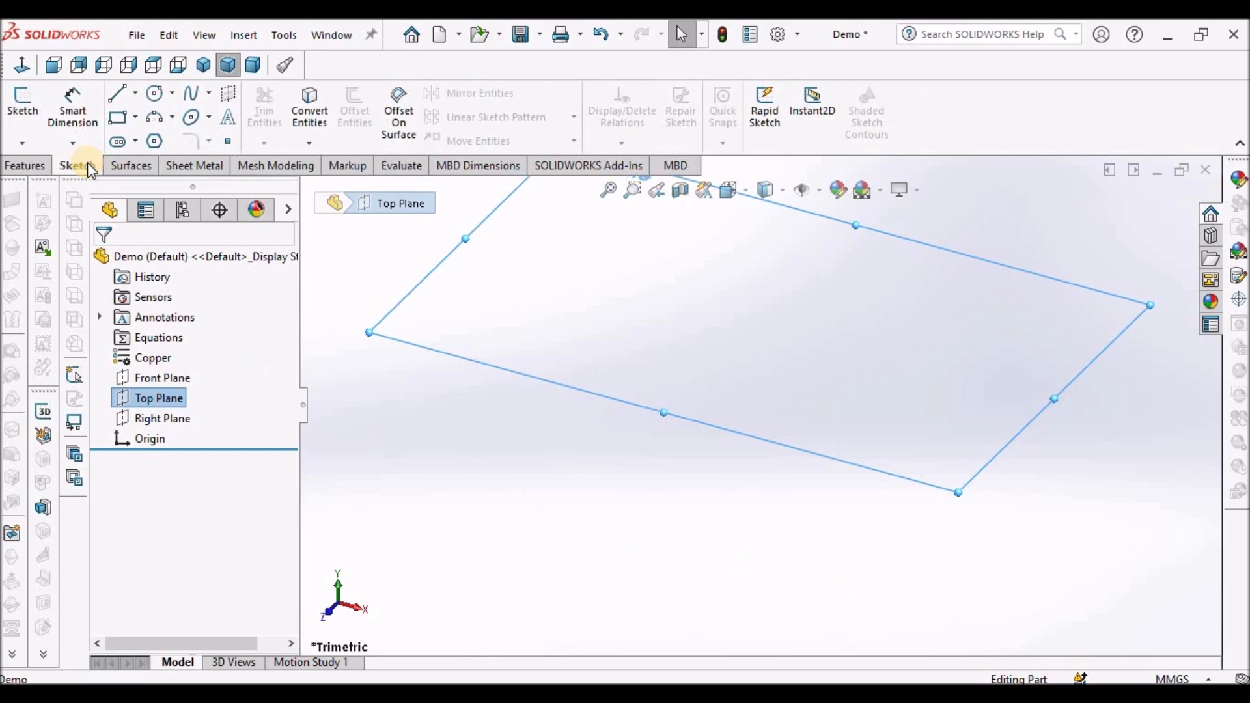
click(22, 104)
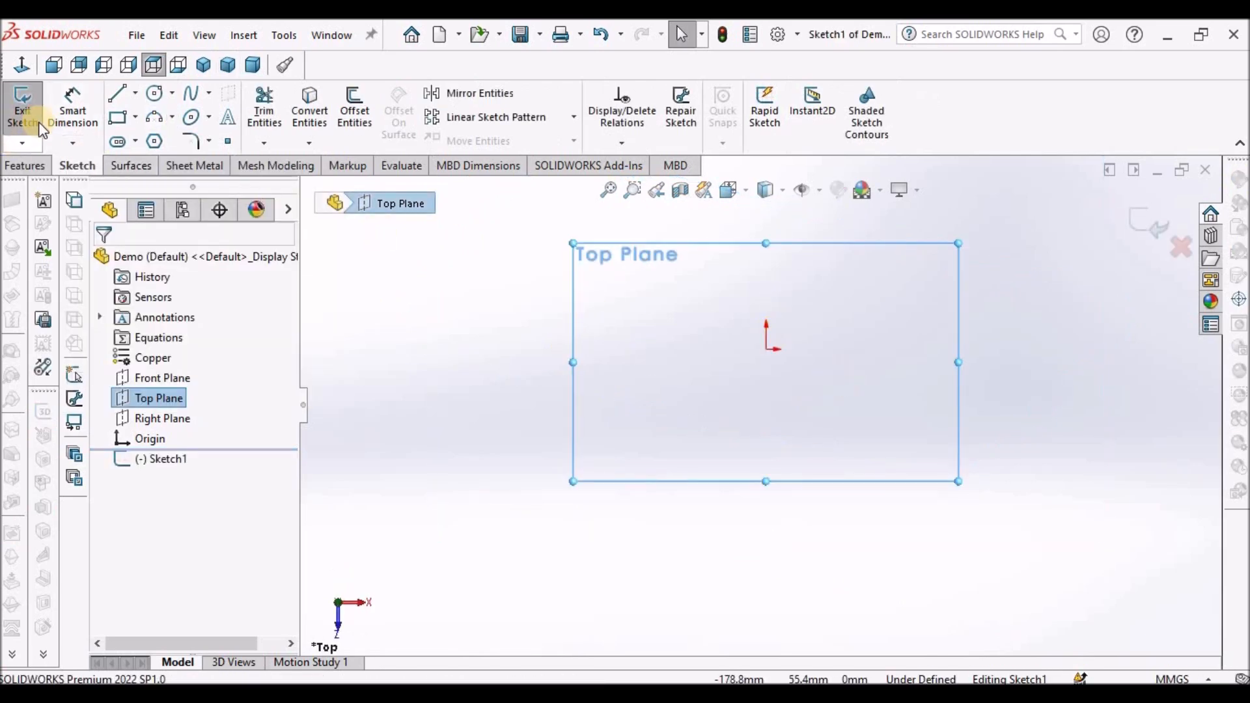
- Sketch a center rectangle at the origin, about 103.5 mm wide and 48 mm tall
click(135, 120)
click(156, 162)
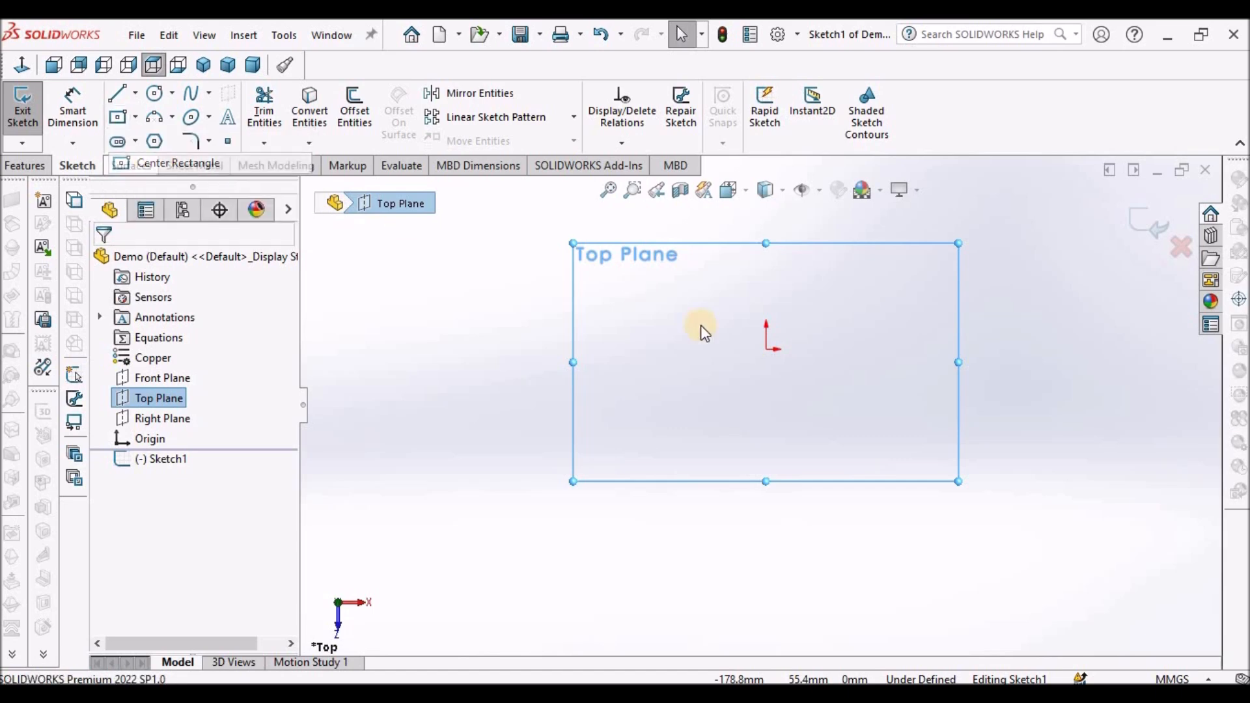
click(766, 350)
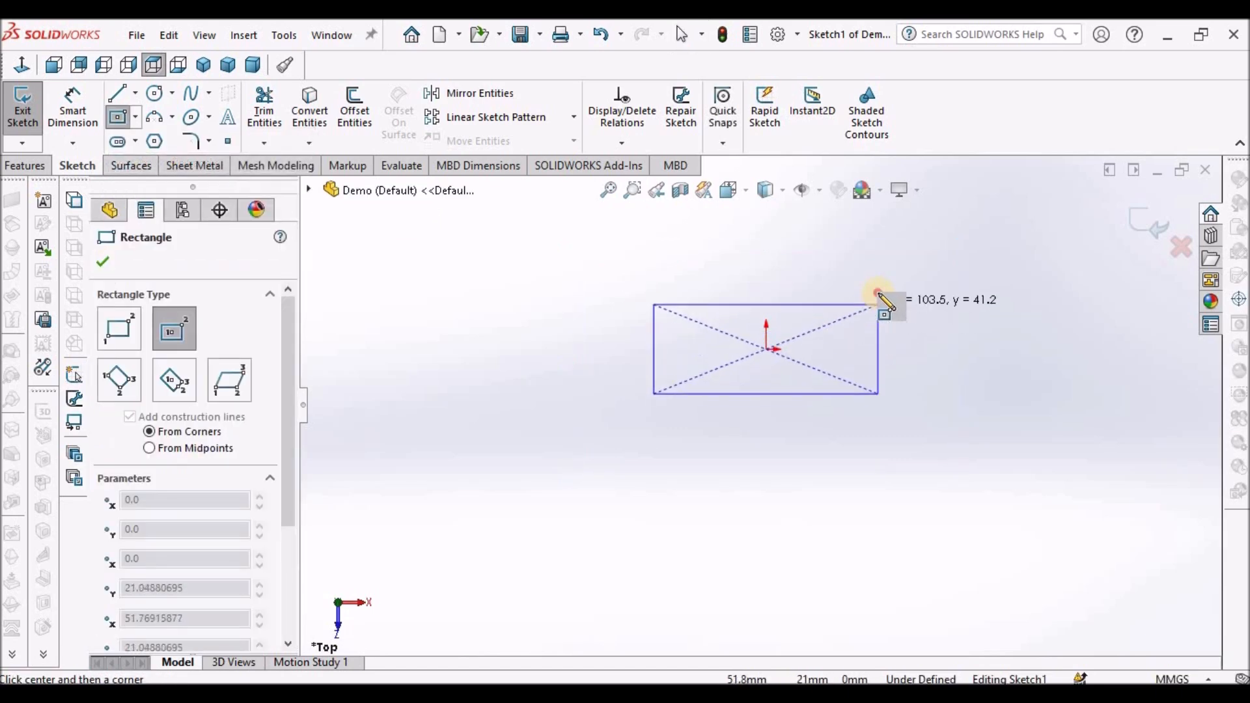
click(878, 292)
right_click(590, 286)
click(631, 295)
- Dimension the rectangle's width to 95 mm with Smart Dimension
click(73, 109)
click(776, 407)
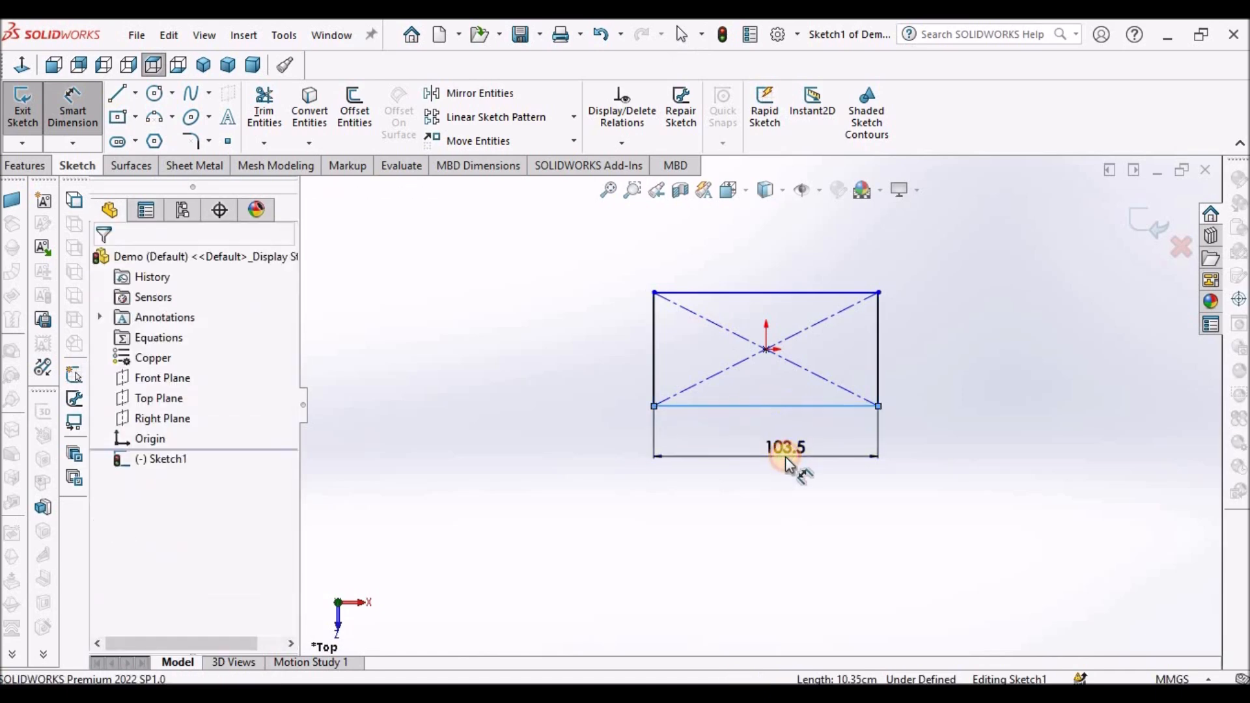
click(786, 455)
text(95)
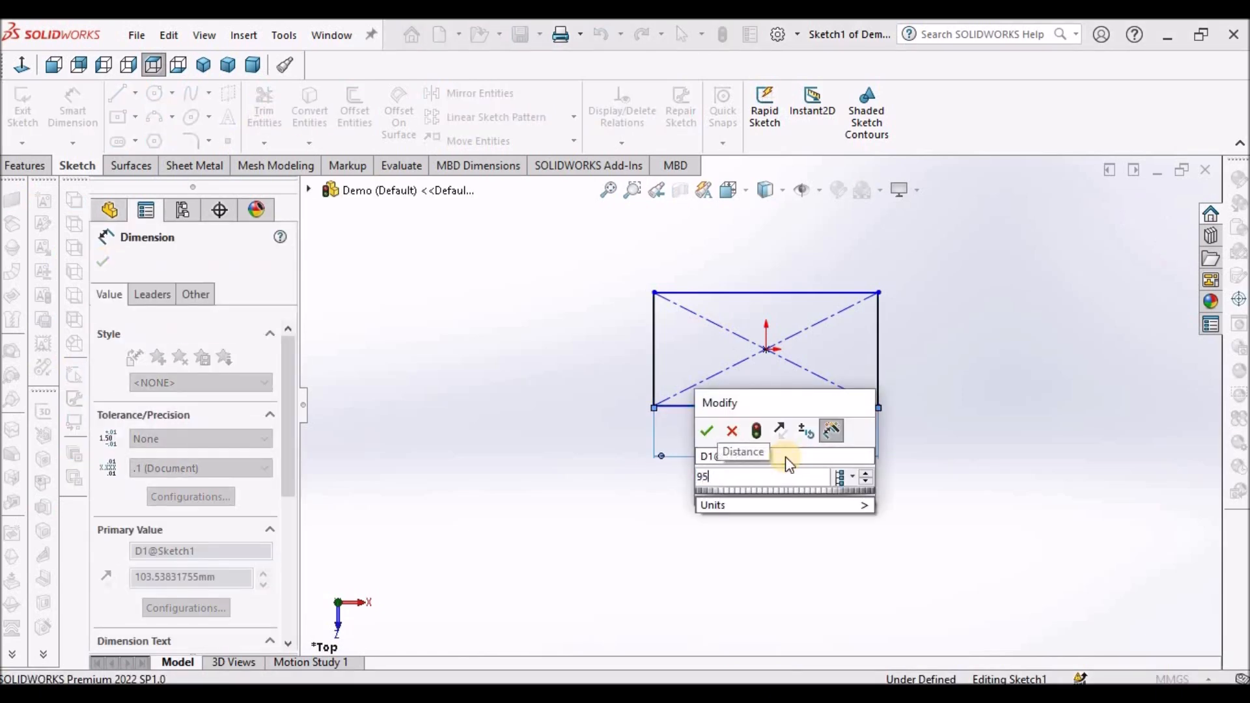
key(Return)
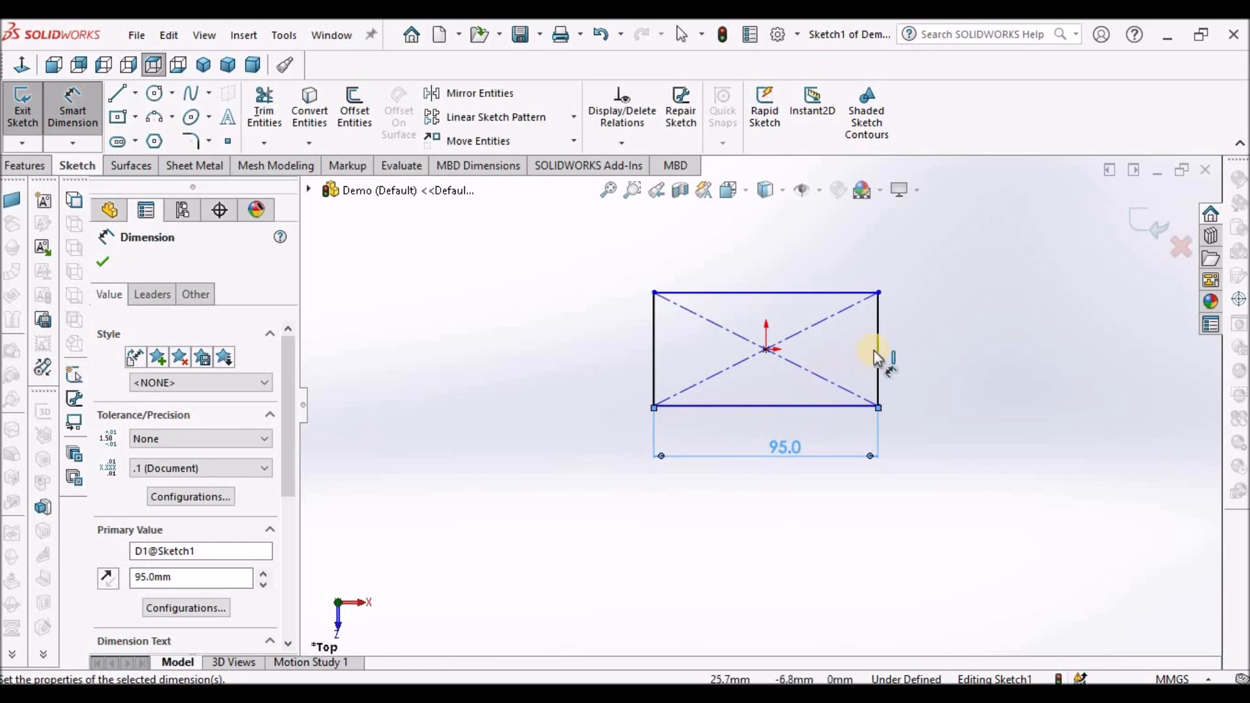
- Dimension the rectangle's height to 32 mm
click(919, 347)
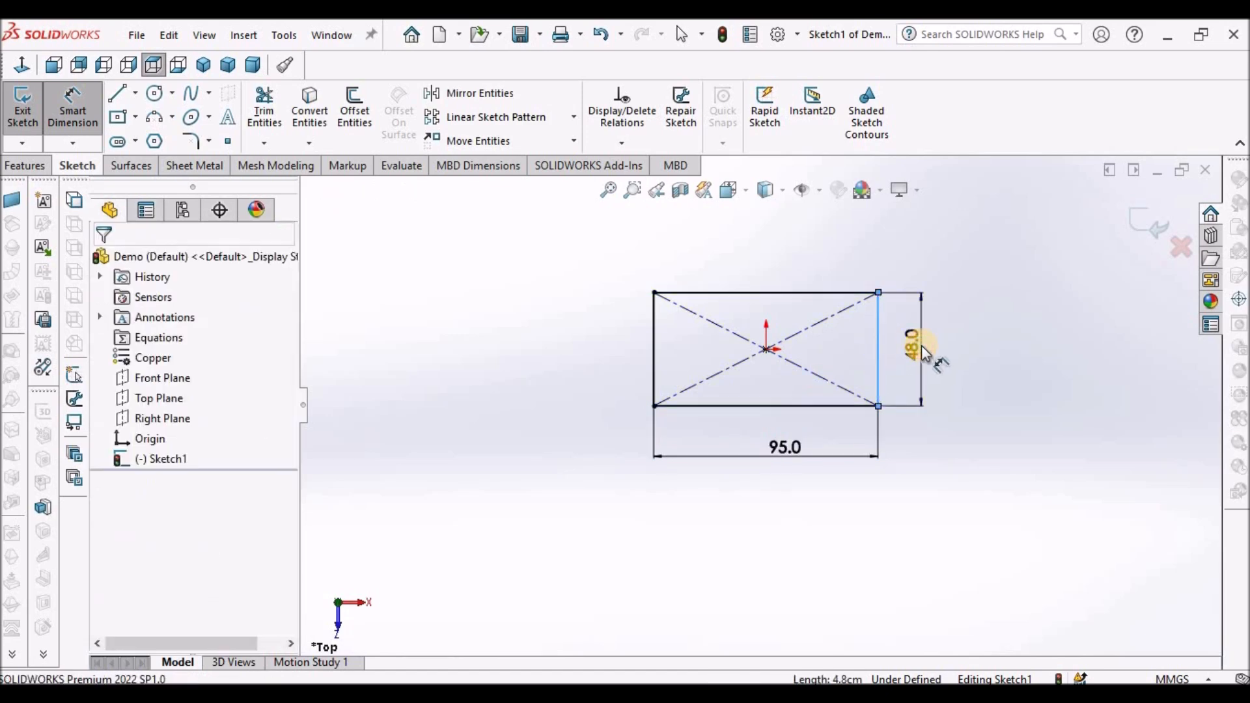
click(921, 345)
text(32)
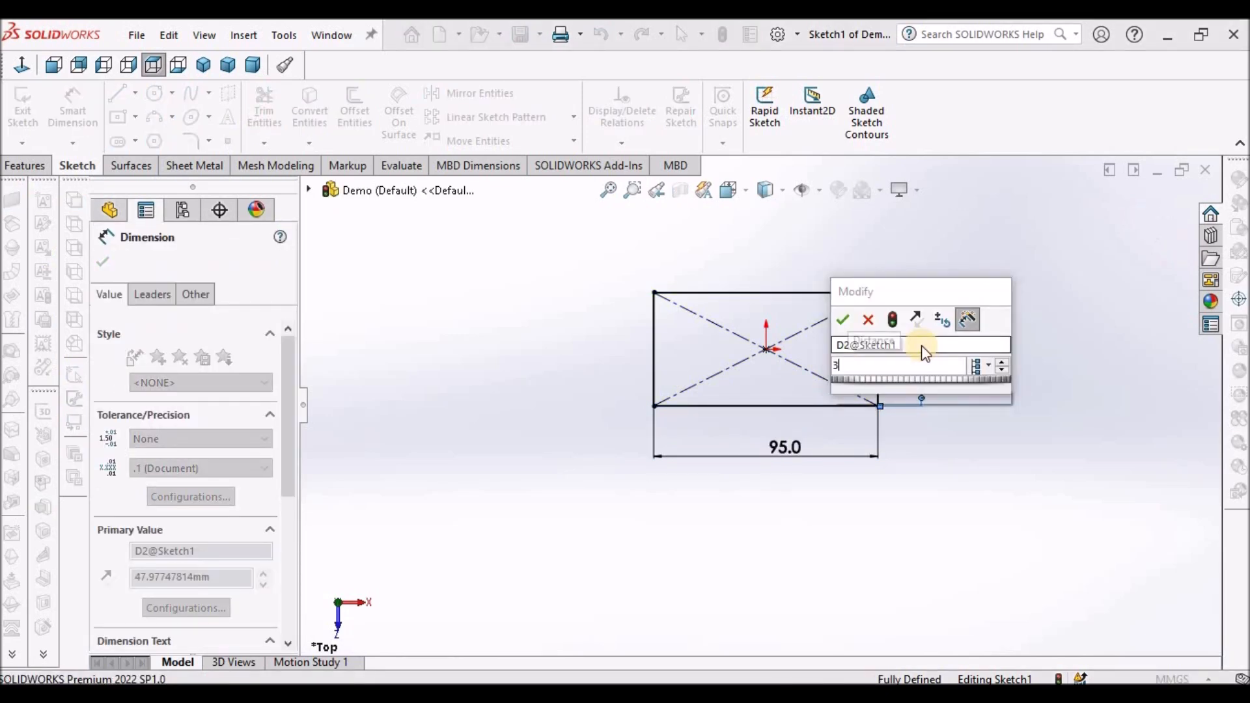
key(Return)
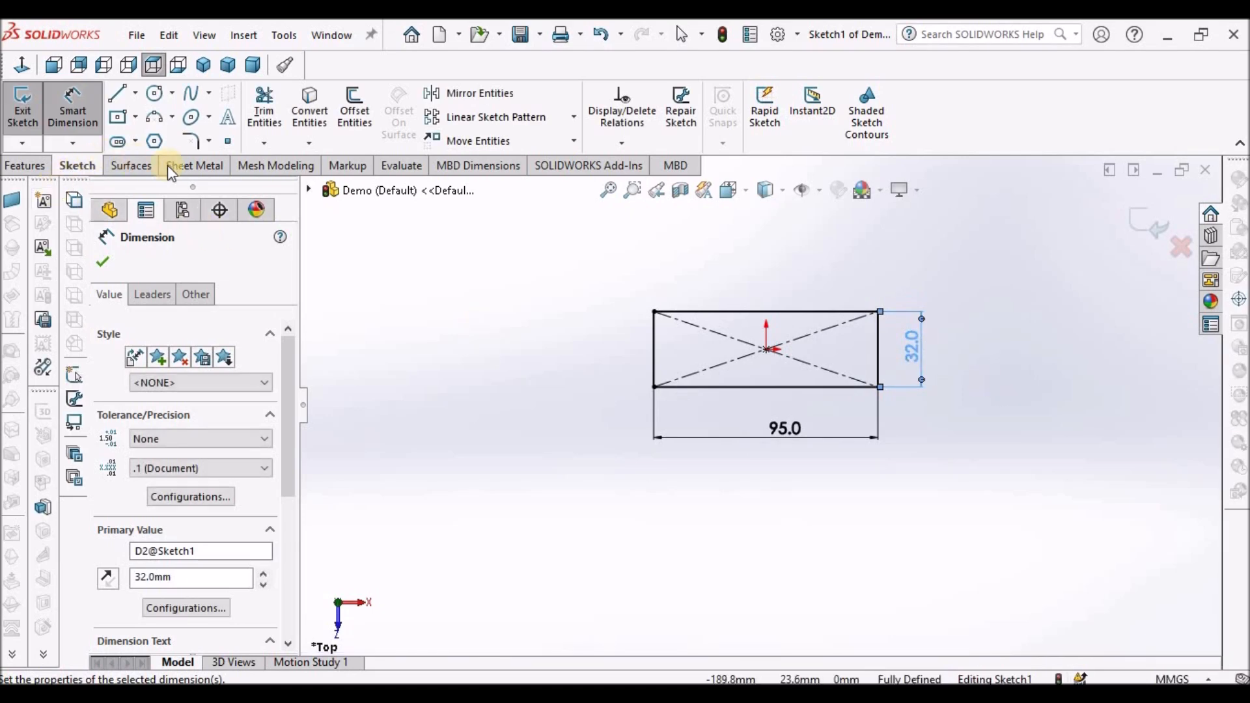
- Create a Base Flange from the rectangle sketch with the default 2.0 mm thickness
click(194, 171)
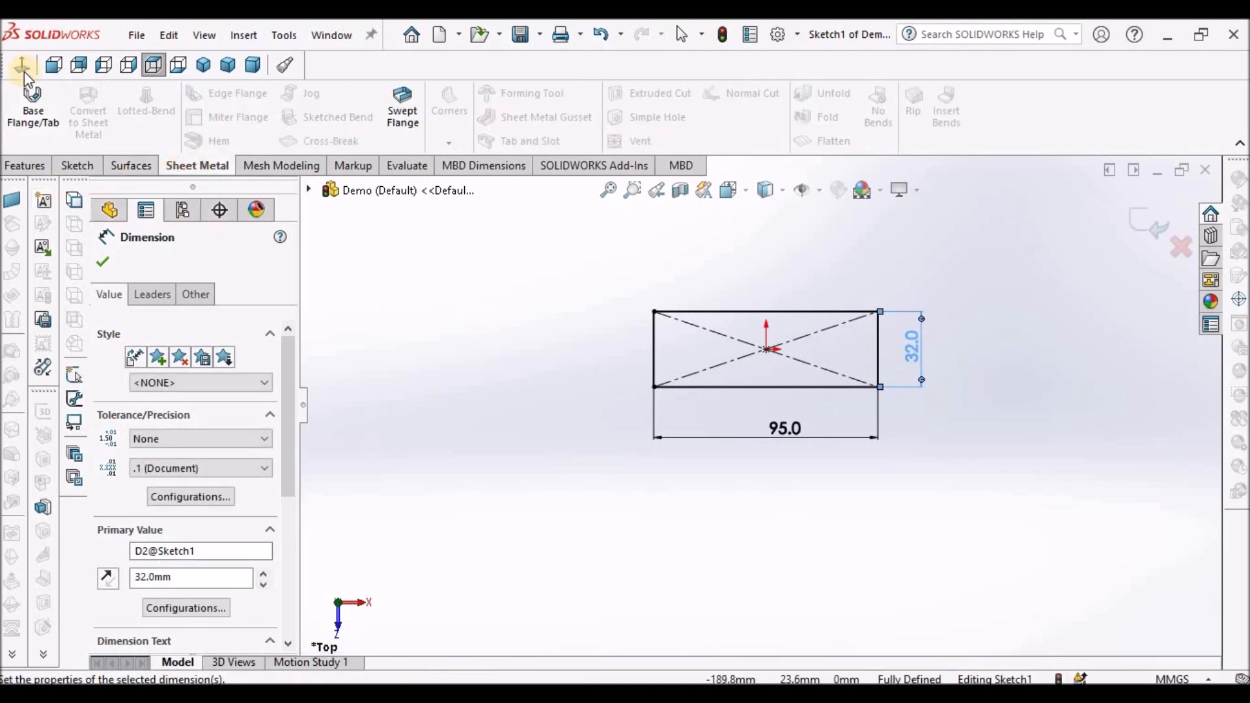
click(30, 104)
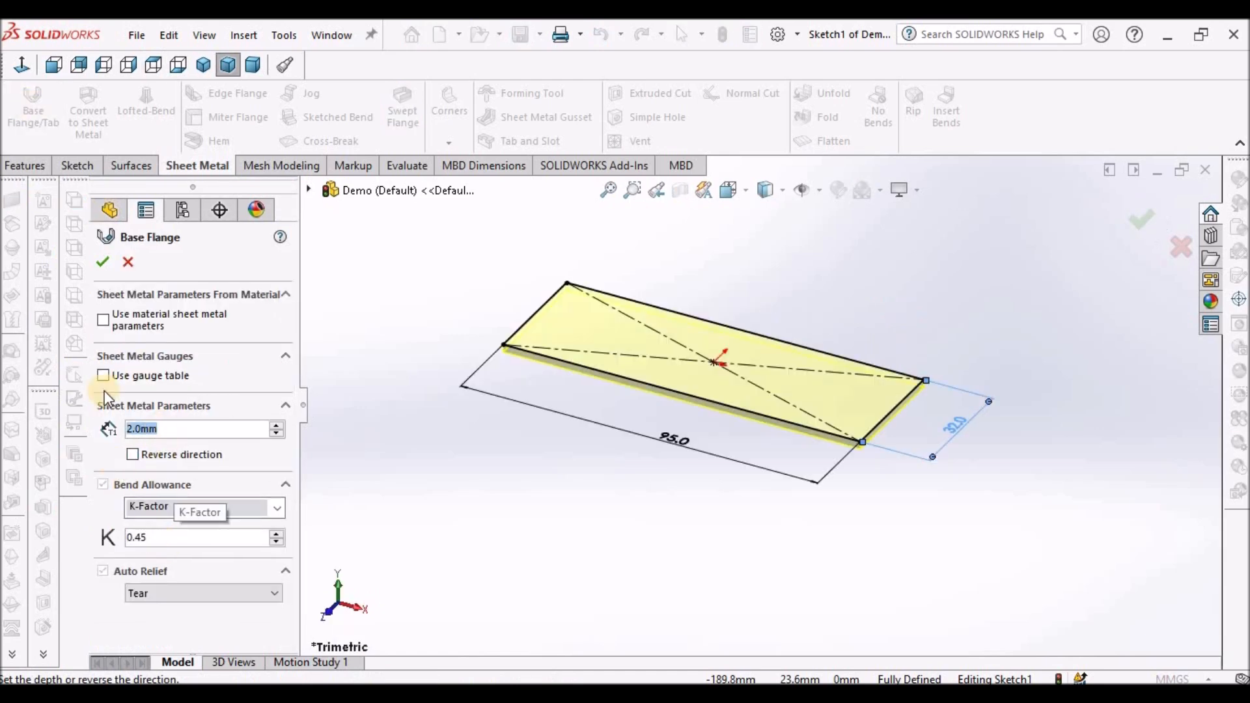
click(102, 262)
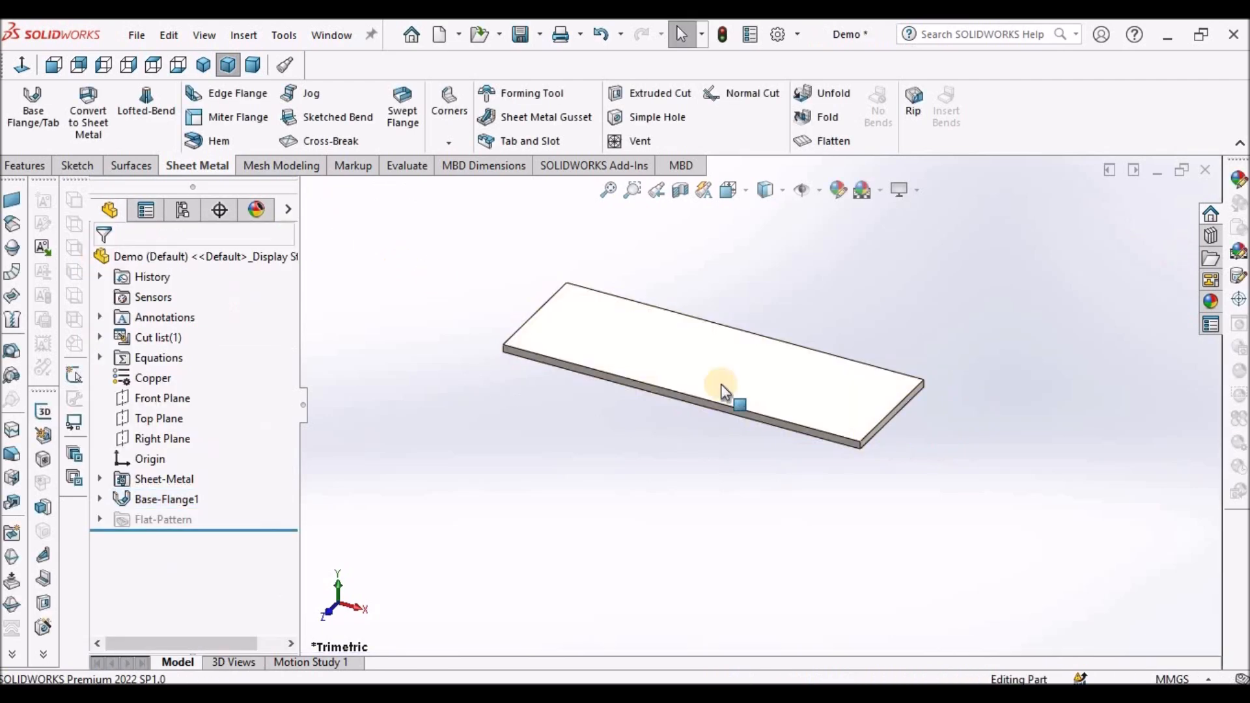
- Add an Edge Flange about 31 mm long, bent 90 degrees down, on both short edges of the plate
scroll(803, 377, down, 2)
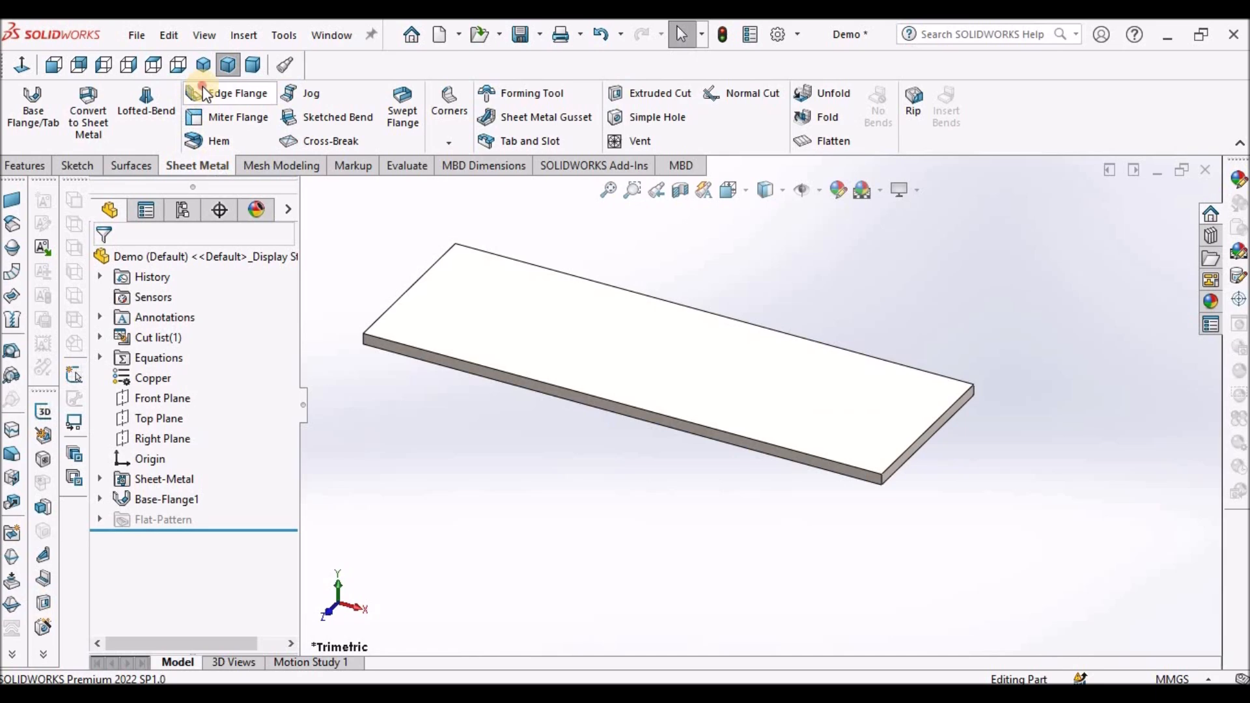
scroll(945, 425, up, 2)
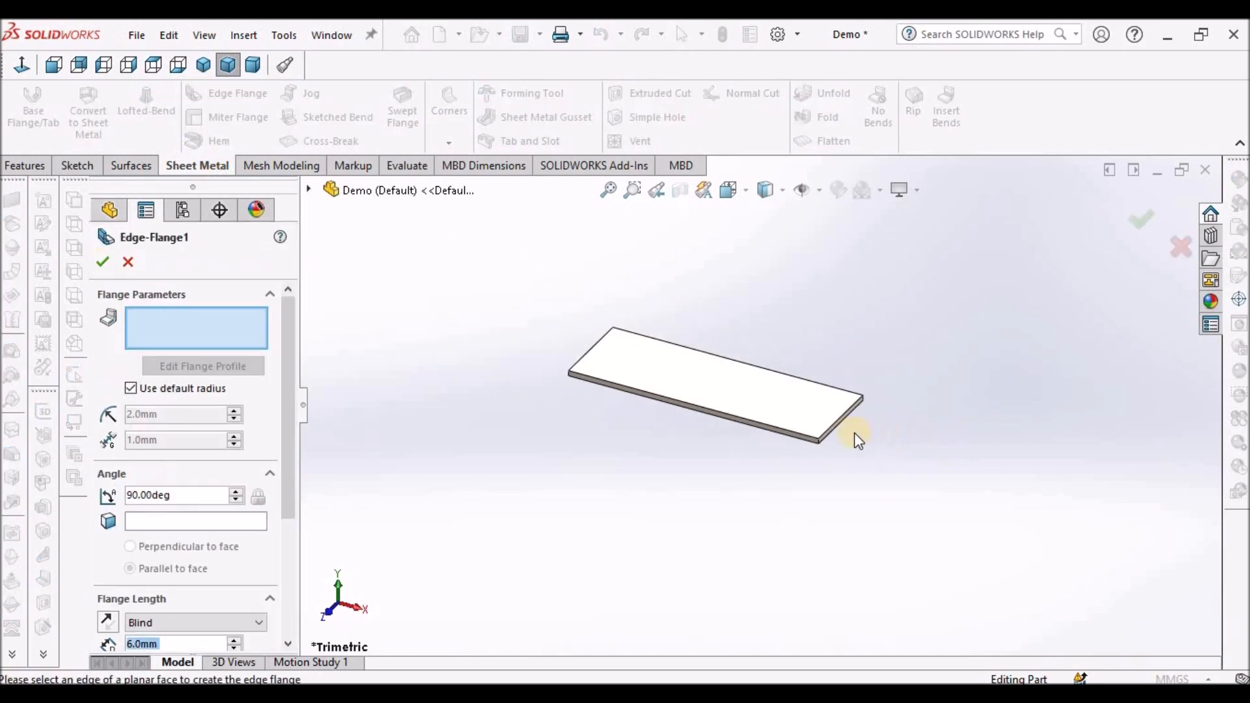
click(842, 425)
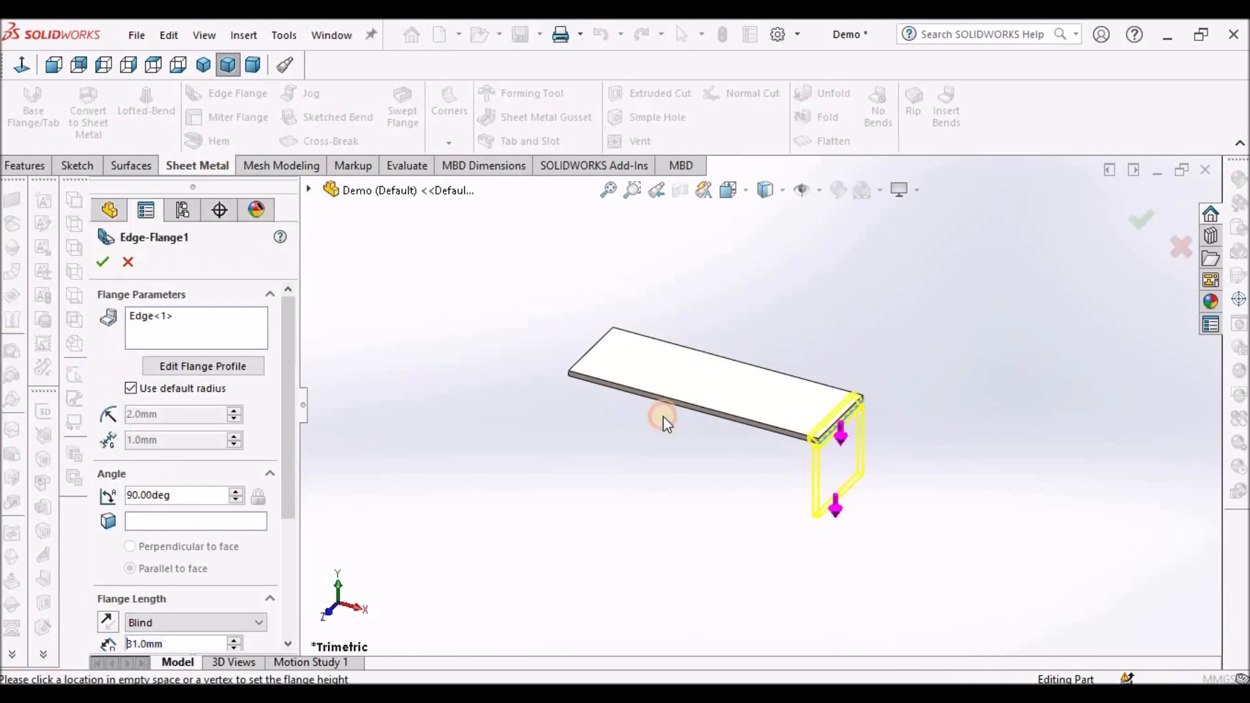
middle_drag(661, 363, 756, 371)
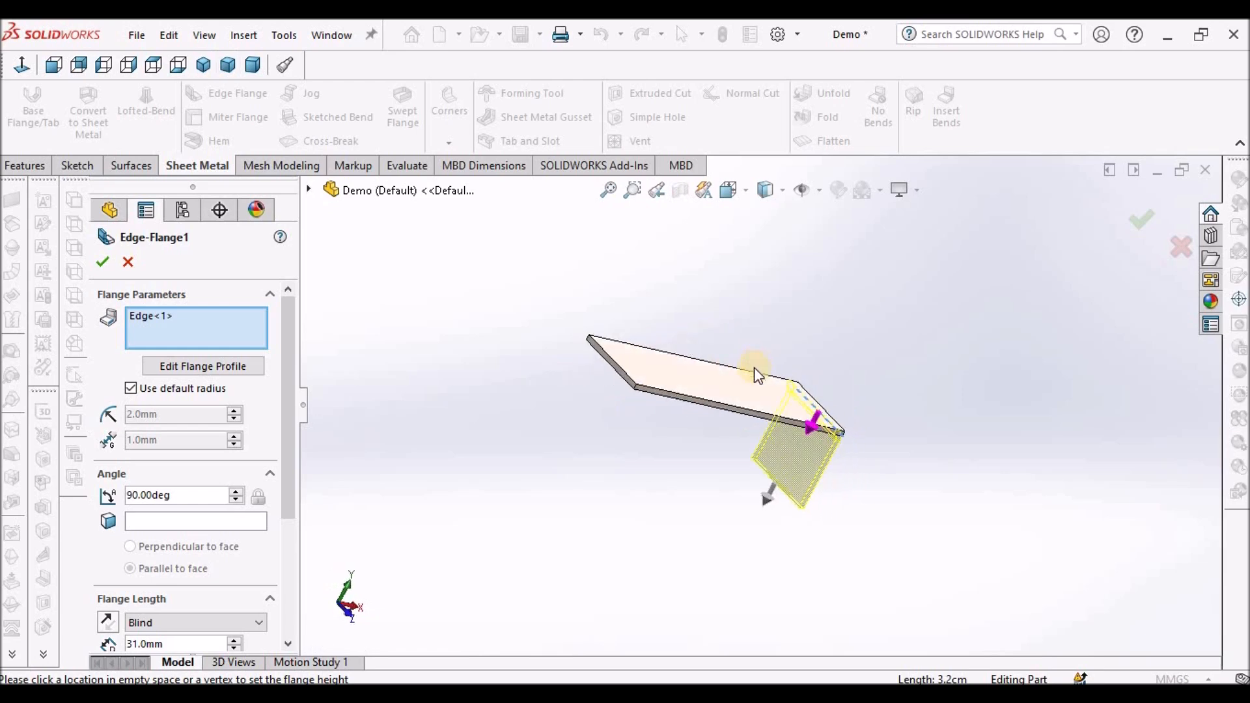
click(637, 376)
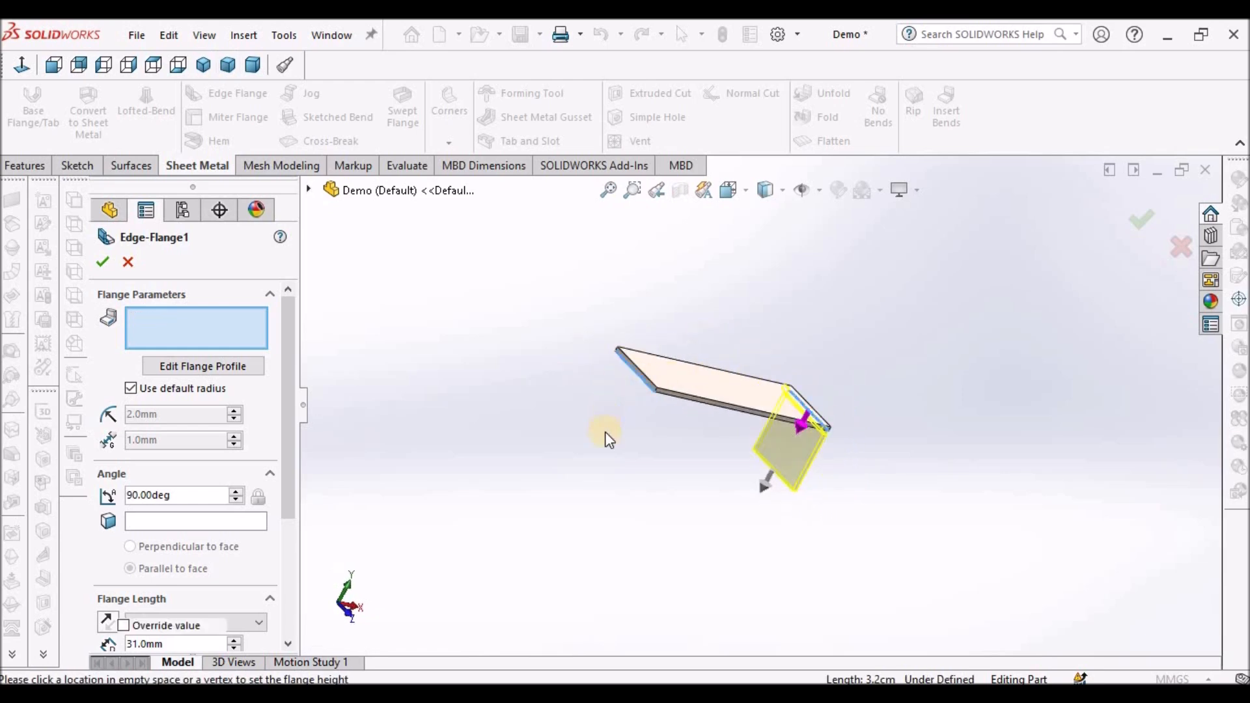
click(99, 259)
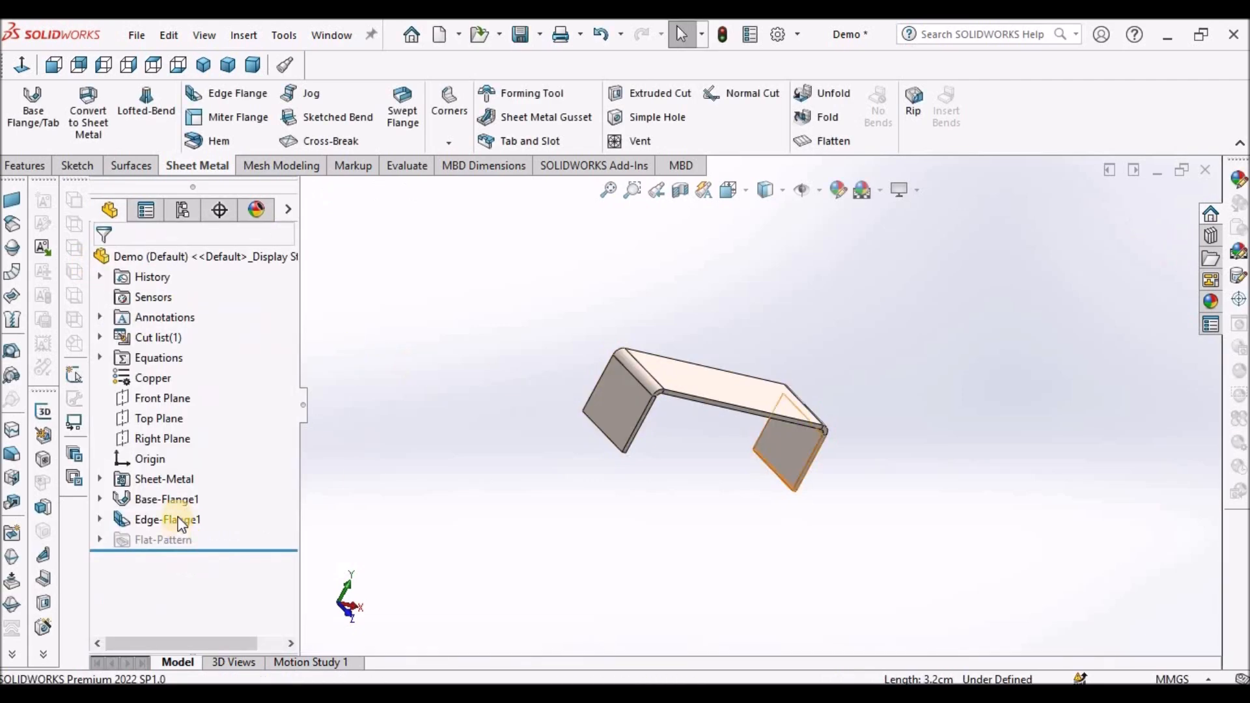
- Open the first edge flange's definition and inspect its bend and position settings in front view without changes
right_click(180, 521)
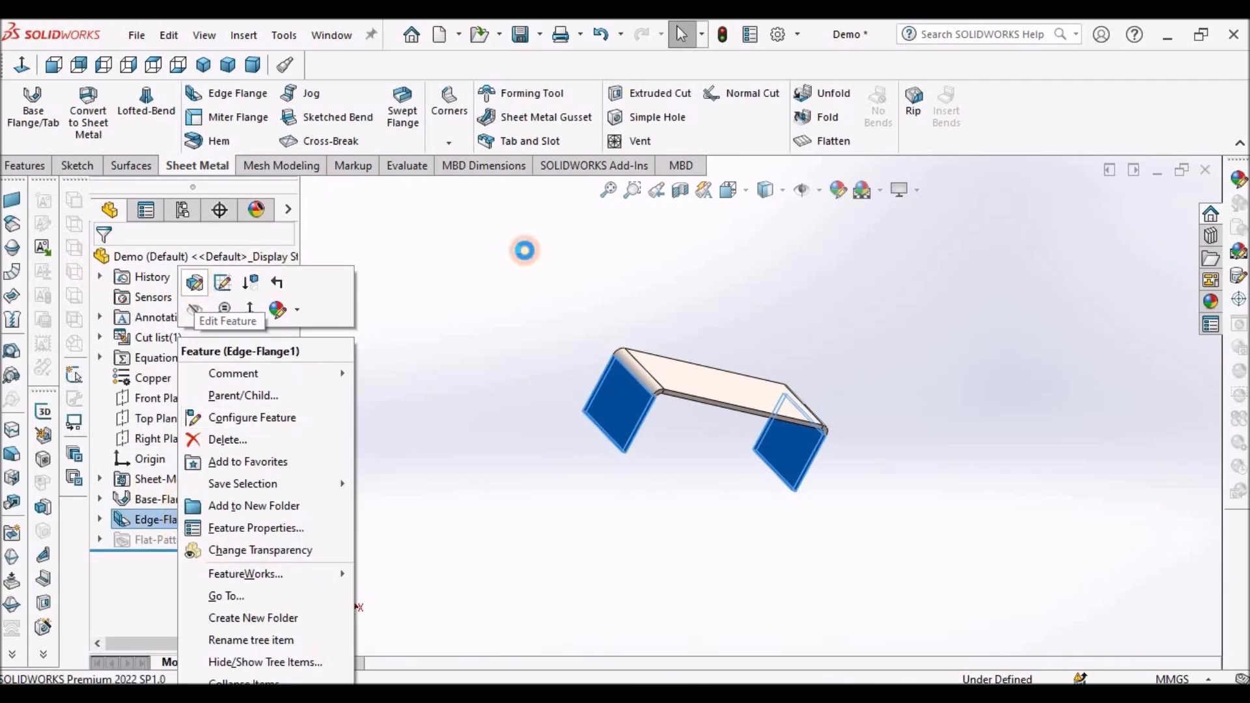
click(193, 282)
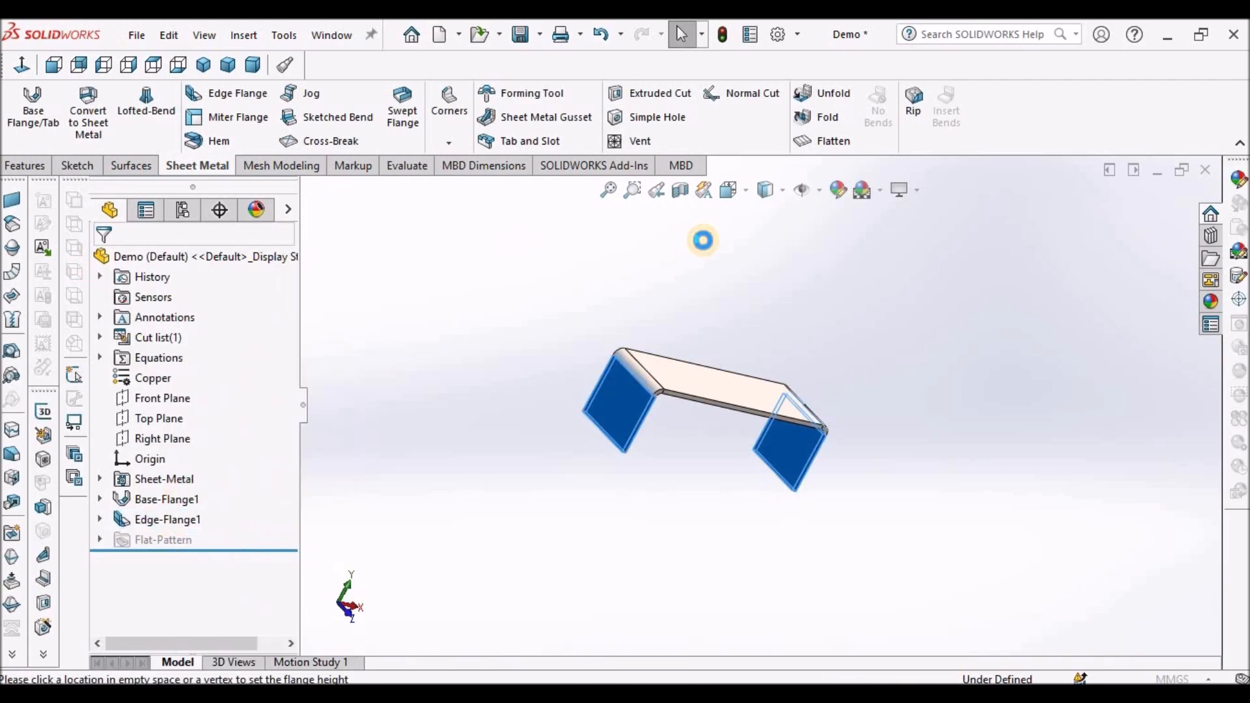
click(53, 65)
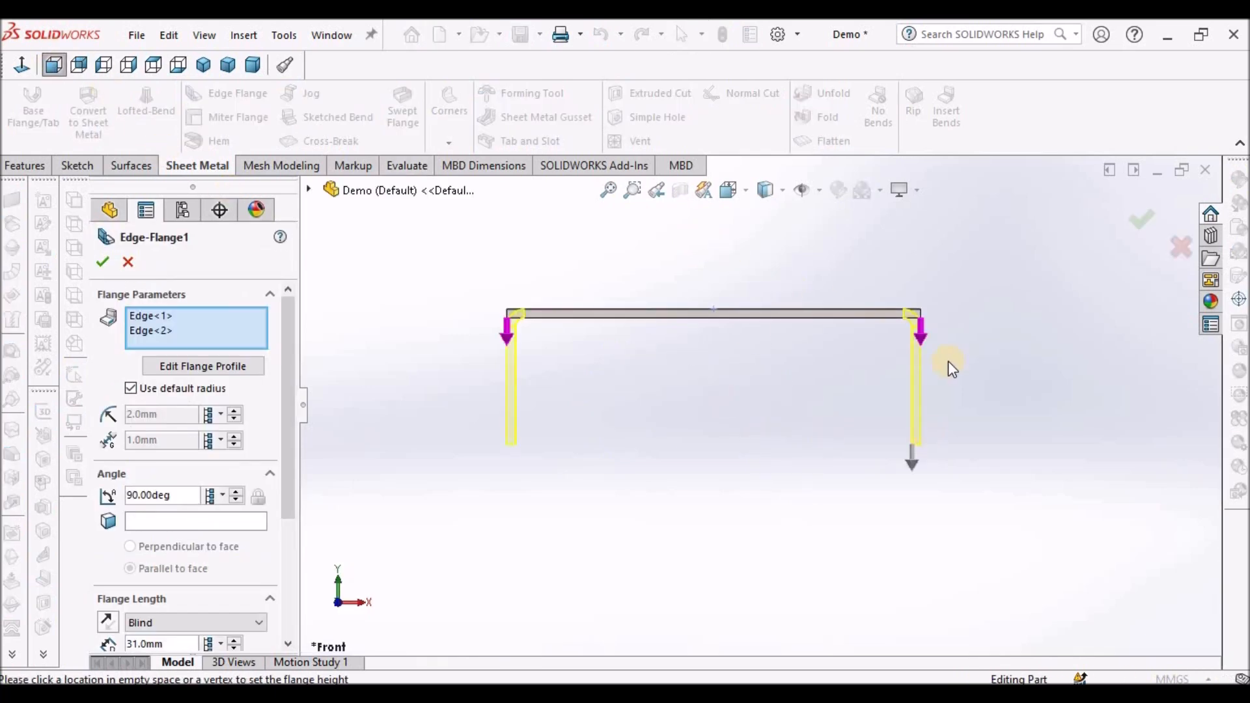
scroll(826, 309, down, 3)
scroll(825, 303, down, 3)
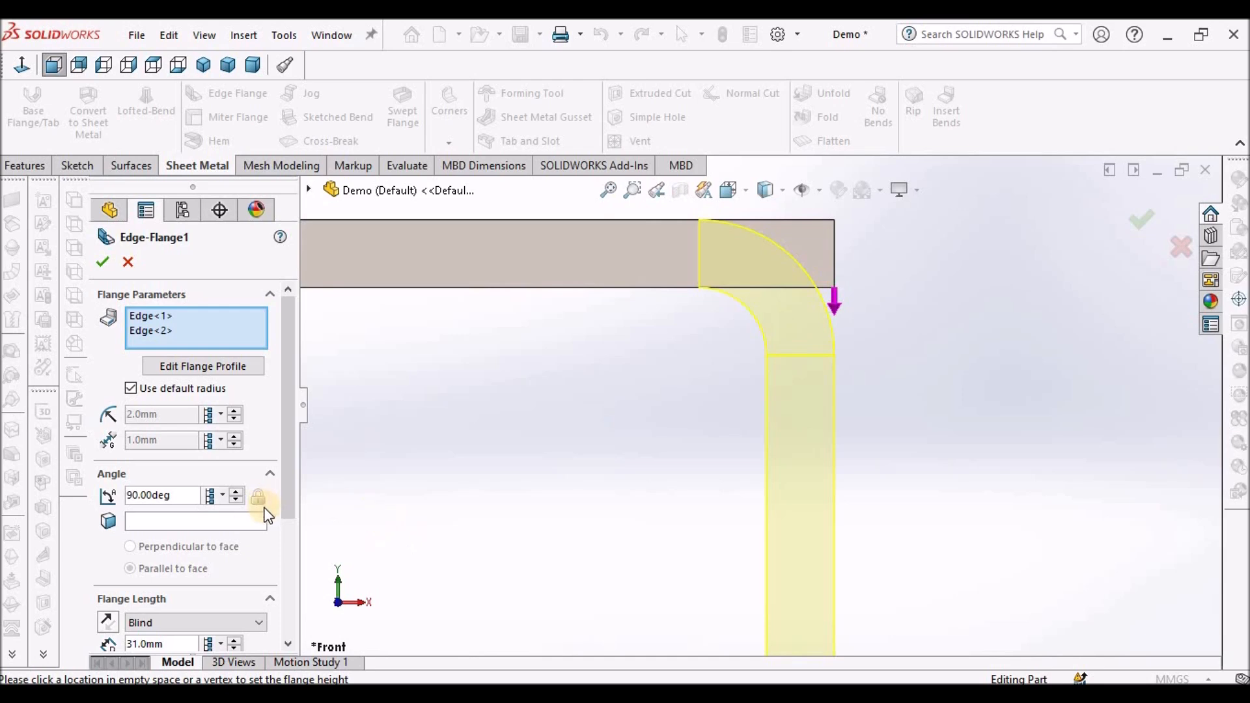
drag(290, 505, 295, 618)
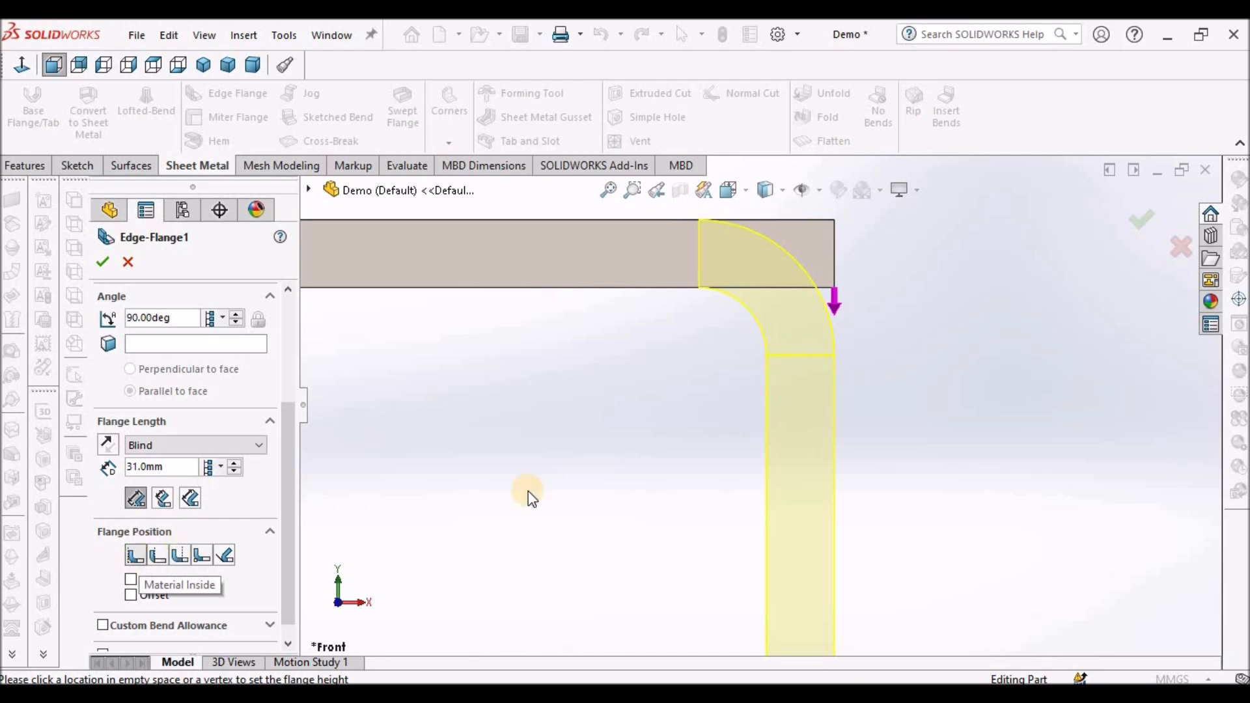
scroll(841, 313, down, 3)
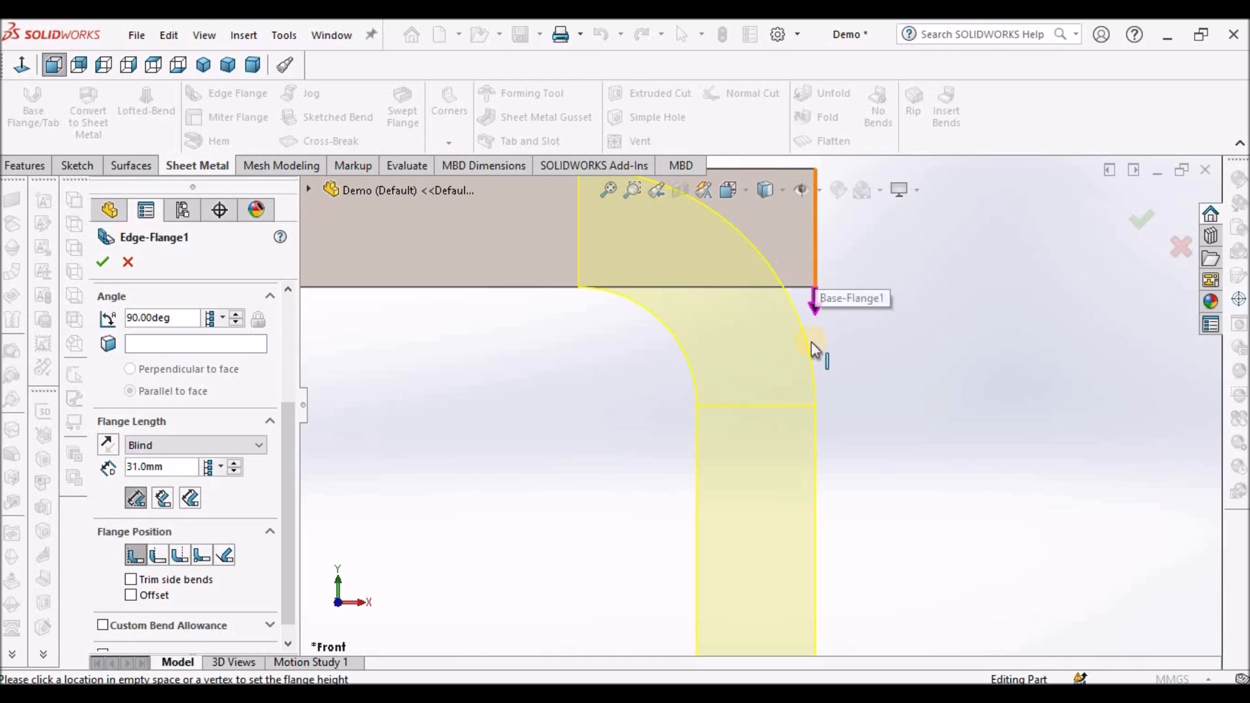
scroll(806, 420, up, 3)
scroll(807, 418, up, 5)
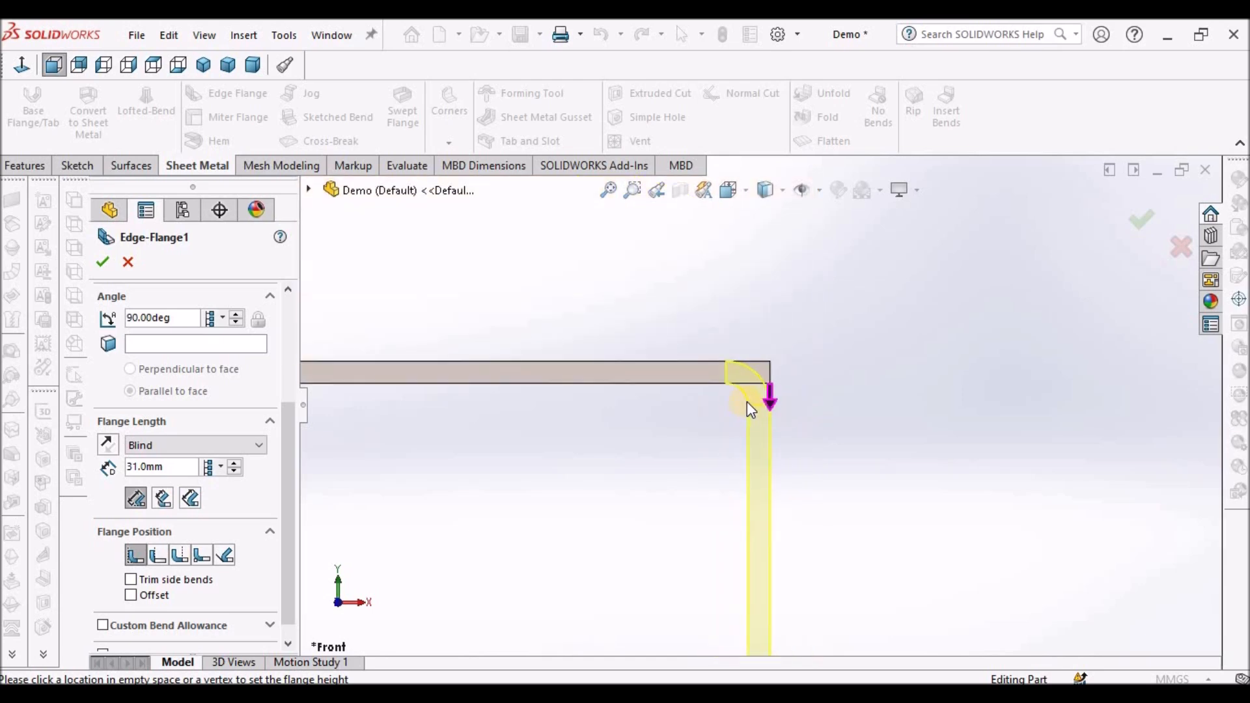
scroll(644, 446, down, 2)
scroll(485, 435, up, 3)
scroll(694, 382, down, 4)
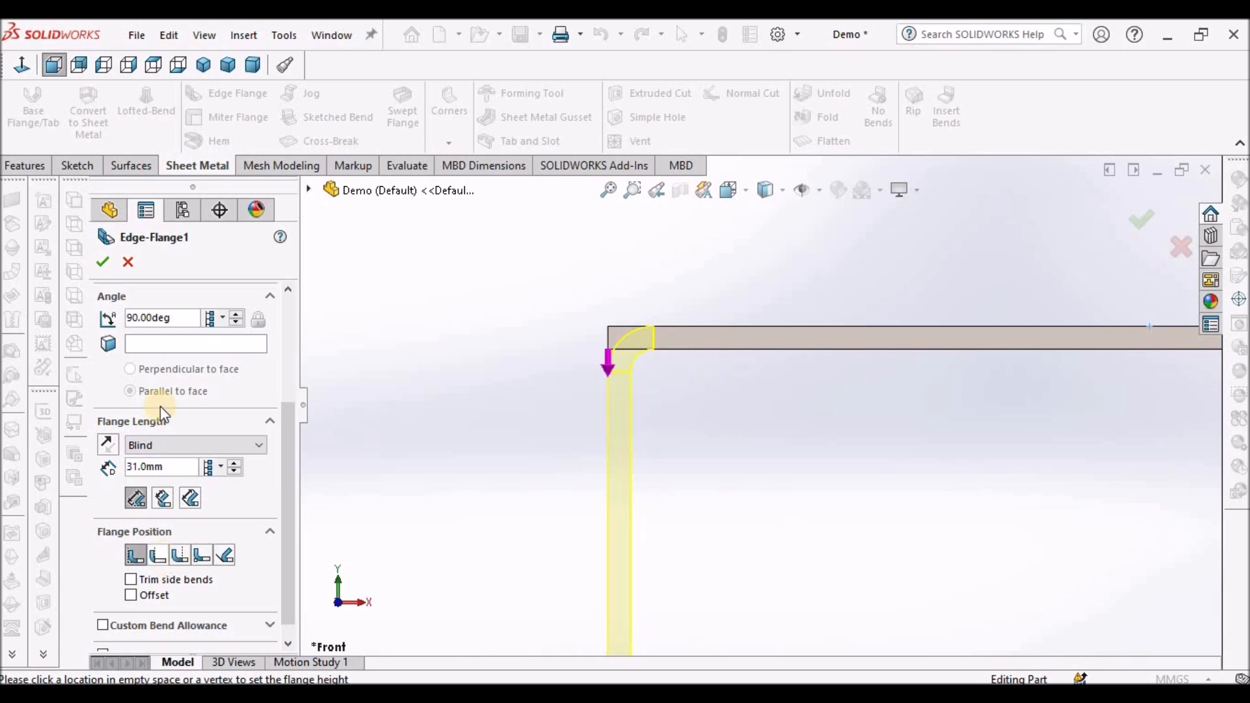
click(102, 262)
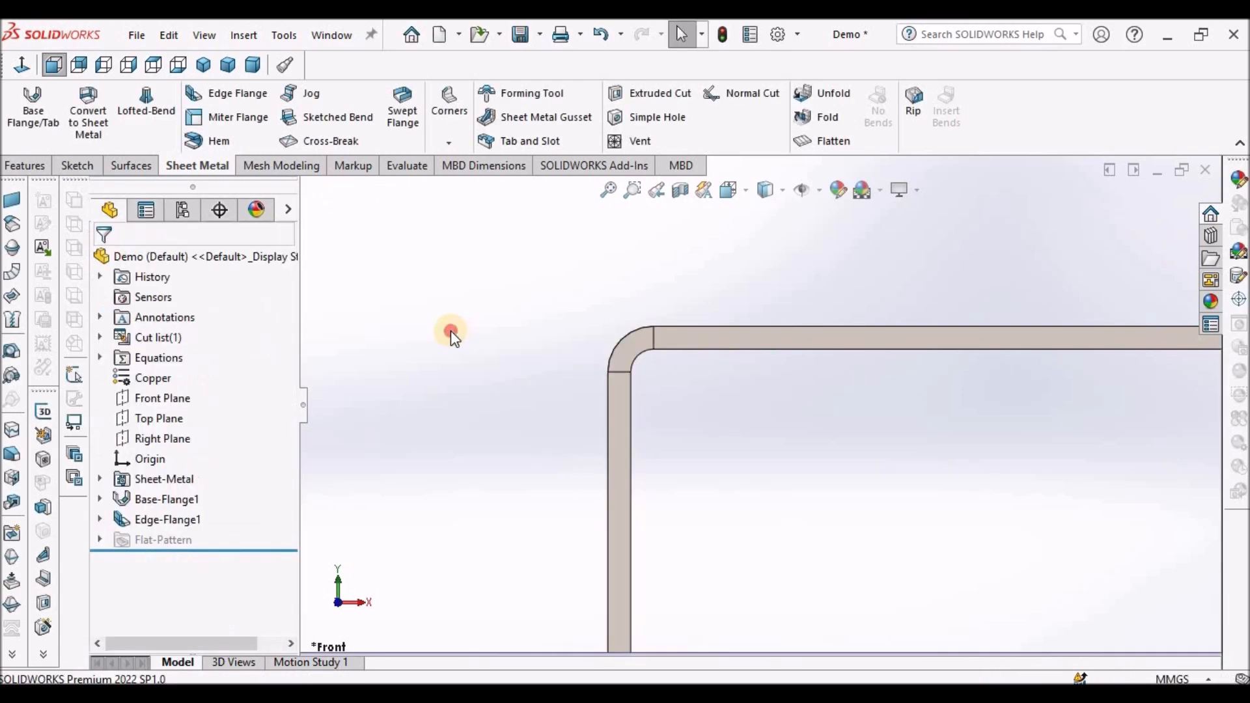
- Open the first edge flange's profile sketch, Sketch10, for editing
scroll(743, 354, up, 5)
middle_drag(759, 391, 619, 449)
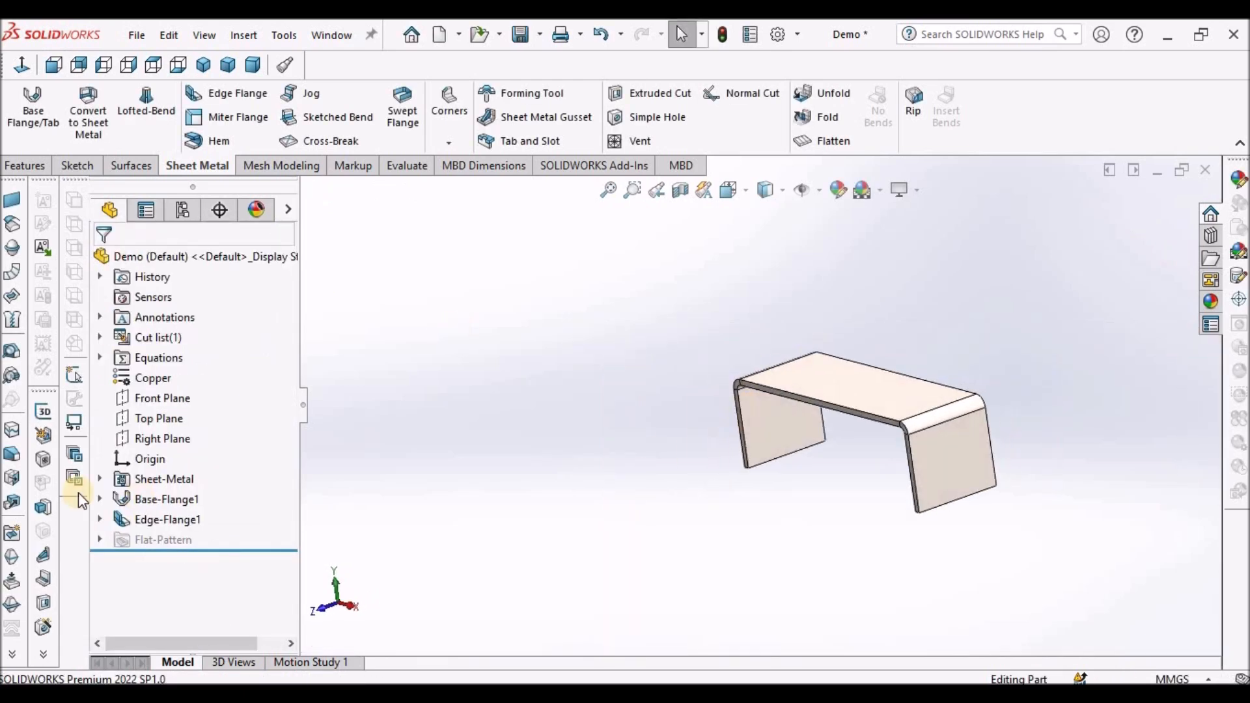
click(102, 519)
right_click(167, 539)
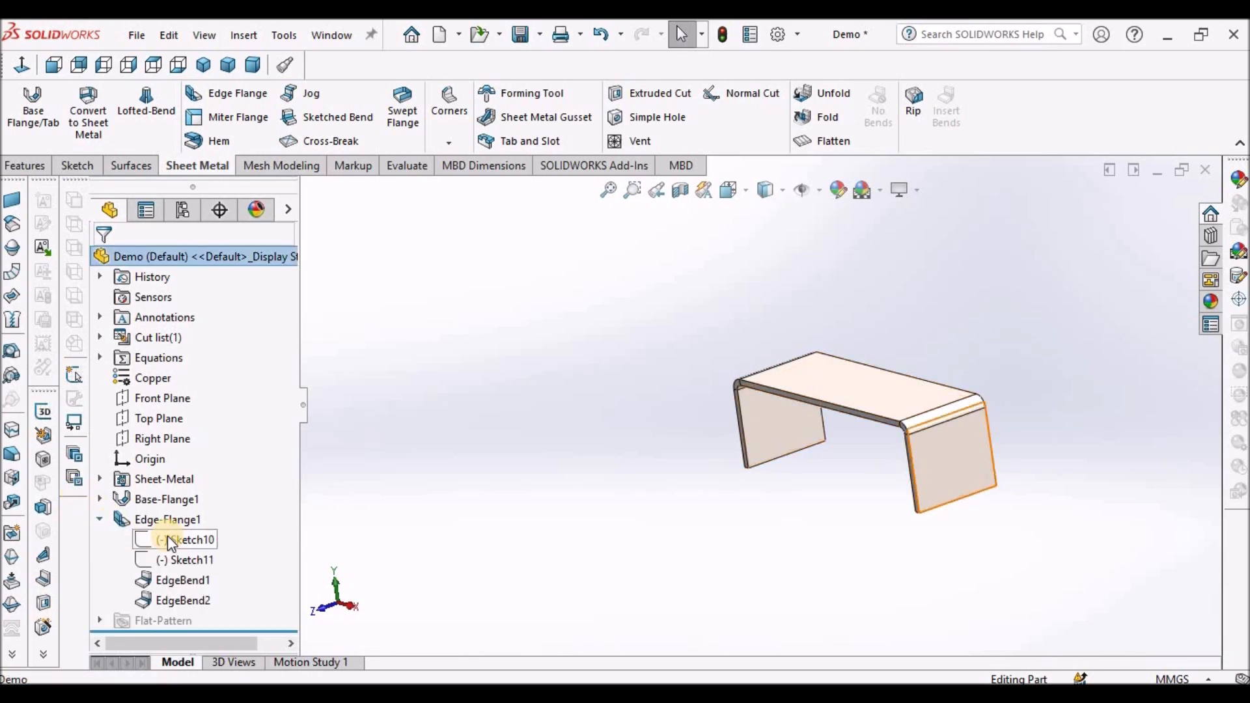
click(191, 371)
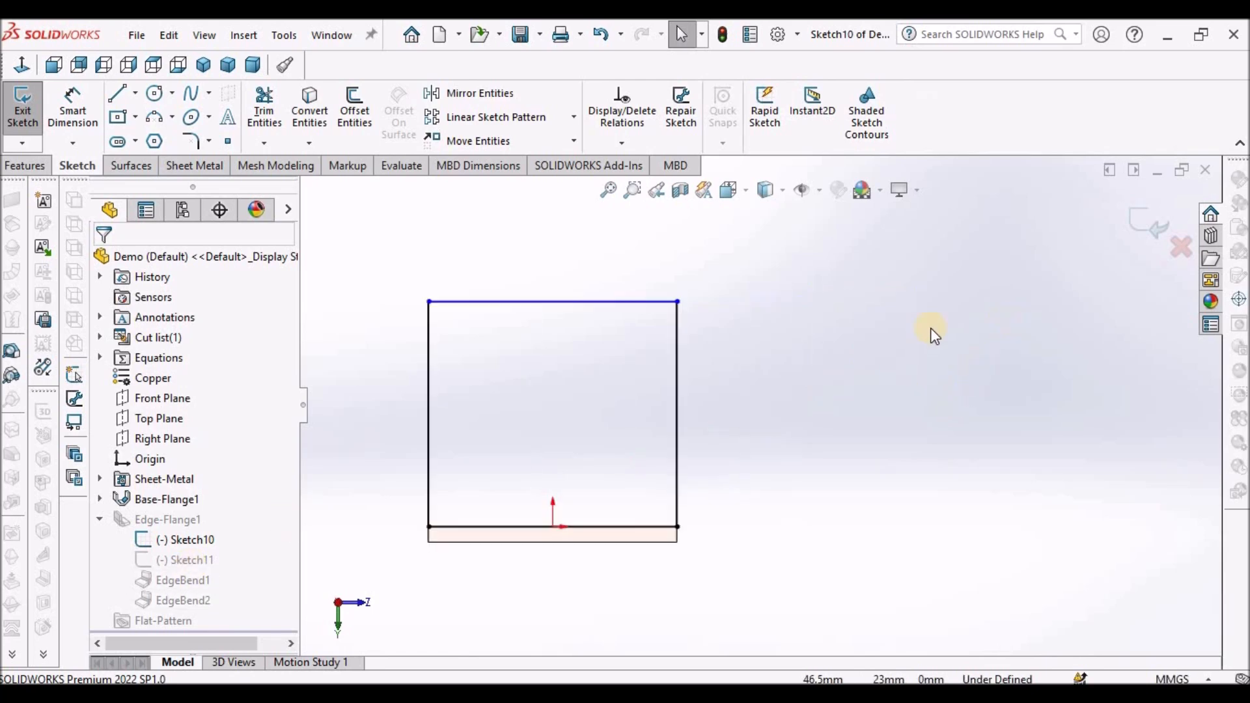
- Dimension the flange profile's height to 38 mm with Smart Dimension and exit the sketch
click(73, 107)
scroll(618, 535, up, 3)
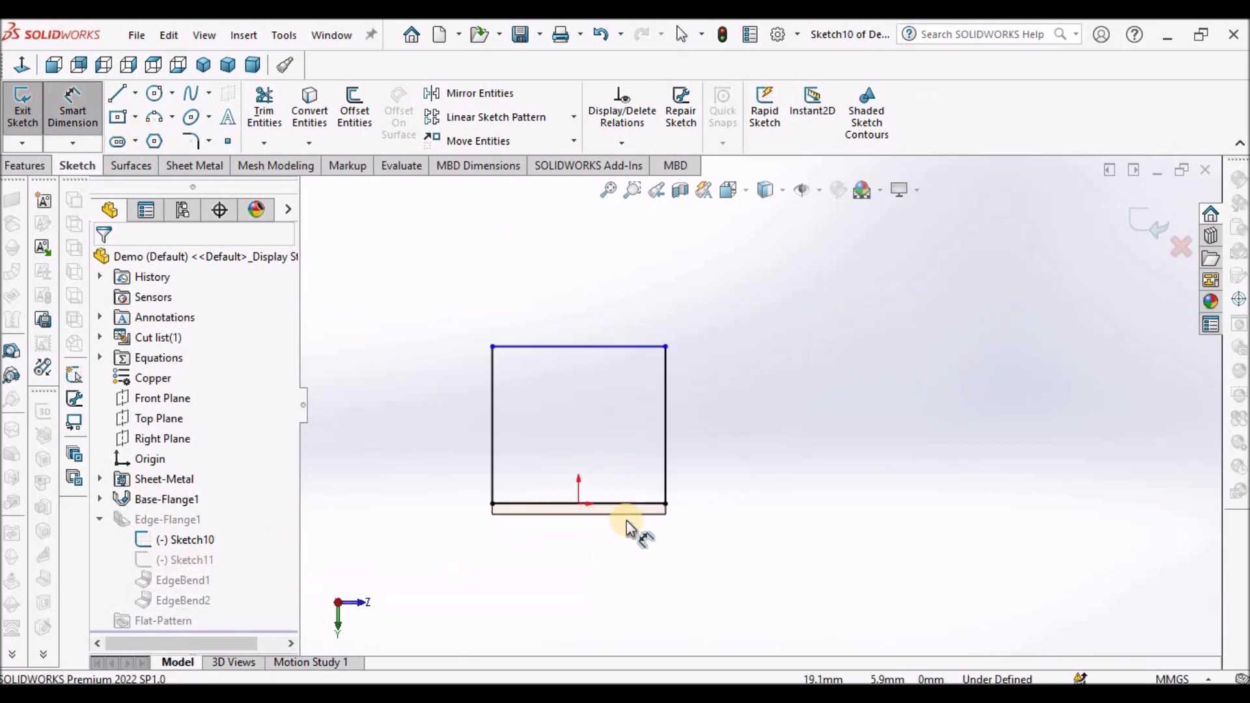
scroll(670, 496, down, 3)
click(665, 471)
scroll(675, 326, up, 3)
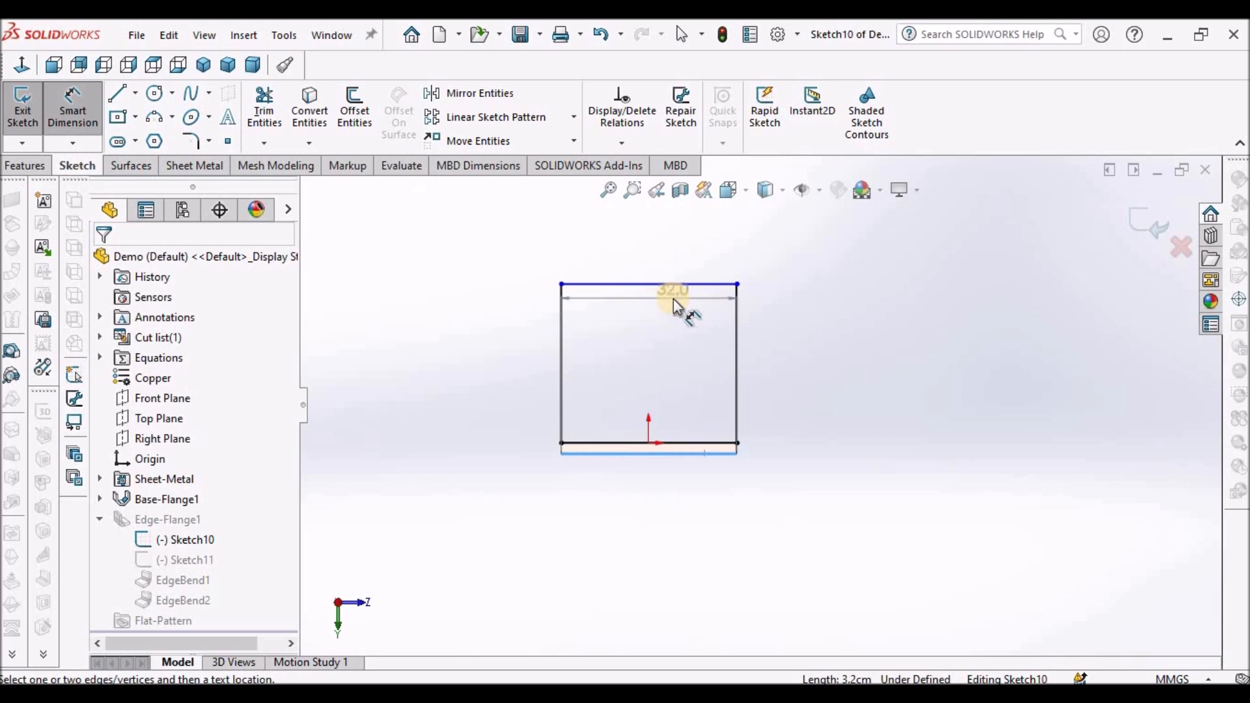
click(703, 286)
click(828, 351)
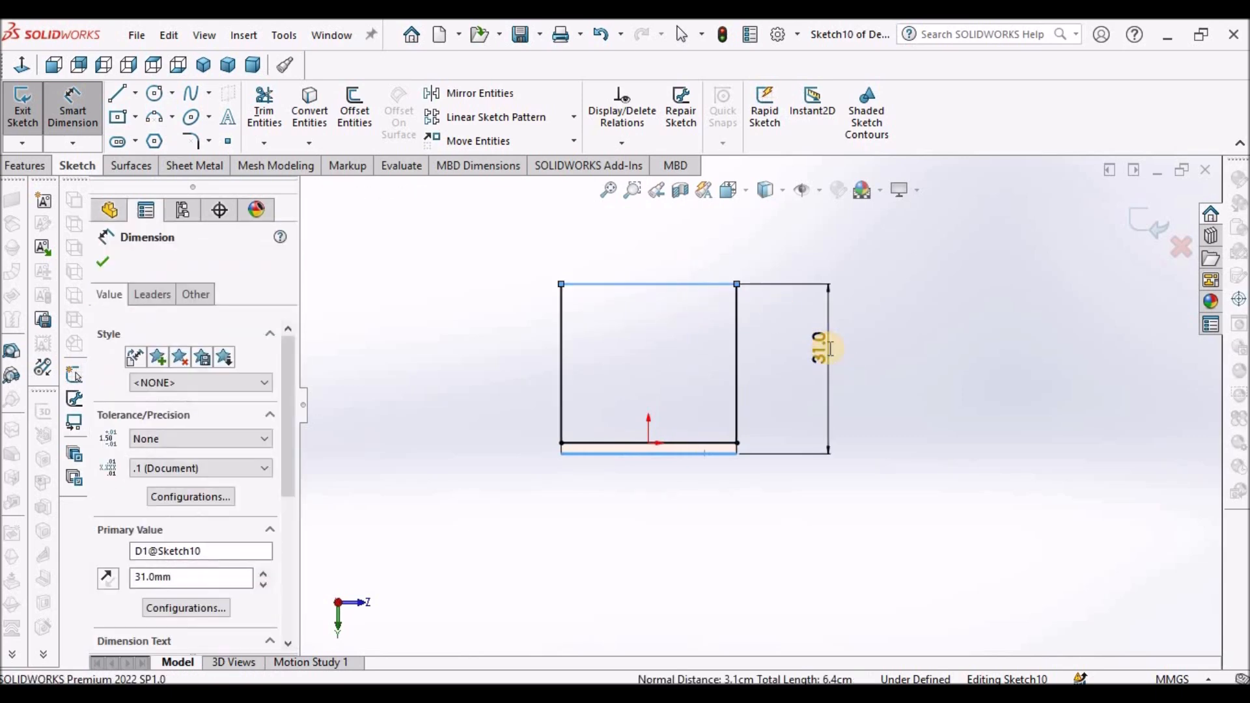
text(38)
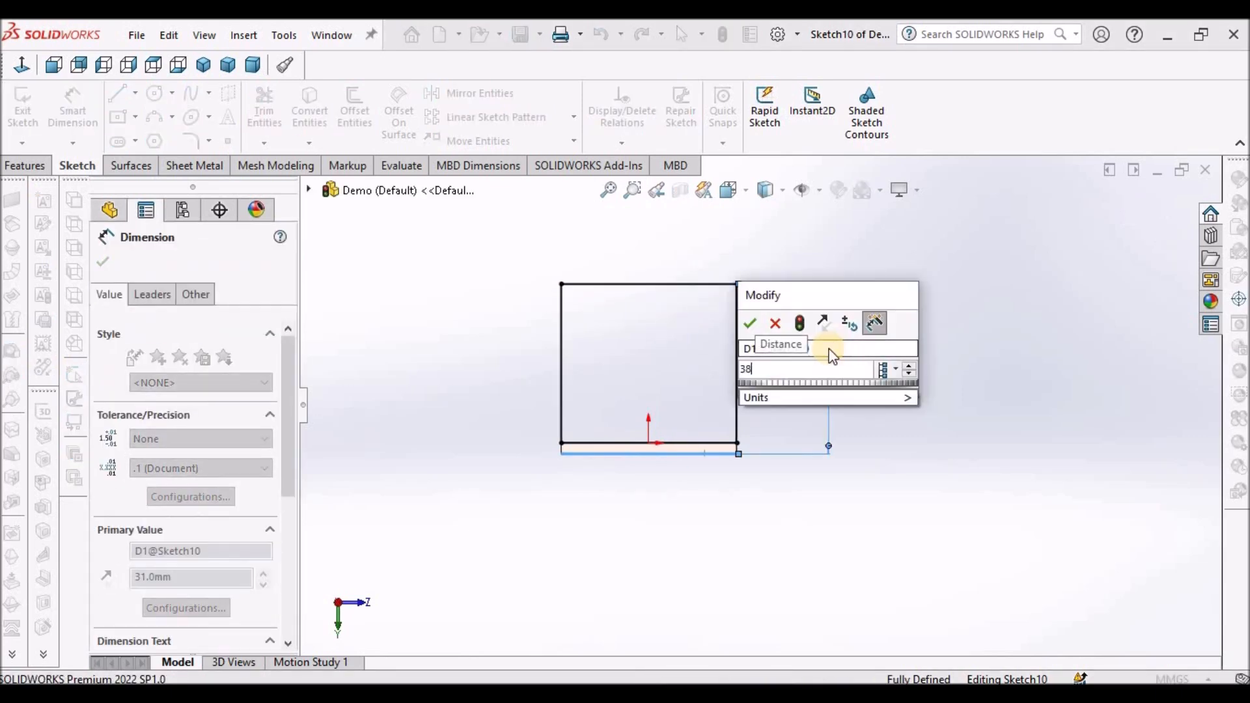
key(Return)
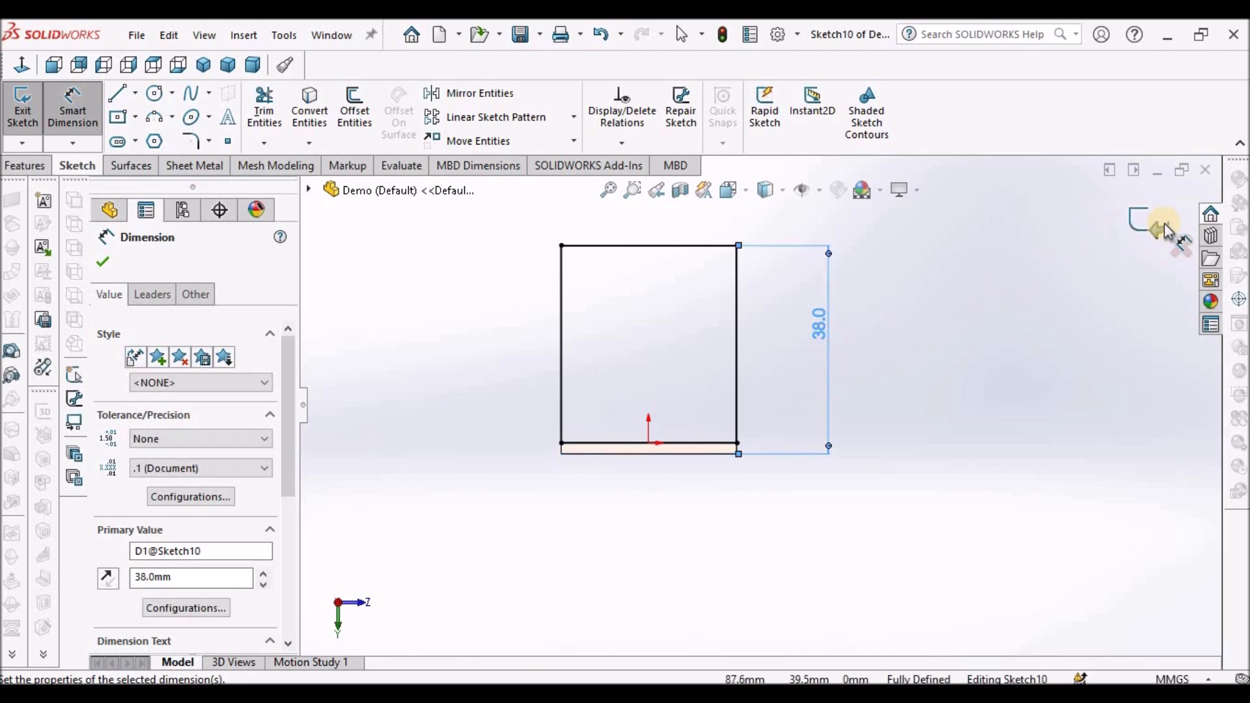
click(1151, 223)
- Edit the second edge flange profile sketch, Sketch11, dimension its height at 38 mm, and exit the sketch
click(204, 560)
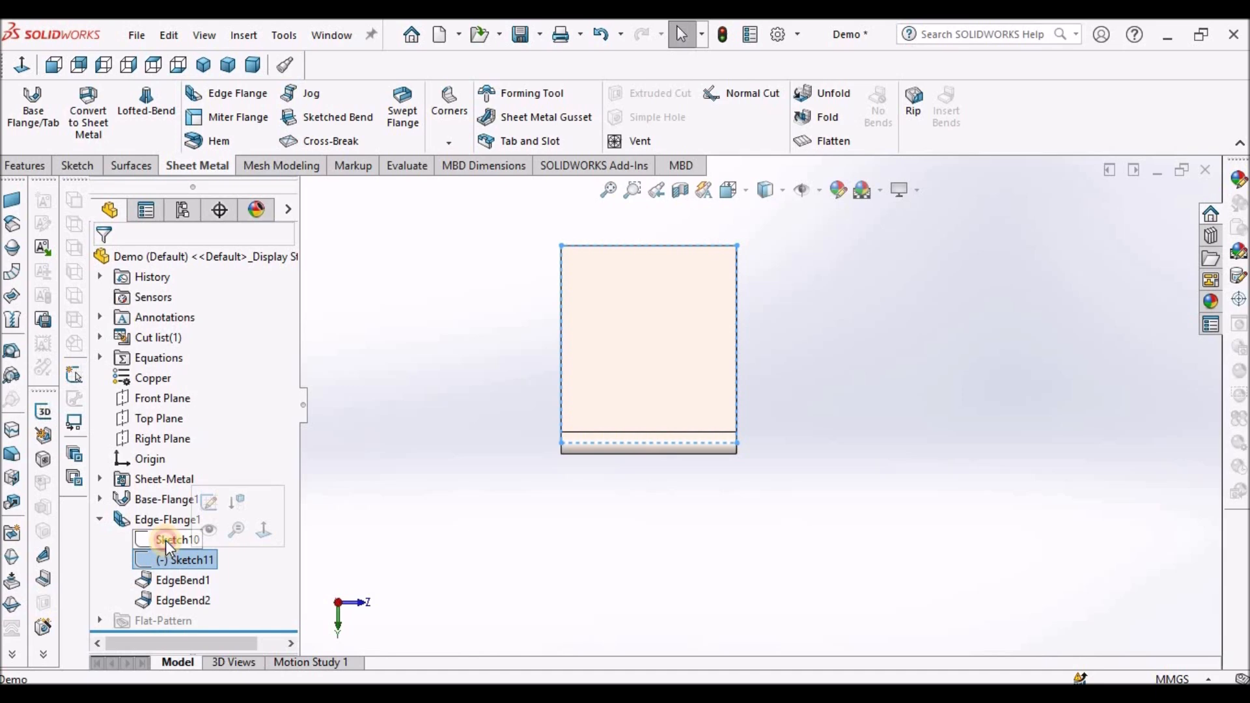
click(169, 557)
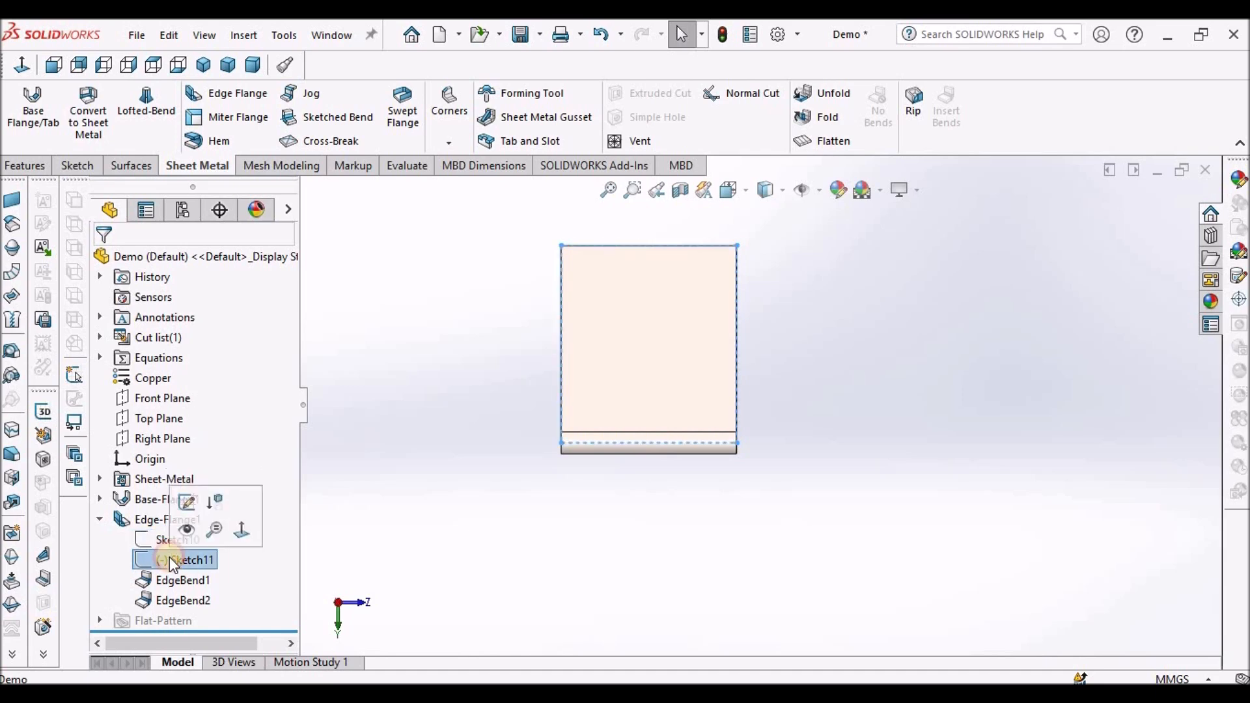
click(185, 505)
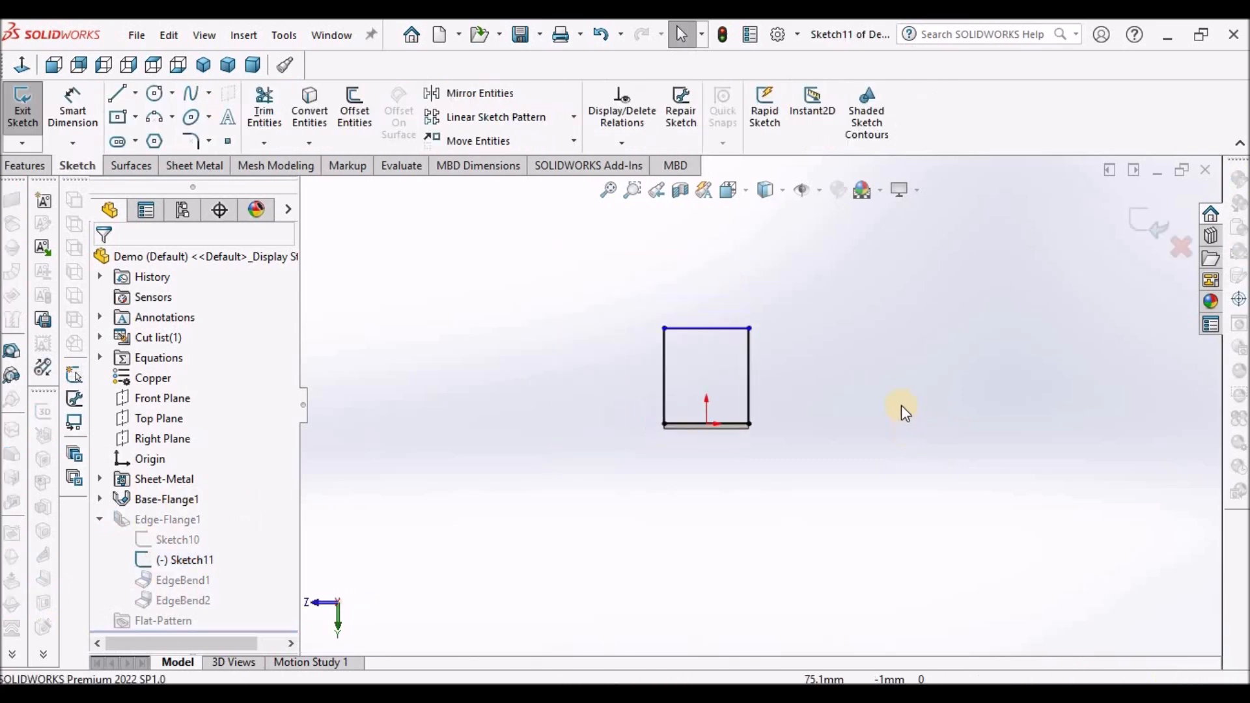
scroll(901, 405, down, 3)
click(82, 118)
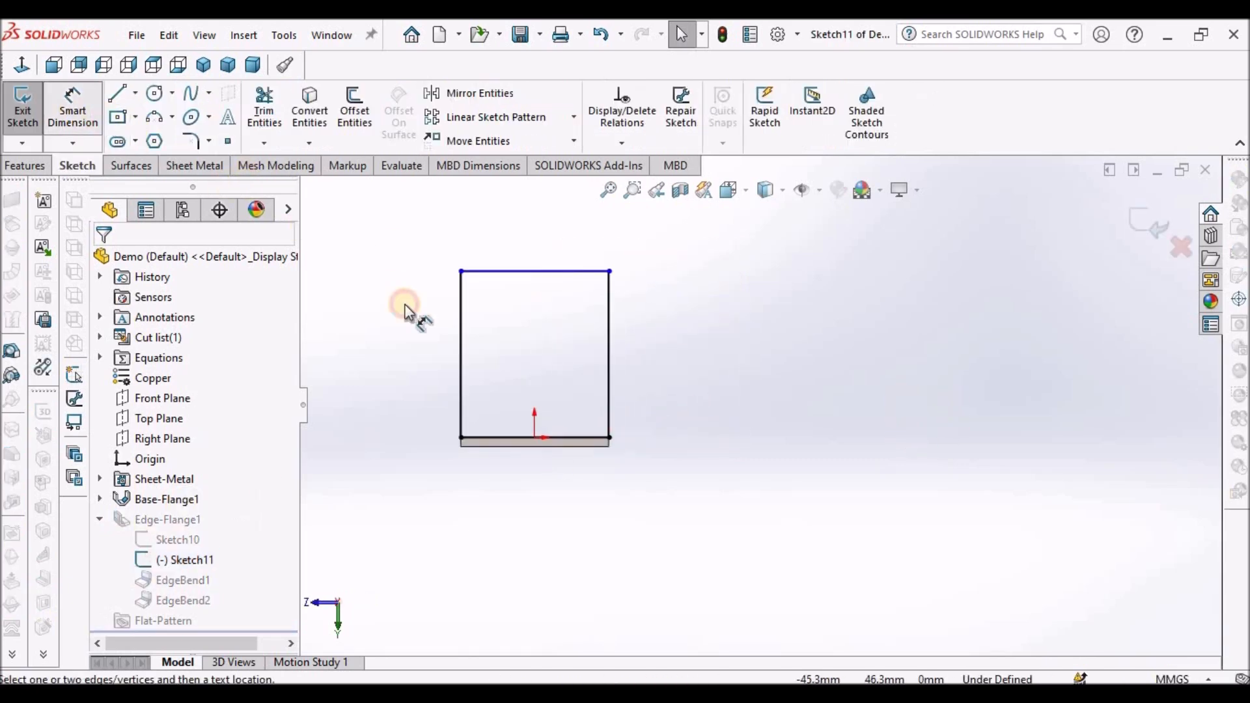
click(578, 447)
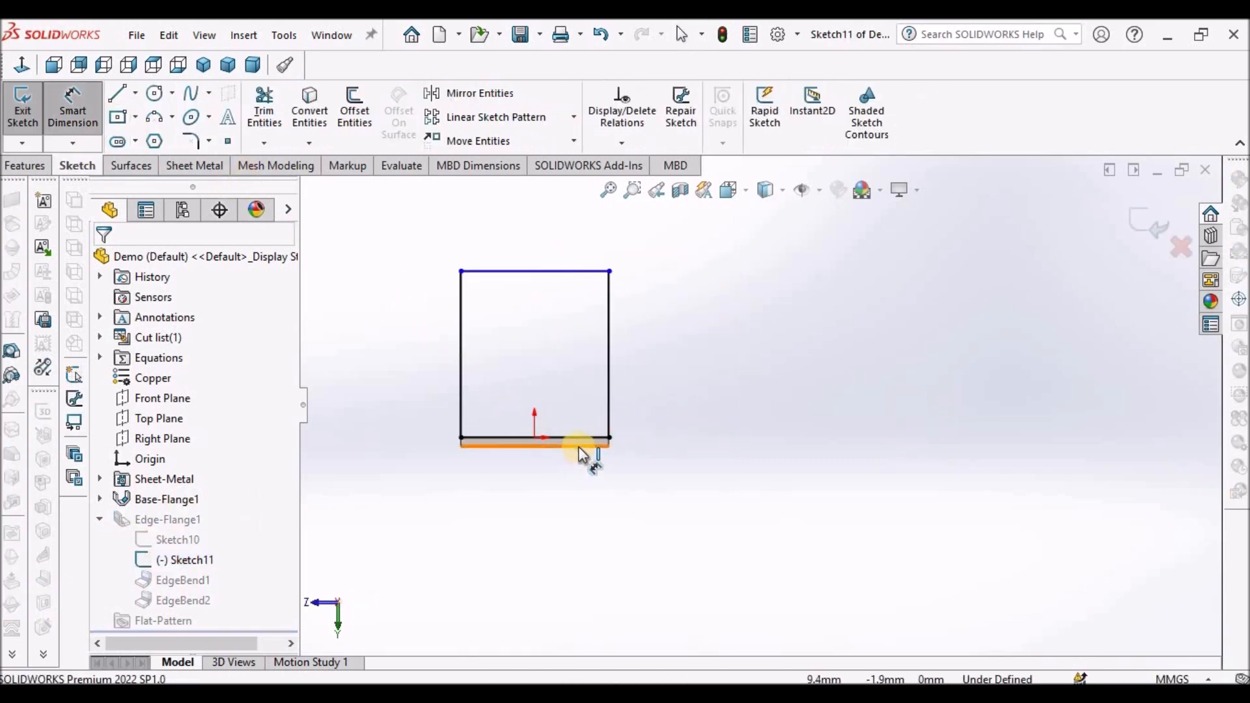
click(578, 279)
click(671, 358)
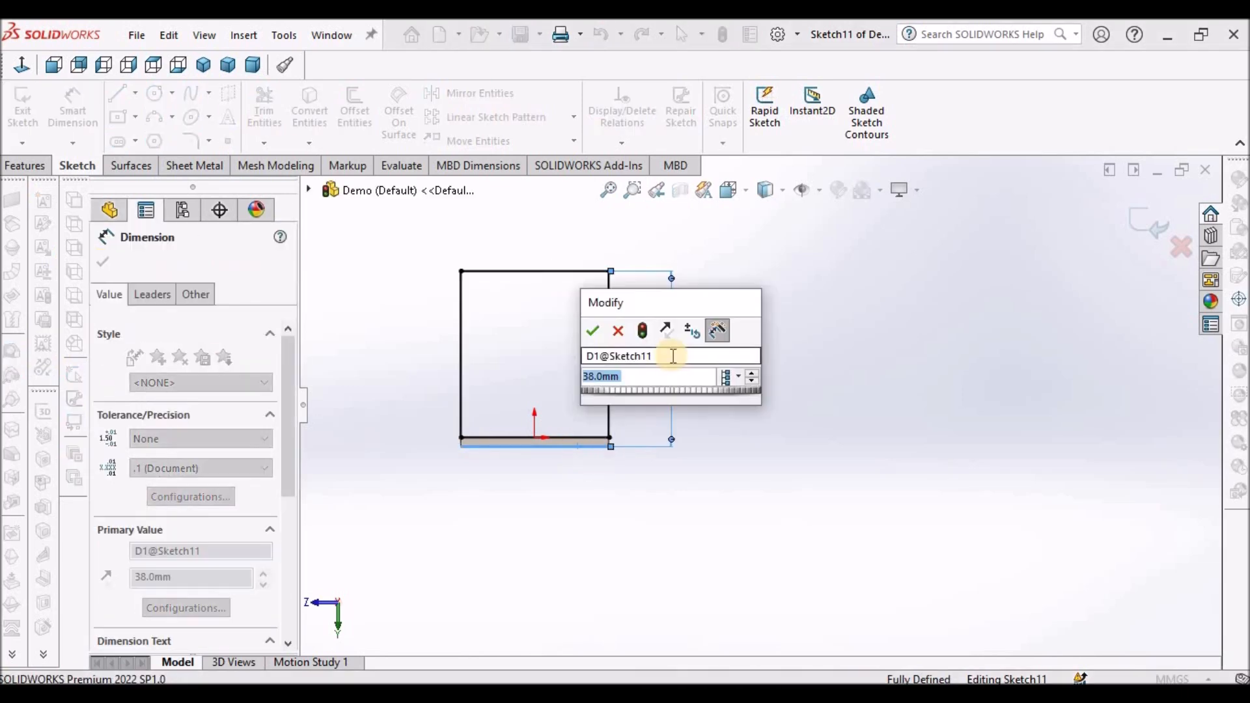
click(591, 329)
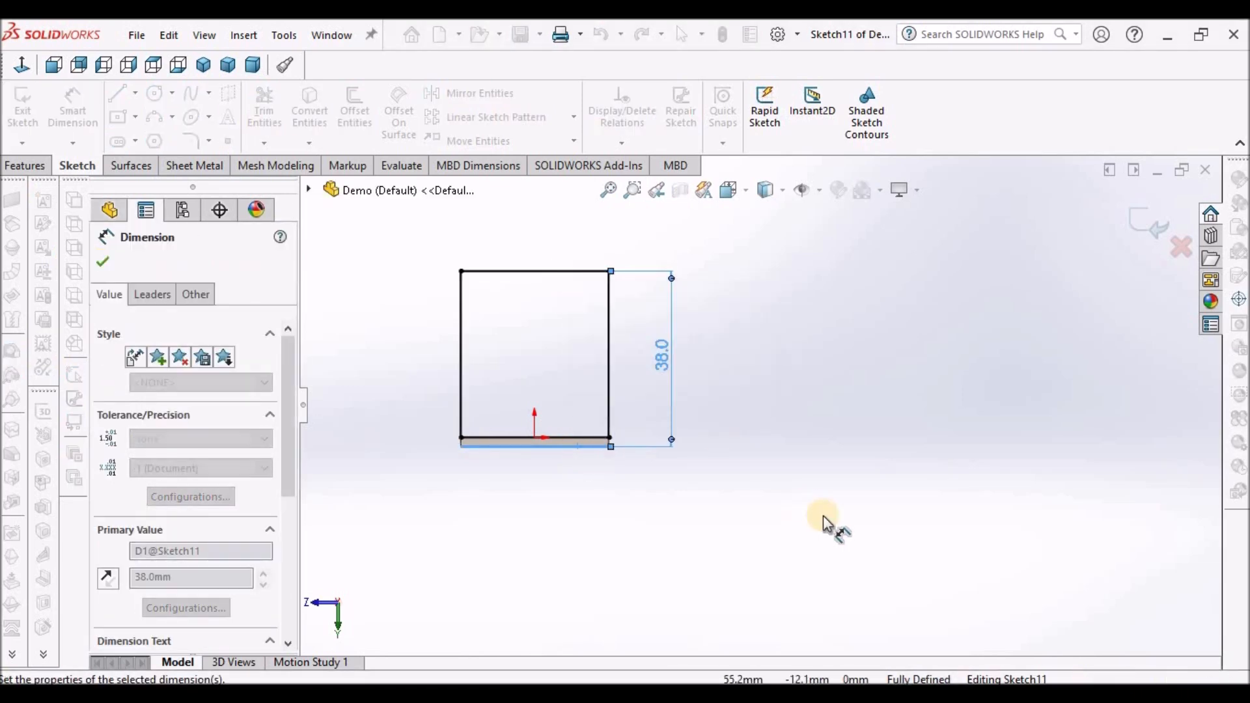
click(825, 519)
click(1143, 233)
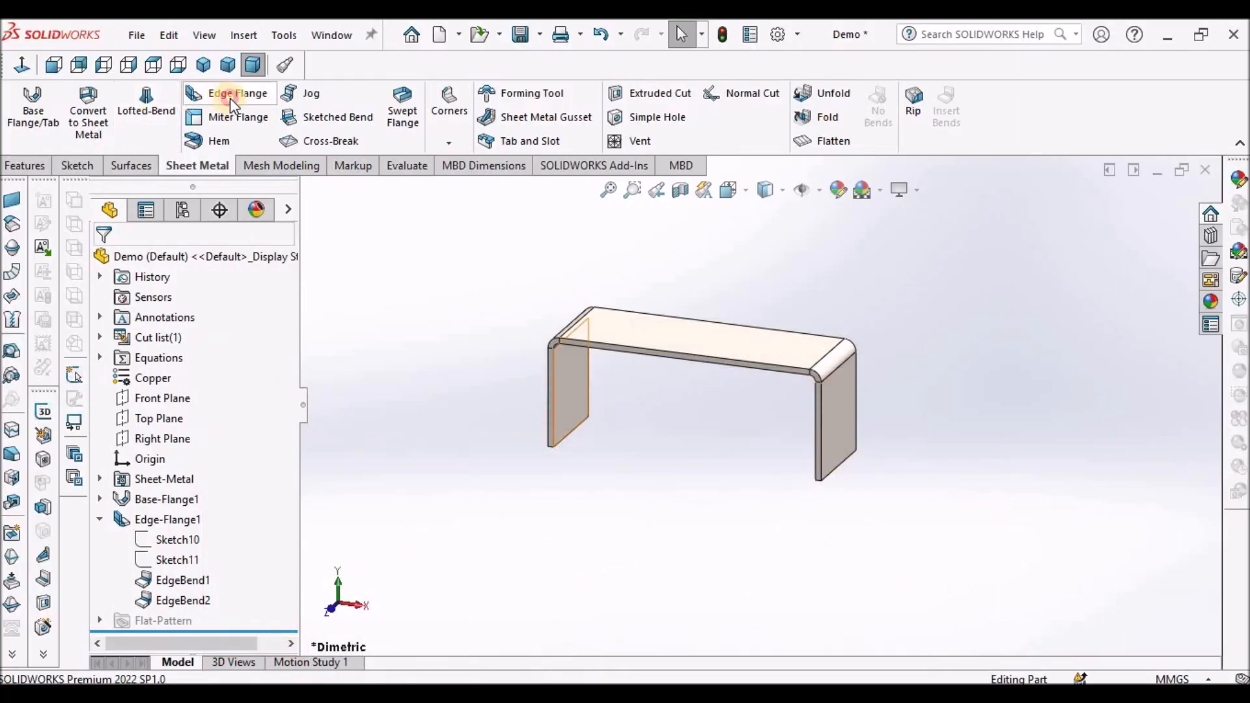
- Add a second Edge Flange, 90 degrees and 29 mm long, outward on the bottom edges of both legs
click(228, 94)
scroll(895, 501, down, 2)
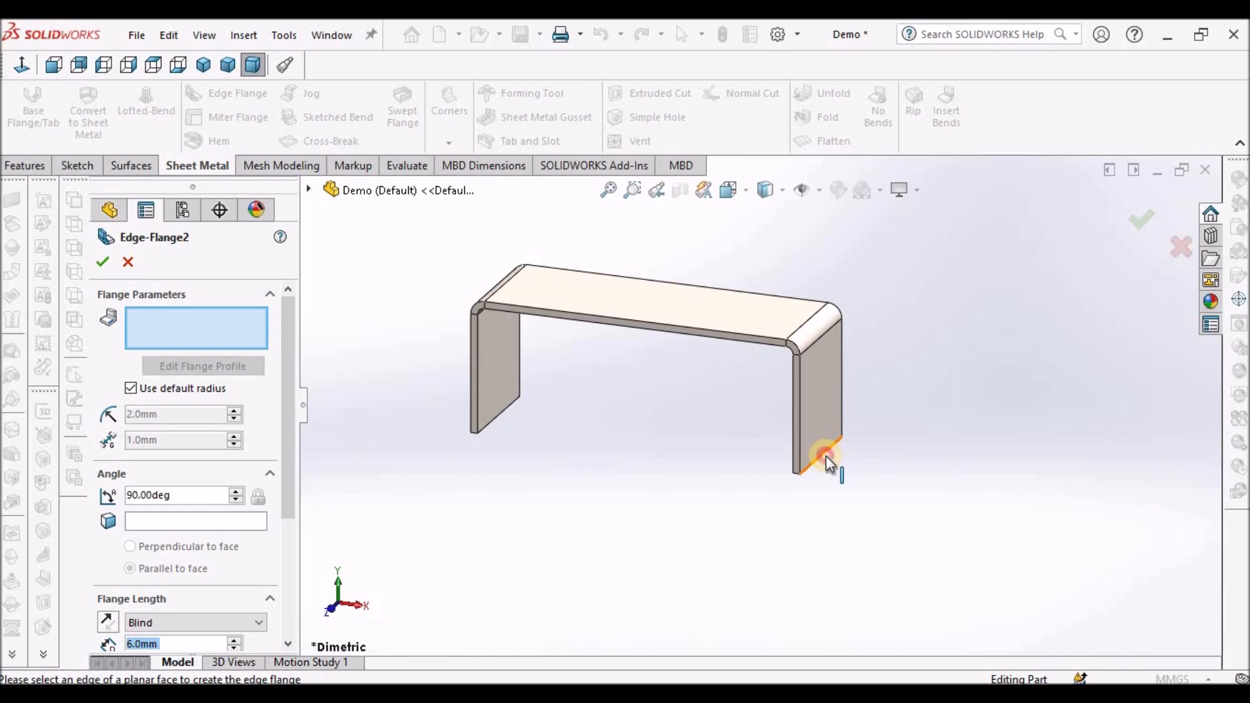
click(826, 458)
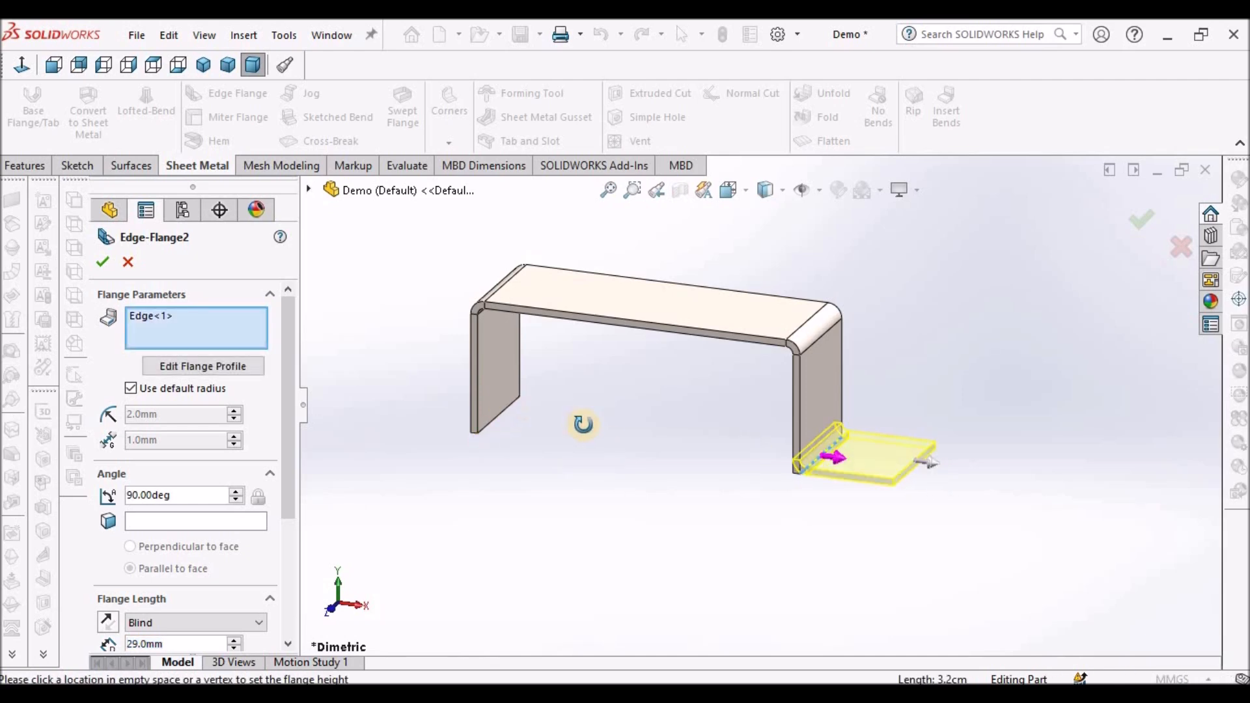
middle_drag(583, 423, 589, 428)
click(500, 433)
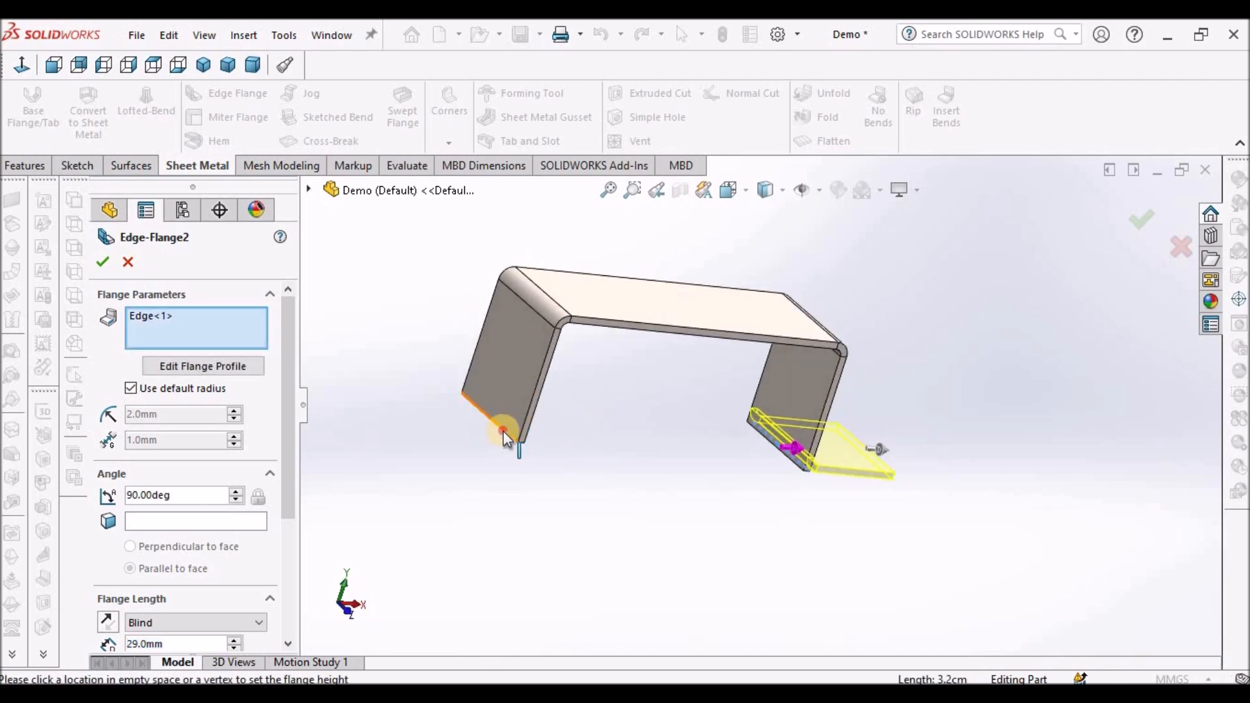
click(102, 262)
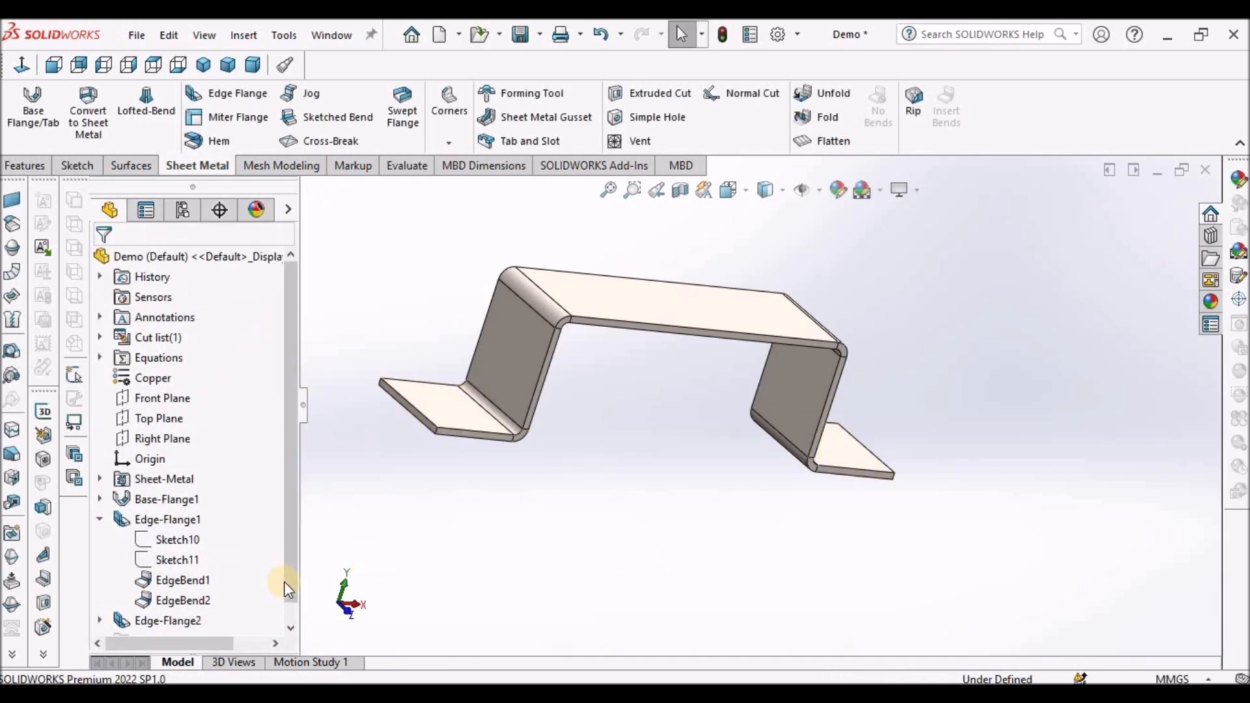
click(291, 627)
- Open the new edge flange's definition and inspect it in front view, closing it without changes
right_click(174, 604)
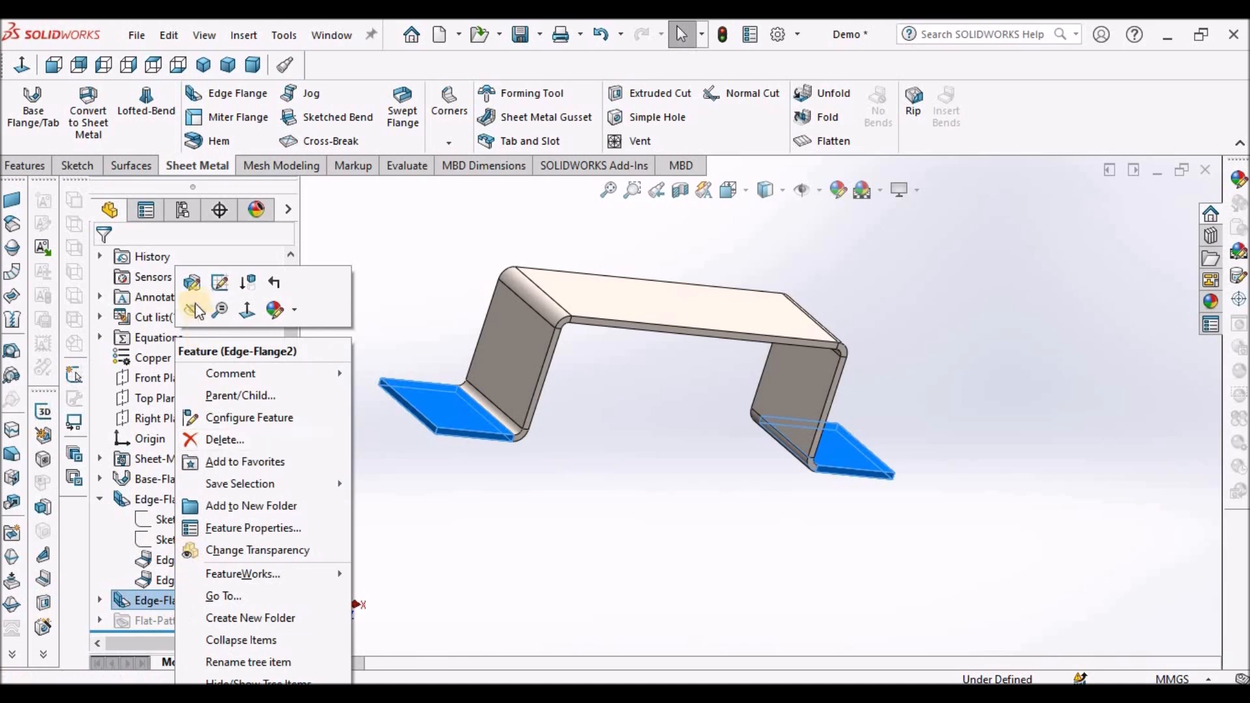
click(191, 282)
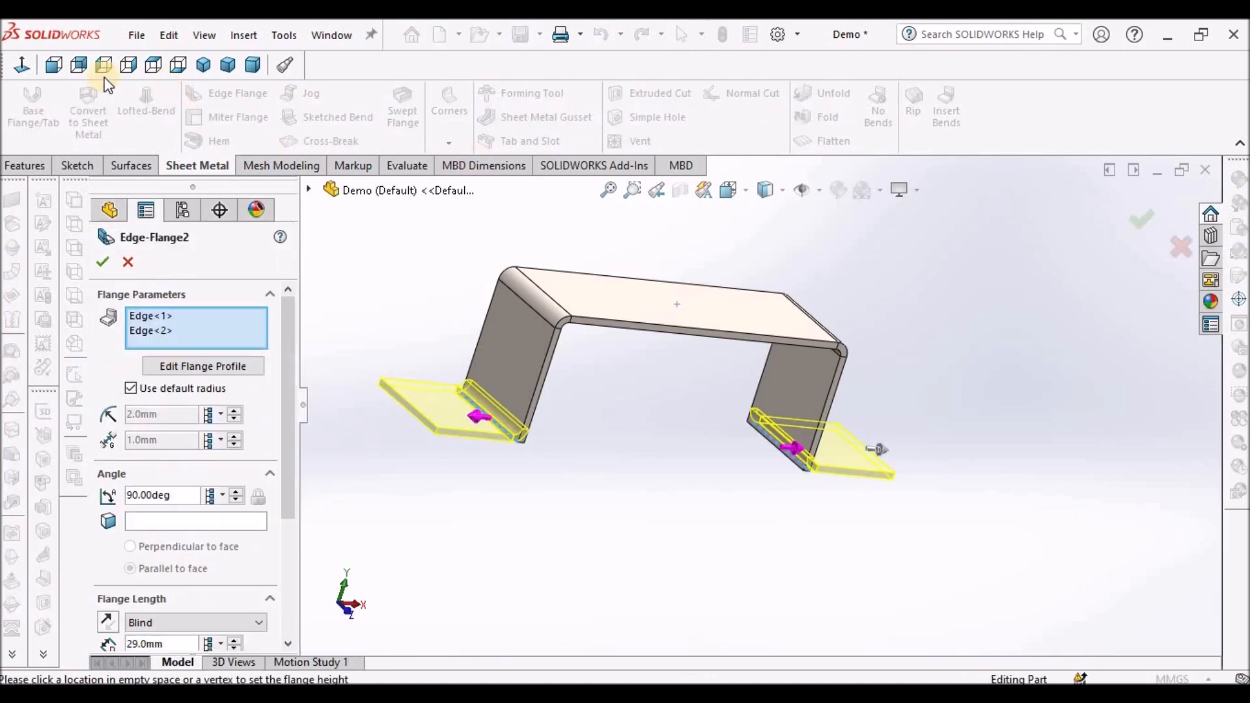
click(53, 65)
scroll(622, 447, down, 4)
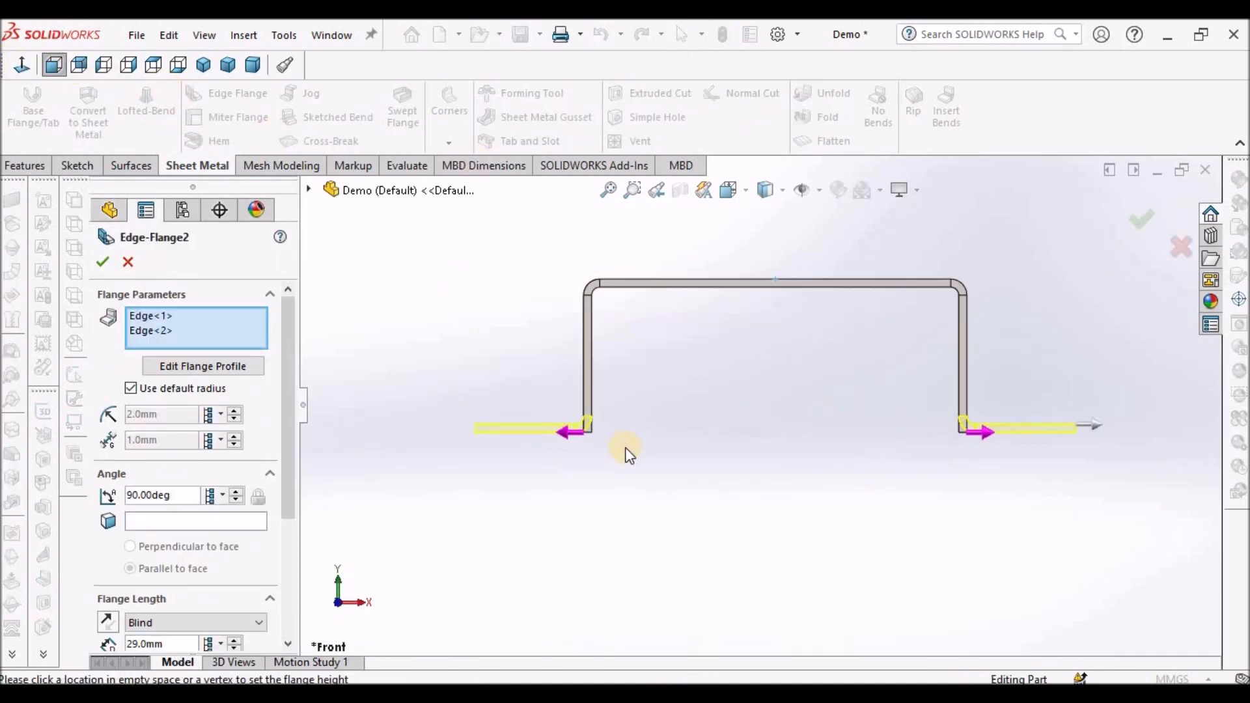
scroll(872, 450, up, 3)
click(100, 261)
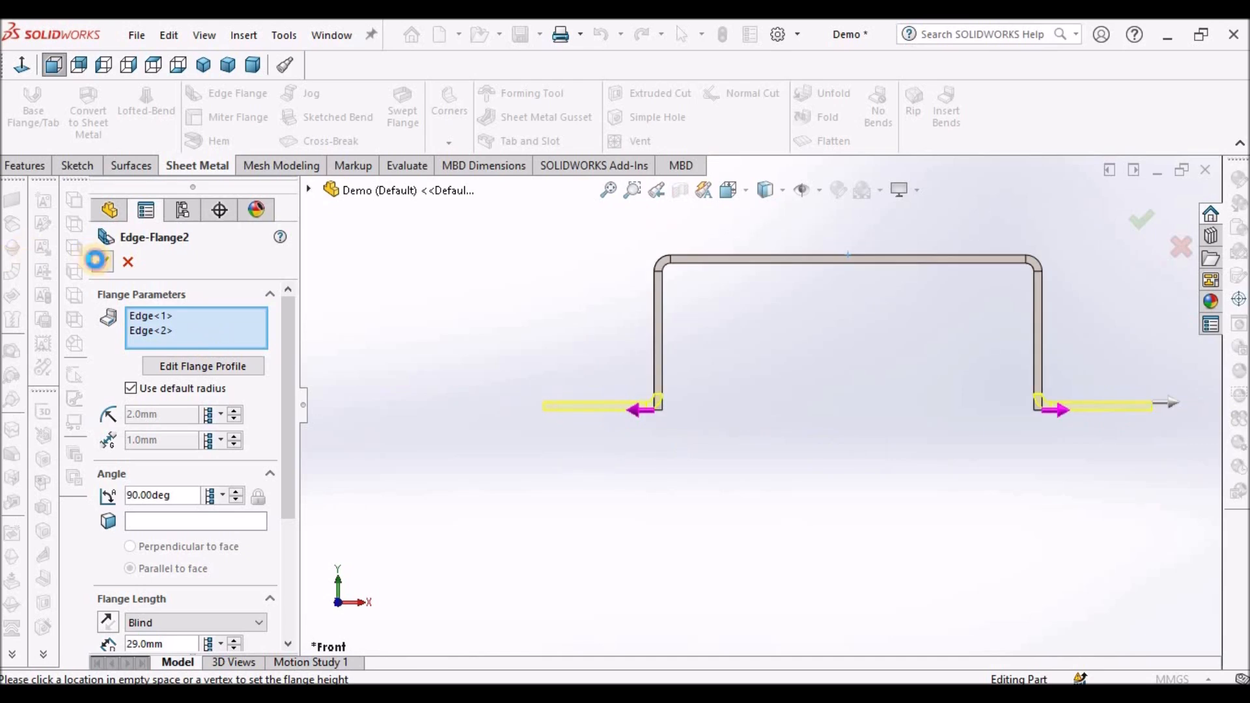
- Edit the second edge flange's Sketch16, dimension its profile height at 23 mm with Smart Dimension, and exit the sketch
click(101, 600)
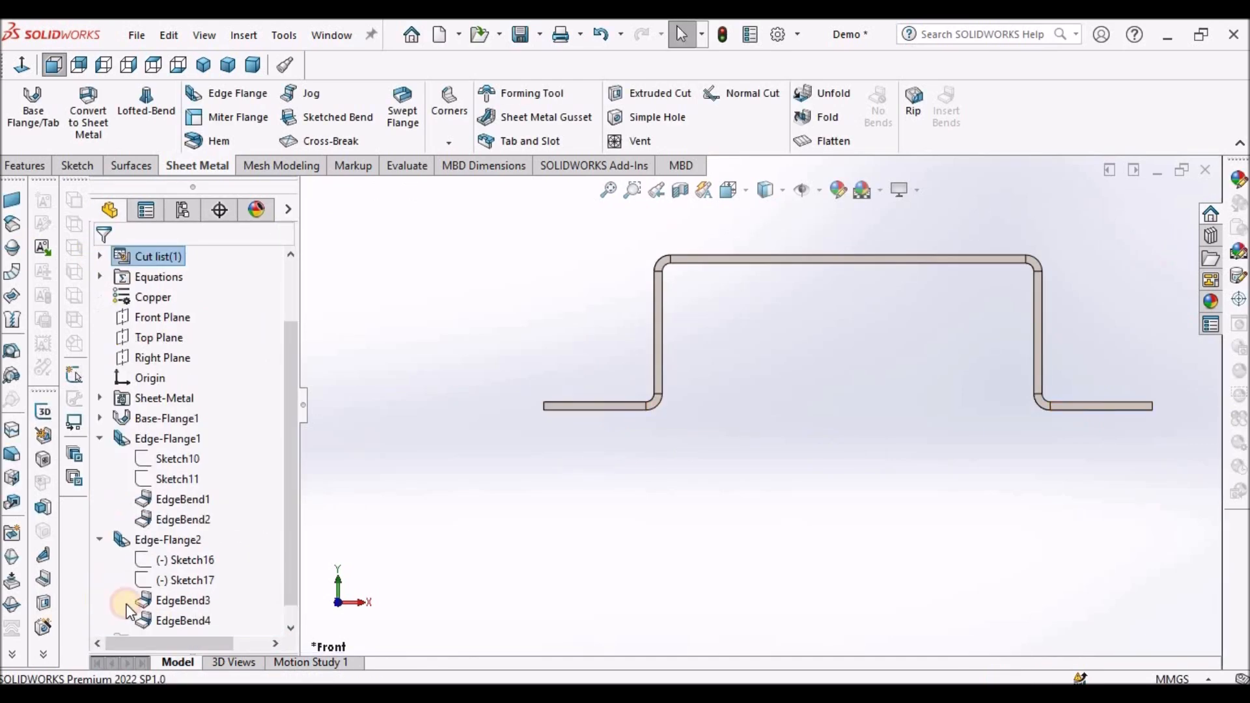
click(194, 560)
click(208, 506)
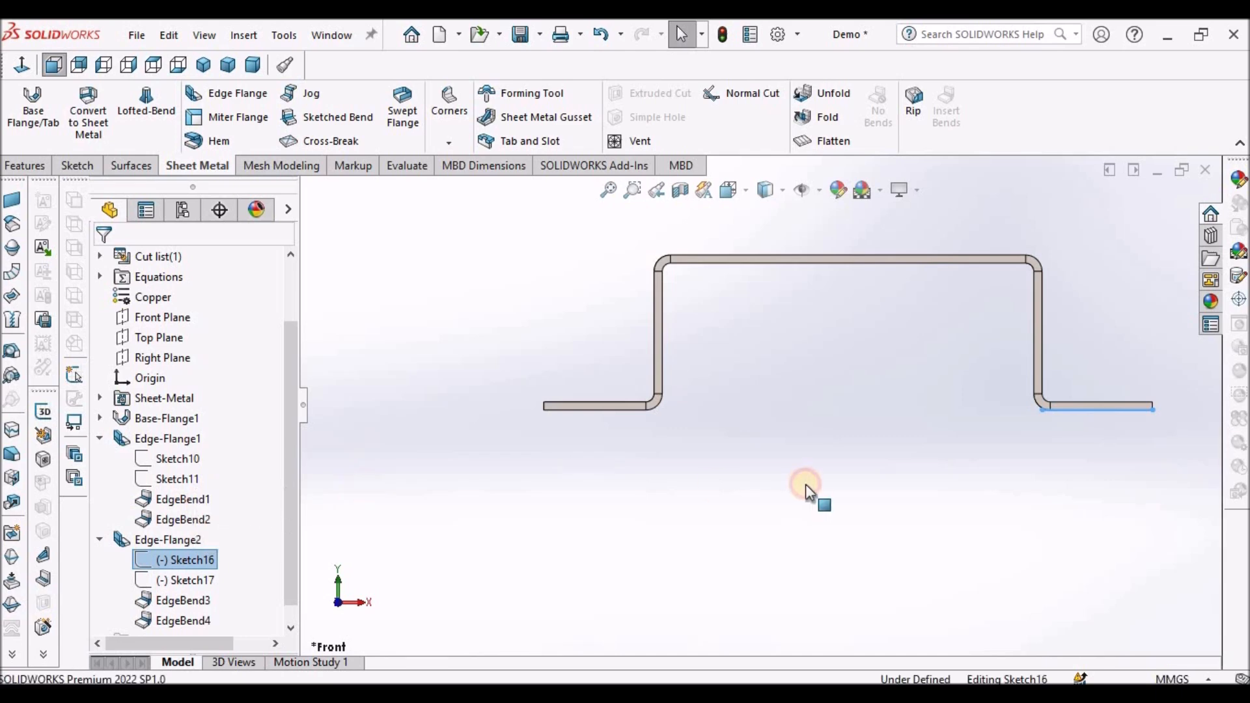
click(72, 107)
scroll(767, 321, up, 3)
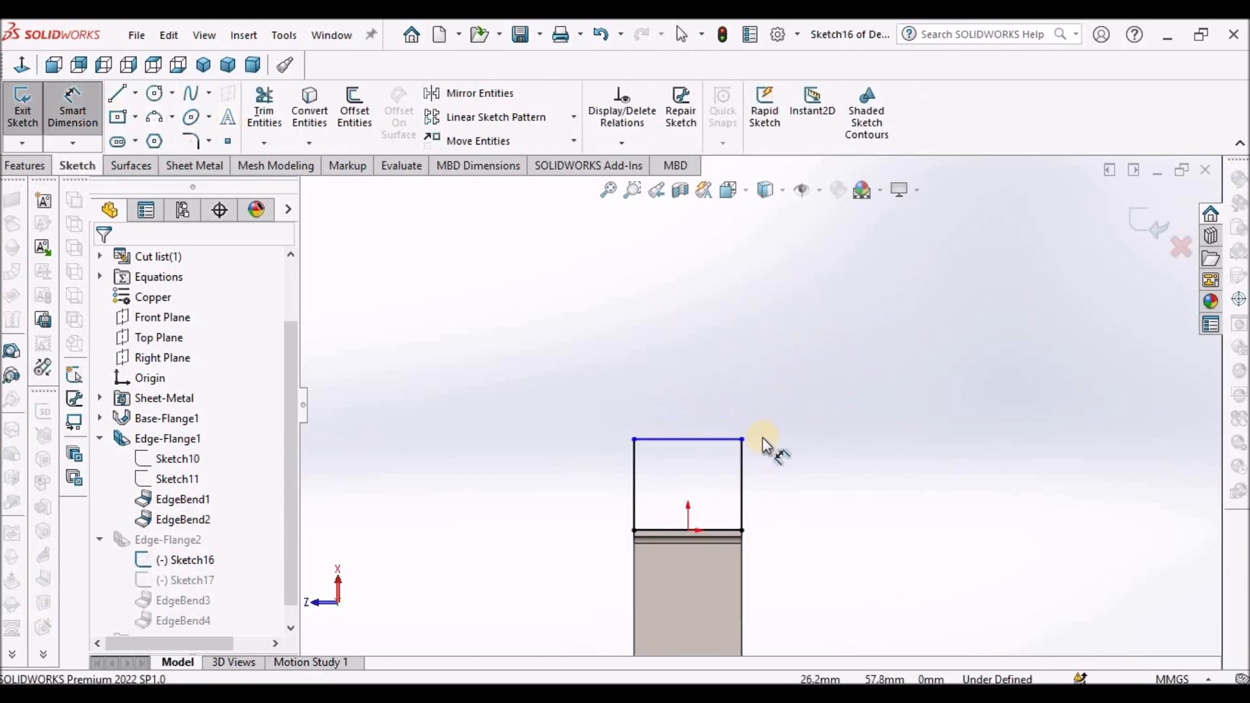
scroll(737, 527, up, 1)
click(730, 527)
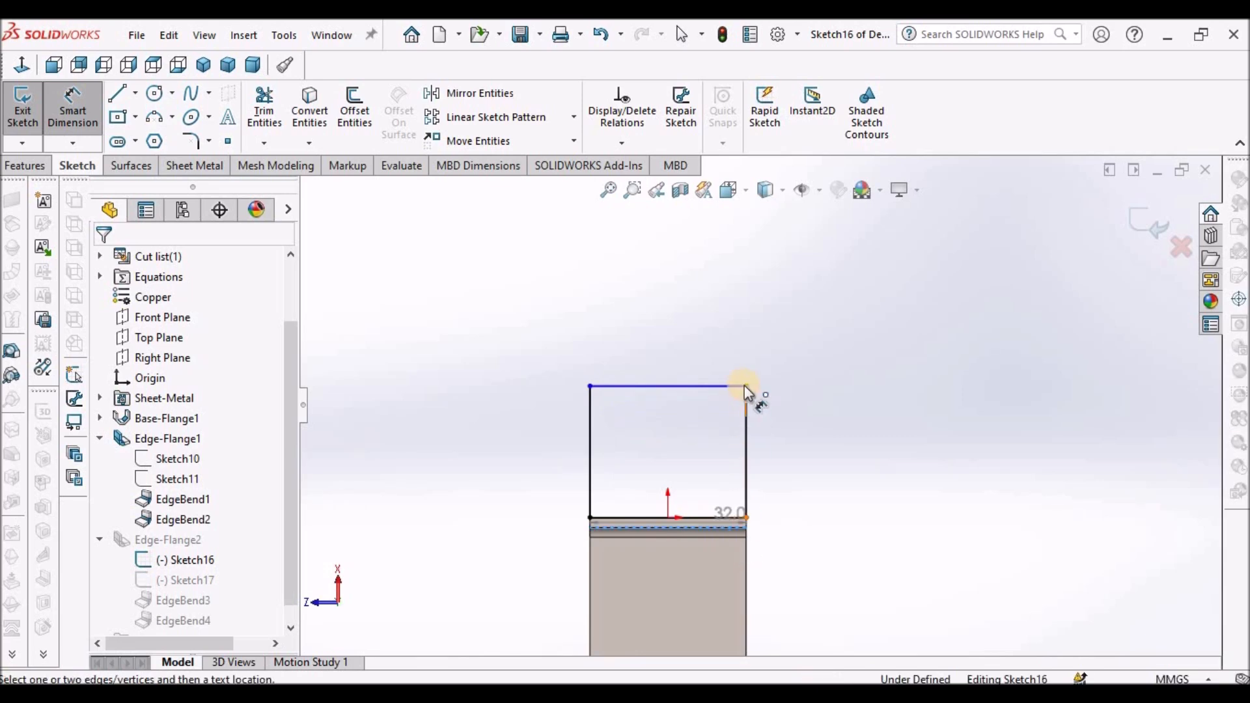
click(730, 386)
click(813, 457)
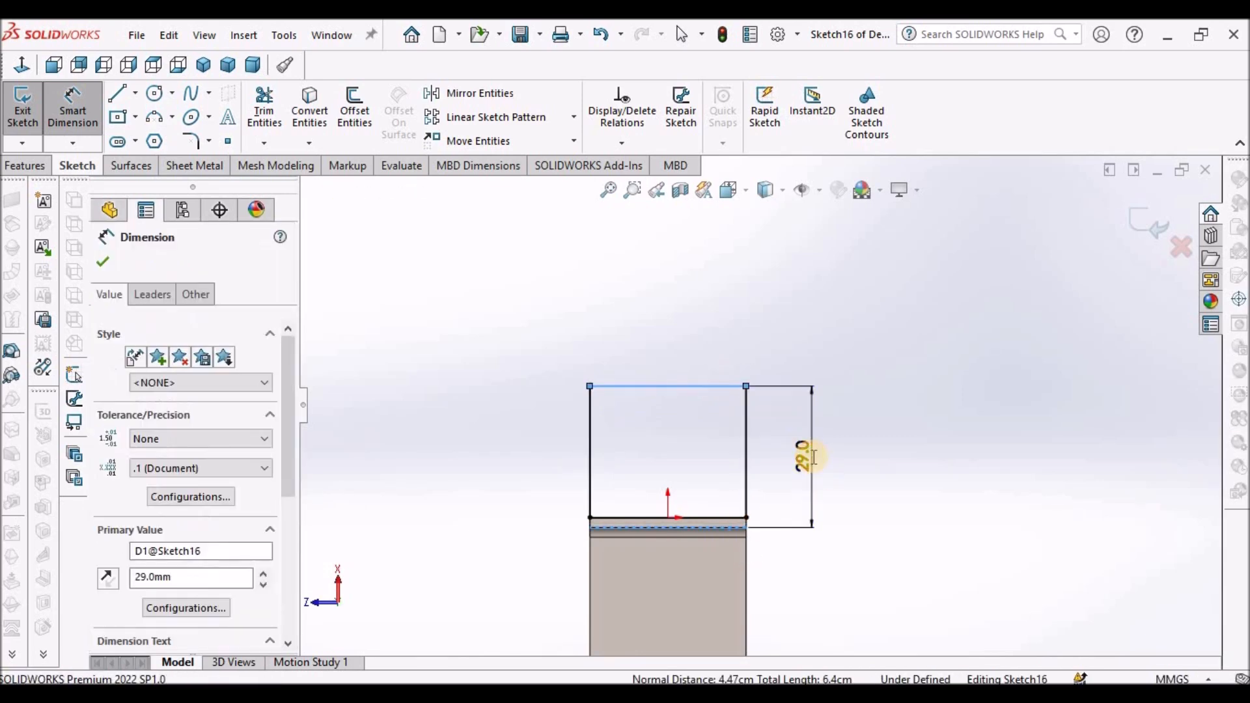
text(23)
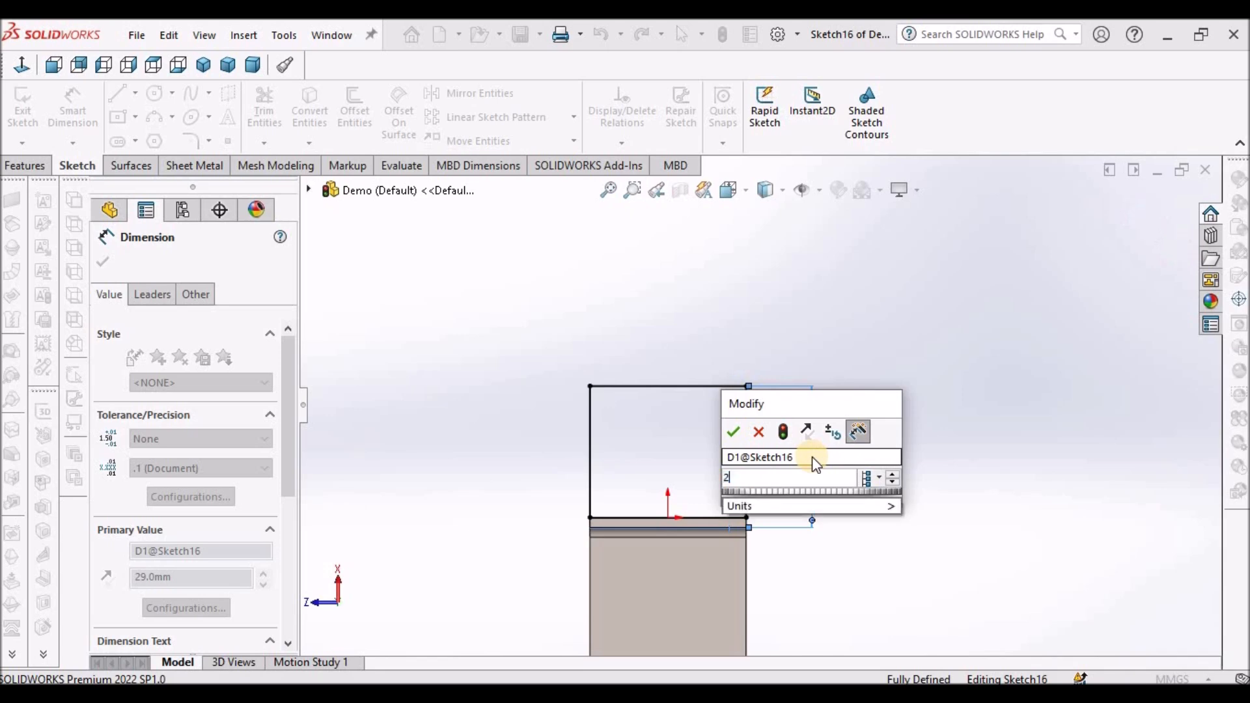
key(Return)
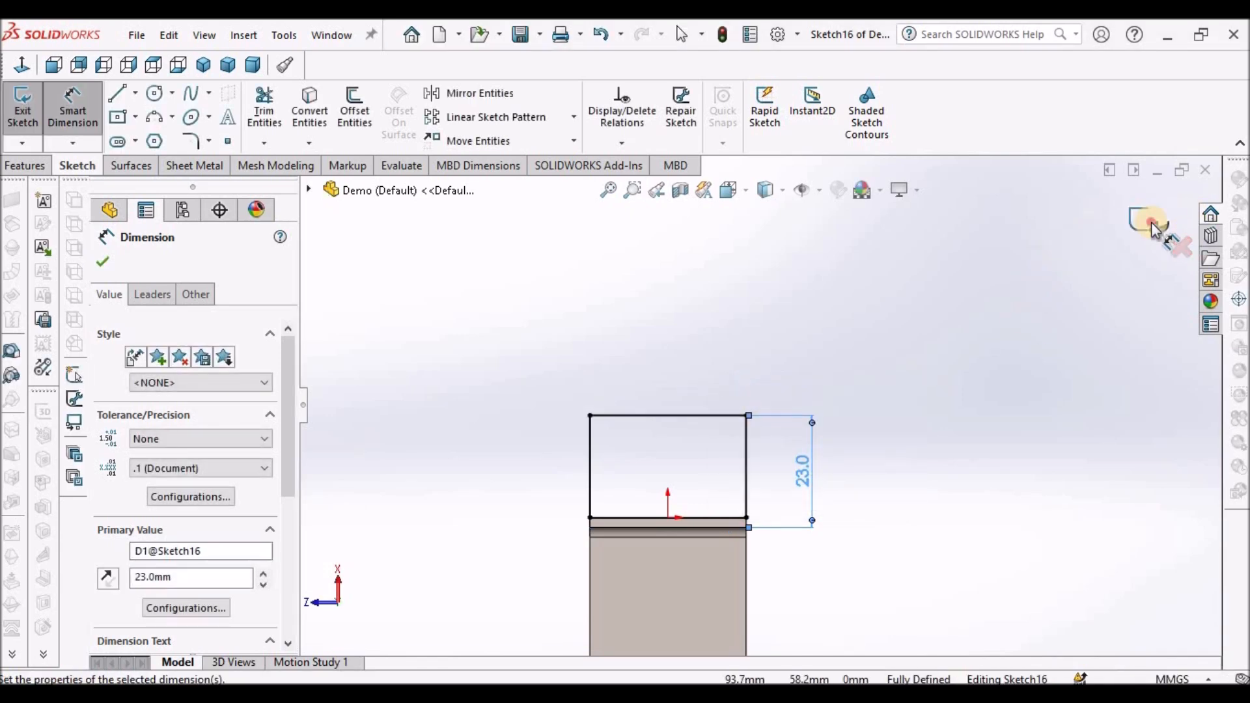
click(1158, 223)
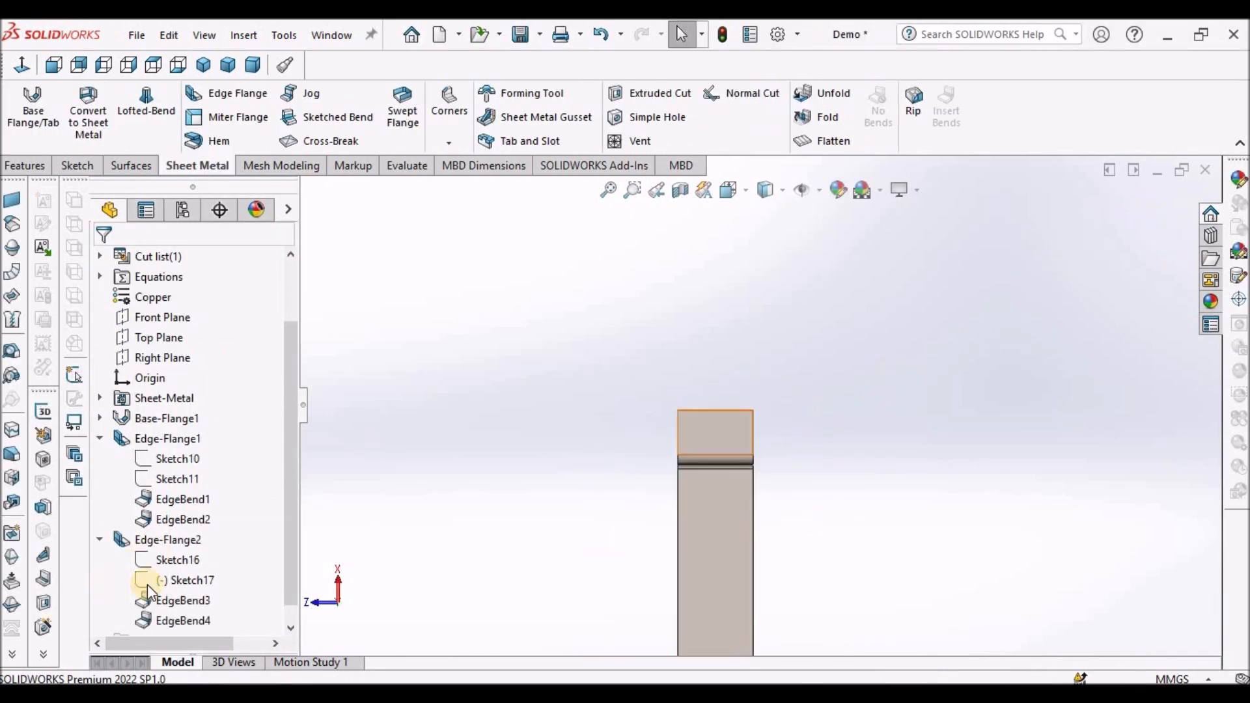
- Edit Sketch17 of the second edge flange, dimension its profile height at 23 mm, and exit the sketch
click(186, 580)
click(211, 524)
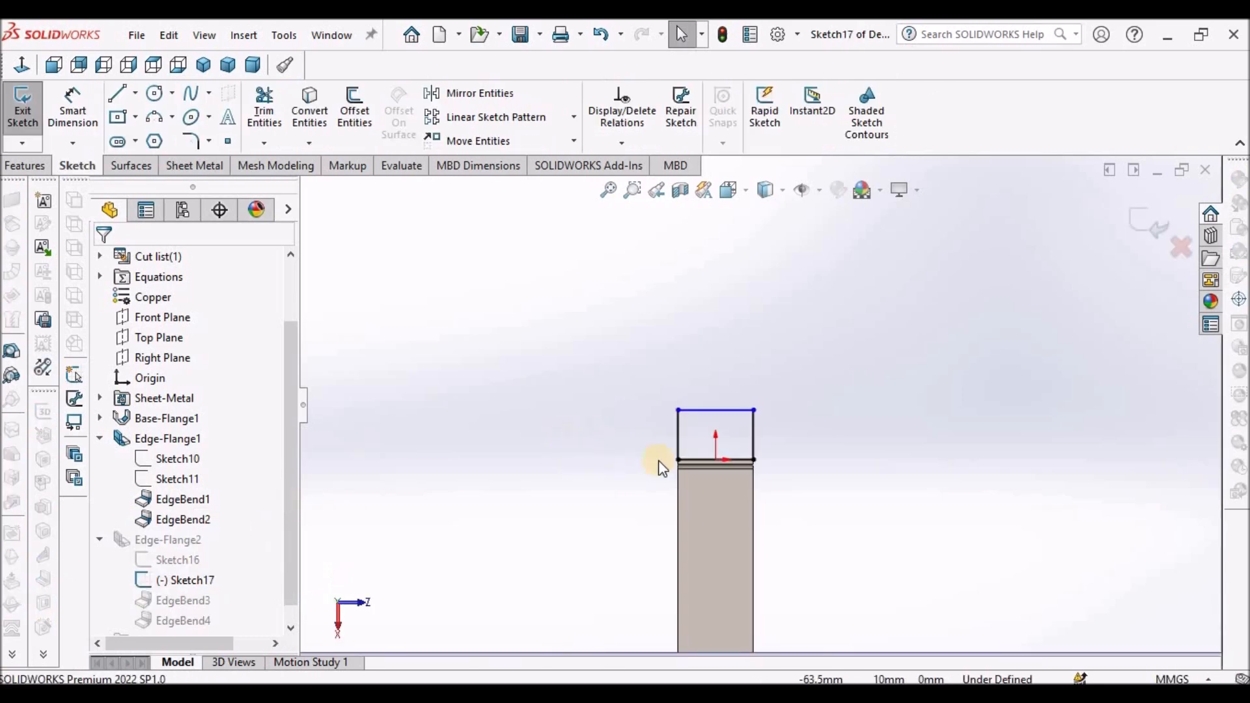
click(73, 107)
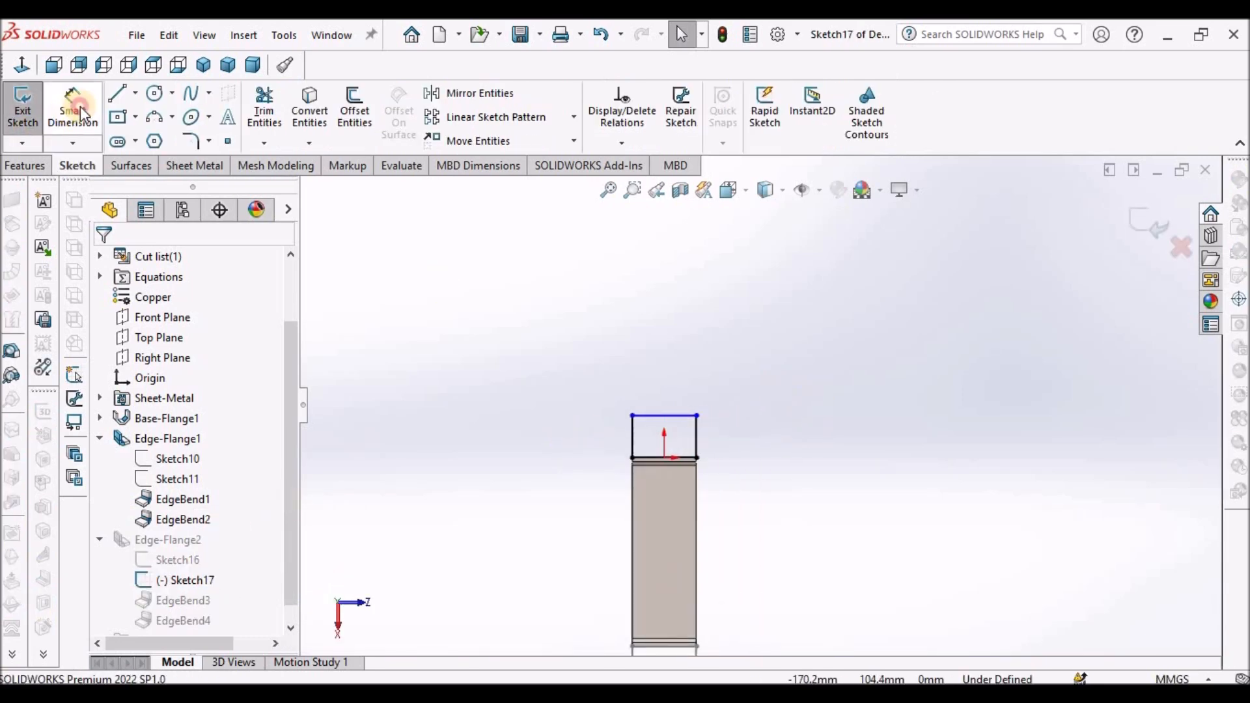
scroll(651, 499, down, 3)
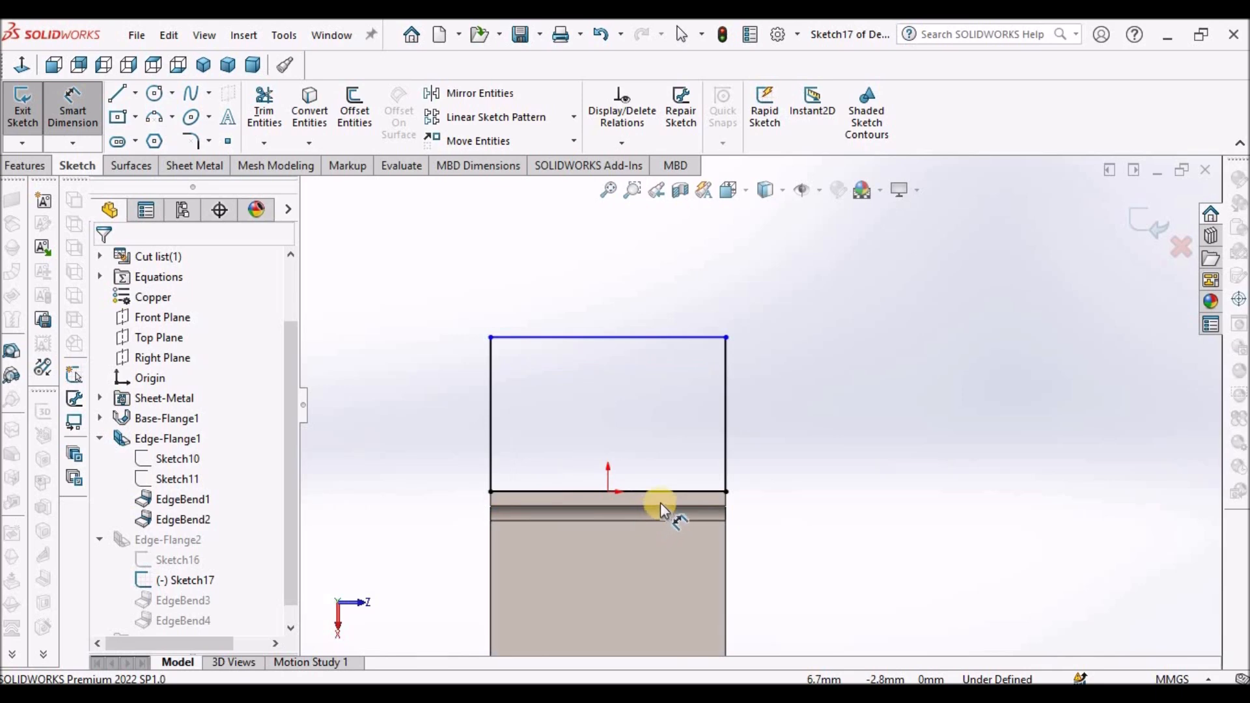
click(661, 507)
click(675, 340)
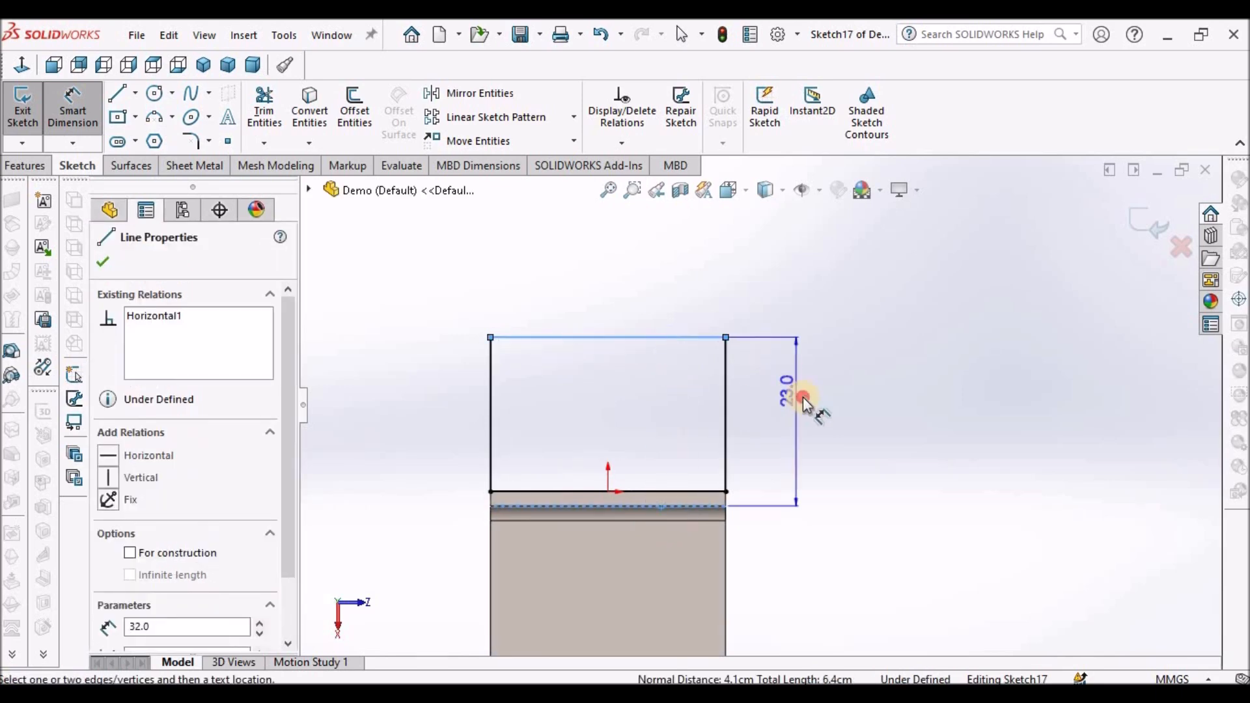
click(805, 402)
click(721, 373)
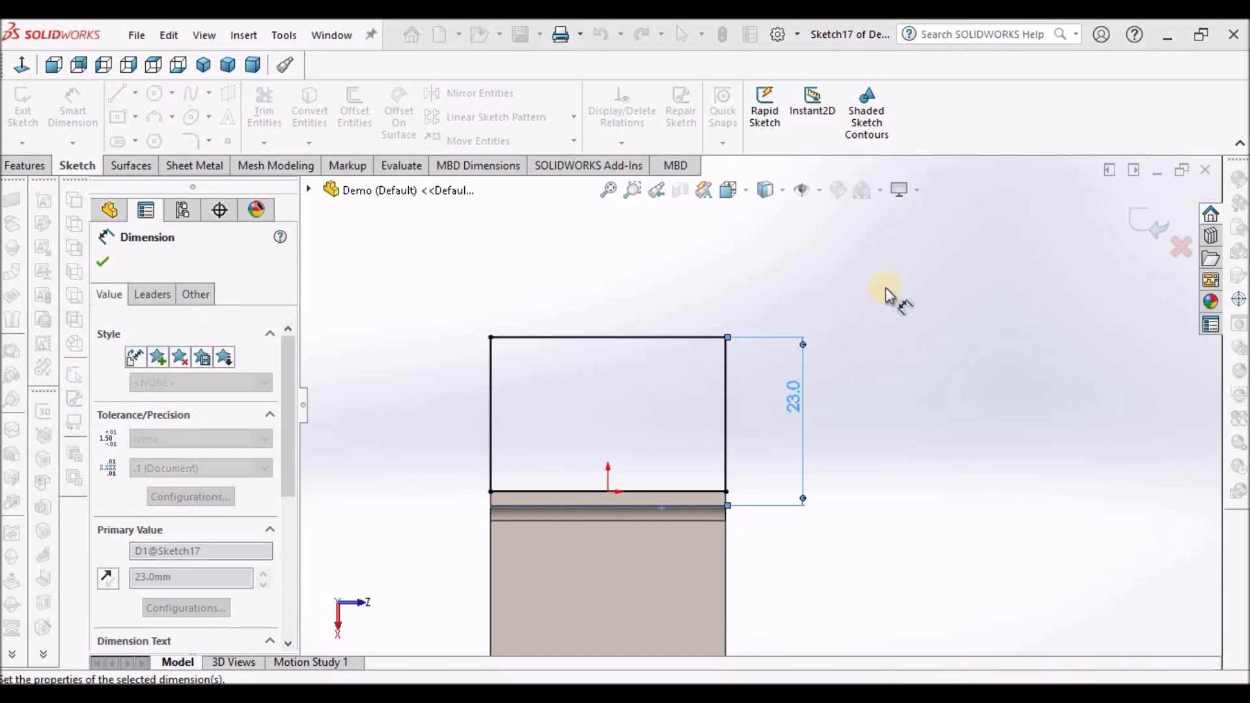
double_click(940, 308)
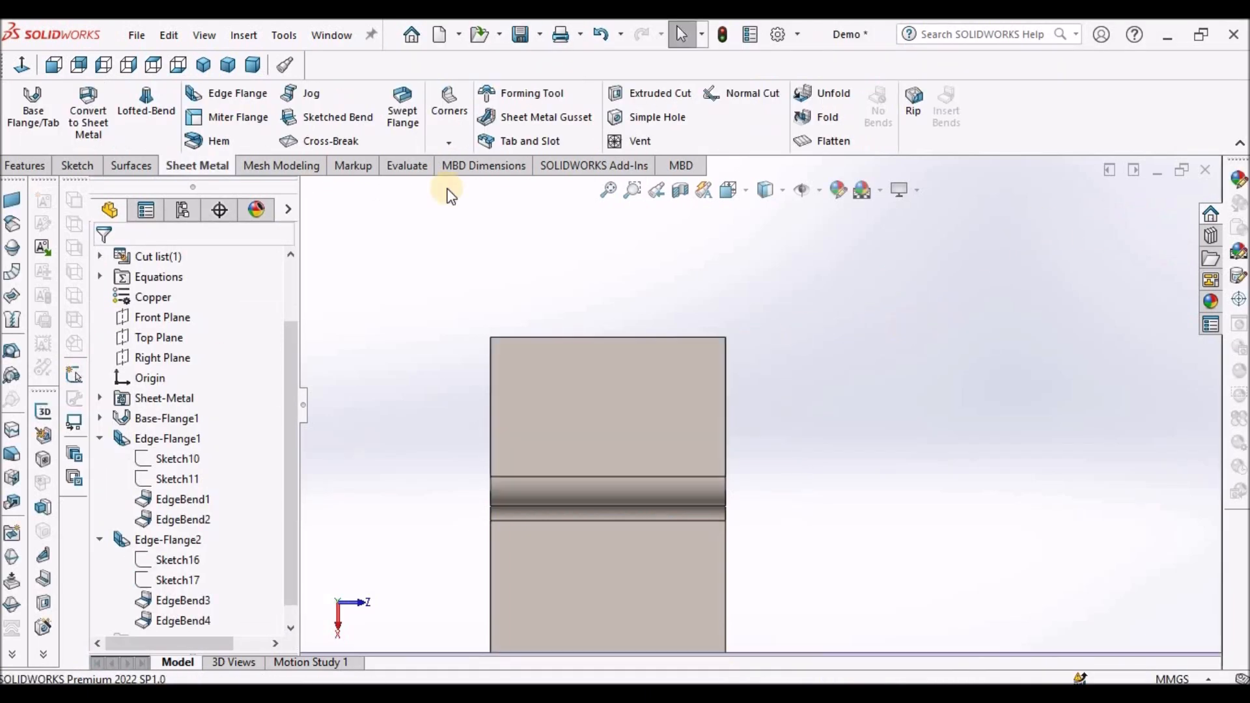
- Start a sketch on the base flange's top face and draw a corner rectangle about 21 by 11 mm near its front edge
click(257, 65)
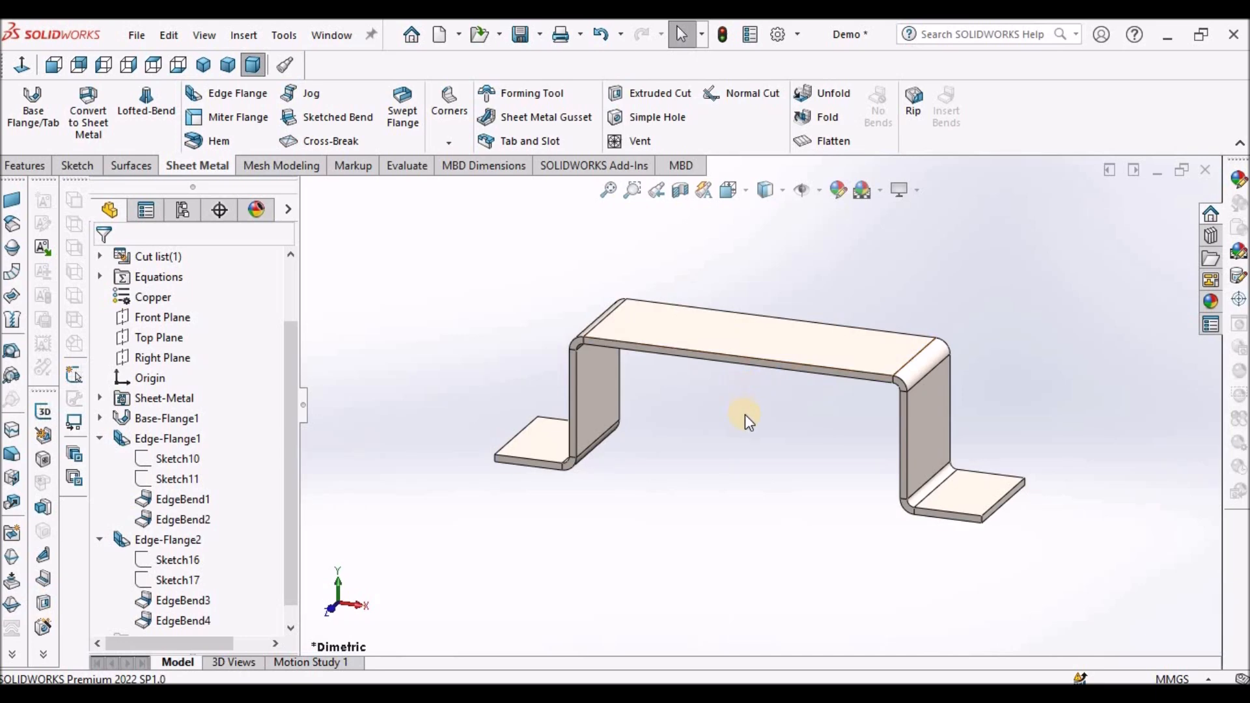
scroll(745, 414, up, 4)
scroll(784, 433, down, 3)
click(763, 434)
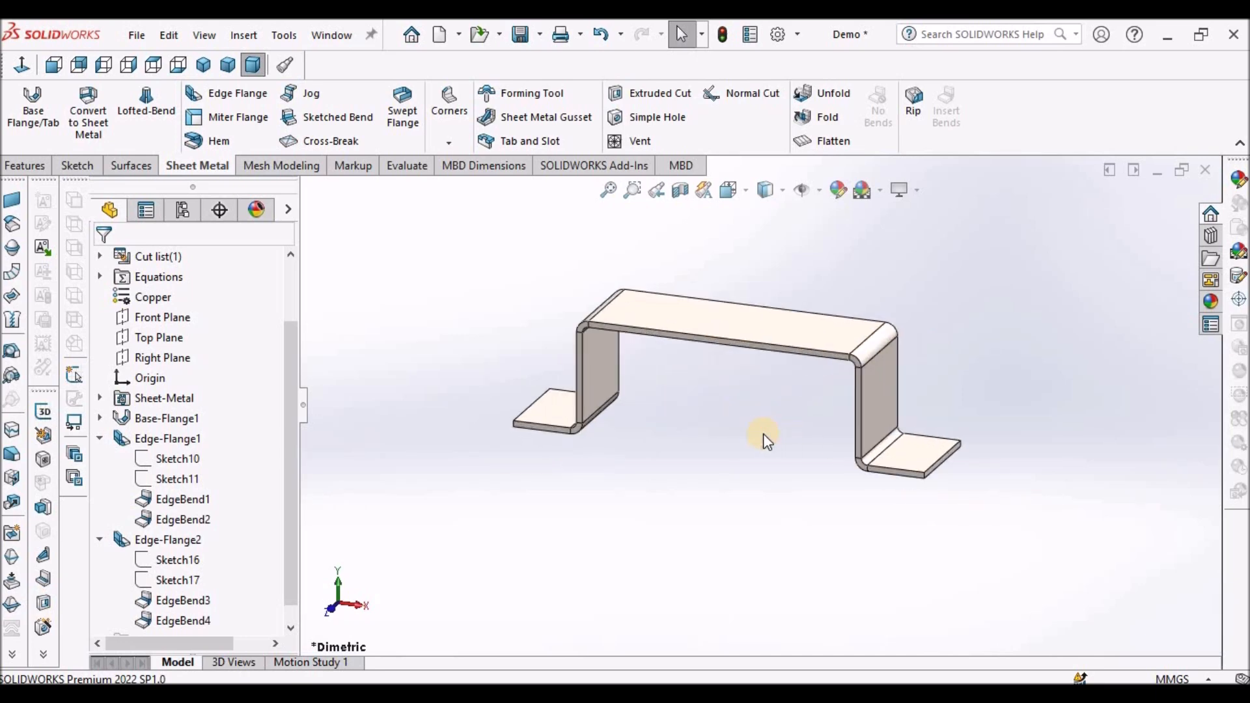
click(745, 335)
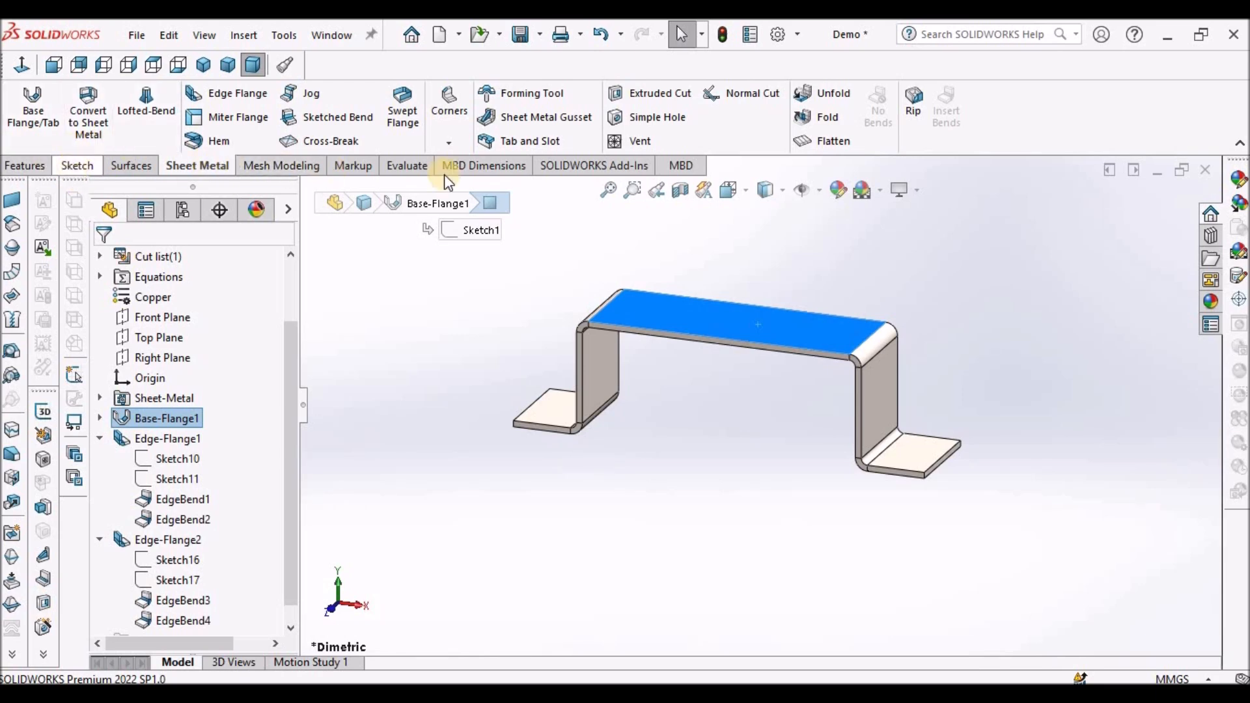
click(84, 170)
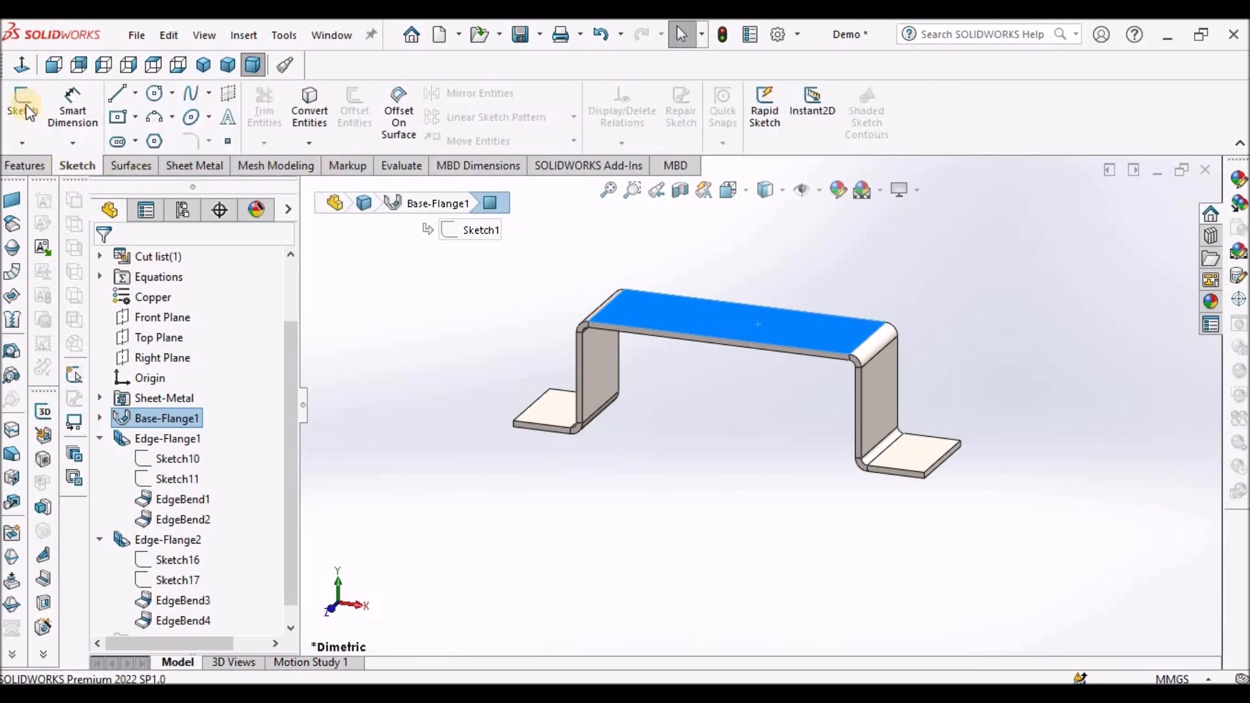
click(23, 92)
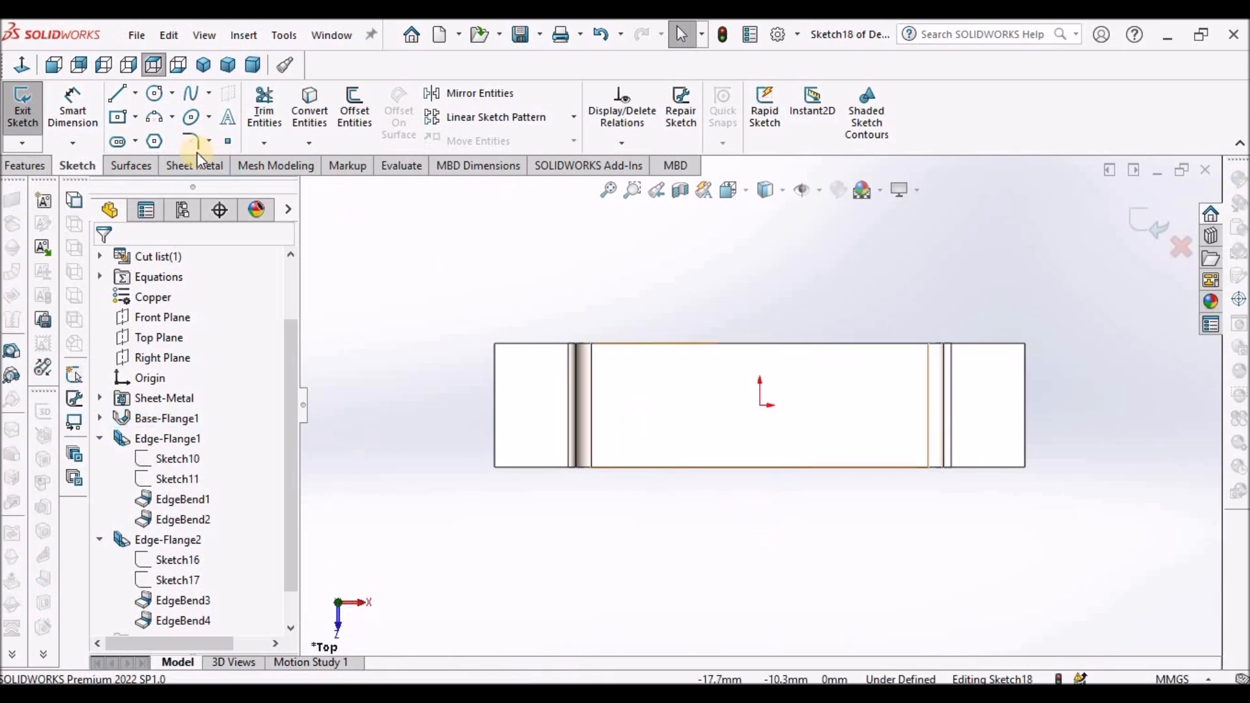
click(134, 118)
click(142, 138)
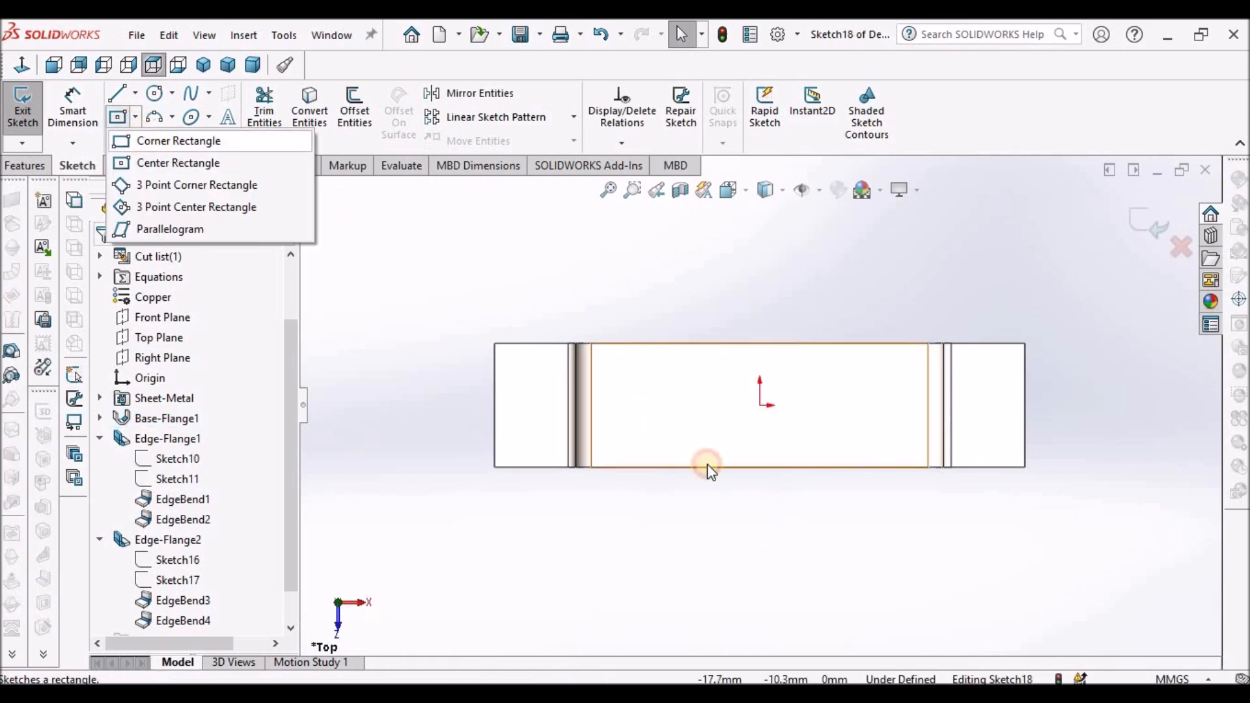
click(716, 414)
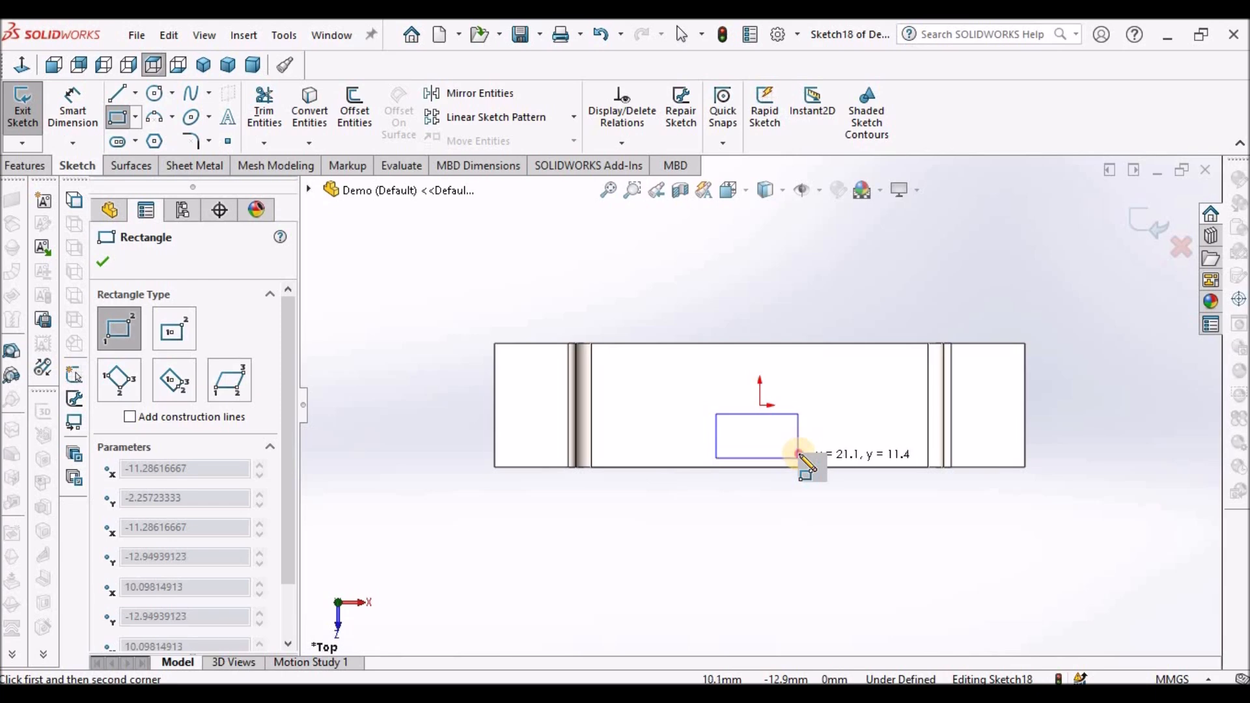
click(799, 453)
right_click(694, 307)
click(716, 303)
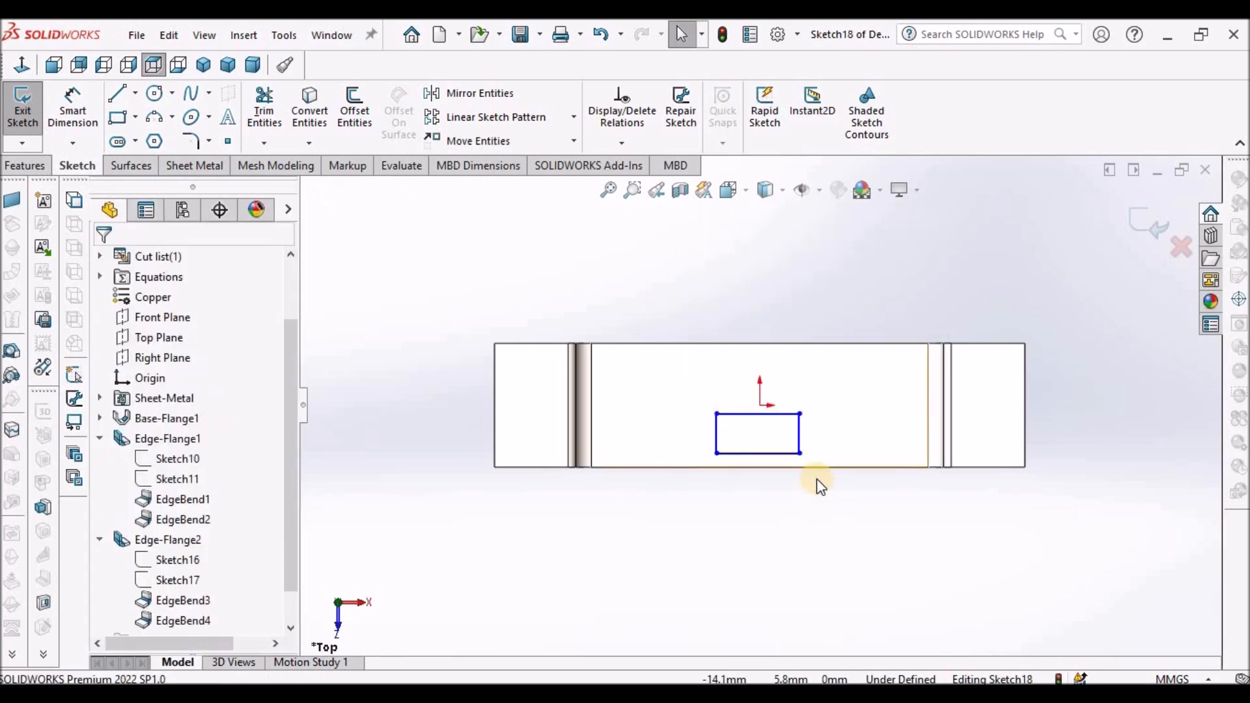
- Make the rectangle's bottom line collinear with the top face's front edge
scroll(817, 480, down, 3)
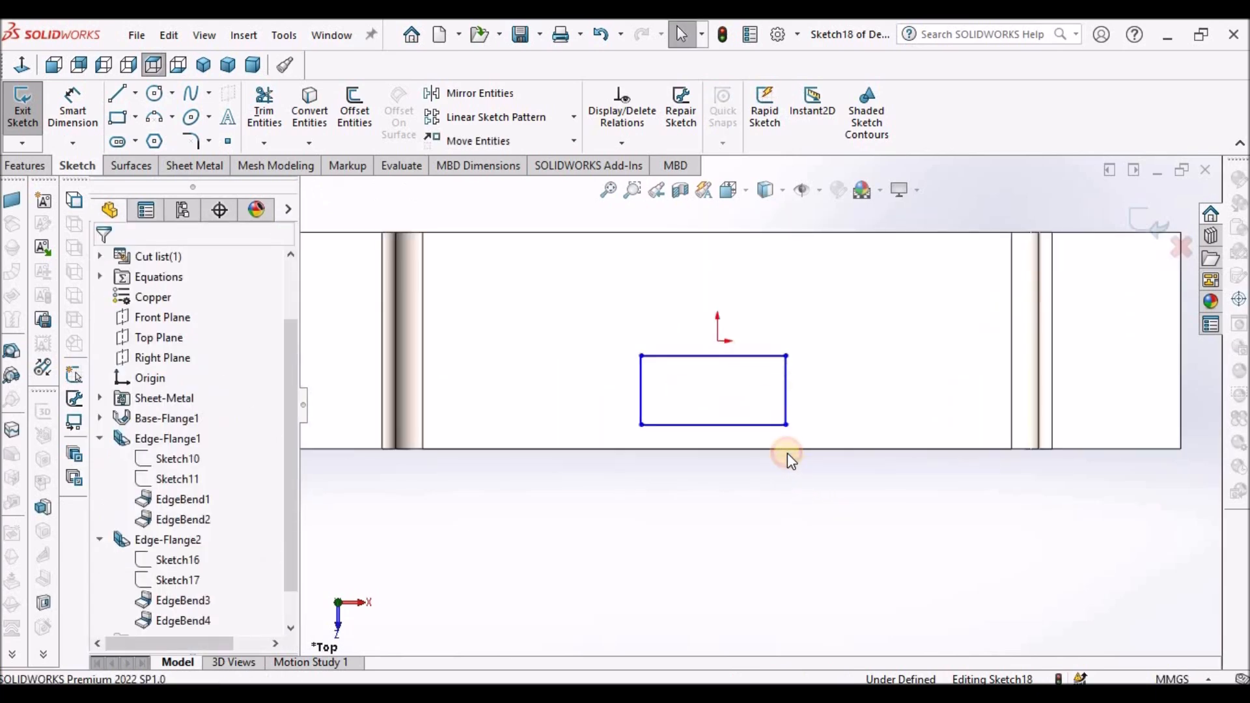
click(785, 450)
ctrl+click(748, 425)
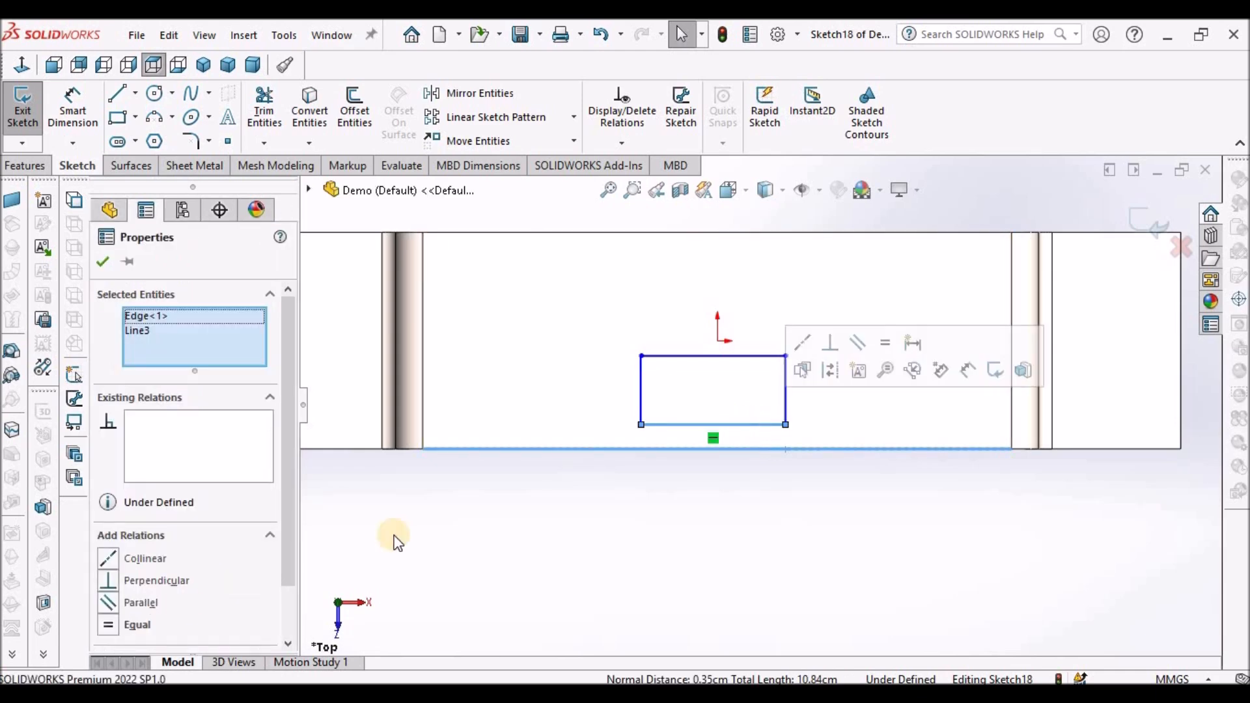
click(111, 559)
click(642, 544)
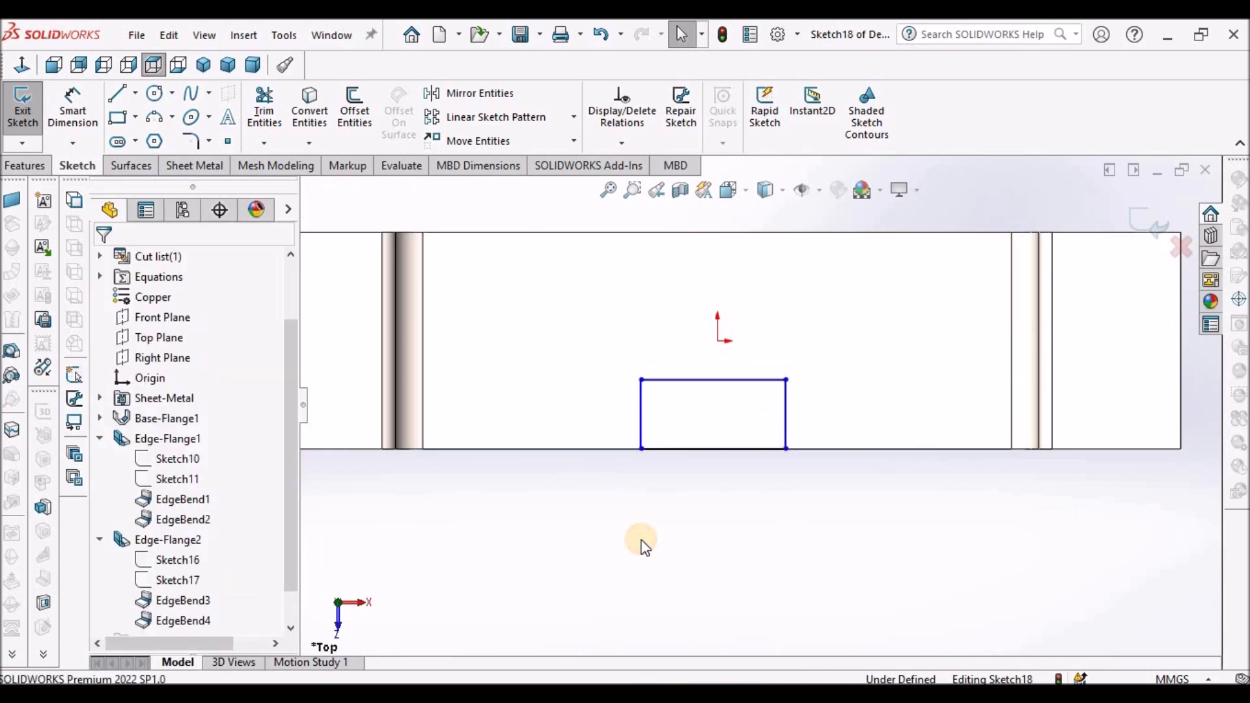
- Dimension the rectangle's left side 50 mm from the top face's left edge
scroll(642, 544, up, 5)
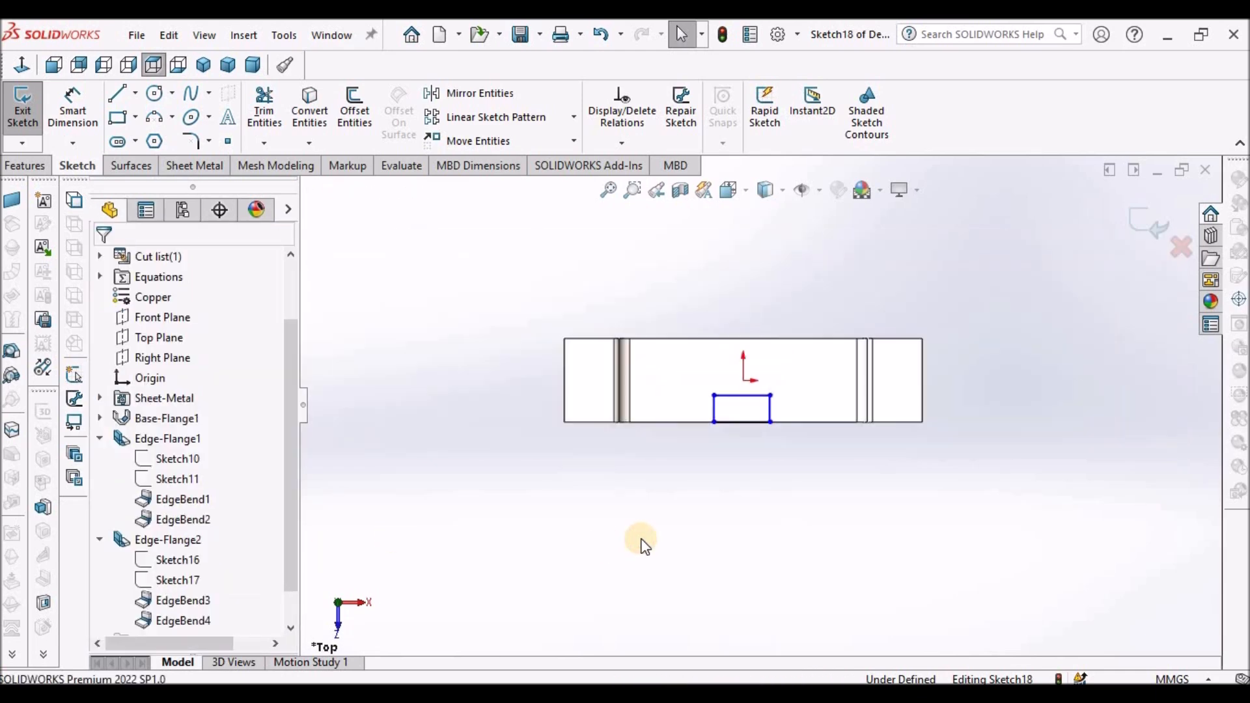
click(73, 108)
scroll(617, 315, down, 2)
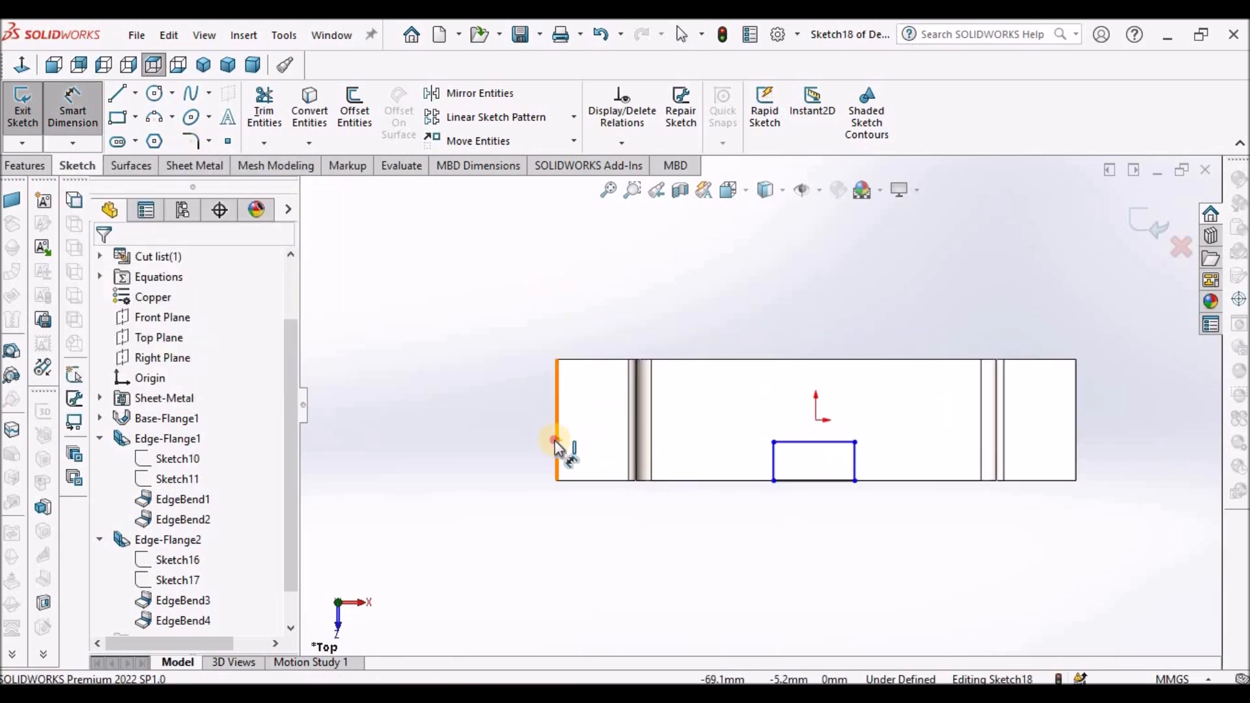
click(557, 443)
click(776, 463)
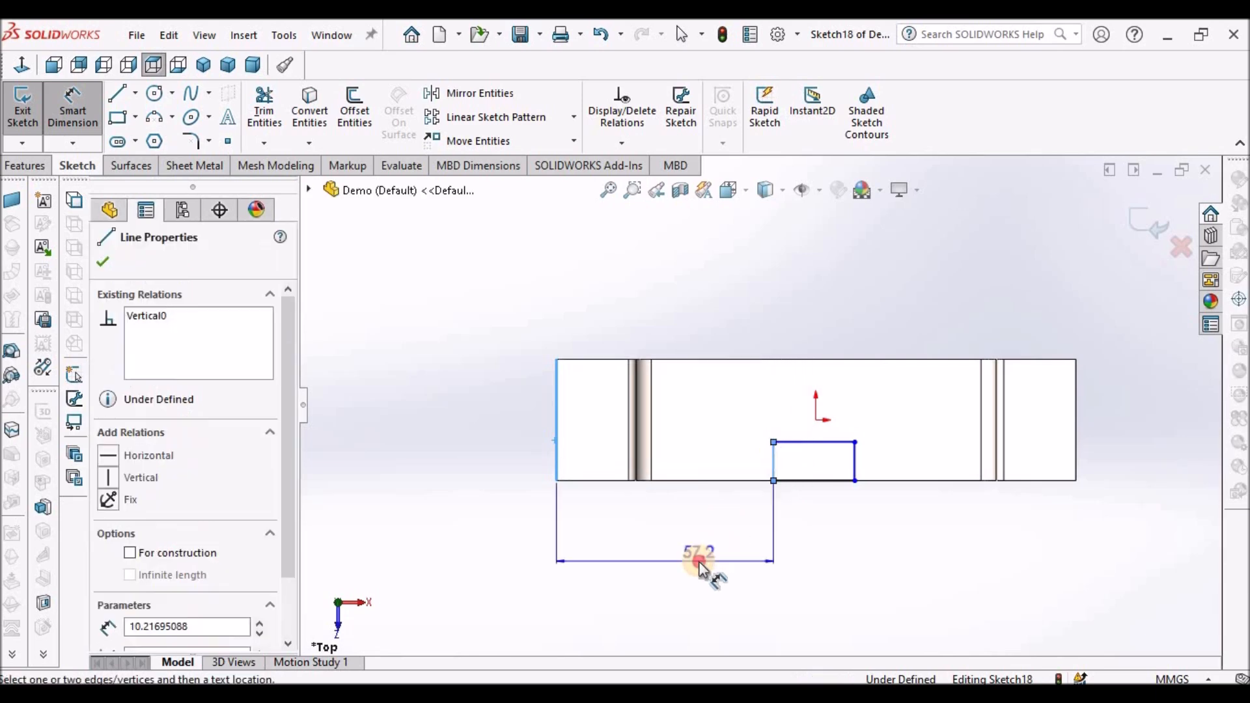
click(701, 558)
text(50)
key(Return)
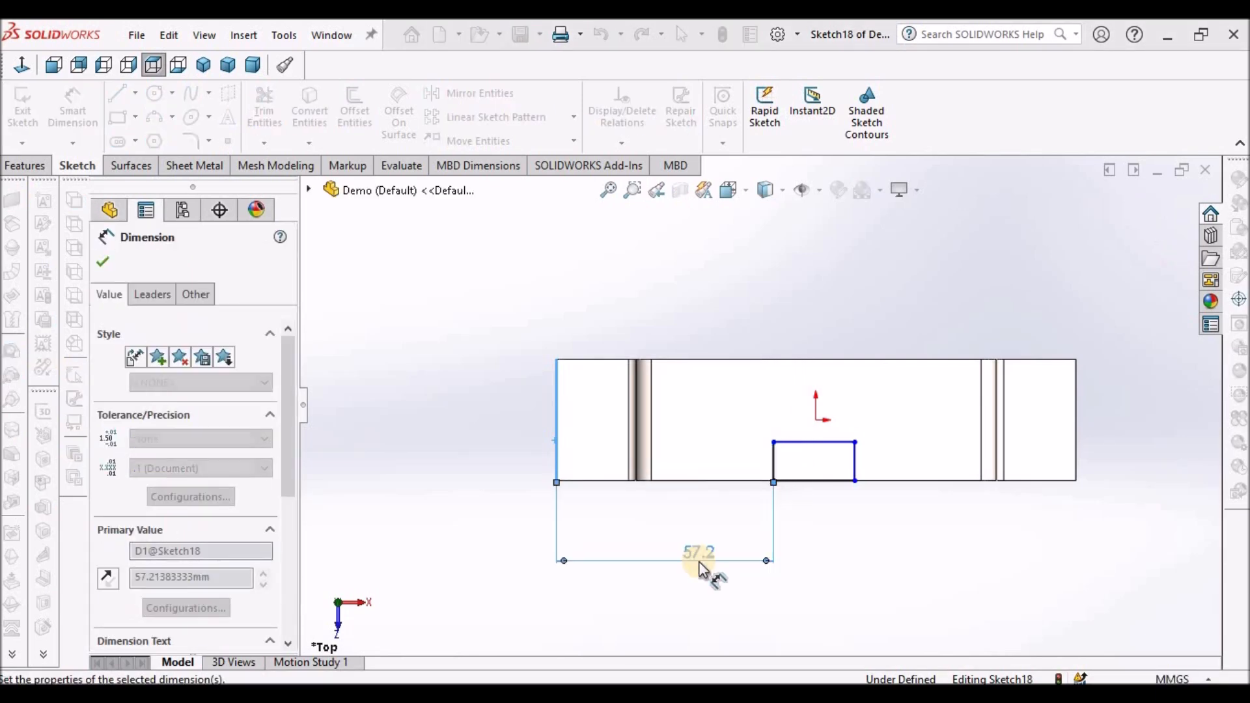
- Dimension the rectangle's width to 17 mm
click(815, 480)
click(811, 518)
text(17)
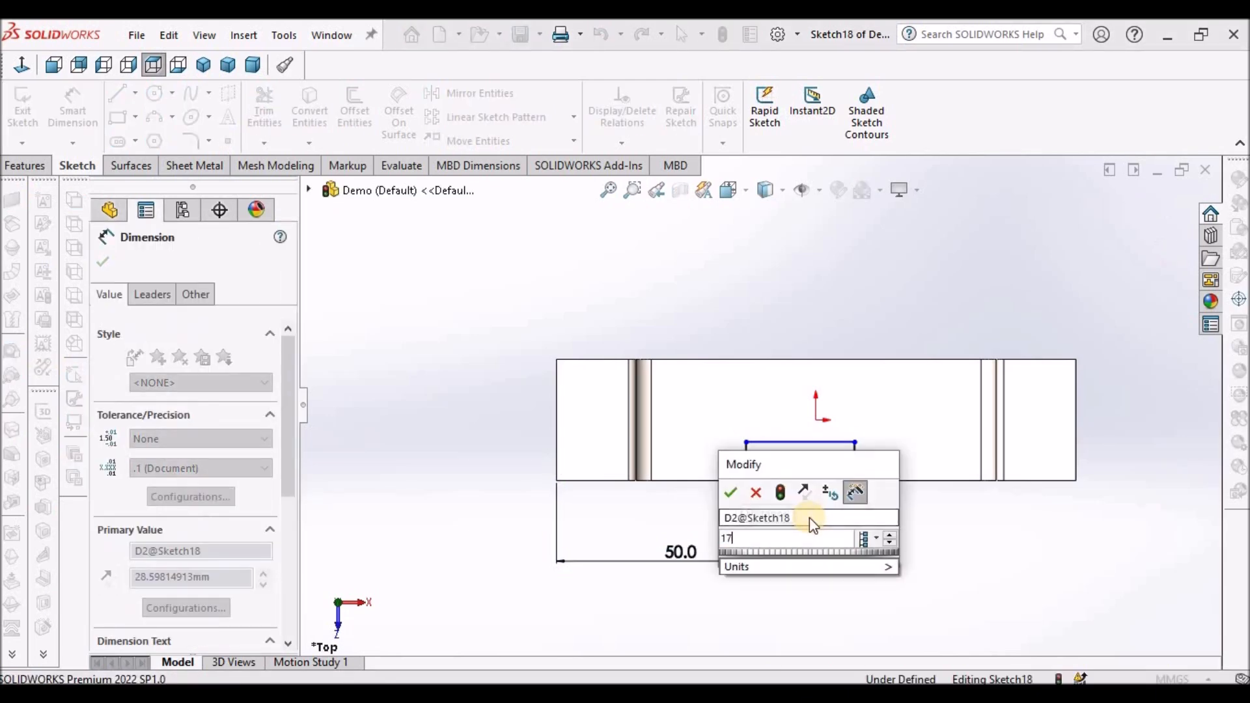
key(Return)
click(912, 527)
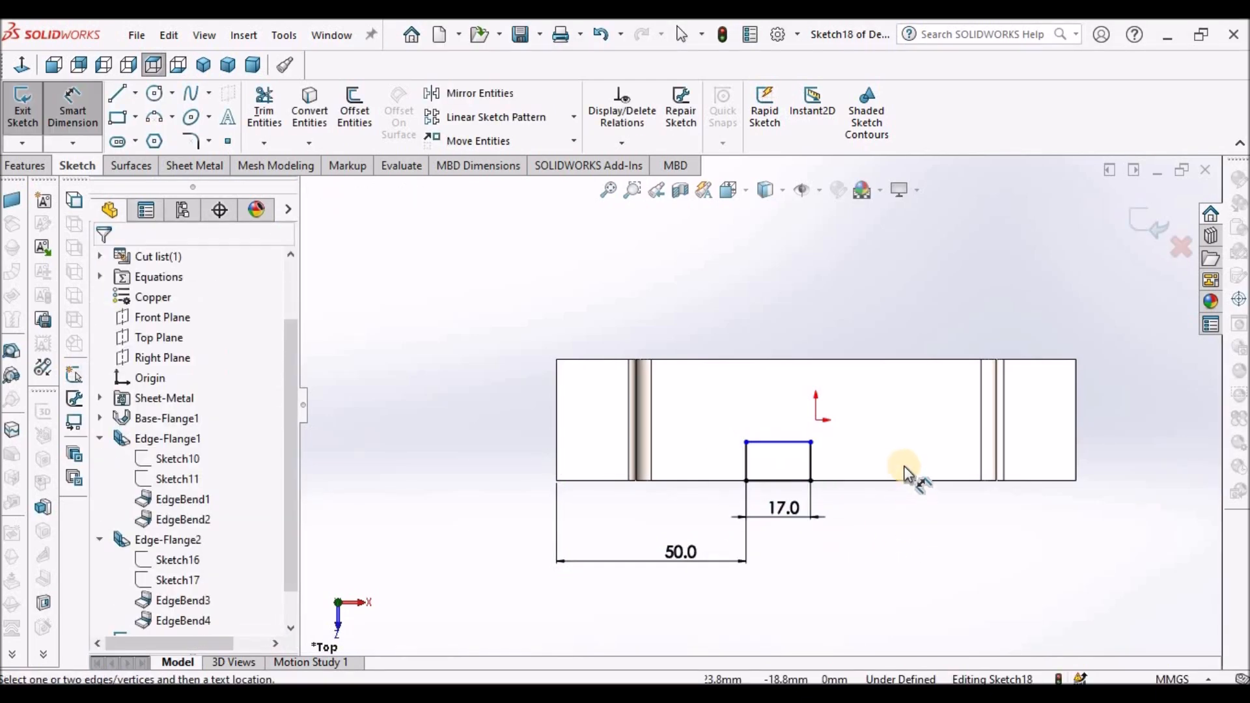
- Dimension the rectangle's top line 22 mm from the top face's back edge
click(795, 358)
click(784, 442)
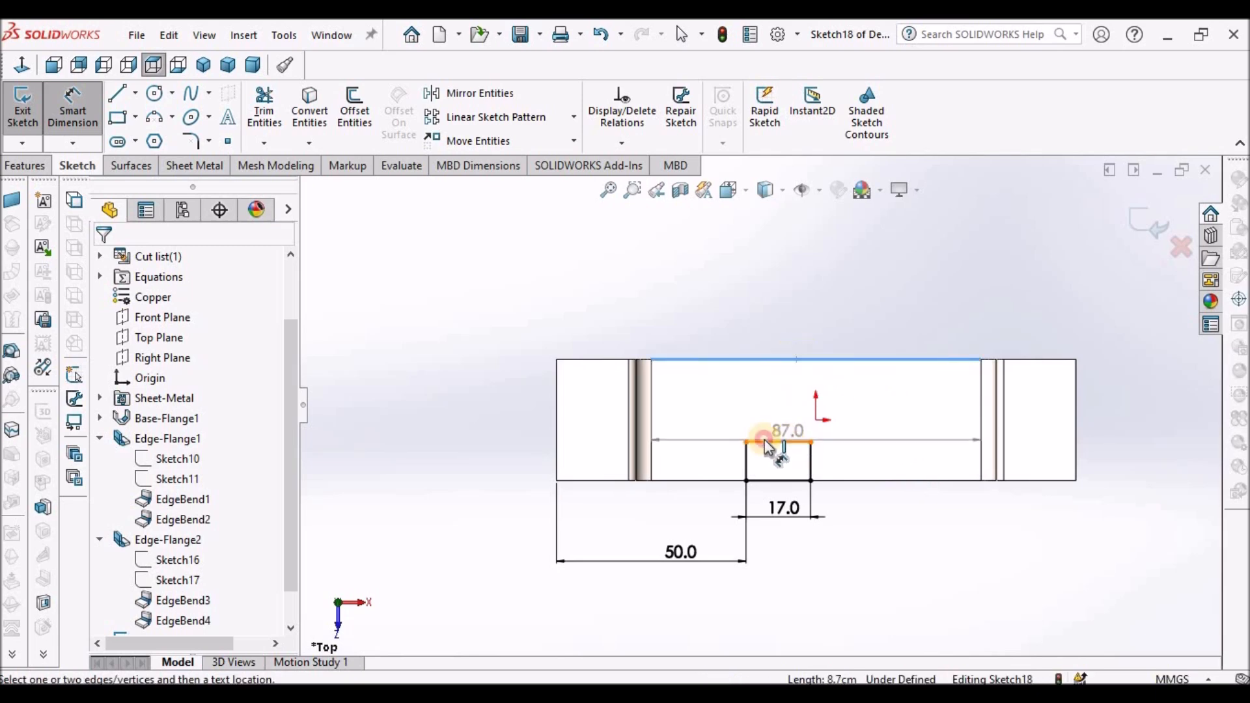
click(506, 421)
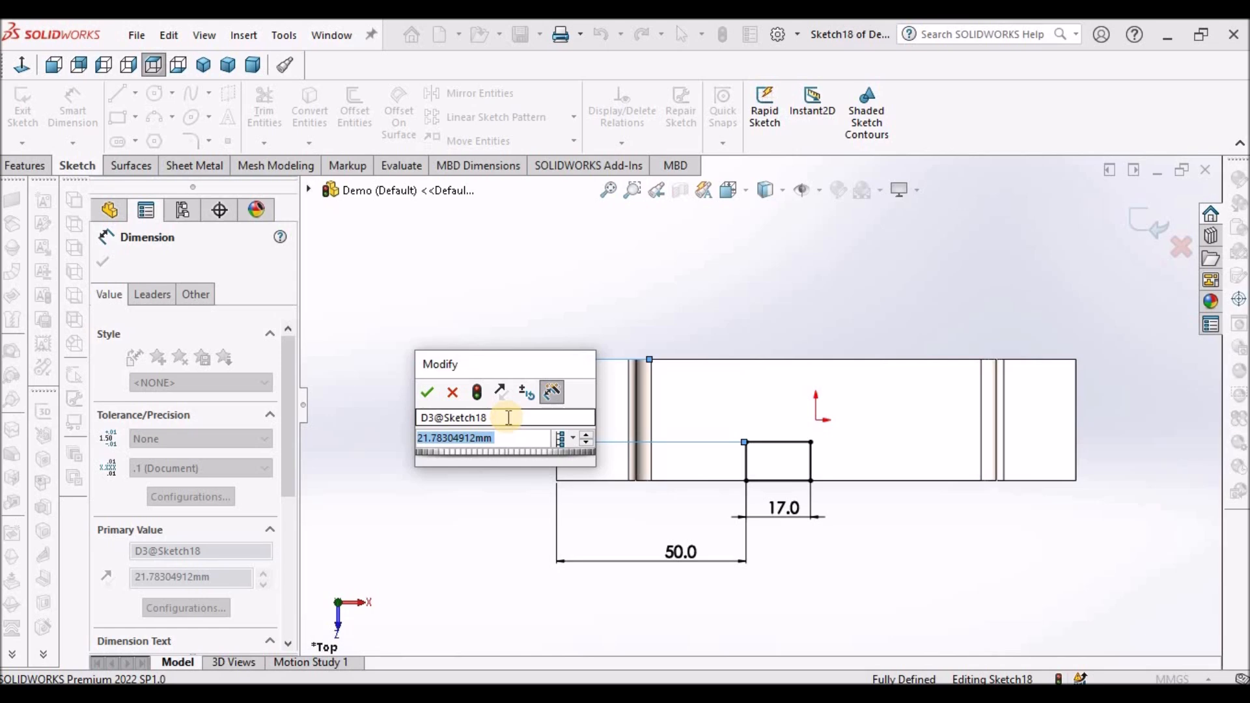
text(22)
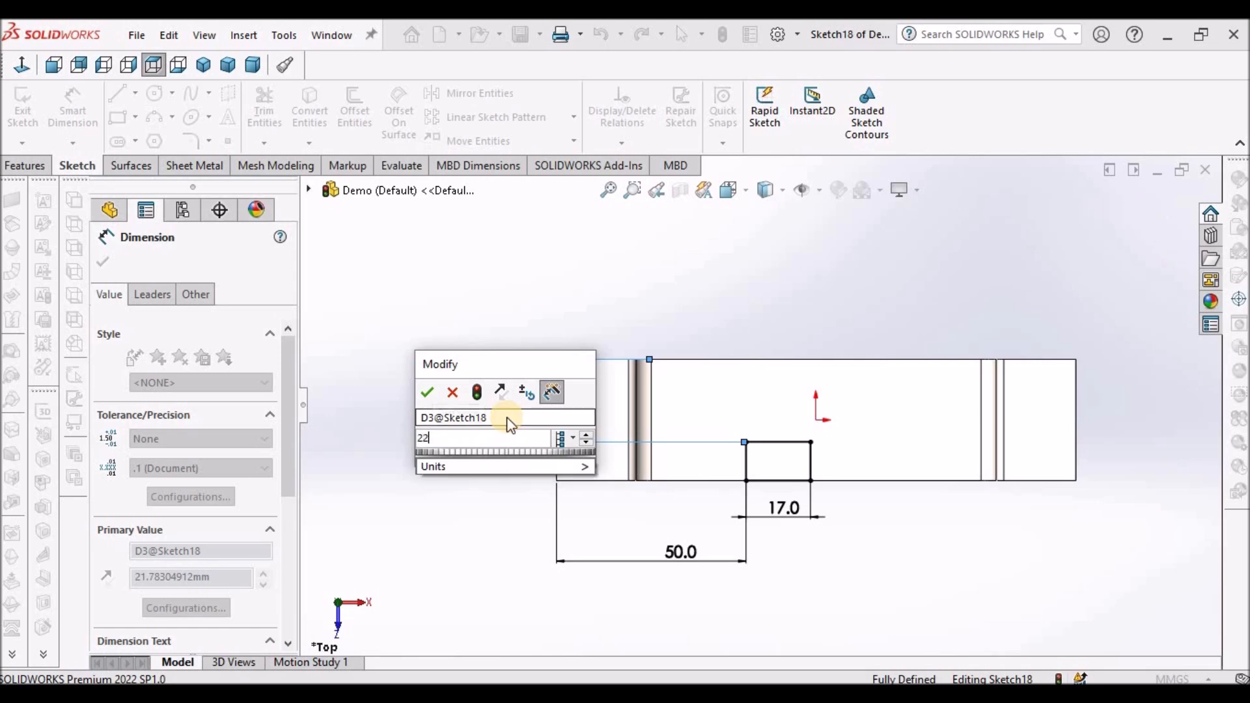
key(Return)
click(970, 576)
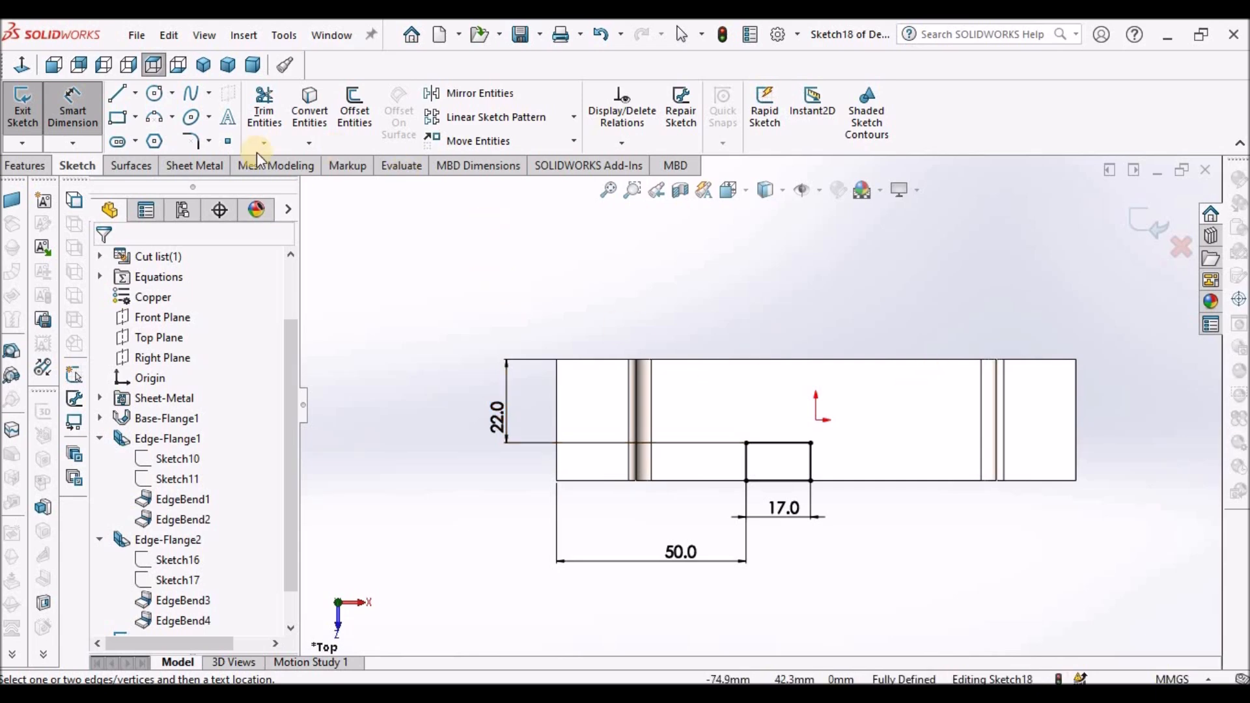
- Cut the sketched rectangle through the top face with Extruded Cut, keeping depth linked to thickness
click(214, 167)
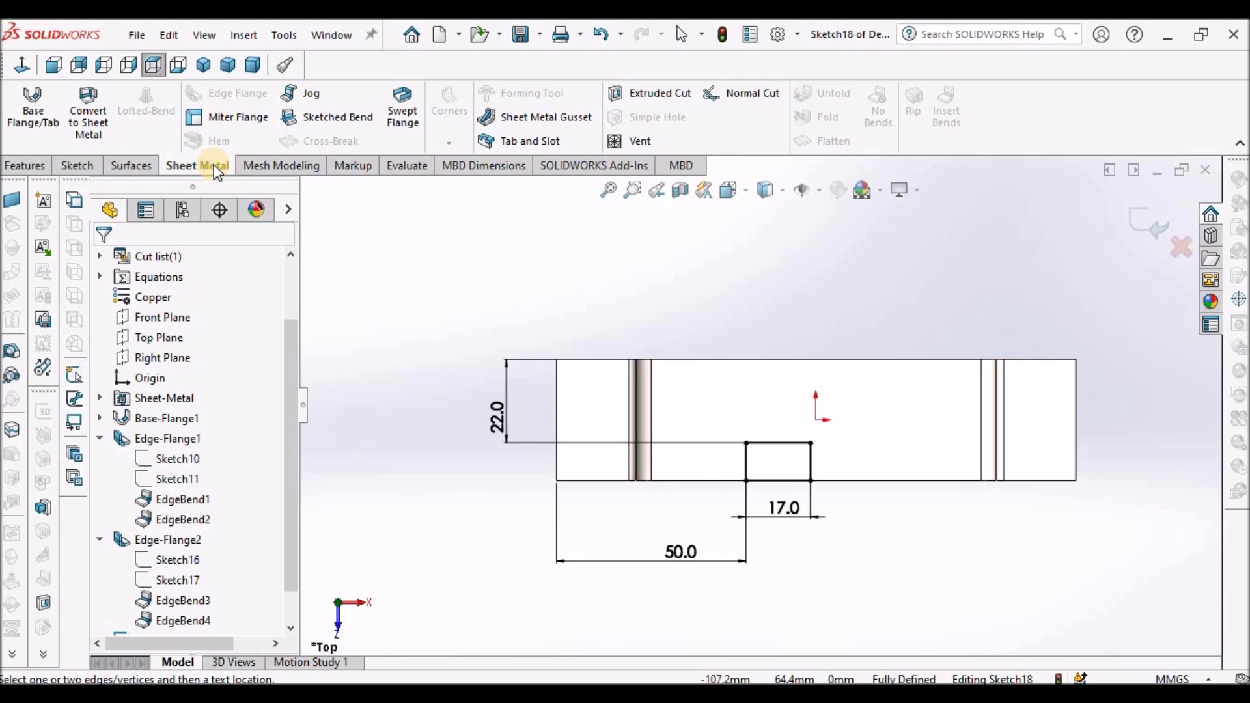
click(625, 95)
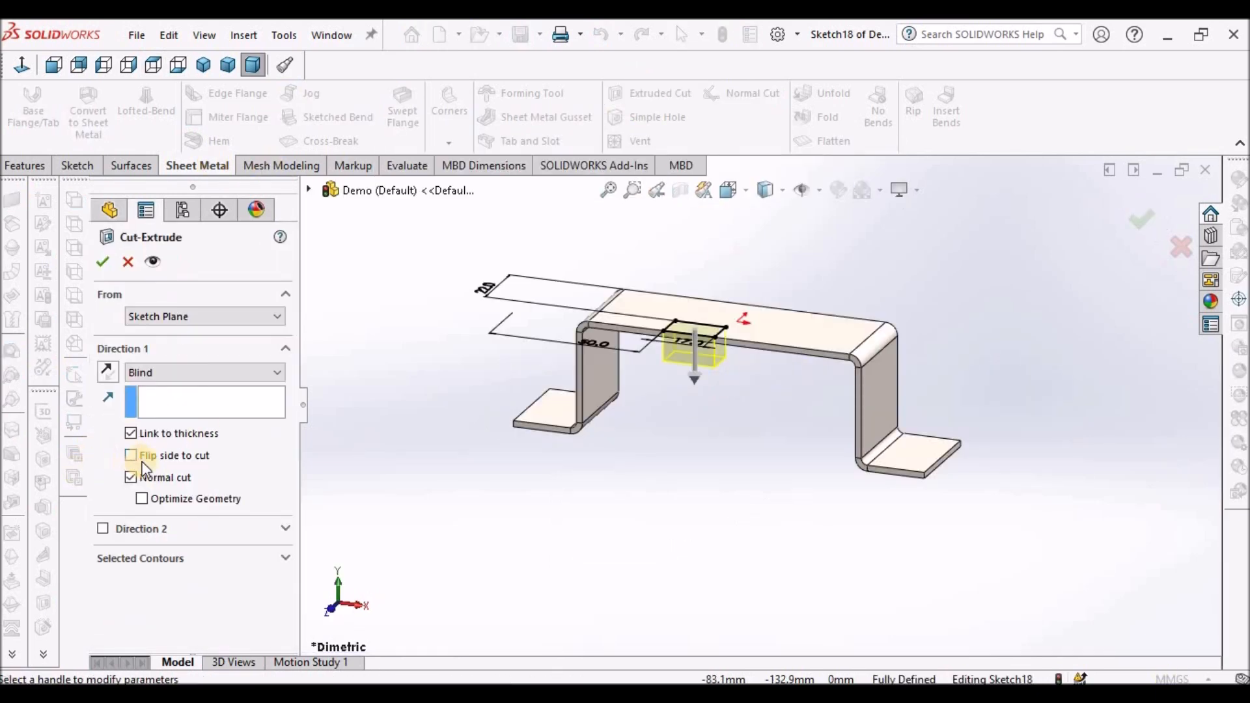
click(102, 261)
click(703, 480)
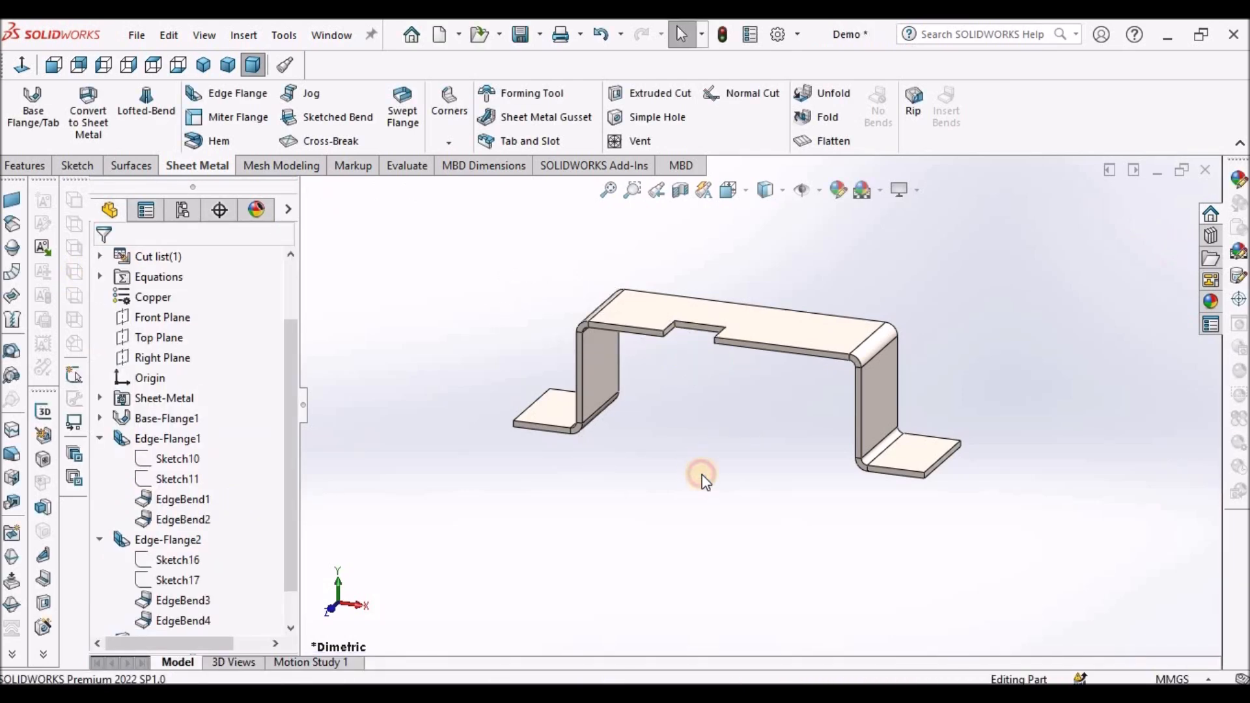
- Start a sketch on the top face and draw a rectangle just in front of the notch
click(779, 319)
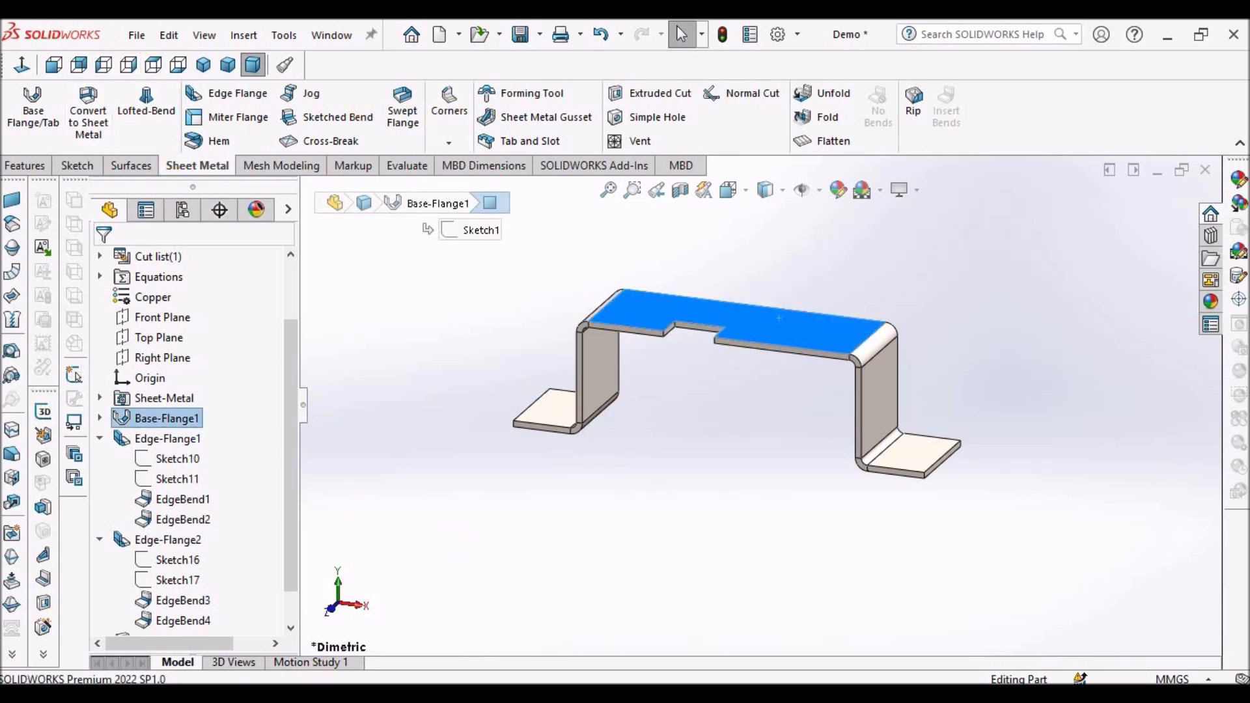
click(82, 164)
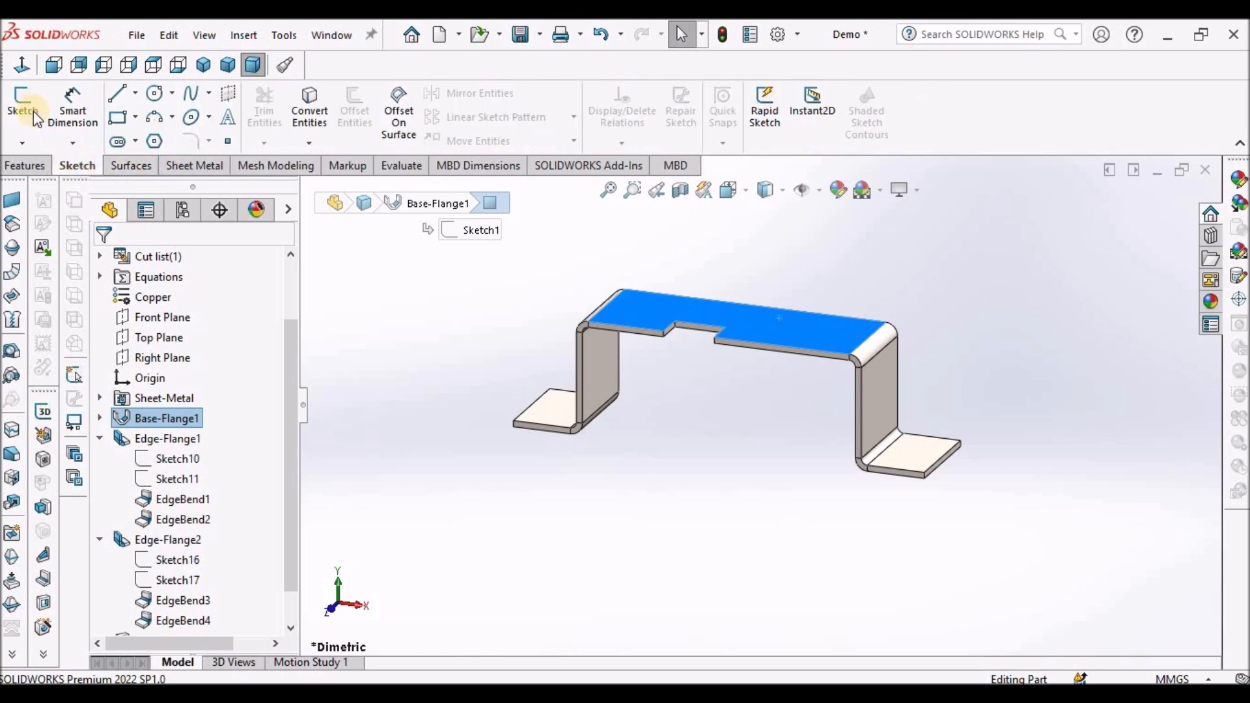
click(25, 106)
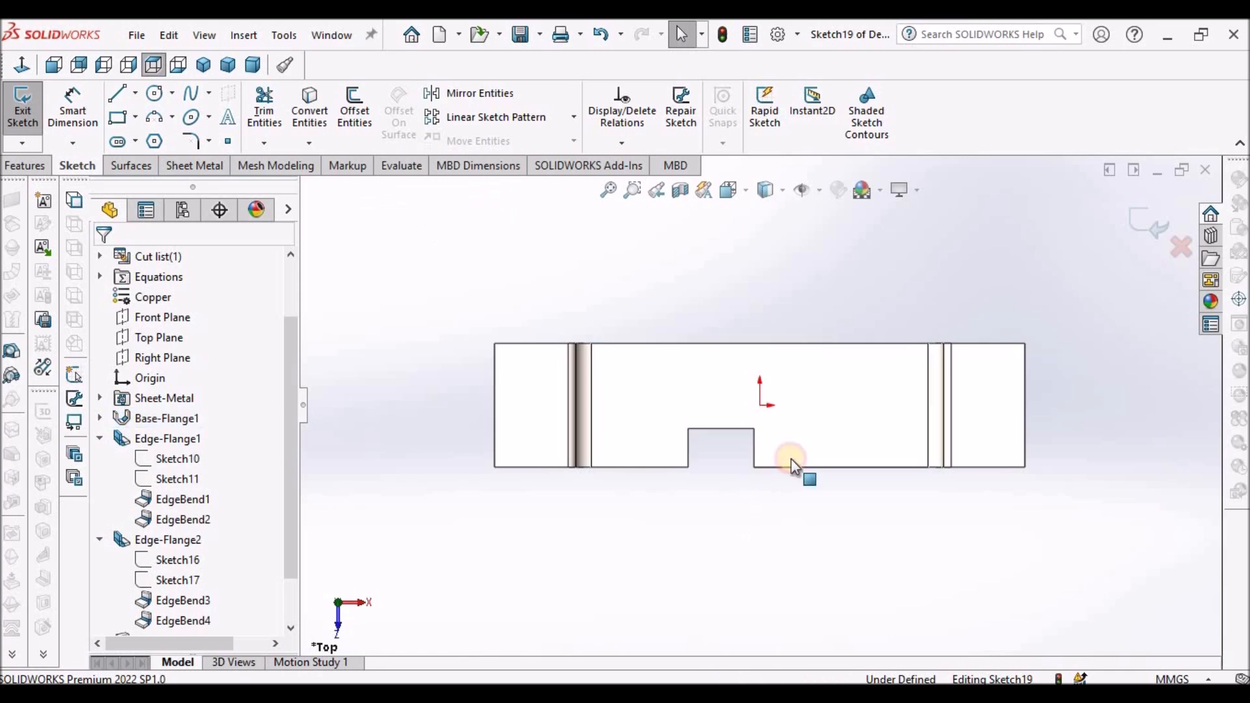
scroll(820, 455, down, 2)
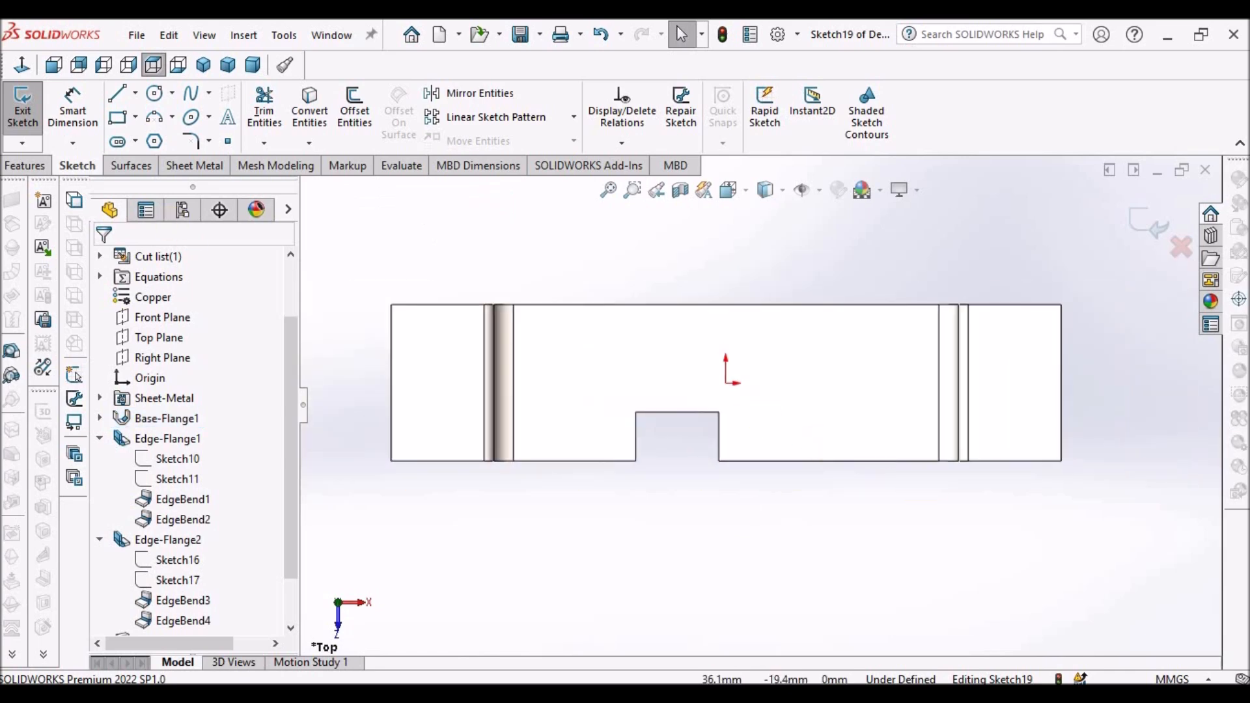
click(127, 121)
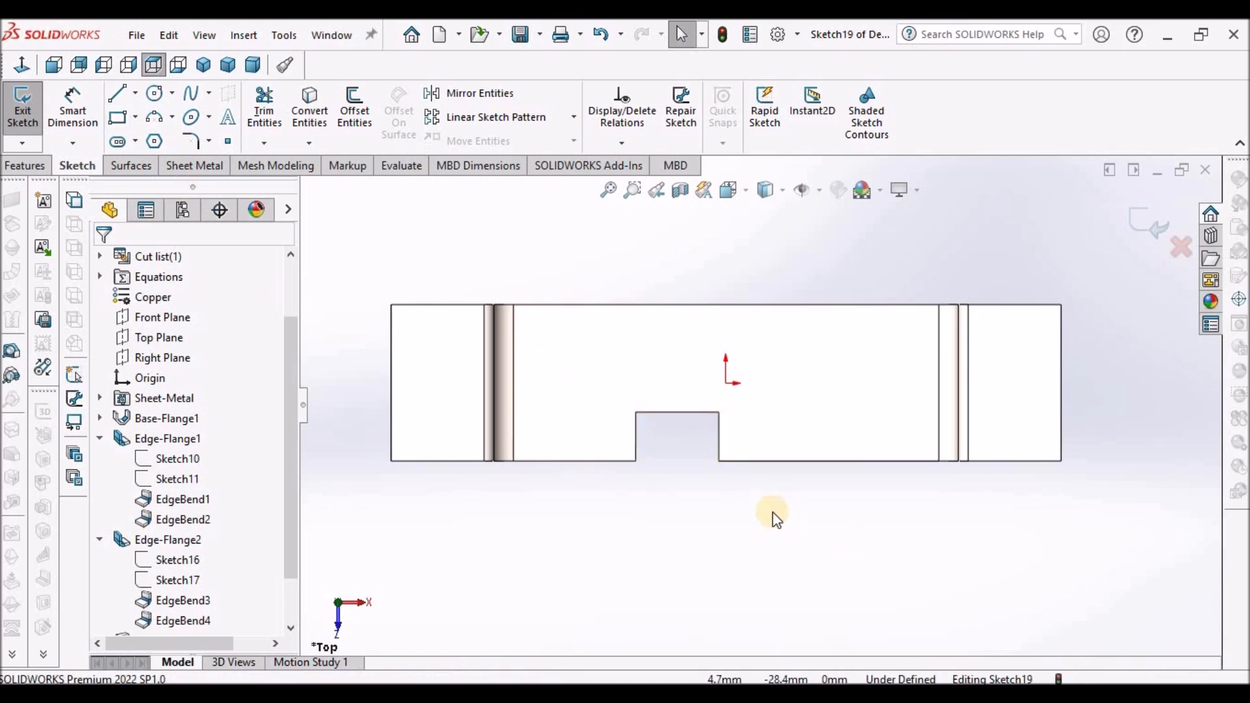
click(124, 120)
click(742, 492)
click(841, 590)
click(589, 523)
right_click(589, 522)
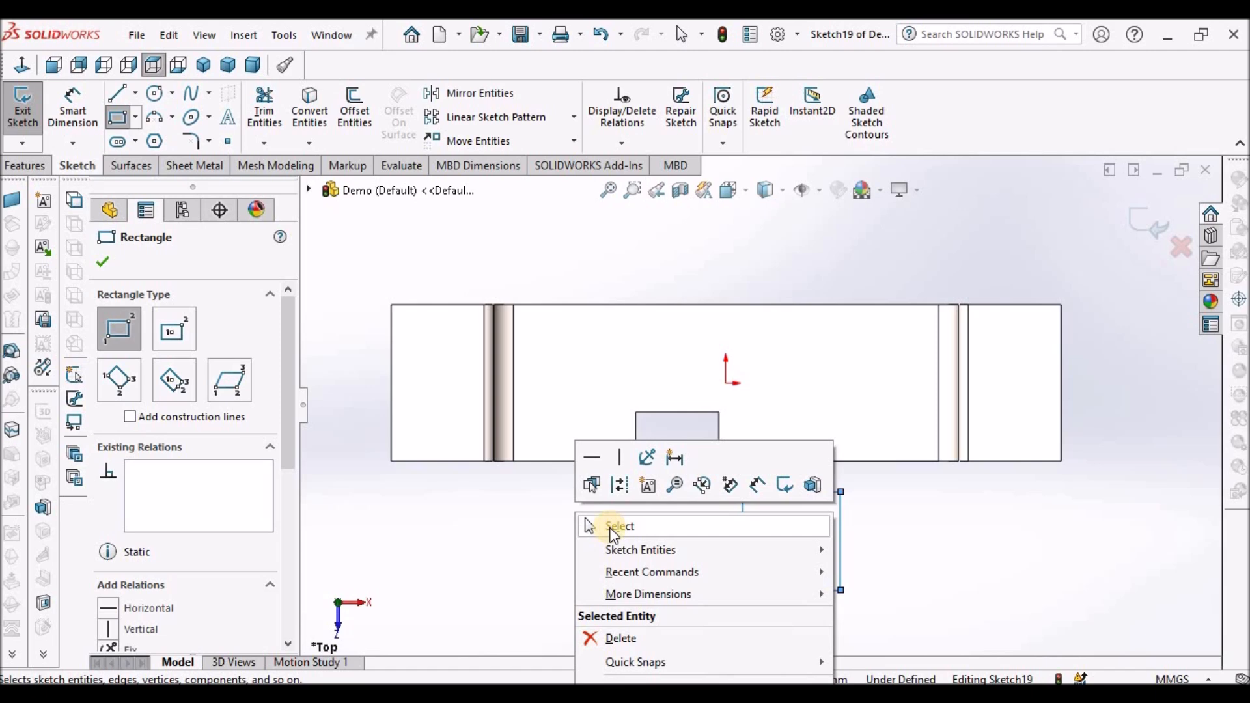
click(593, 523)
- Make the rectangle's left side collinear with the notch's right edge
click(741, 466)
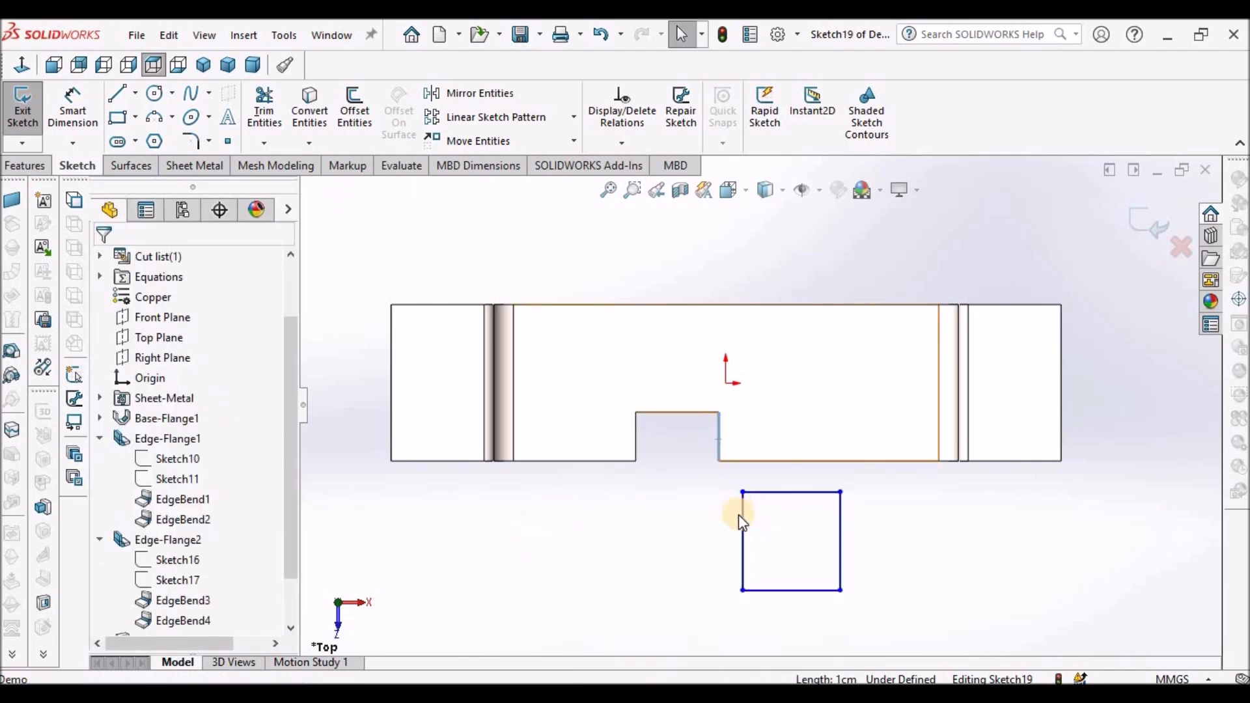
ctrl+click(743, 540)
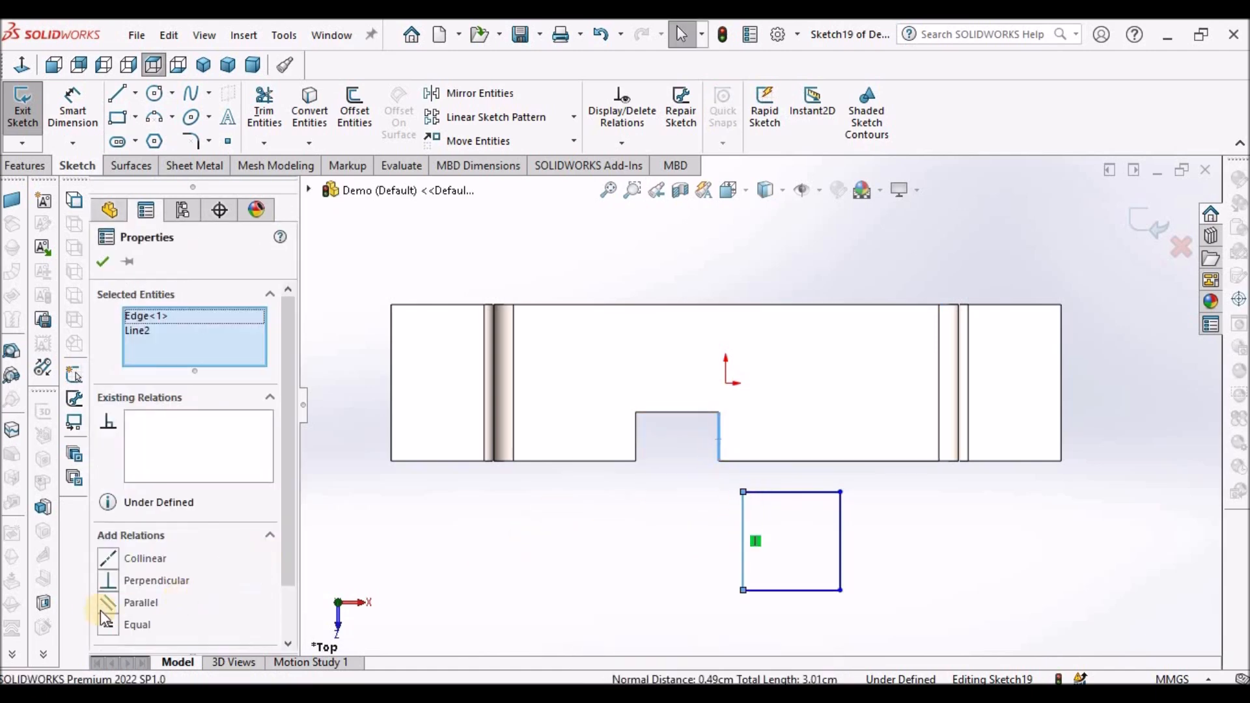
click(111, 563)
click(458, 575)
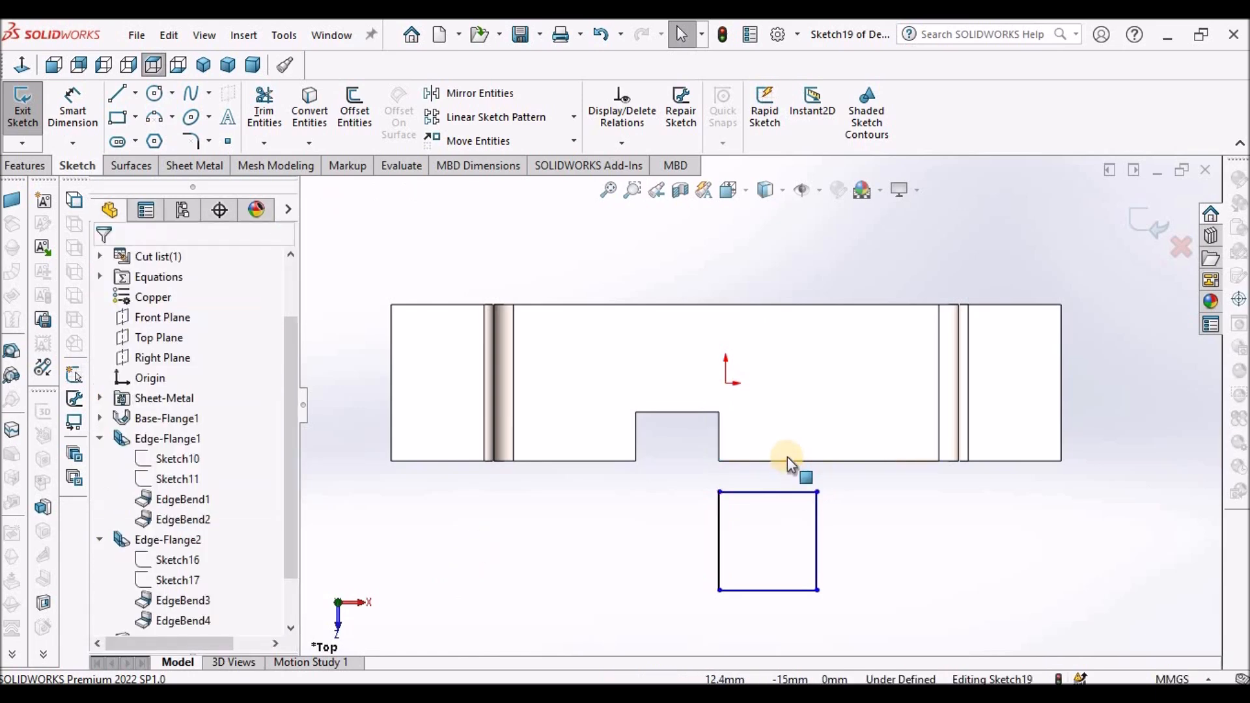
- Make the rectangle's top line collinear with the top face's front edge
click(787, 463)
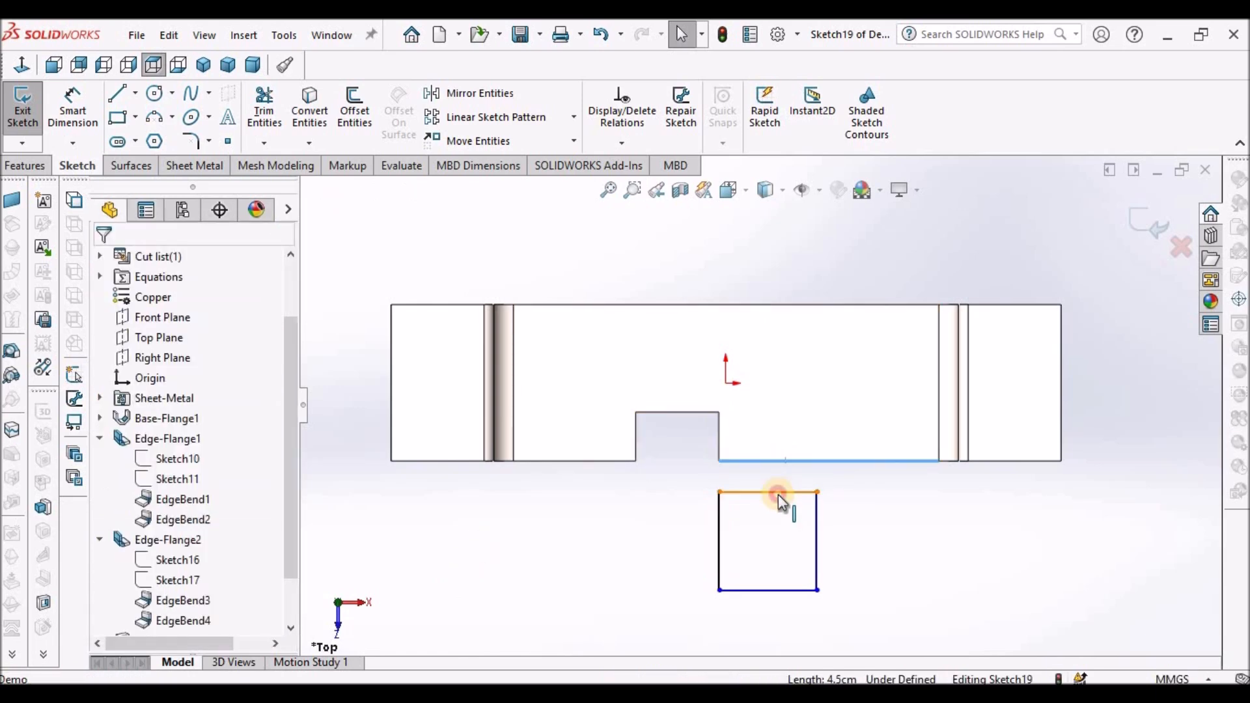
ctrl+click(778, 493)
click(954, 512)
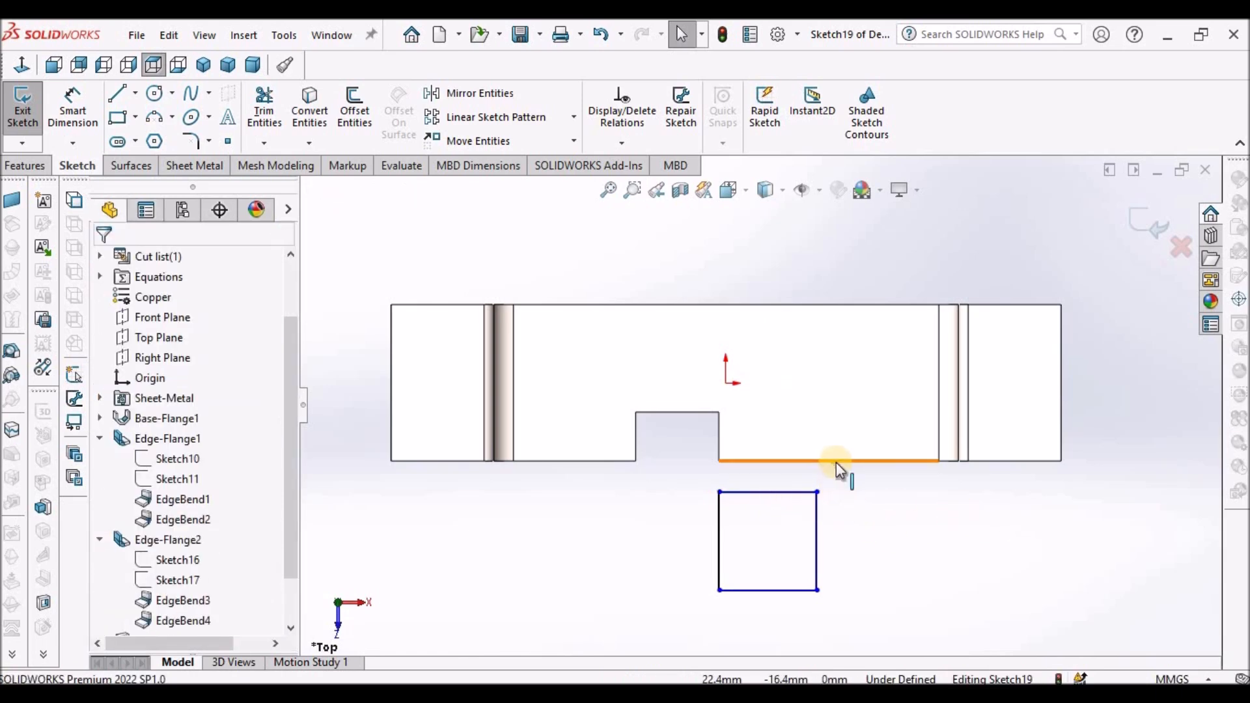
click(835, 462)
ctrl+click(792, 493)
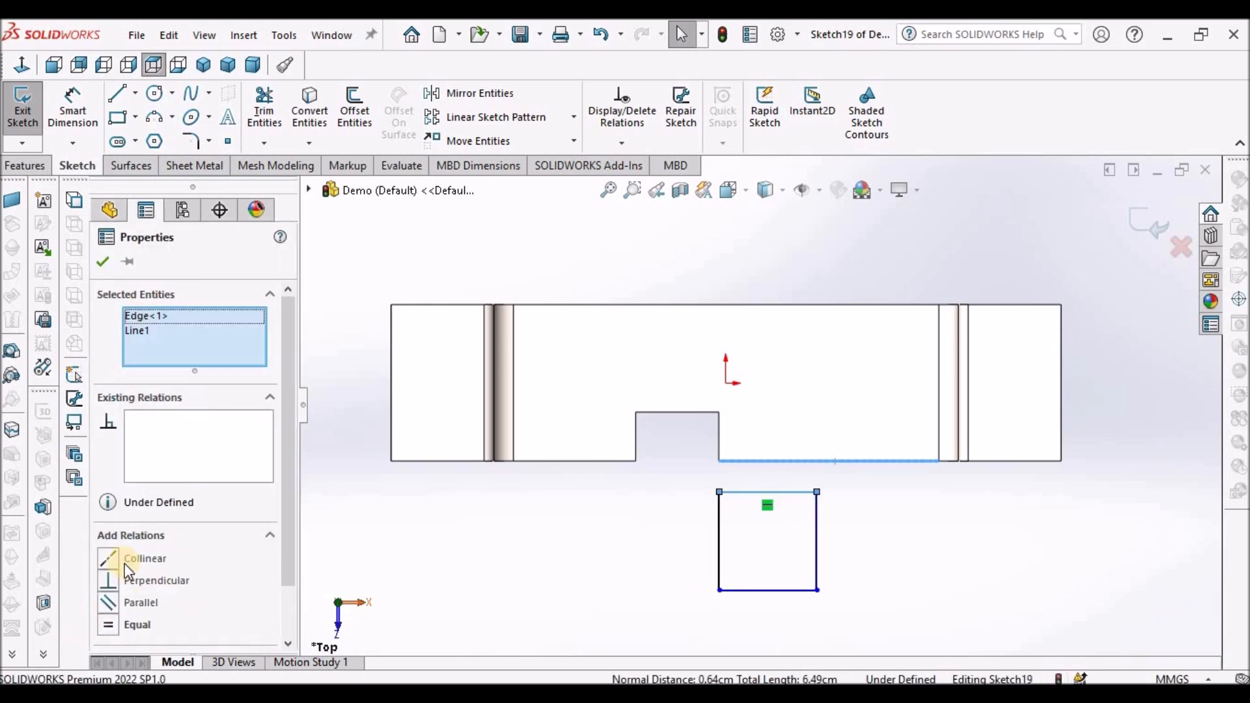
click(123, 559)
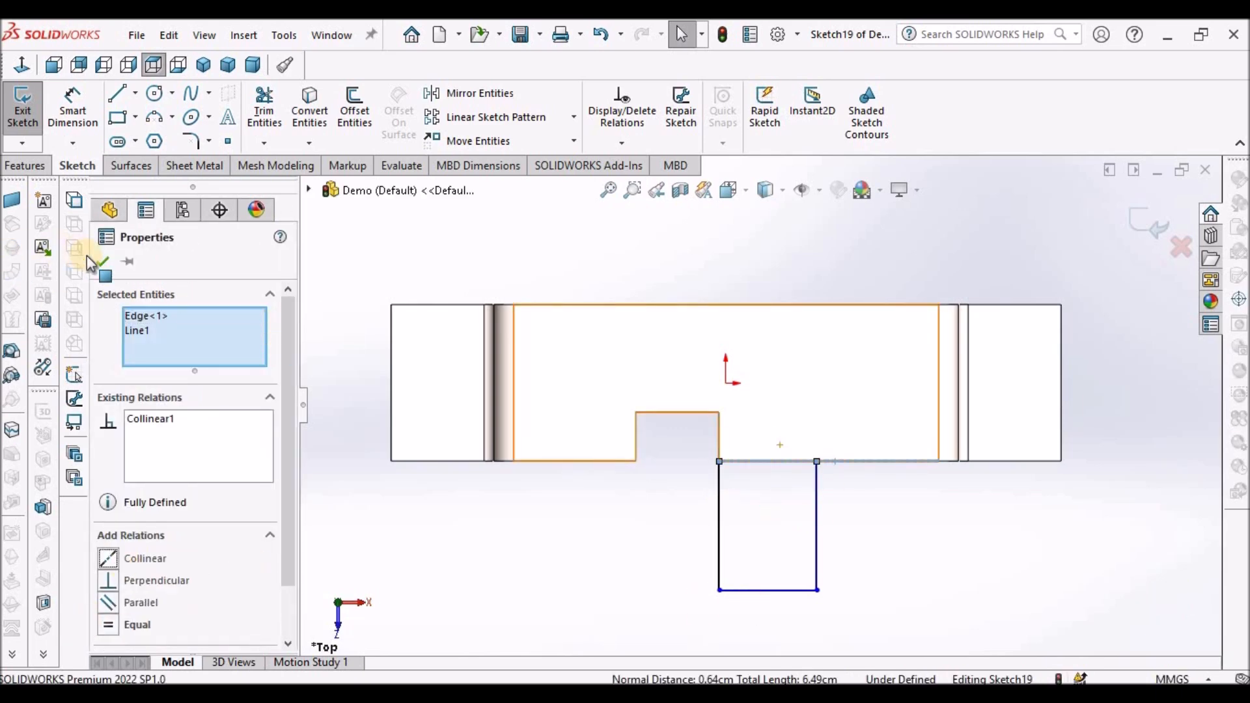
- Dimension the rectangle's width to 27 mm
click(73, 104)
scroll(821, 509, up, 3)
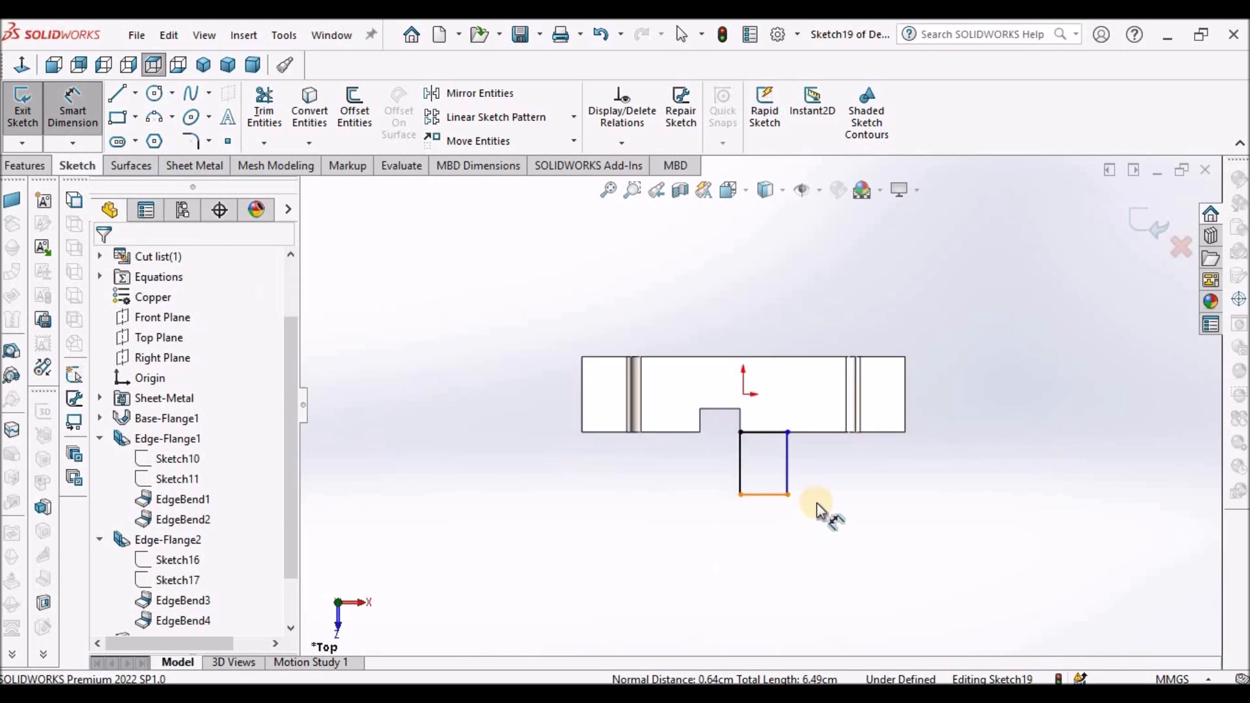
scroll(819, 511, down, 2)
click(754, 488)
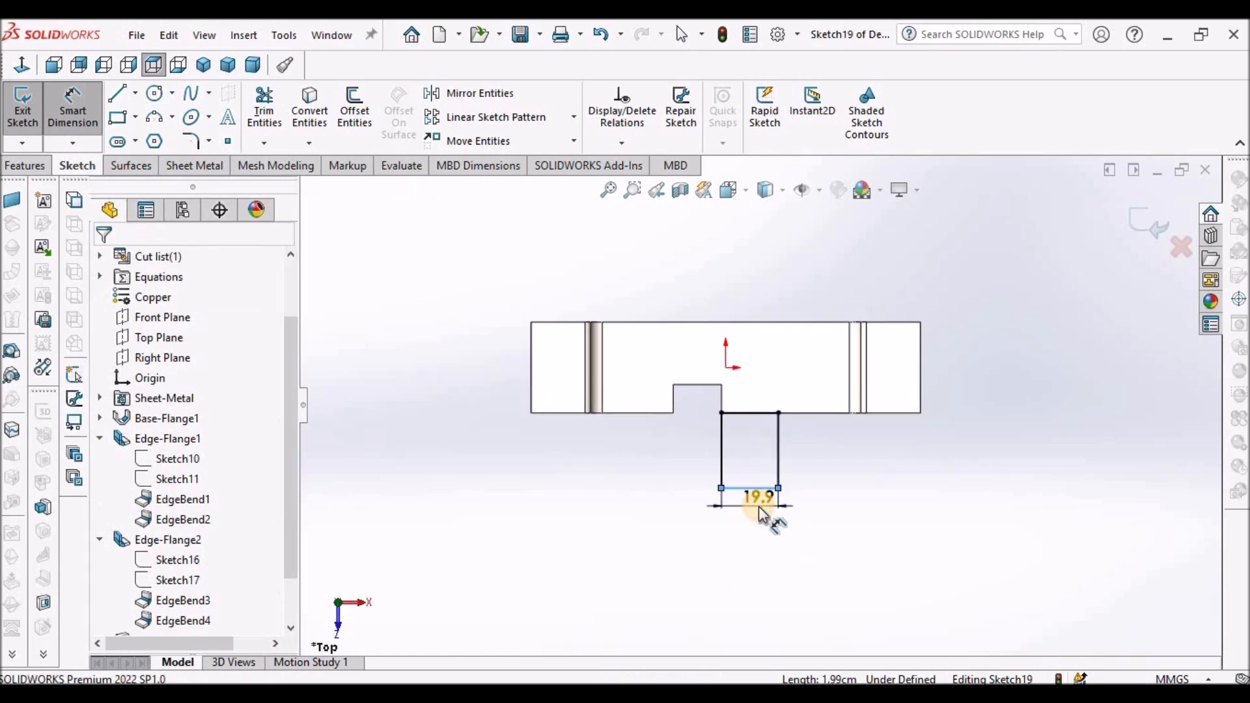
click(759, 506)
text(27)
key(Return)
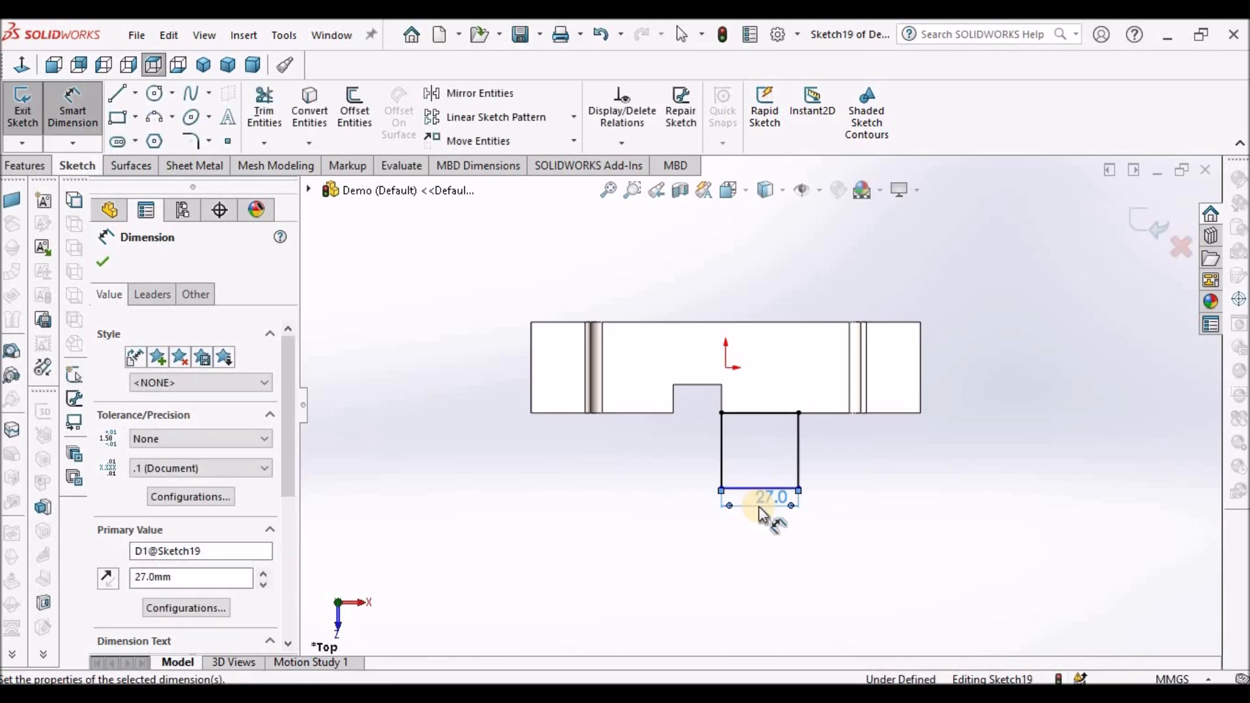
- Dimension the rectangle's bottom line 44 mm from the top face's back edge
click(1123, 593)
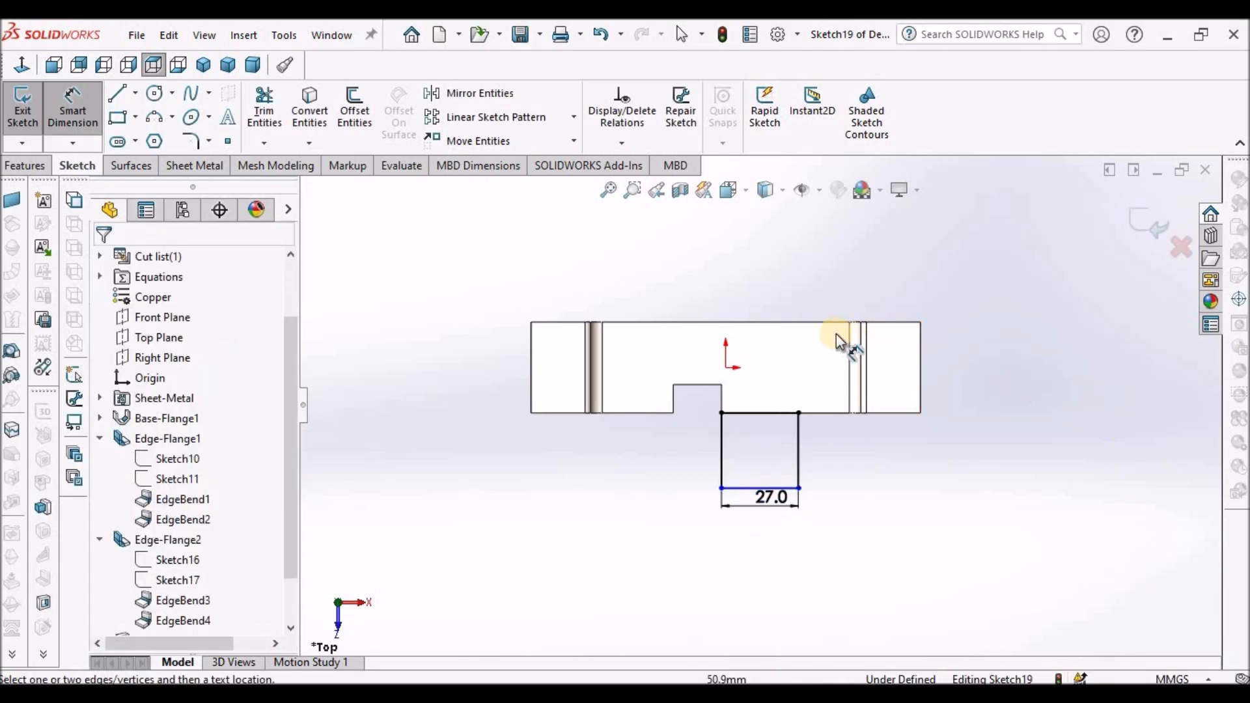
click(805, 322)
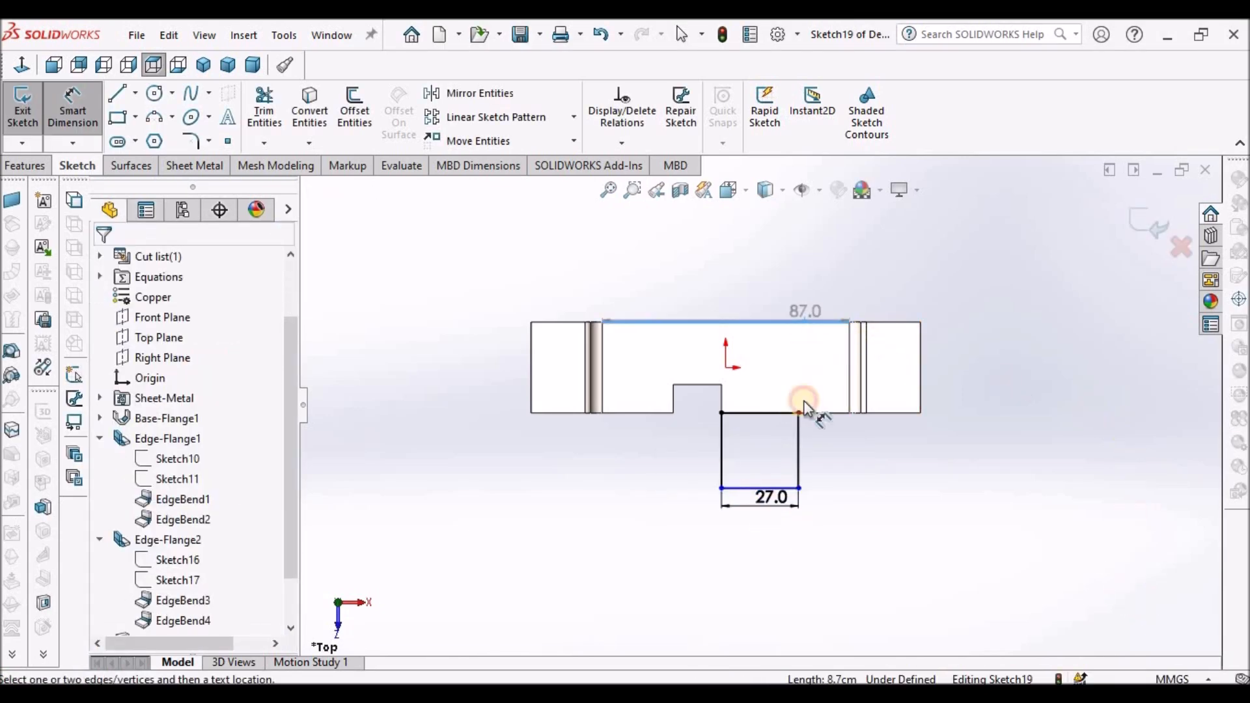
click(751, 485)
click(990, 424)
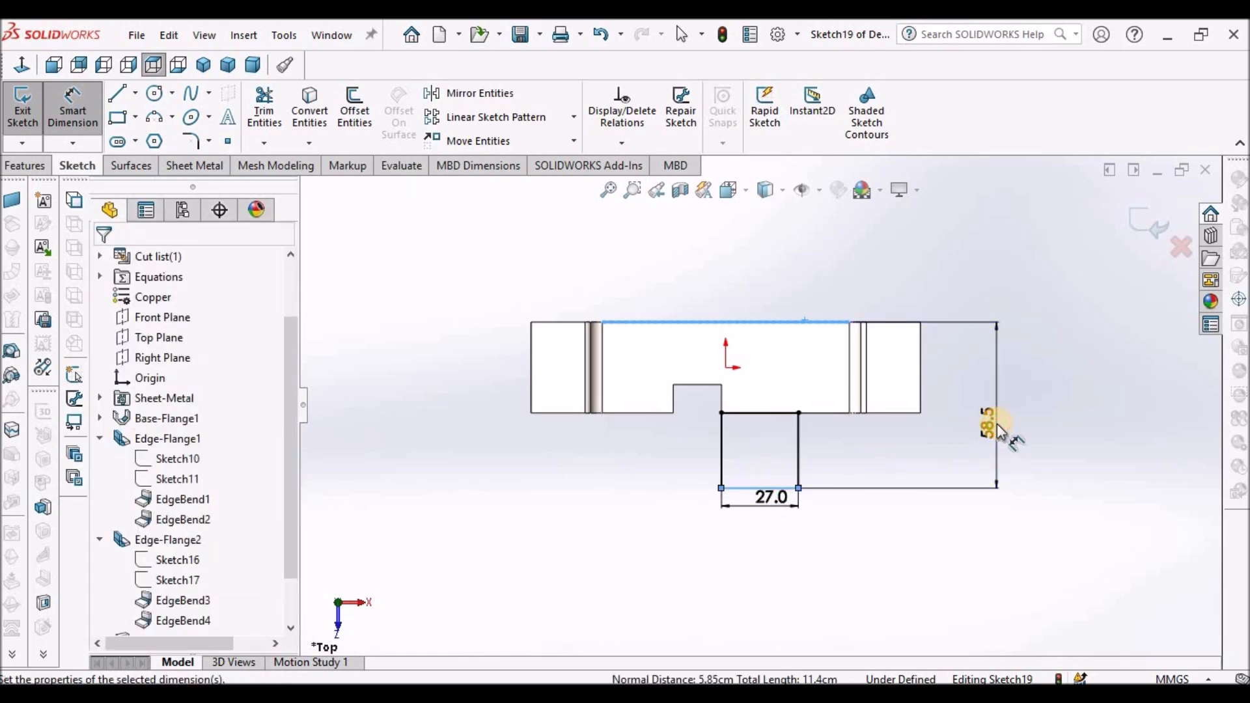
text(44)
key(Return)
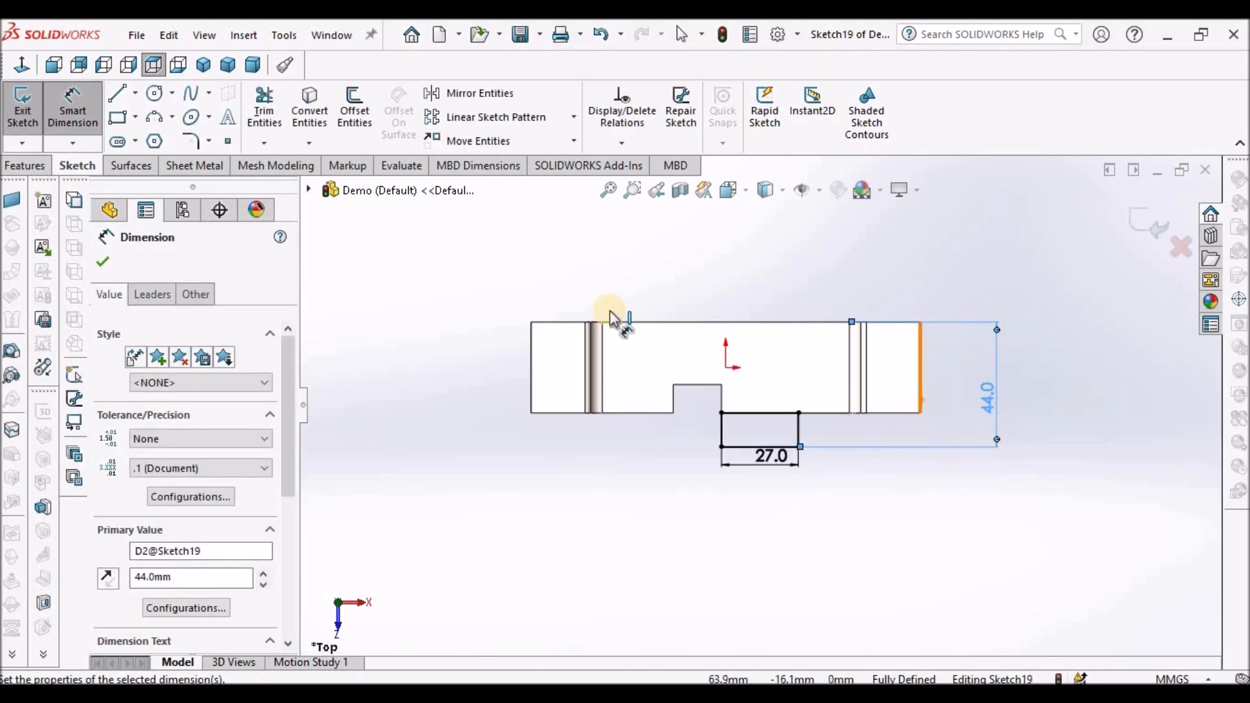
- Create a 2 mm tab from the rectangle sketch with Base Flange/Tab, merged into the part
click(207, 166)
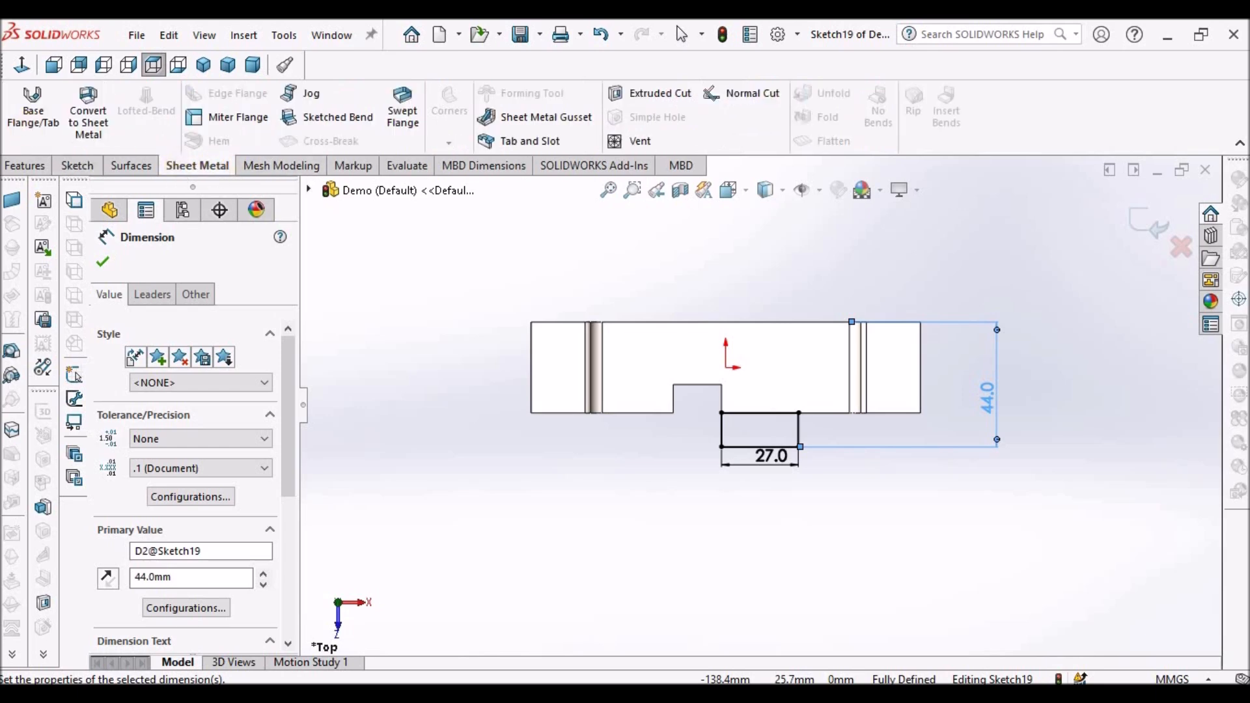
click(40, 111)
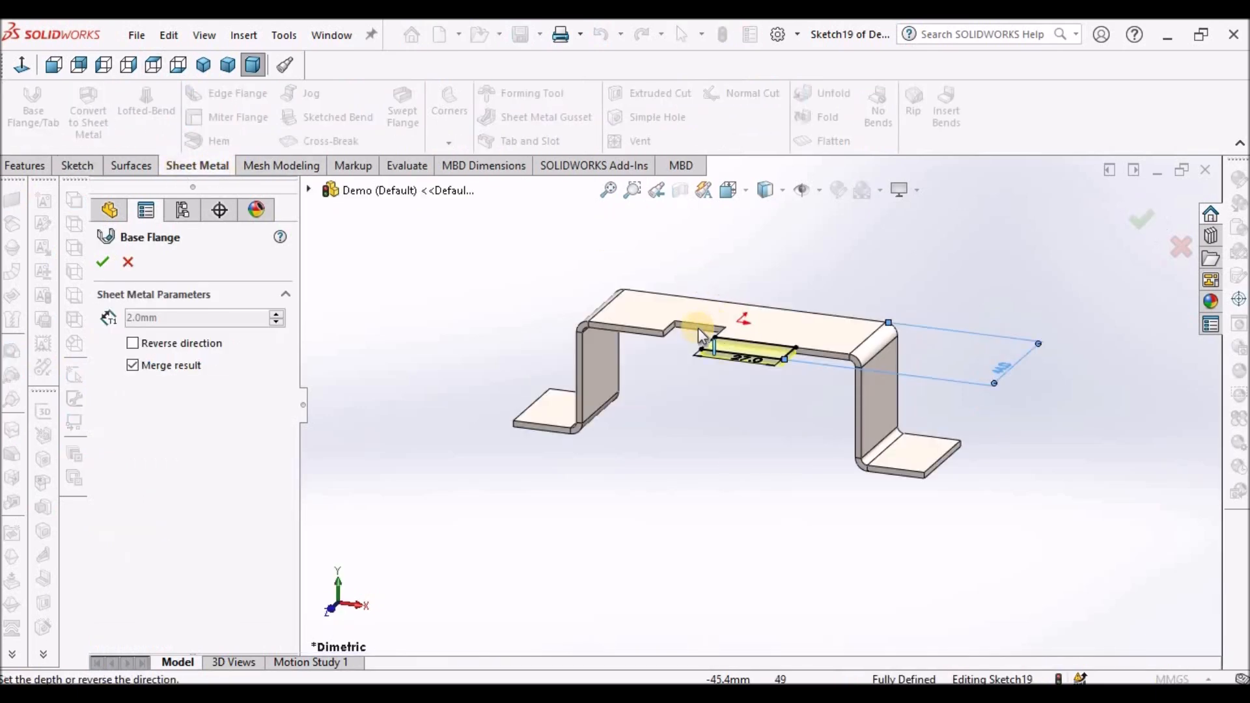
click(105, 263)
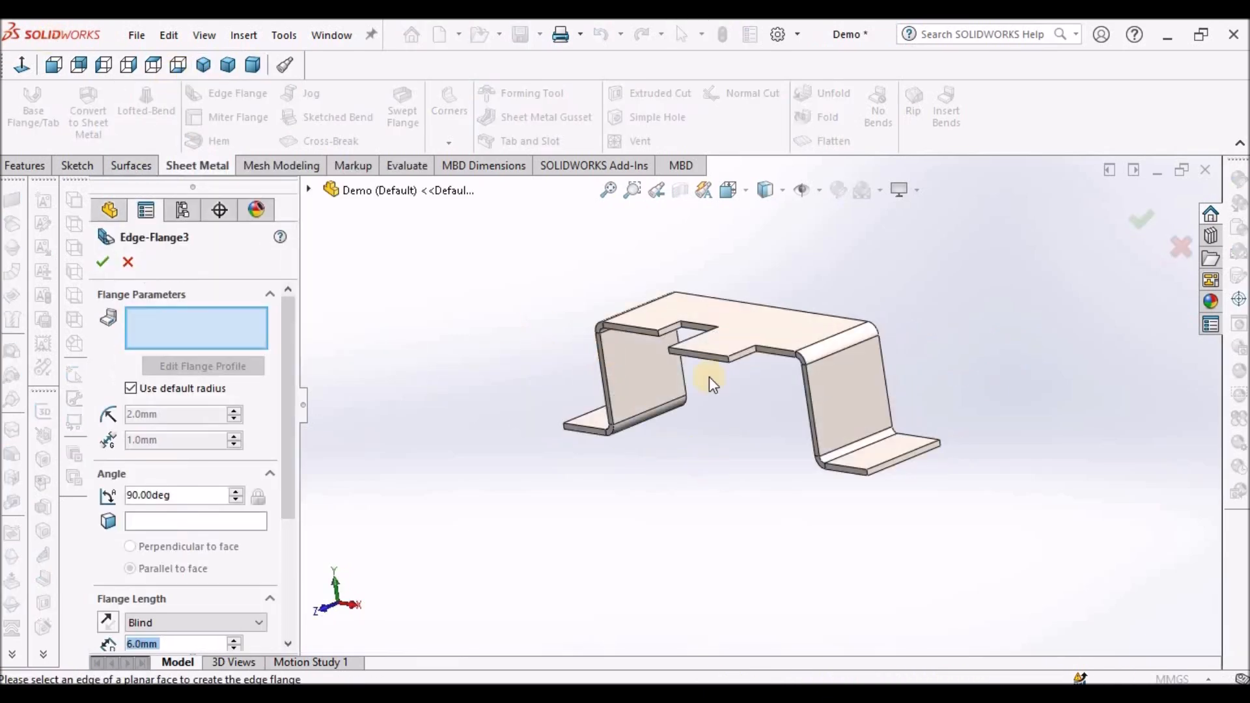
- Add a 49 mm edge flange hanging down from the tab's outer edge
click(705, 357)
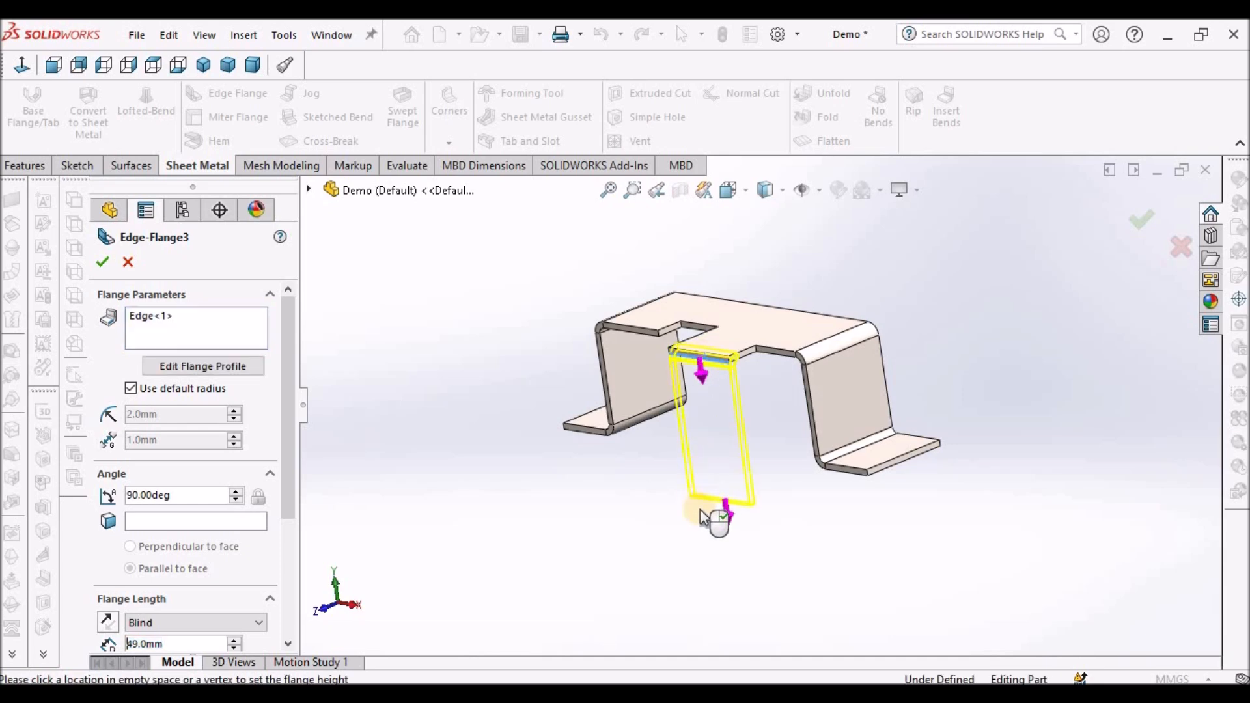
click(114, 261)
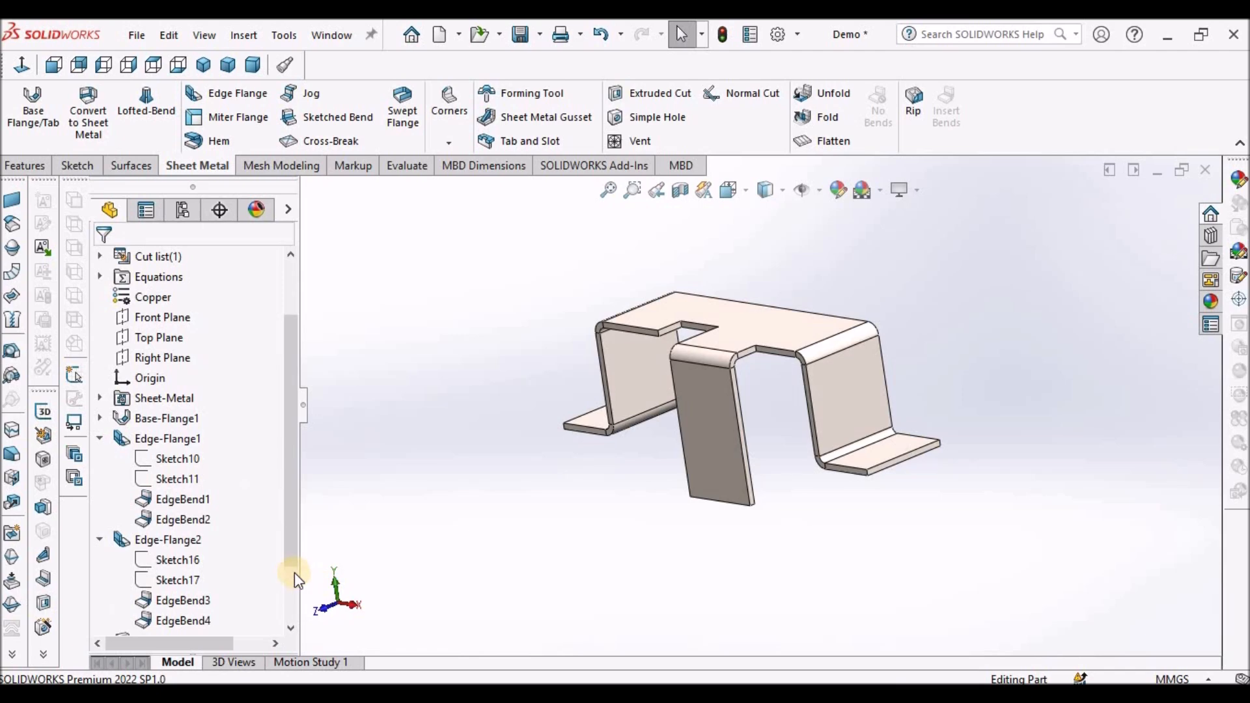
- Open the new edge flange's profile sketch for editing
scroll(291, 555, down, 2)
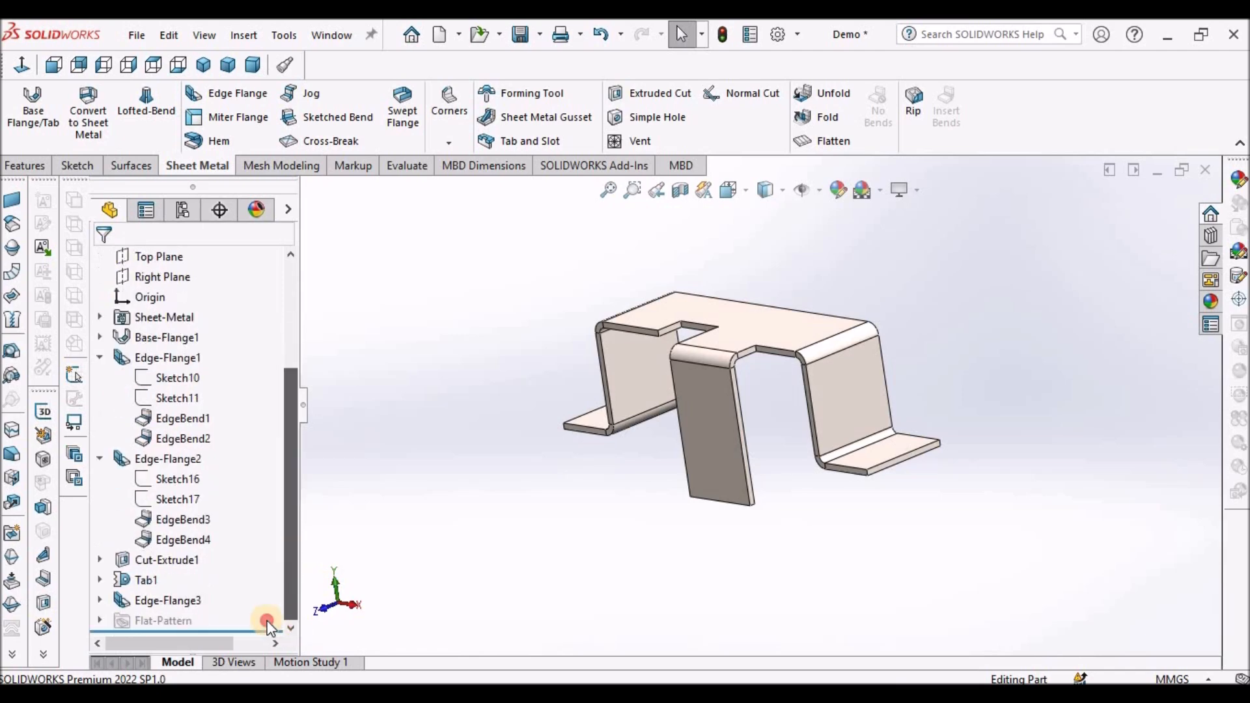
click(100, 599)
right_click(172, 599)
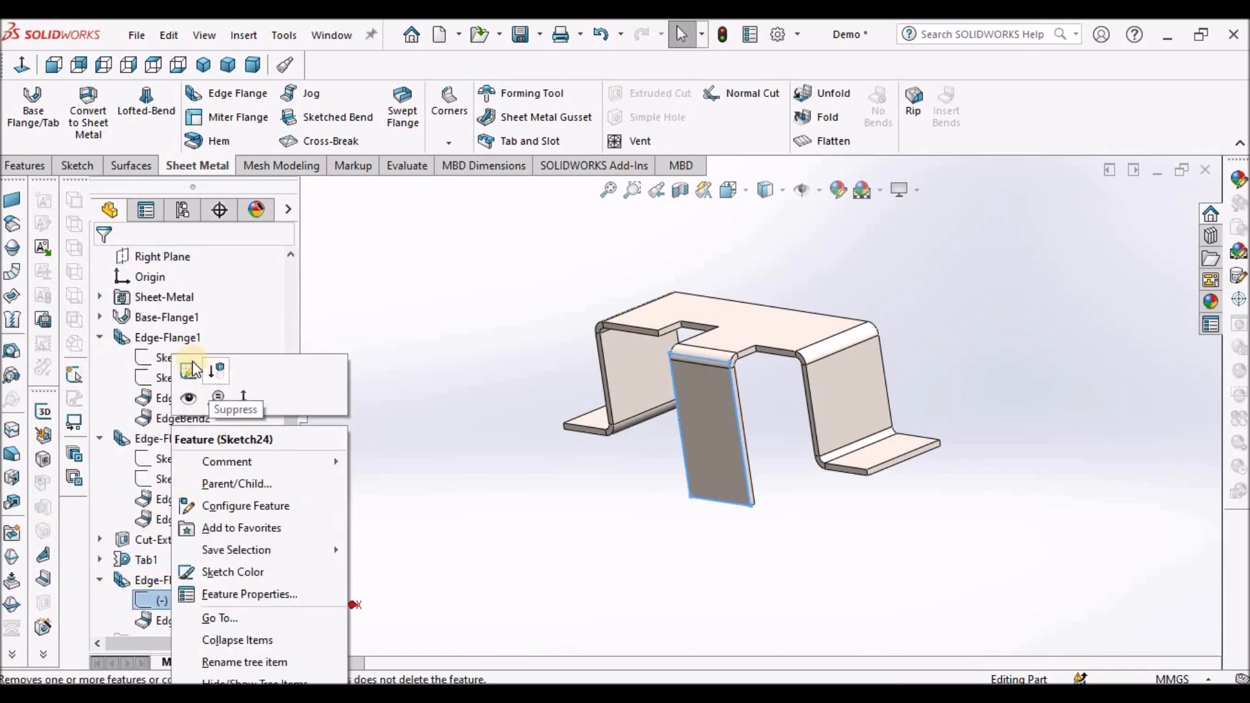
click(174, 362)
- Dimension the flange profile rectangle's height to 54 mm and exit the sketch
scroll(689, 420, up, 6)
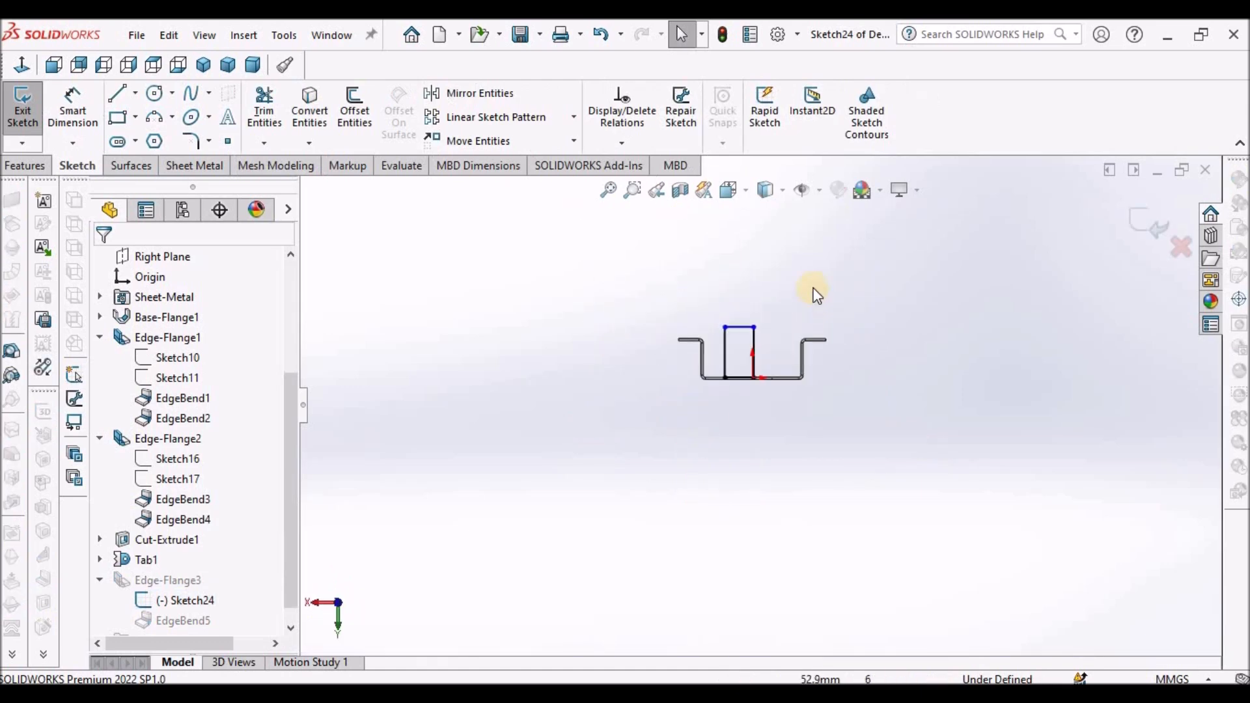
scroll(814, 280, down, 2)
click(76, 102)
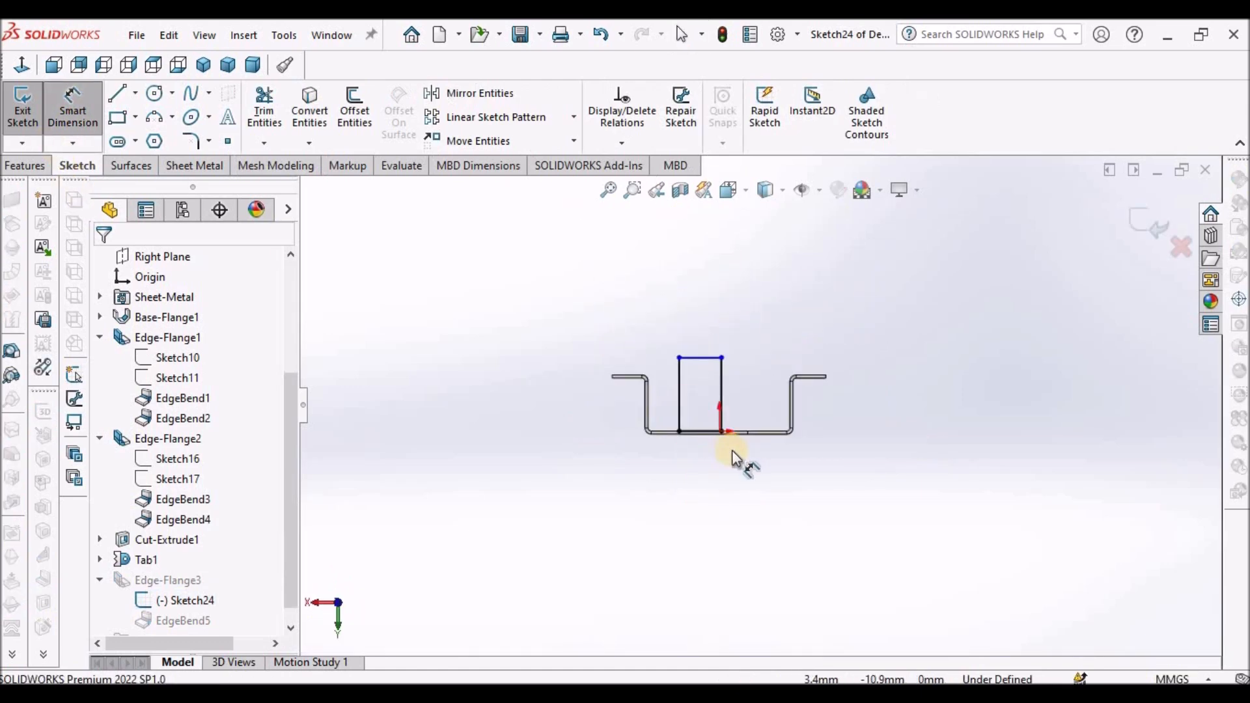
scroll(759, 510, down, 2)
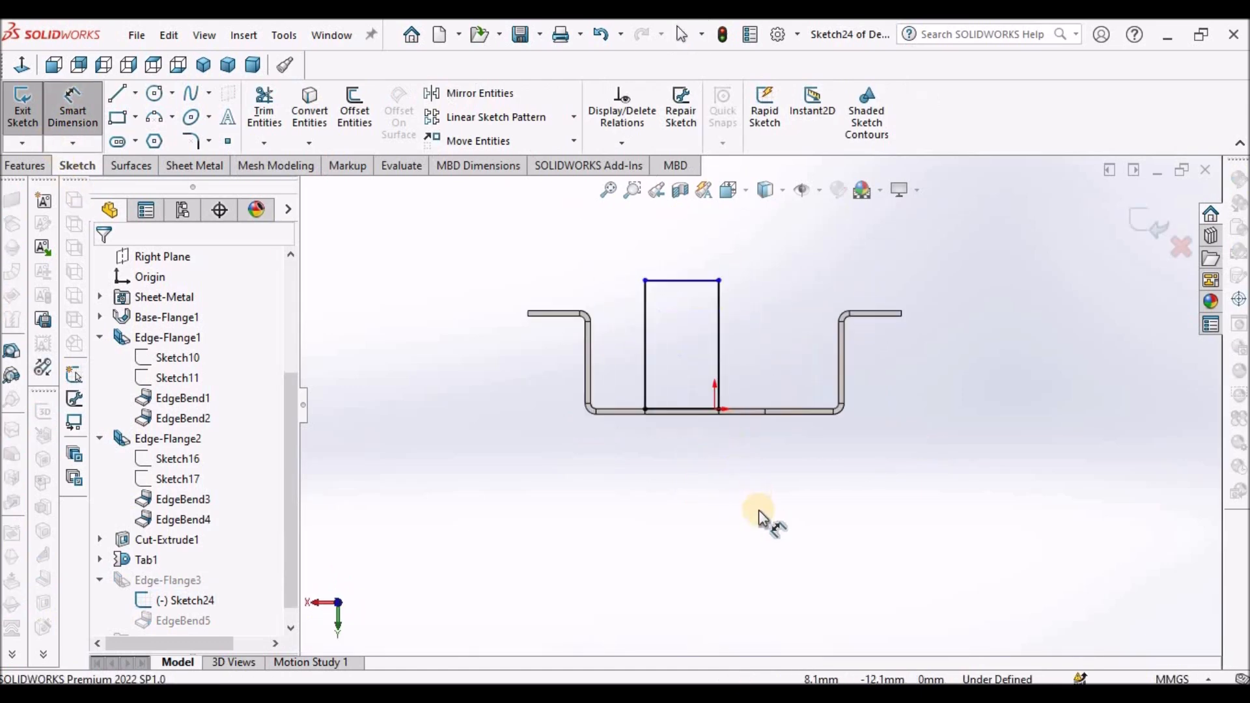
click(749, 411)
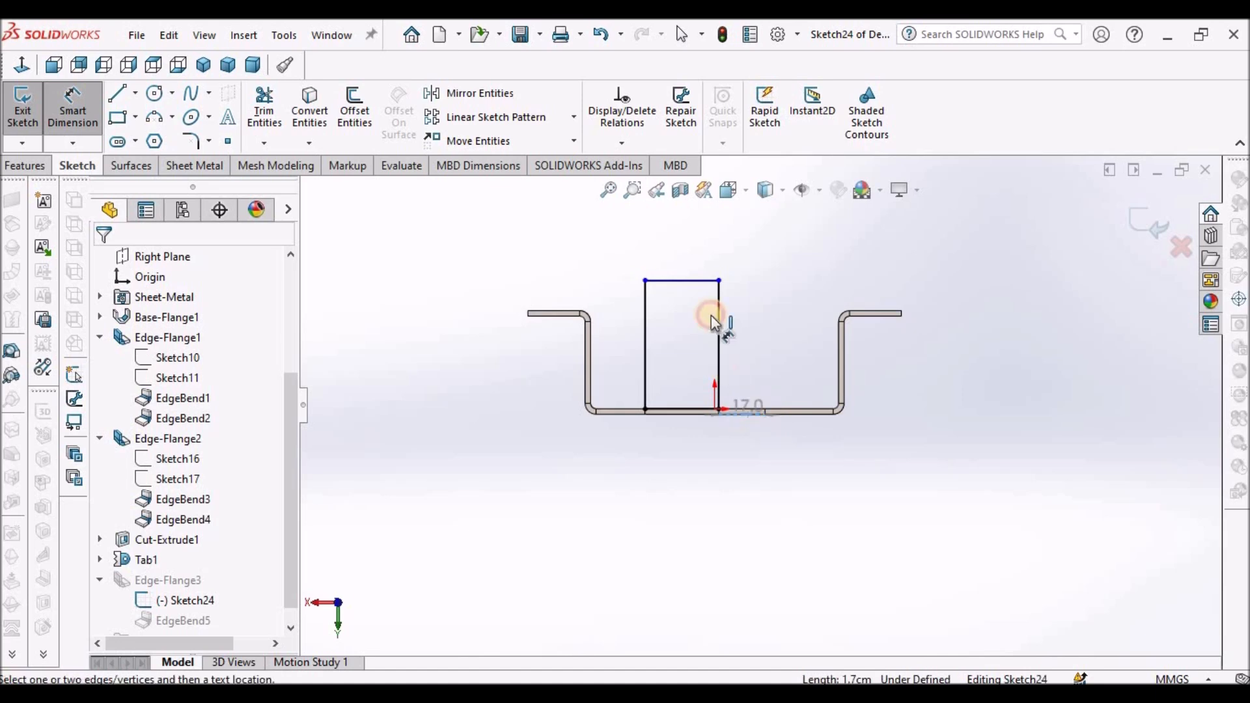
click(680, 281)
click(919, 341)
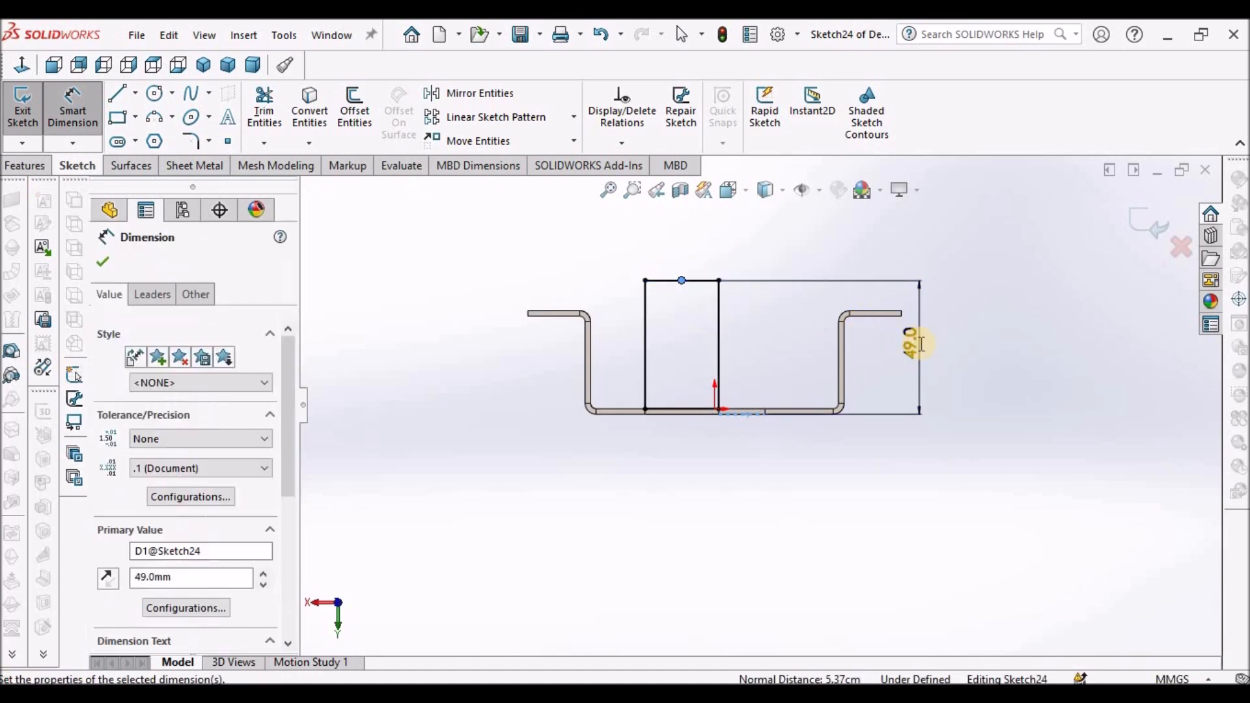
text(54)
key(Return)
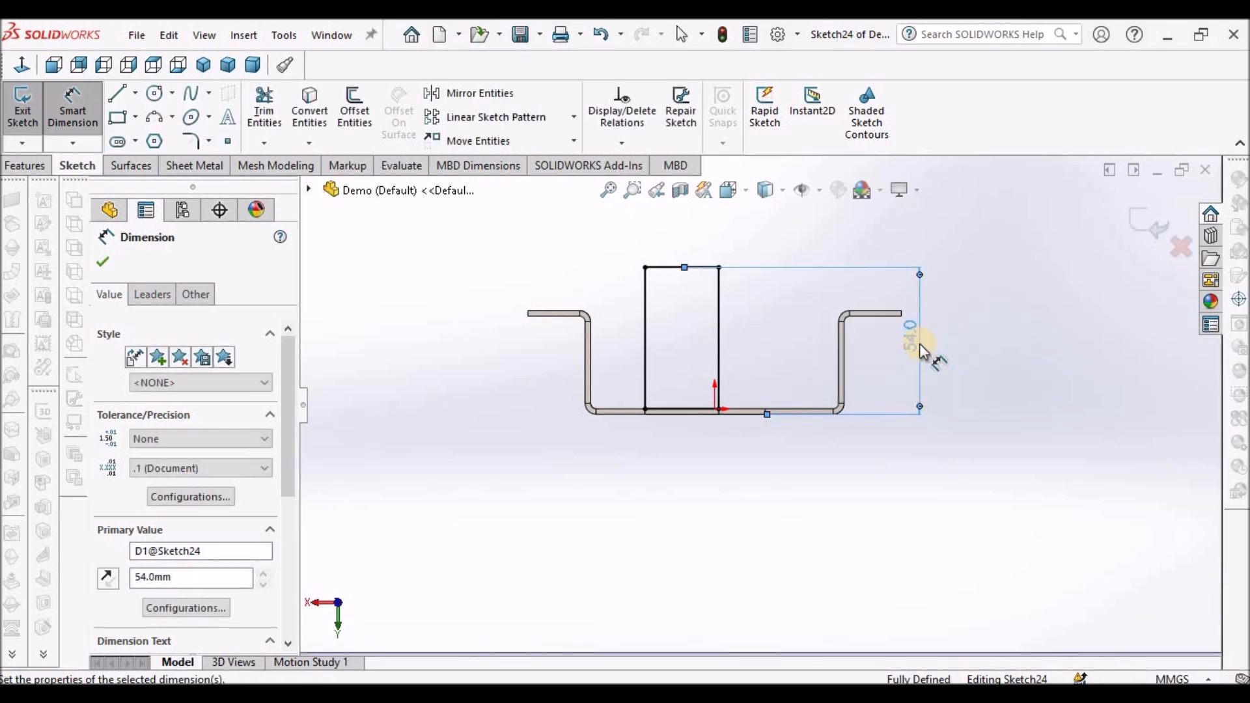
click(1164, 232)
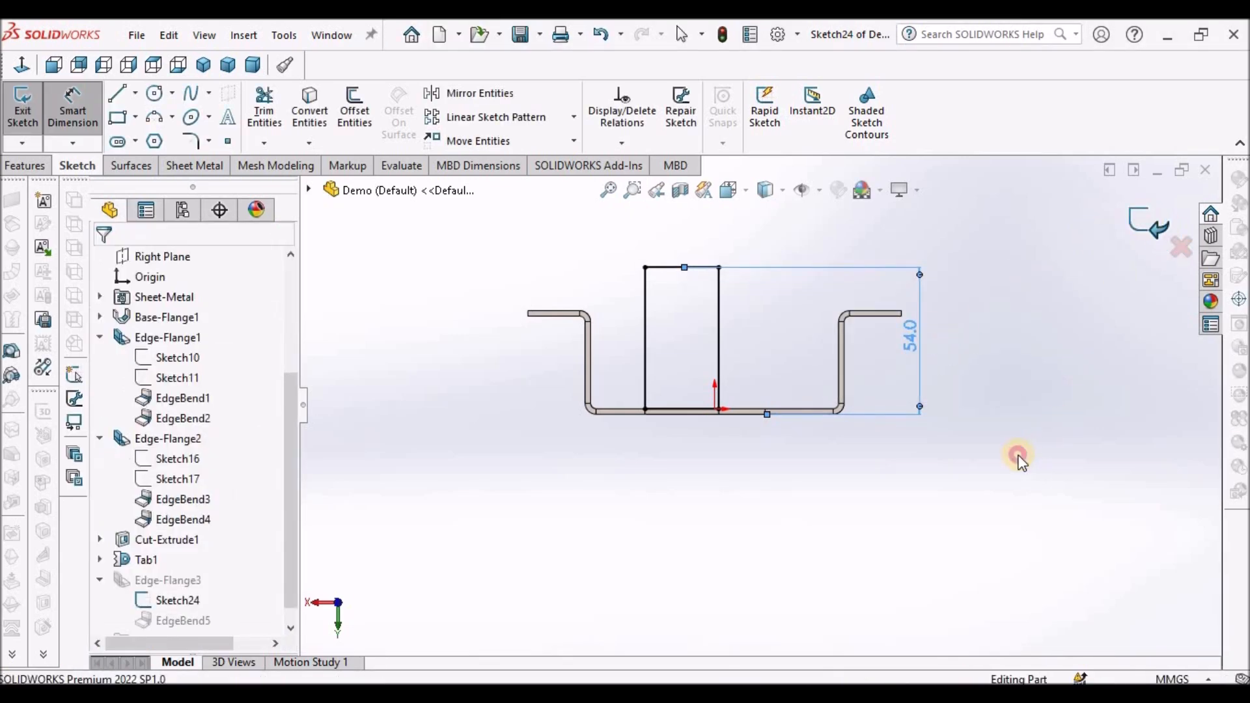
click(260, 65)
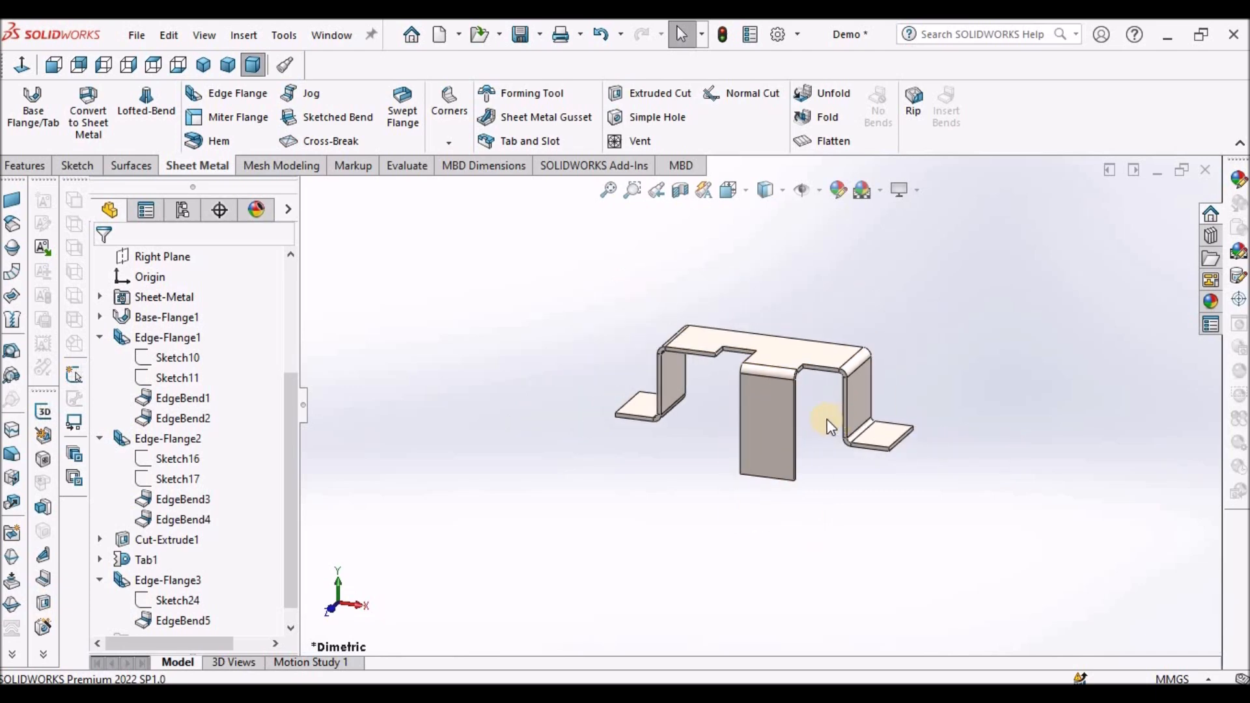
- Add an edge flange about 37 mm long on the bottom edge of the downward flange
middle_drag(914, 420, 846, 417)
click(228, 93)
middle_drag(819, 464, 715, 466)
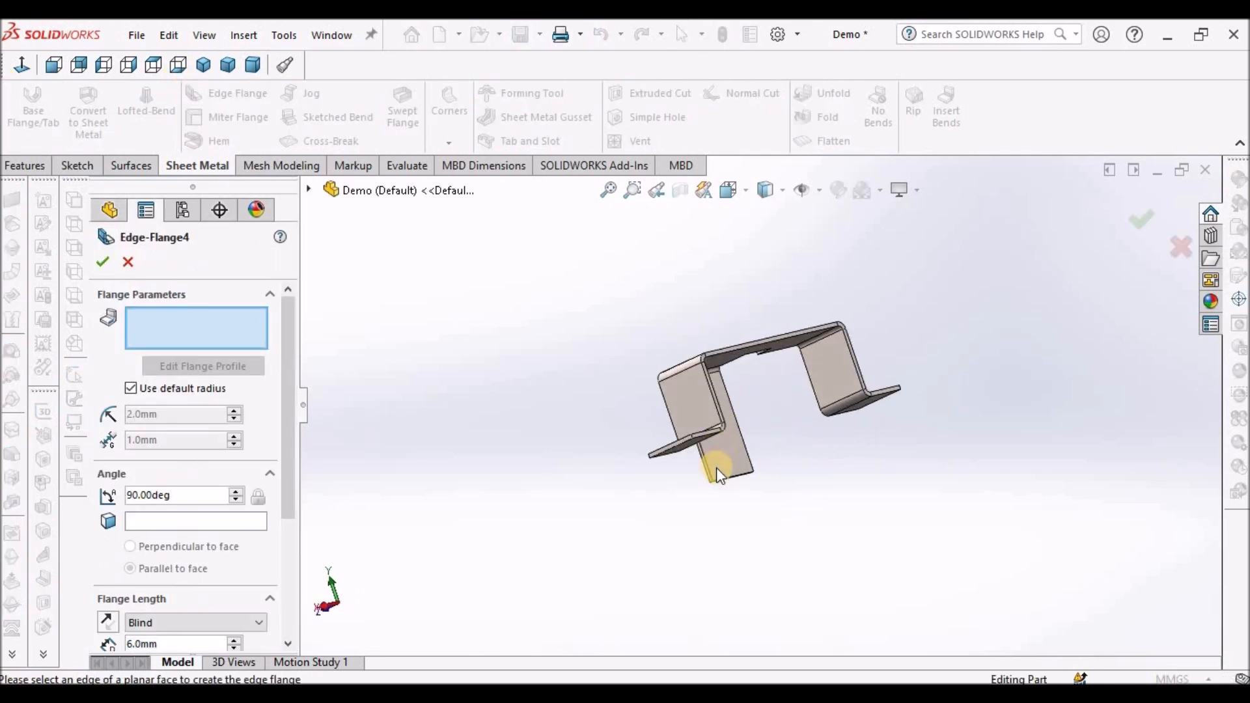
scroll(716, 467, down, 3)
click(764, 469)
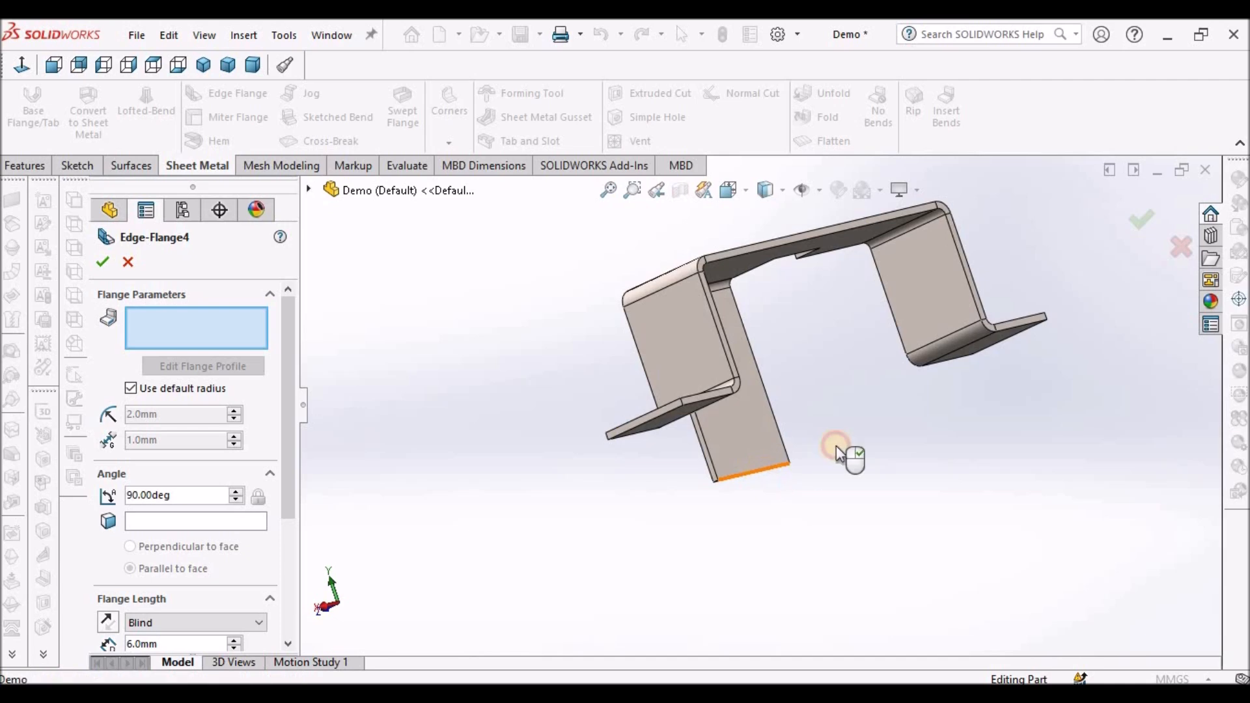
middle_drag(800, 452, 906, 456)
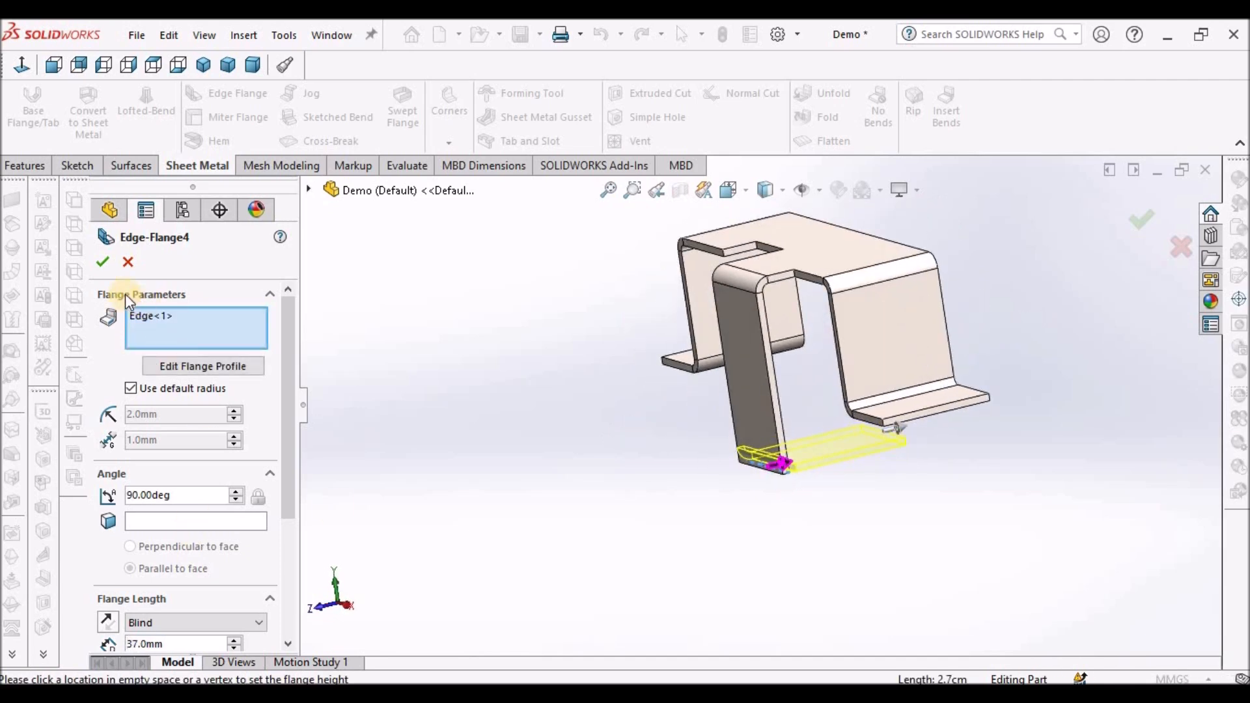
drag(287, 459, 282, 589)
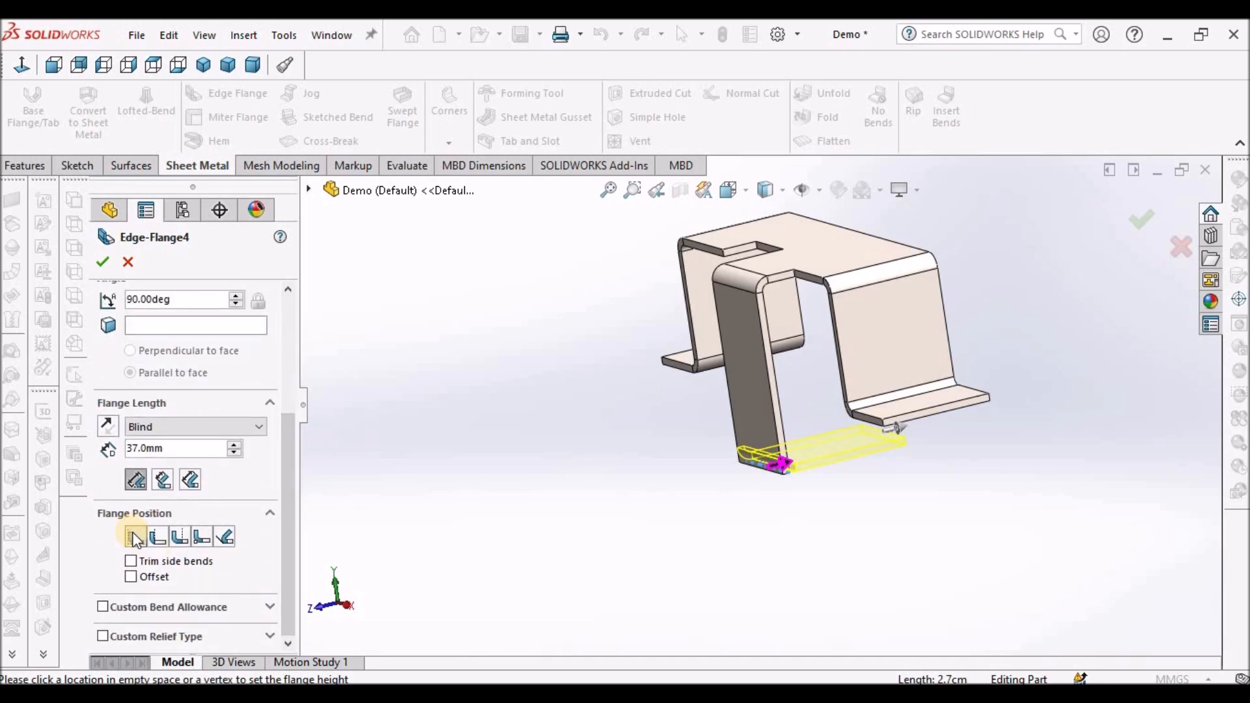
click(113, 264)
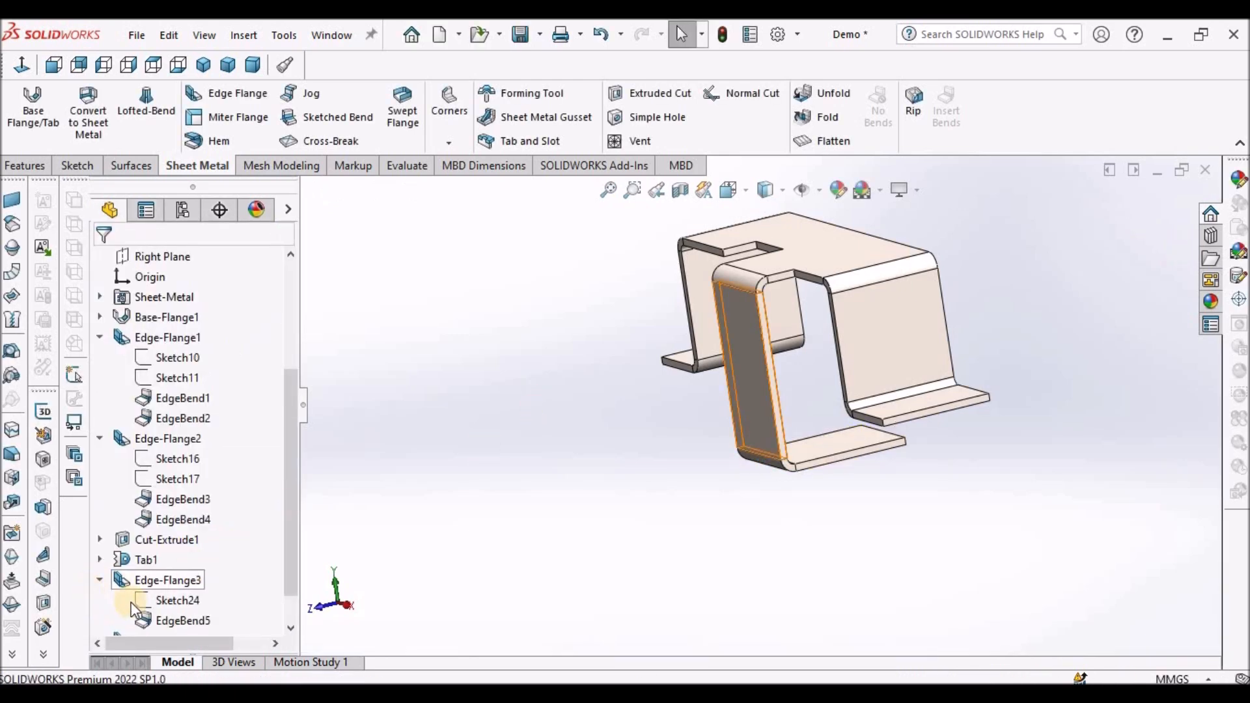
- Edit the new flange's profile sketch, dimensioning its top line 14 mm from the model's top edge, and exit
drag(288, 588, 288, 633)
click(100, 600)
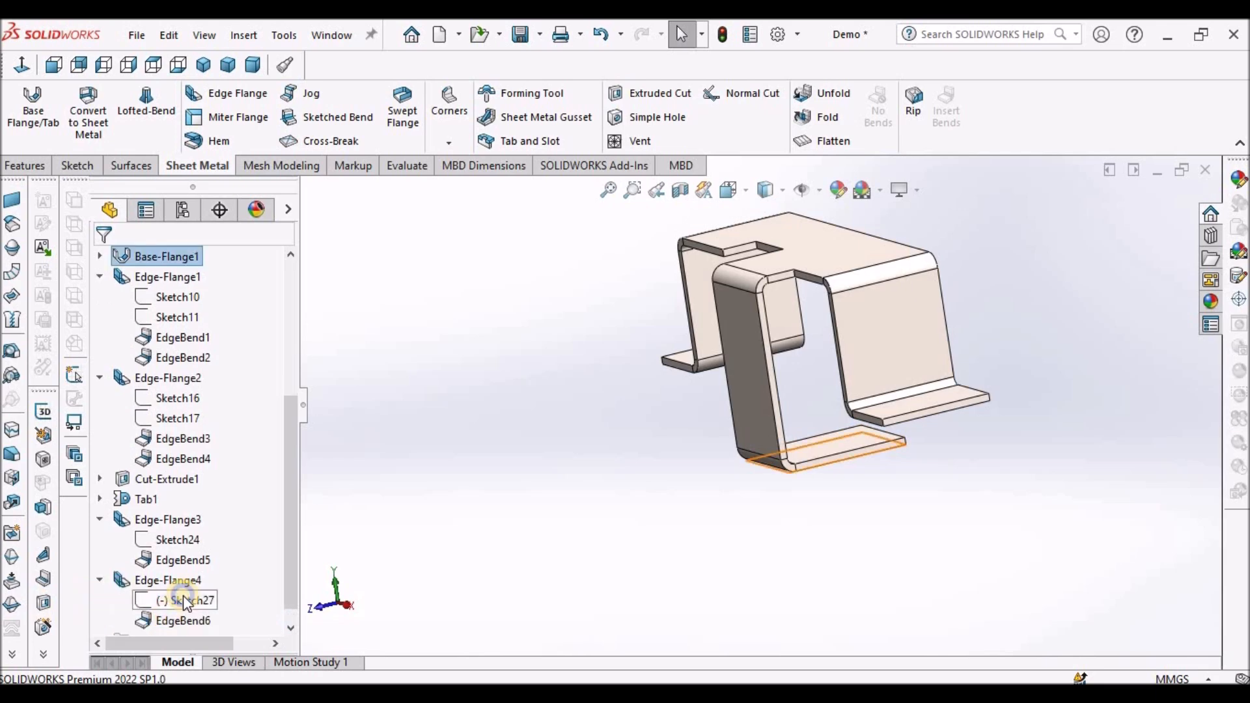
right_click(181, 599)
click(200, 371)
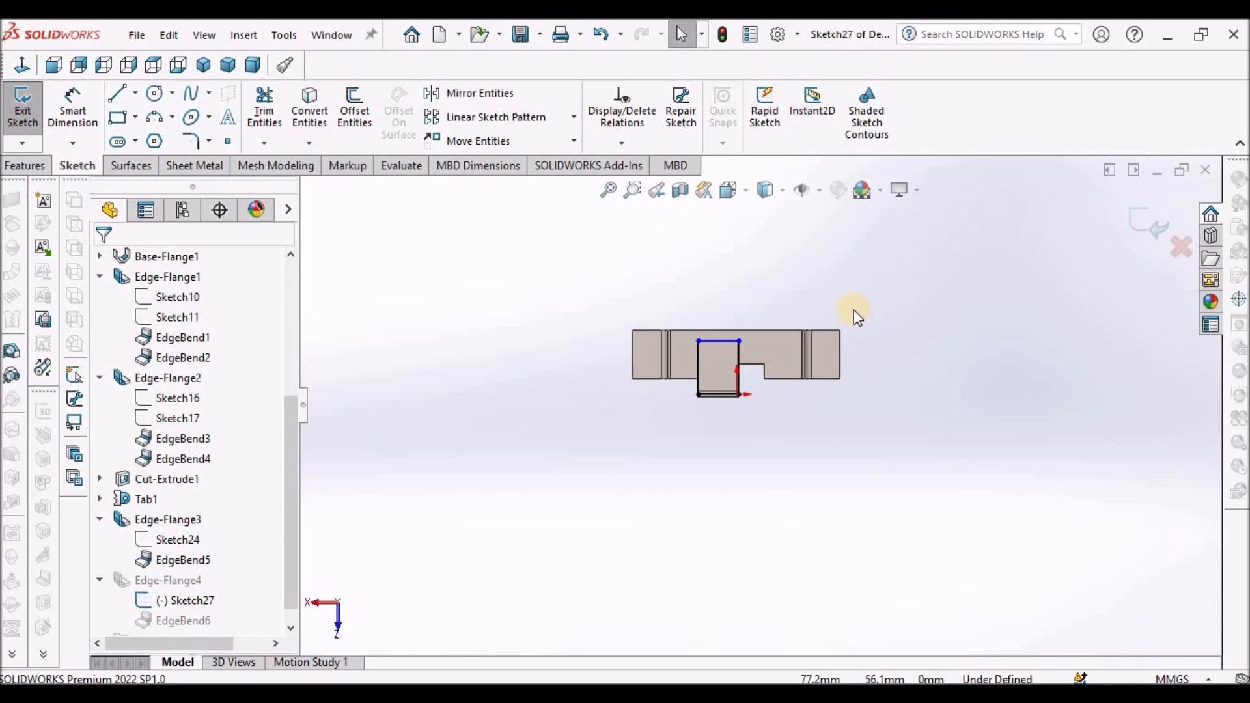
click(72, 105)
scroll(837, 304, down, 5)
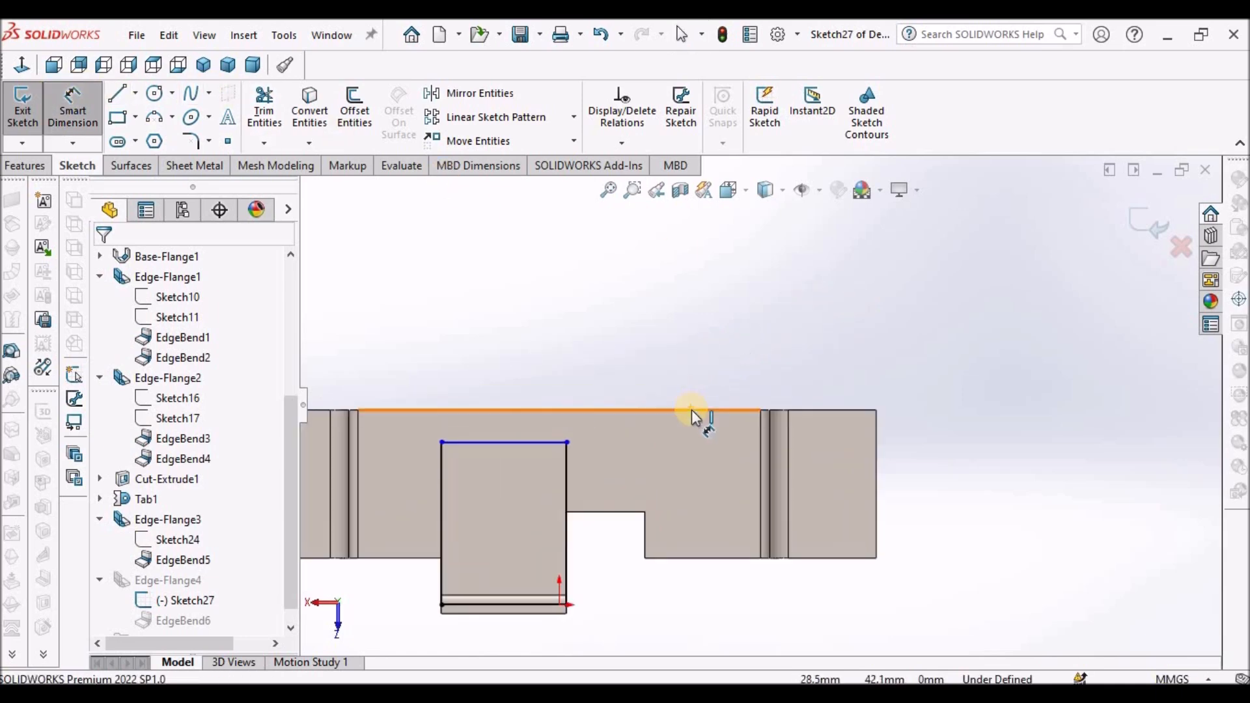
click(691, 409)
click(500, 443)
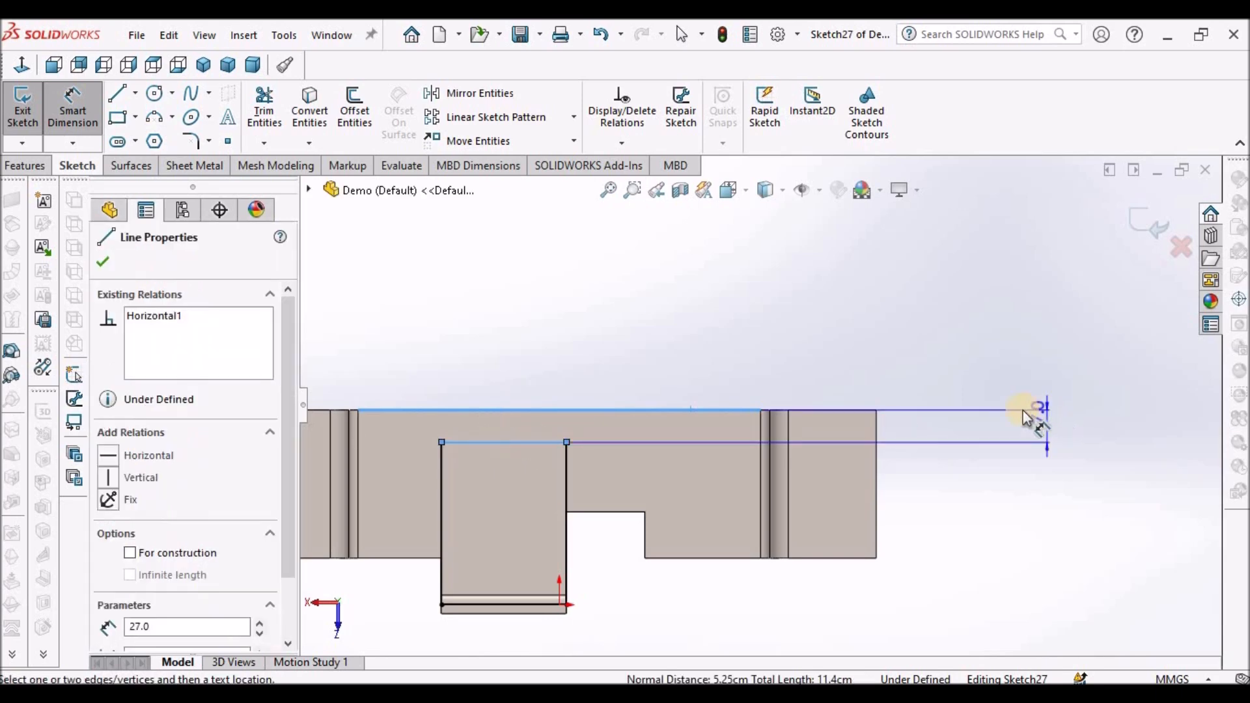
click(1013, 427)
text(14)
key(Return)
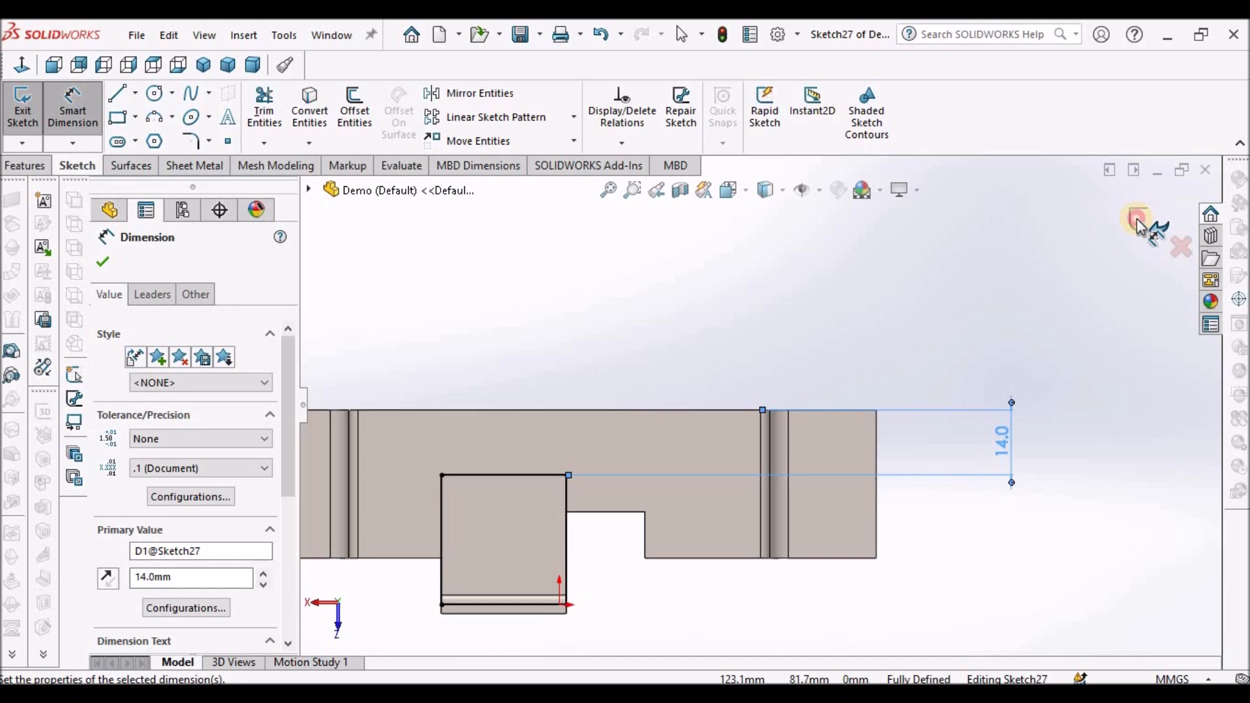
click(1138, 224)
click(251, 66)
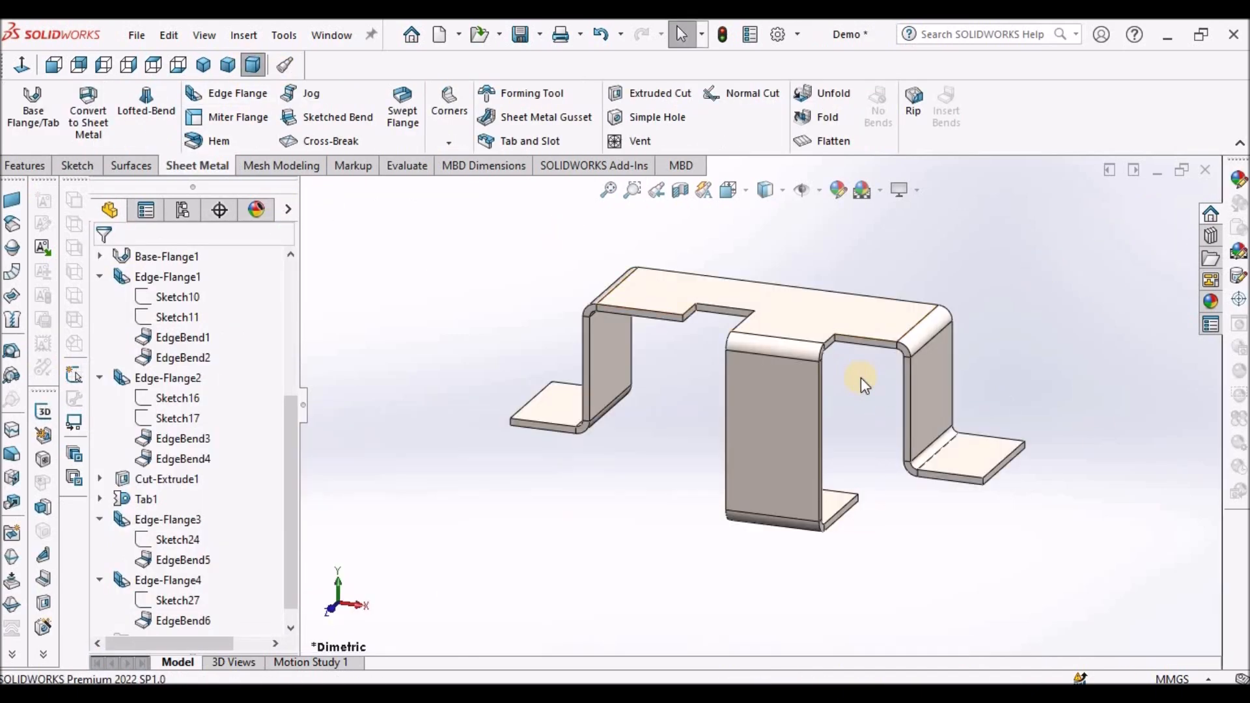
- Start a sketch on the top face and draw a small rectangle below the left side of the cutout
scroll(760, 350, up, 3)
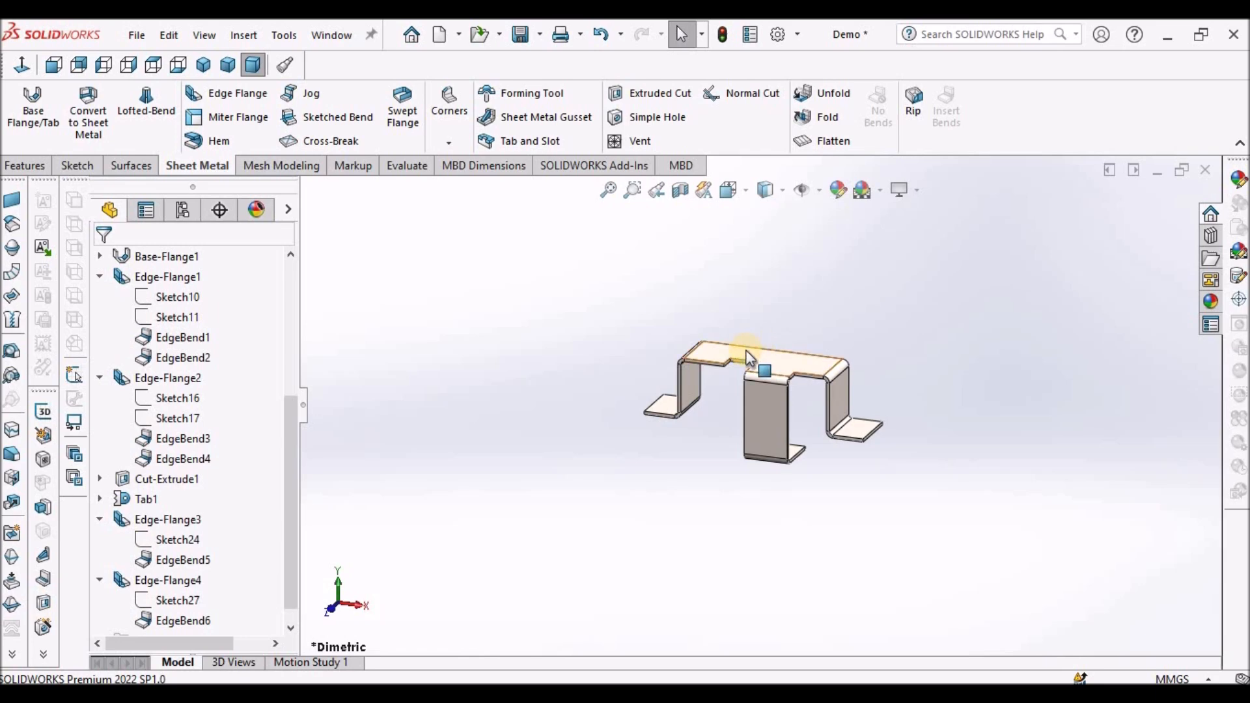
scroll(689, 366, down, 3)
click(689, 366)
click(78, 166)
click(23, 104)
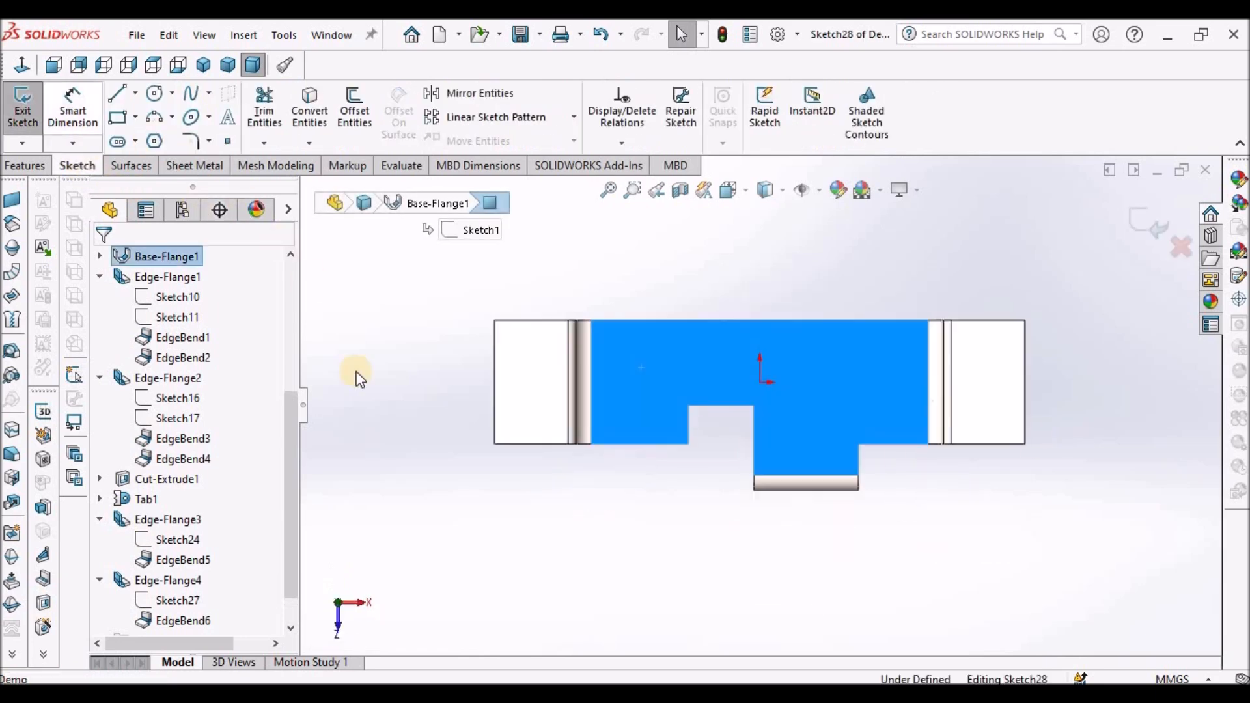
click(401, 521)
click(117, 117)
drag(664, 469, 695, 529)
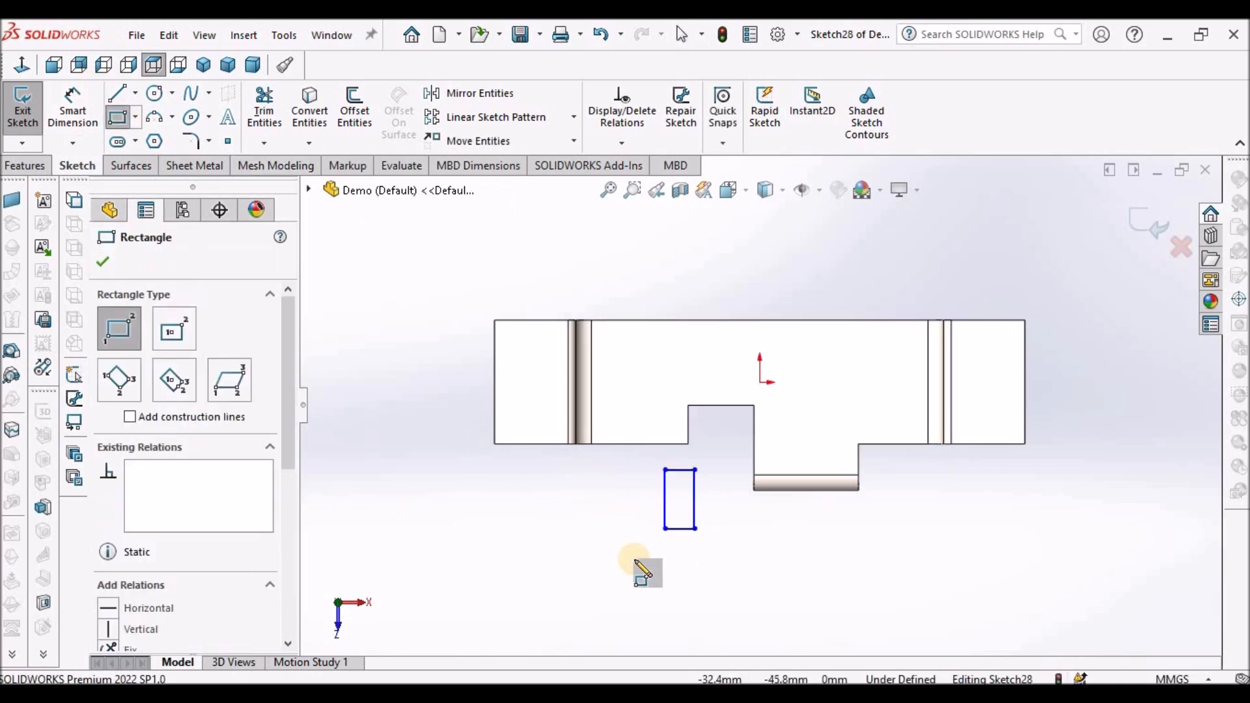
key(Escape)
- Make the rectangle's top line collinear with the face's bottom edge and its right line collinear with the cutout's left edge
click(683, 470)
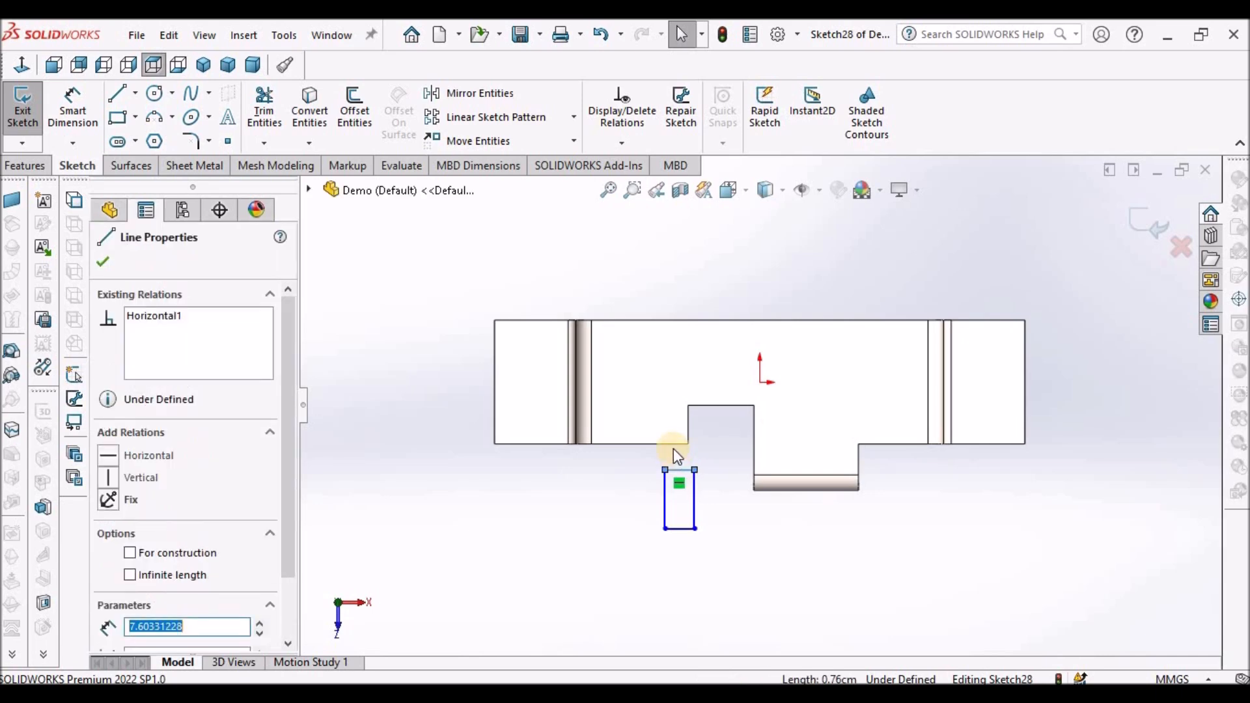
ctrl+click(672, 444)
click(116, 557)
click(704, 461)
scroll(705, 461, down, 3)
click(685, 384)
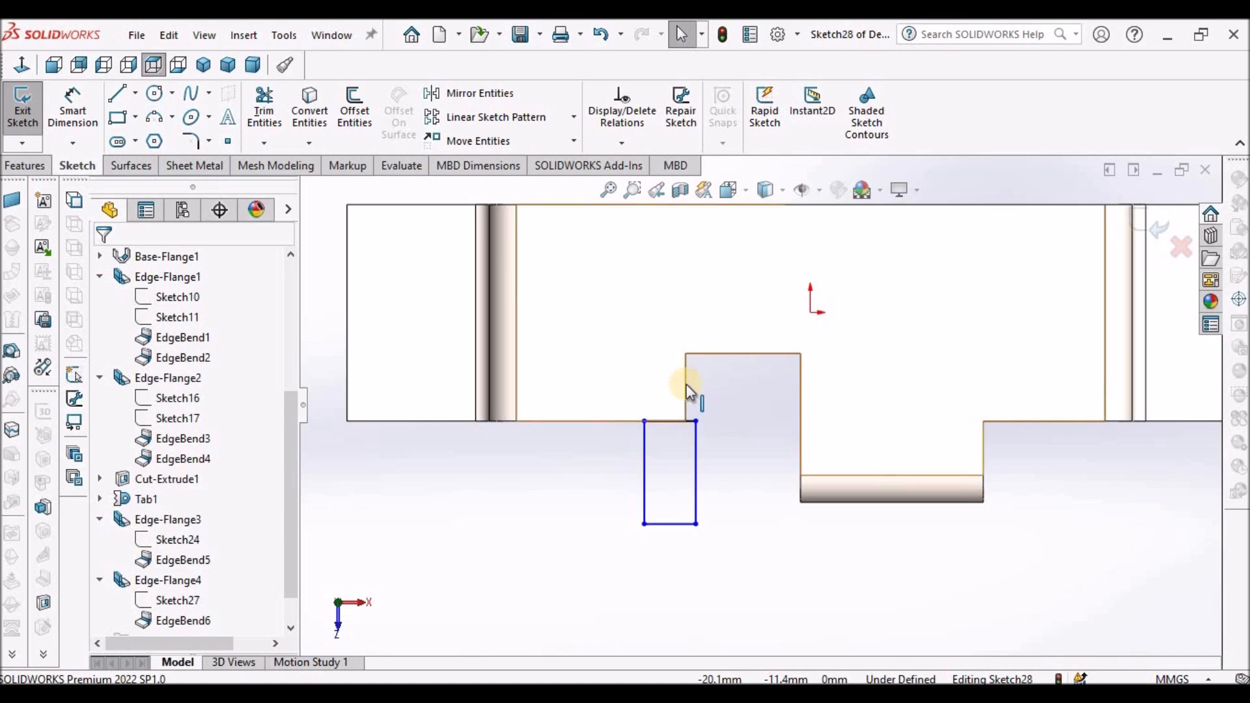
ctrl+click(696, 451)
click(108, 557)
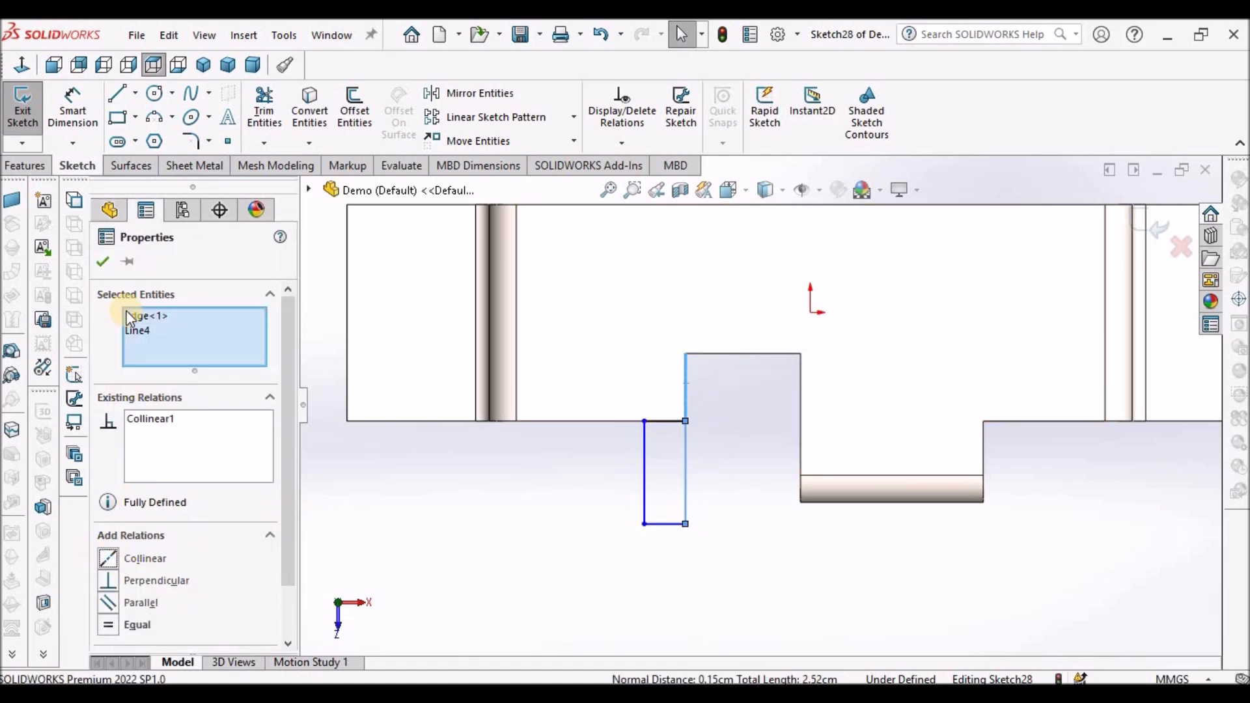
click(1072, 508)
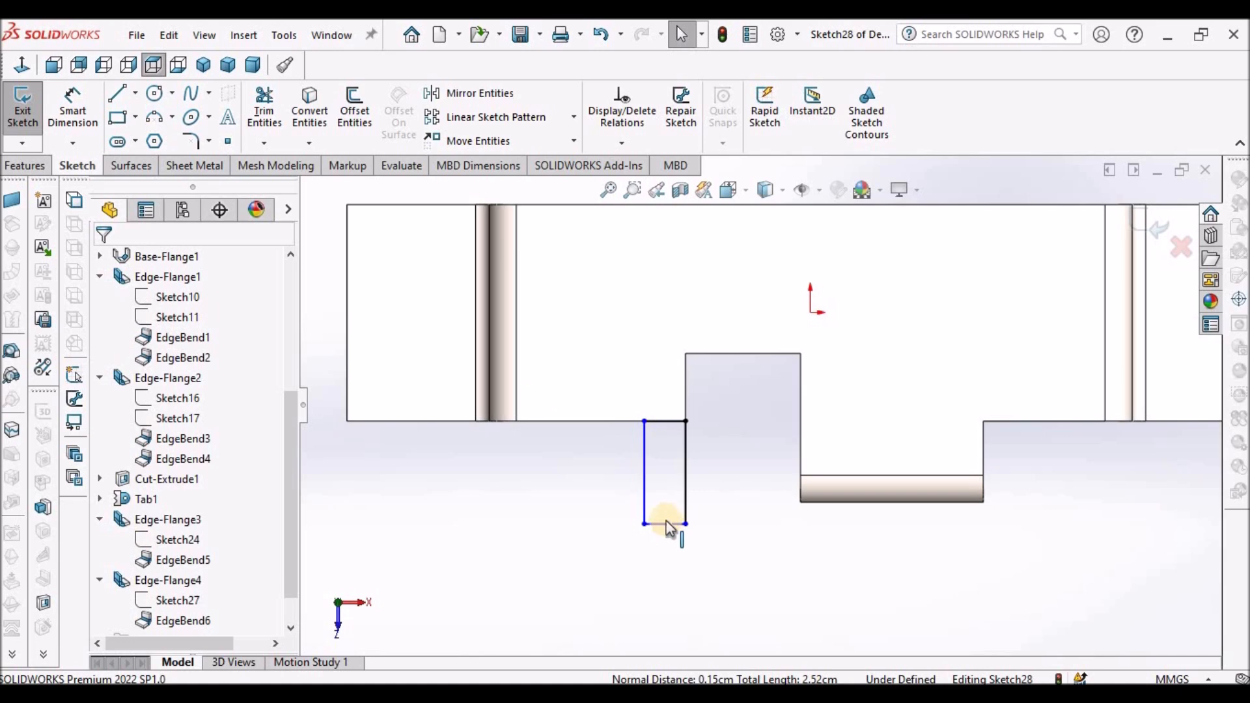
- Dimension the rectangle's width to 8 mm
click(75, 107)
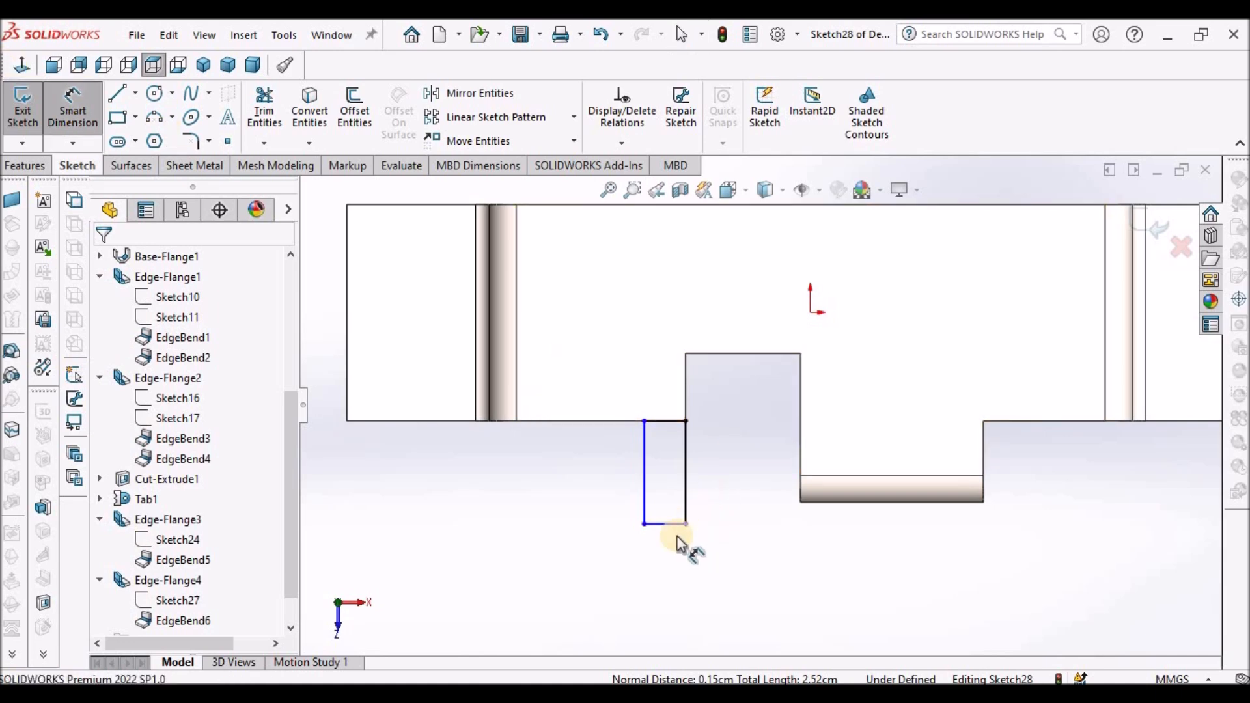
click(662, 525)
click(656, 565)
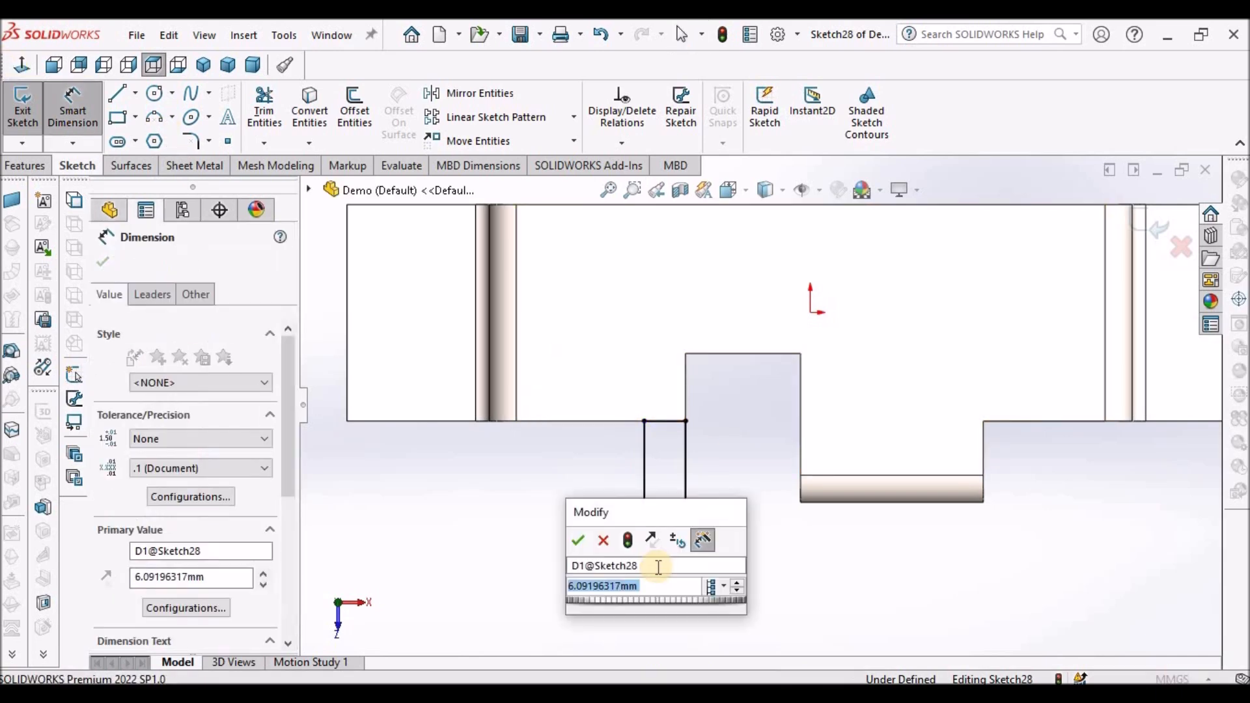
text(8)
key(Return)
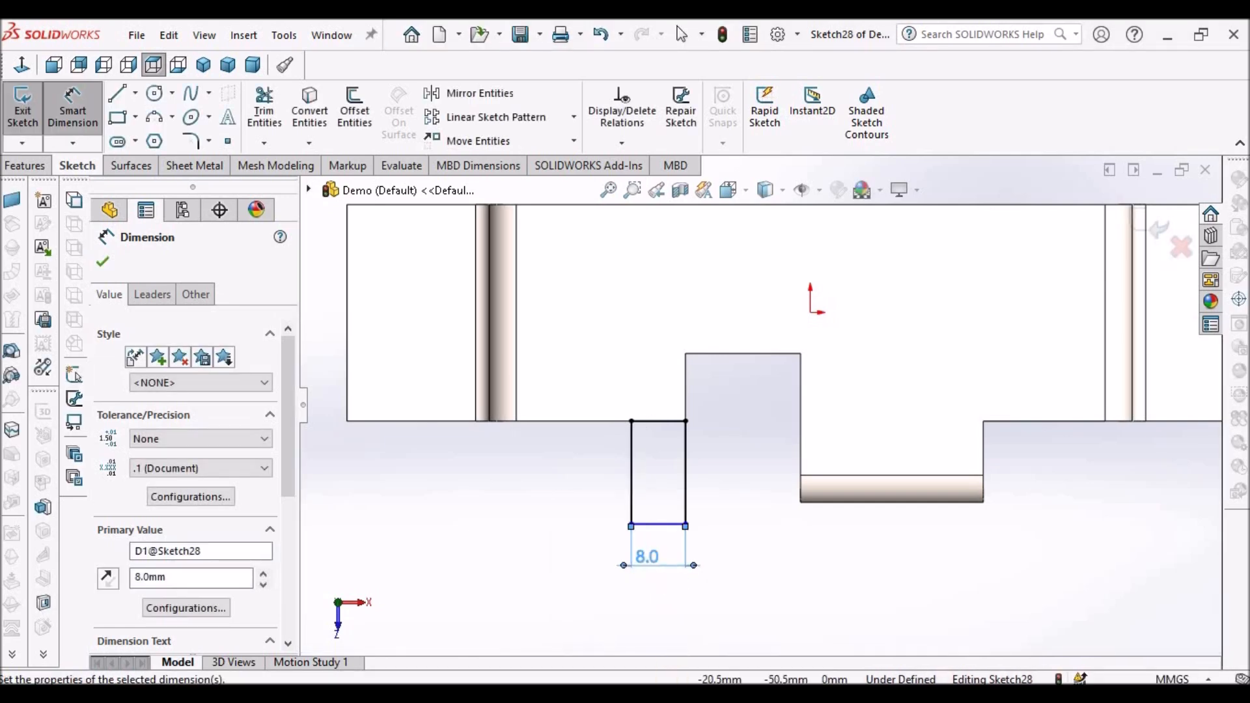
key(Escape)
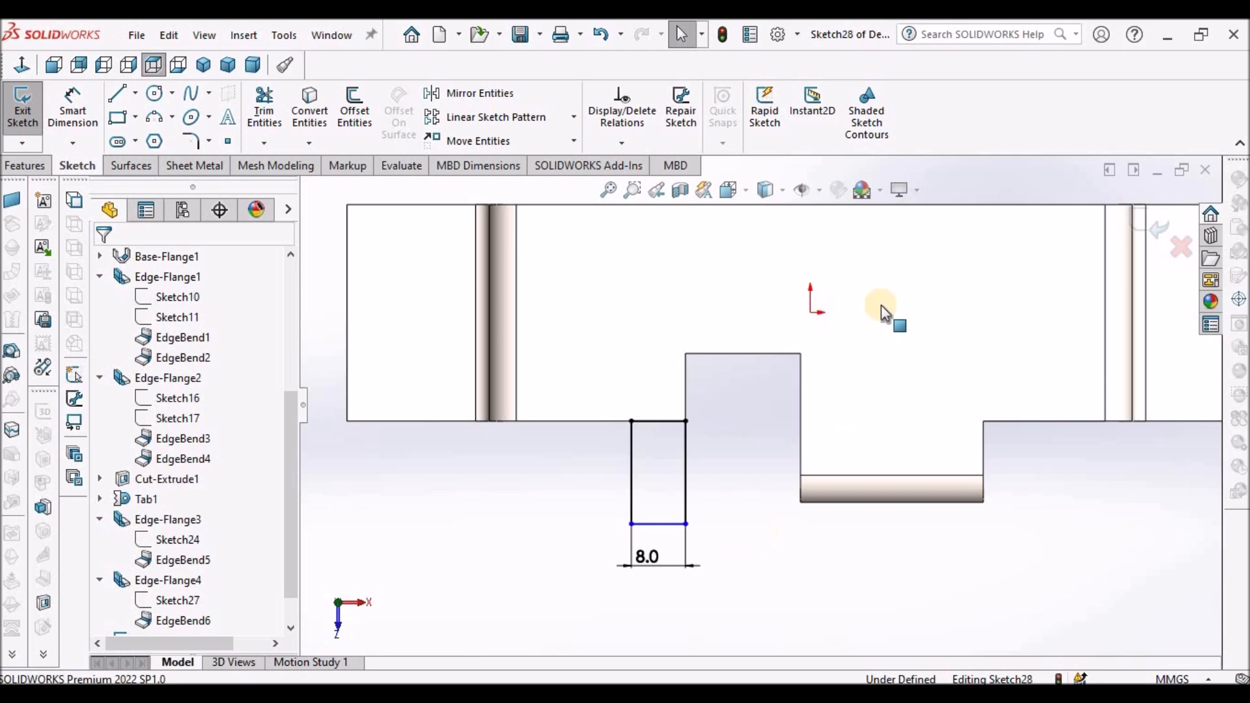
- Show hidden lines and make the rectangle's bottom line collinear with the lower flange's hidden edge
click(781, 193)
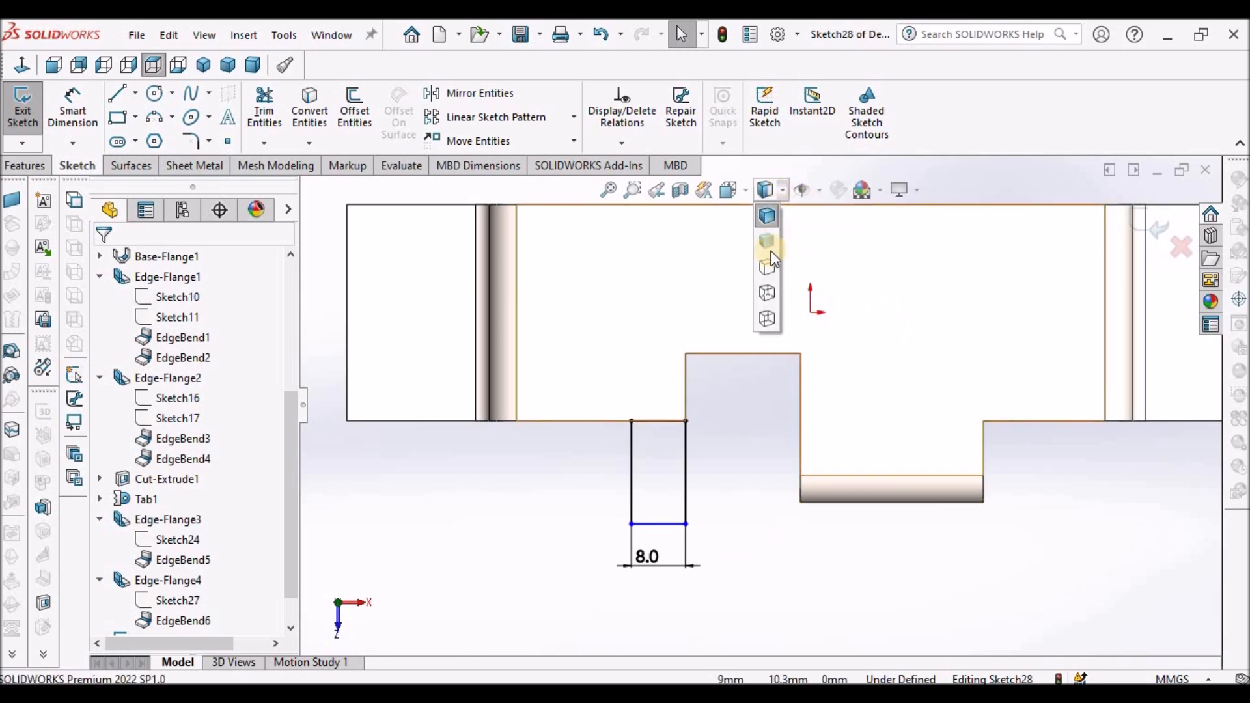
click(768, 266)
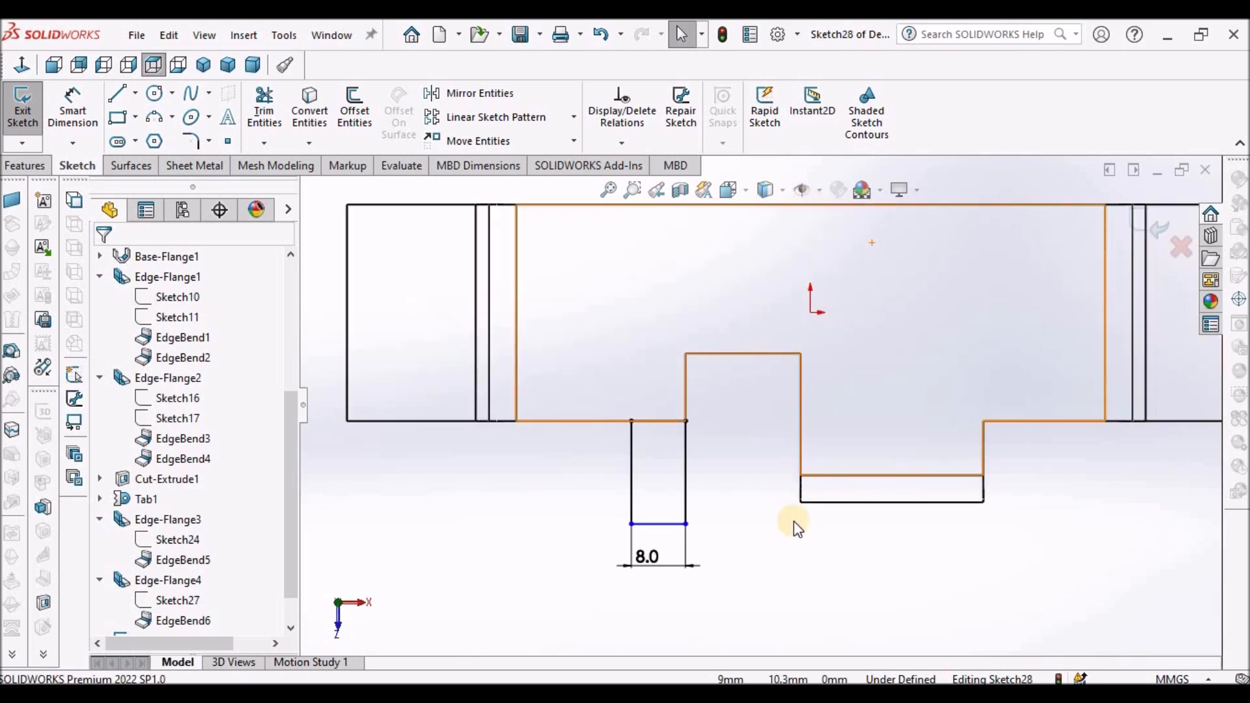
click(836, 502)
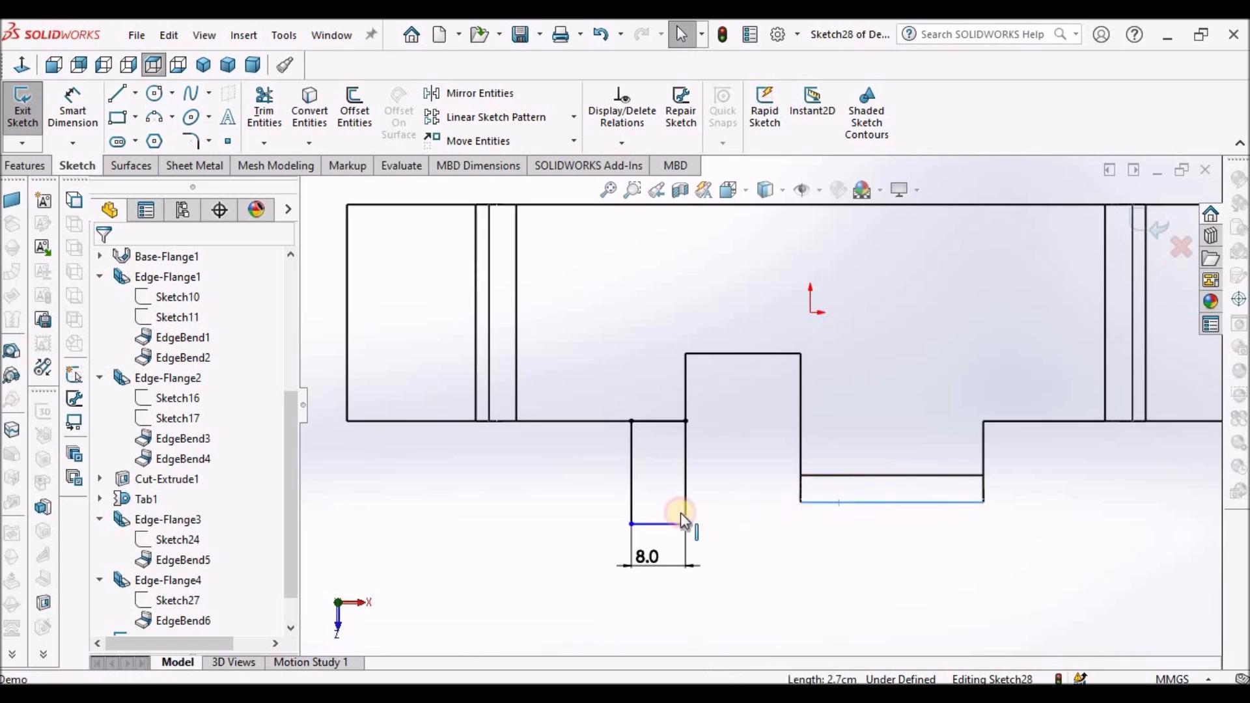
ctrl+click(662, 529)
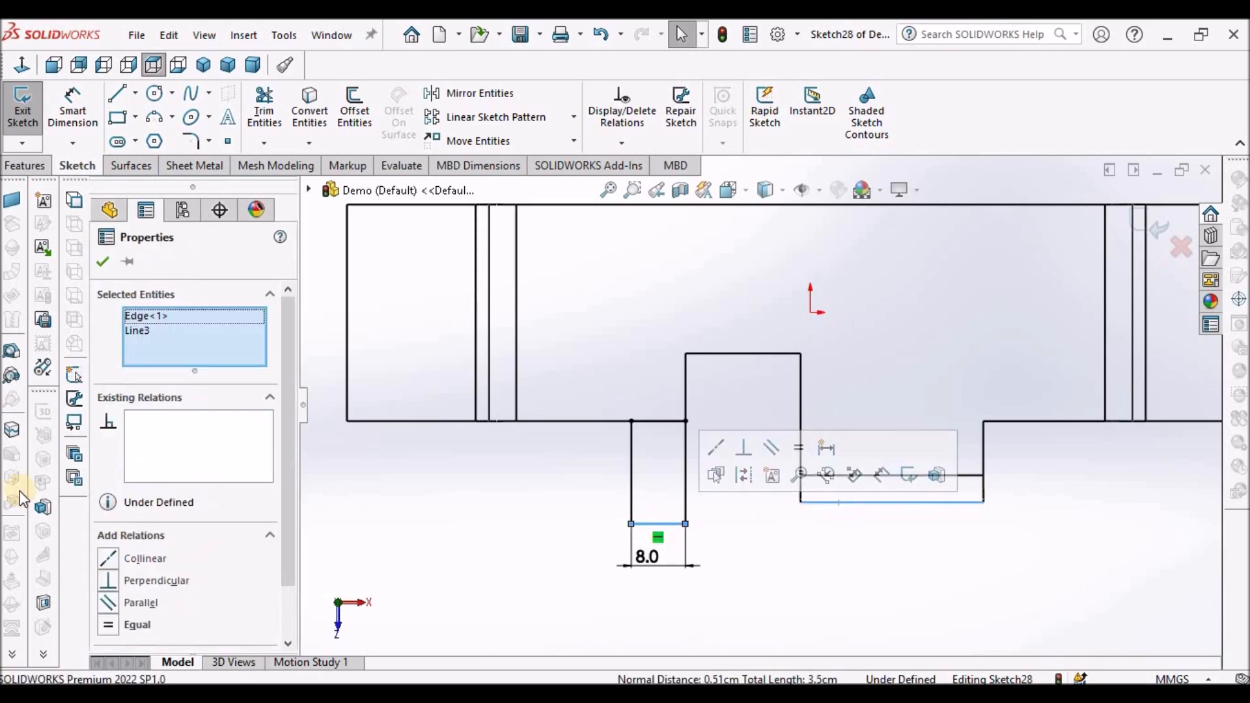
click(103, 564)
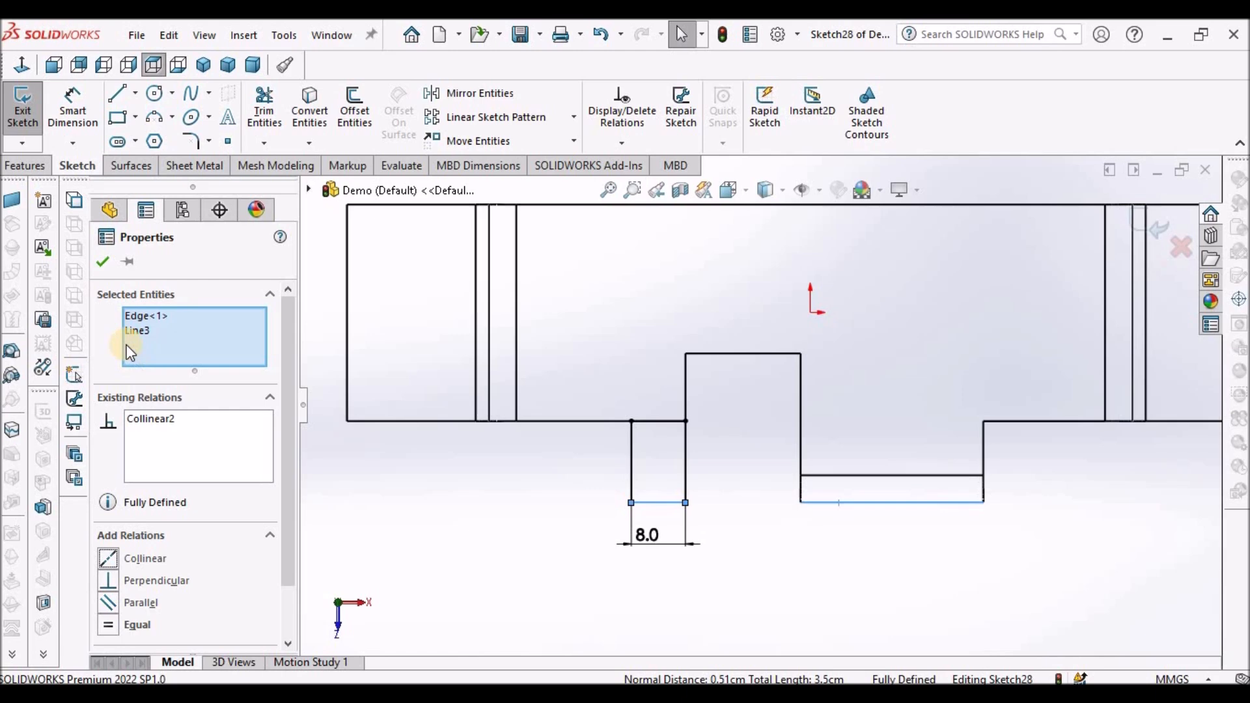
- Confirm the collinear relation and turn the rectangle sketch into a tab on the top face with Base Flange/Tab
click(104, 261)
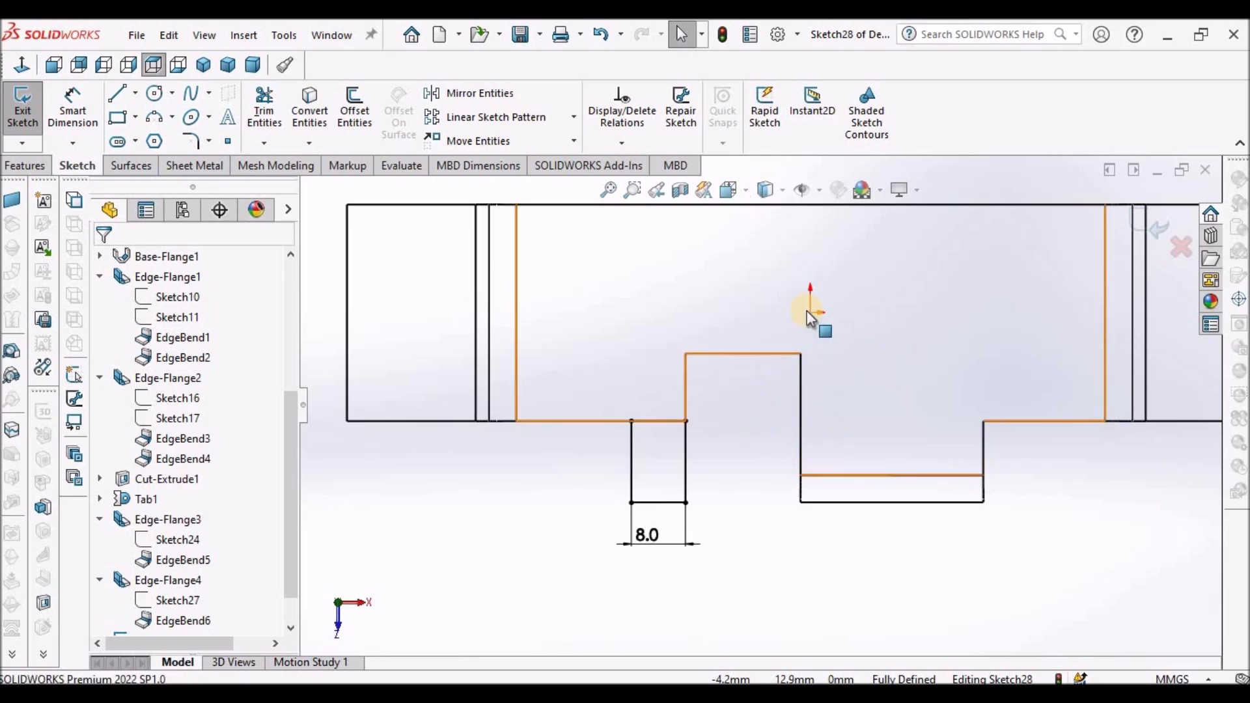
scroll(807, 311, up, 3)
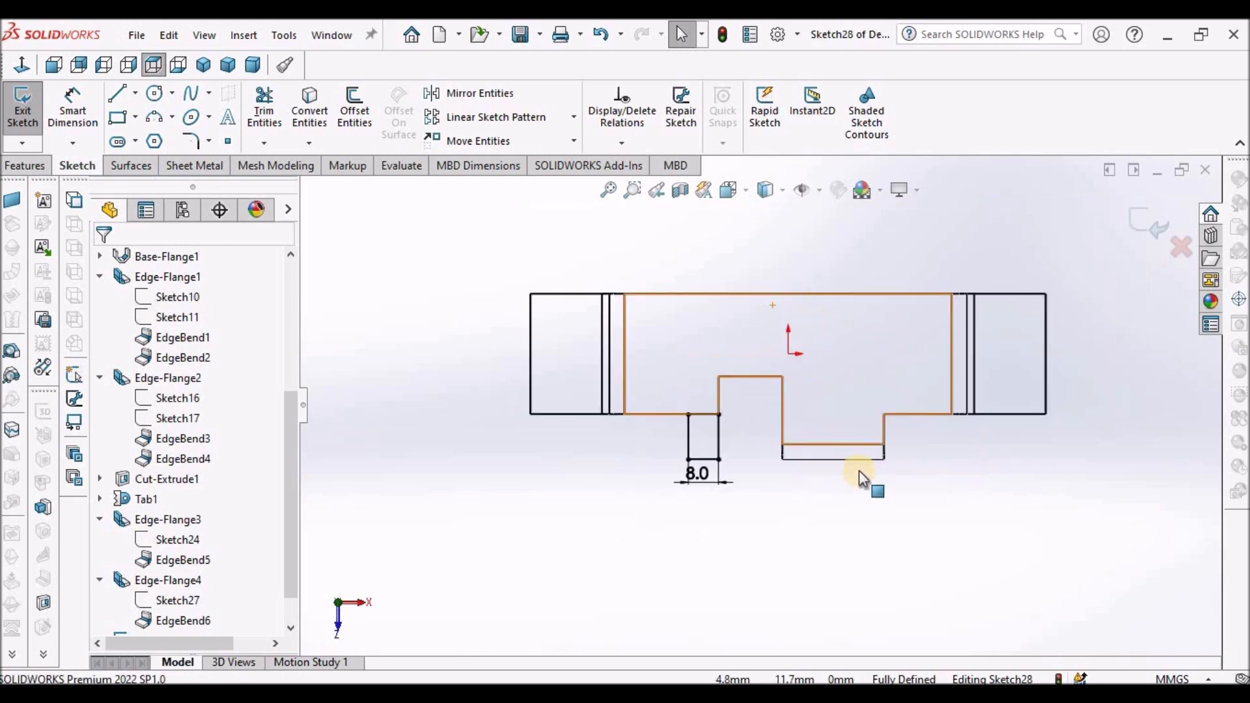
click(259, 62)
mouse_move(766, 190)
click(771, 212)
scroll(839, 254, down, 2)
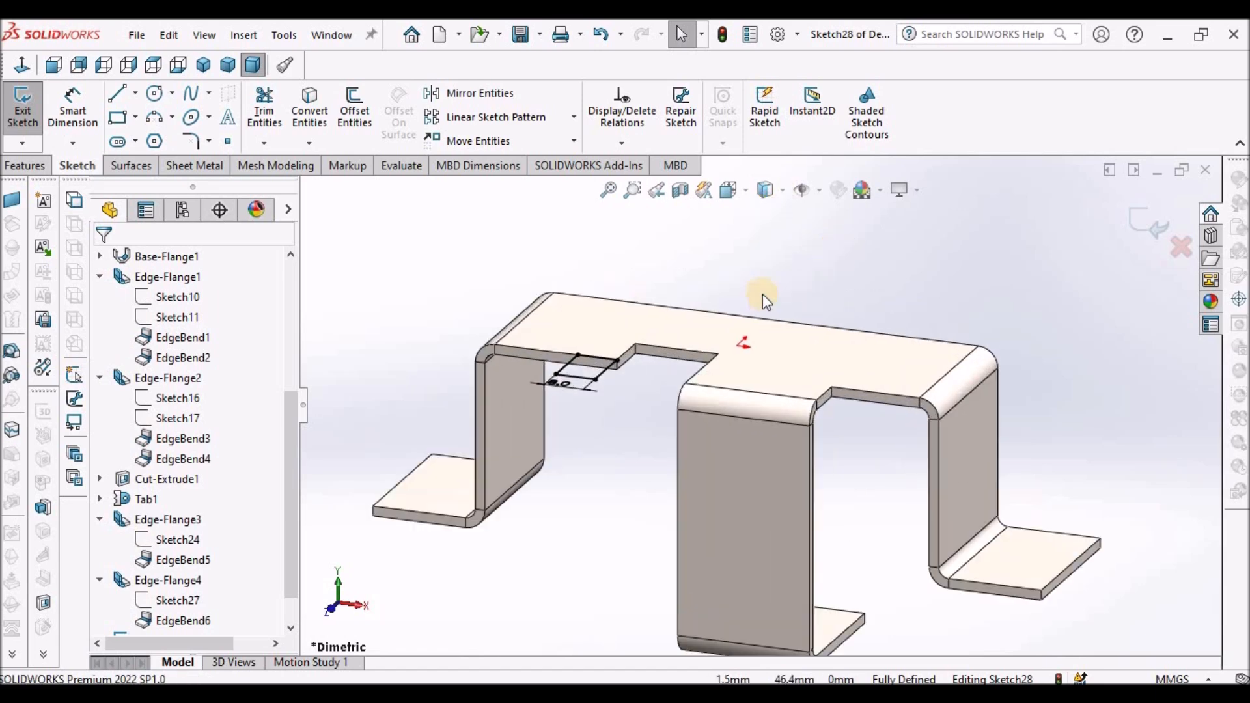
click(196, 166)
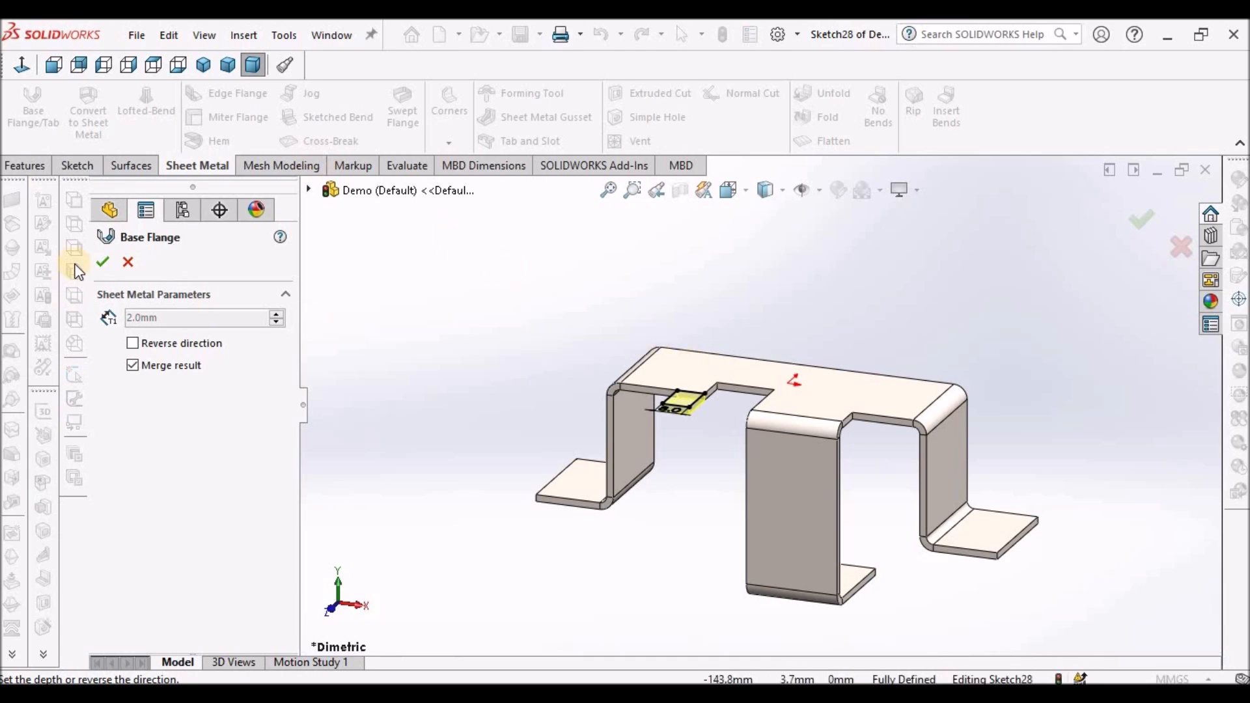
click(103, 261)
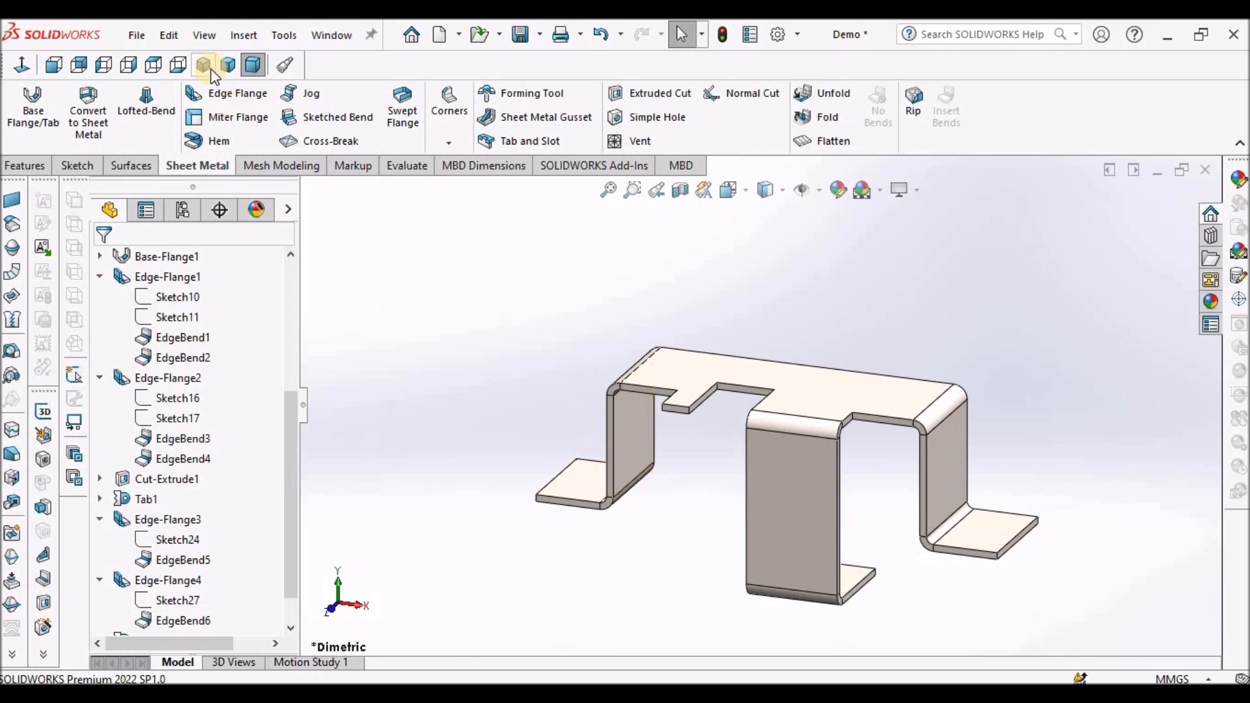
- Add an edge flange on the new tab's outer edge, bending downward with a 25 mm length
click(222, 93)
scroll(685, 383, up, 5)
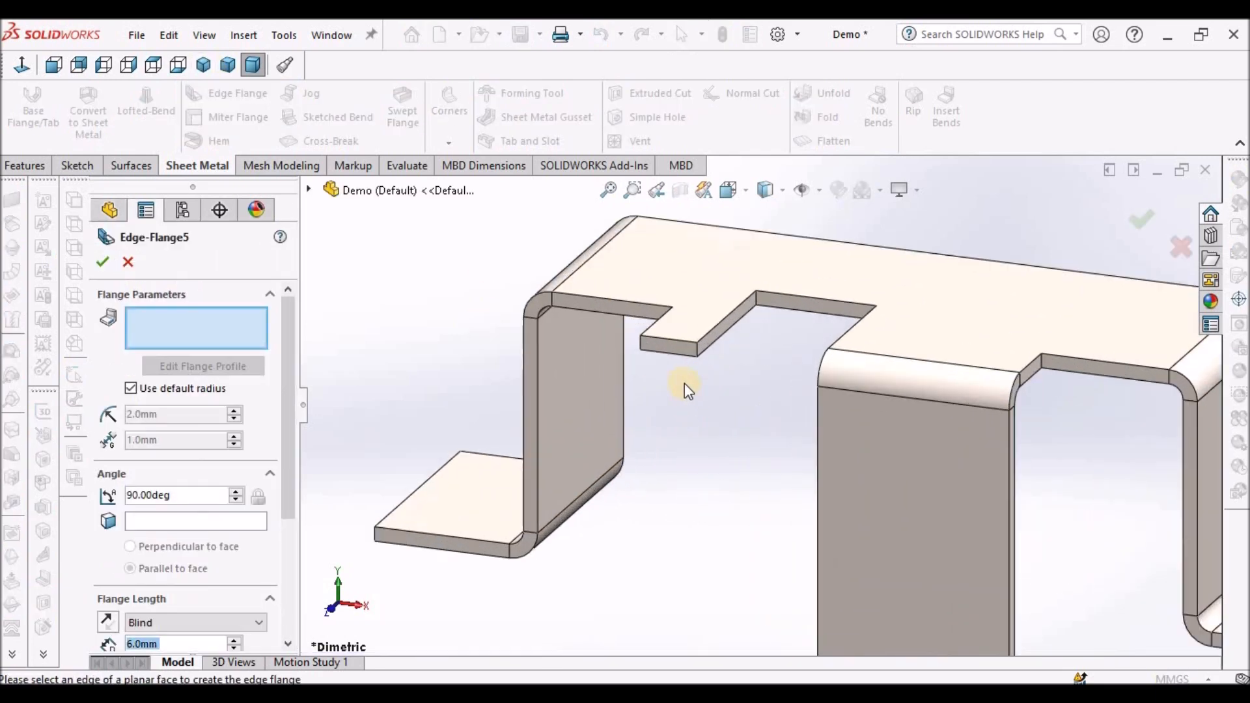
click(669, 345)
click(659, 550)
scroll(627, 341, down, 4)
scroll(725, 412, up, 2)
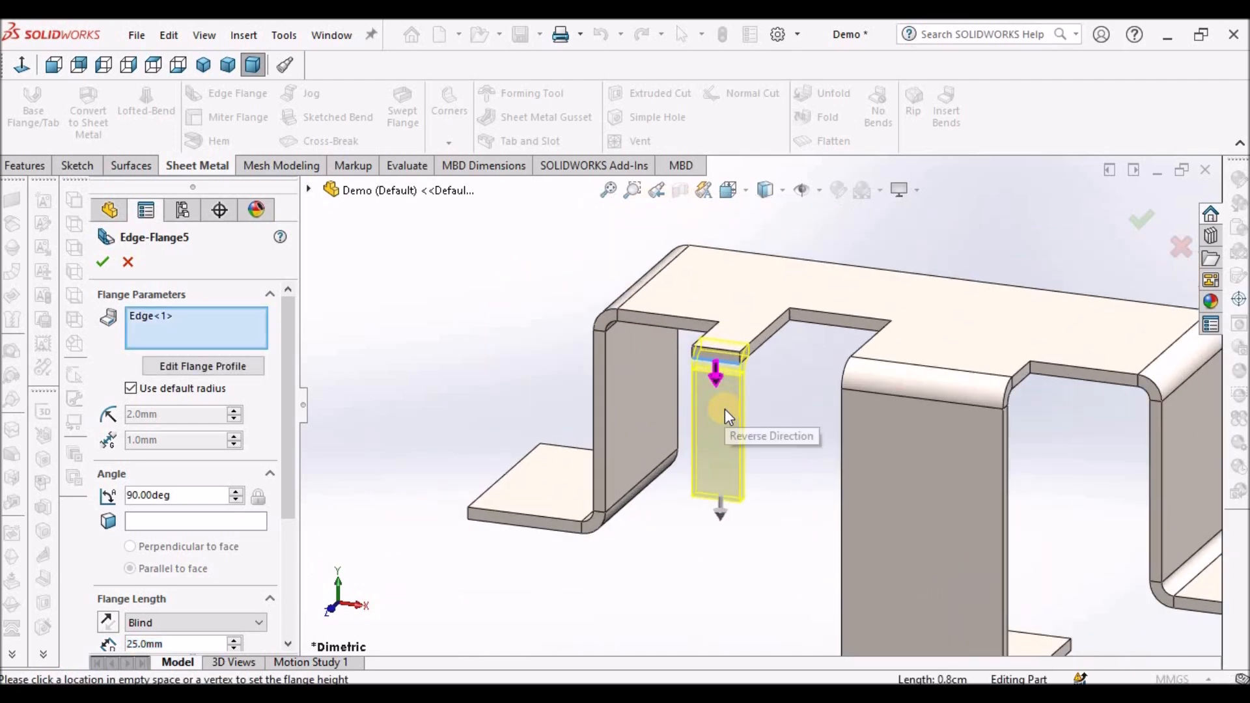
drag(287, 485, 285, 589)
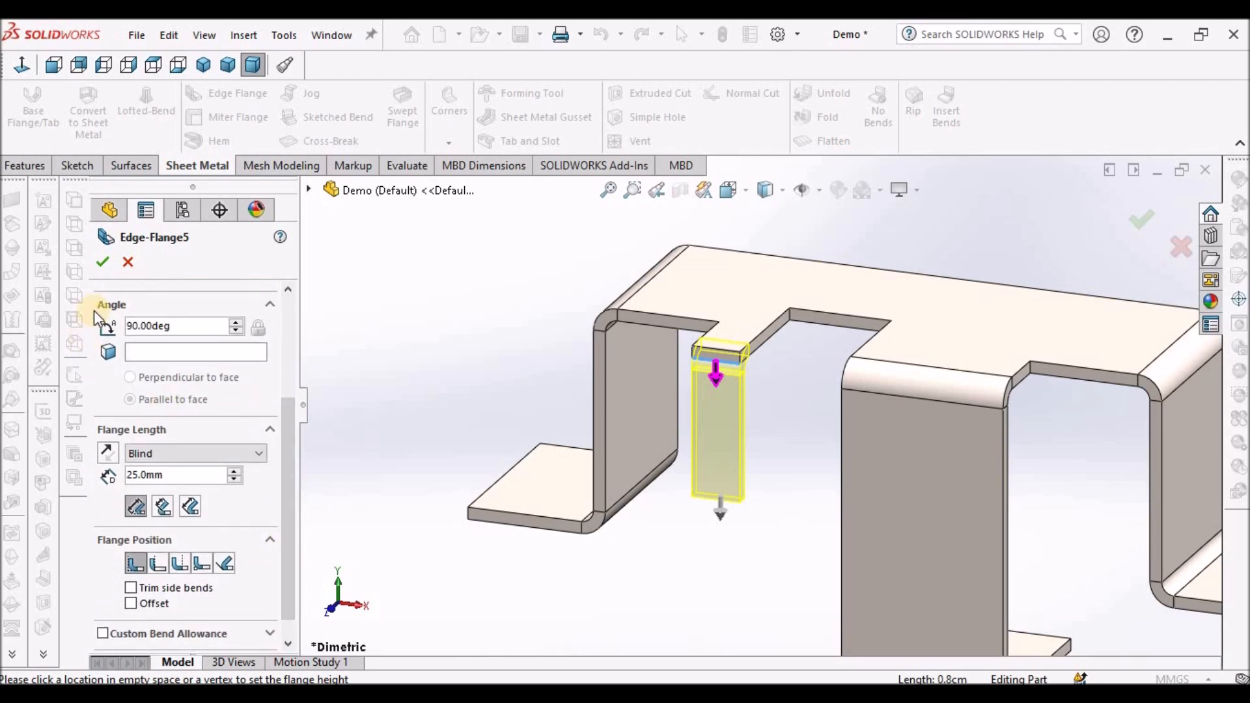
click(104, 263)
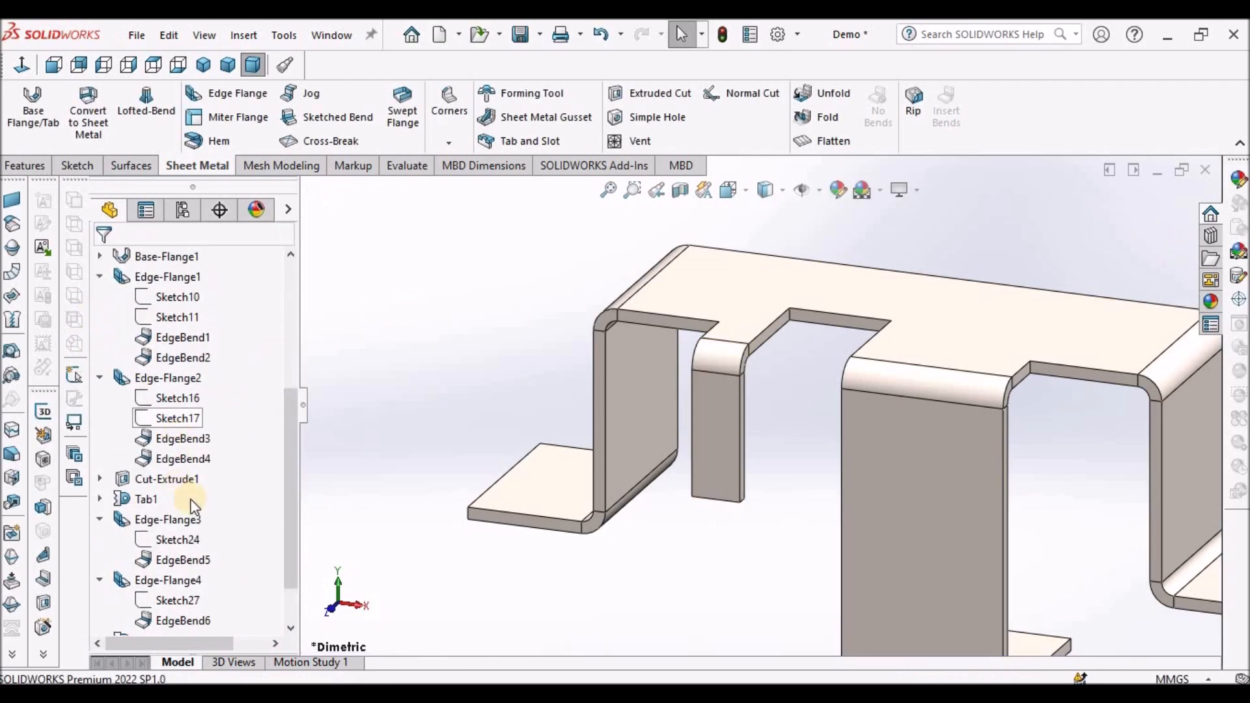
- Edit Edge-Flange5's profile sketch and set the flange height to 19 mm
drag(294, 557, 297, 617)
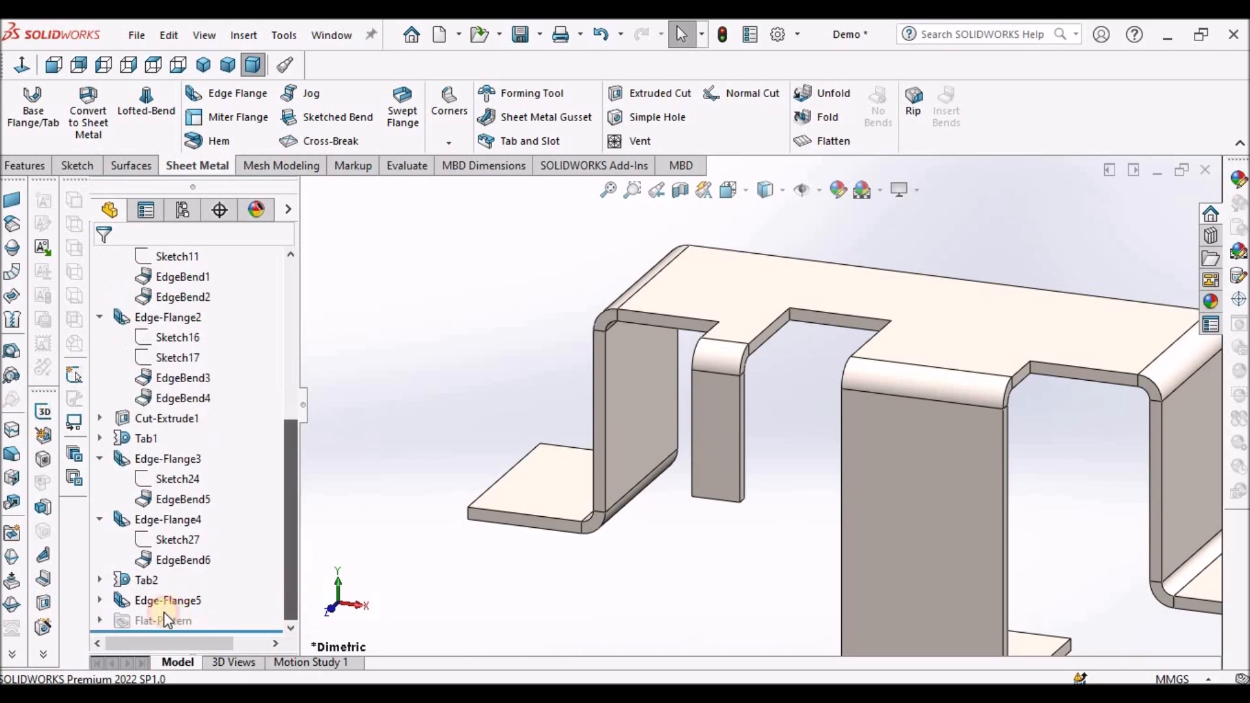
click(100, 600)
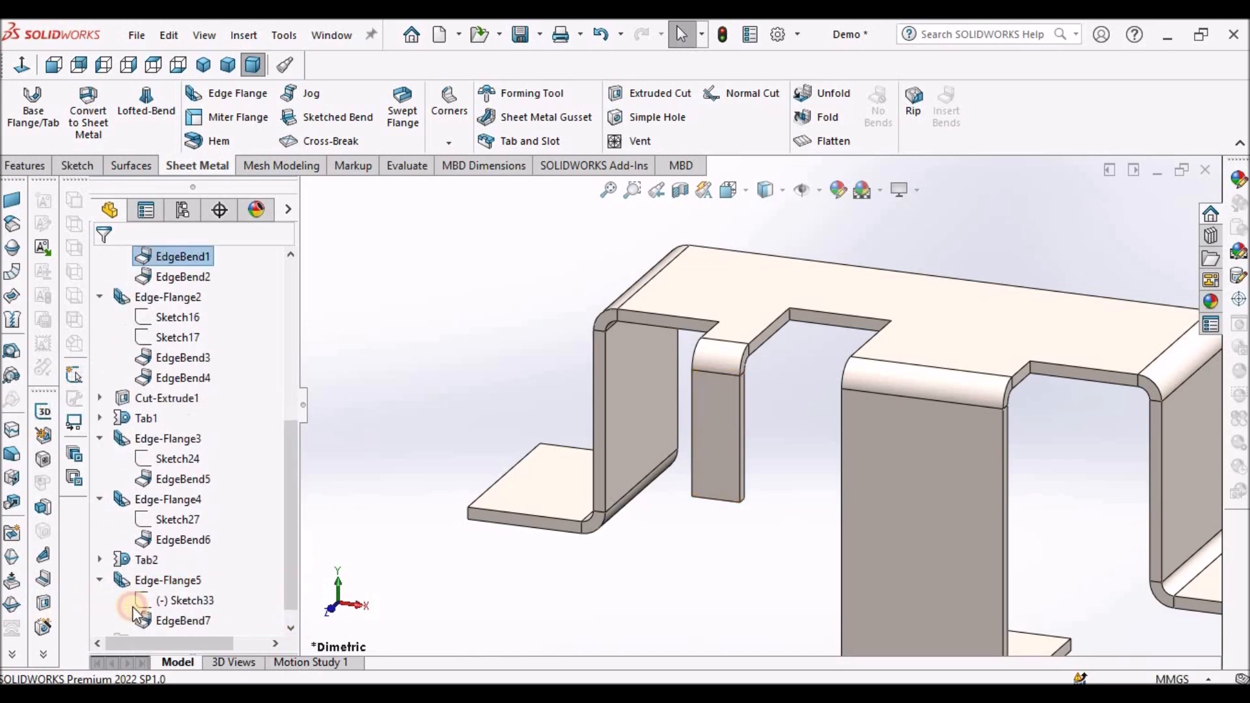
right_click(185, 600)
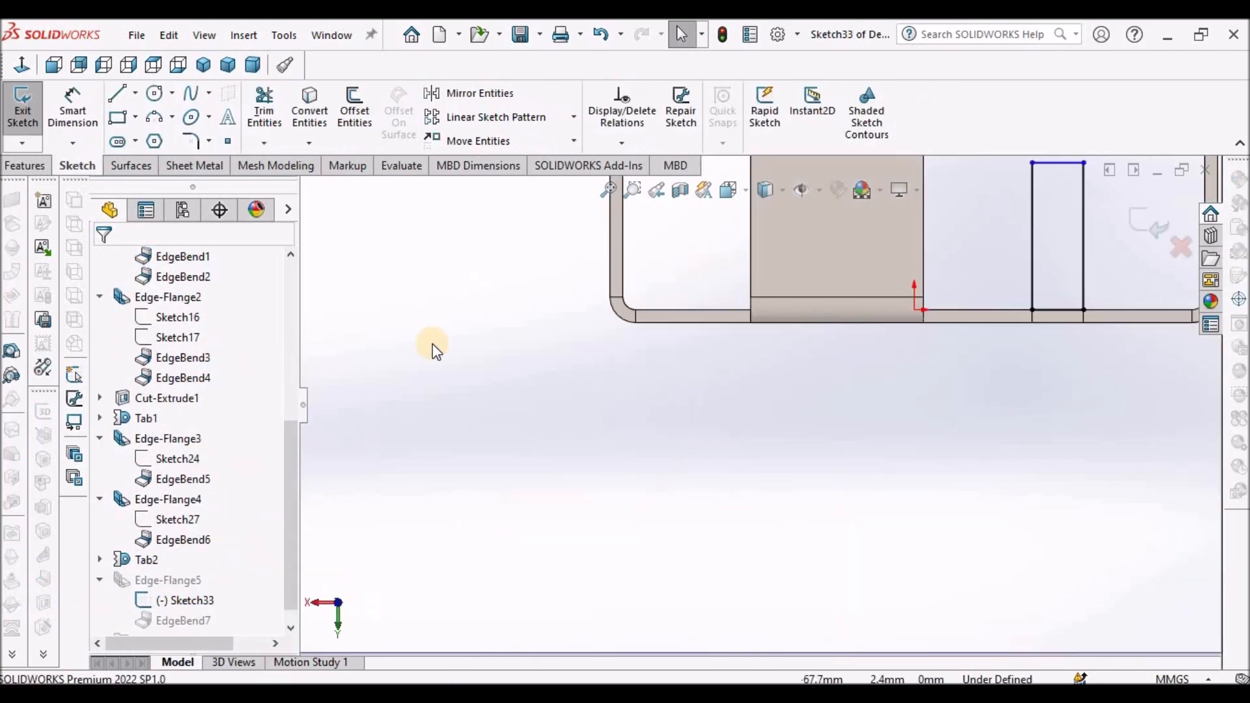
scroll(856, 342, down, 3)
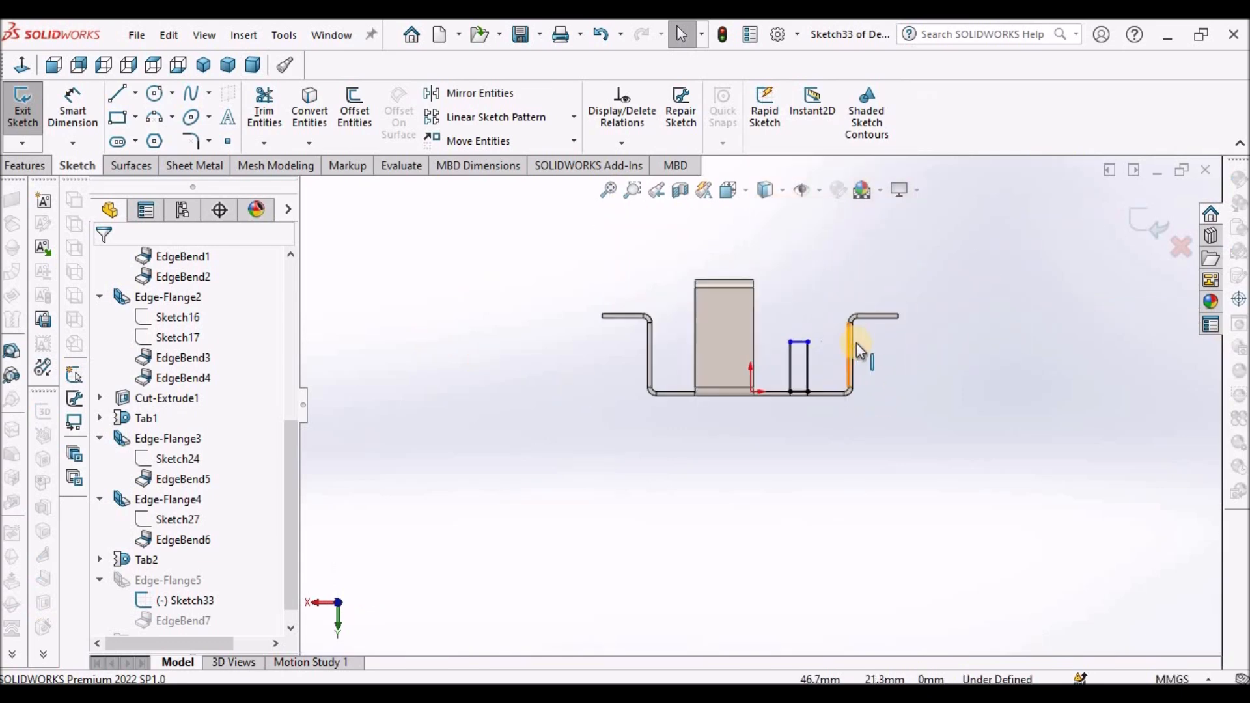
click(73, 111)
scroll(717, 388, down, 3)
click(779, 477)
click(819, 311)
click(742, 370)
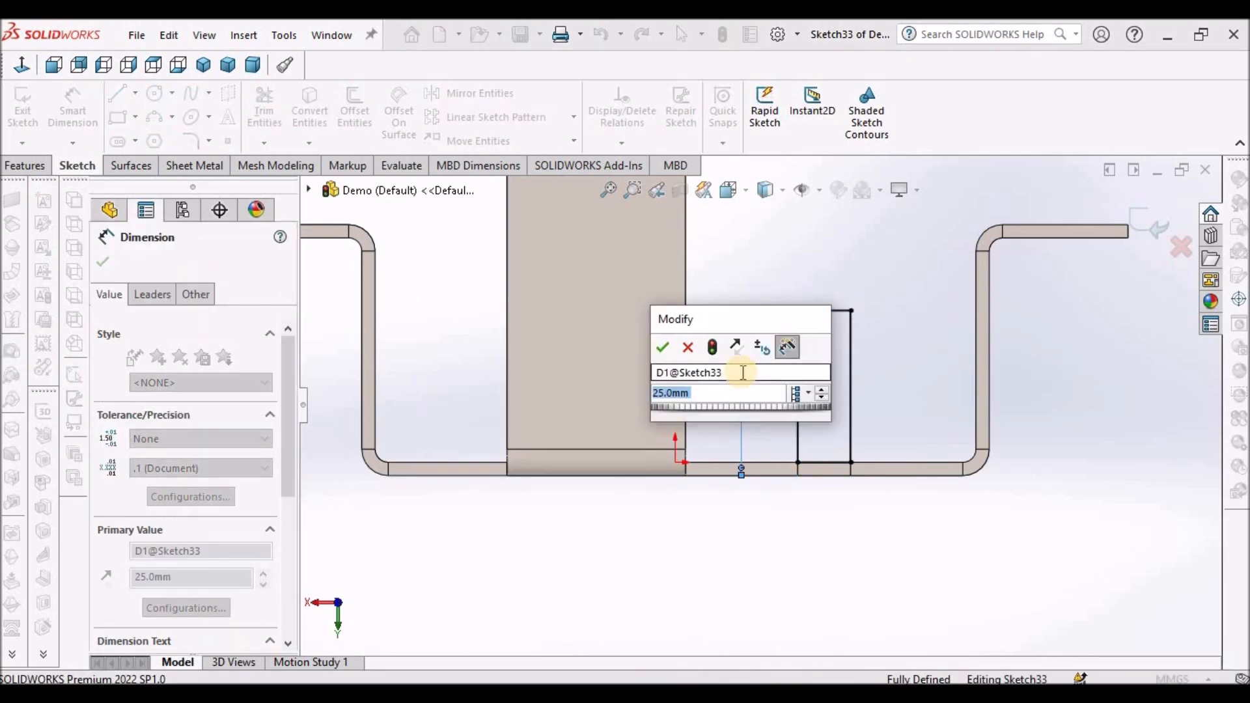
text(19)
key(Return)
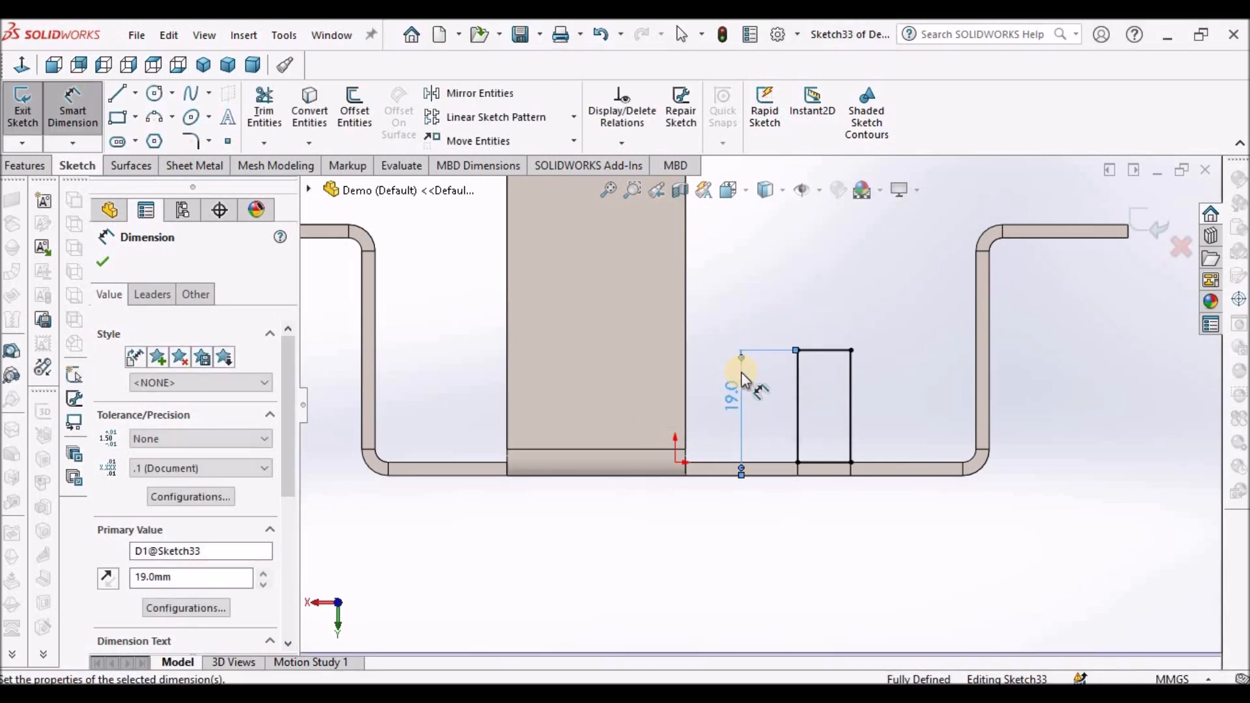
click(1151, 224)
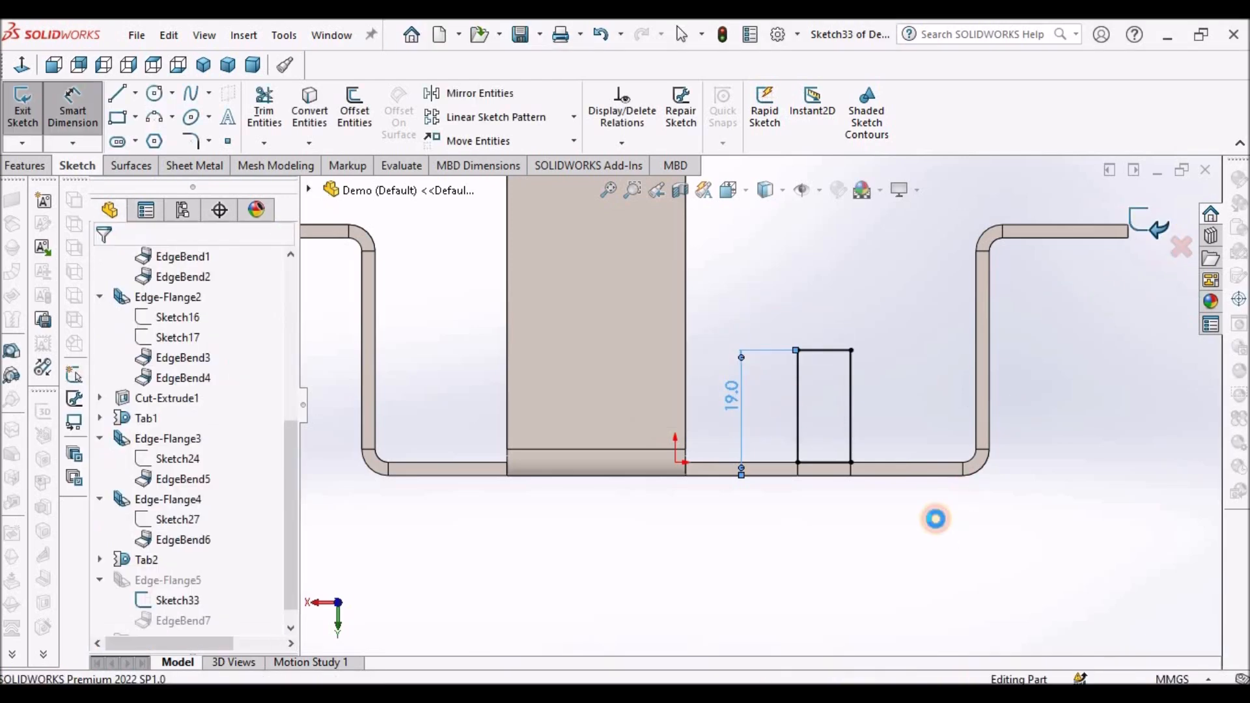
- Unfold all bends of the part, keeping the top face as the fixed face
click(253, 65)
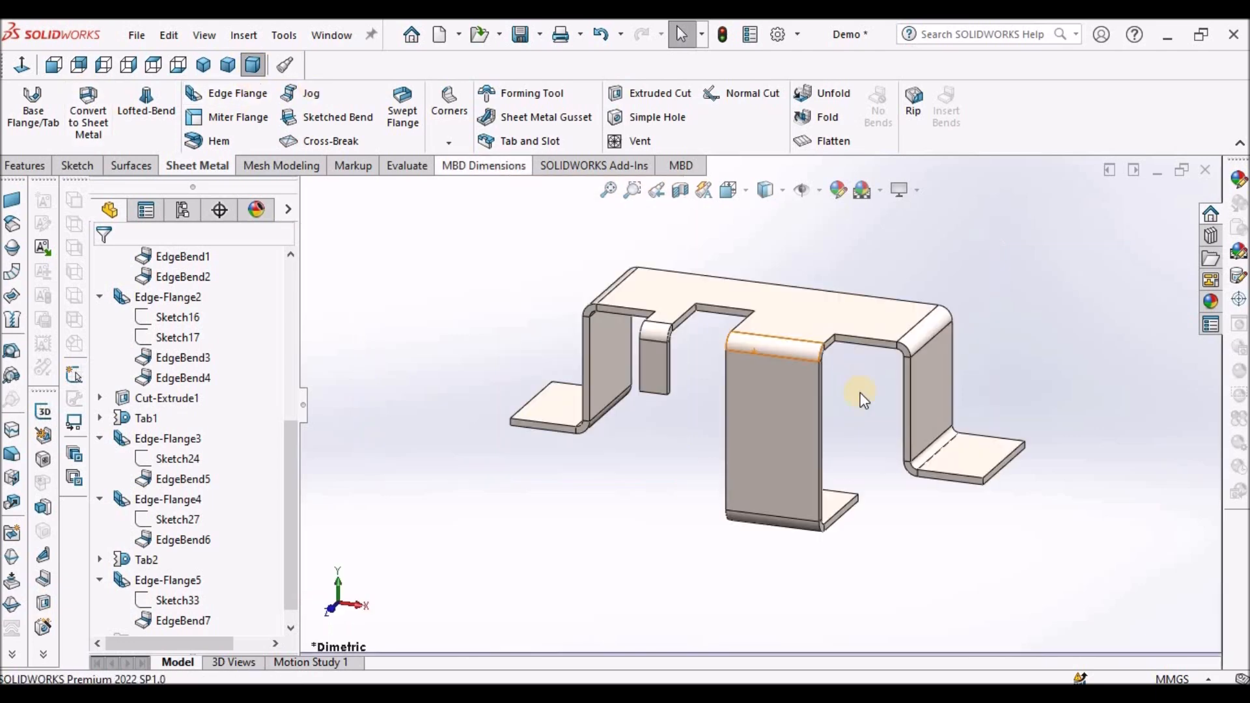
click(833, 93)
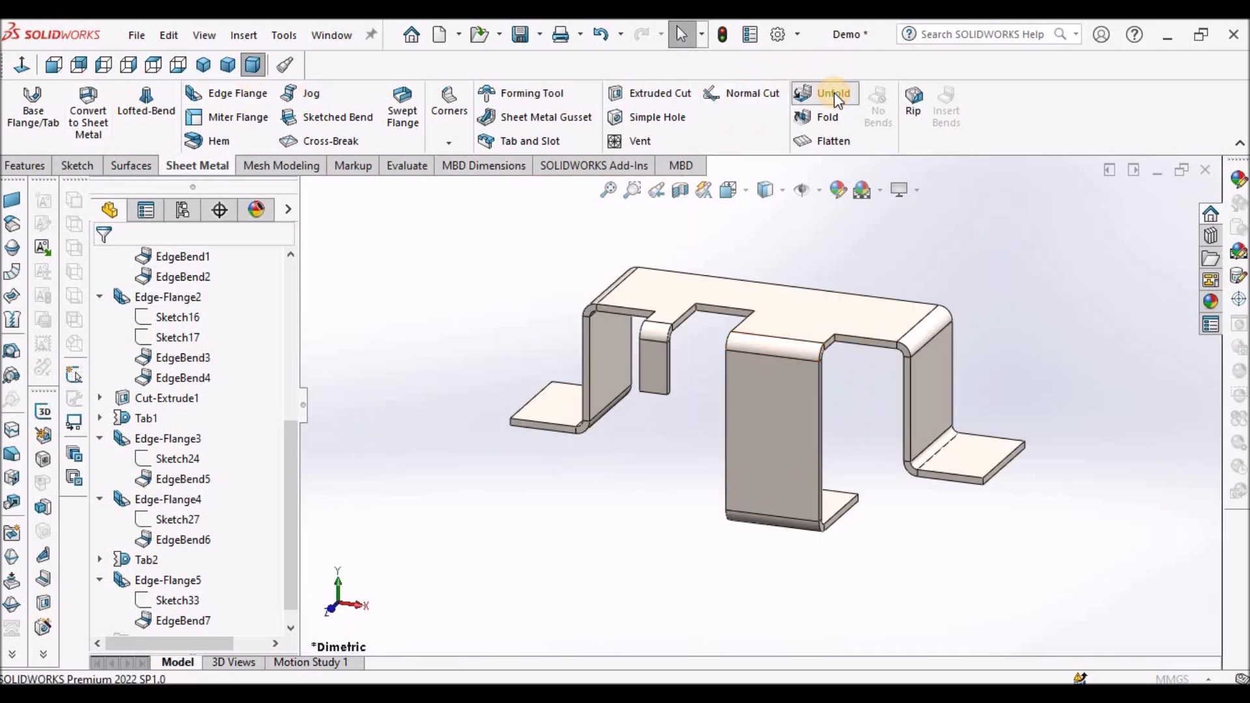
click(791, 319)
click(215, 427)
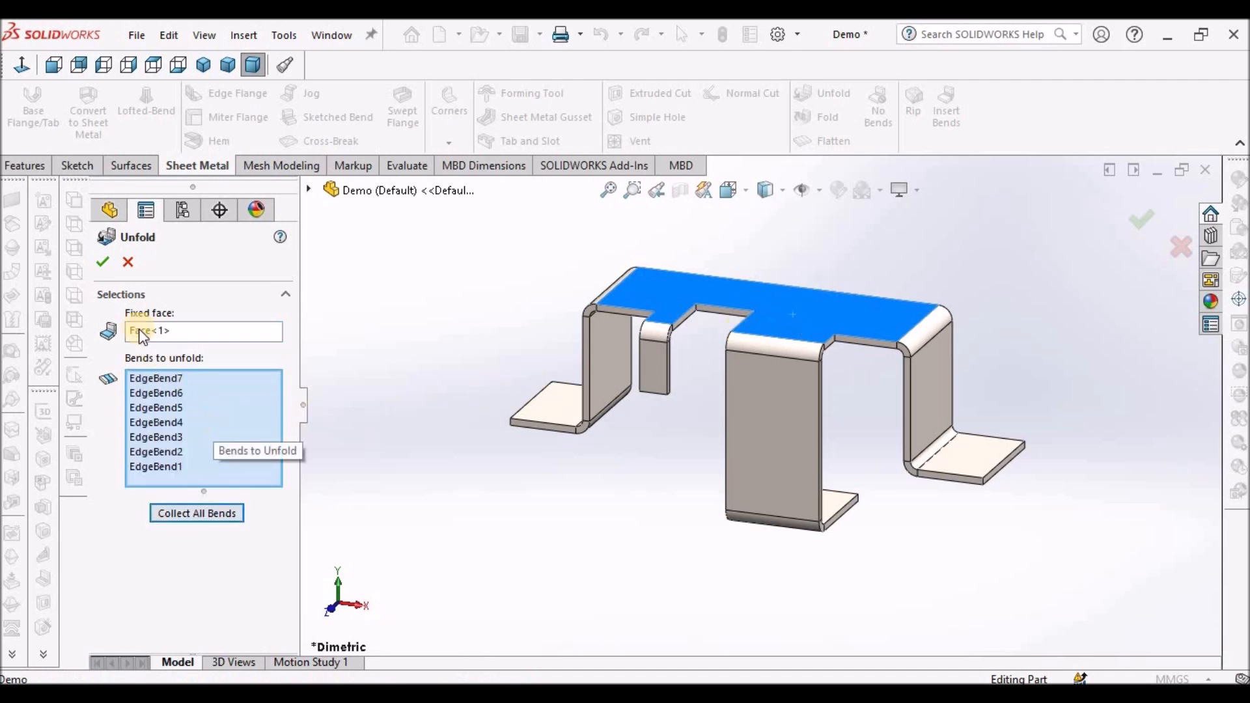
click(102, 262)
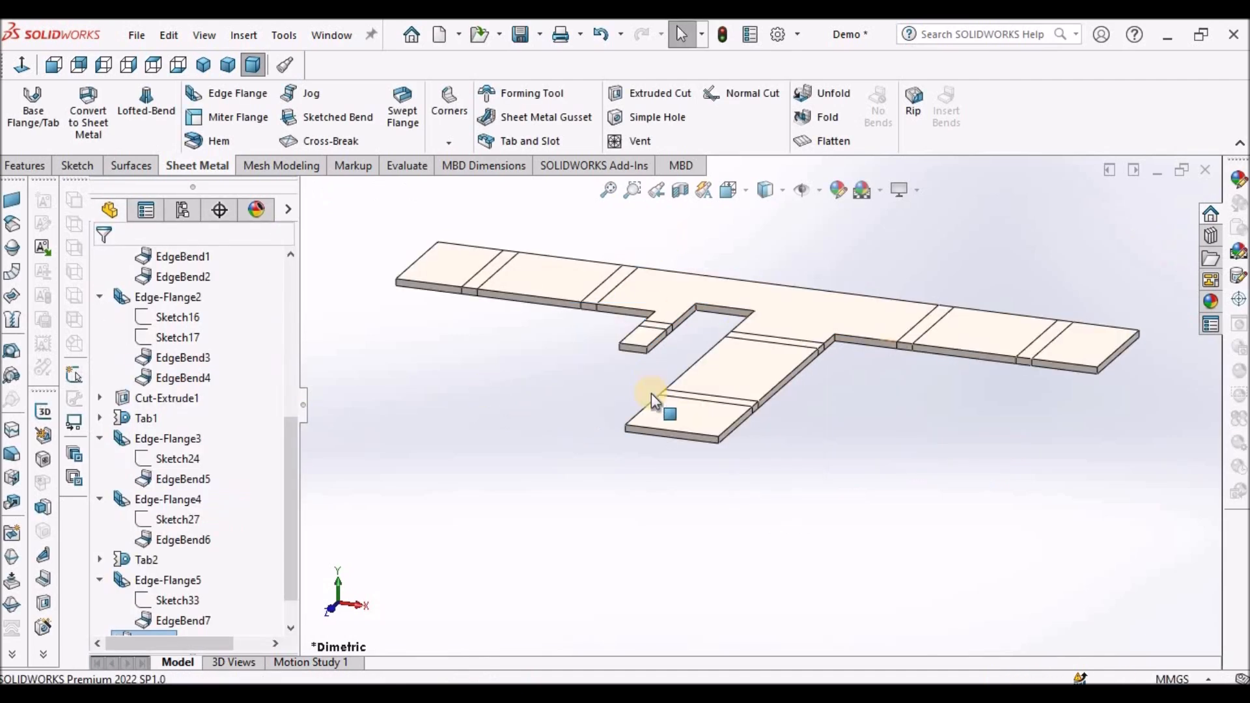
- Start a sketch on the unfolded central face and draw a narrow rectangle along the left side of the lower strip
scroll(811, 349, down, 2)
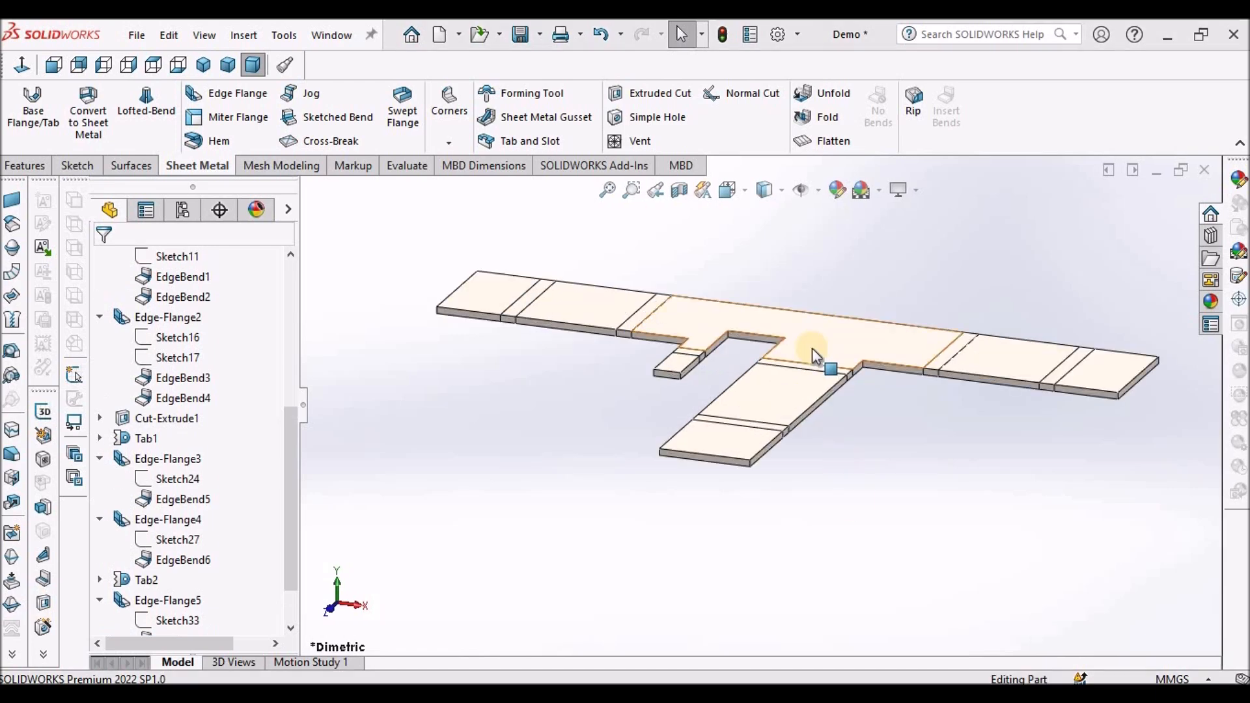
click(811, 350)
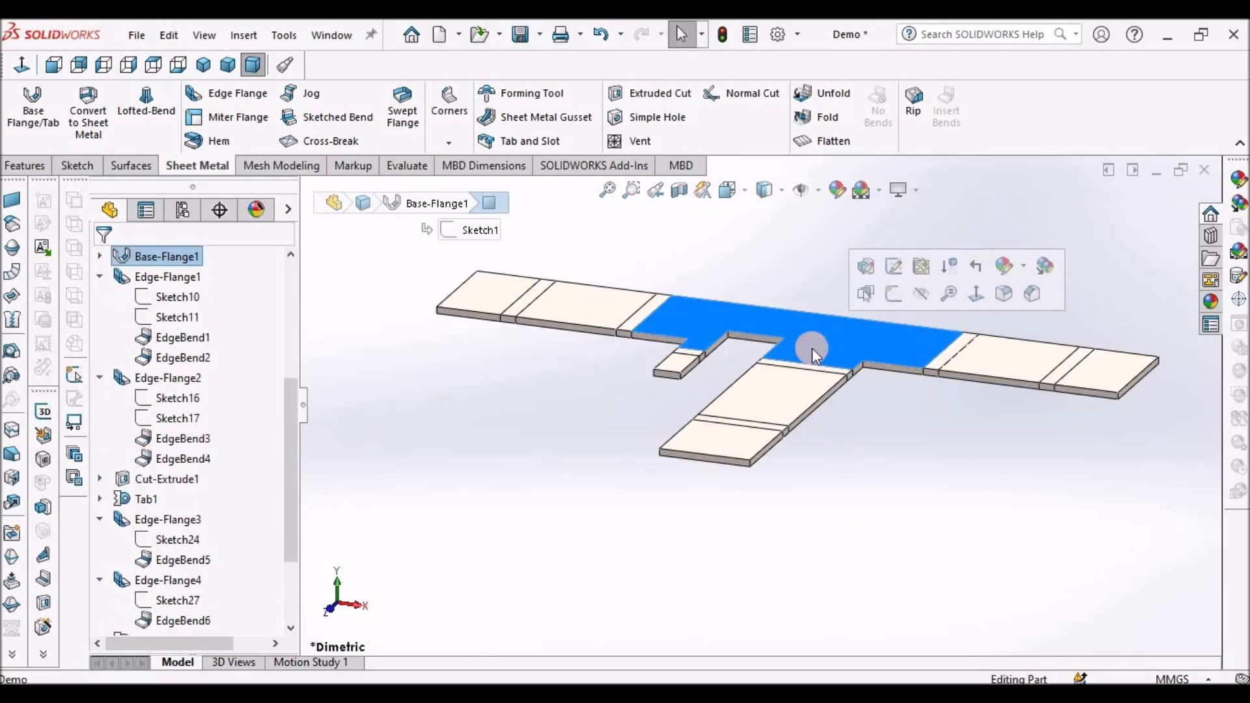
click(76, 165)
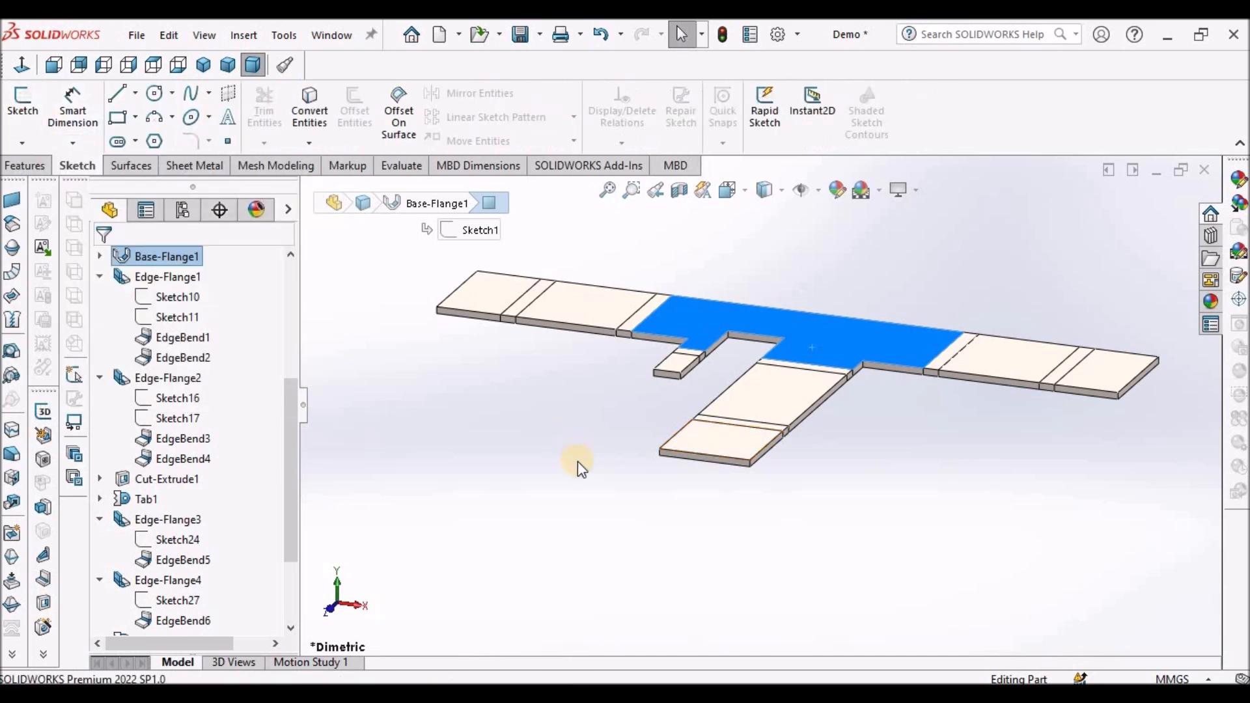
click(18, 103)
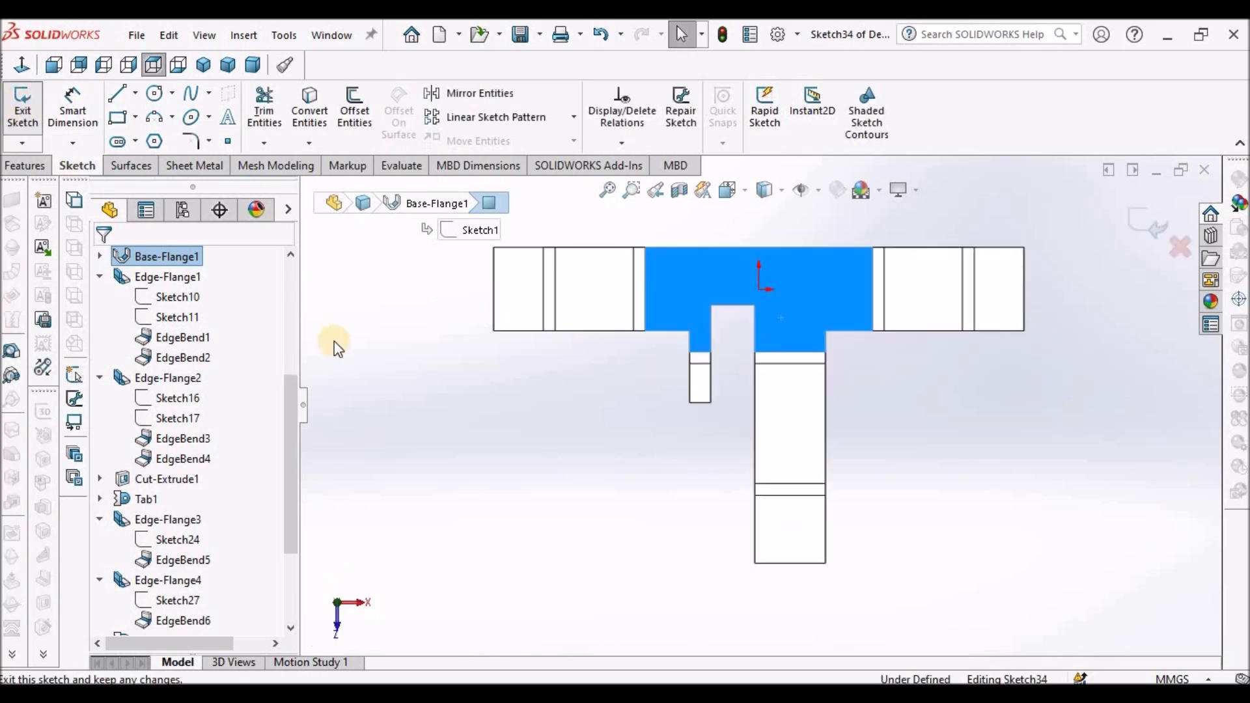
click(118, 120)
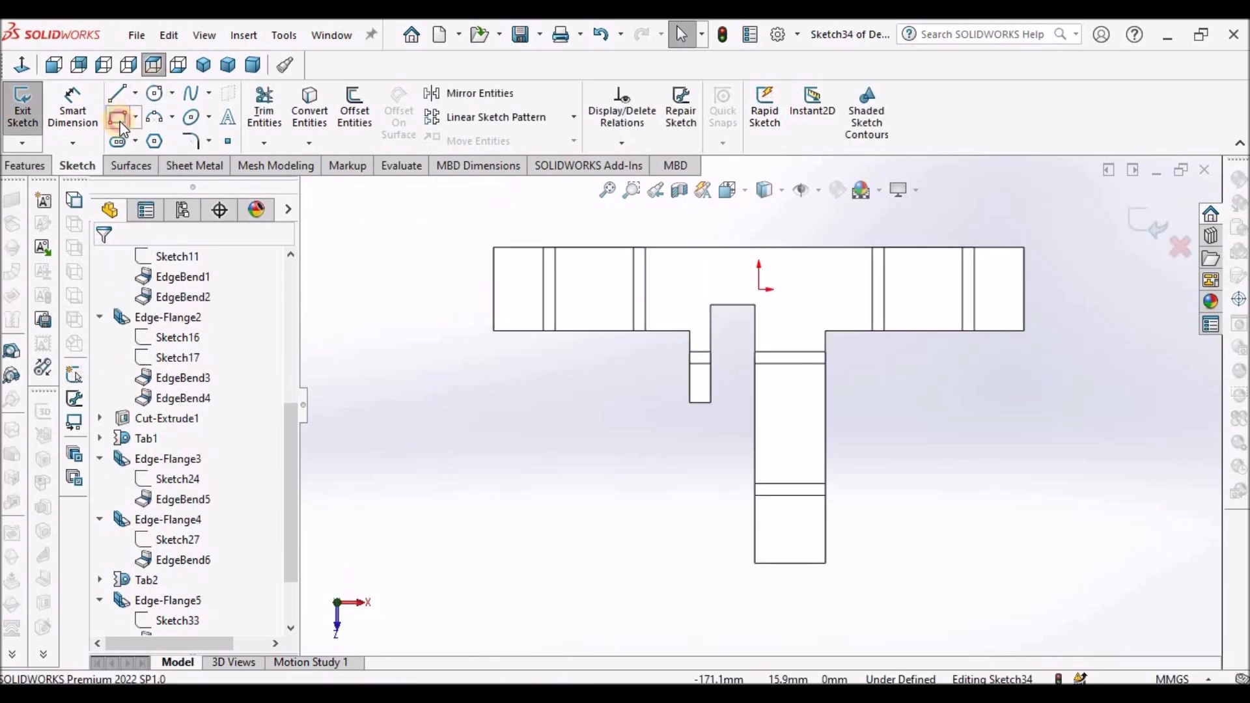
click(755, 564)
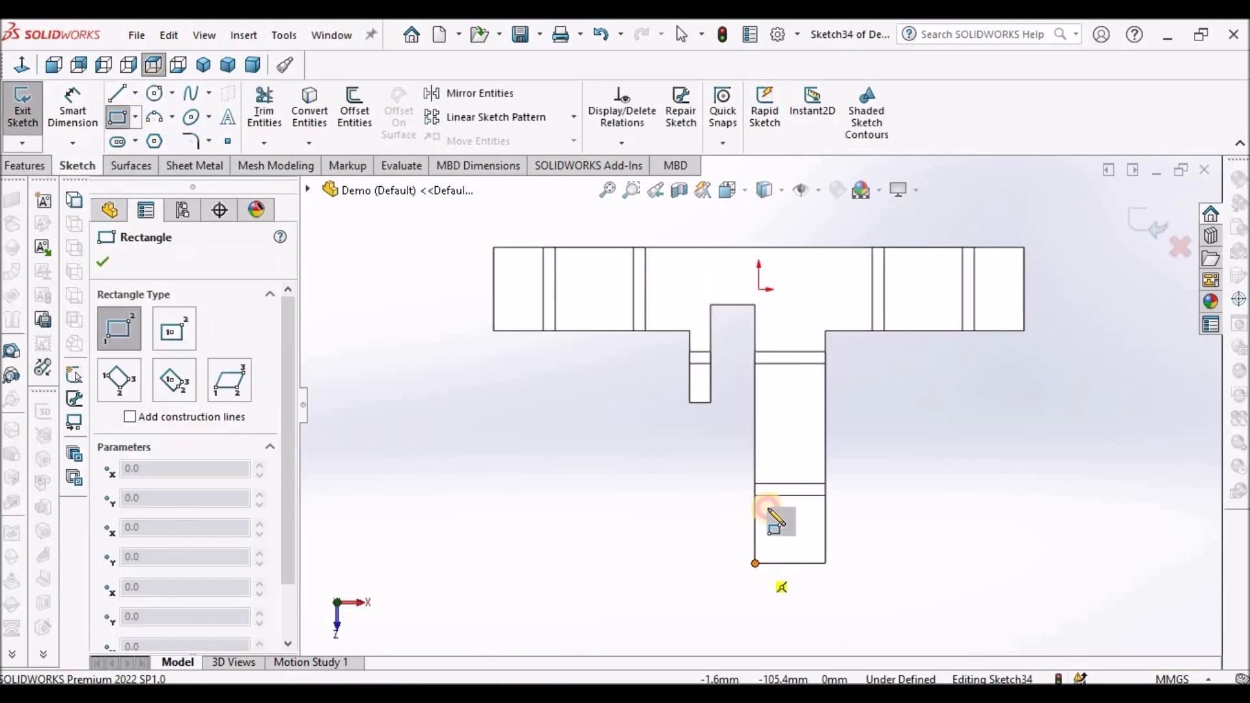
click(790, 408)
right_click(639, 433)
click(650, 446)
- Dimension the rectangle's top 28 mm below the flat pattern's upper right edge
click(73, 108)
click(913, 332)
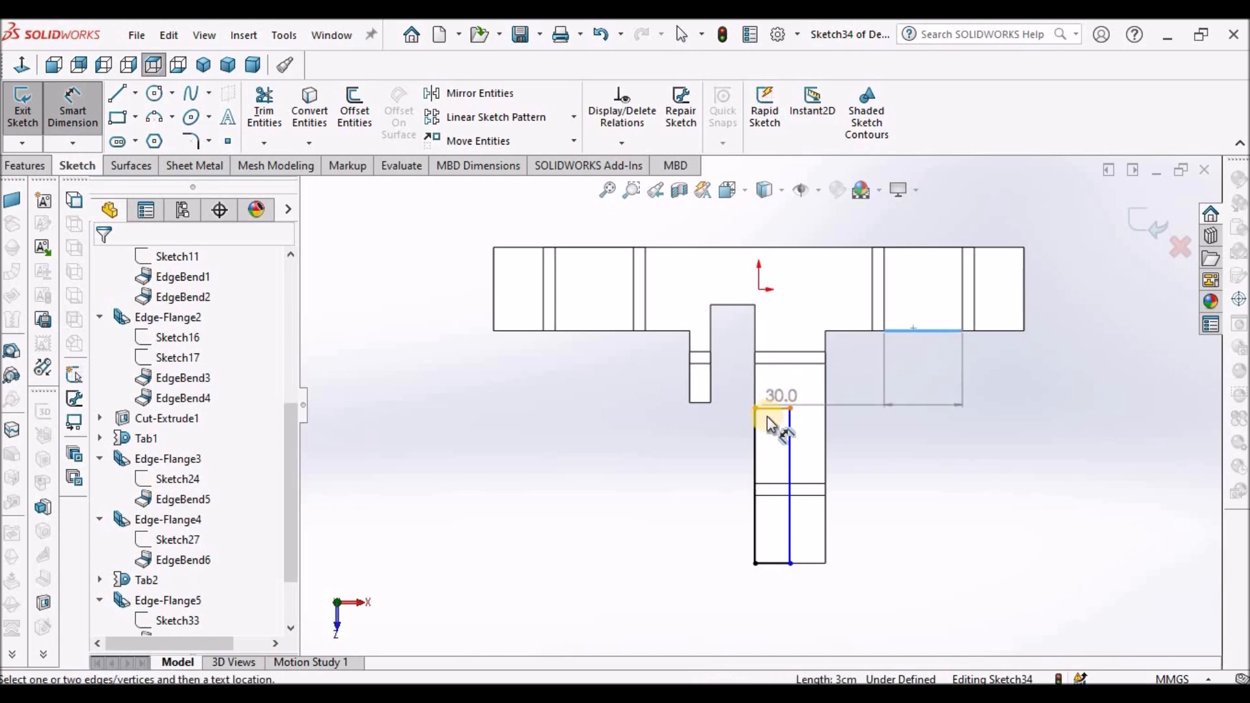
click(773, 408)
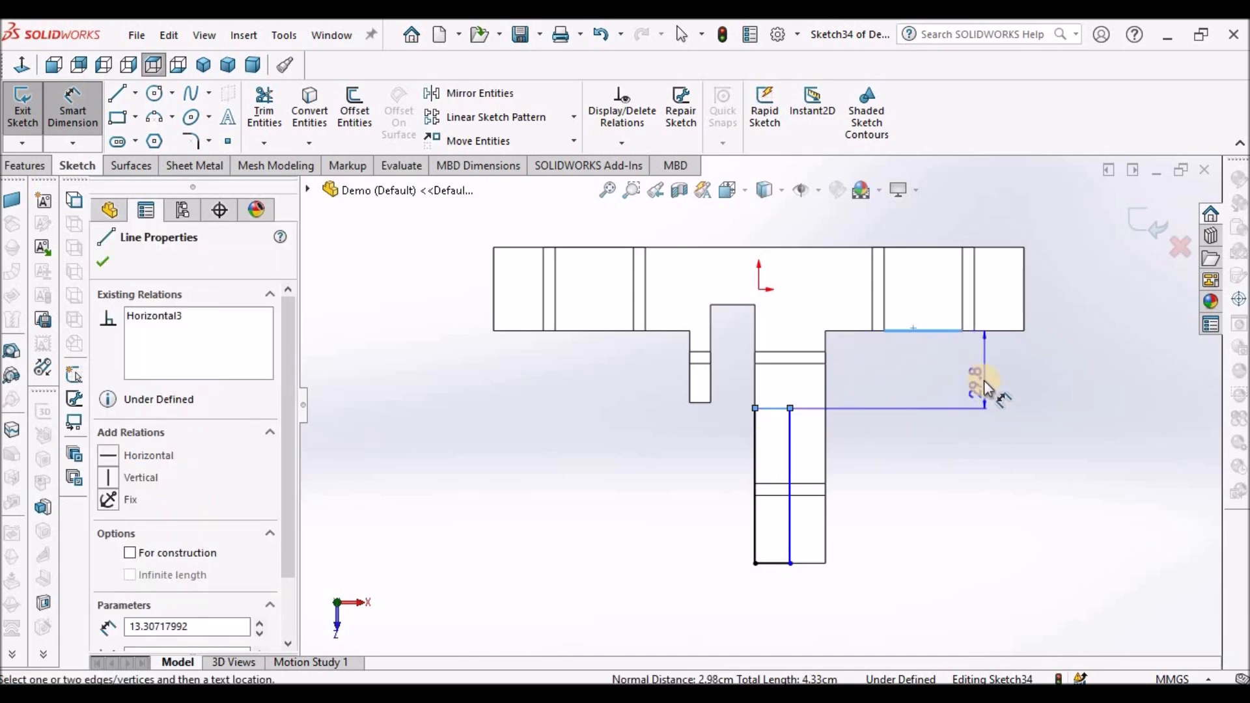
click(980, 374)
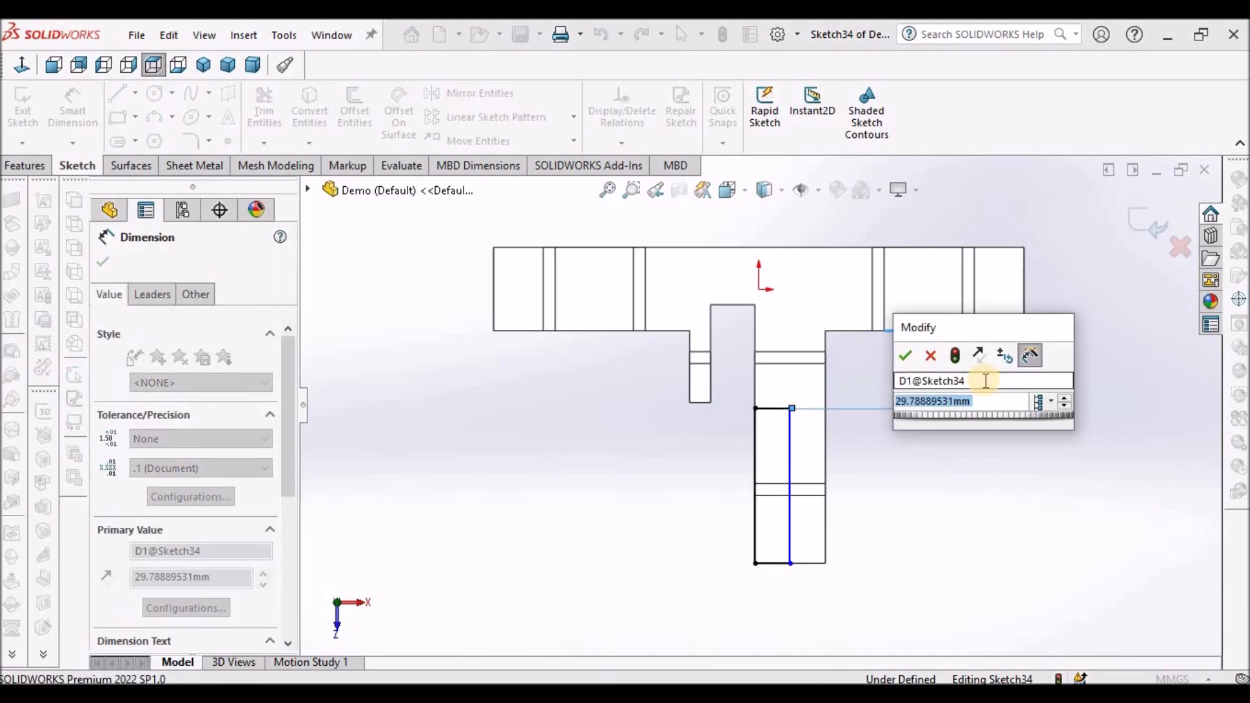
text(28)
key(Return)
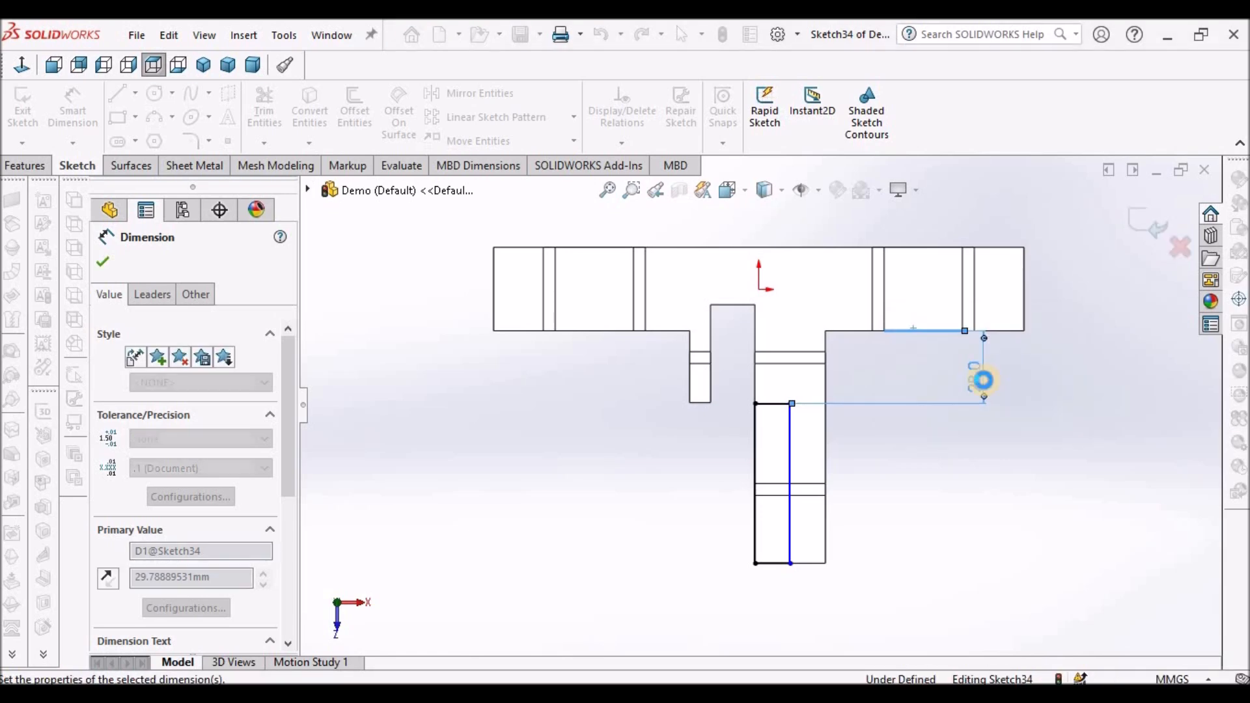
- Dimension the rectangle's right line 19 mm from the strip's right edge and exit the sketch
click(1013, 533)
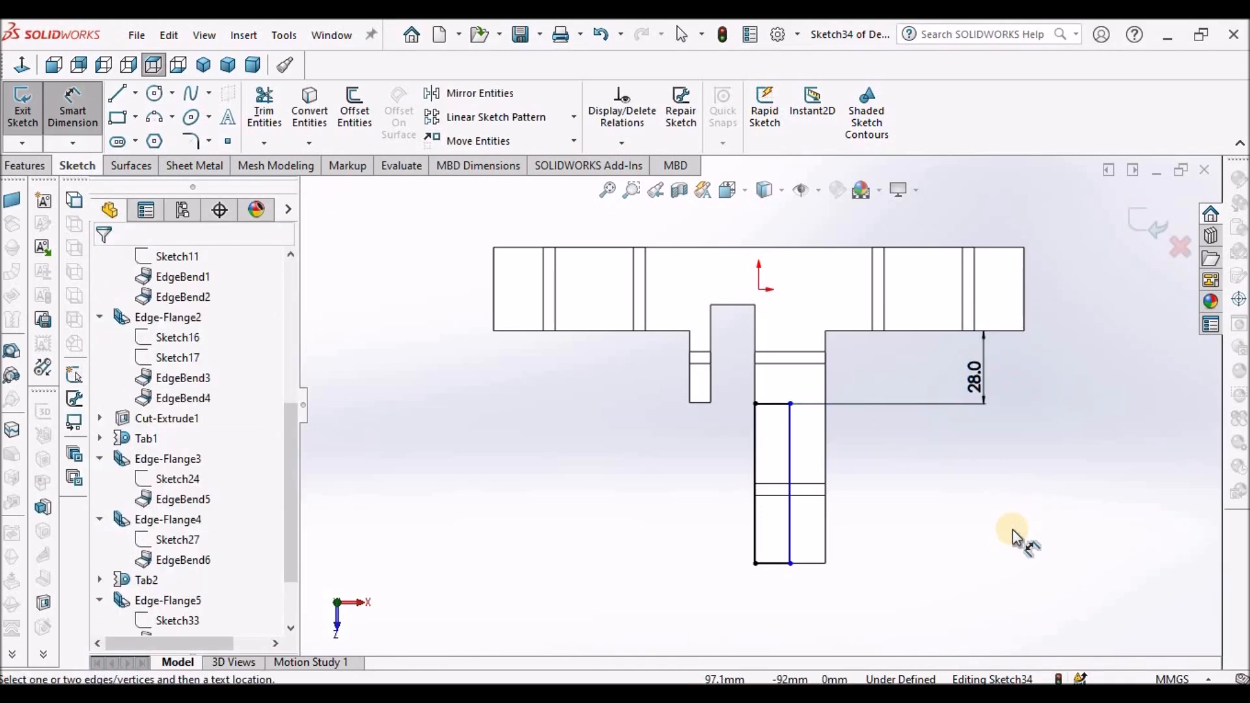
click(825, 454)
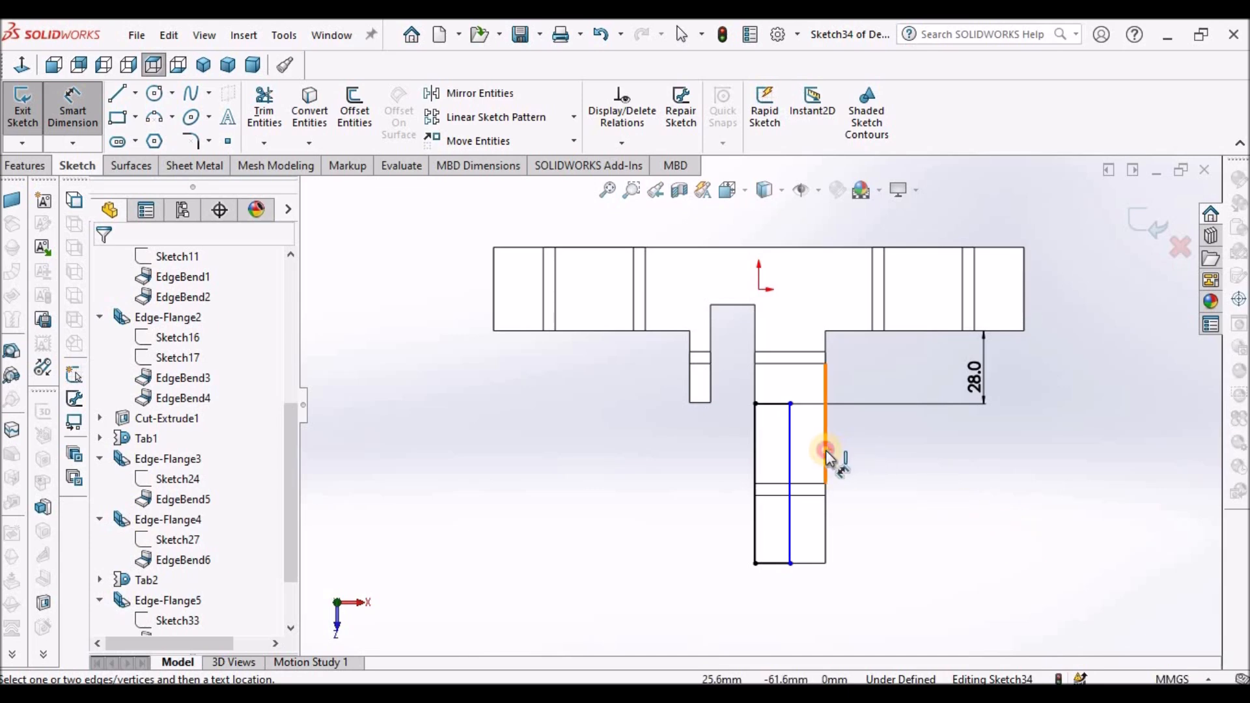
click(790, 459)
click(900, 472)
text(19)
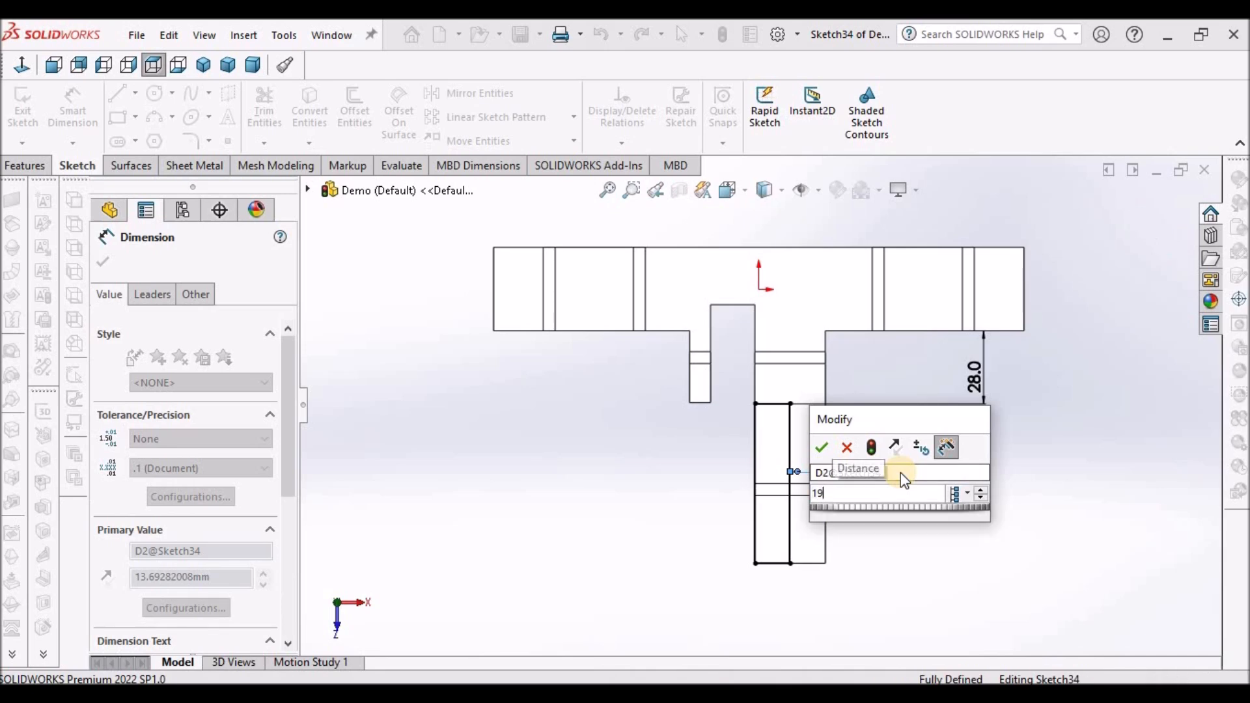
key(Return)
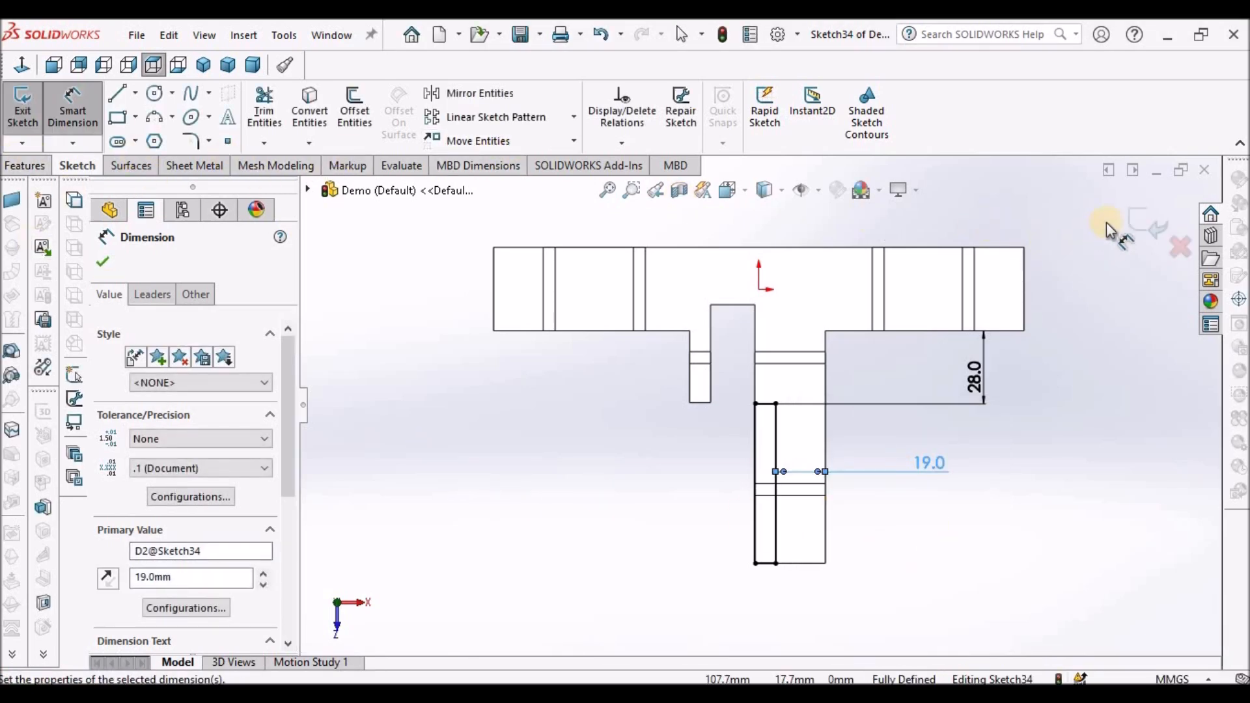
click(1077, 250)
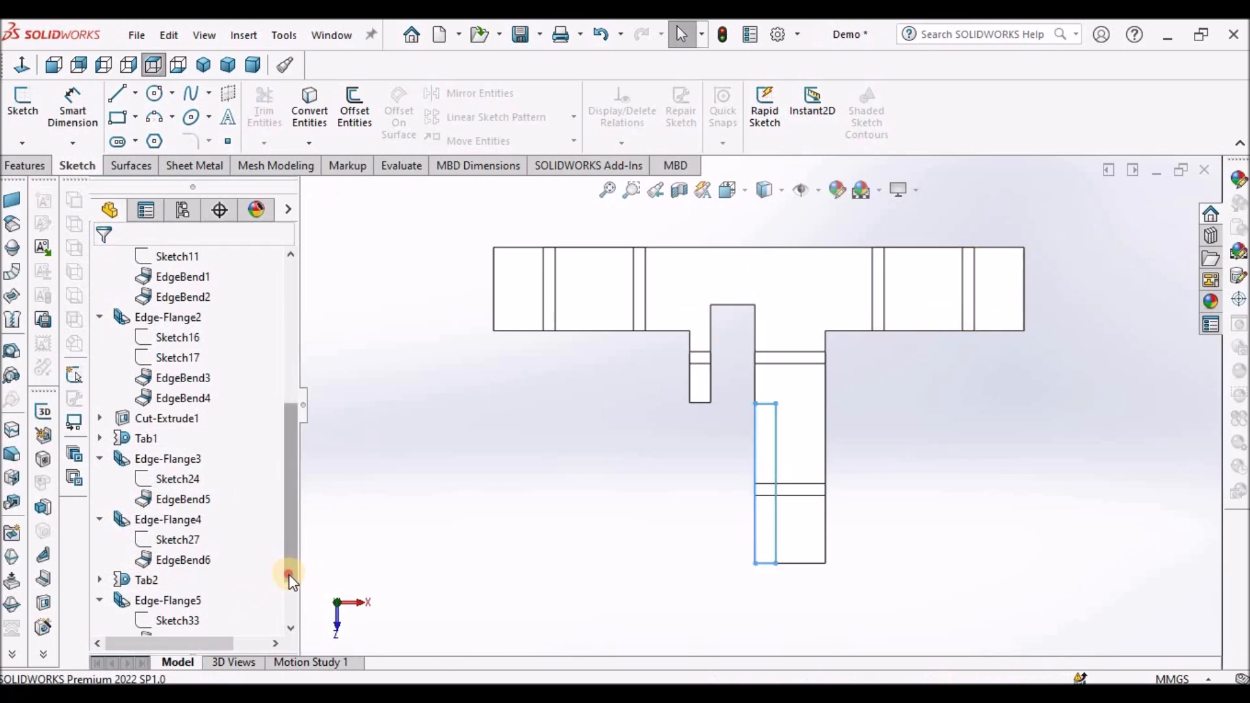
- Cut the selected rectangle sketch through the flat pattern with Extruded Cut, linked to the sheet thickness
drag(290, 578, 290, 618)
click(177, 599)
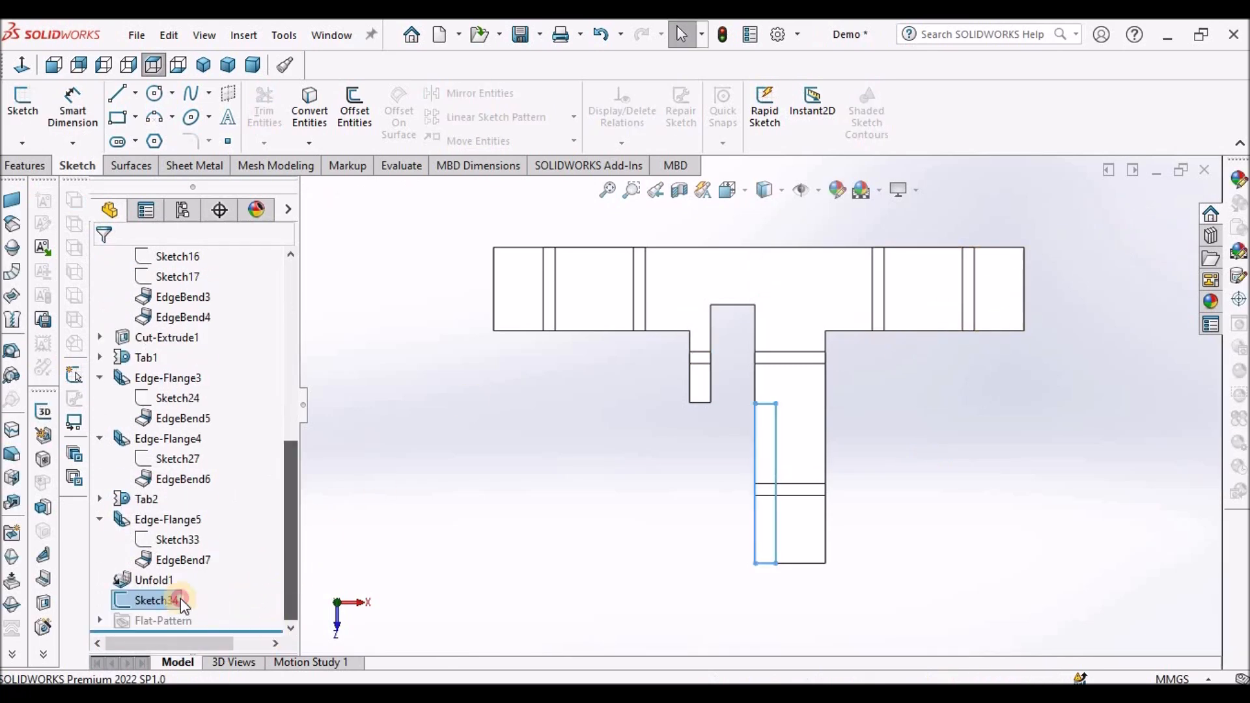
click(195, 170)
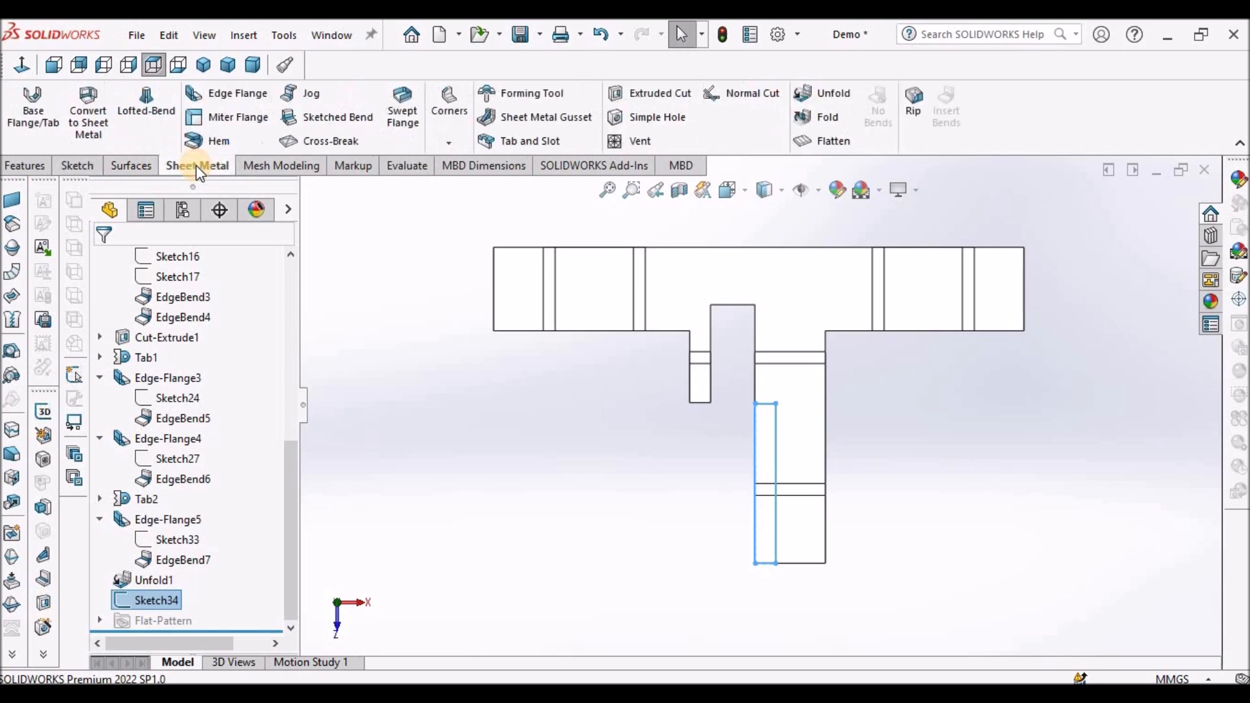
click(671, 94)
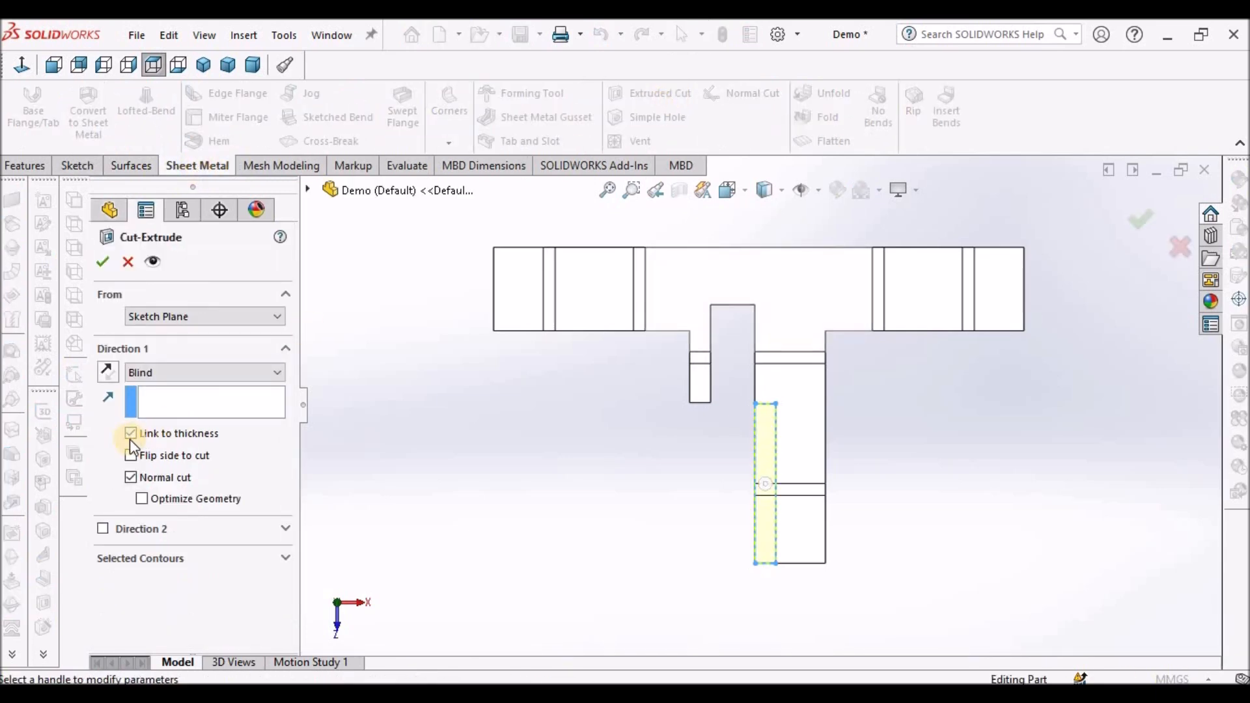
click(114, 263)
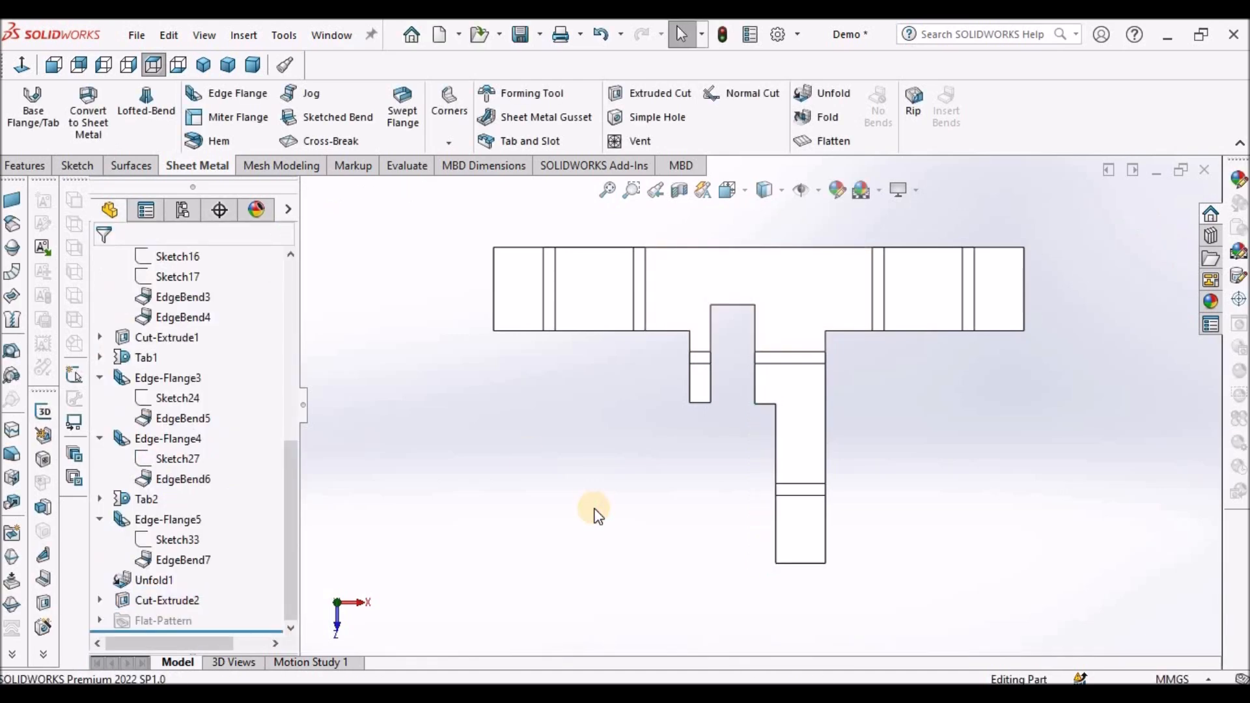
- Add a 13 mm diameter simple hole on the central face of the flat pattern
click(803, 306)
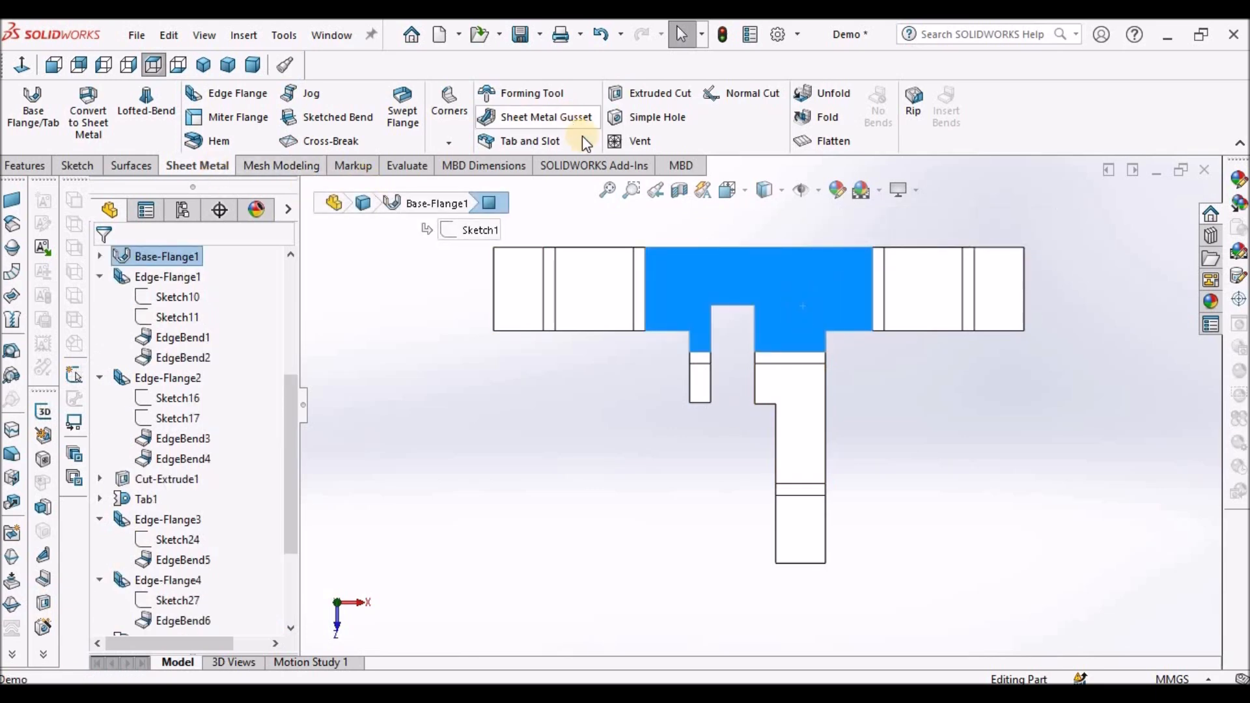
click(670, 117)
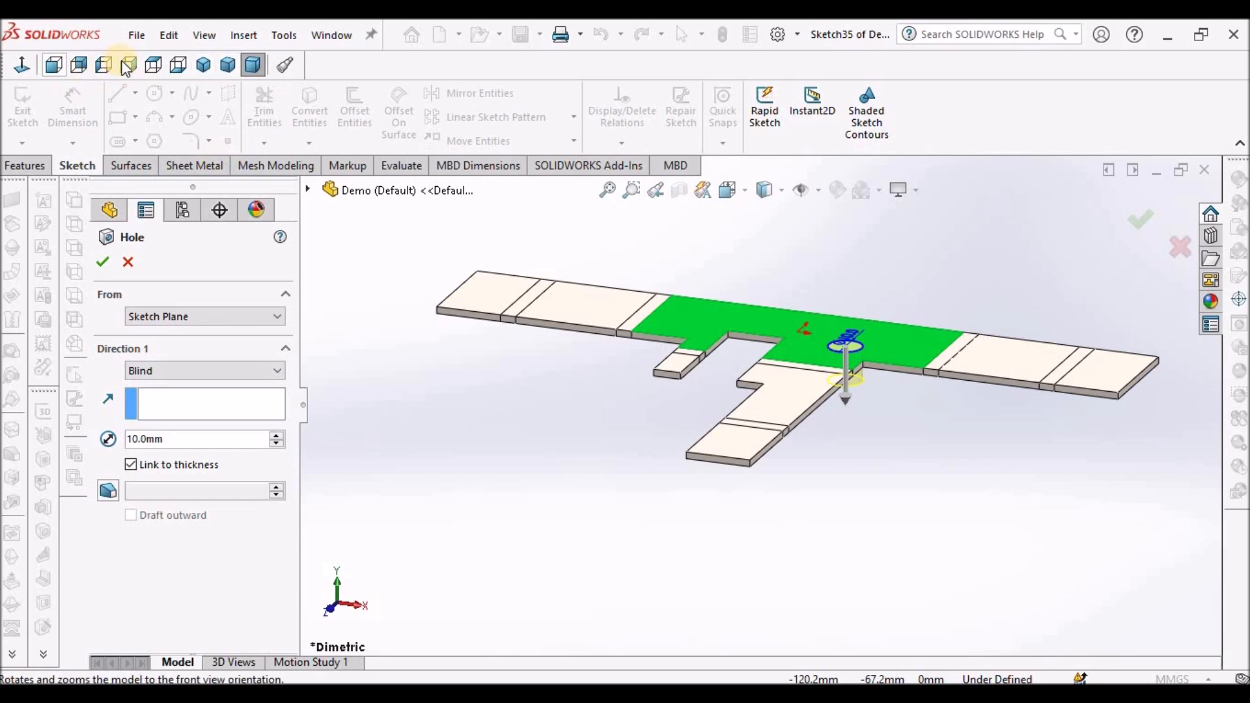
click(153, 64)
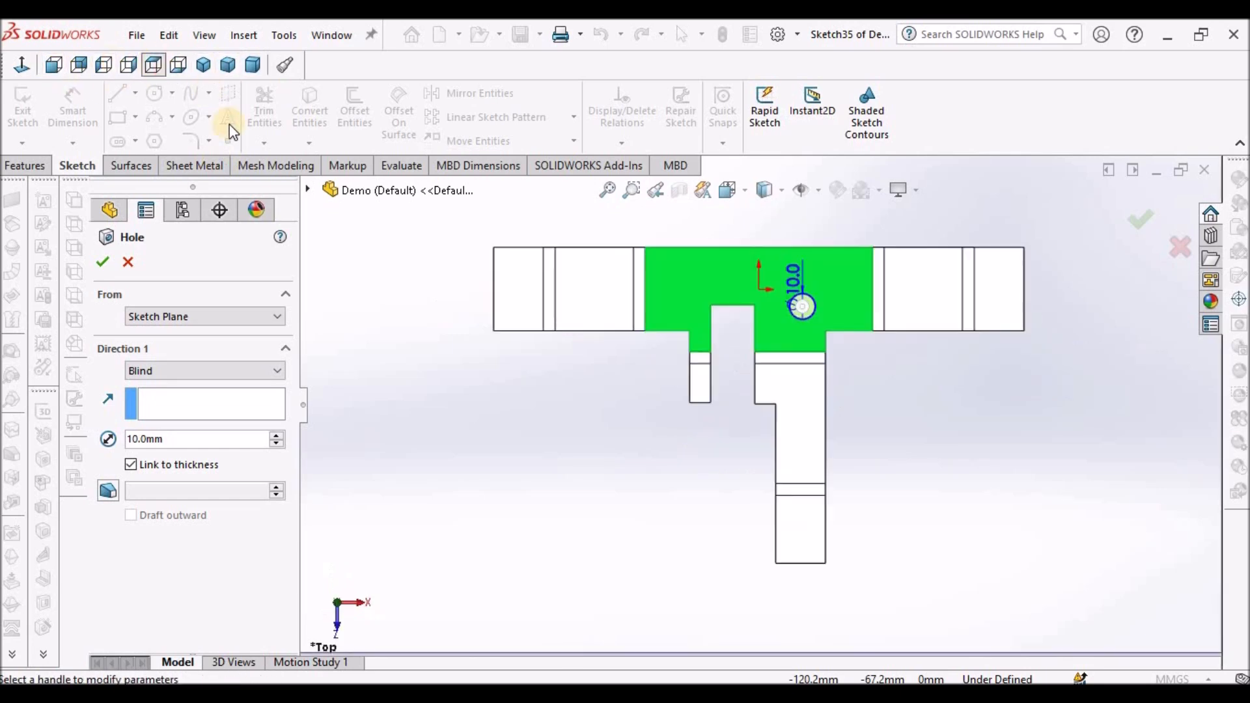
double_click(176, 439)
text(13)
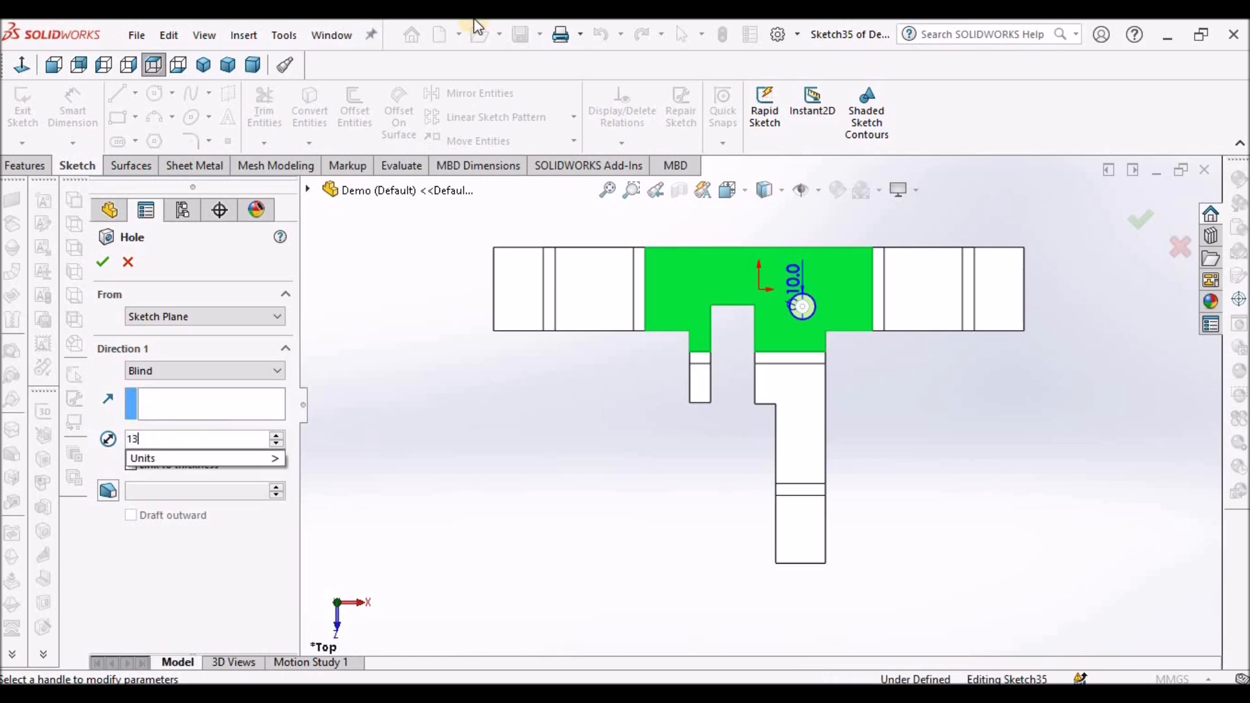
key(Return)
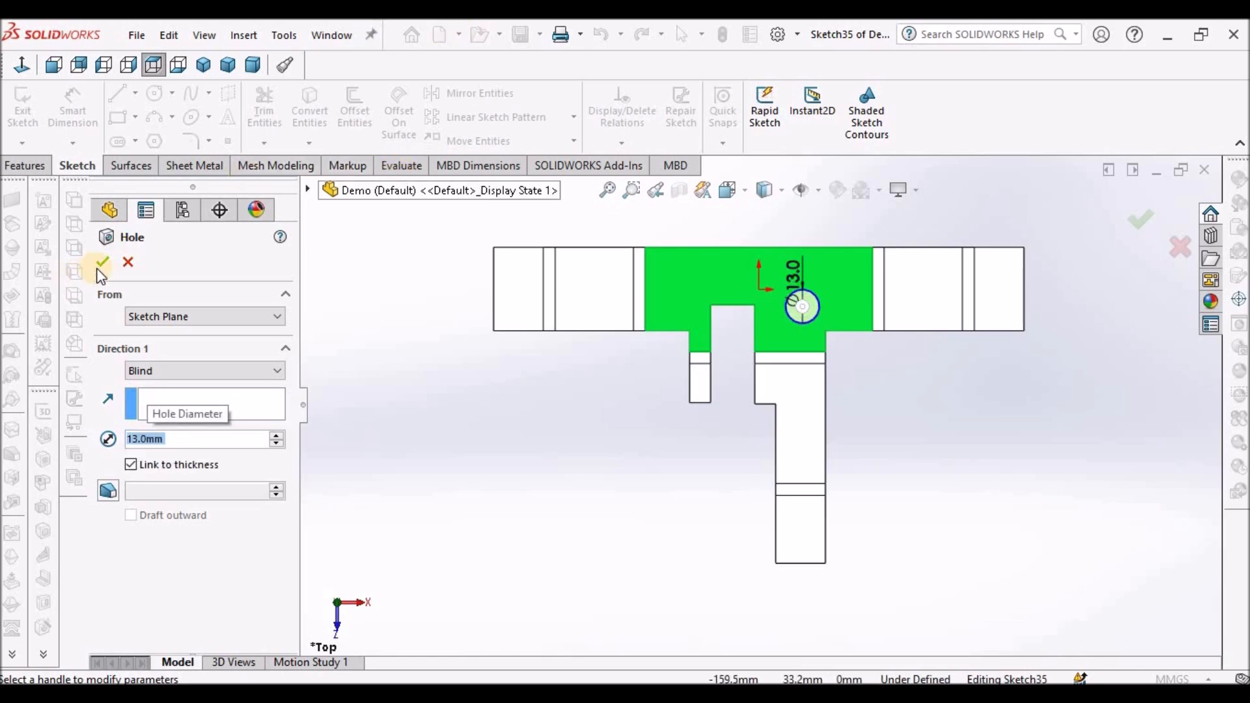
key(Return)
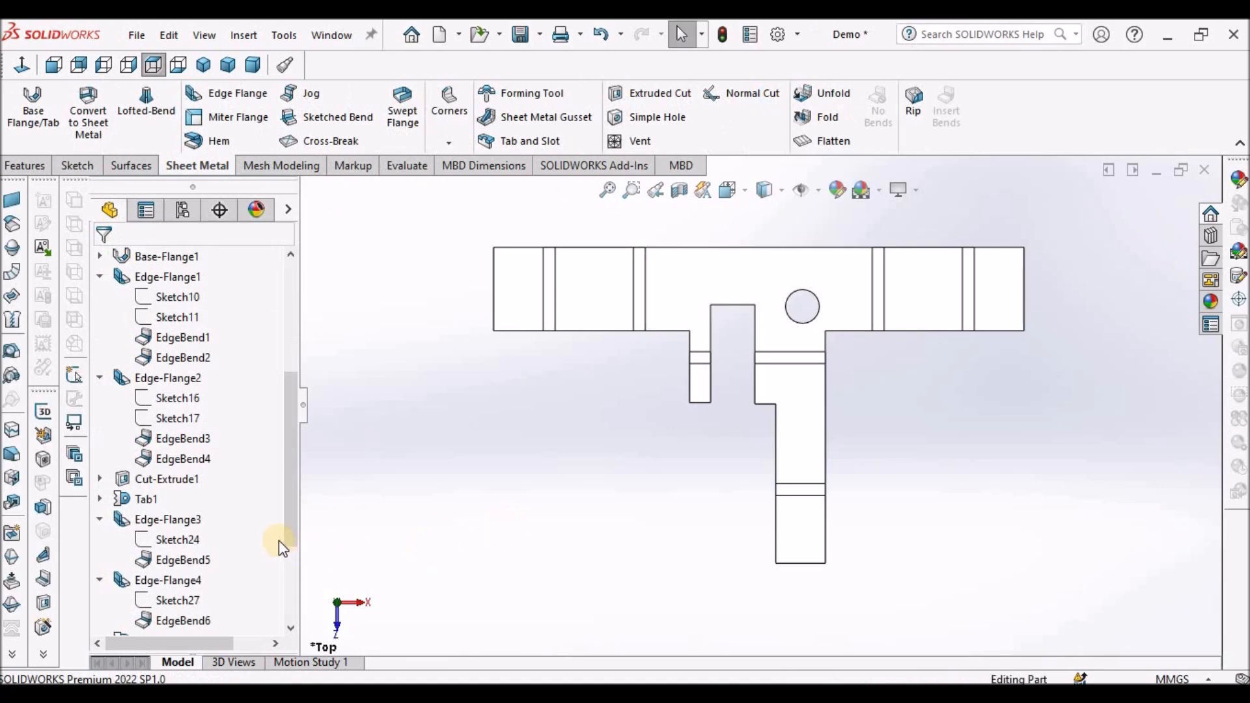
- Edit the first hole's sketch and dimension its centre 112 mm from the flat pattern's left edge
scroll(288, 616, down, 2)
scroll(288, 623, down, 2)
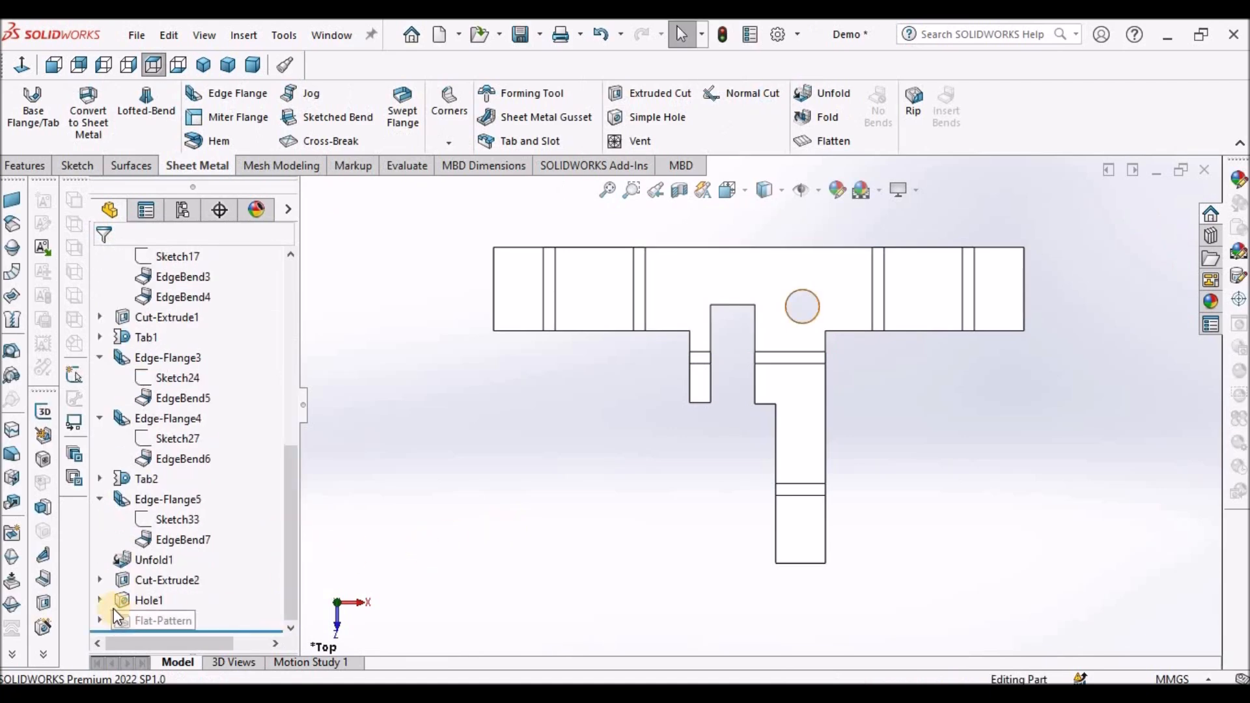
click(100, 600)
right_click(179, 622)
click(195, 370)
click(71, 112)
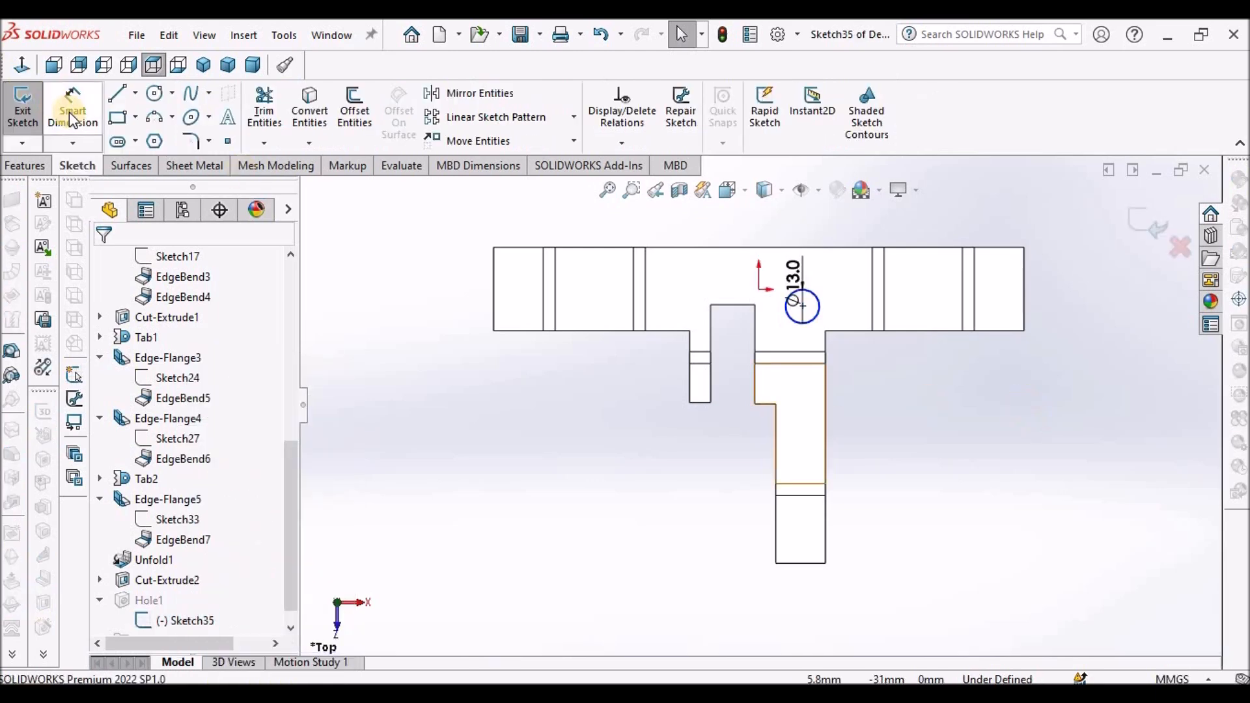
click(492, 276)
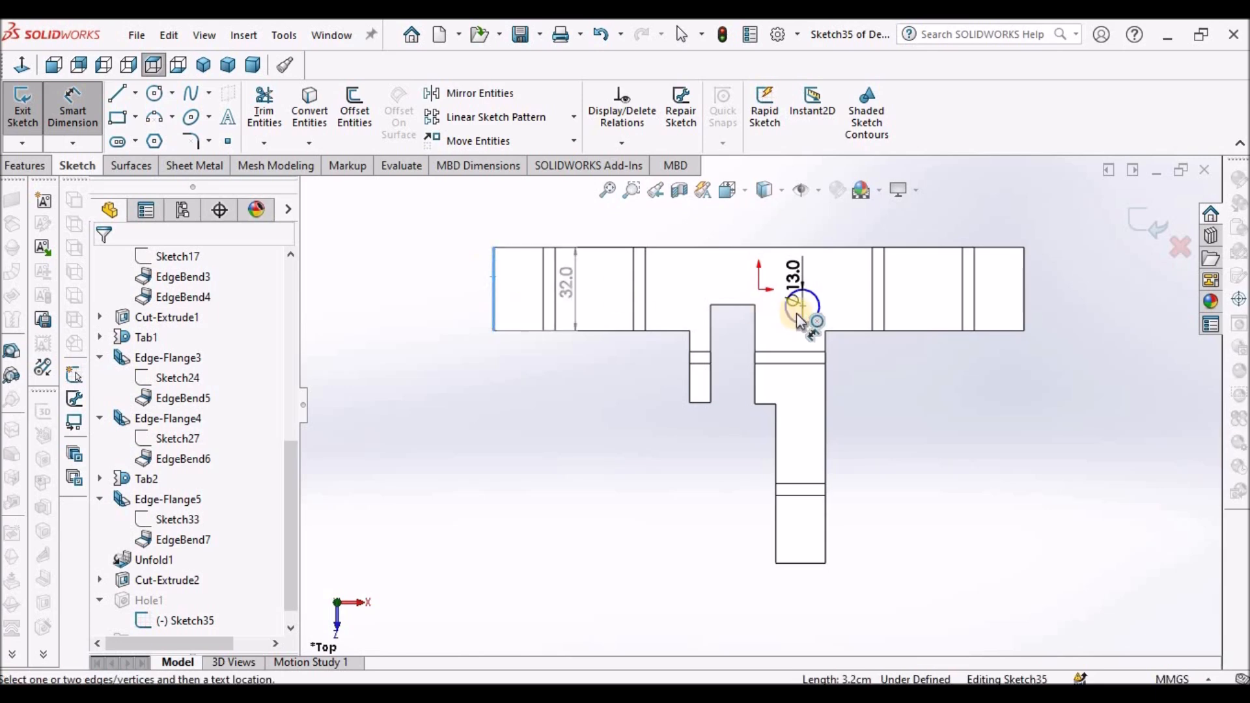
click(805, 310)
click(592, 475)
text(112)
key(Return)
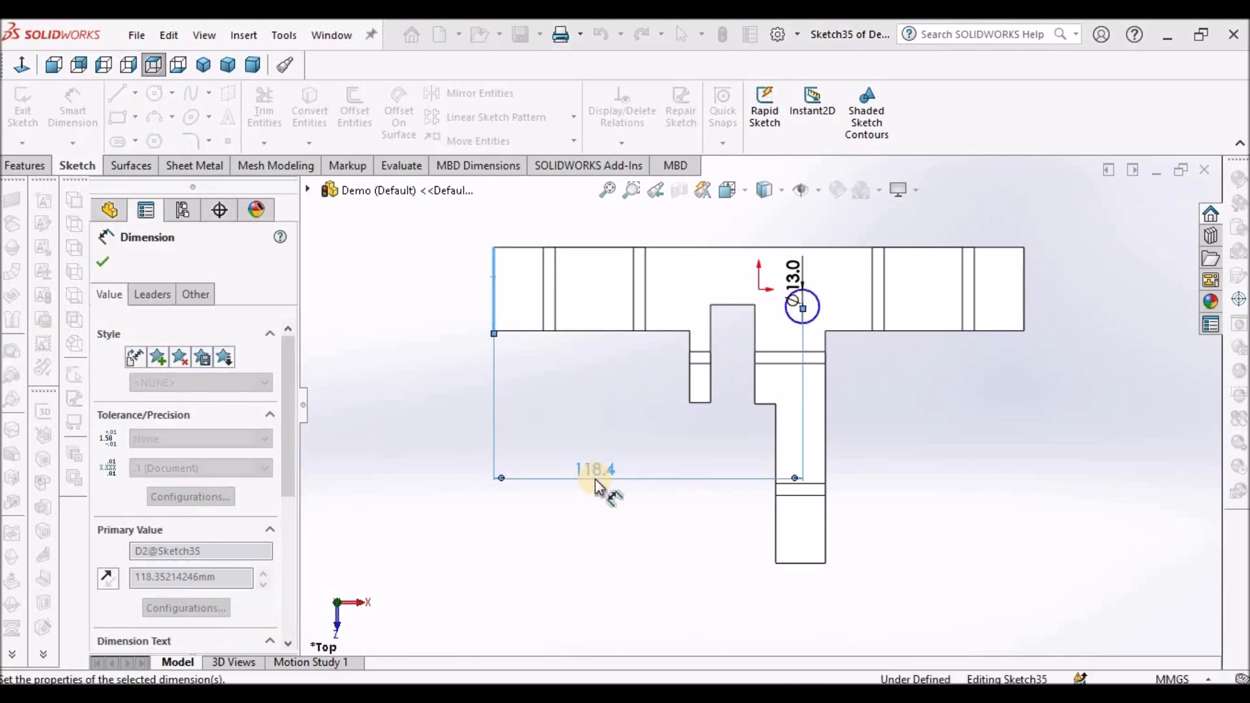
- Dimension the hole centre 20 mm below the central face's top edge and exit the sketch
click(974, 467)
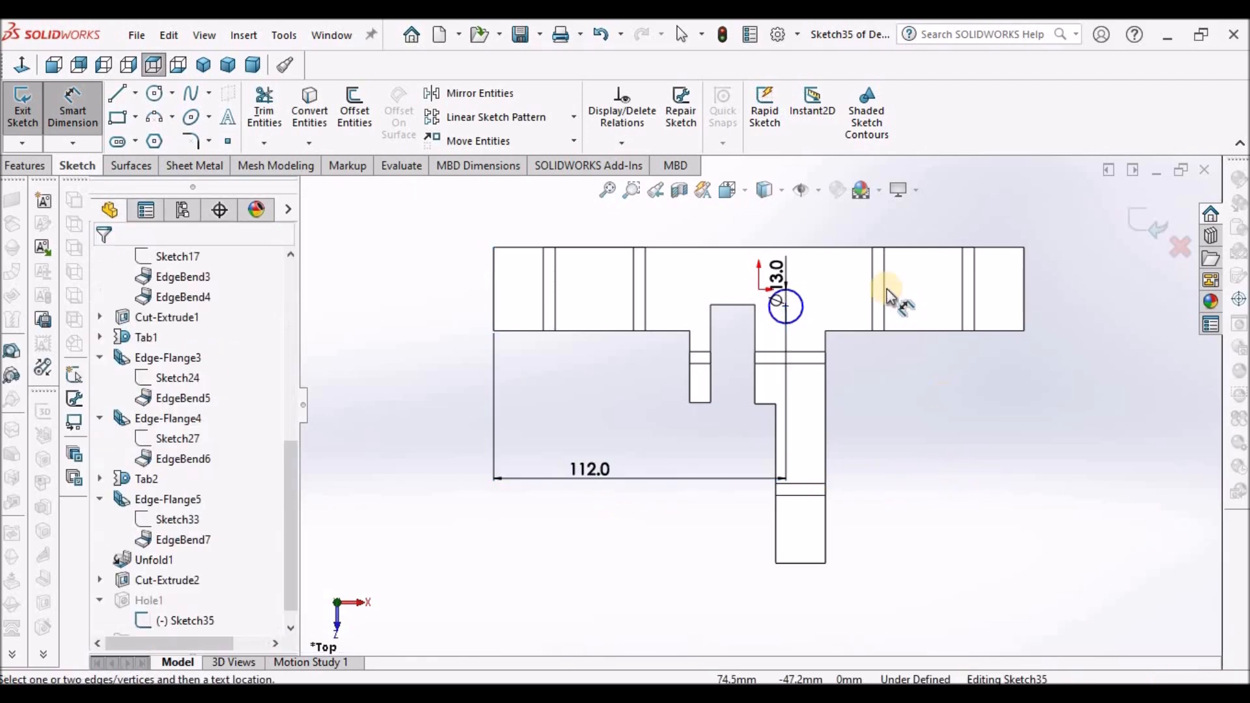
click(840, 249)
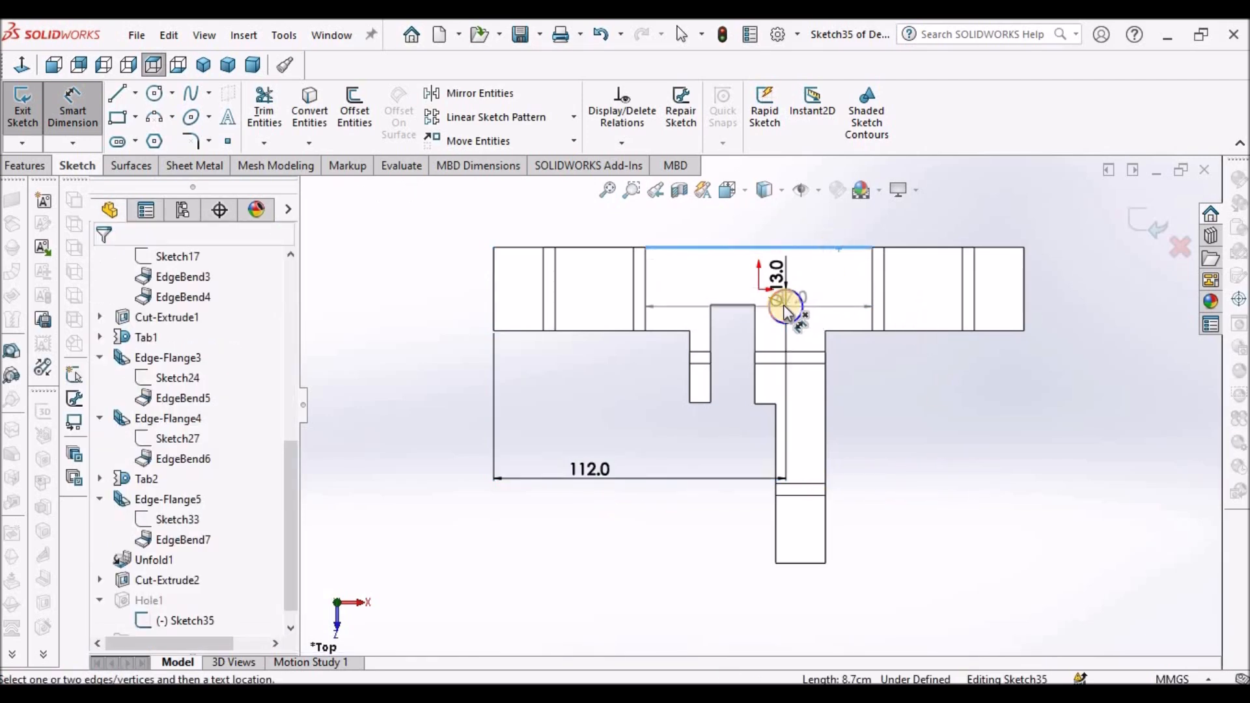
click(786, 306)
click(1092, 293)
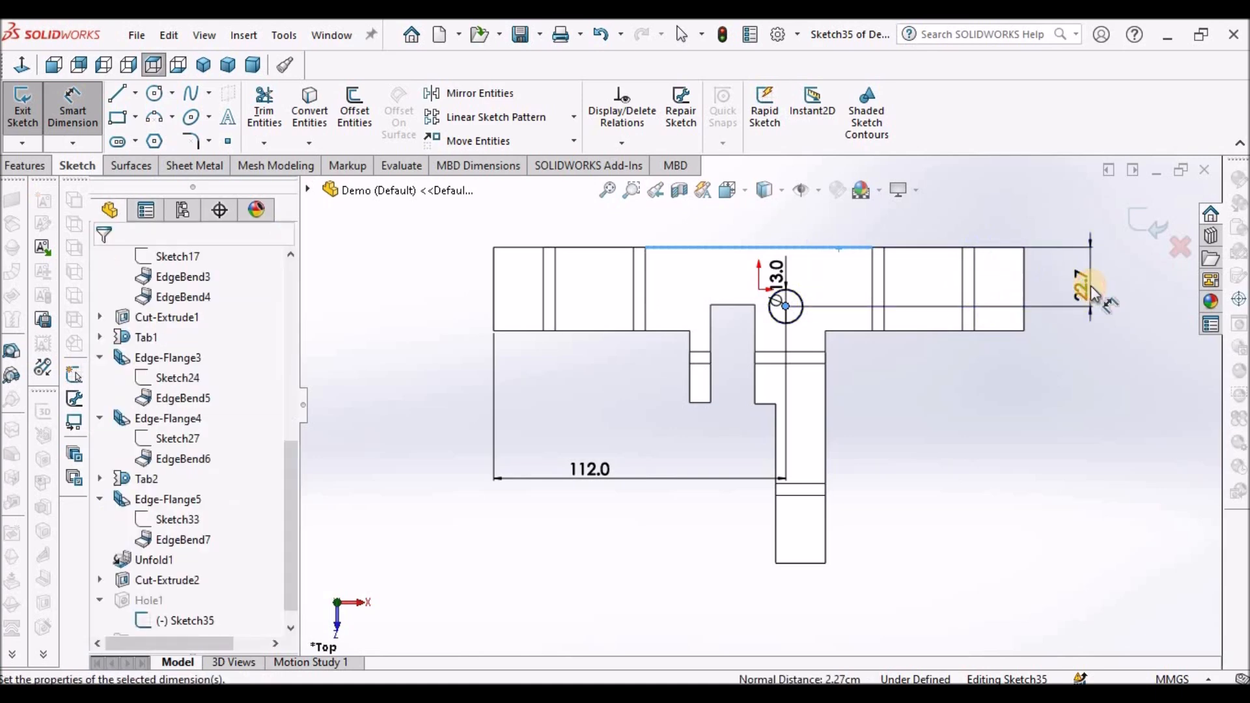
text(20)
key(Return)
click(965, 469)
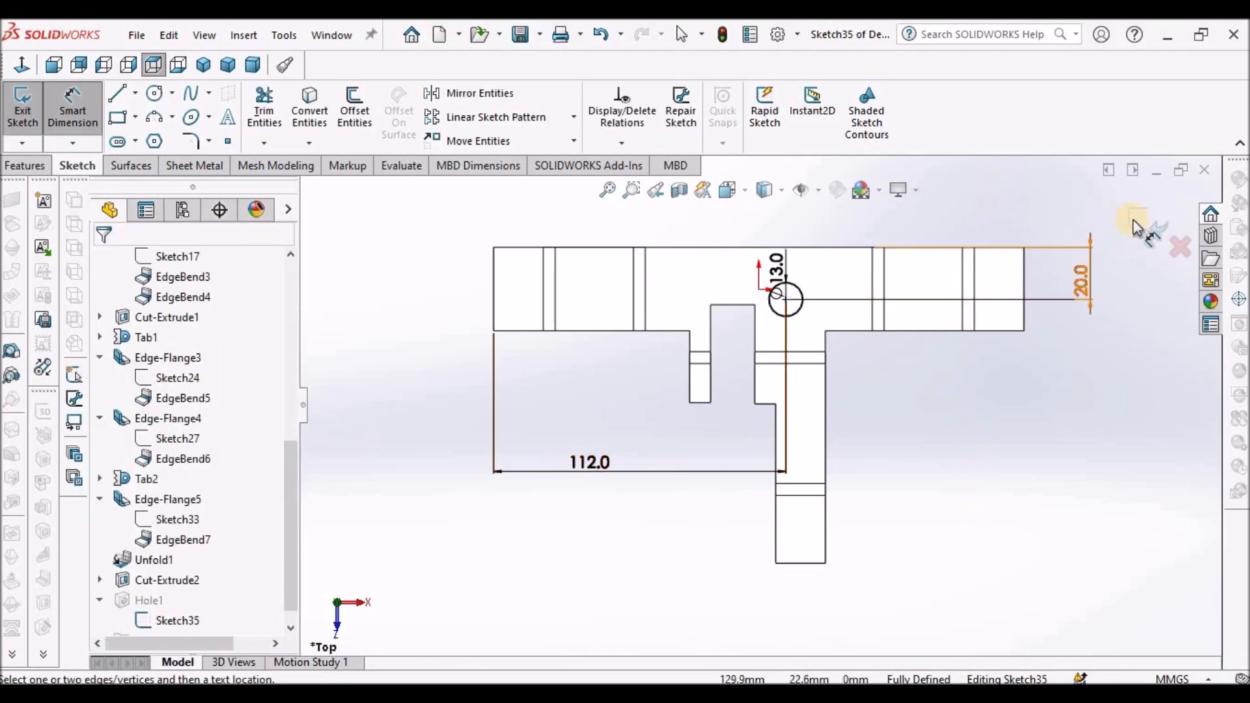
click(1146, 224)
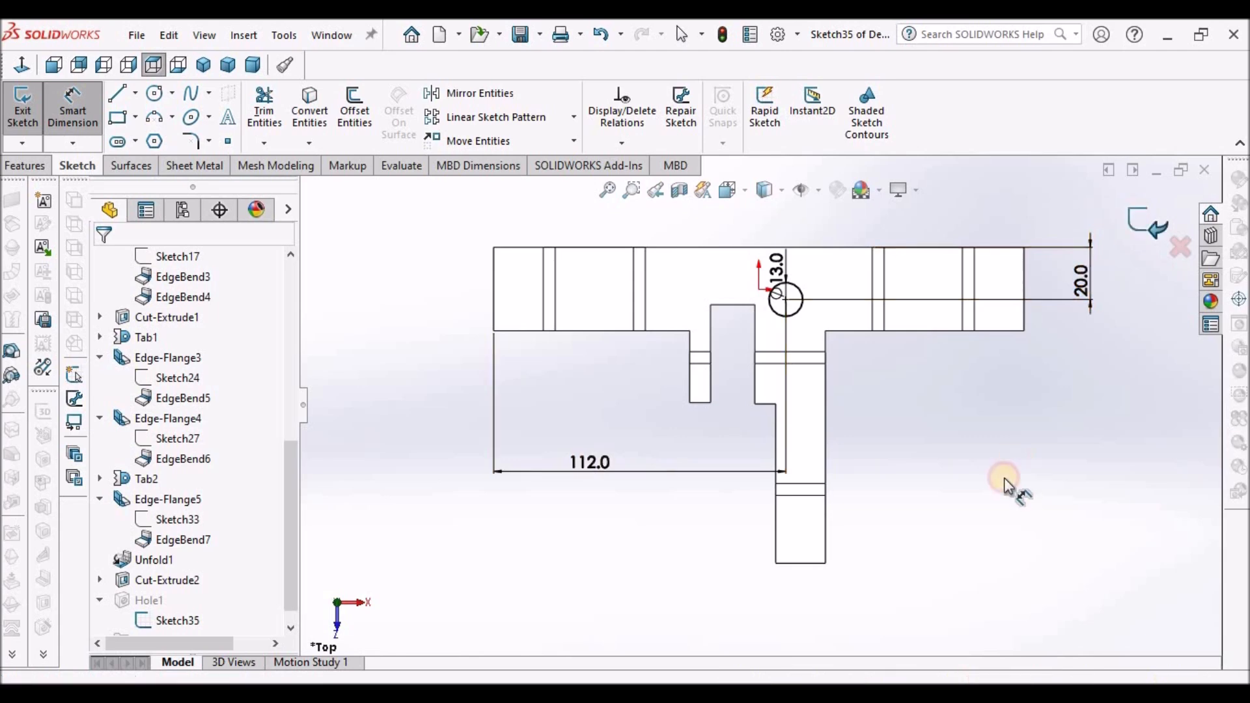
- Add a second simple hole of 6 mm diameter on the central face
click(825, 275)
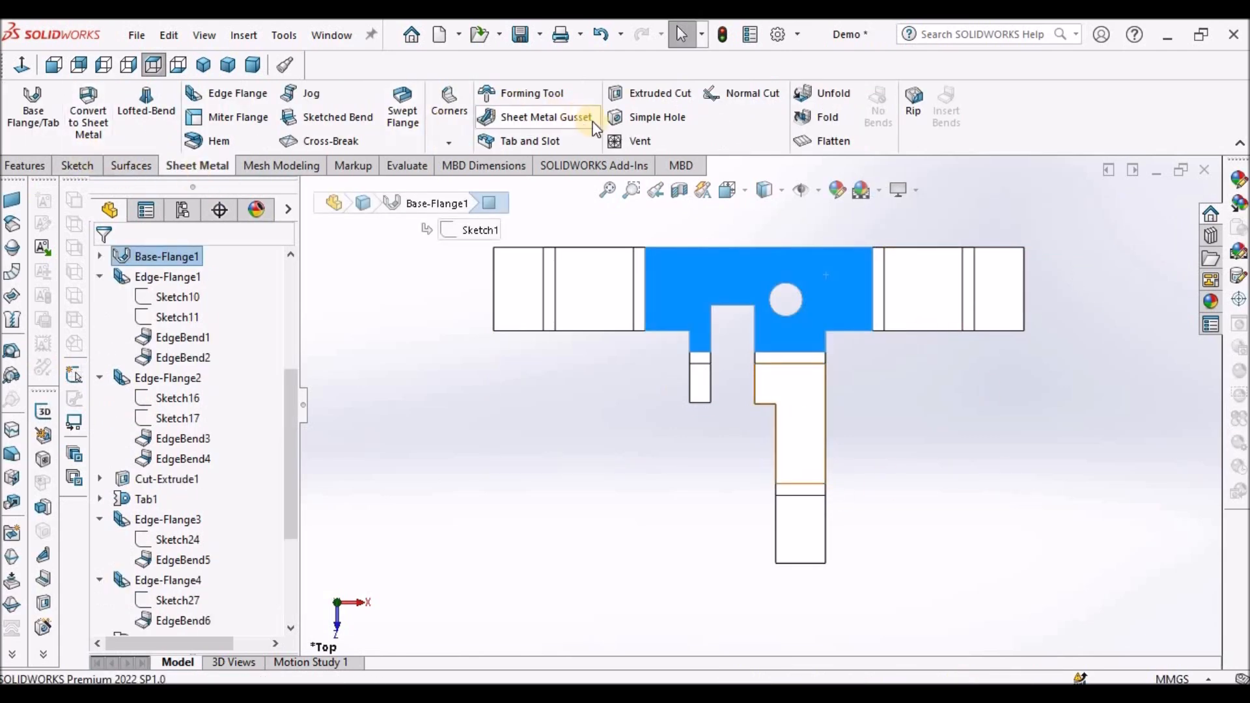
click(654, 117)
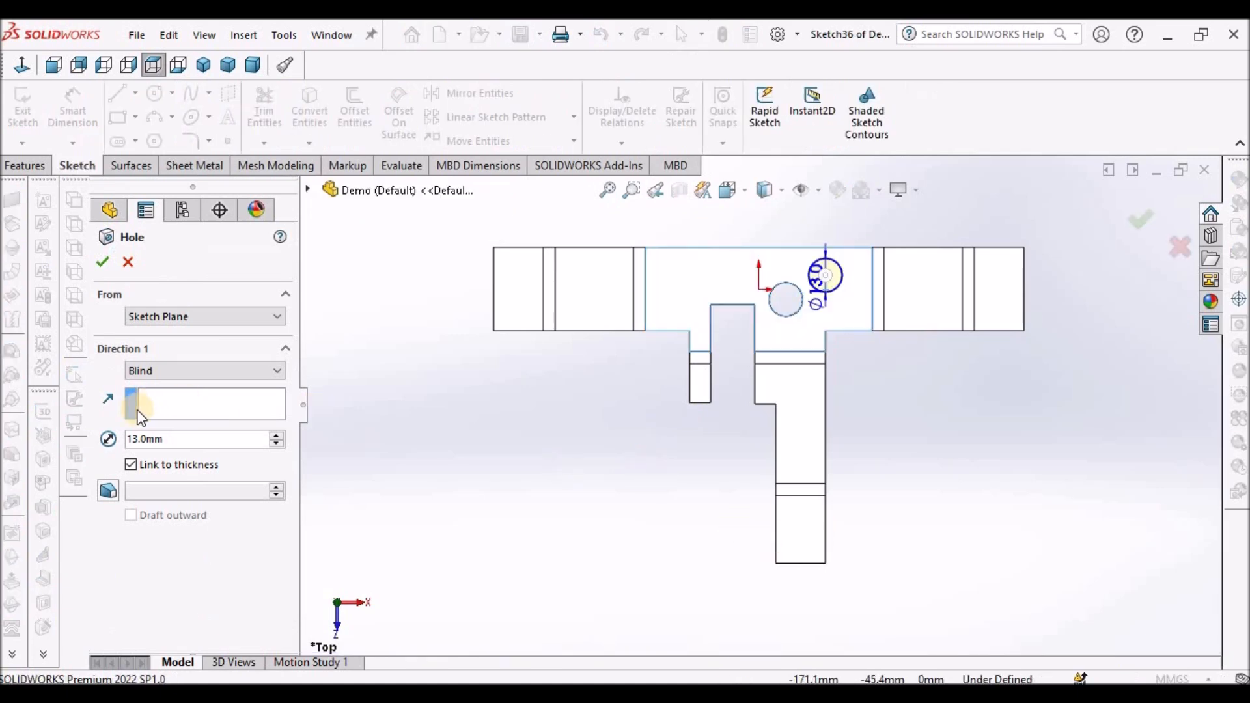
double_click(181, 441)
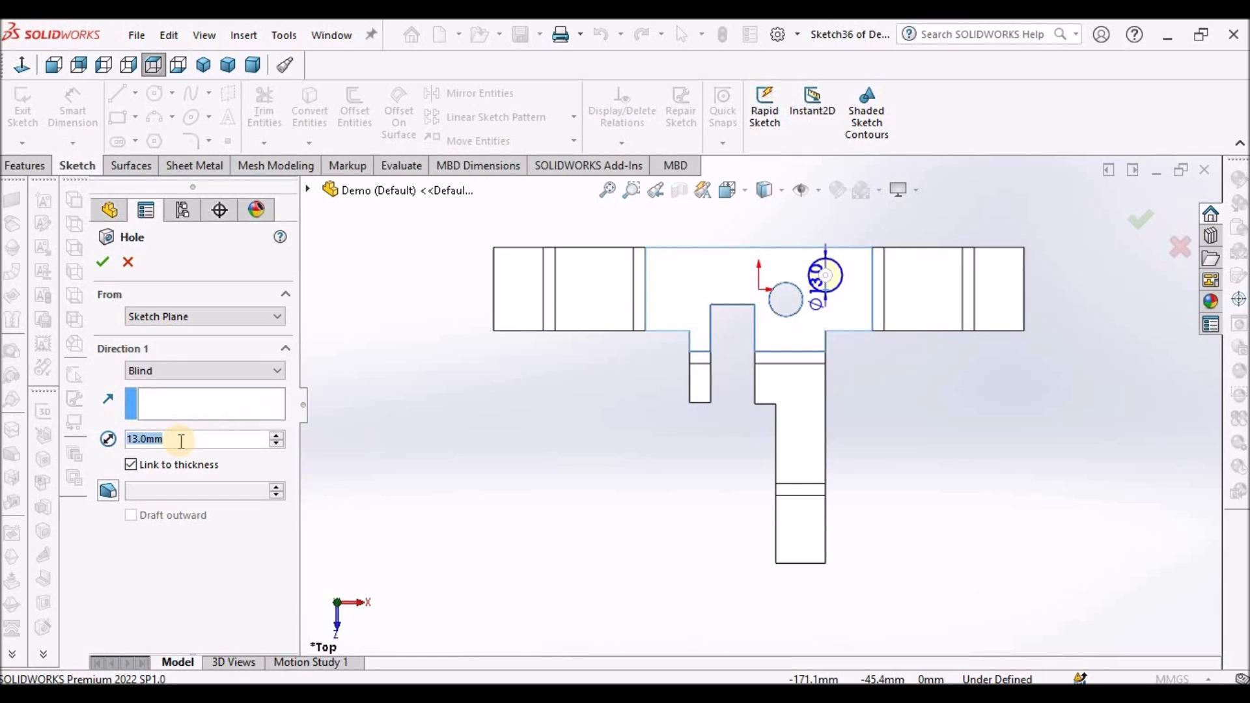
text(6)
key(Return)
click(103, 261)
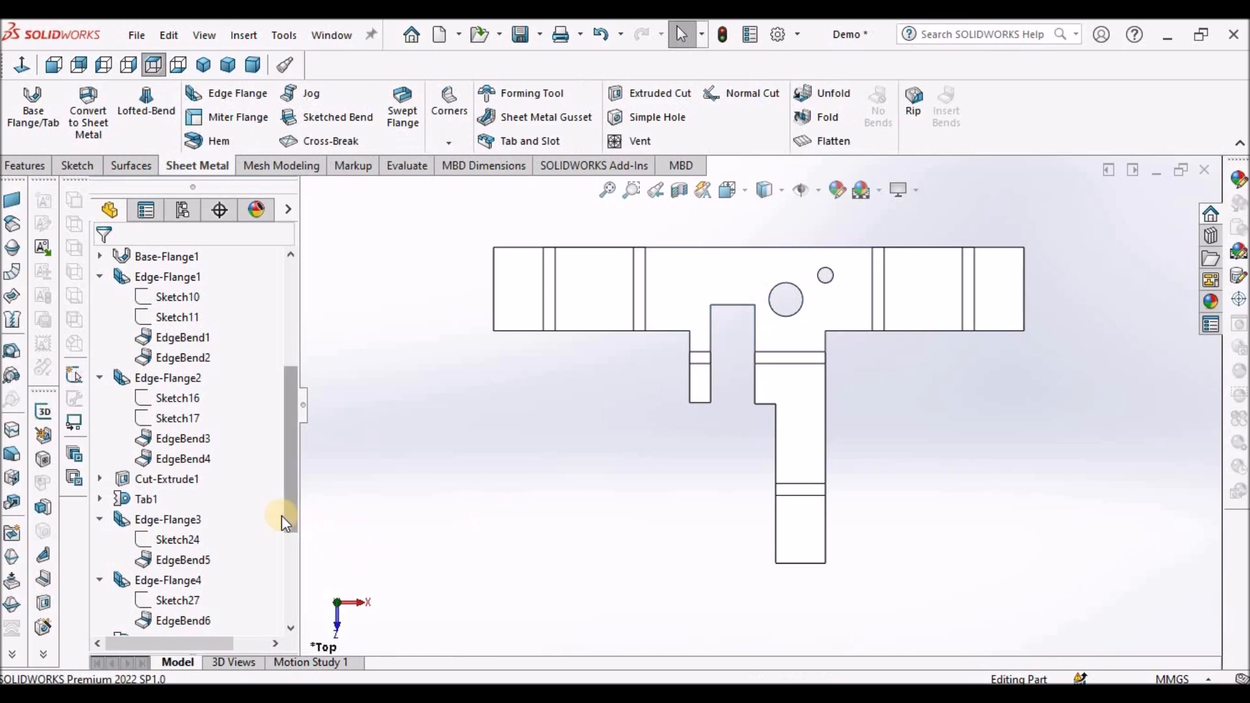
- Edit the second hole's sketch and move its centre down onto the end of the lower strip
scroll(284, 521, down, 4)
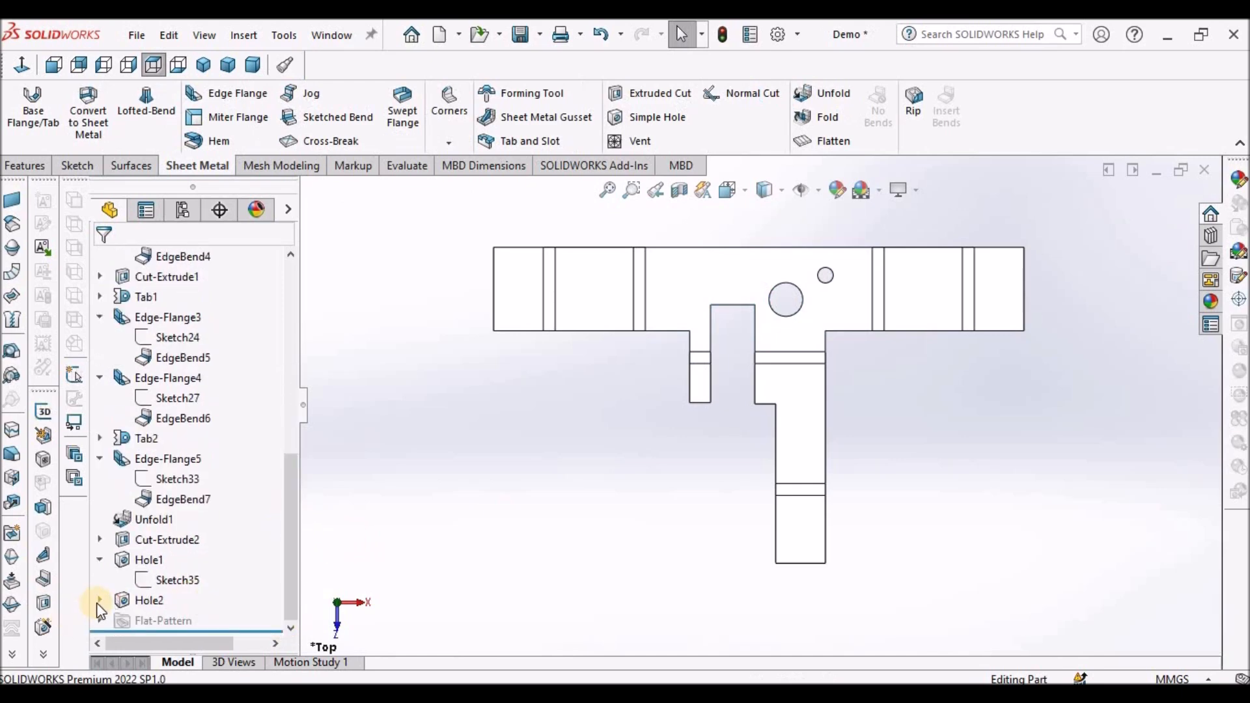
click(99, 600)
right_click(177, 620)
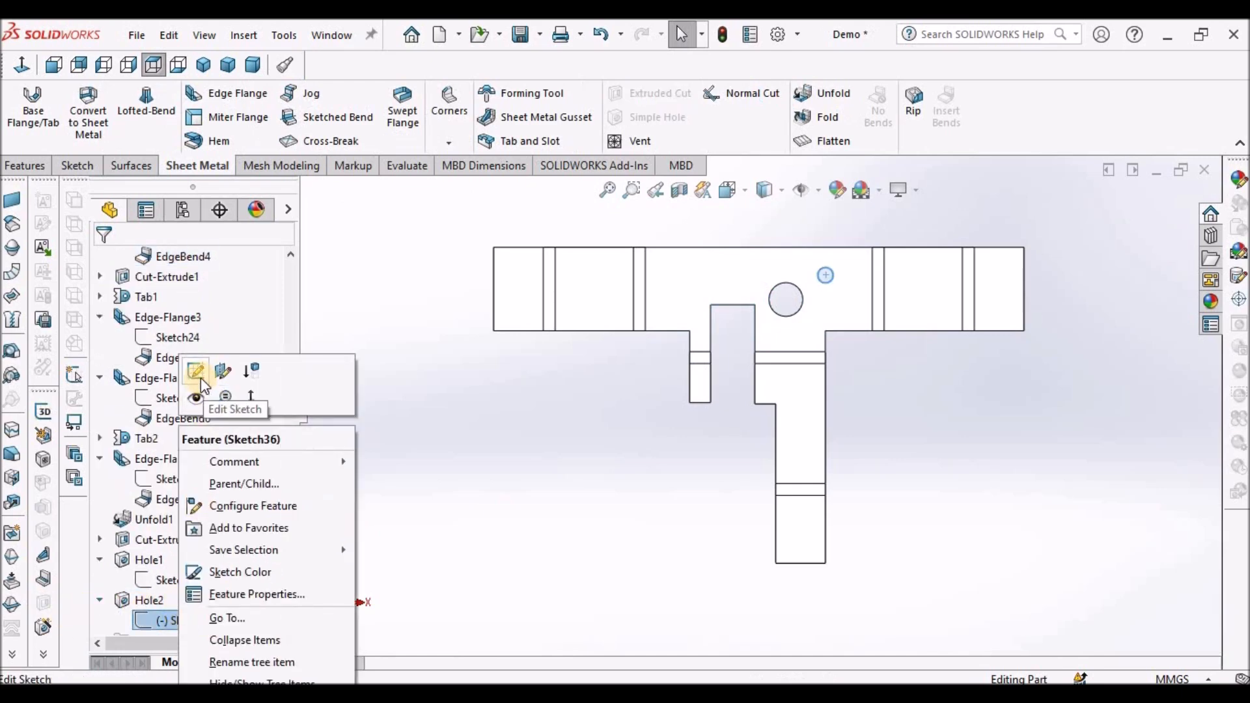
click(196, 371)
scroll(829, 405, down, 3)
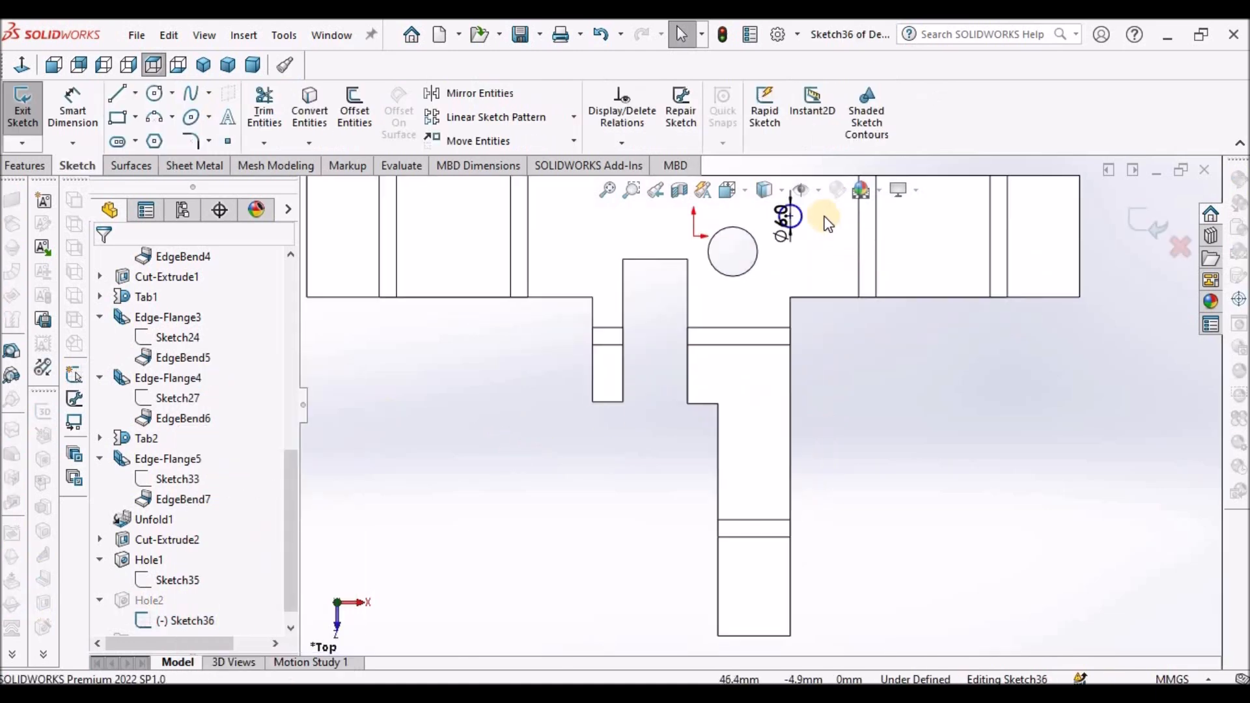
scroll(810, 363, up, 2)
drag(767, 278, 742, 537)
key(Escape)
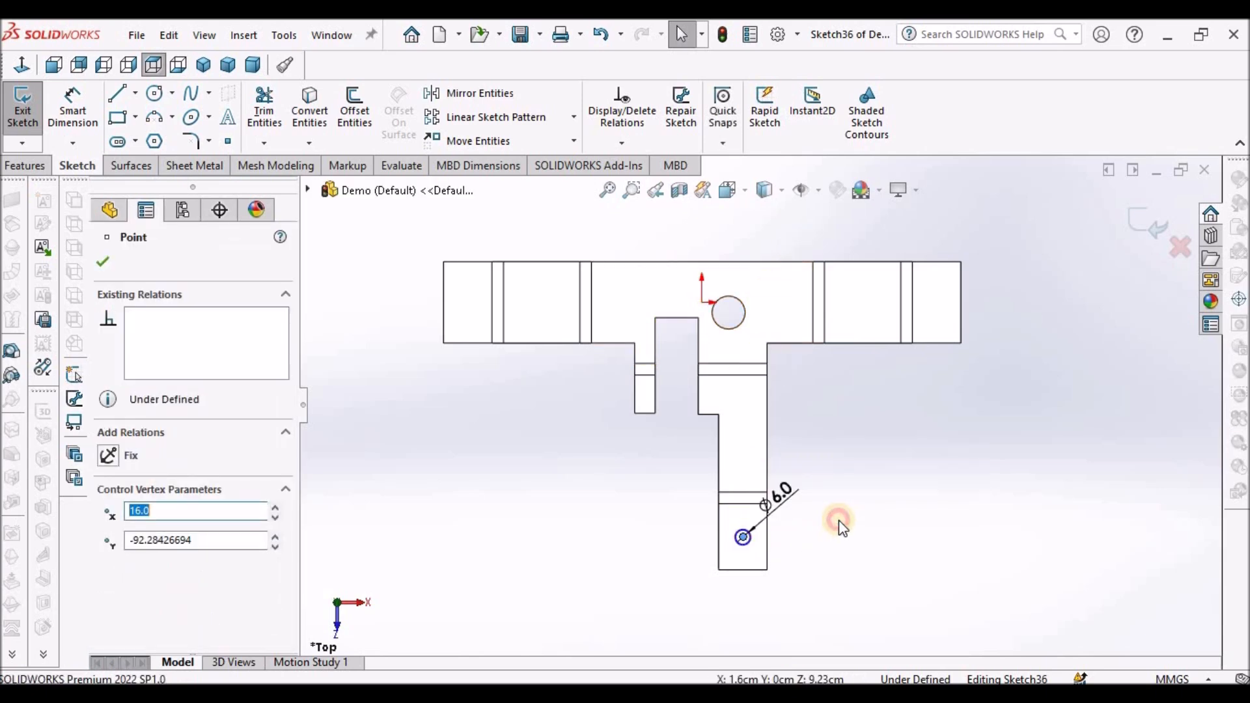
- Make the 6 mm hole's centre vertical with the midpoint of the strip's bottom edge
click(839, 521)
scroll(736, 582, down, 3)
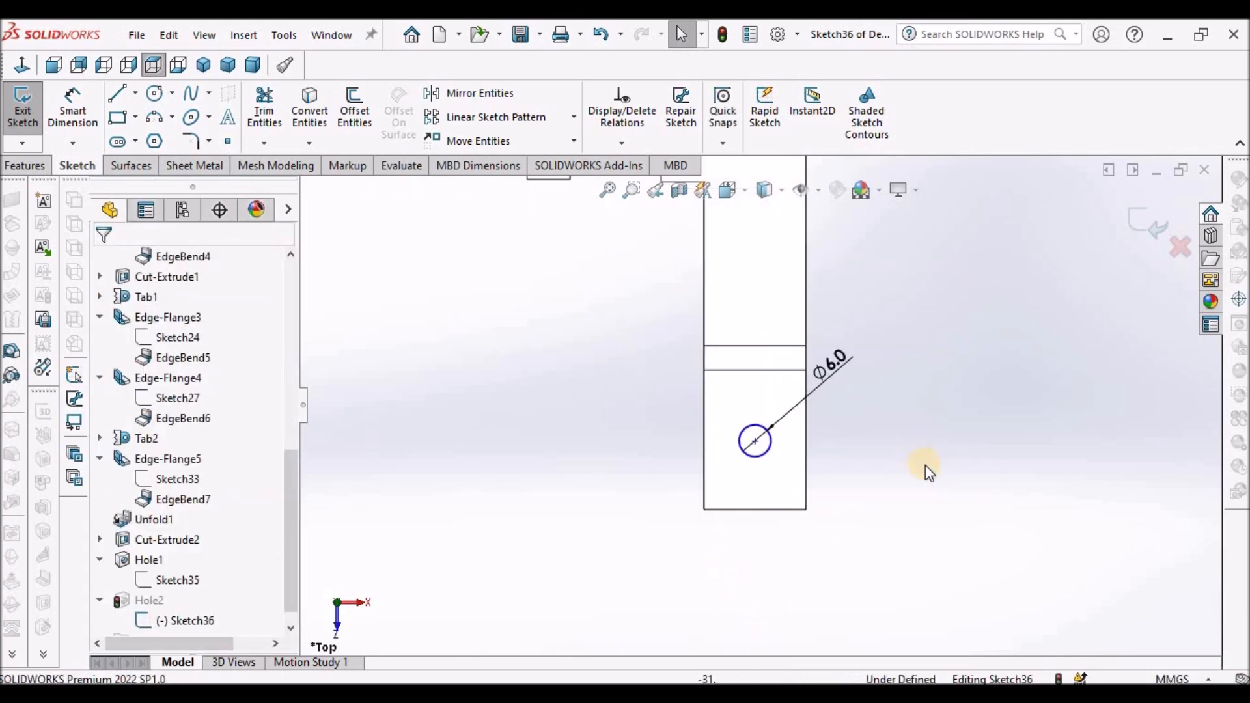
right_click(764, 512)
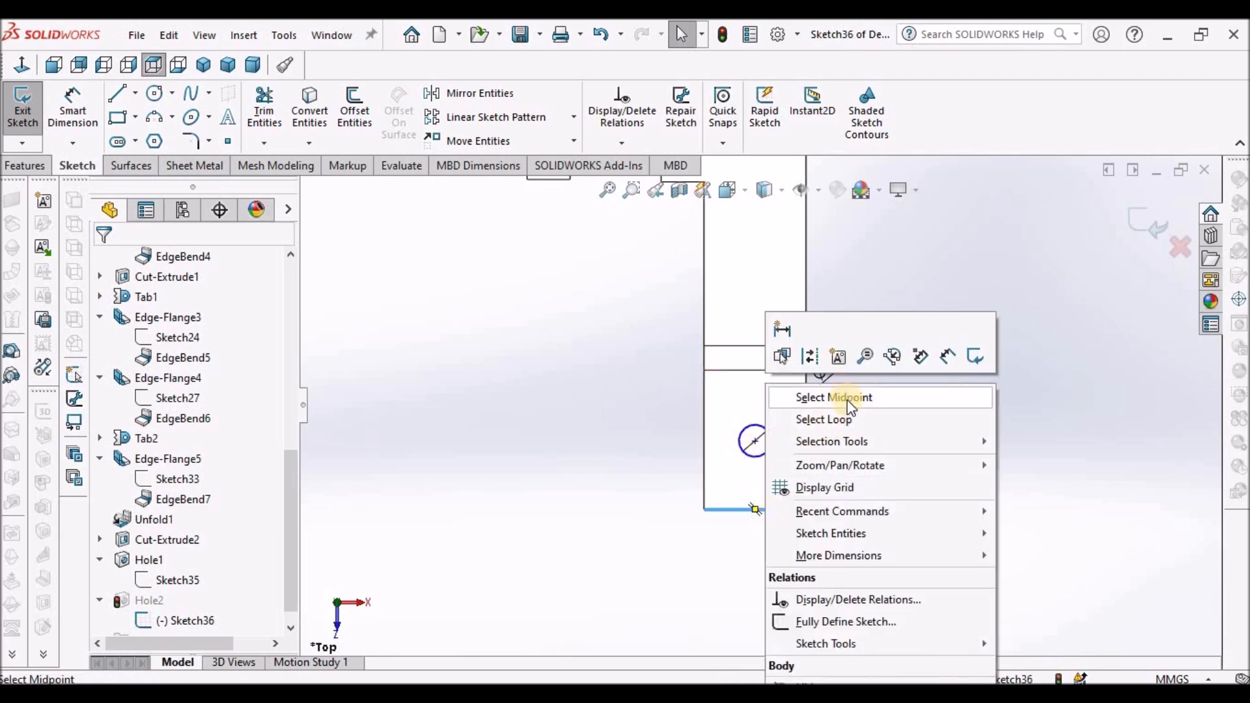
click(814, 397)
ctrl+click(755, 441)
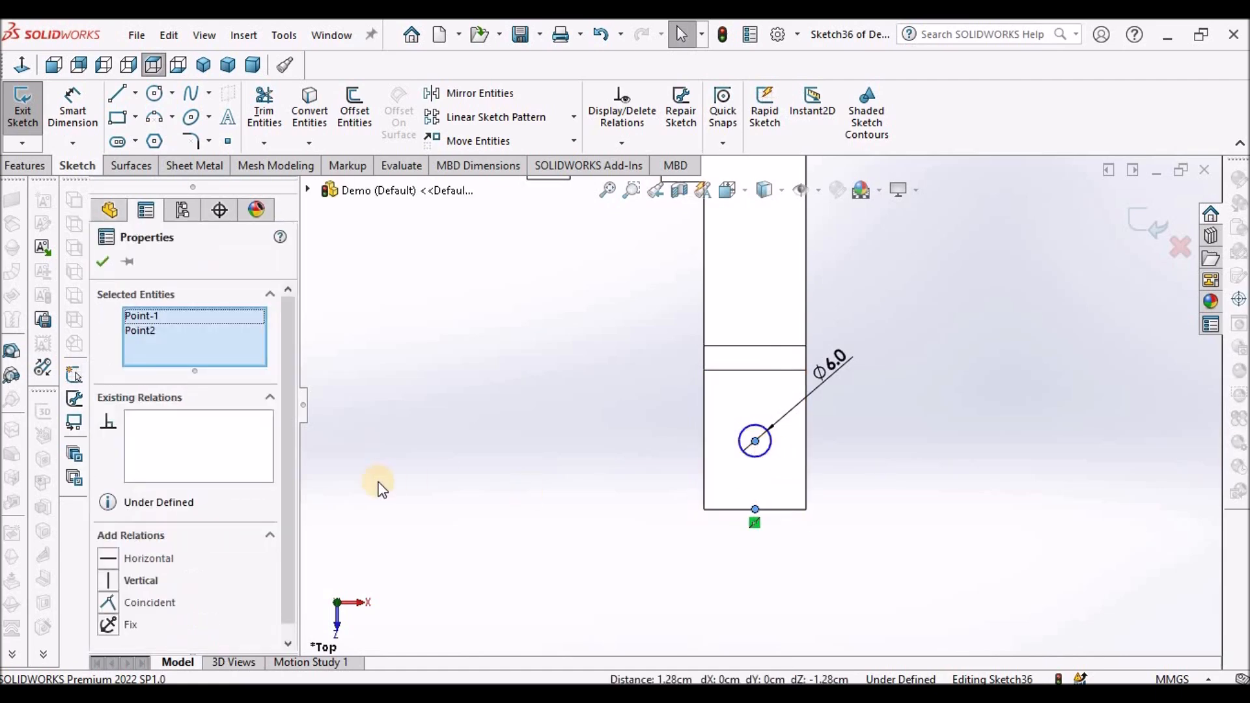
click(112, 579)
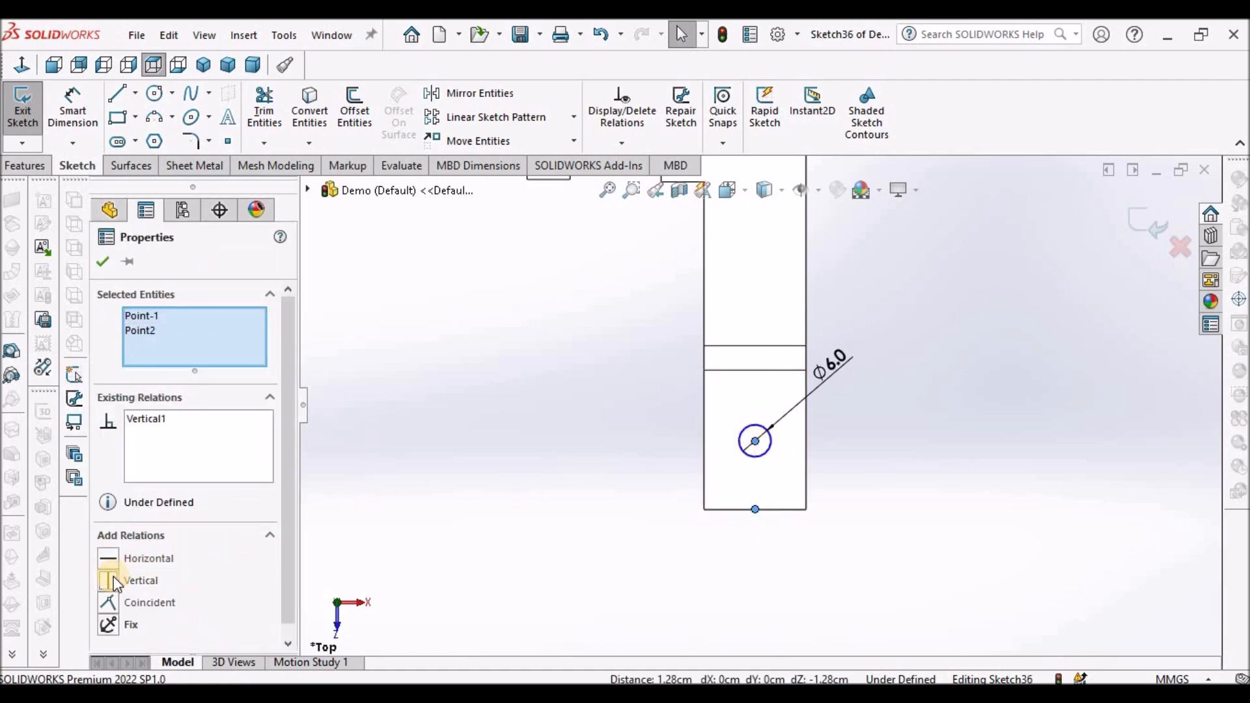
click(106, 261)
click(608, 412)
- Dimension the 6 mm hole's centre 10 mm from the strip's bottom edge
click(72, 108)
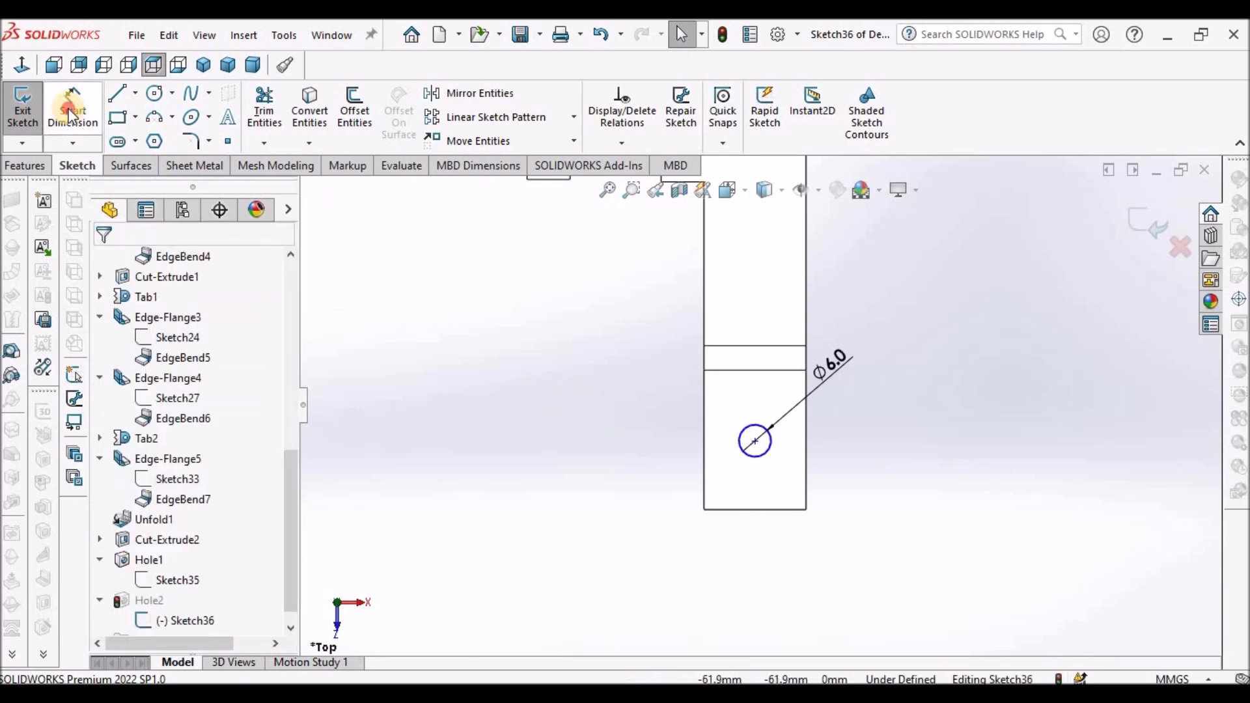
click(780, 508)
click(755, 442)
click(755, 442)
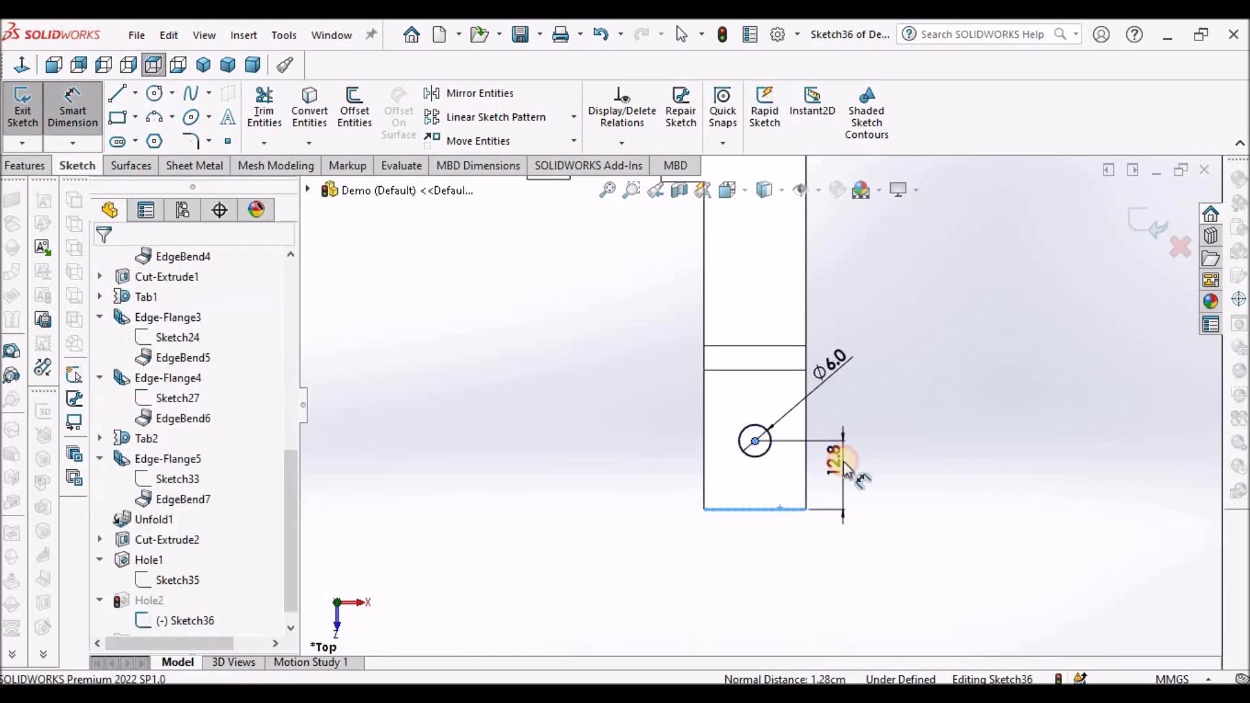
click(844, 464)
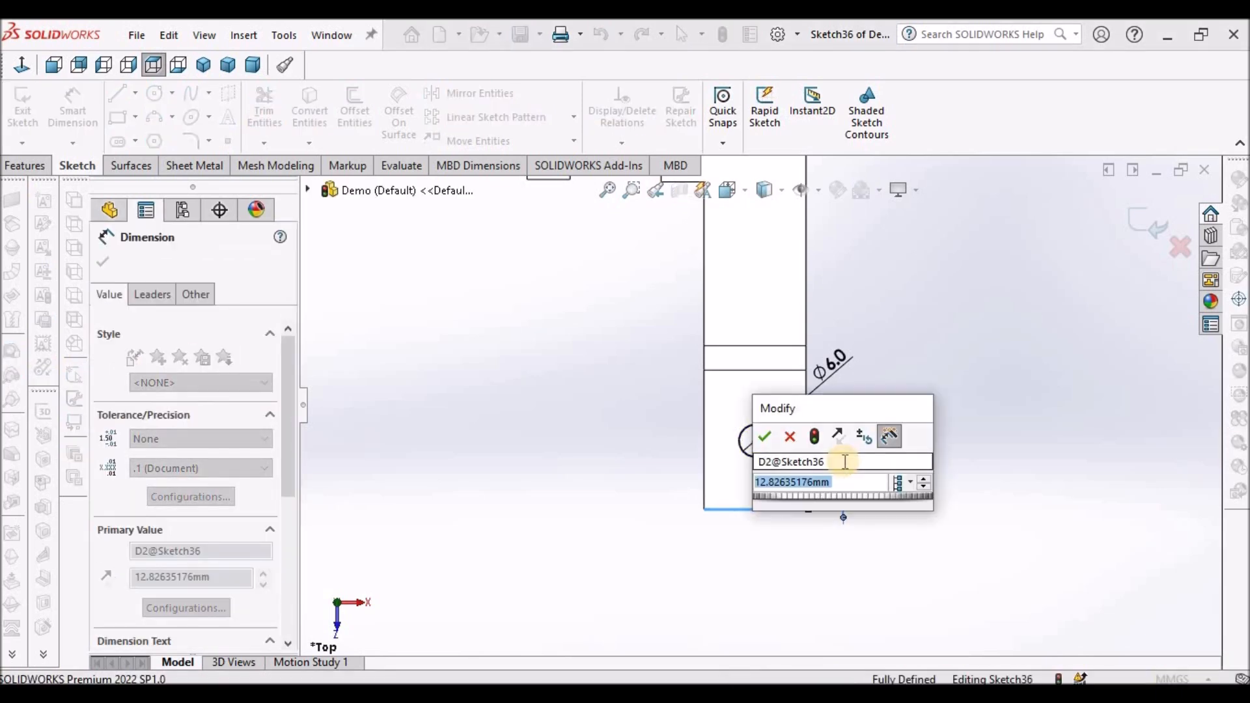
text(10)
key(Return)
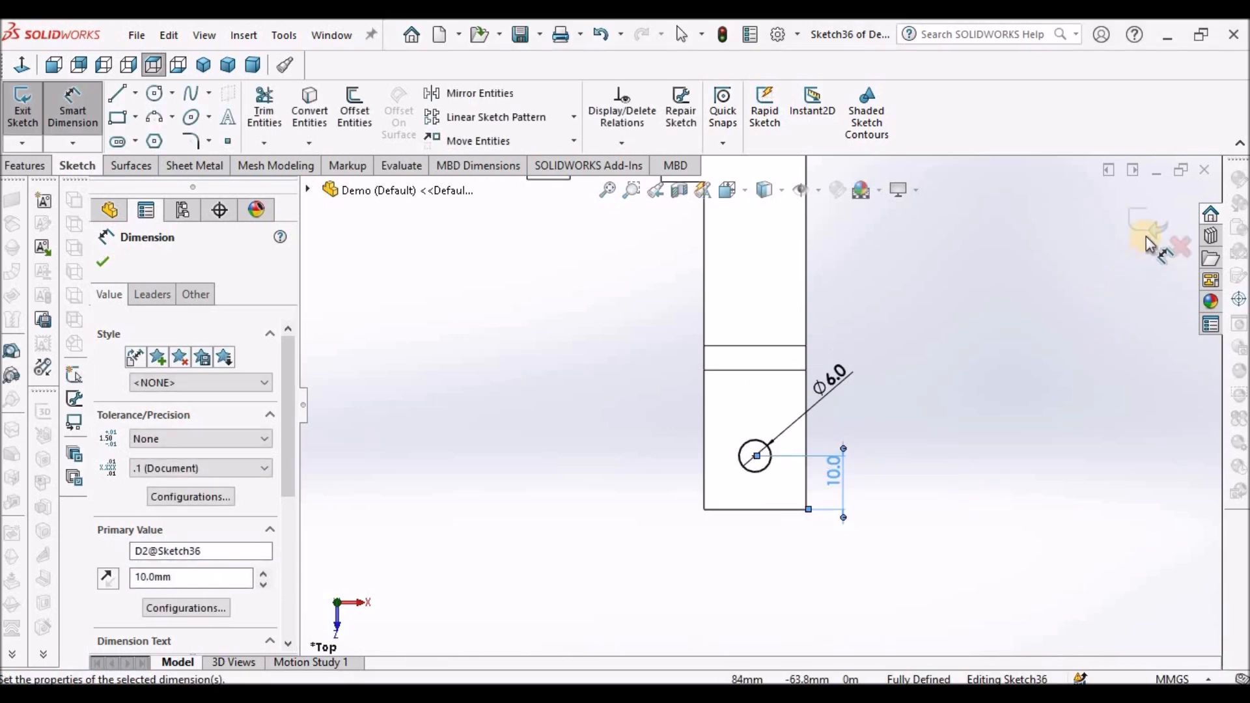
- Finish the hole sketch and refold all bends of the flat pattern with Fold
click(1149, 244)
key(z)
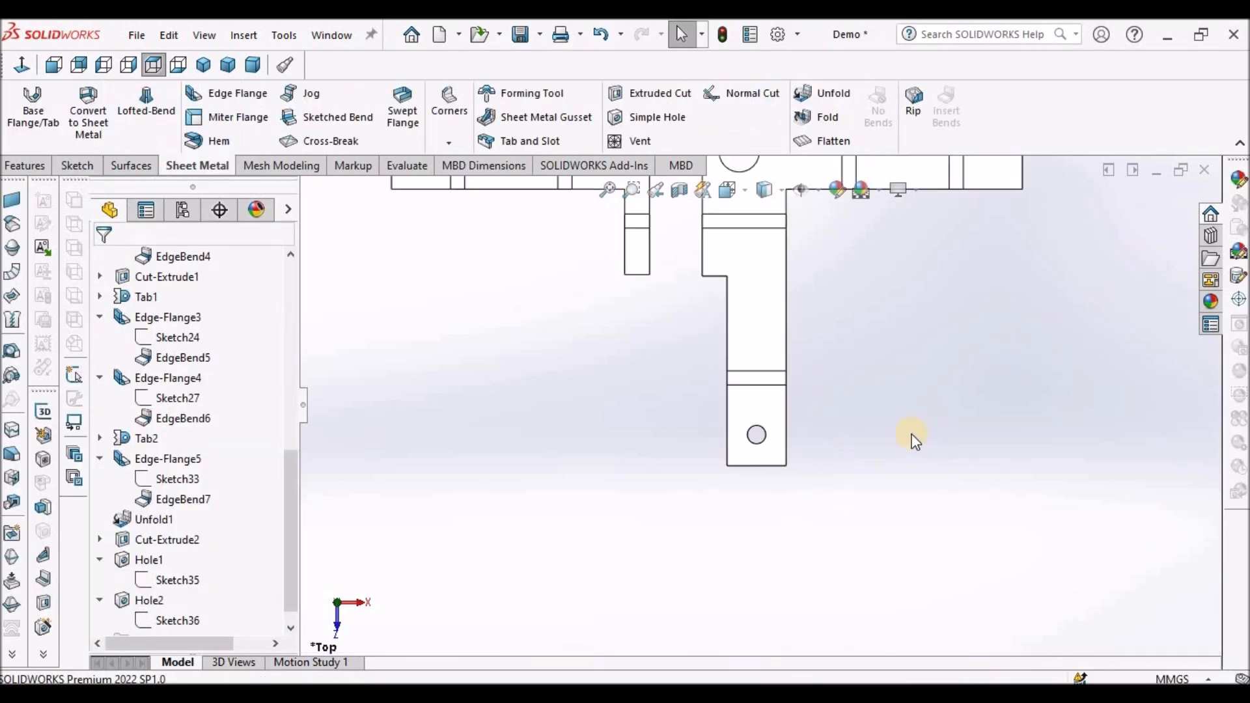
key(z)
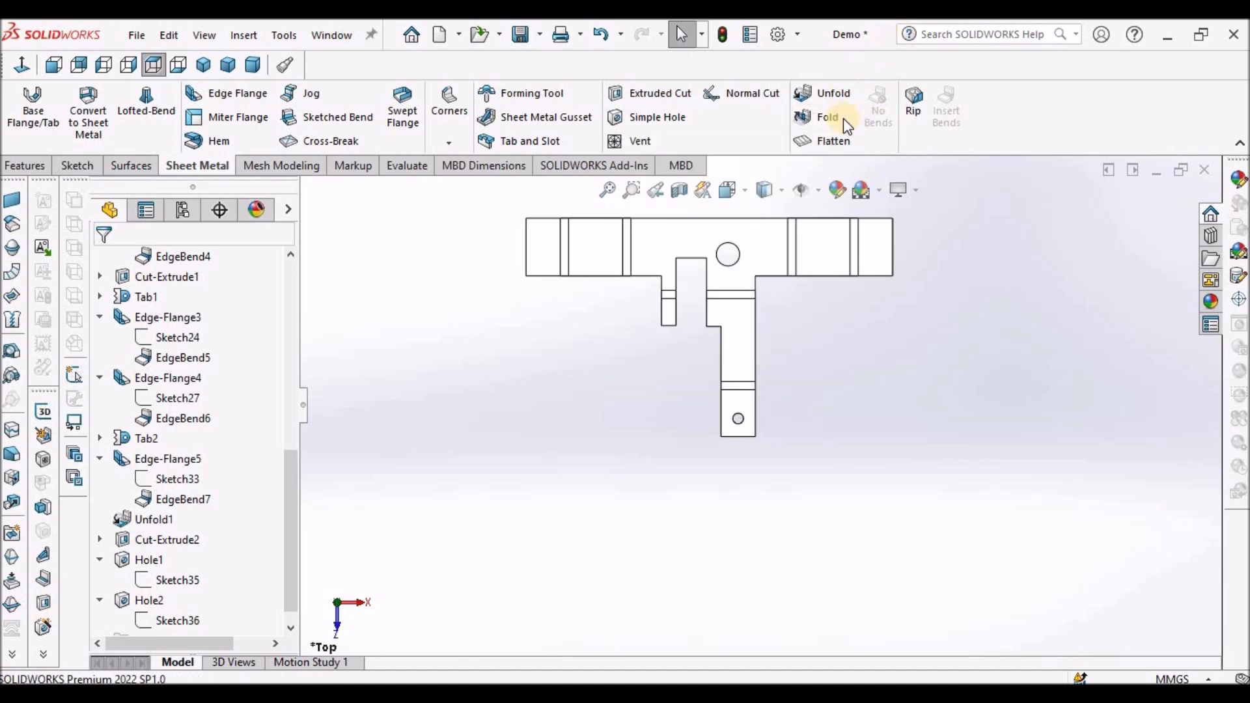
click(842, 119)
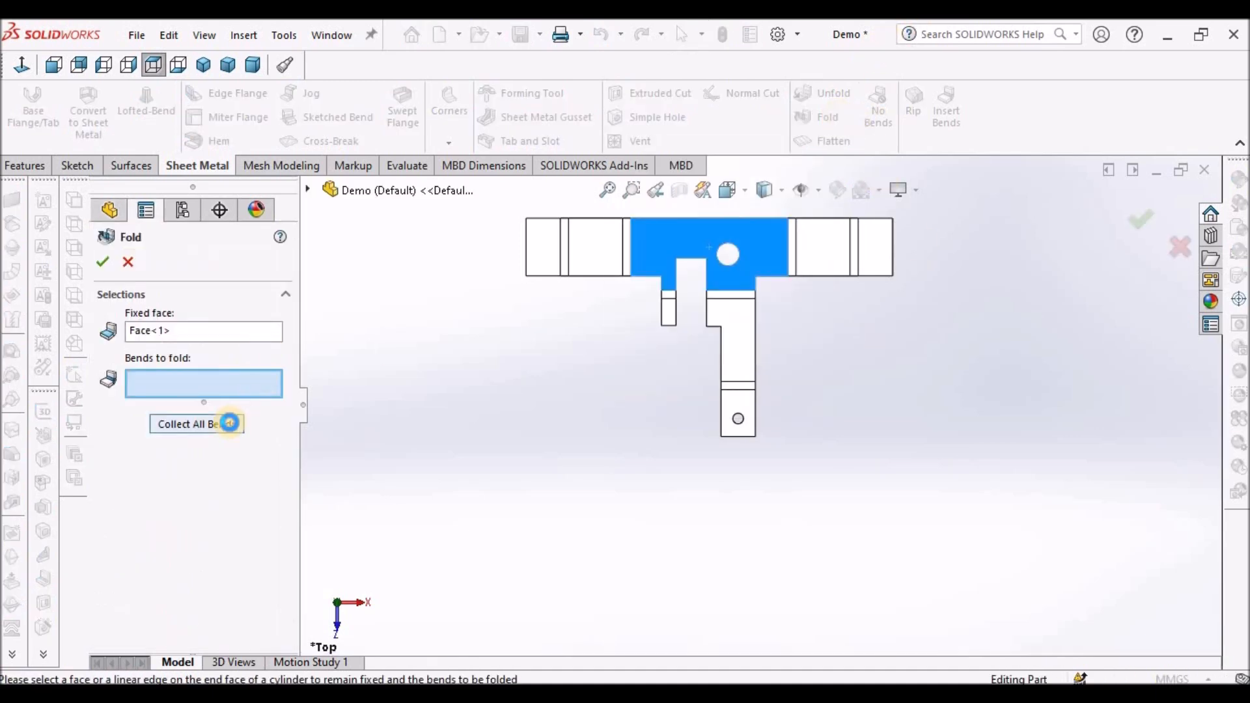
click(229, 423)
click(103, 262)
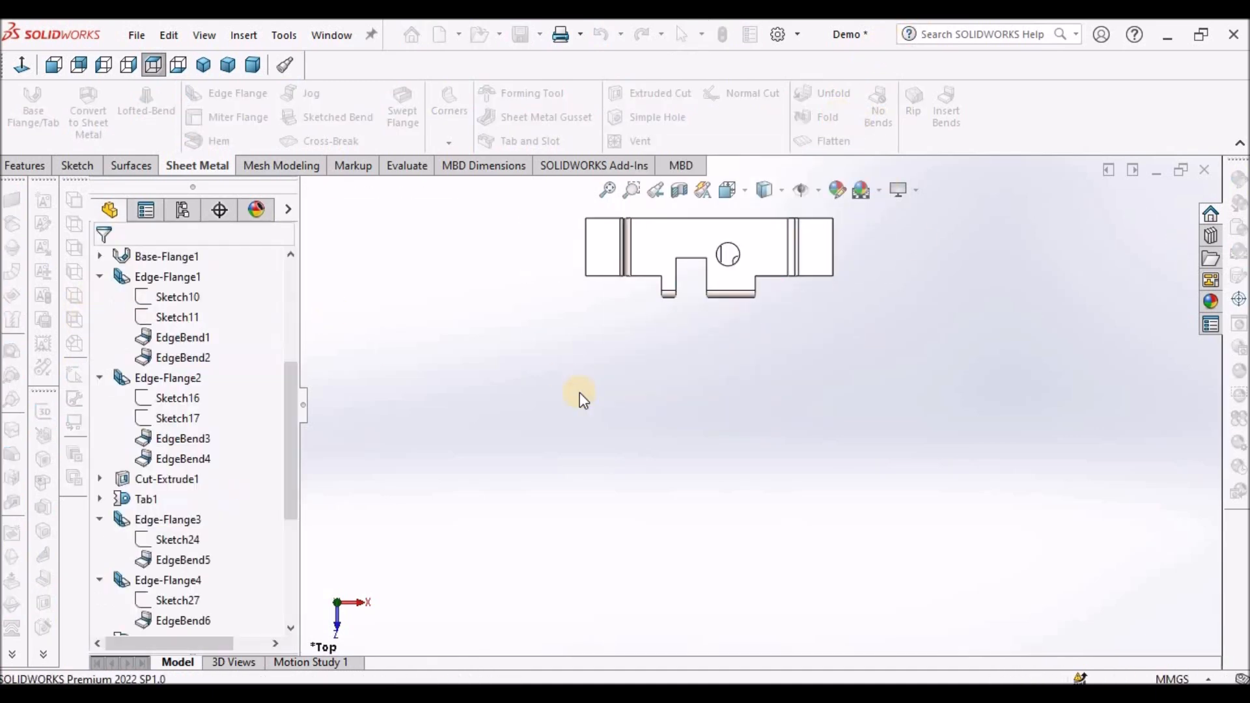
- Sketch a corner rectangle about 8 mm wide on the front strip face, beside the inner corner of its step
click(253, 66)
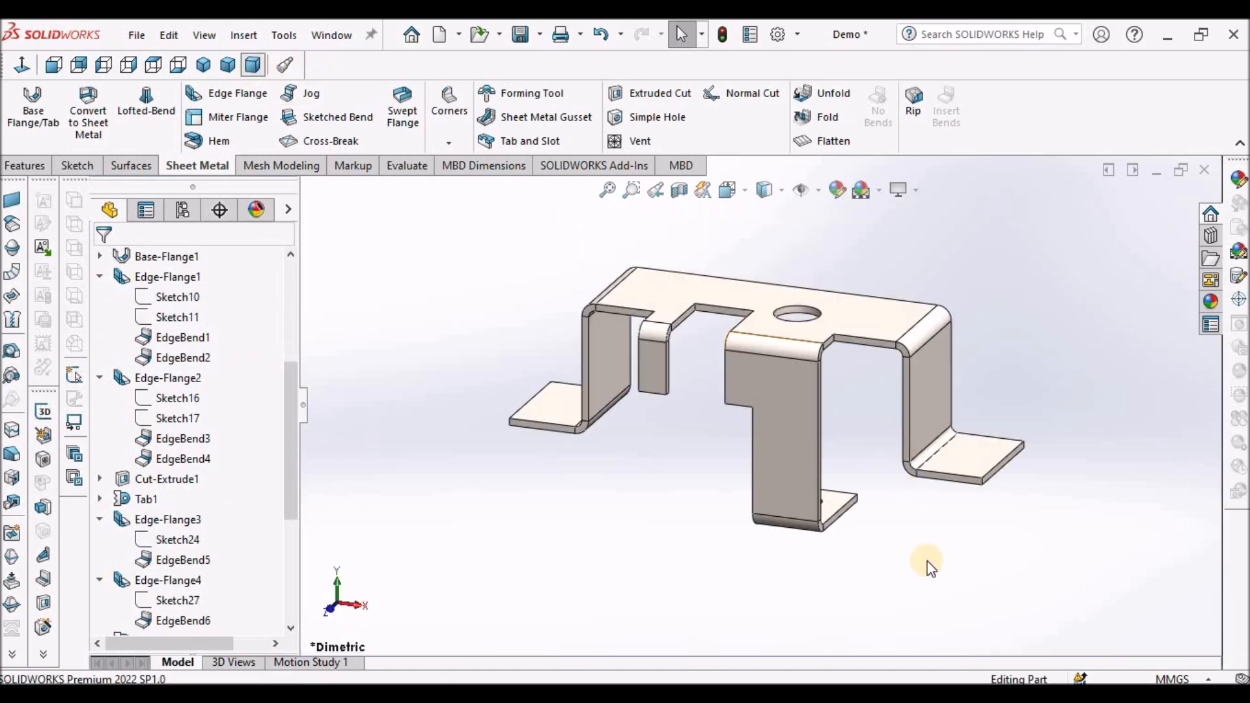
key(f)
scroll(864, 501, down, 3)
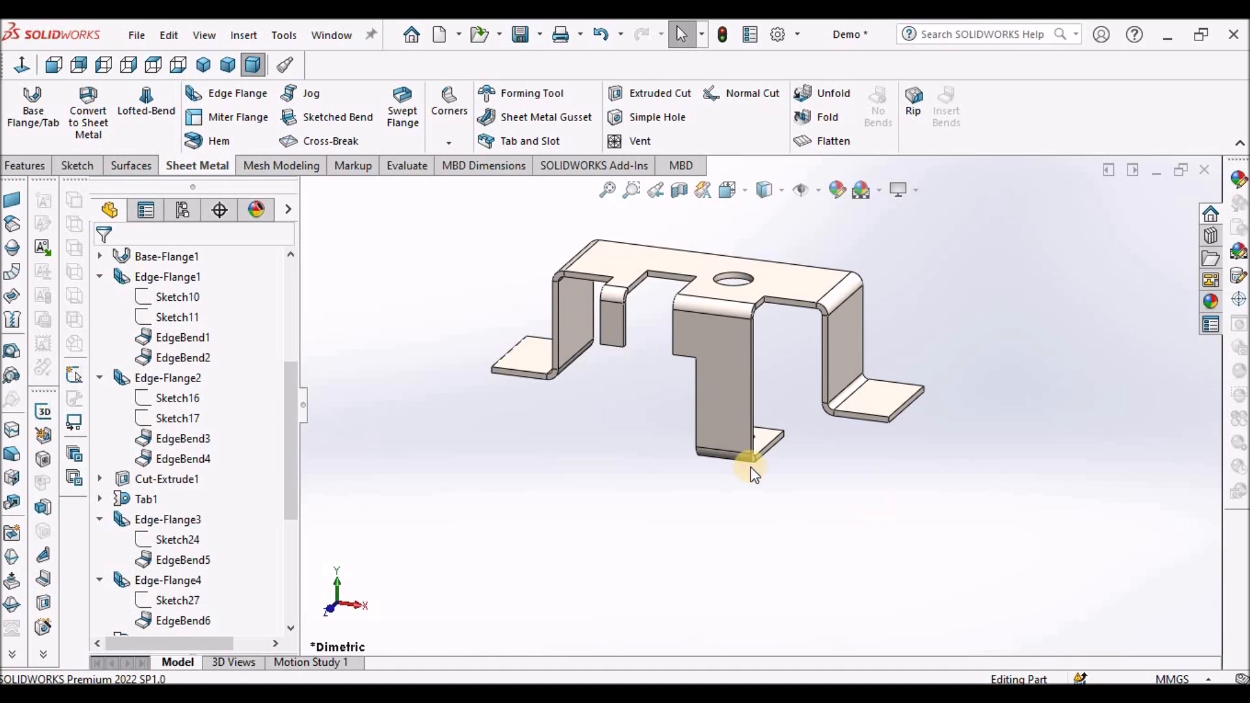
click(703, 326)
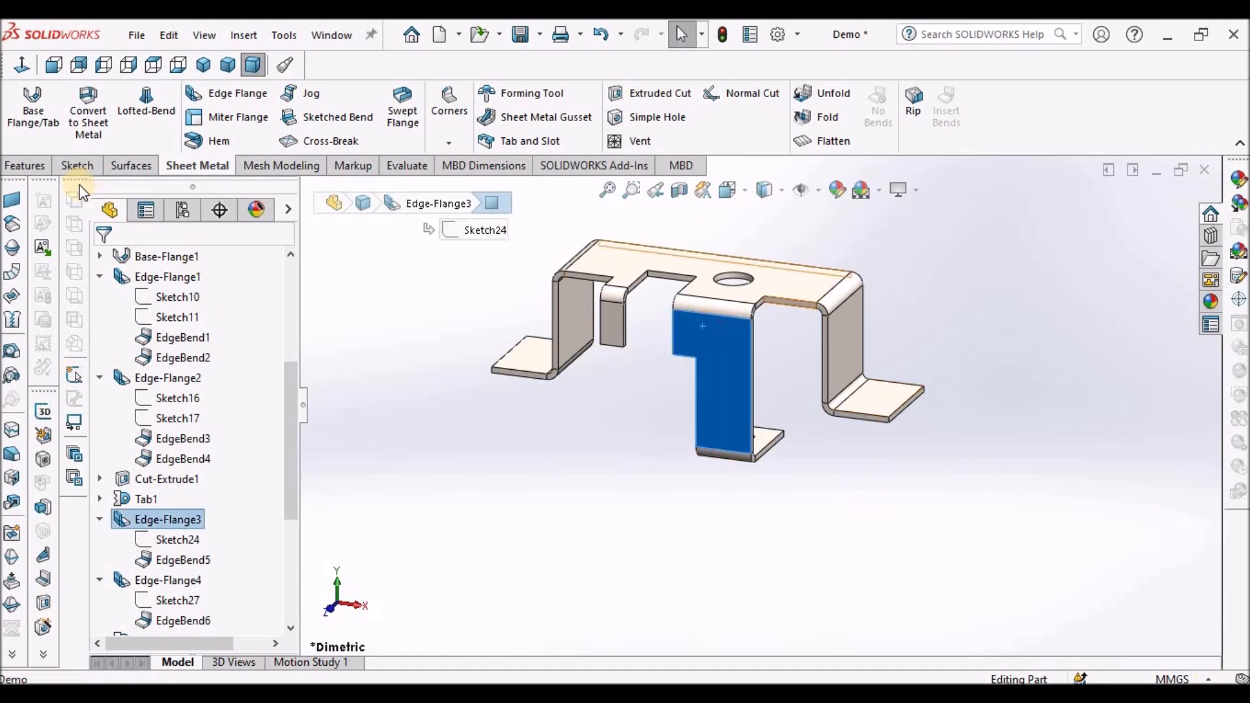
click(75, 166)
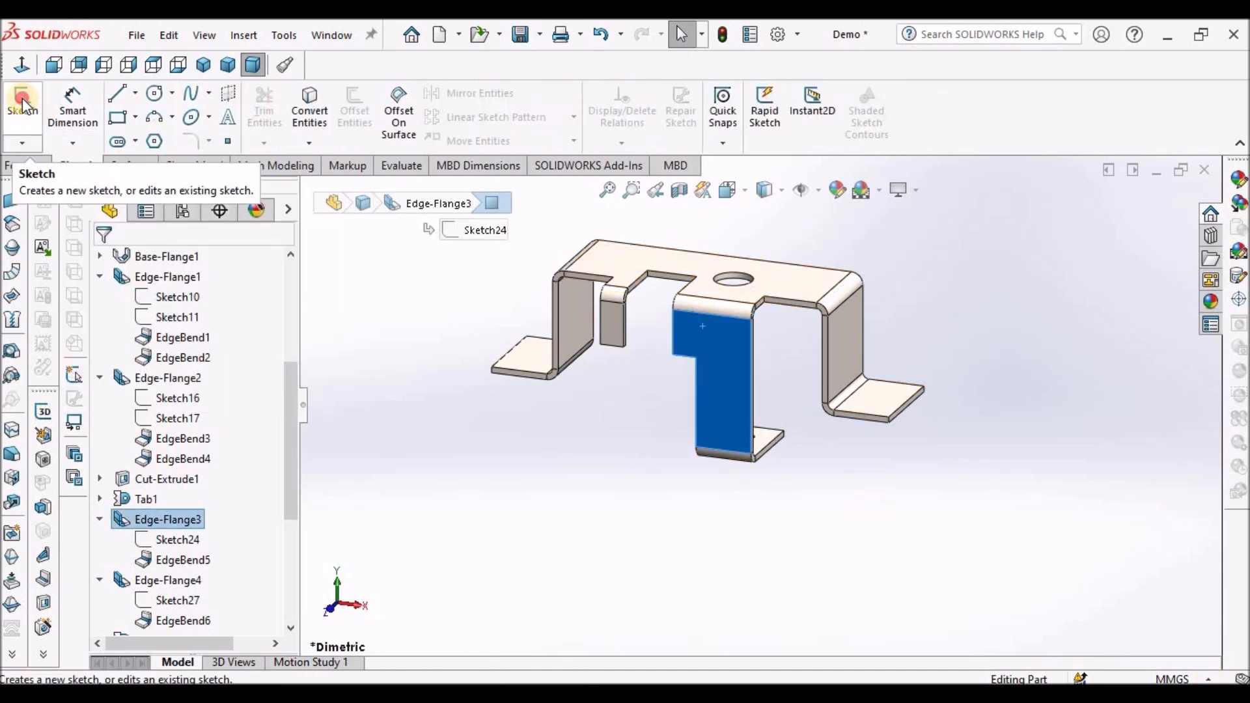
click(23, 101)
click(612, 527)
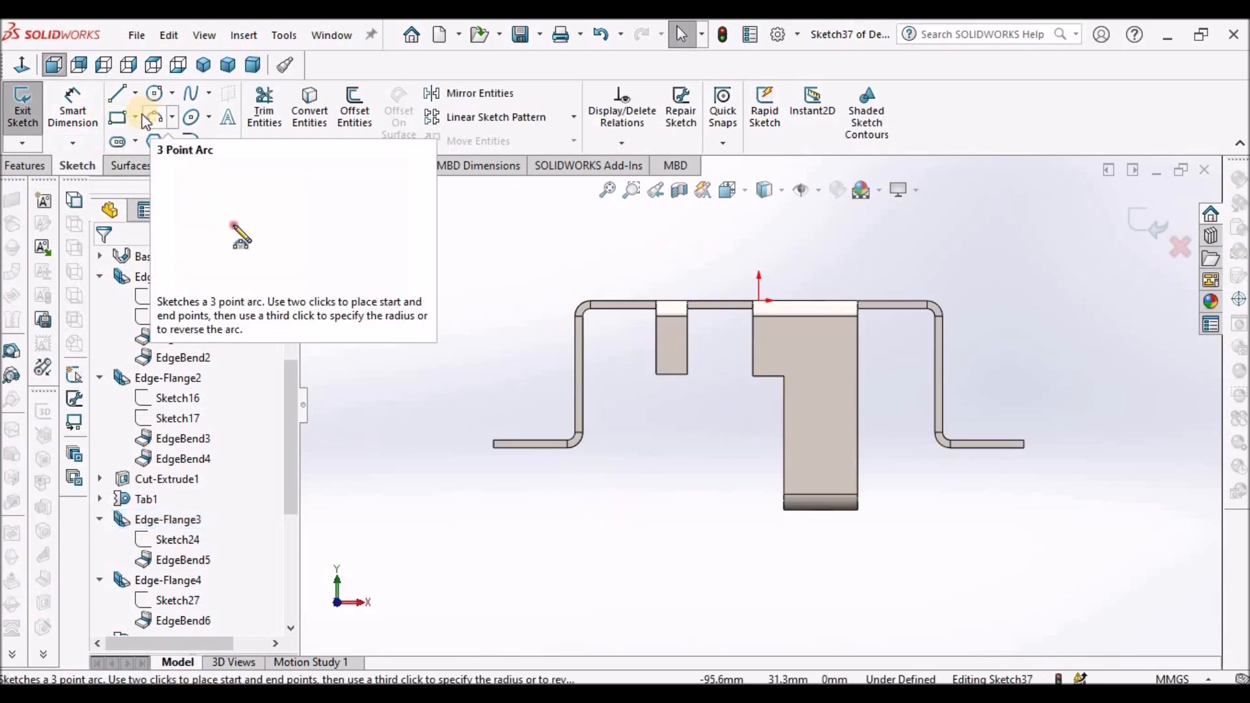
click(120, 118)
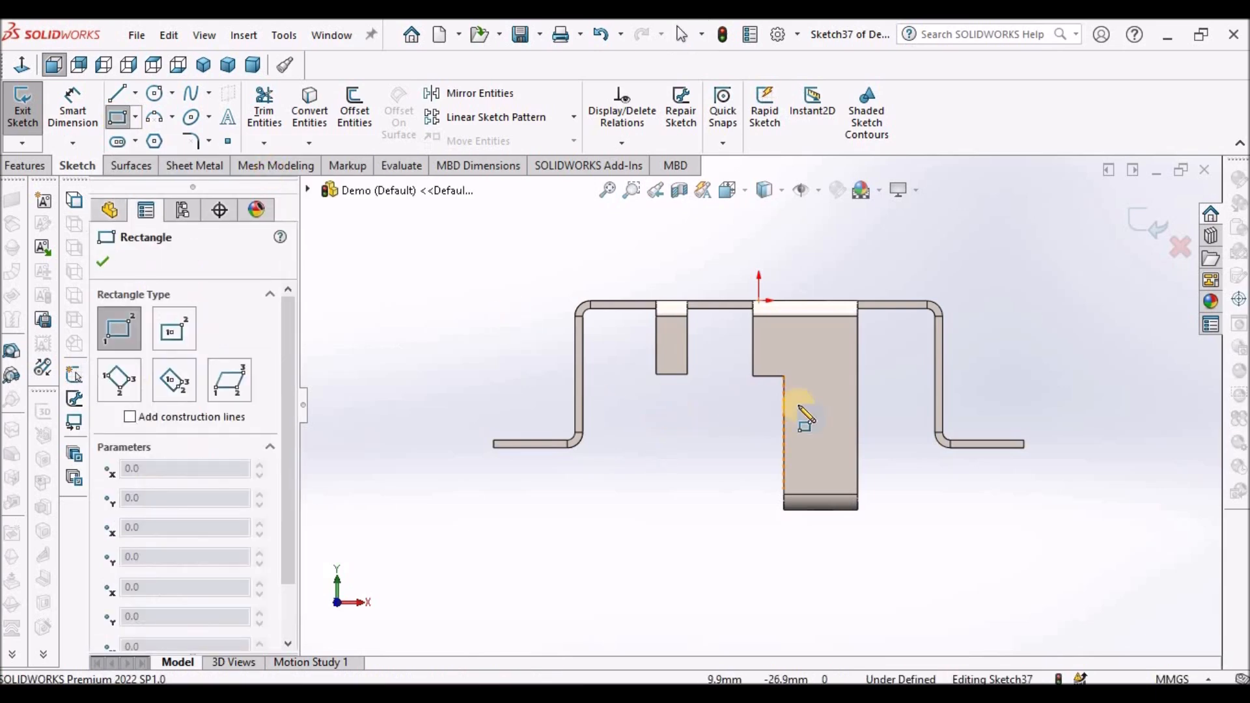
scroll(805, 409, down, 3)
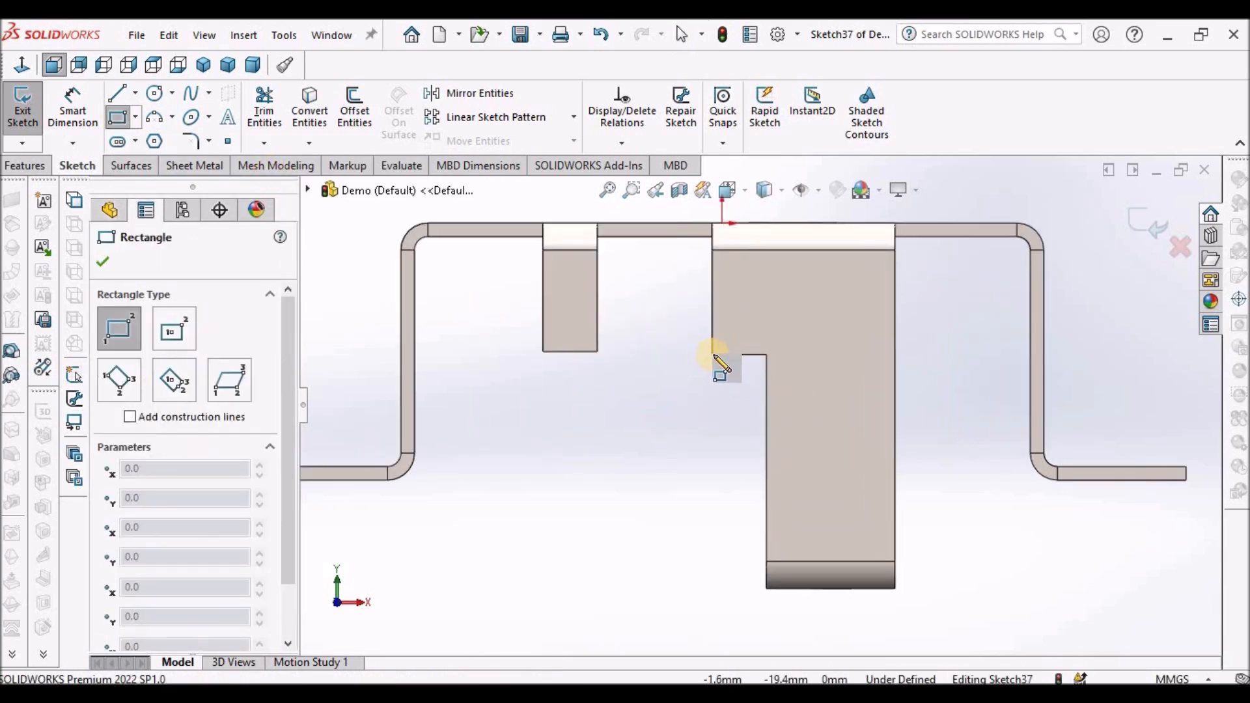
click(712, 355)
click(659, 320)
right_click(638, 409)
click(675, 419)
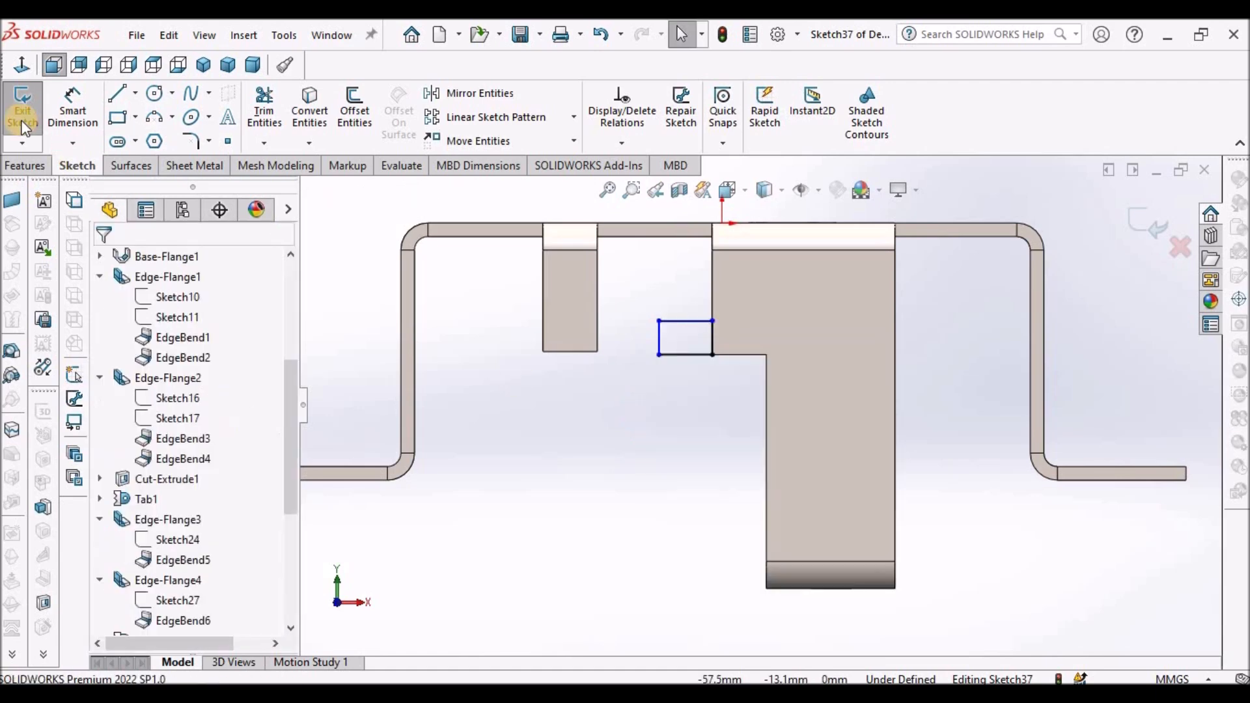
- Dimension the rectangle's top edge 12 mm below the bracket's top edge
click(73, 110)
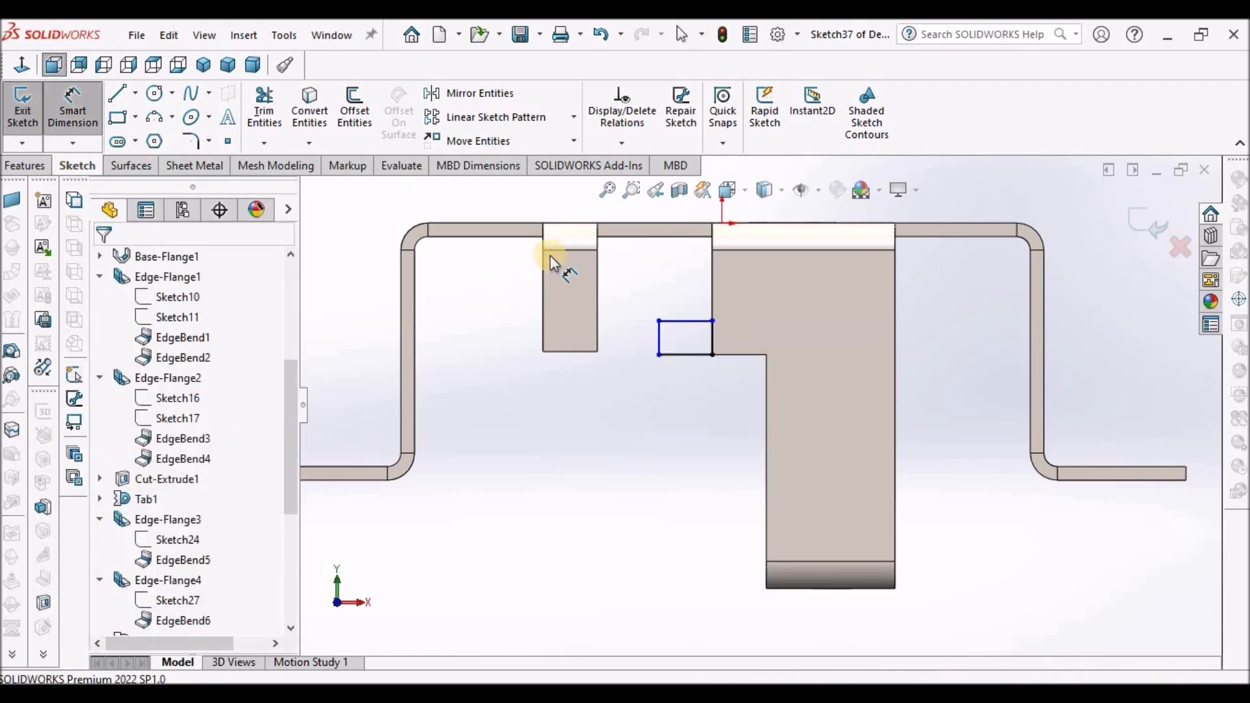
click(686, 222)
click(683, 319)
click(681, 274)
text(12)
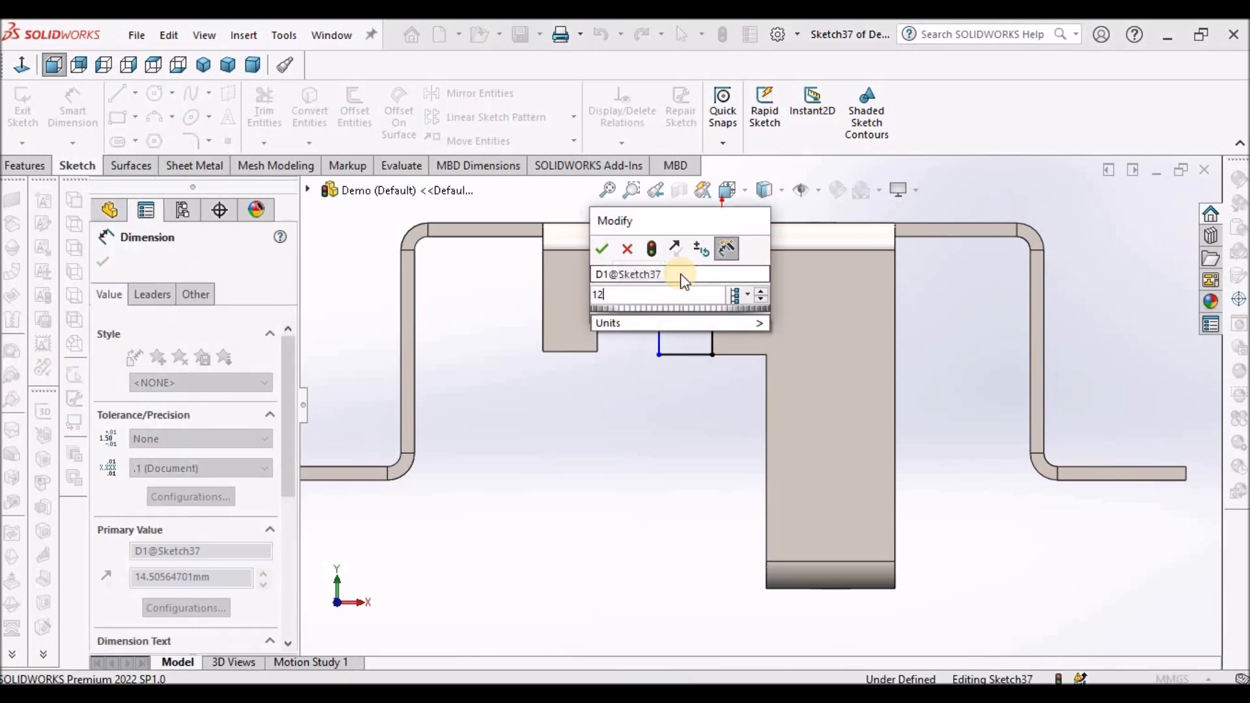
key(Return)
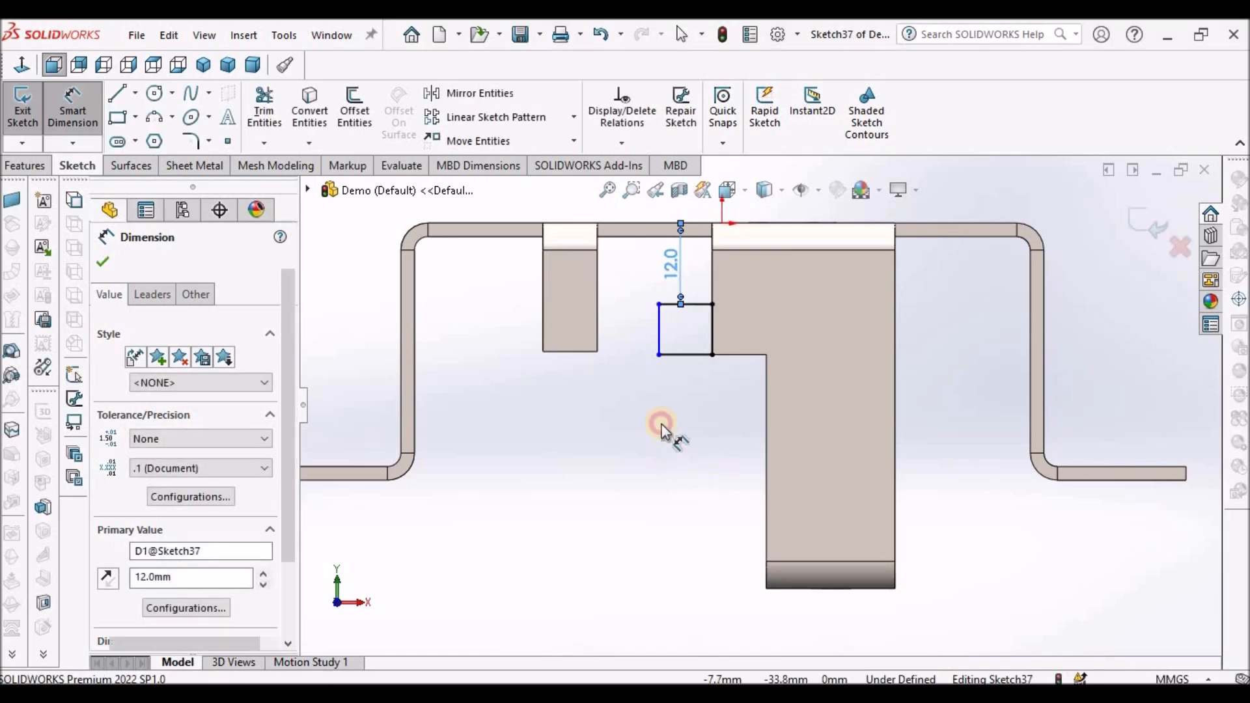
- Set the rectangle's width to 10 mm and finish the sketch
click(690, 354)
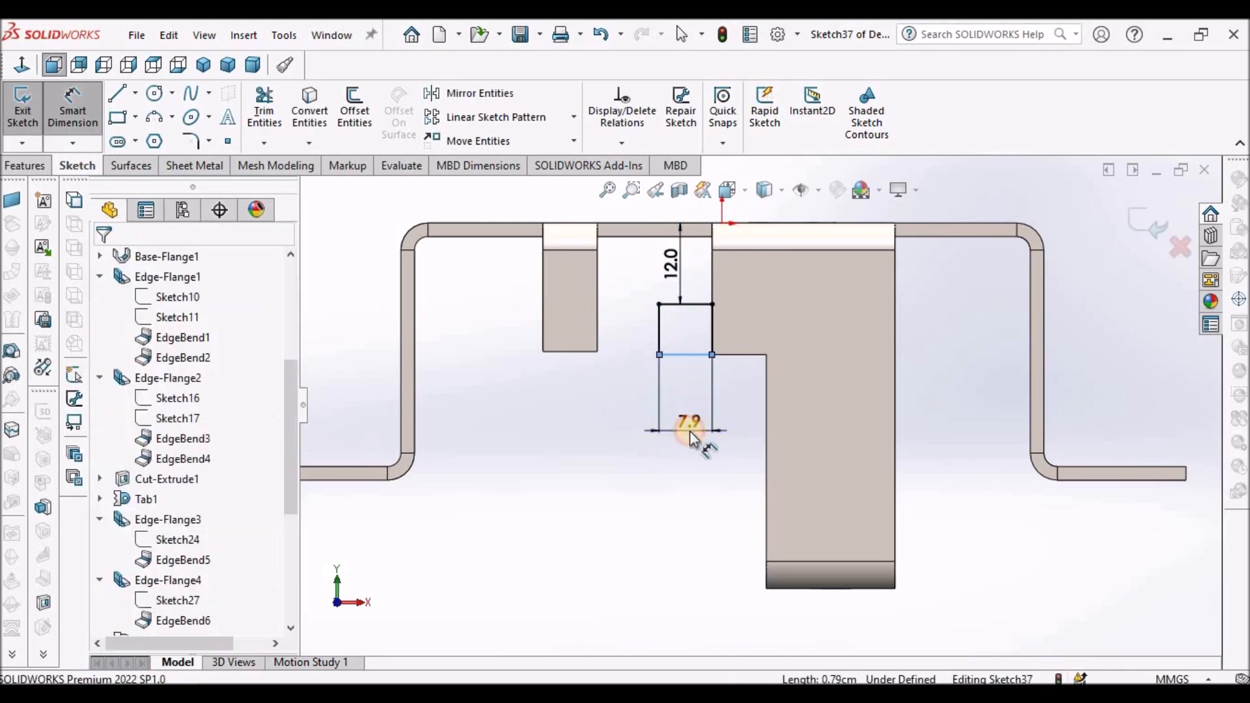
click(690, 435)
text(10)
key(Return)
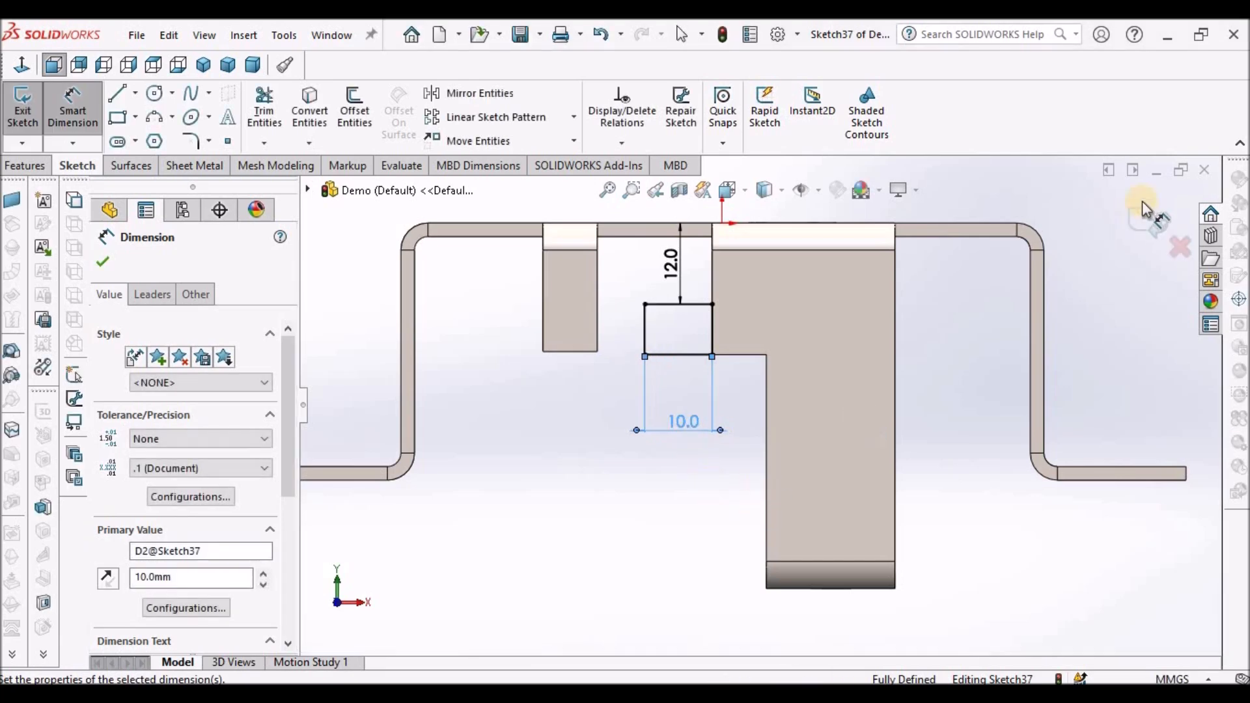
click(1155, 219)
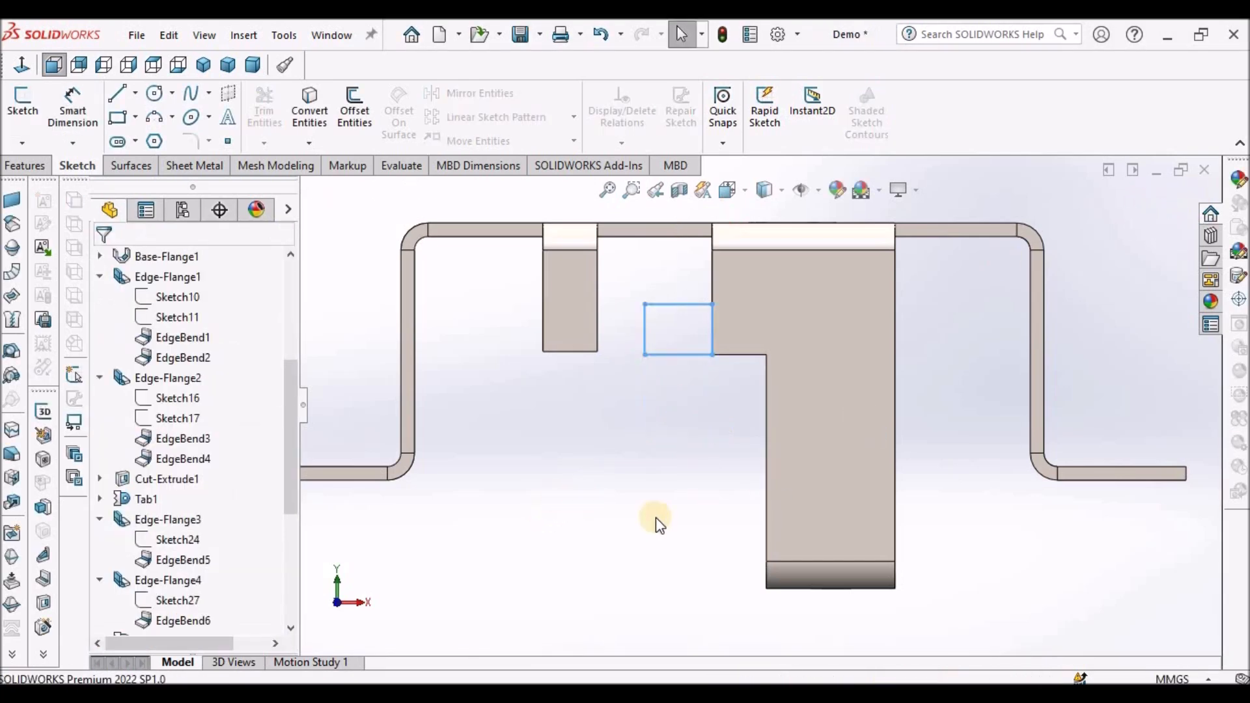
- Turn the rectangle into a 2.0 mm base flange tab merged with the strip, and save the part
click(181, 167)
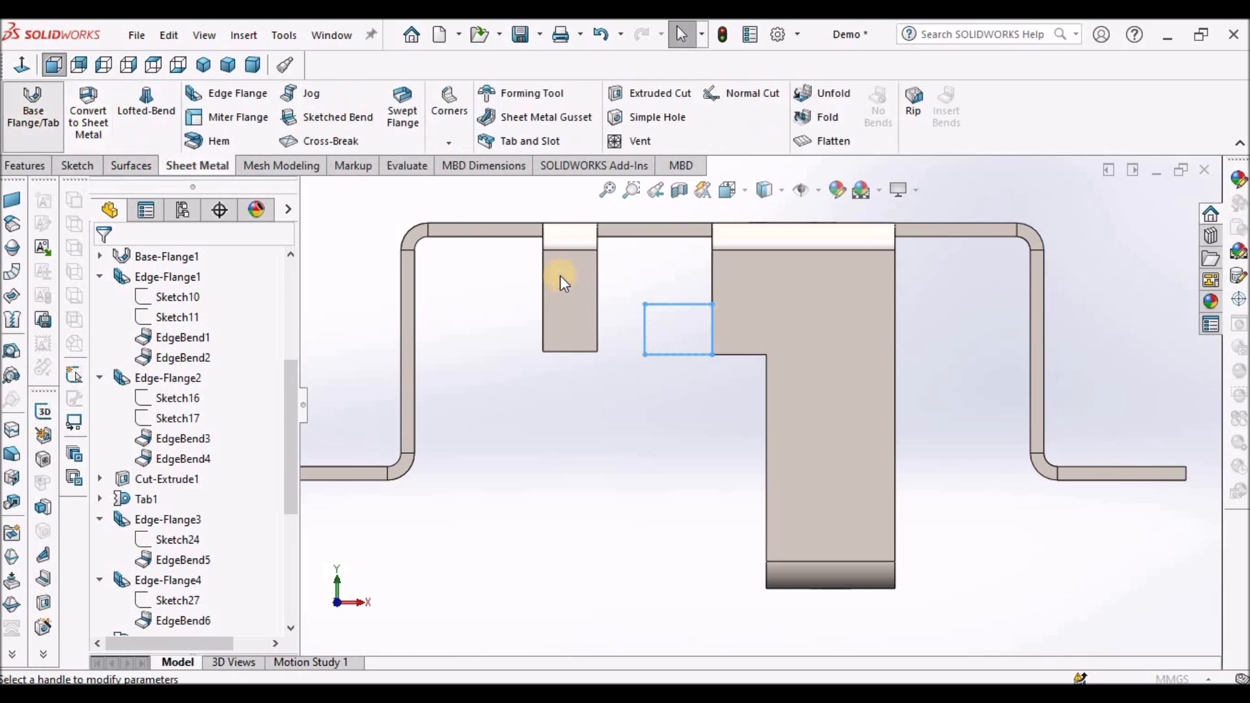
click(101, 262)
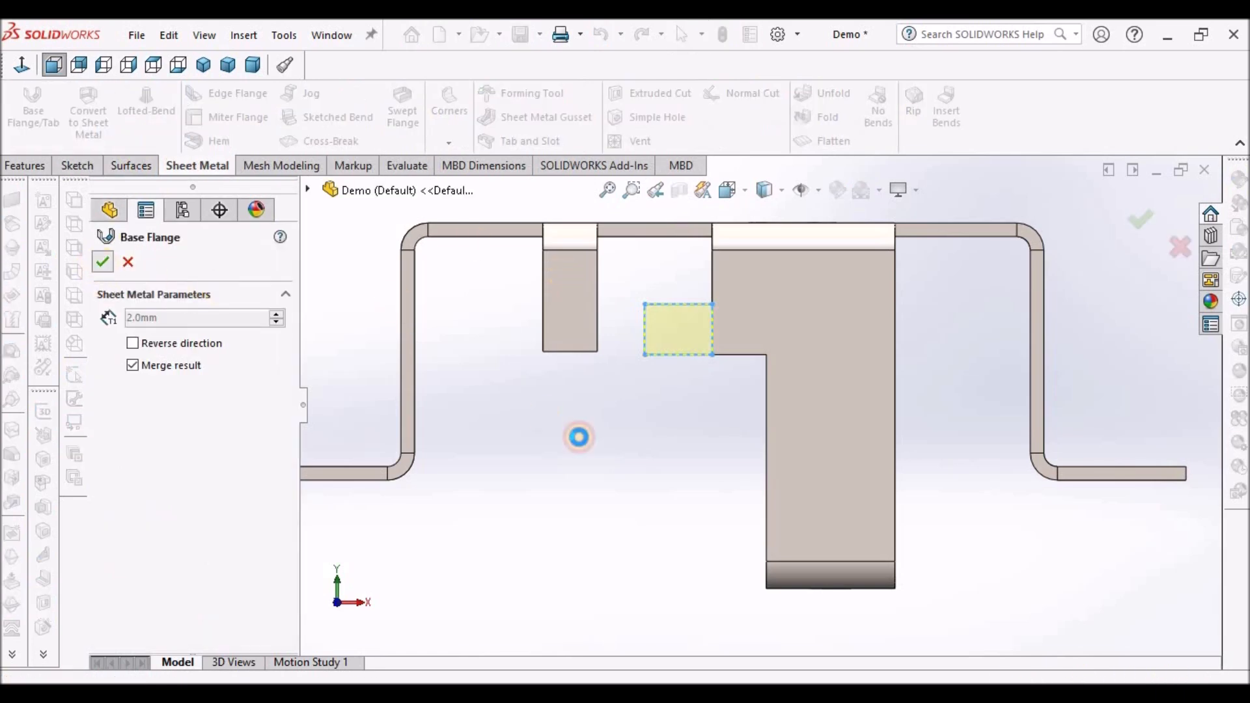
scroll(701, 409, up, 3)
mouse_move(682, 455)
middle_down()
mouse_move(697, 502)
mouse_move(670, 485)
mouse_move(703, 482)
mouse_move(691, 468)
middle_up()
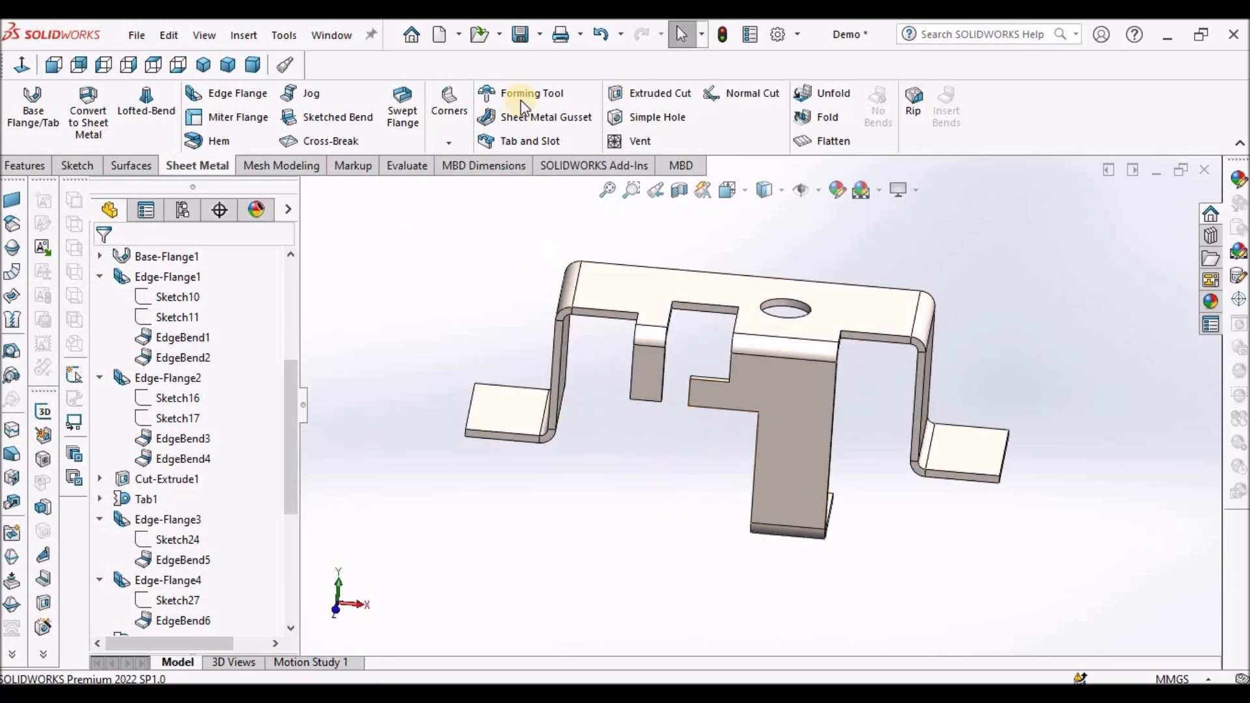
click(521, 34)
click(253, 64)
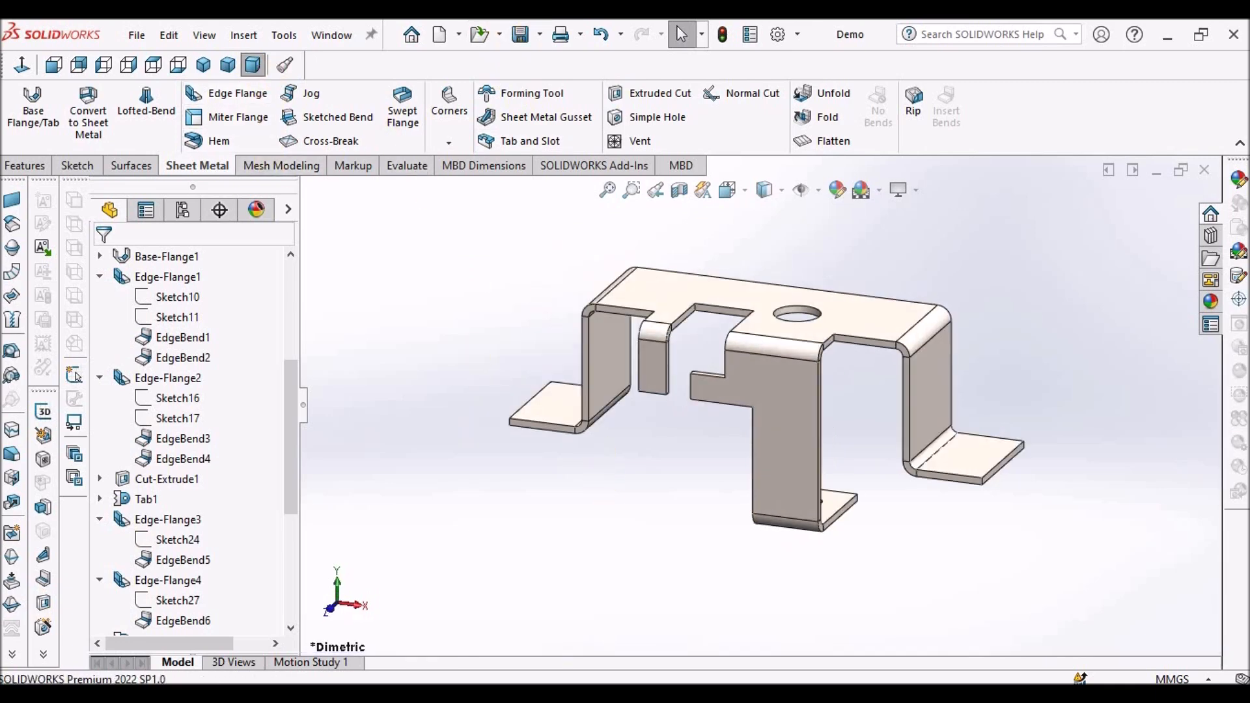
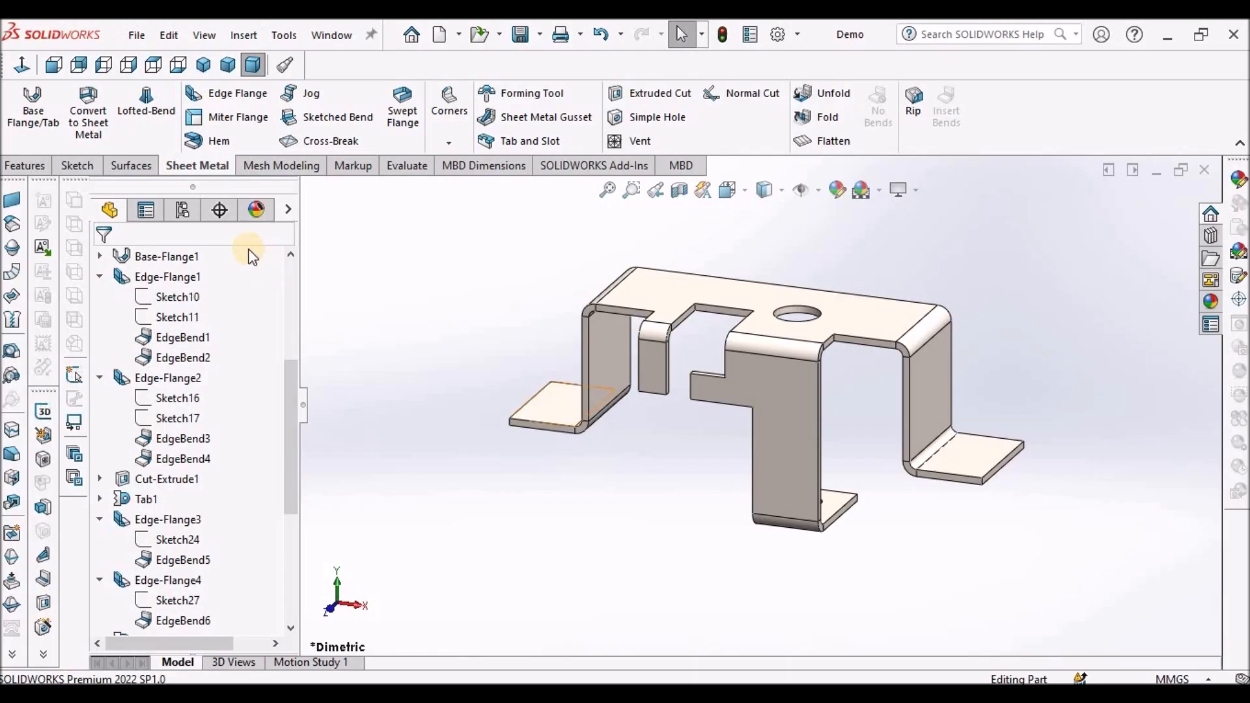
- Chamfer the outer corner edge of the tab's step with a 4 mm Break Corner
click(451, 143)
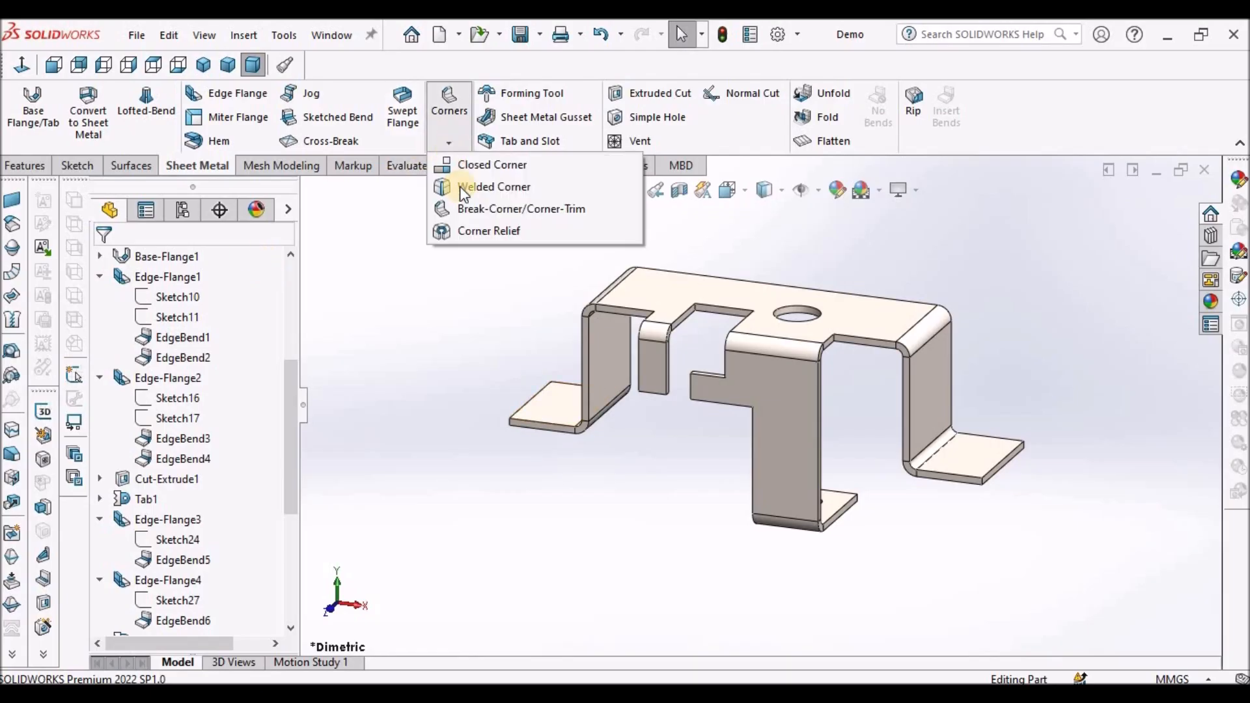
click(494, 207)
scroll(701, 415, down, 3)
middle_drag(703, 415, 784, 353)
scroll(826, 318, down, 4)
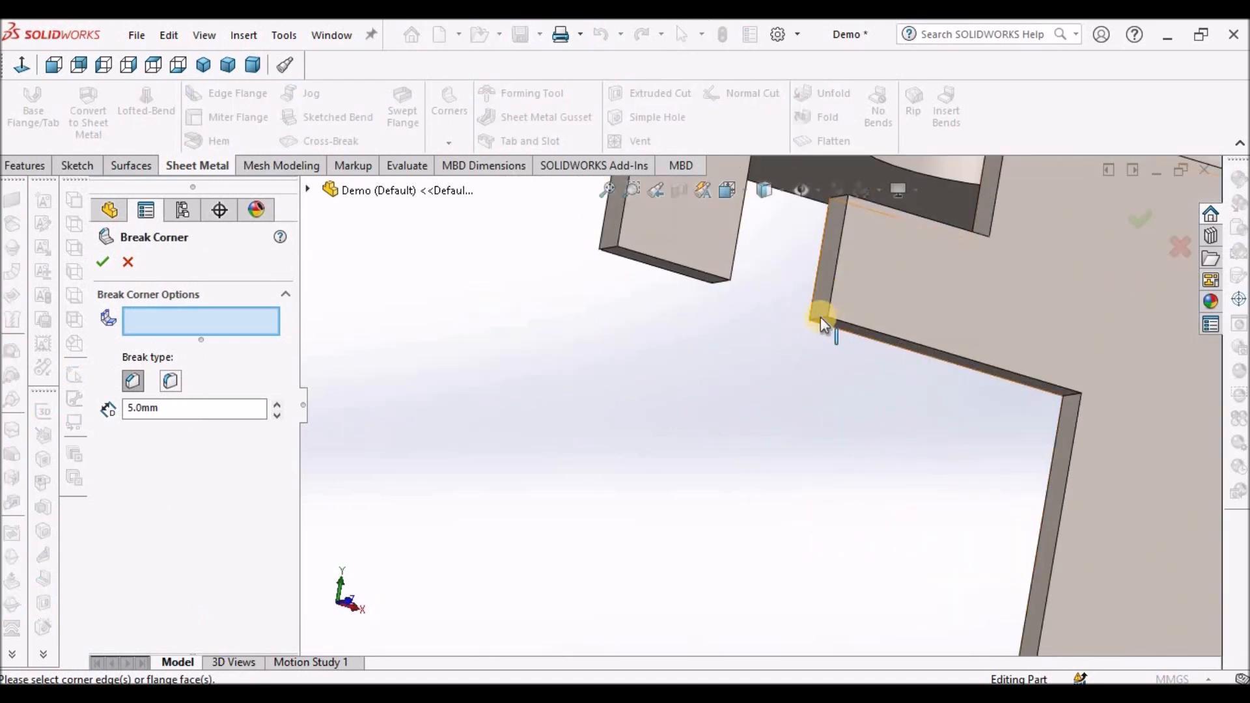
click(821, 317)
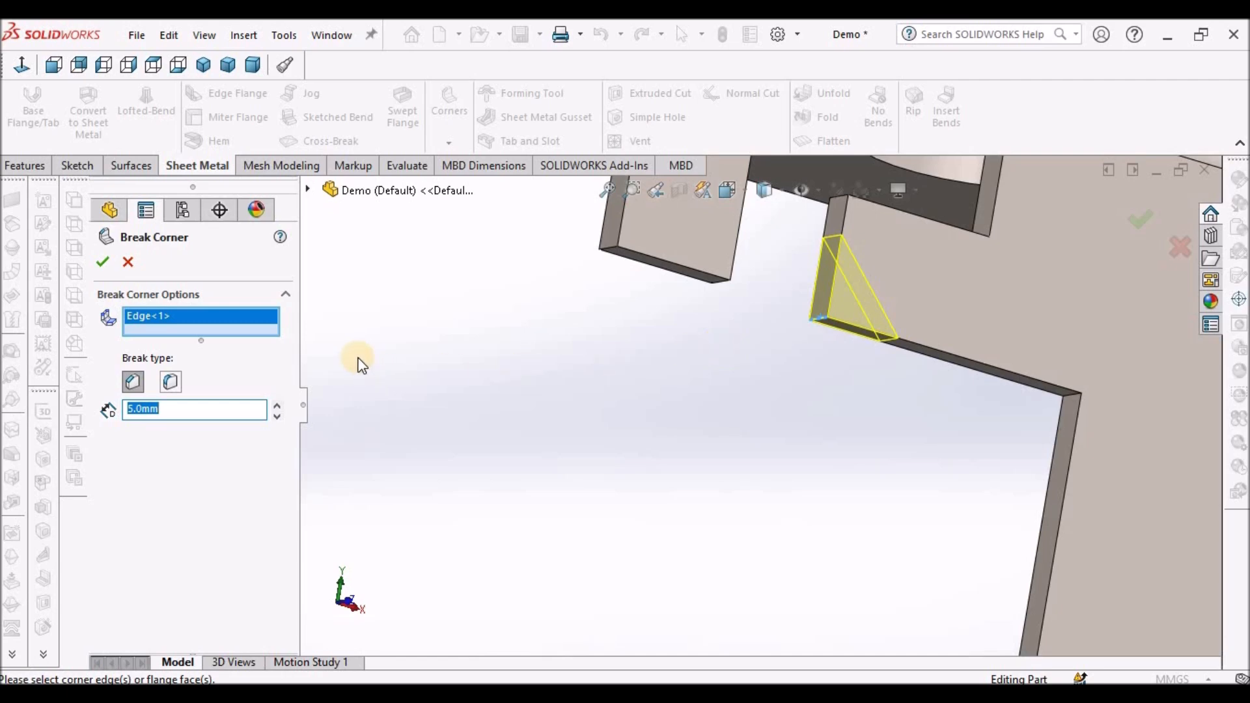
text(4)
key(Return)
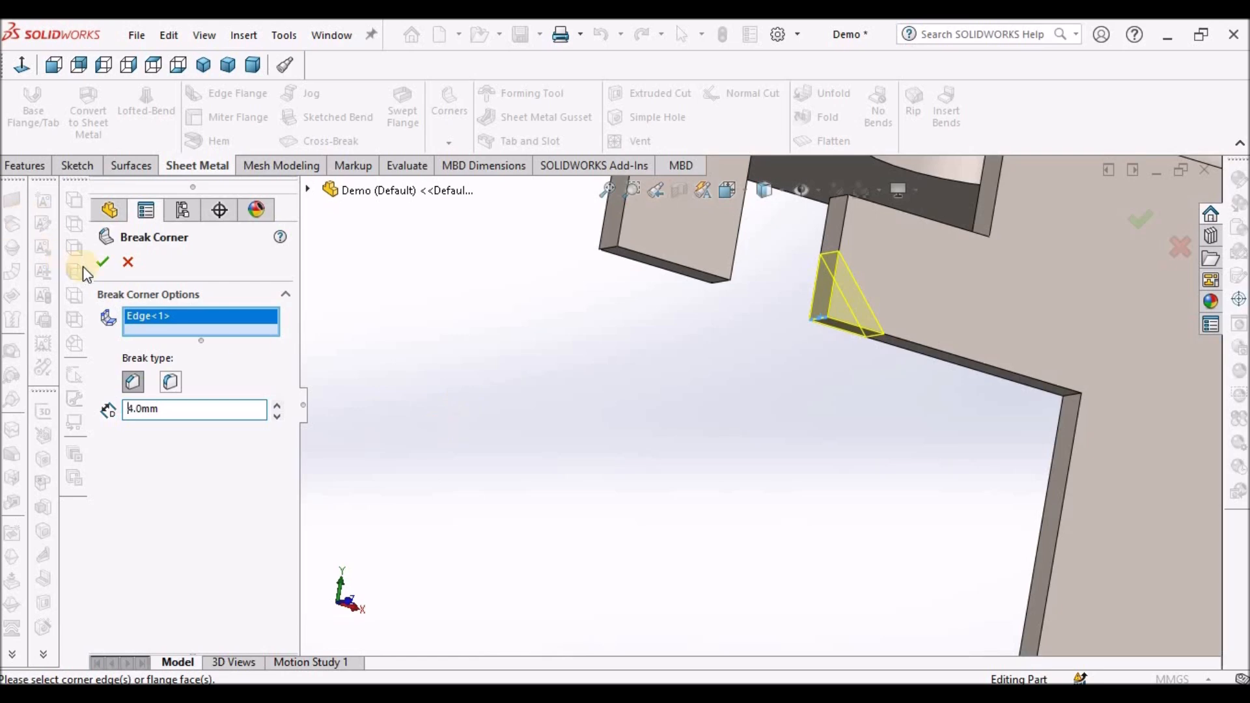
click(103, 263)
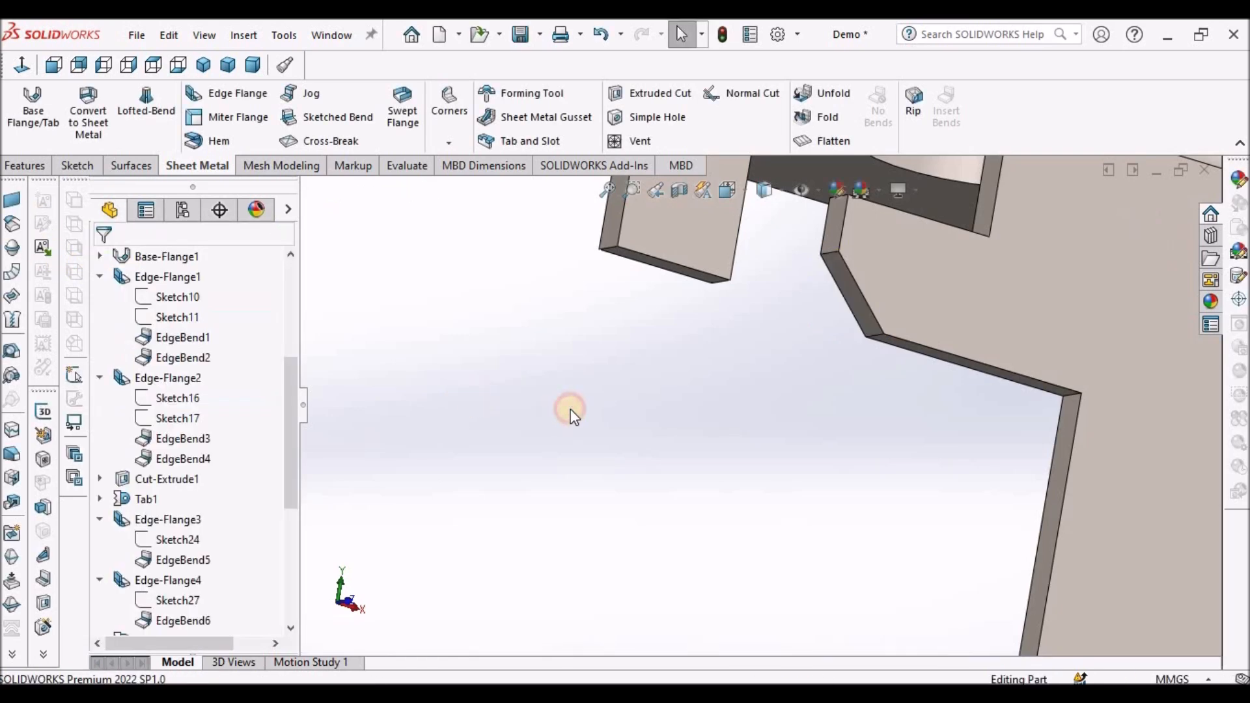
- Zoom in and orbit around the bracket to examine the chamfered tab corner
key(f)
scroll(854, 373, down, 2)
middle_drag(830, 374, 778, 397)
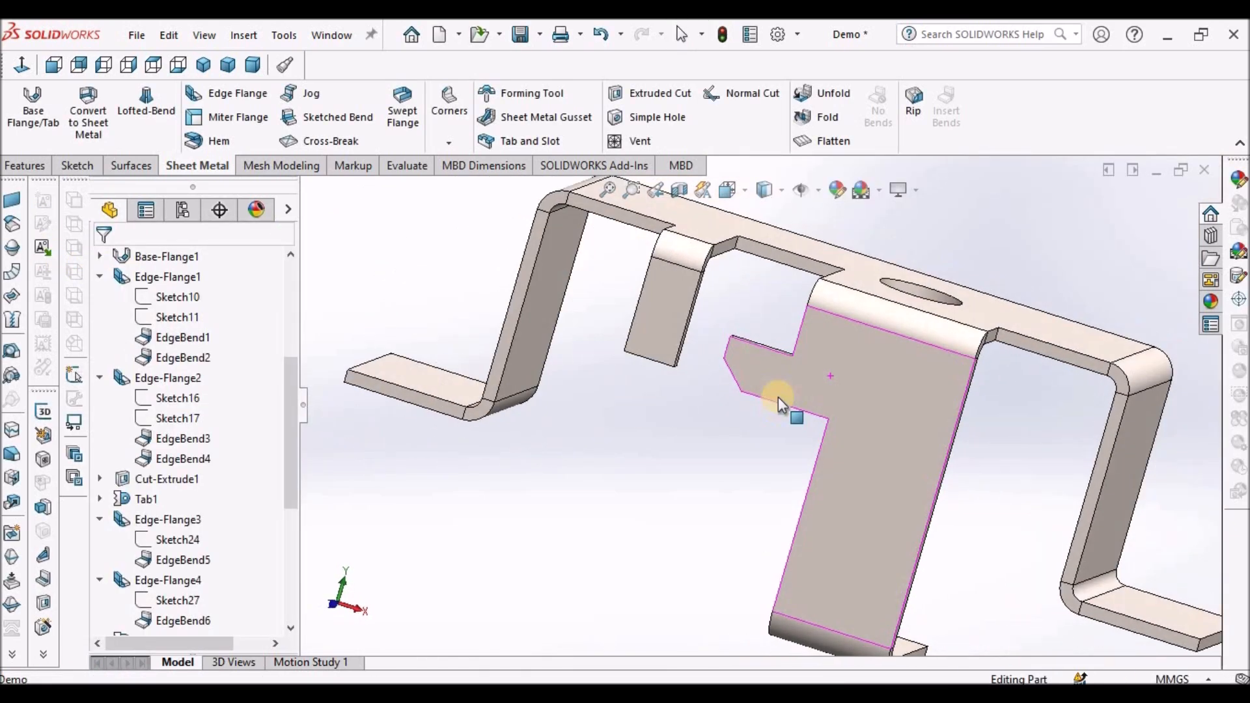
scroll(744, 373, down, 6)
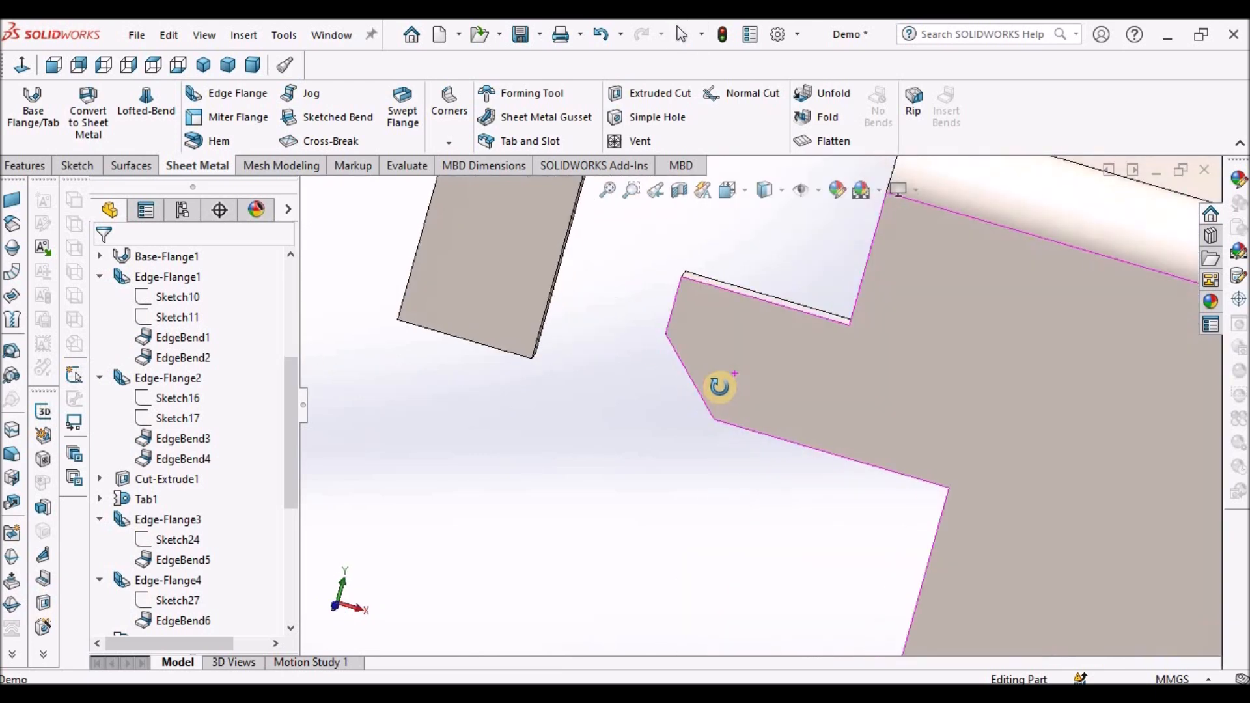
click(616, 471)
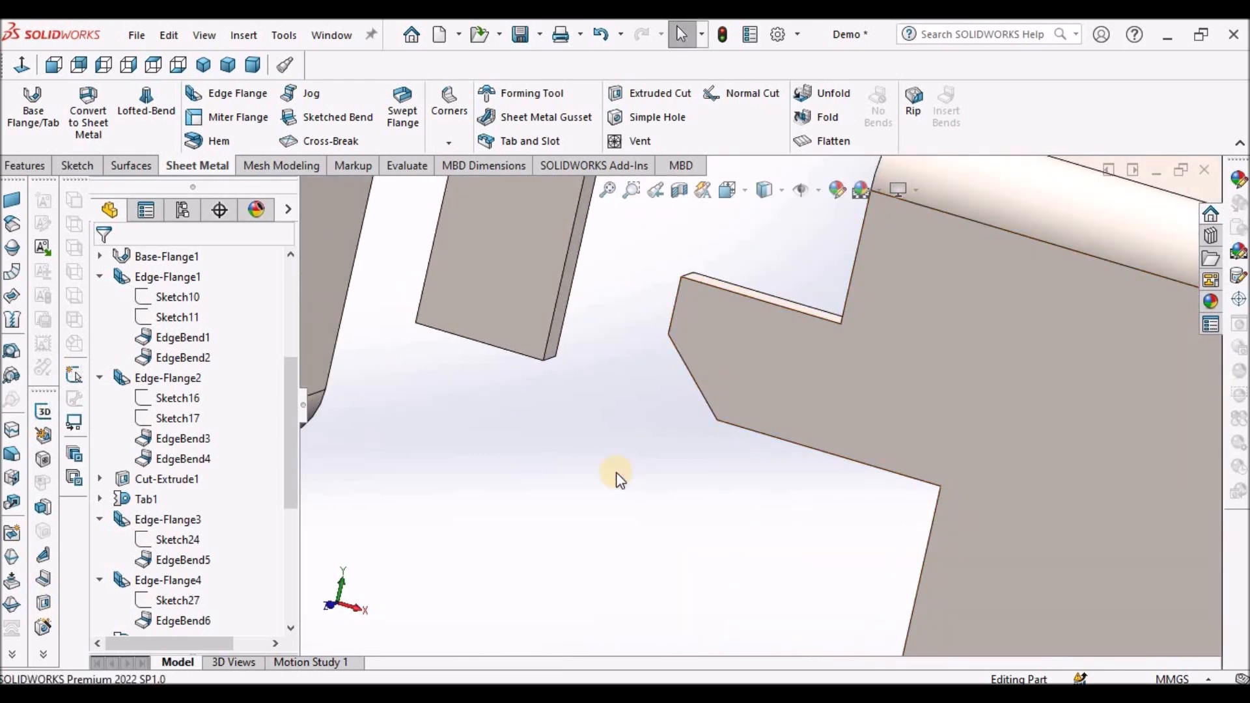
scroll(616, 471, up, 3)
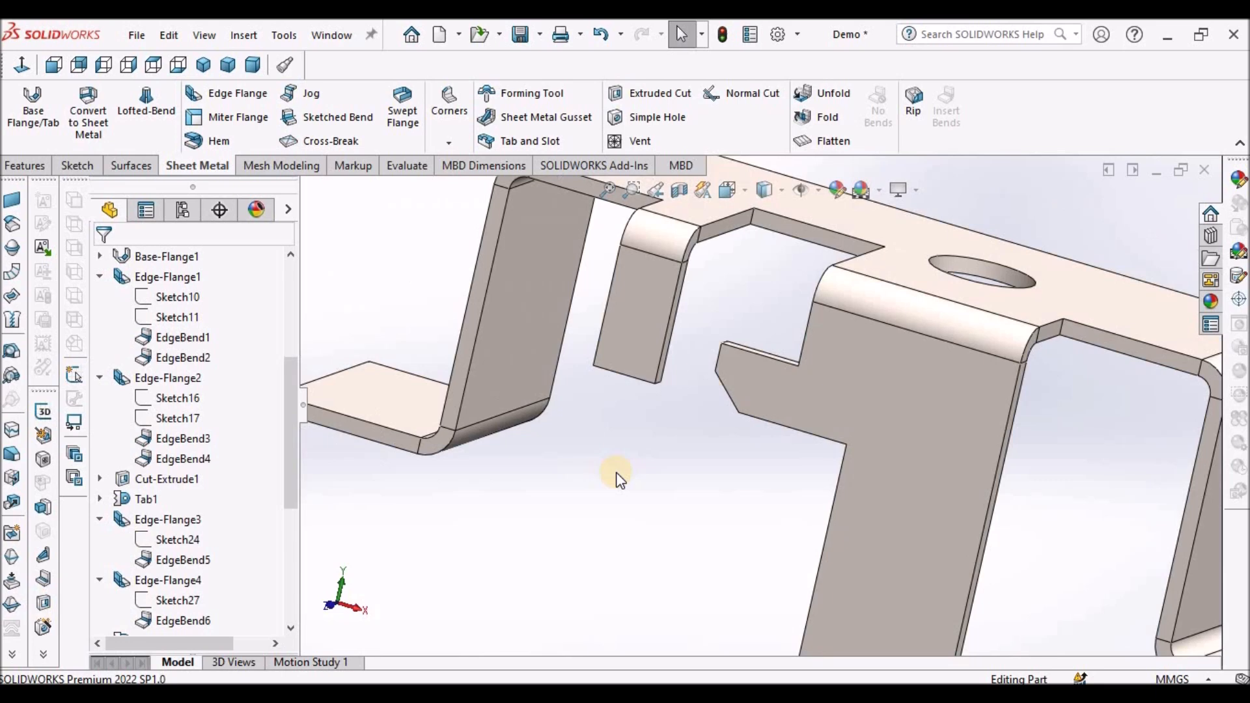
key(f)
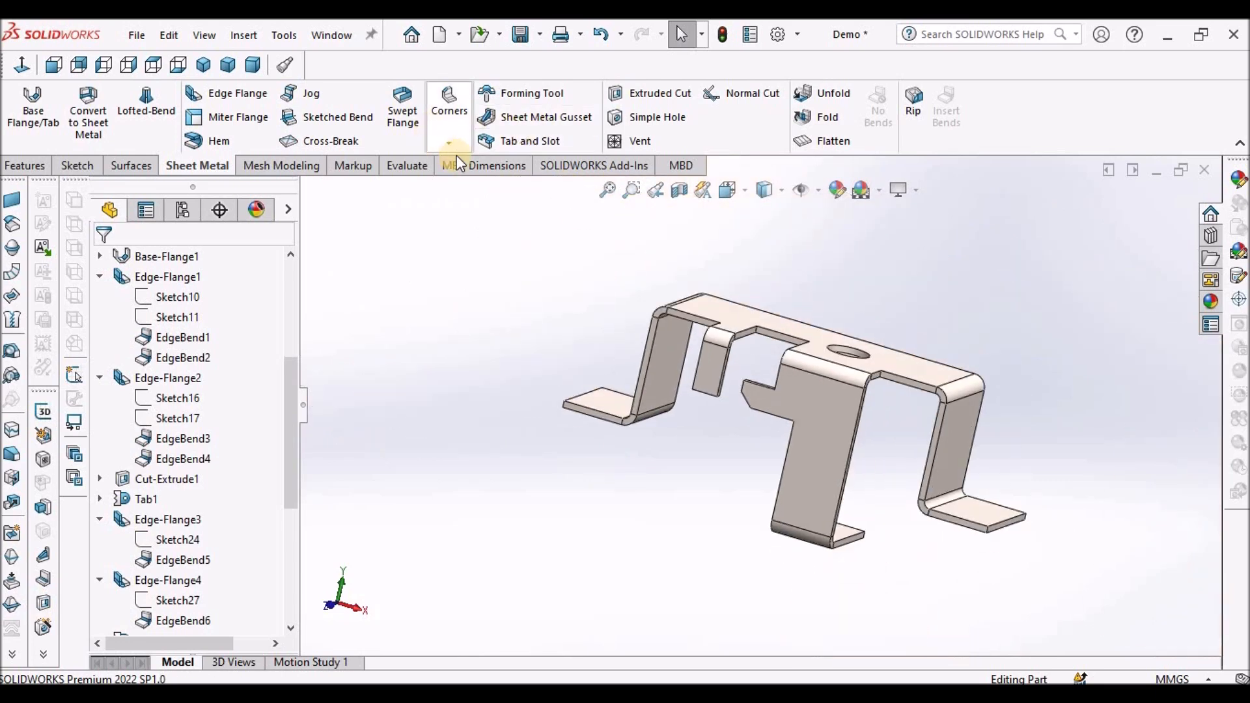
- Round the four outer corners of the two foot flanges with a 10 mm fillet-type Break Corner
click(451, 144)
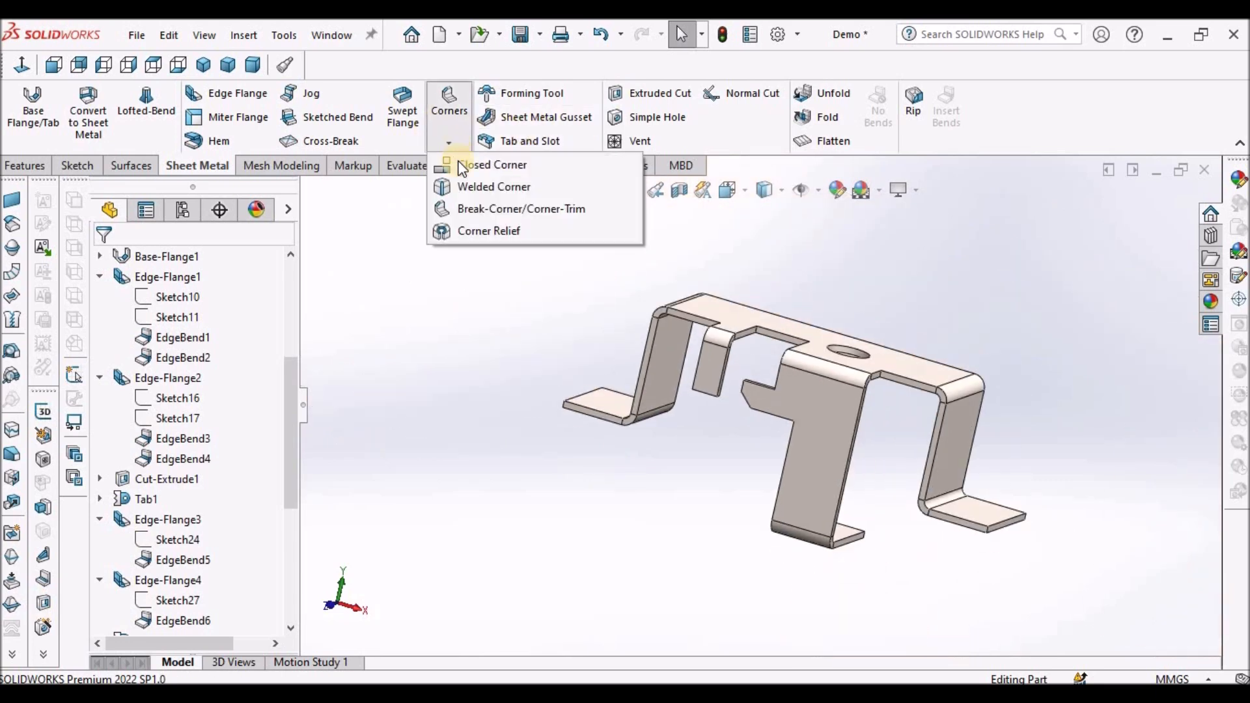
click(506, 209)
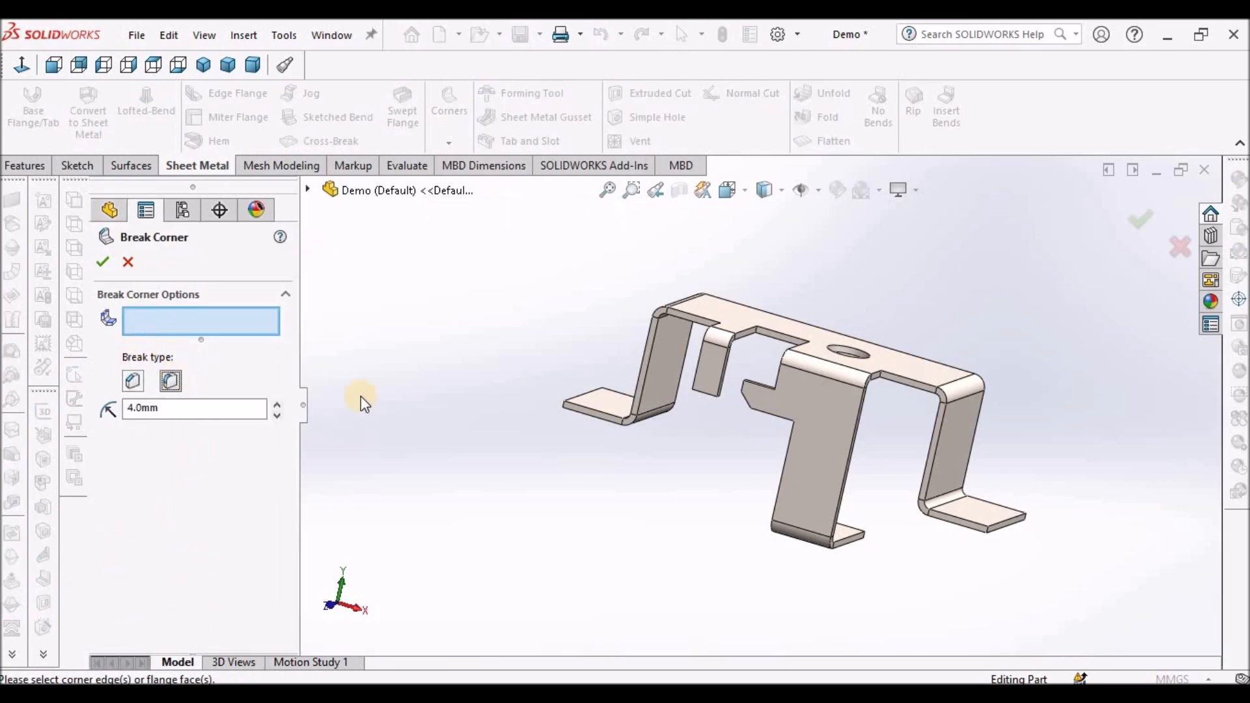
scroll(886, 498, down, 5)
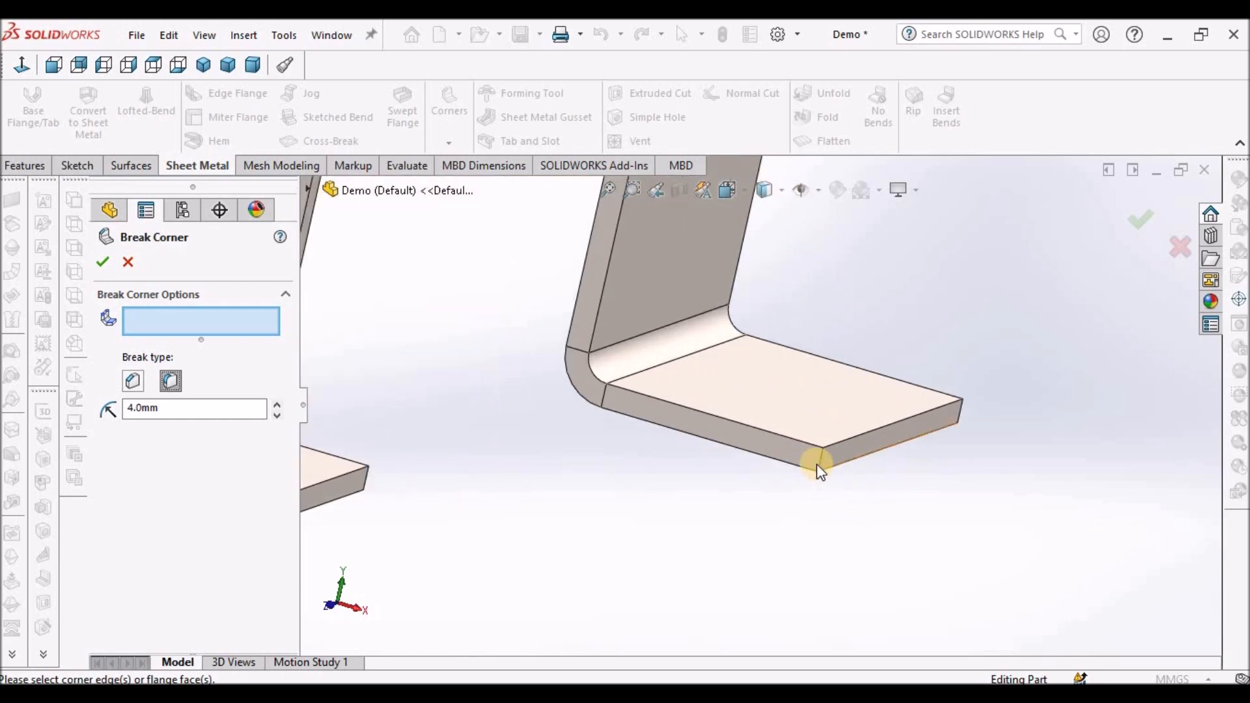
click(818, 463)
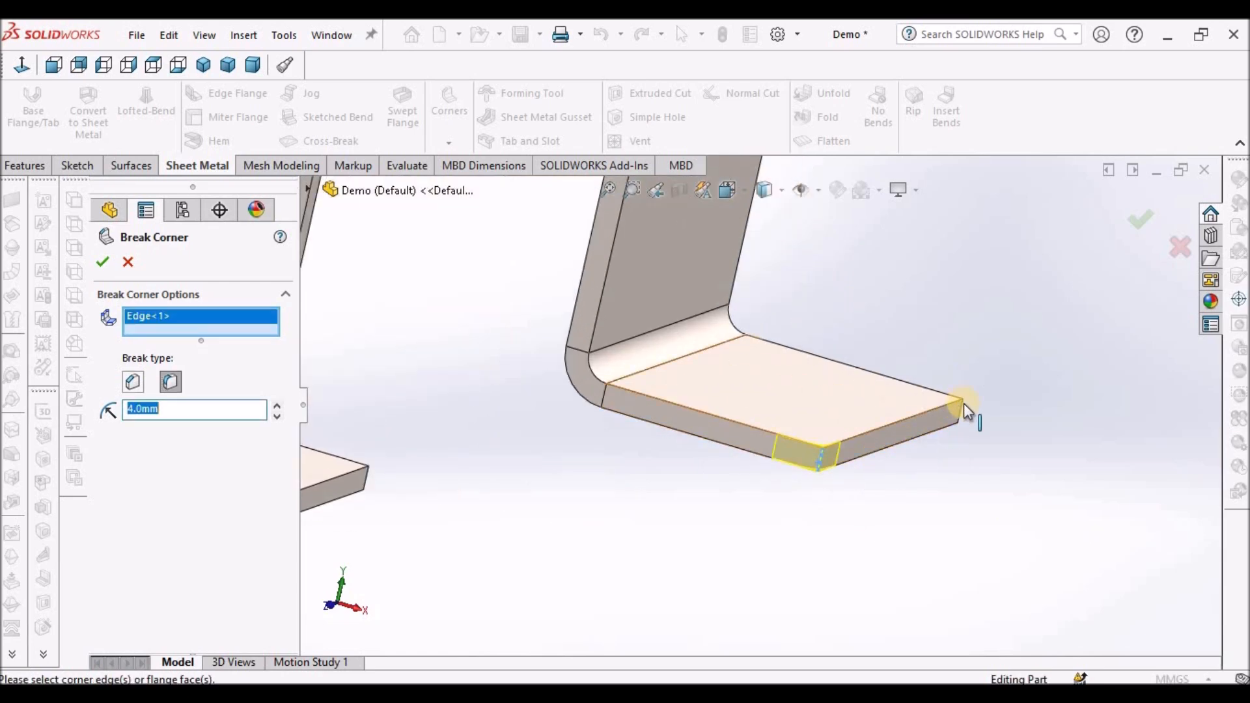
click(964, 406)
scroll(667, 410, up, 6)
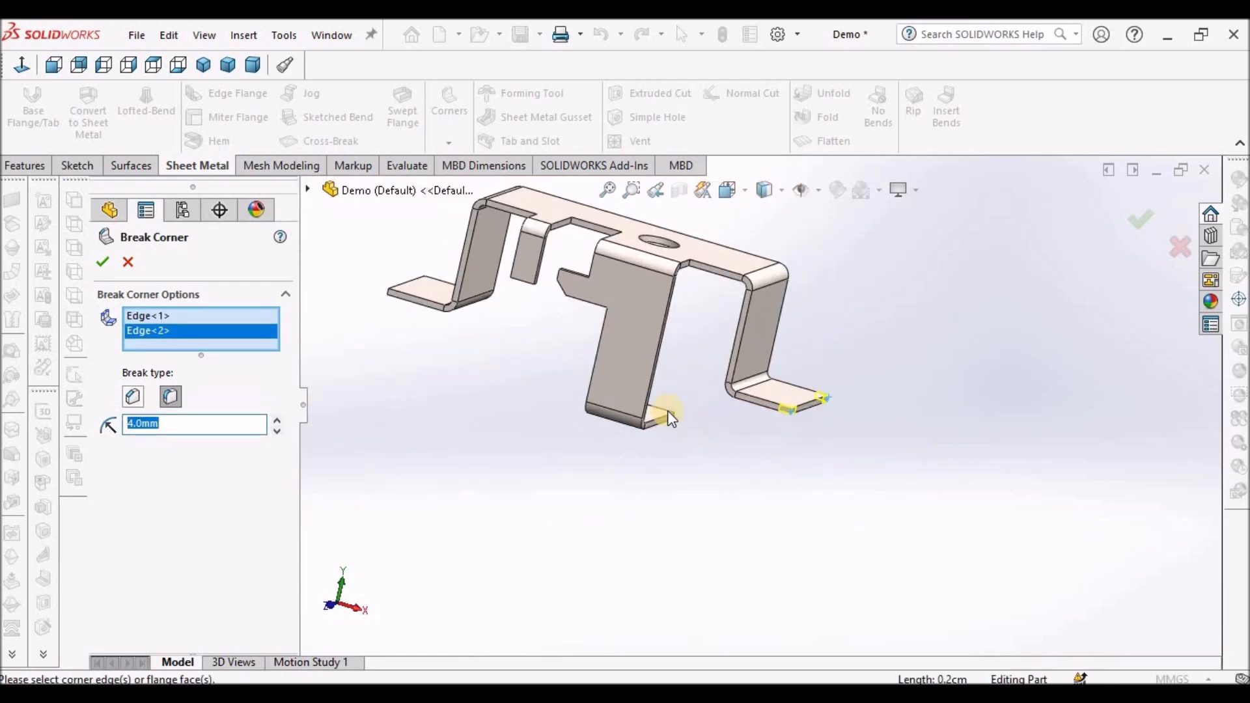
scroll(580, 338, down, 5)
scroll(586, 340, down, 5)
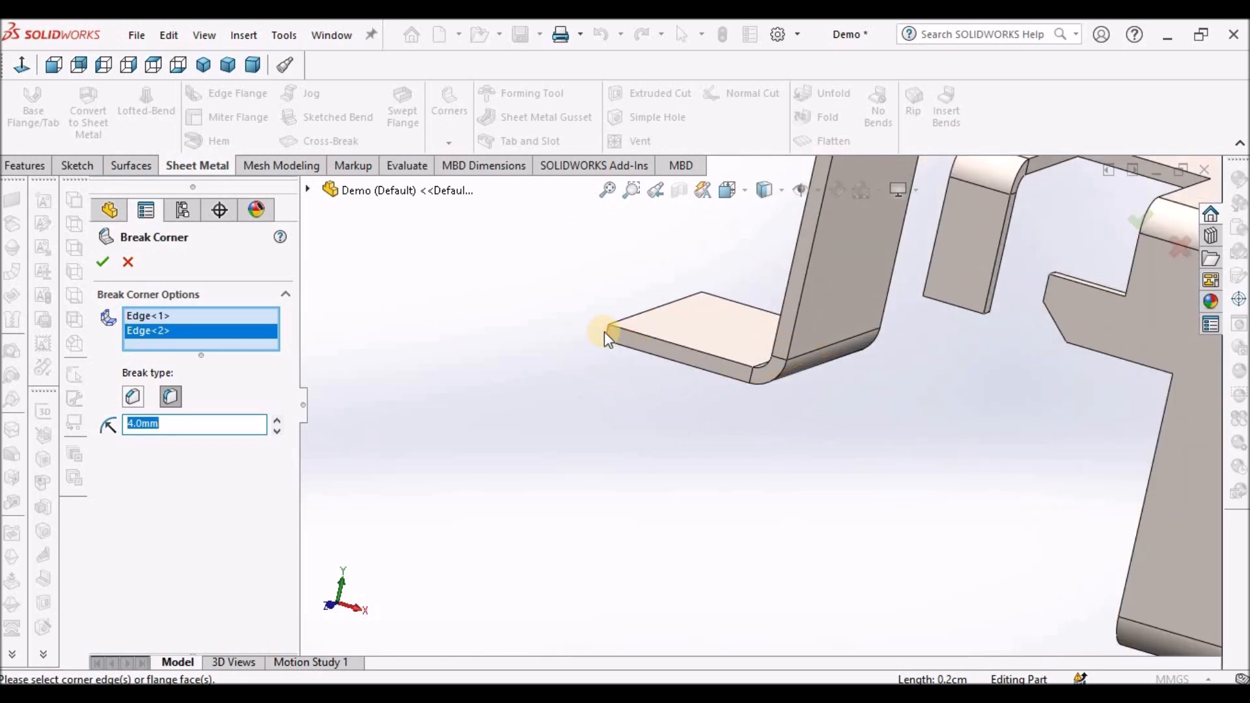
click(608, 333)
scroll(586, 369, up, 5)
middle_drag(684, 498, 787, 476)
scroll(785, 471, down, 8)
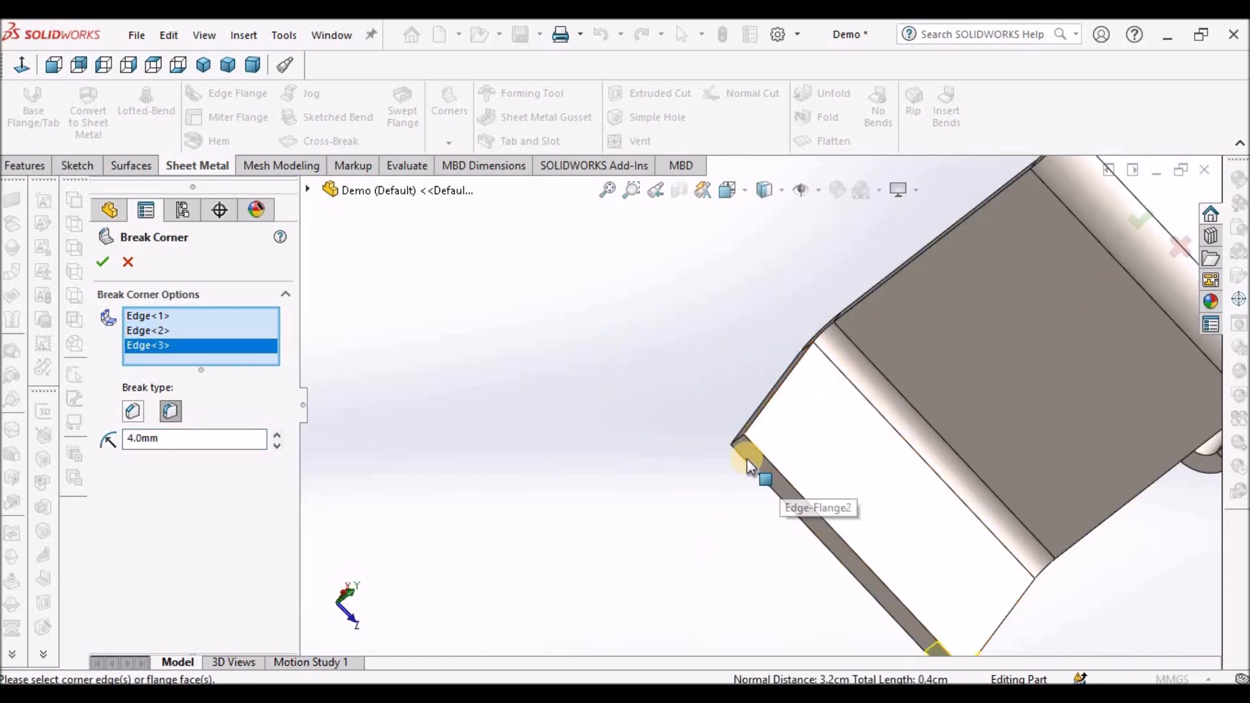
click(732, 421)
click(172, 453)
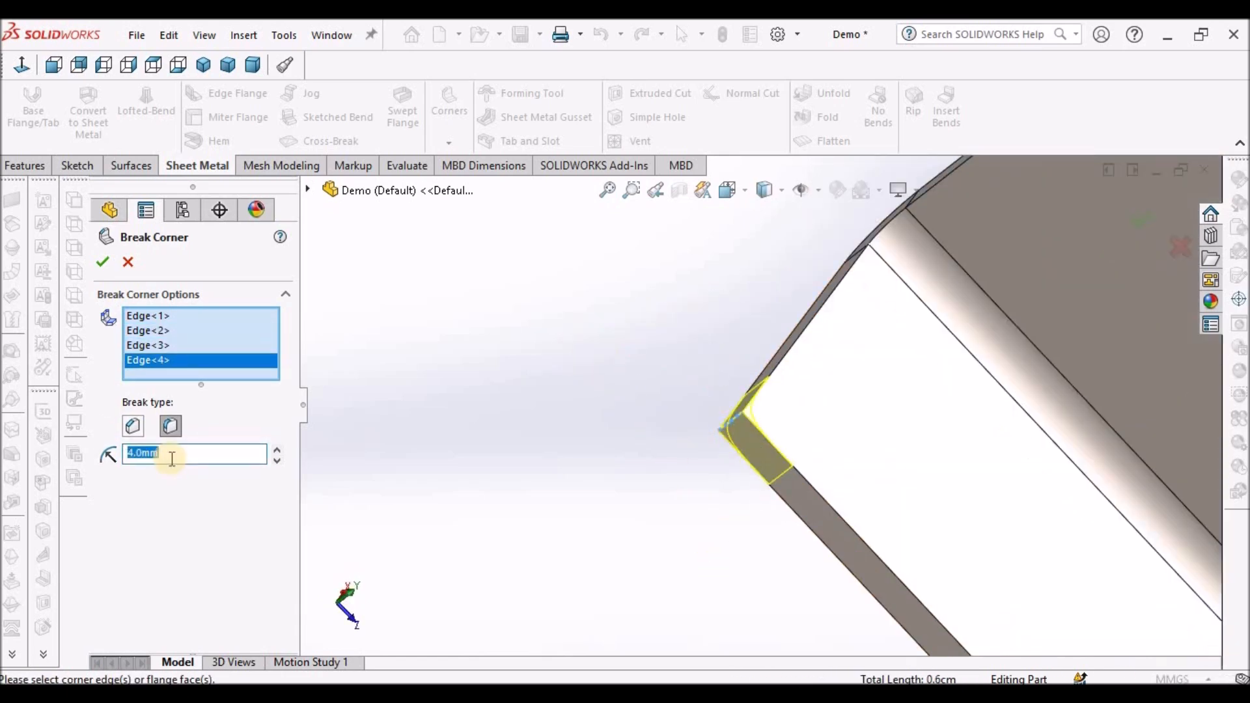
text(10)
key(Return)
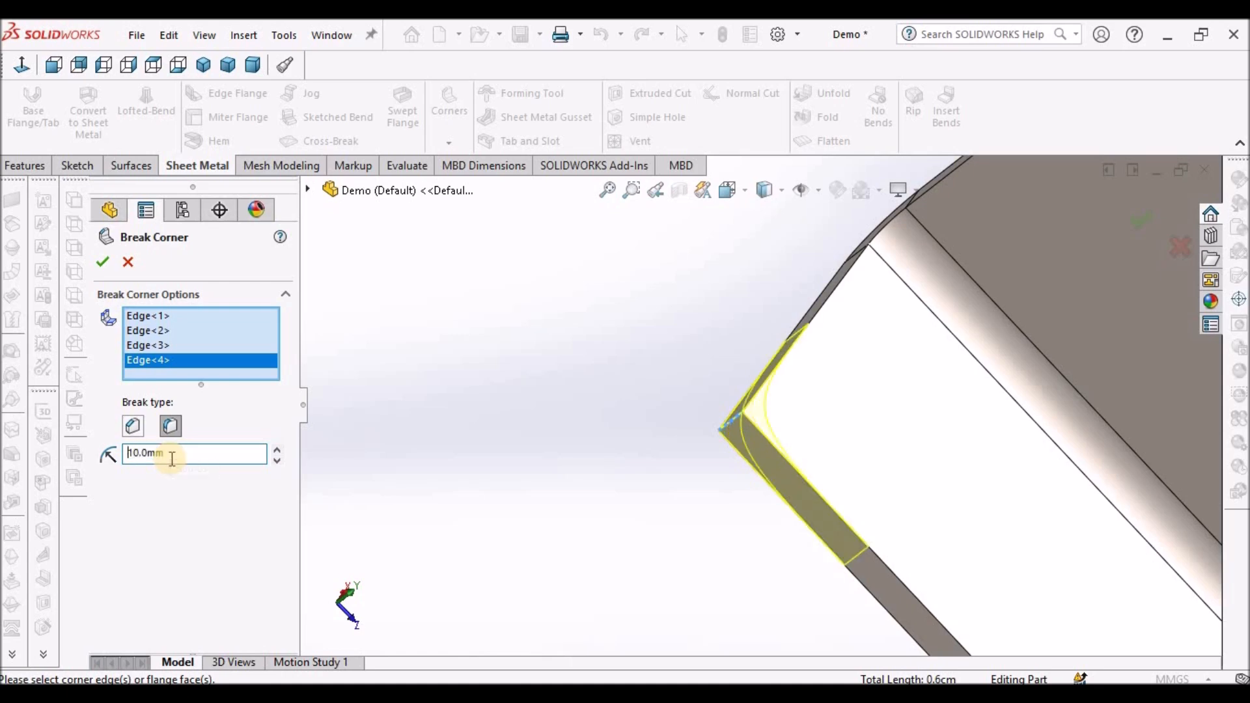
scroll(948, 516, up, 5)
scroll(948, 516, down, 2)
middle_drag(949, 517, 846, 503)
scroll(851, 506, up, 6)
scroll(548, 355, down, 1)
scroll(549, 355, down, 3)
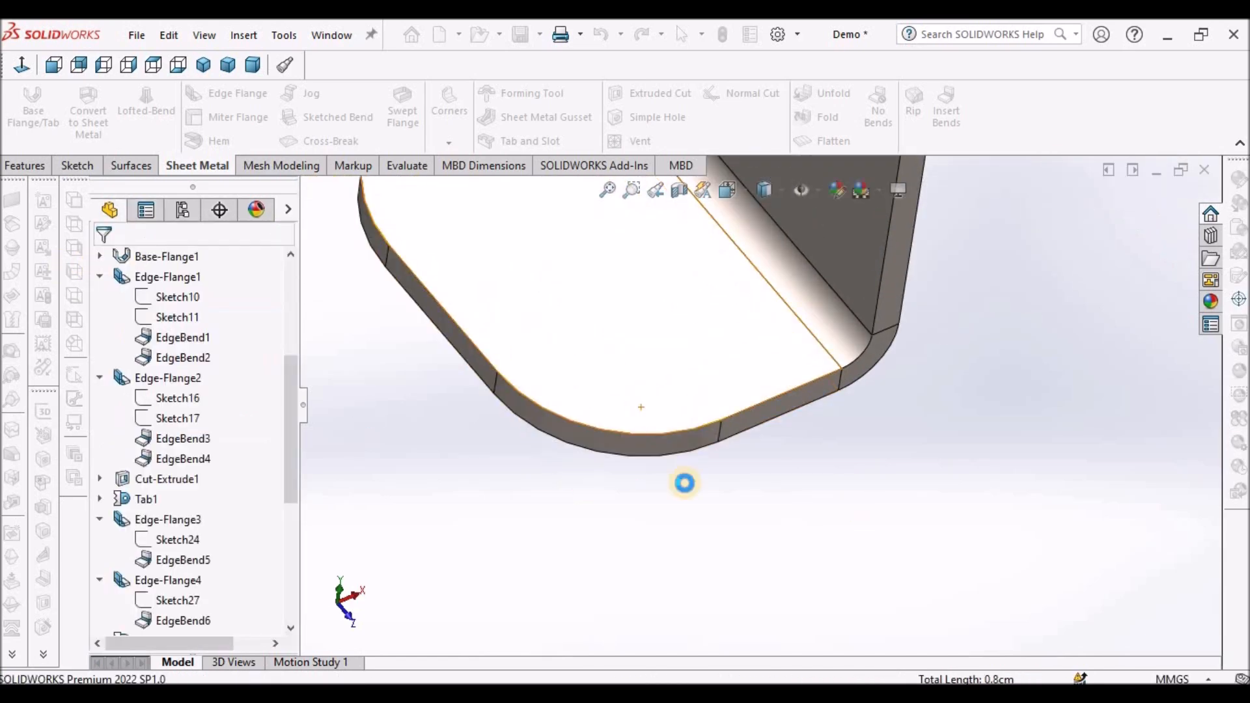
scroll(694, 505, up, 3)
click(709, 529)
- Start a 2 mm fillet-type Break Corner and pick three inner corner edges of the slots in the top face
scroll(727, 446, up, 7)
middle_drag(962, 306, 956, 365)
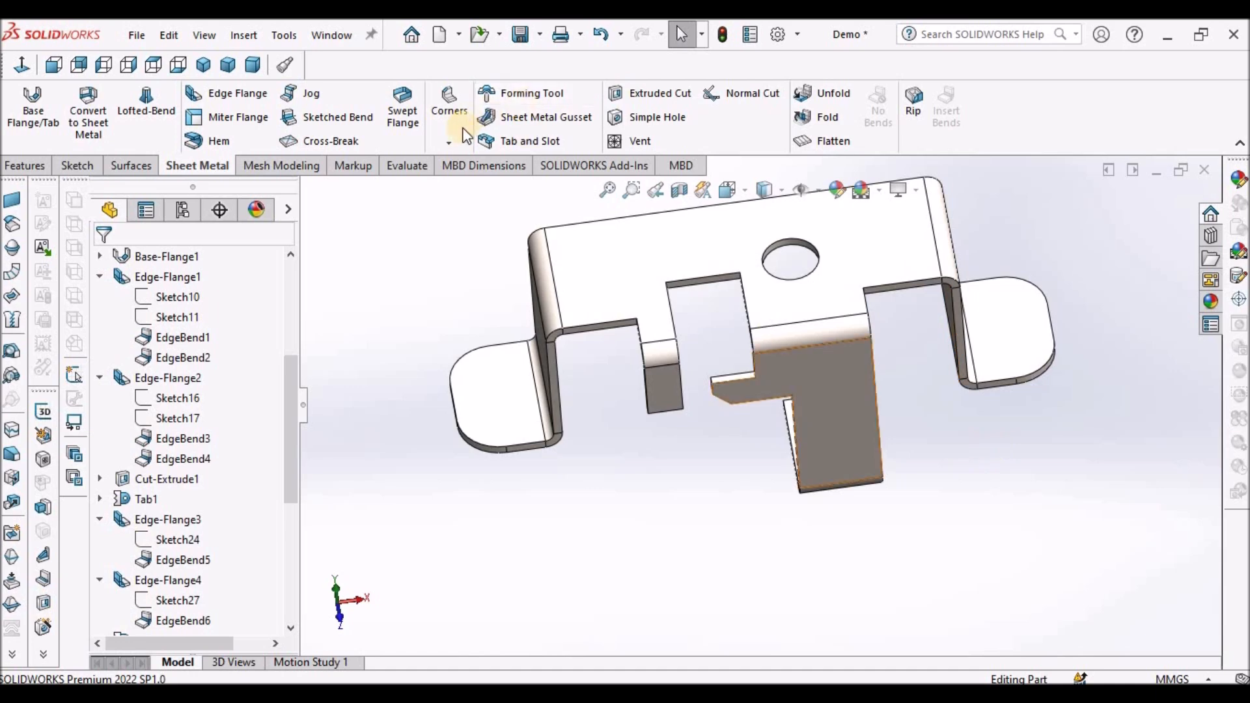
click(448, 142)
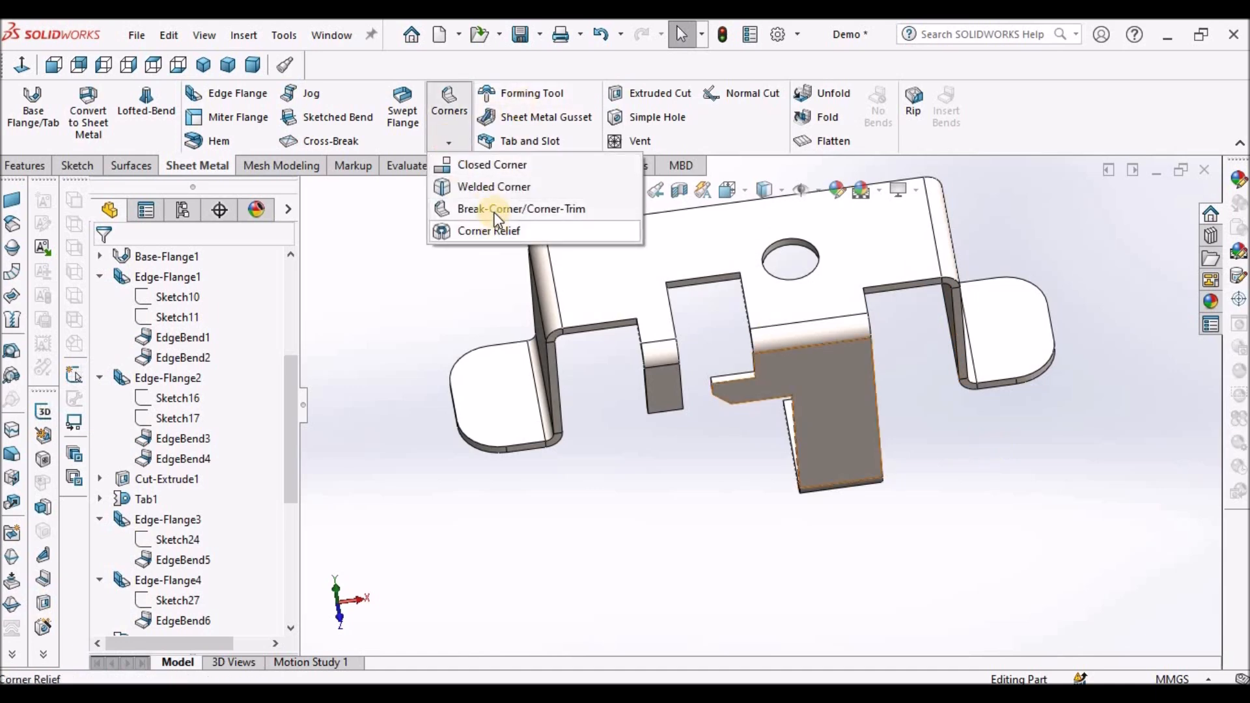
click(496, 210)
scroll(620, 294, down, 3)
double_click(194, 412)
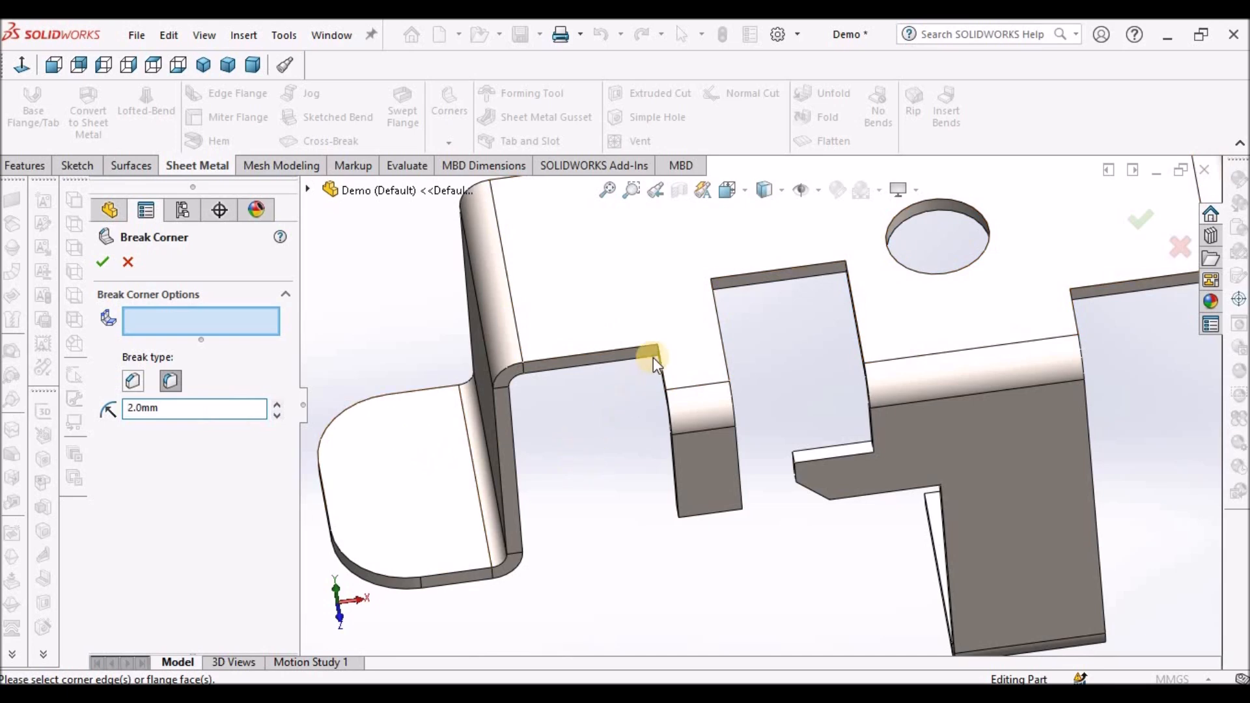
scroll(654, 358, down, 3)
mouse_move(695, 324)
middle_down()
mouse_move(722, 277)
mouse_move(702, 339)
middle_up()
scroll(669, 372, down, 3)
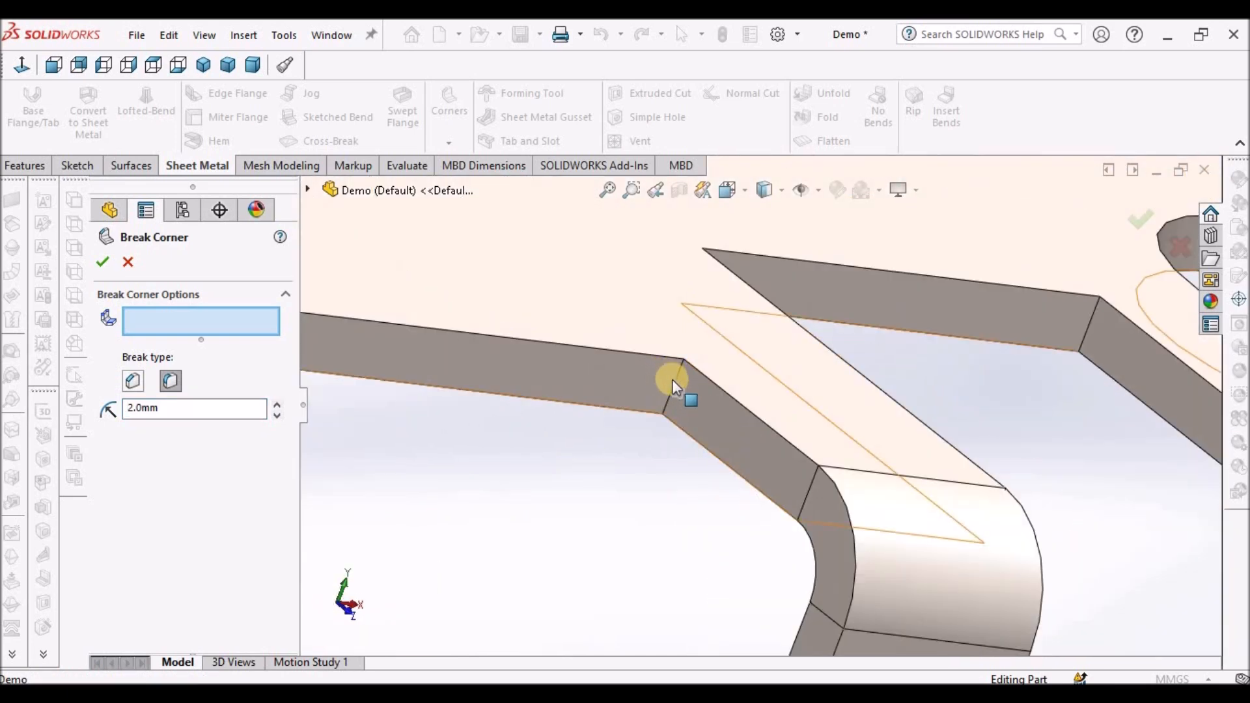
click(678, 383)
scroll(839, 396, up, 5)
middle_drag(838, 396, 747, 412)
scroll(758, 404, down, 5)
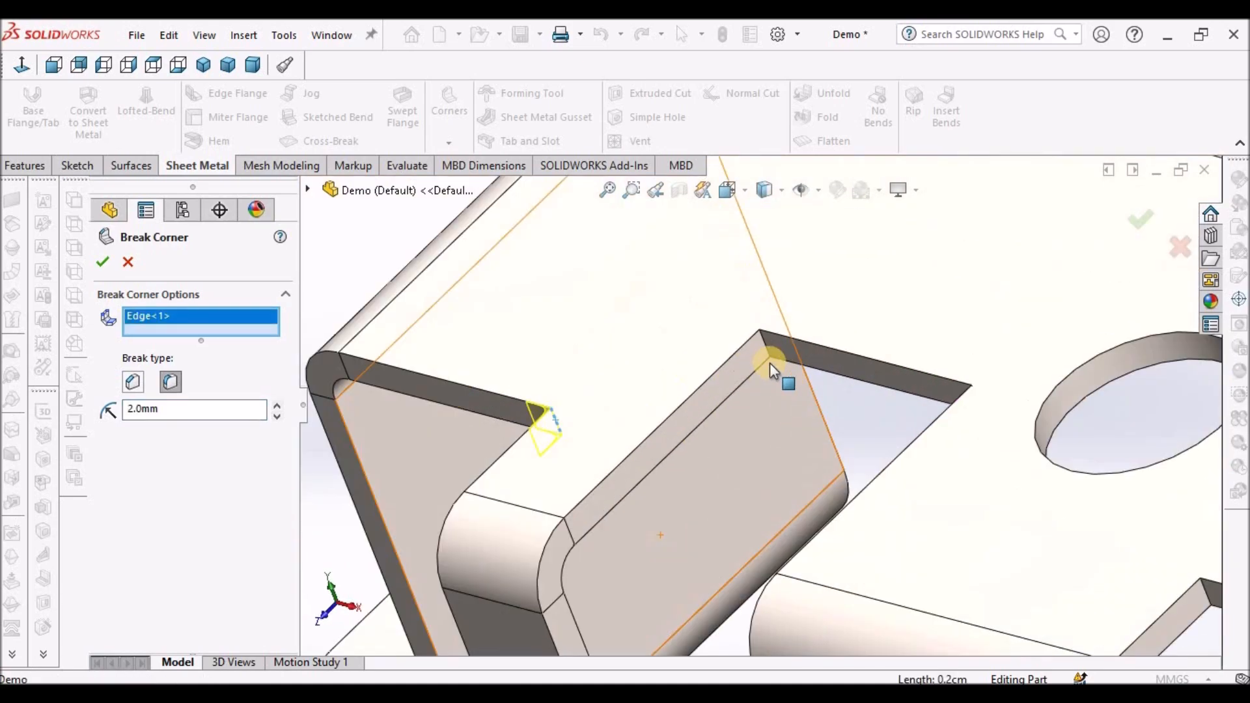
scroll(772, 358, down, 3)
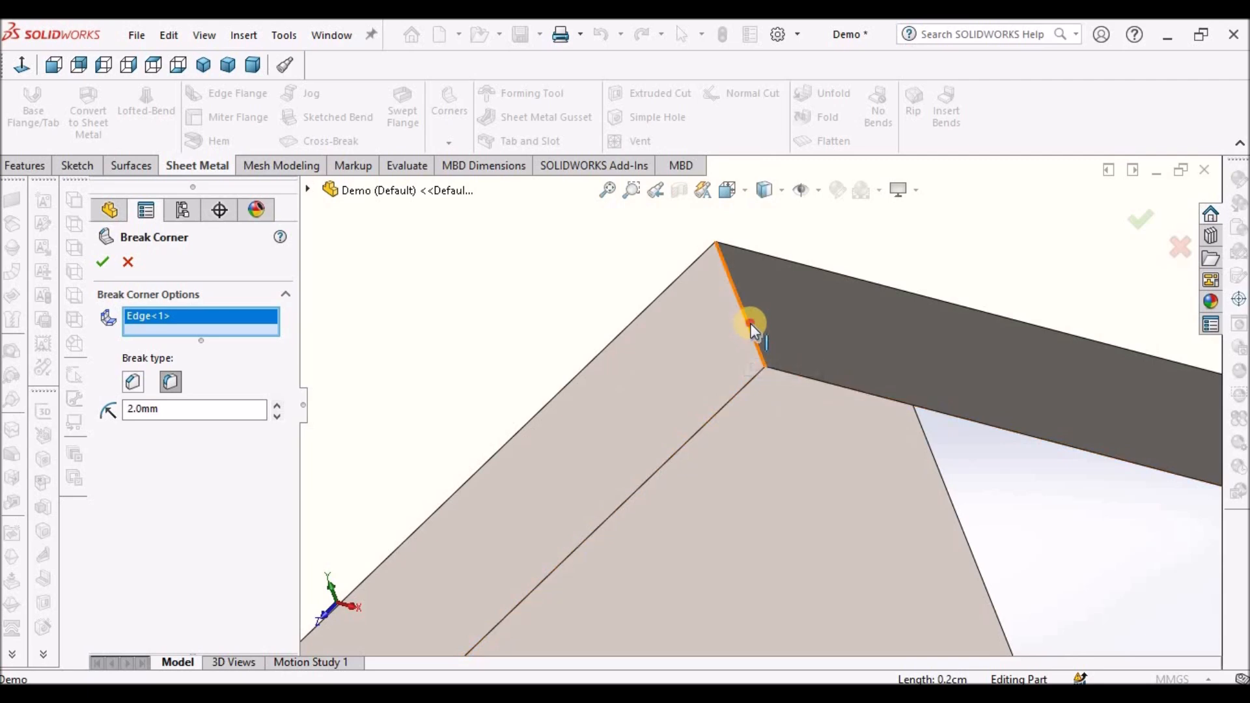
click(750, 323)
scroll(757, 355, up, 5)
middle_drag(873, 378, 874, 428)
scroll(852, 397, down, 4)
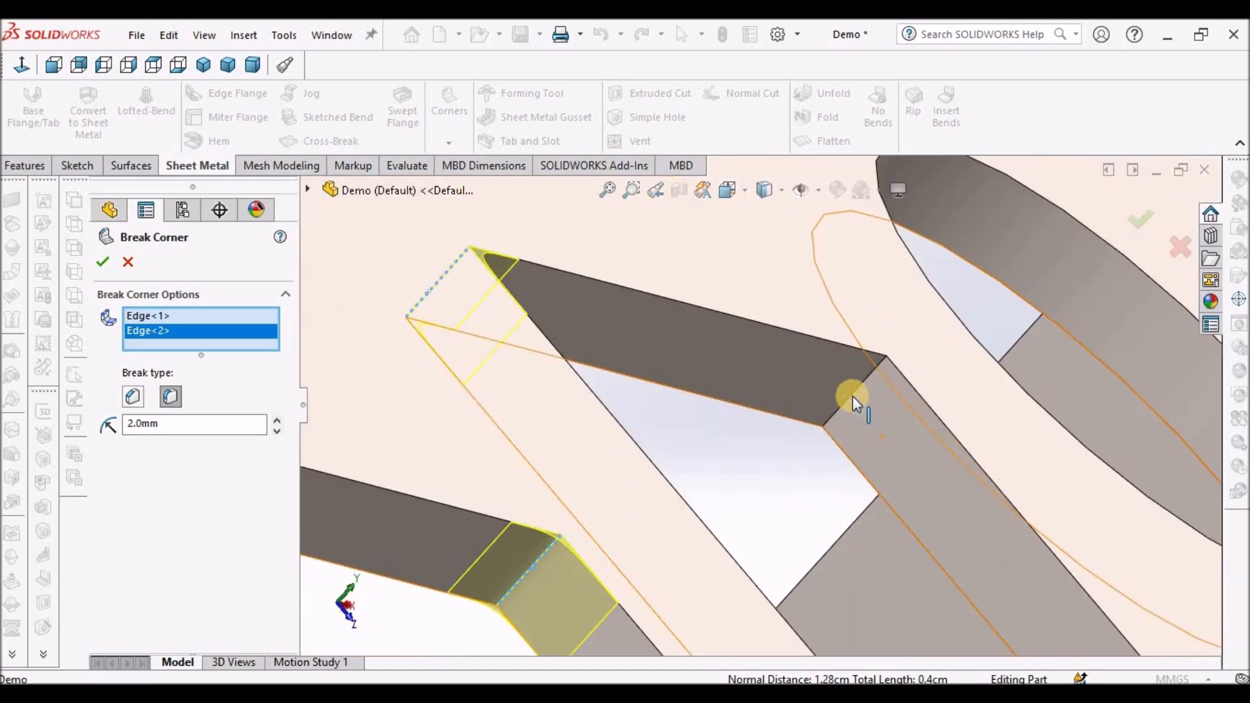
click(852, 395)
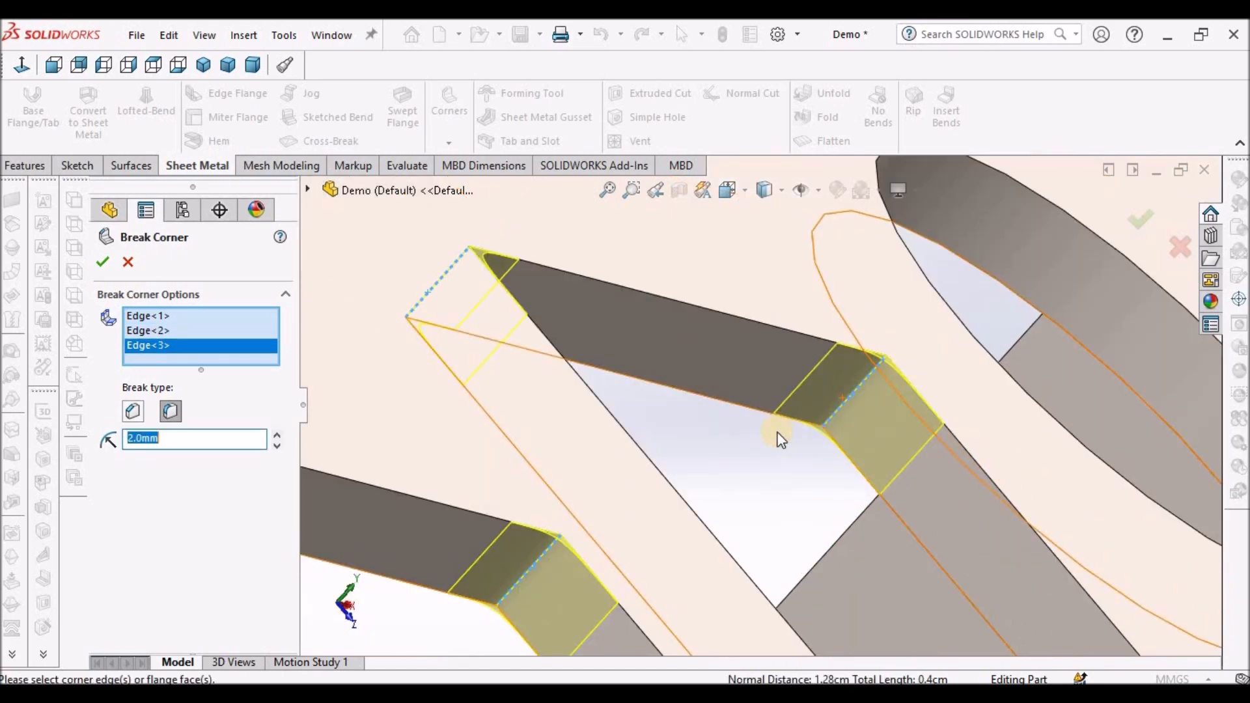
- Add three more inner slot corner edges to the 2 mm fillet Break Corner and apply it
key(ctrl+7)
middle_drag(778, 438, 703, 318)
scroll(763, 478, down, 3)
scroll(708, 450, up, 3)
middle_drag(720, 489, 723, 500)
scroll(722, 500, down, 6)
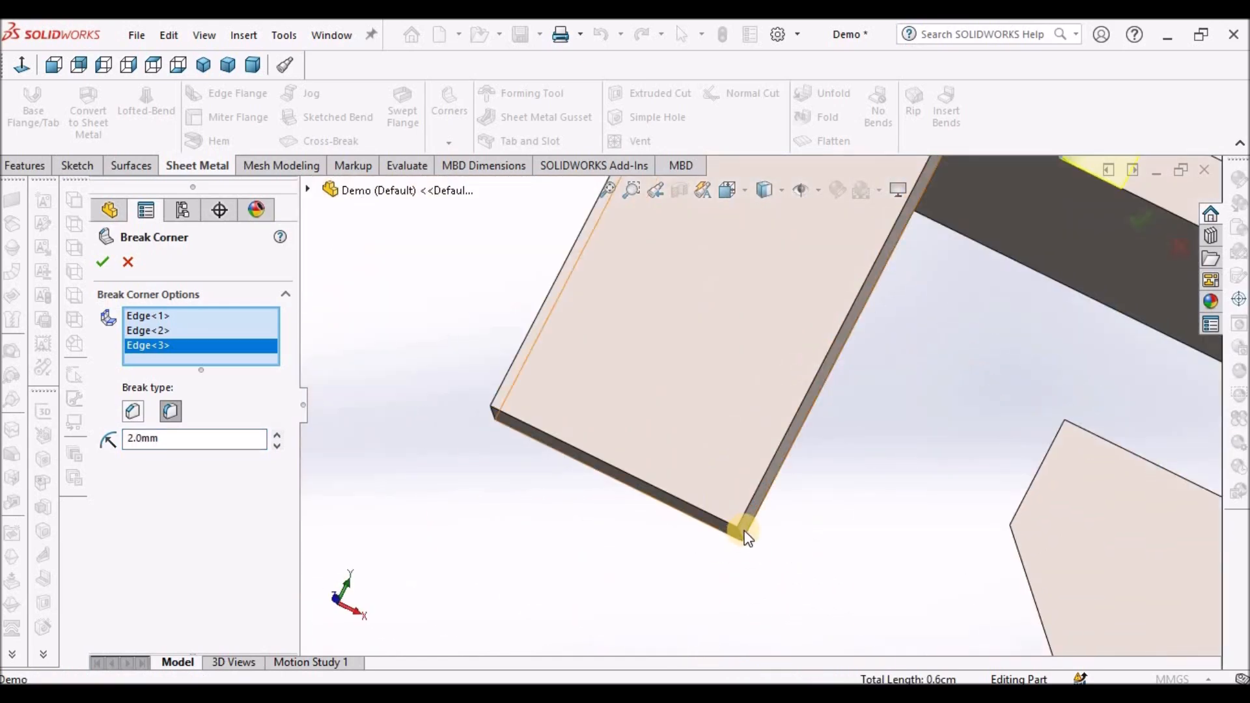
click(740, 532)
middle_drag(625, 490, 687, 504)
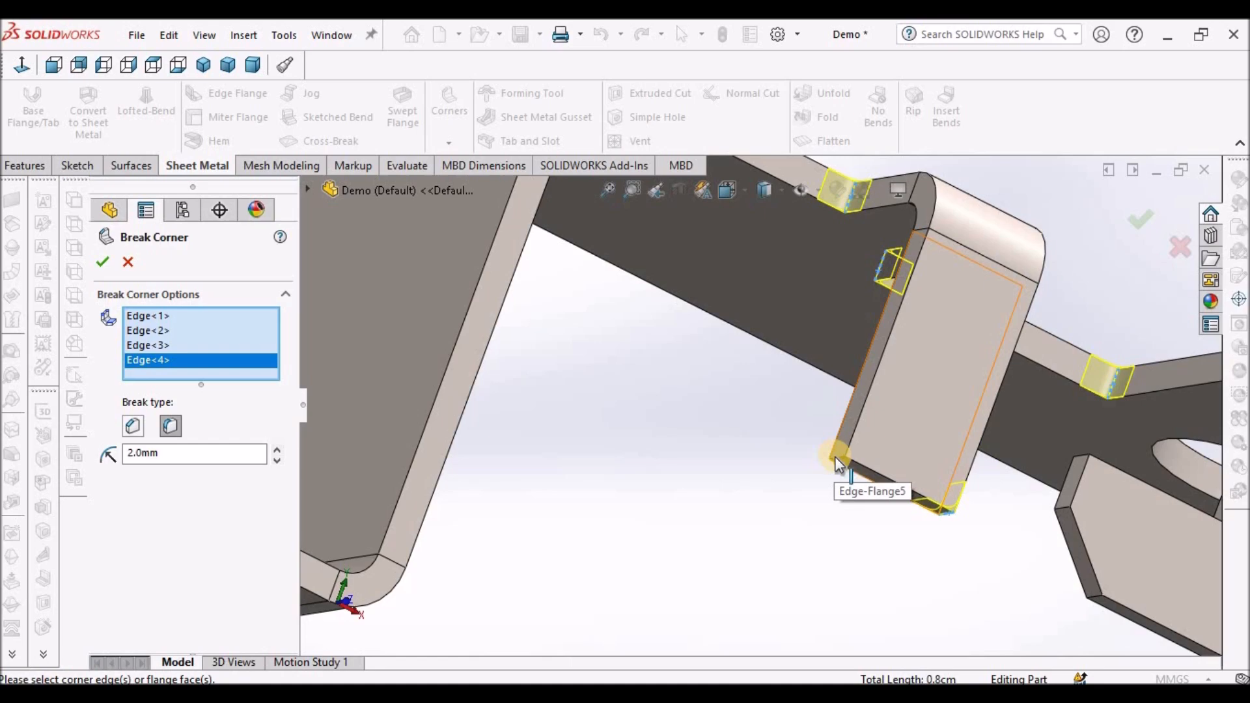
click(835, 455)
scroll(900, 459, up, 4)
scroll(900, 458, up, 3)
scroll(921, 454, down, 3)
middle_drag(921, 450, 794, 459)
scroll(795, 459, up, 2)
click(1014, 444)
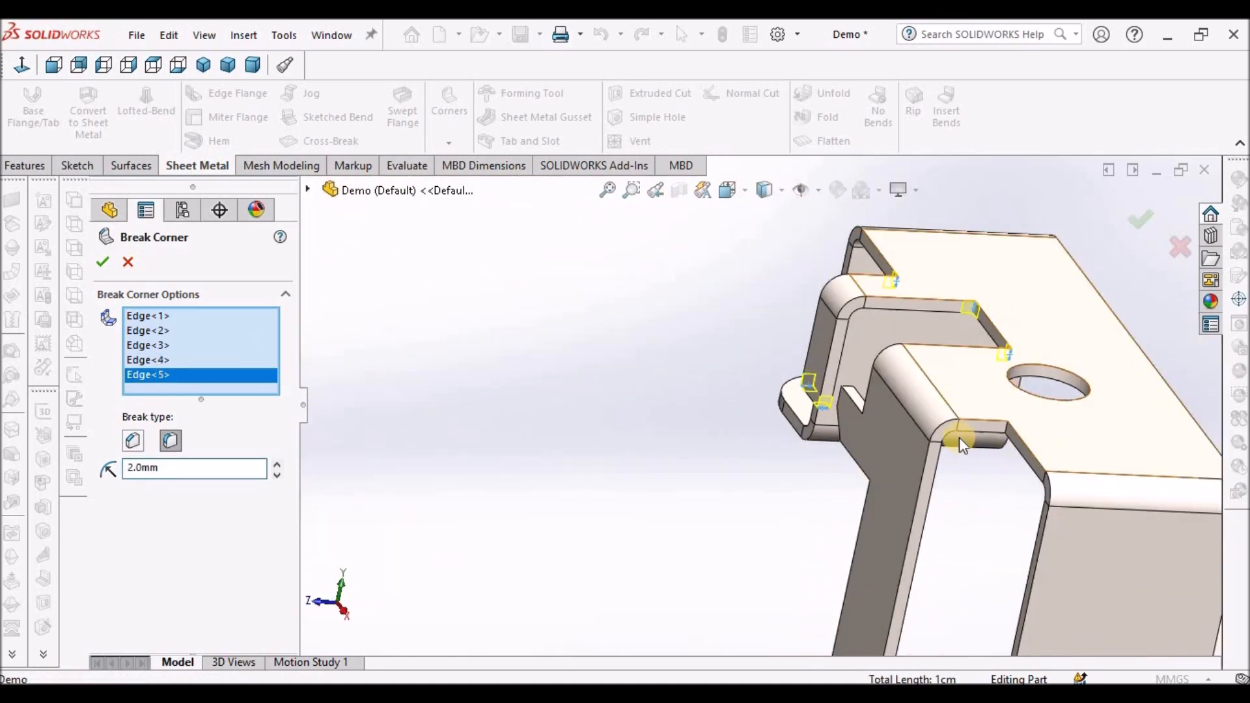
scroll(935, 389, down, 5)
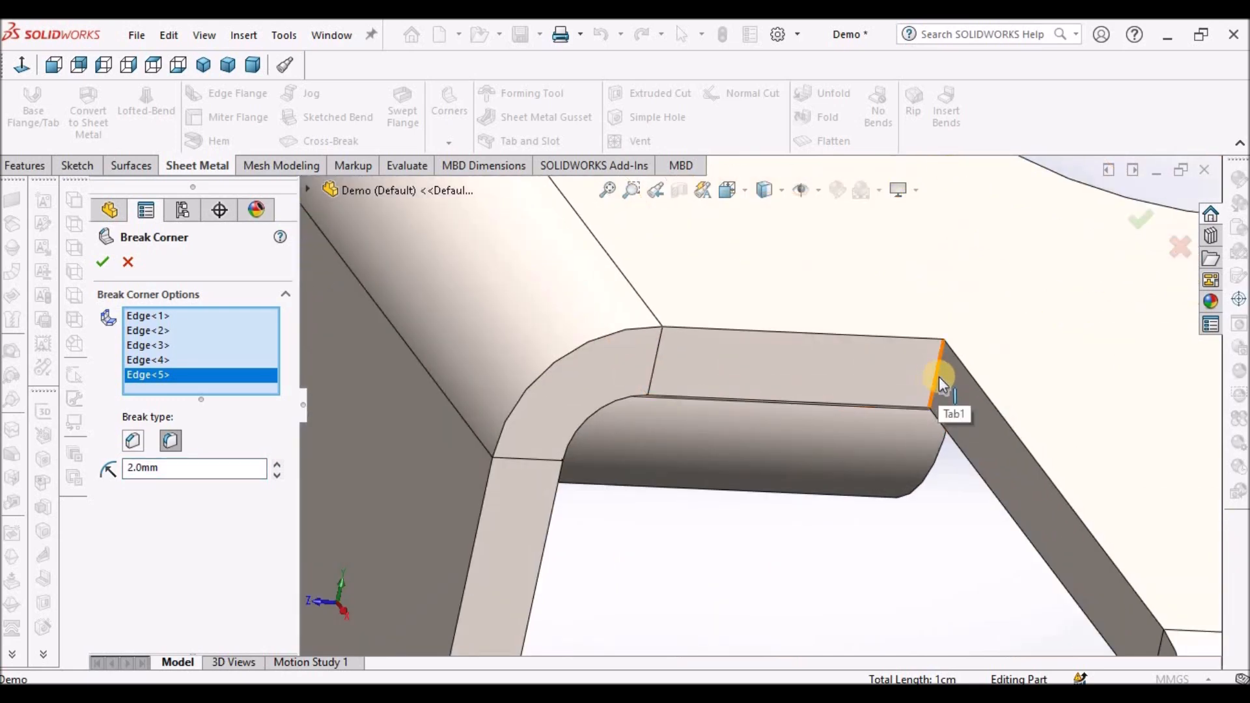
click(938, 376)
scroll(866, 456, up, 5)
middle_drag(836, 380, 795, 349)
scroll(788, 357, down, 5)
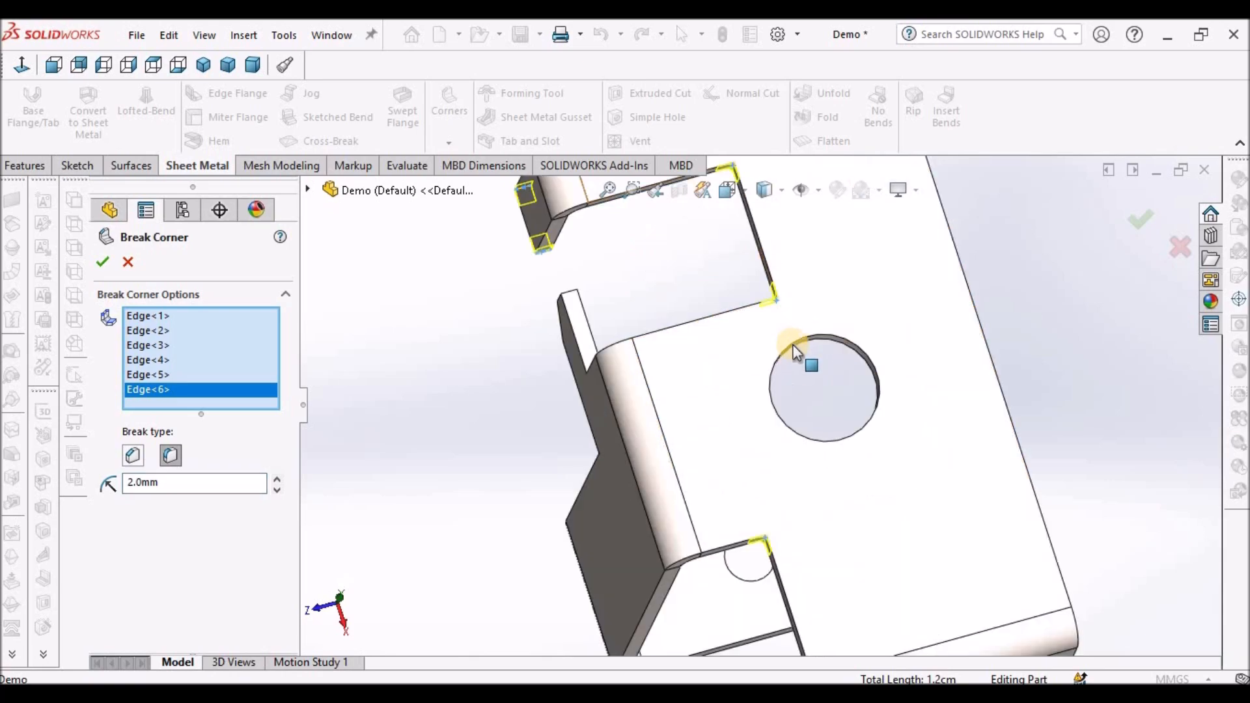
scroll(745, 391, up, 3)
middle_drag(735, 407, 768, 441)
scroll(766, 449, up, 1)
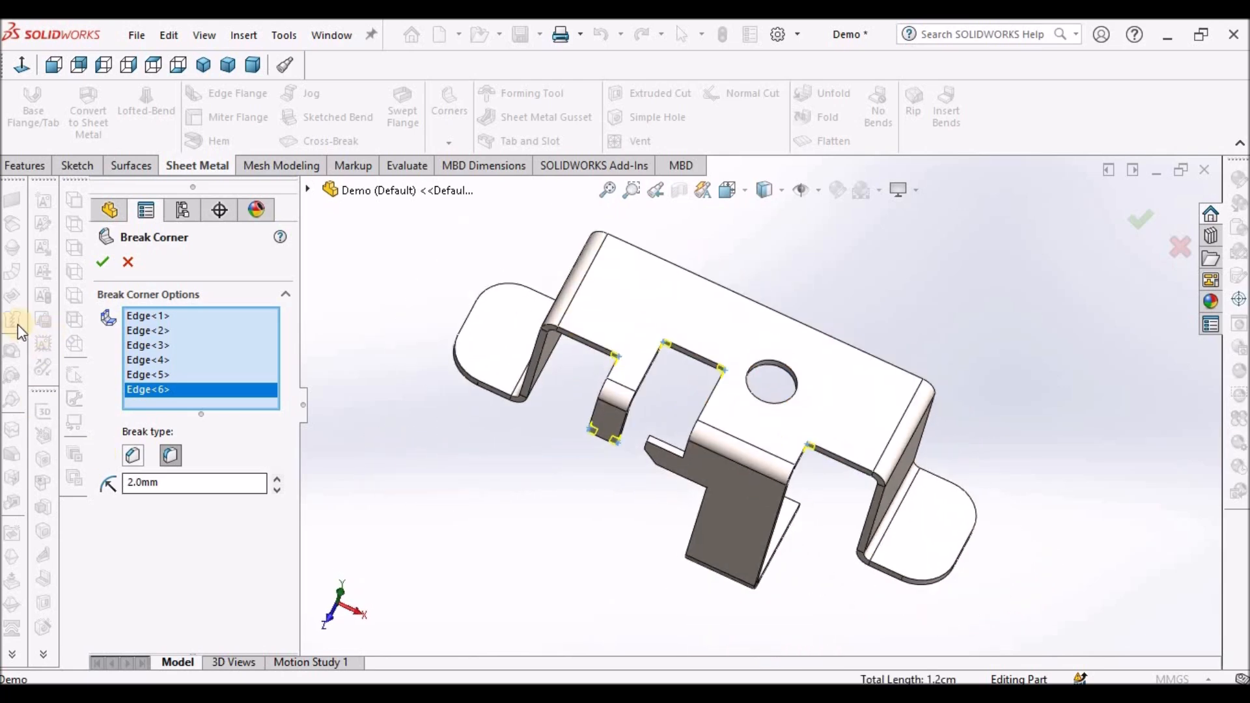
click(104, 263)
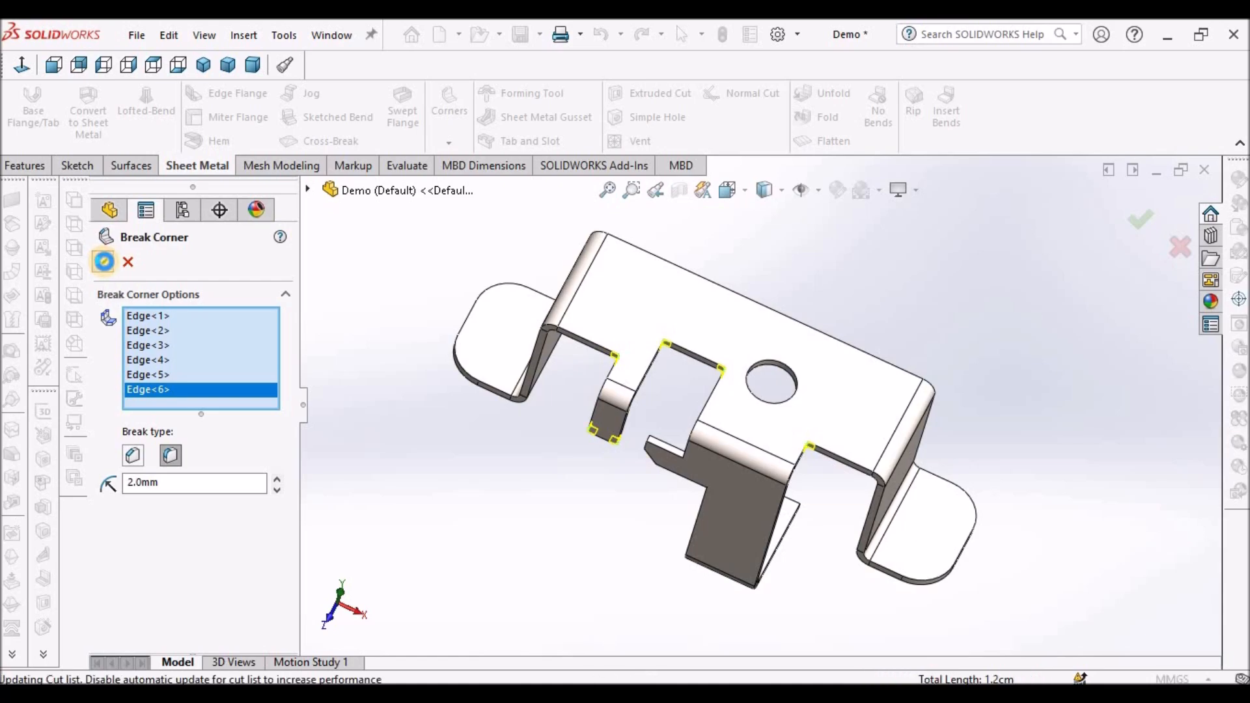
- Examine the finished bracket from a standard dimetric view
scroll(628, 442, down, 6)
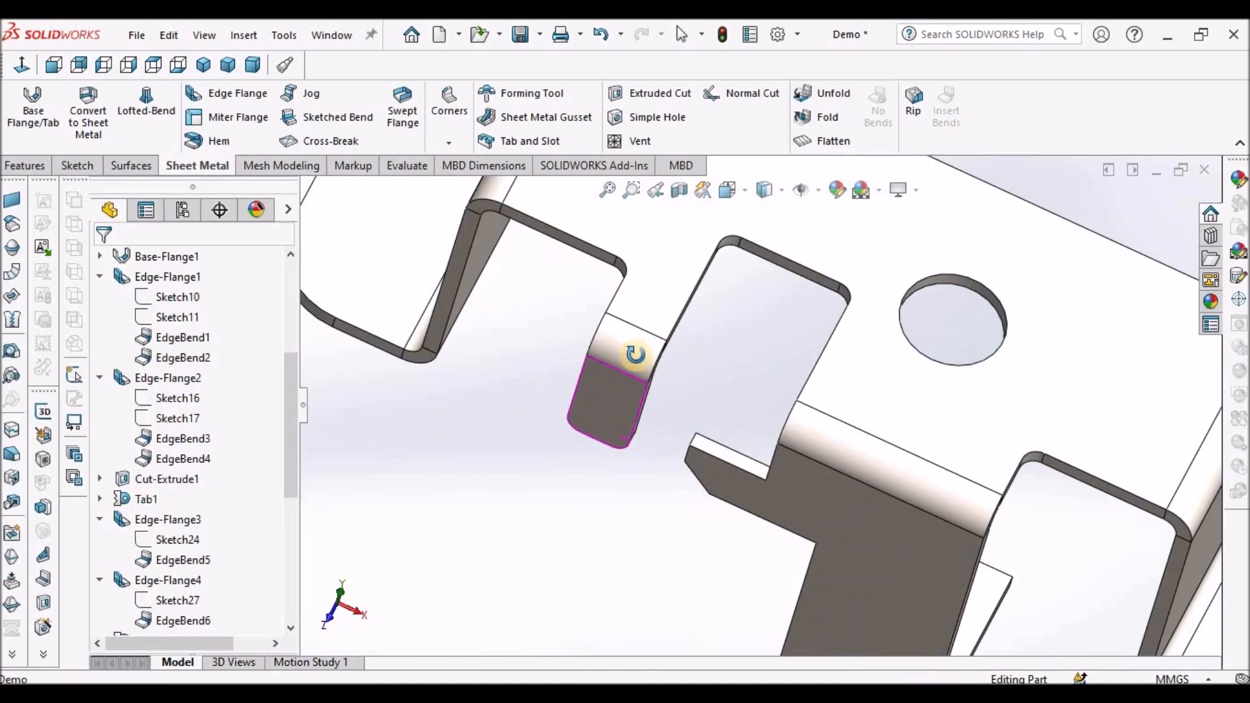
scroll(672, 449, down, 6)
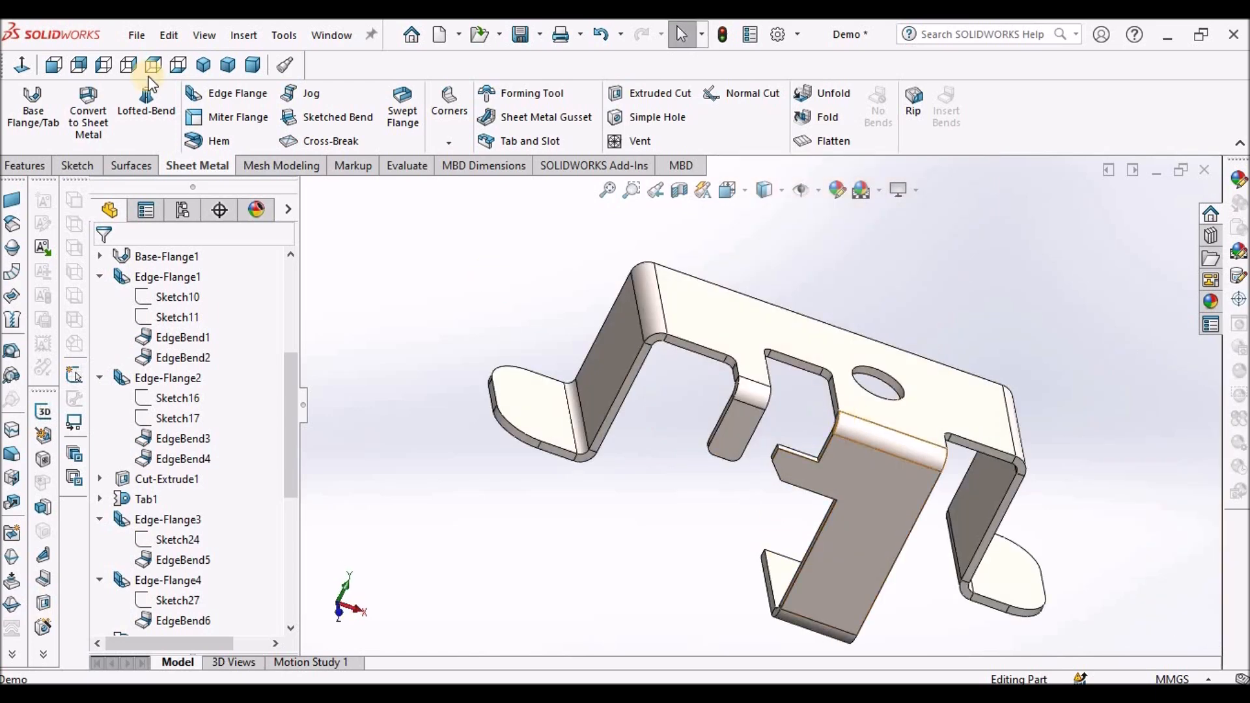
click(253, 66)
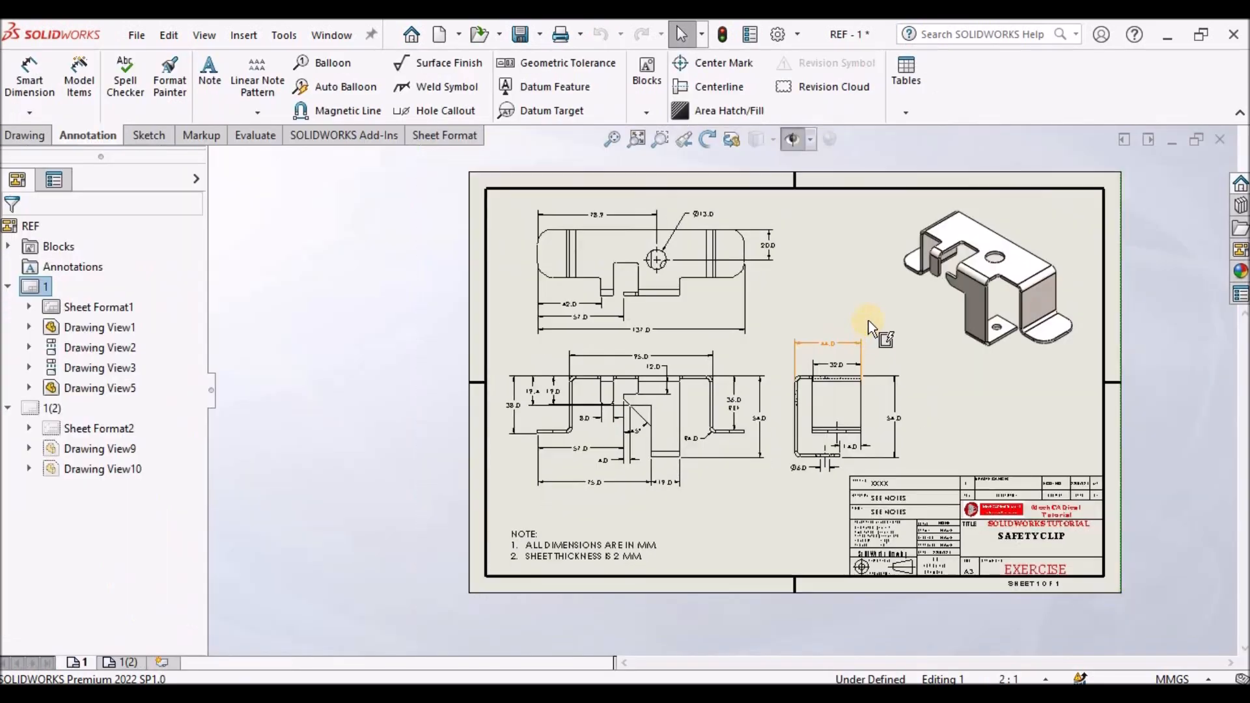
- Examine both sheets of the reference drawing and their dimensions
scroll(879, 343, down, 5)
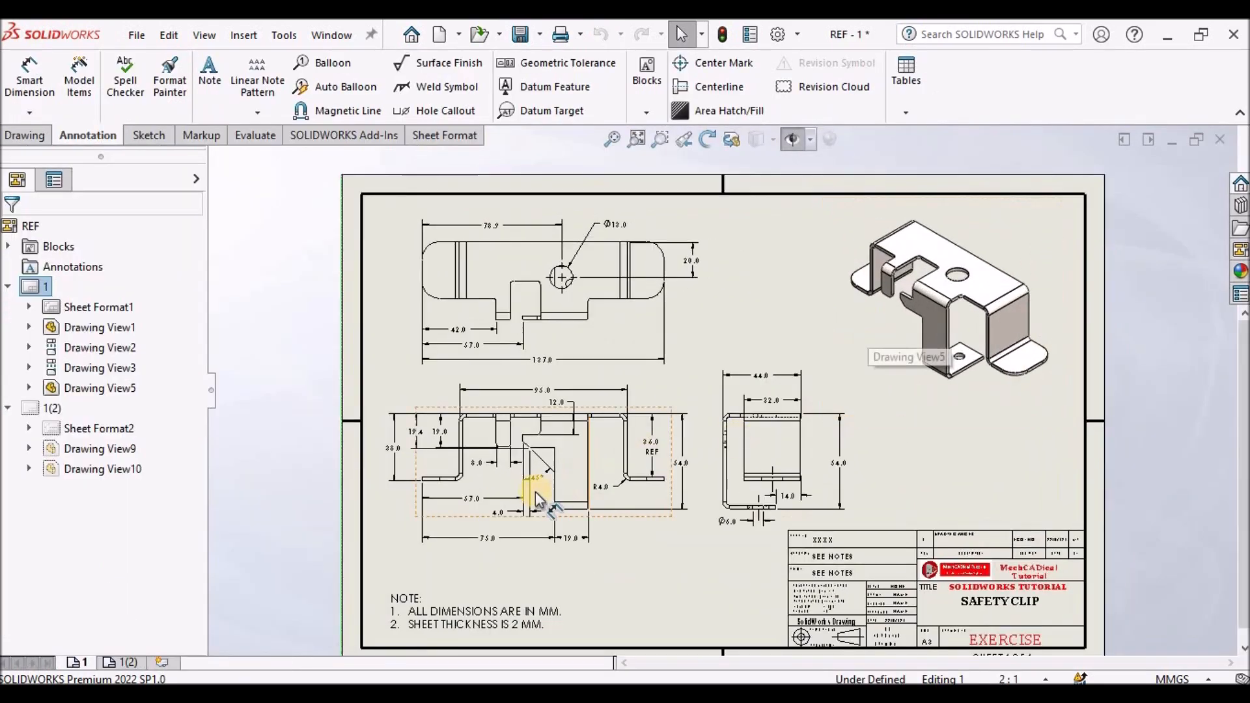
scroll(748, 325, up, 5)
scroll(729, 316, down, 6)
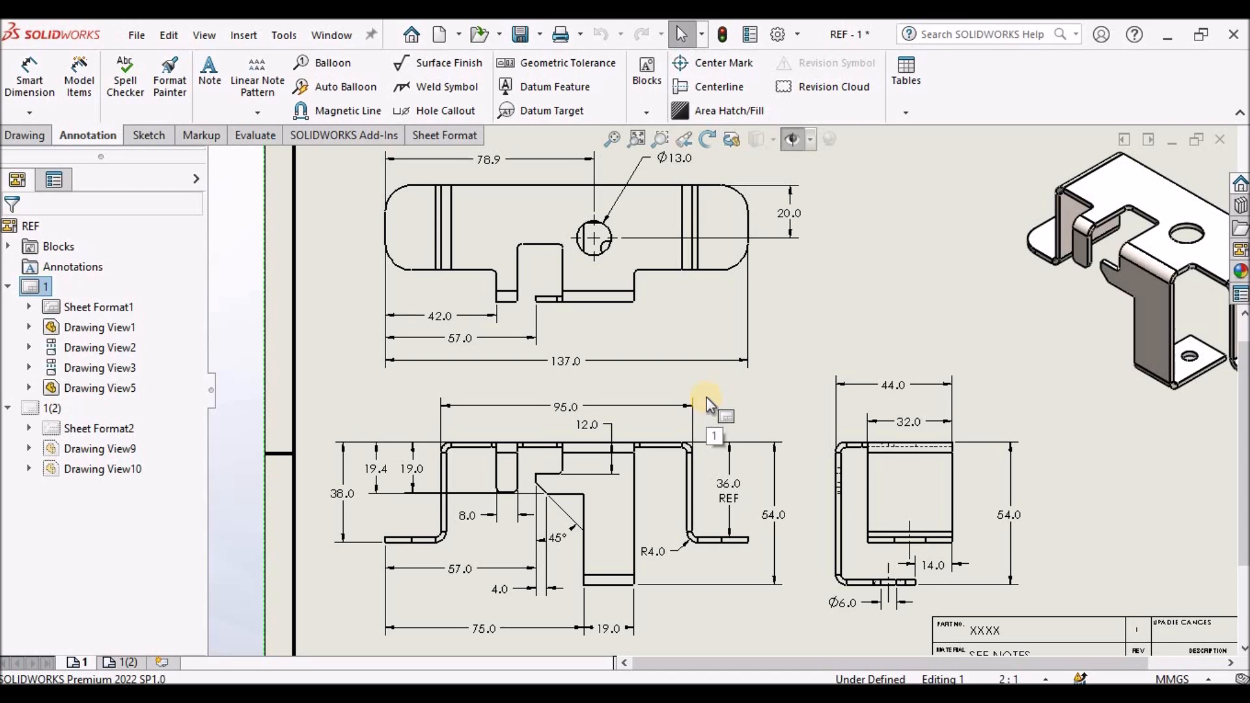
scroll(709, 405, up, 5)
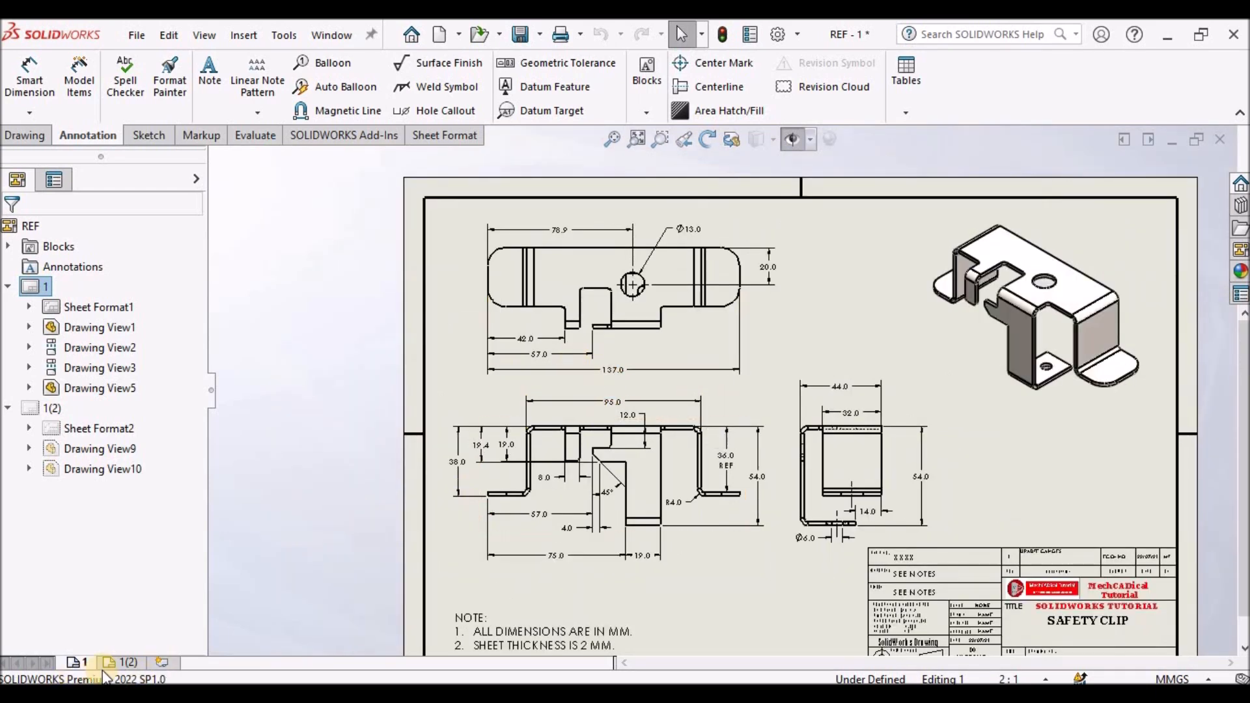
click(123, 662)
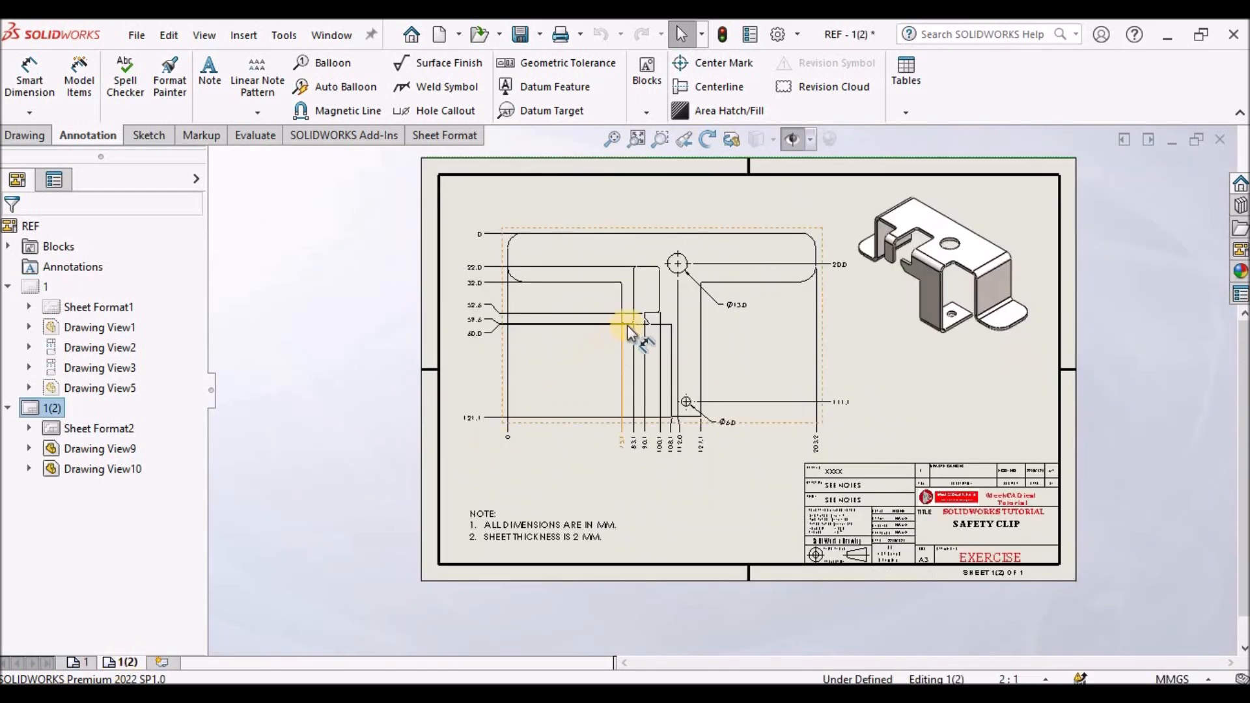
scroll(733, 300, down, 3)
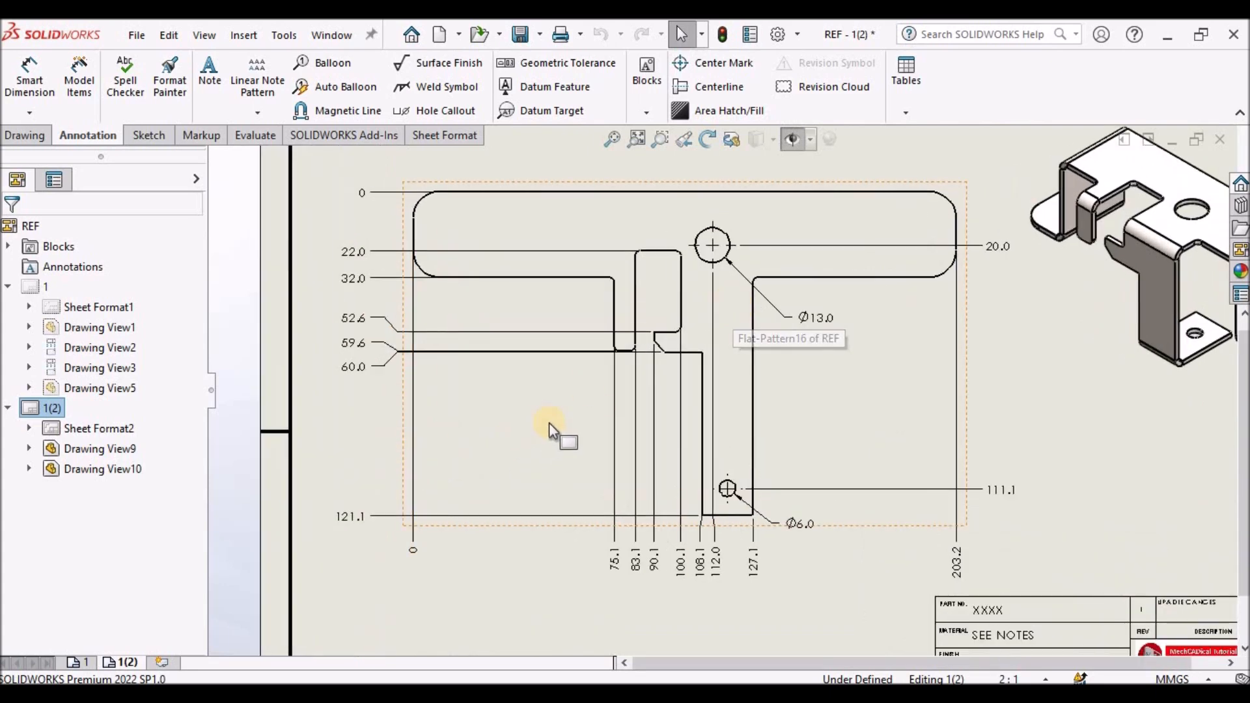
scroll(549, 423, up, 3)
- Insert a dimetric model view of the Demo part in the upper-right area of the new drawing sheet
click(612, 138)
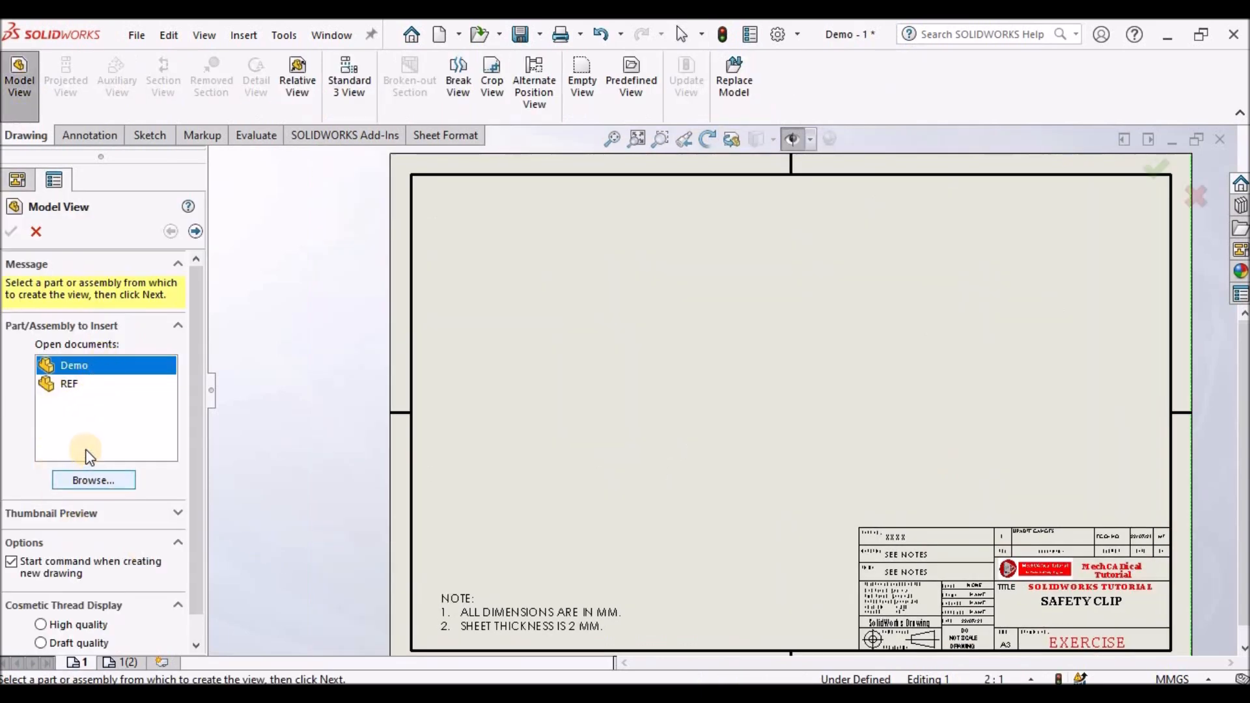
double_click(72, 368)
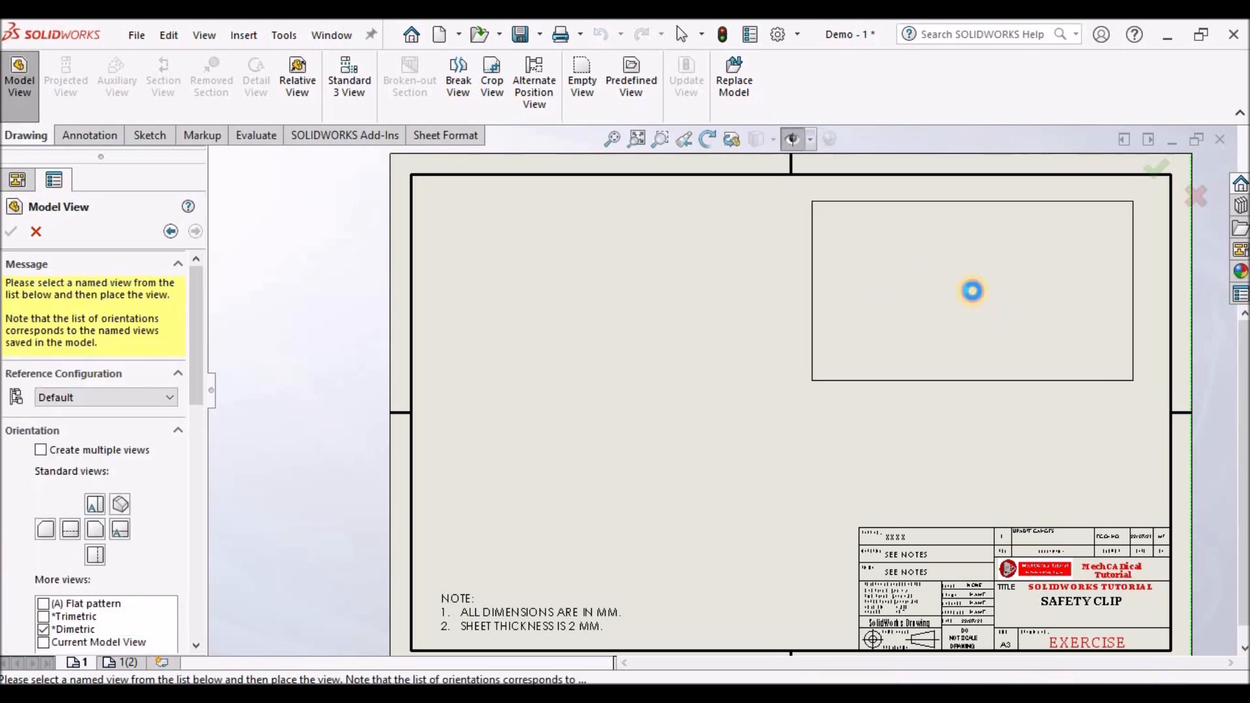
click(975, 296)
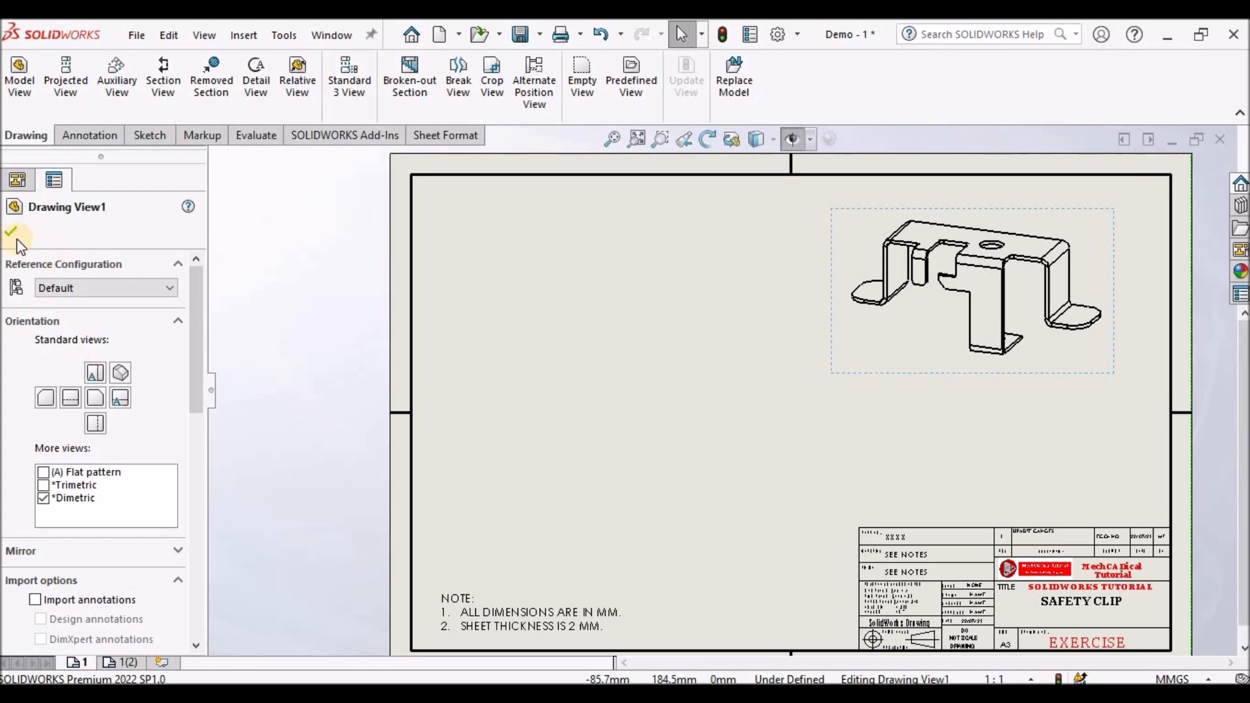
click(271, 244)
click(899, 350)
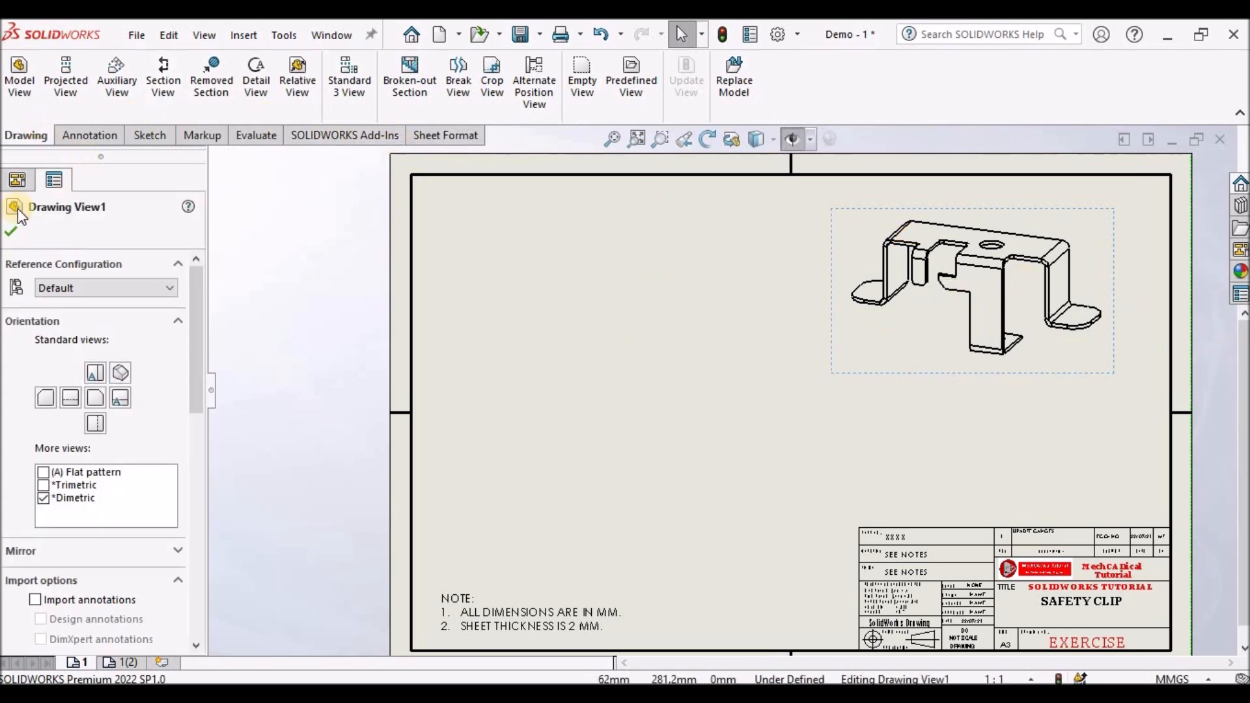
click(14, 228)
- Set the dimetric drawing view's display style to shaded with edges
click(901, 343)
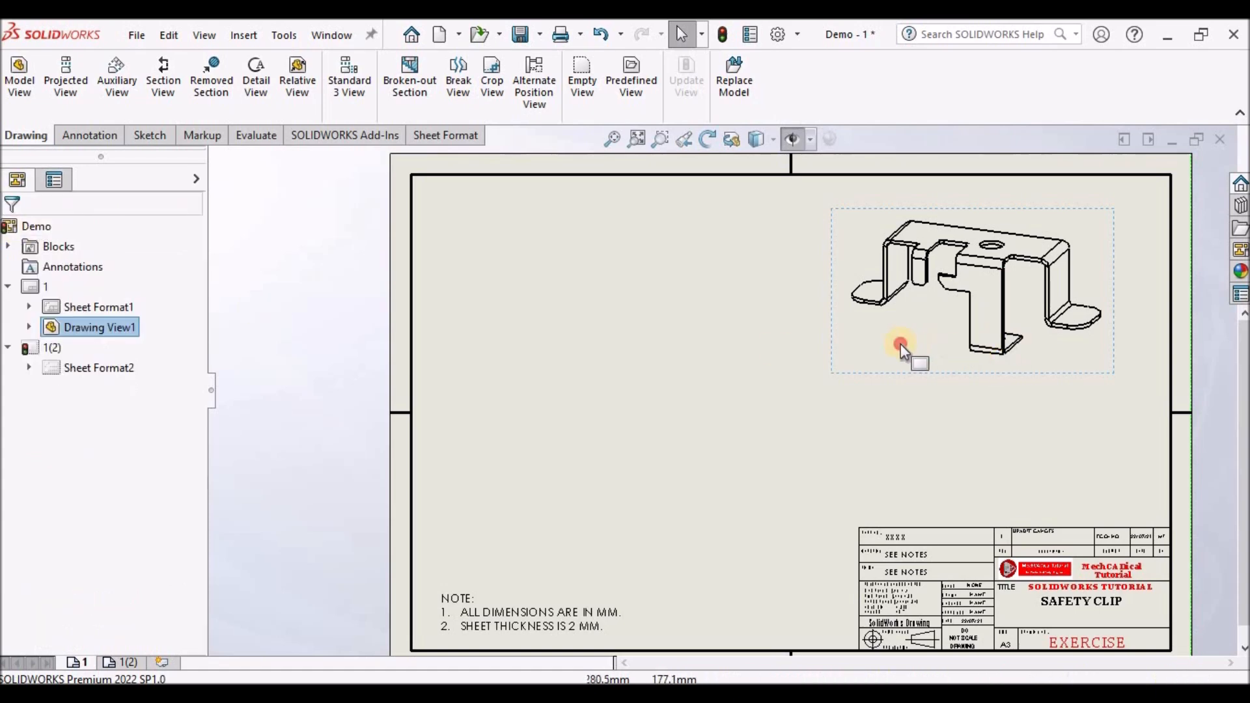
click(196, 468)
click(118, 520)
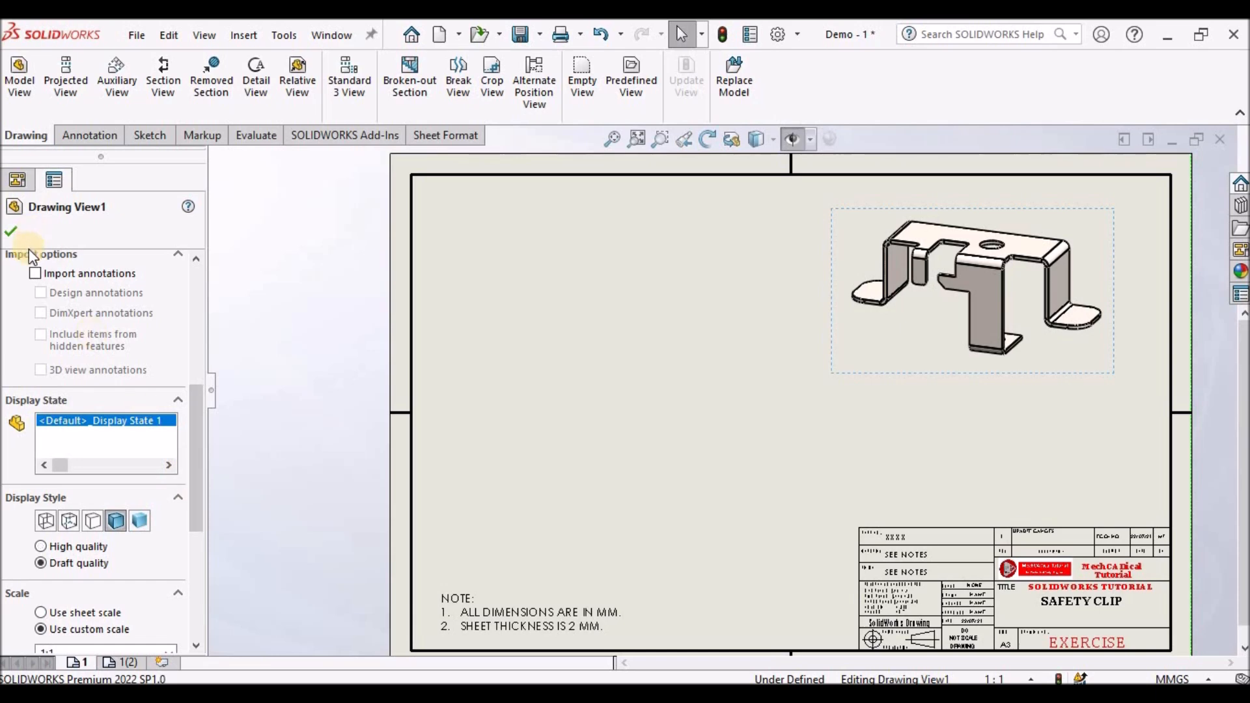
click(11, 233)
- Change the shaded view's orientation to isometric and move it toward the upper-right corner
click(943, 343)
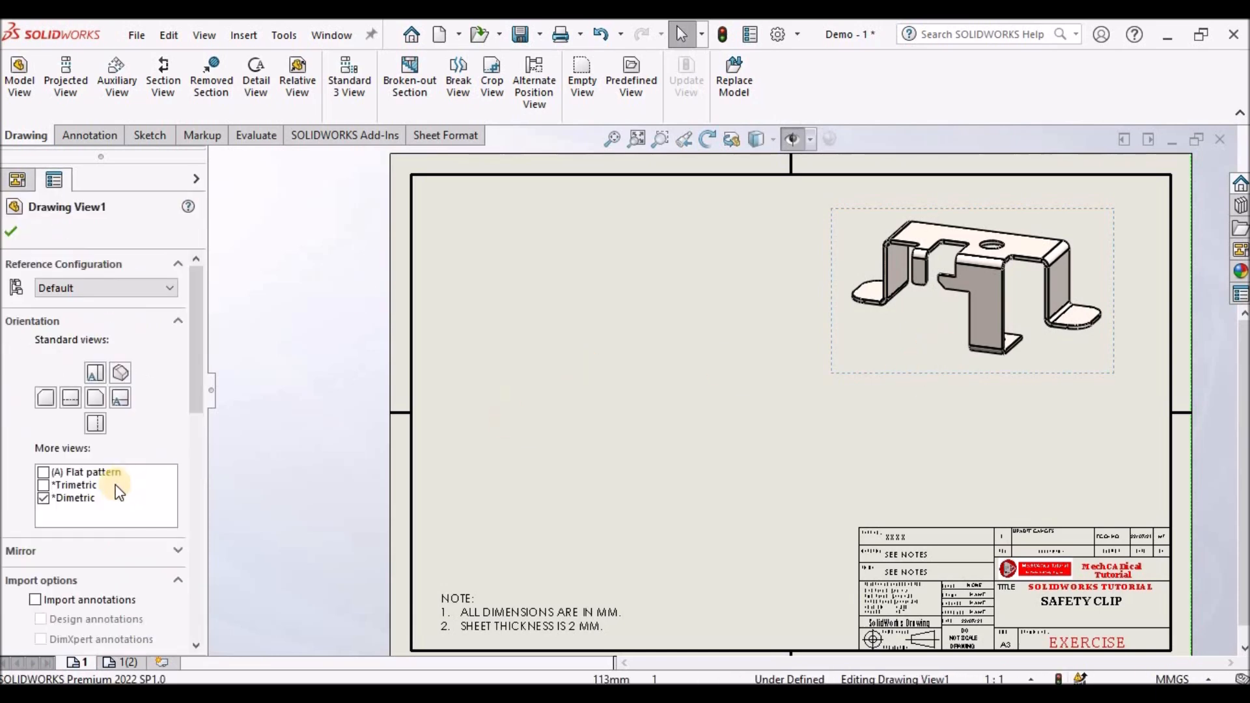
click(118, 370)
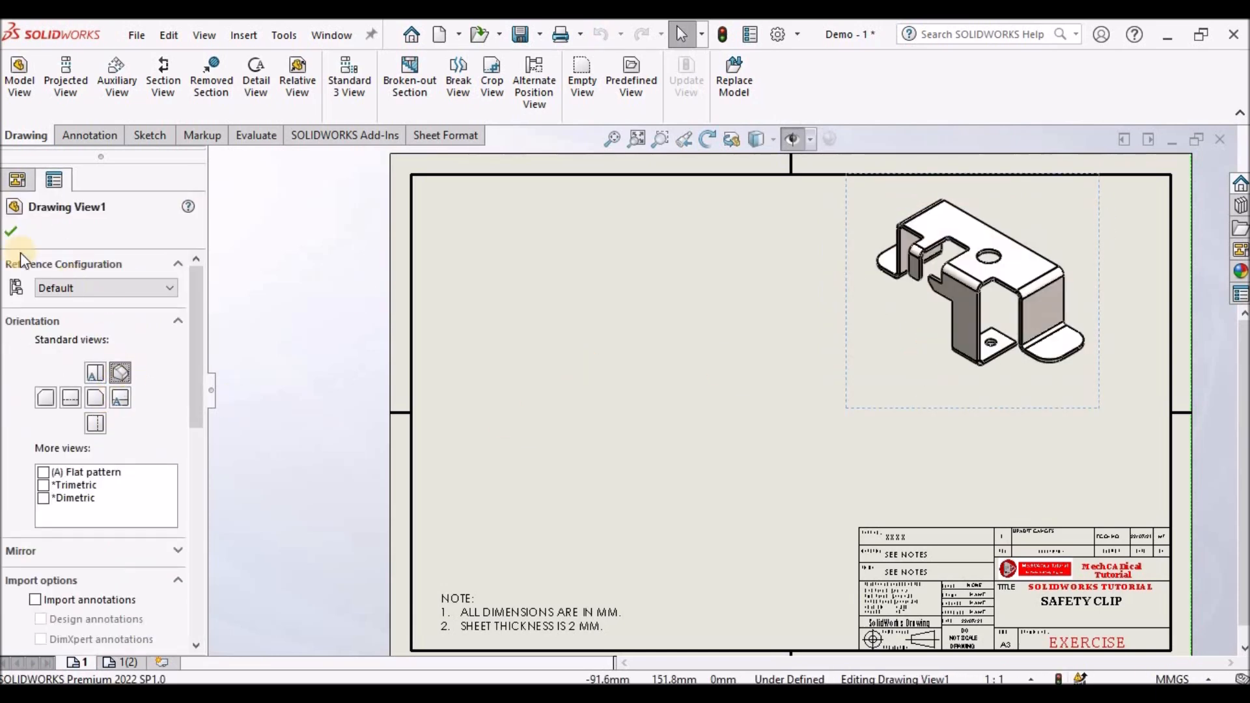
click(12, 231)
click(537, 316)
mouse_move(849, 405)
mouse_down()
mouse_move(952, 416)
mouse_move(902, 415)
mouse_up()
click(602, 400)
- Insert a front model view of the Demo part in the middle-left of the sheet
click(20, 81)
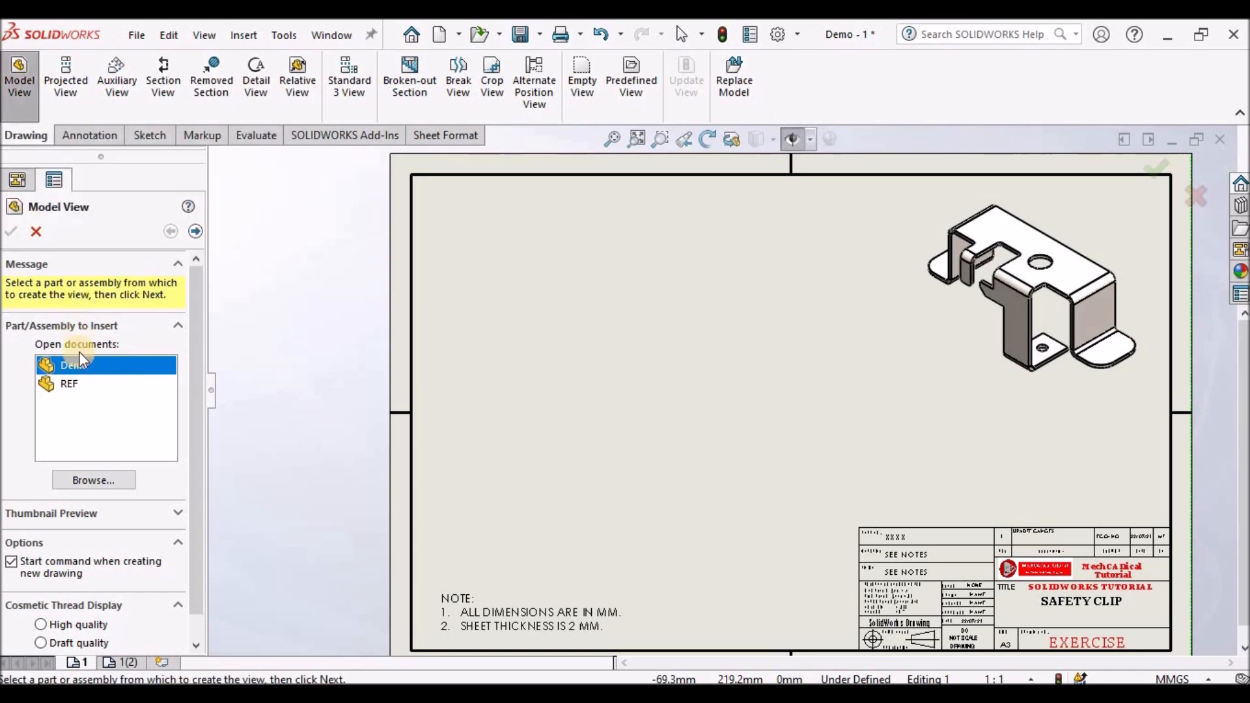
double_click(77, 369)
click(585, 445)
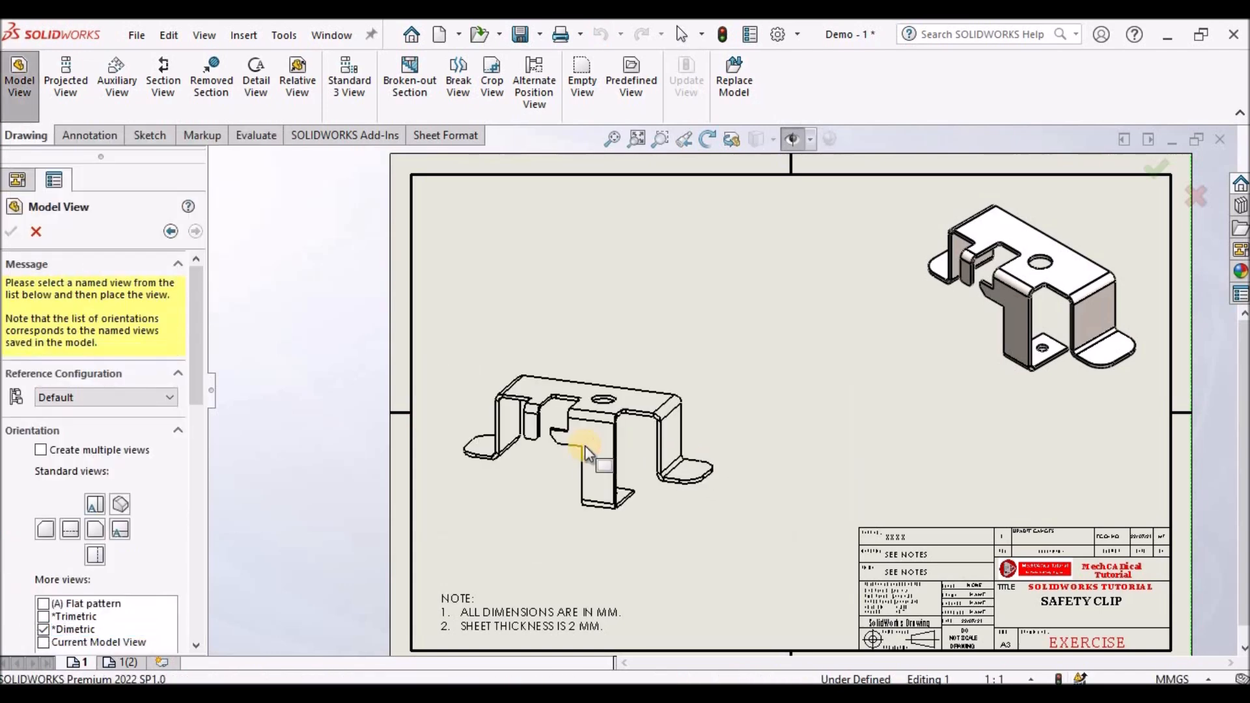
click(99, 396)
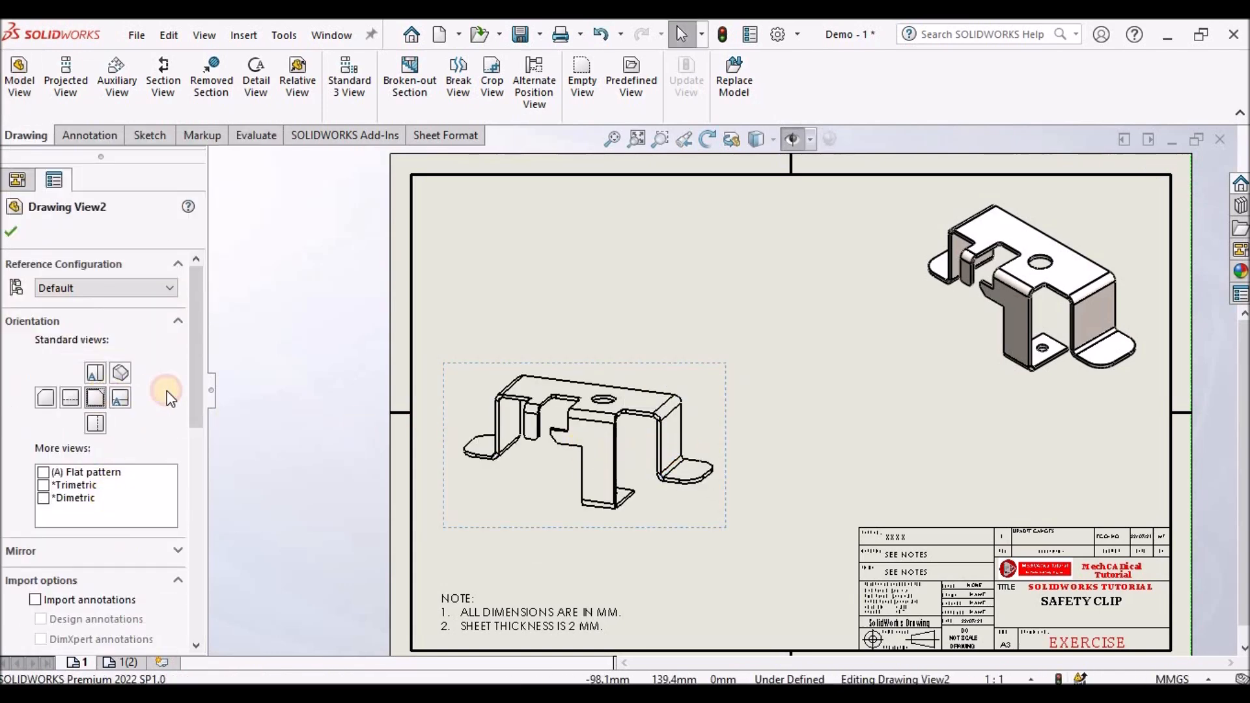
click(13, 227)
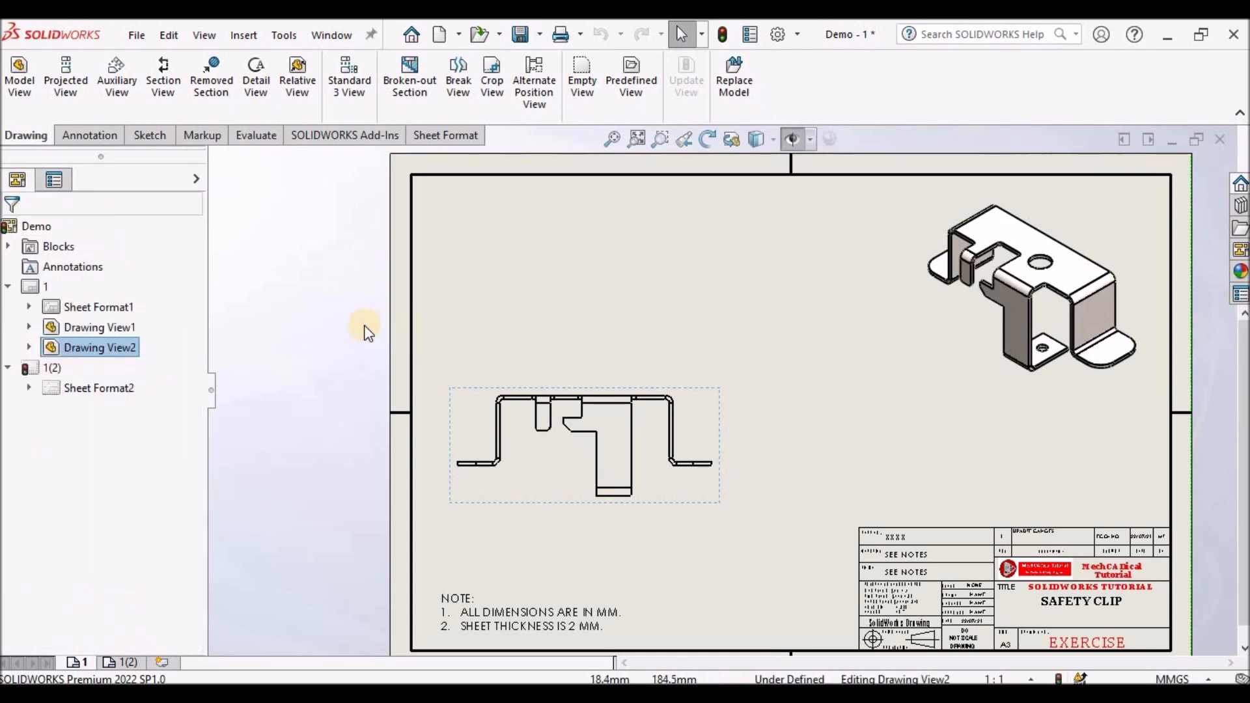
- Project a right view and a top view from the front view
click(323, 319)
scroll(745, 424, up, 5)
scroll(744, 424, down, 3)
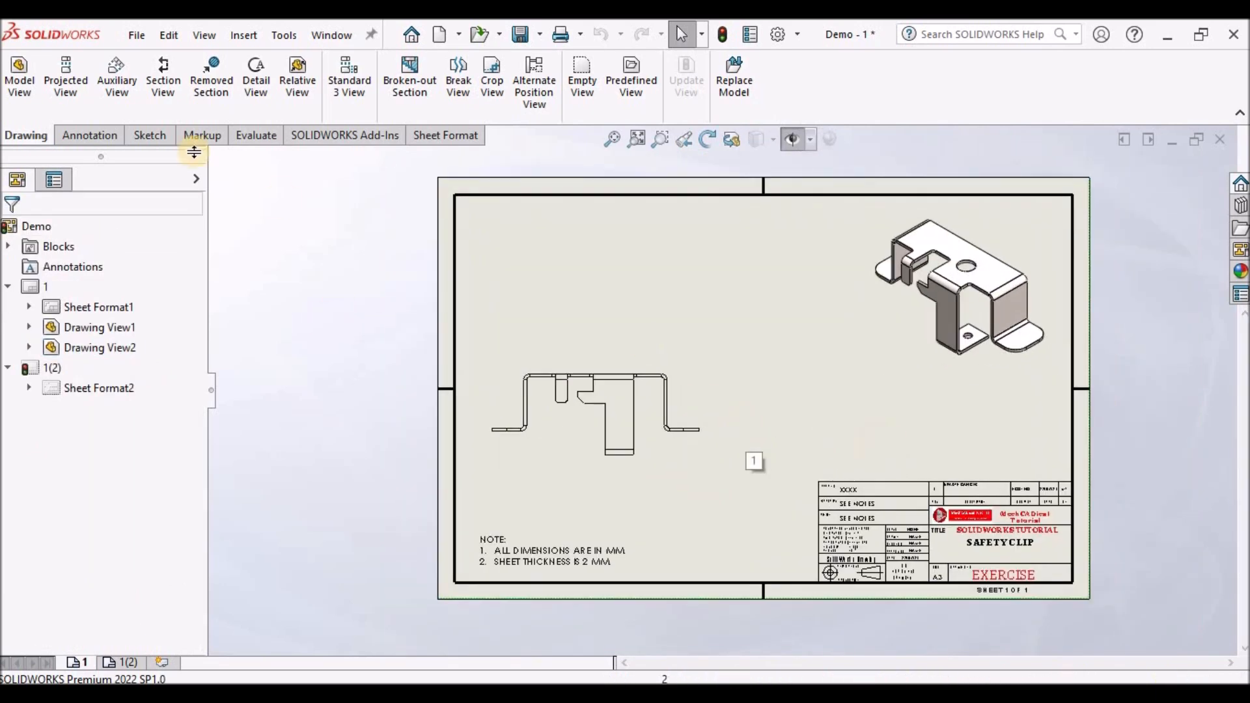
click(90, 118)
click(658, 421)
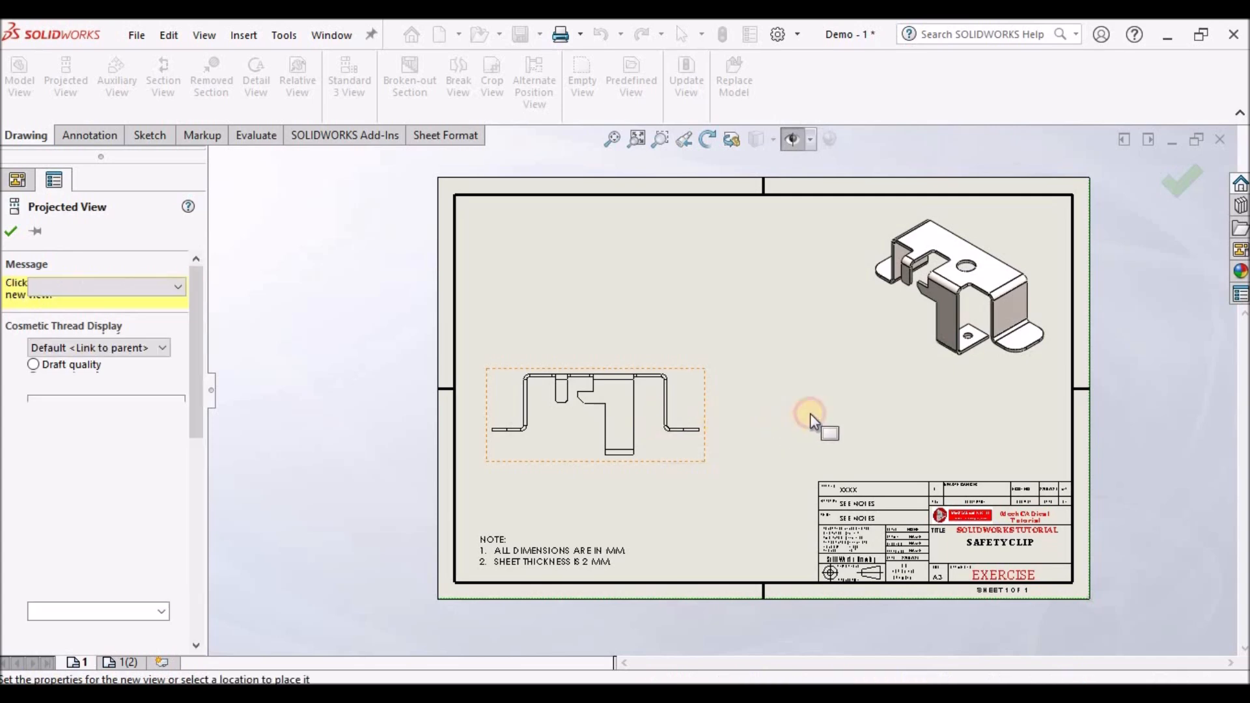
click(805, 411)
click(634, 279)
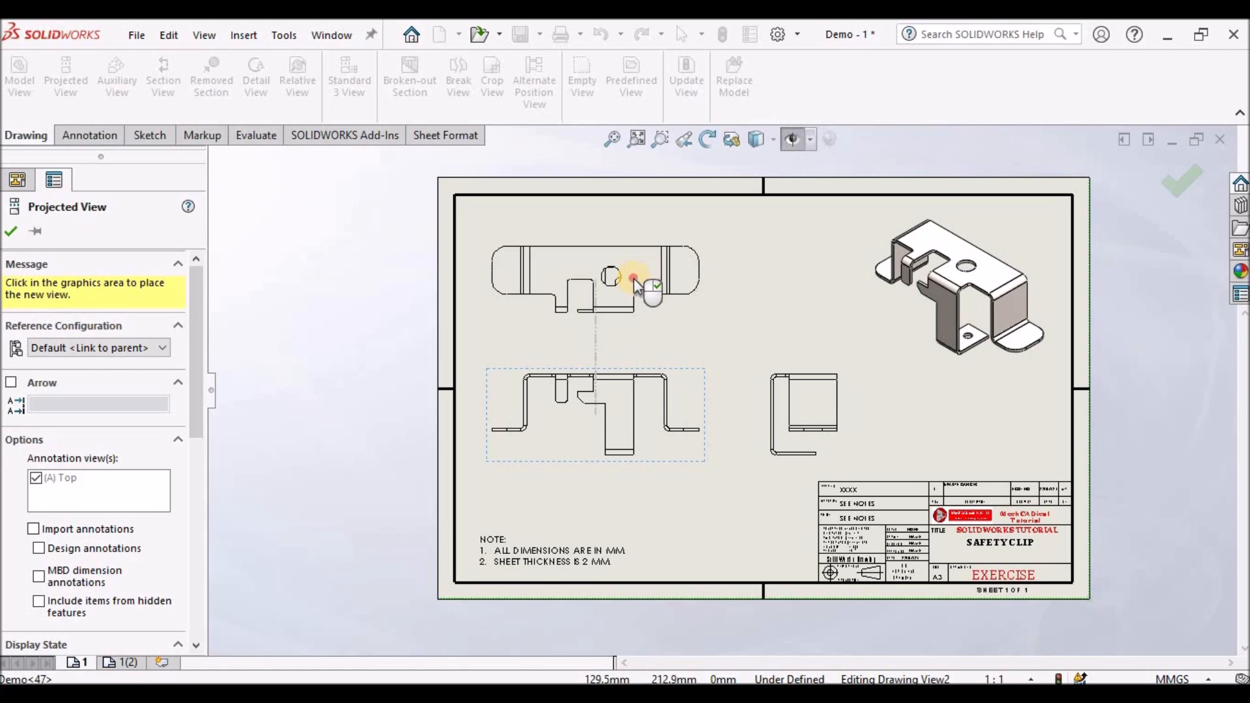
click(14, 231)
- Dimension the horizontal distance from the left foot's end to the tab's corner as 57 in the front view
scroll(713, 433, up, 3)
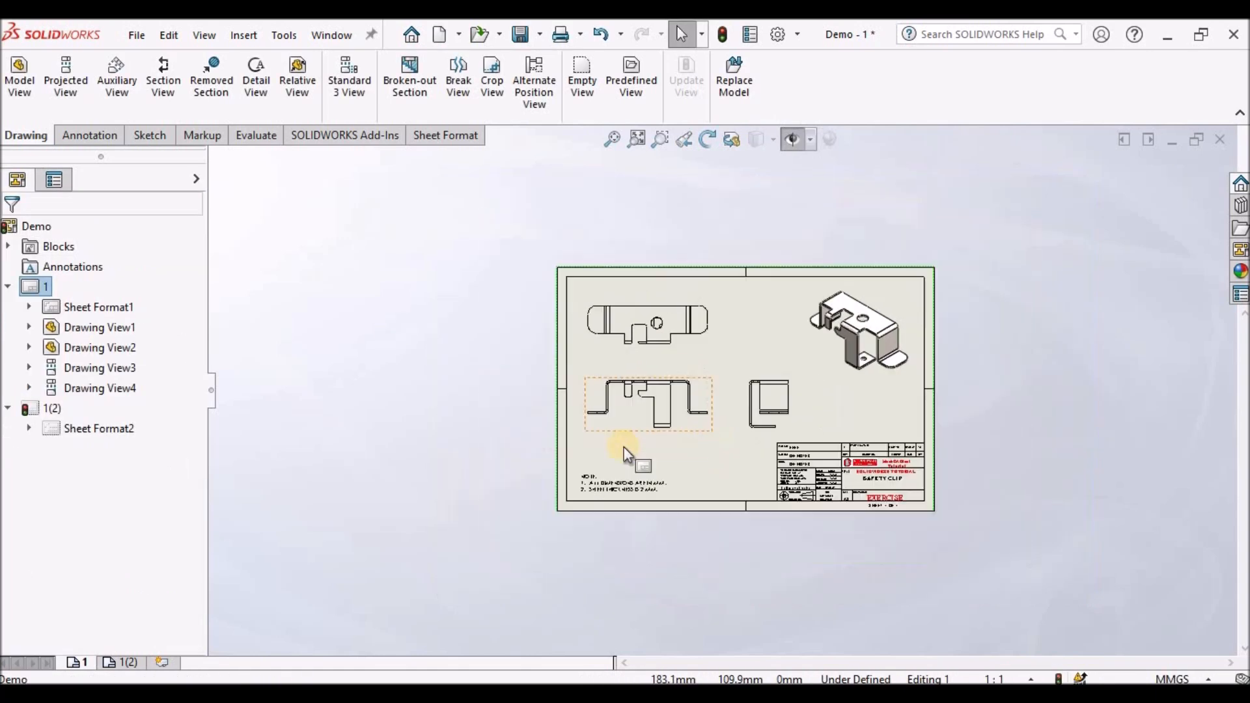
scroll(579, 470, down, 2)
scroll(736, 412, down, 1)
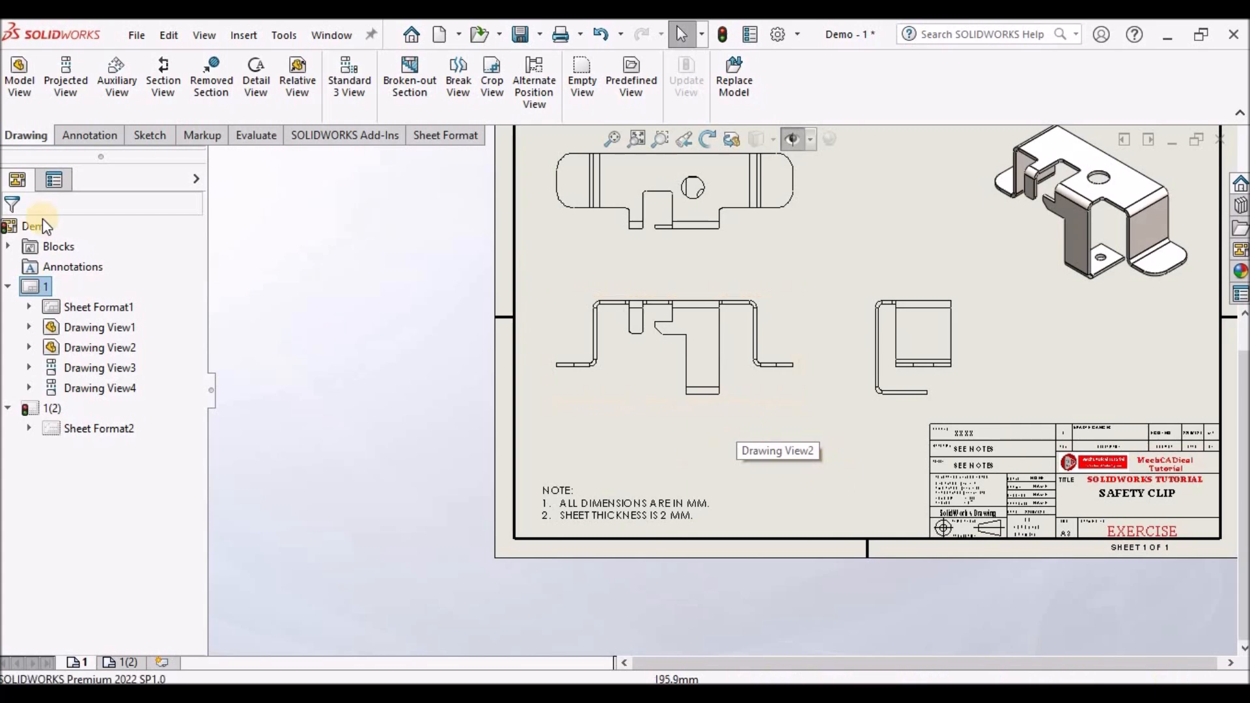
click(76, 135)
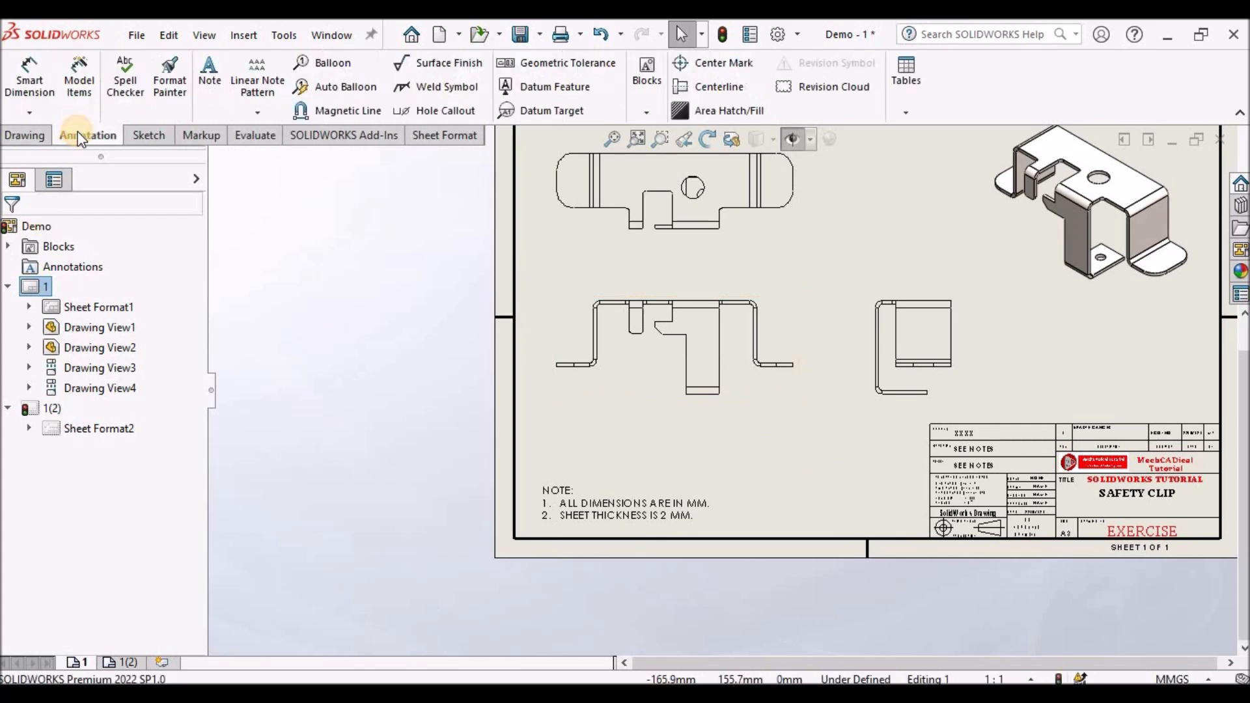
click(29, 77)
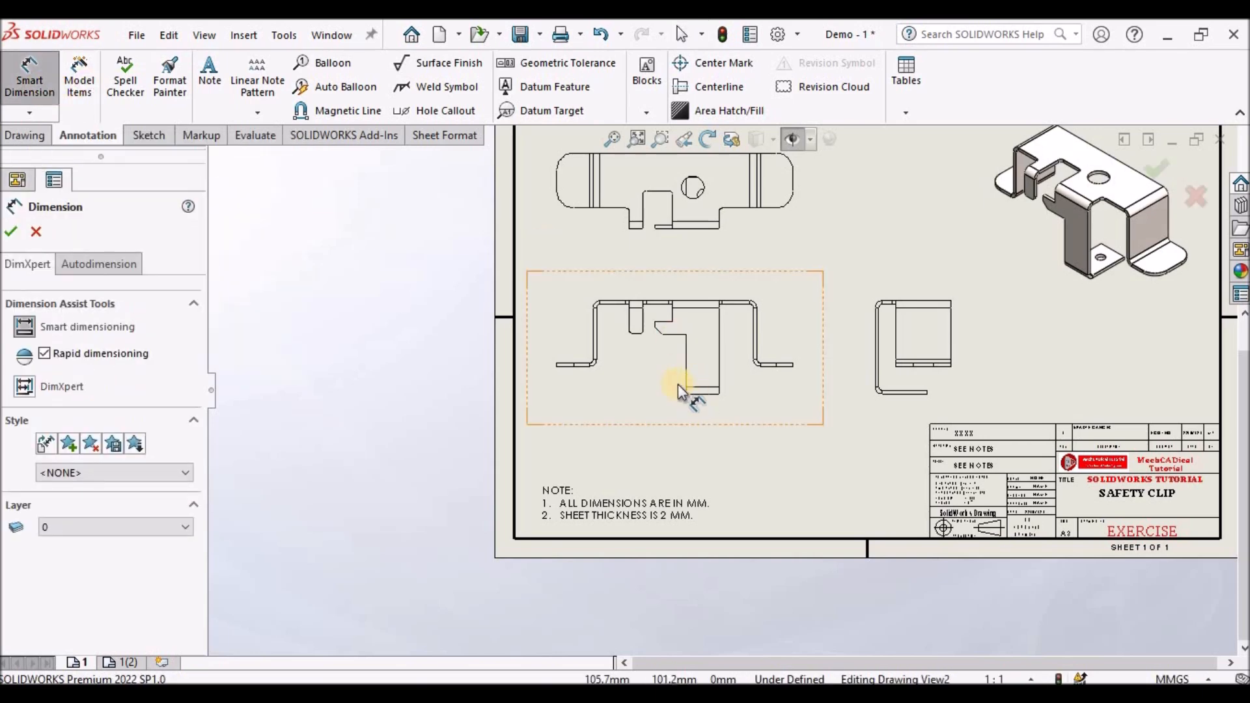
scroll(673, 365, down, 3)
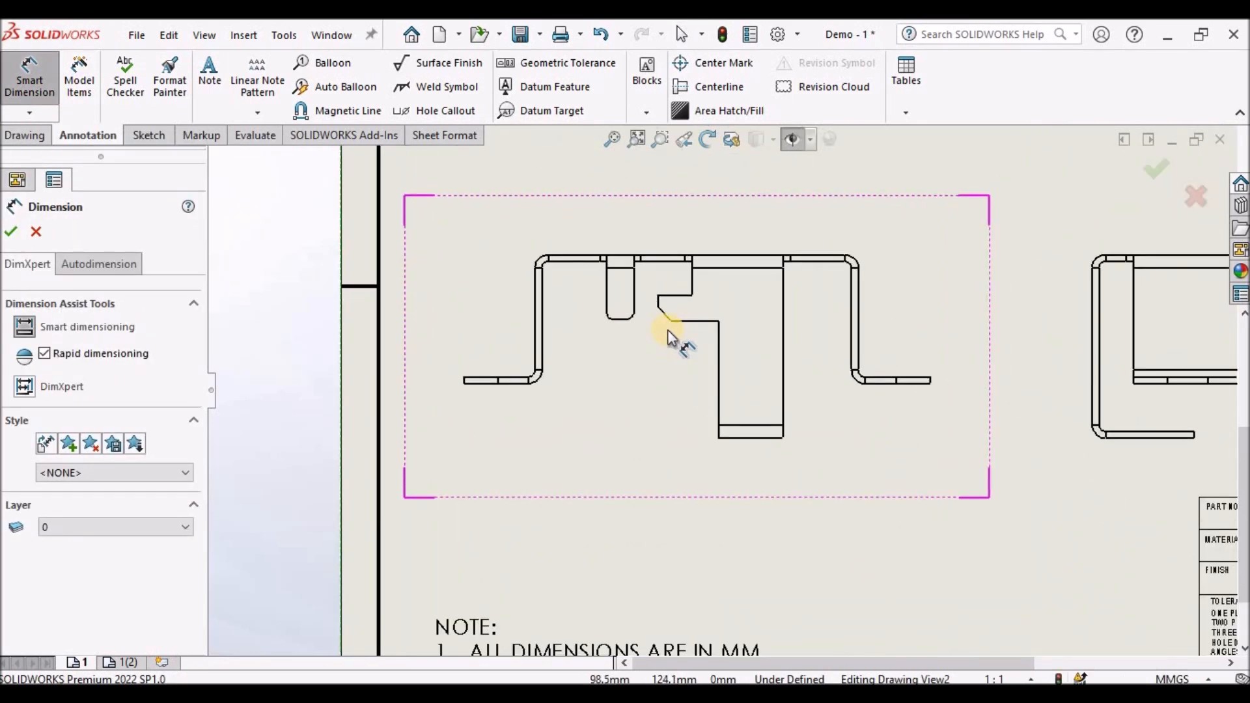
scroll(501, 395, down, 2)
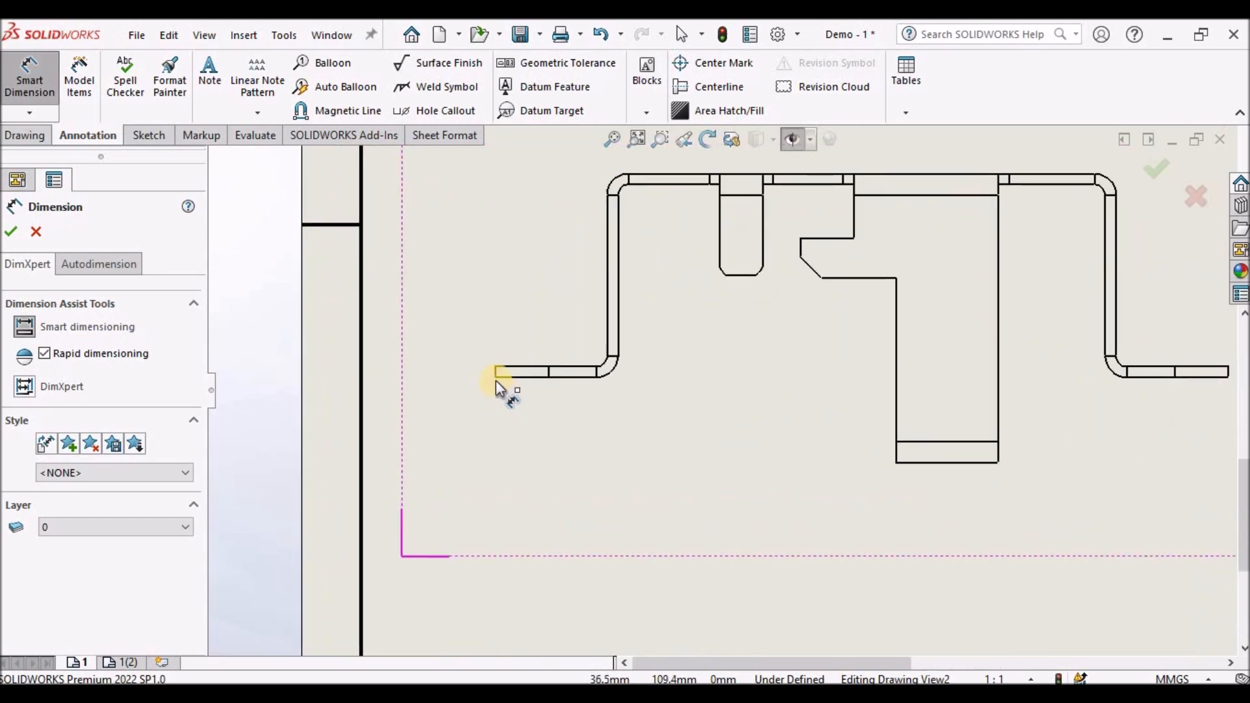
click(494, 375)
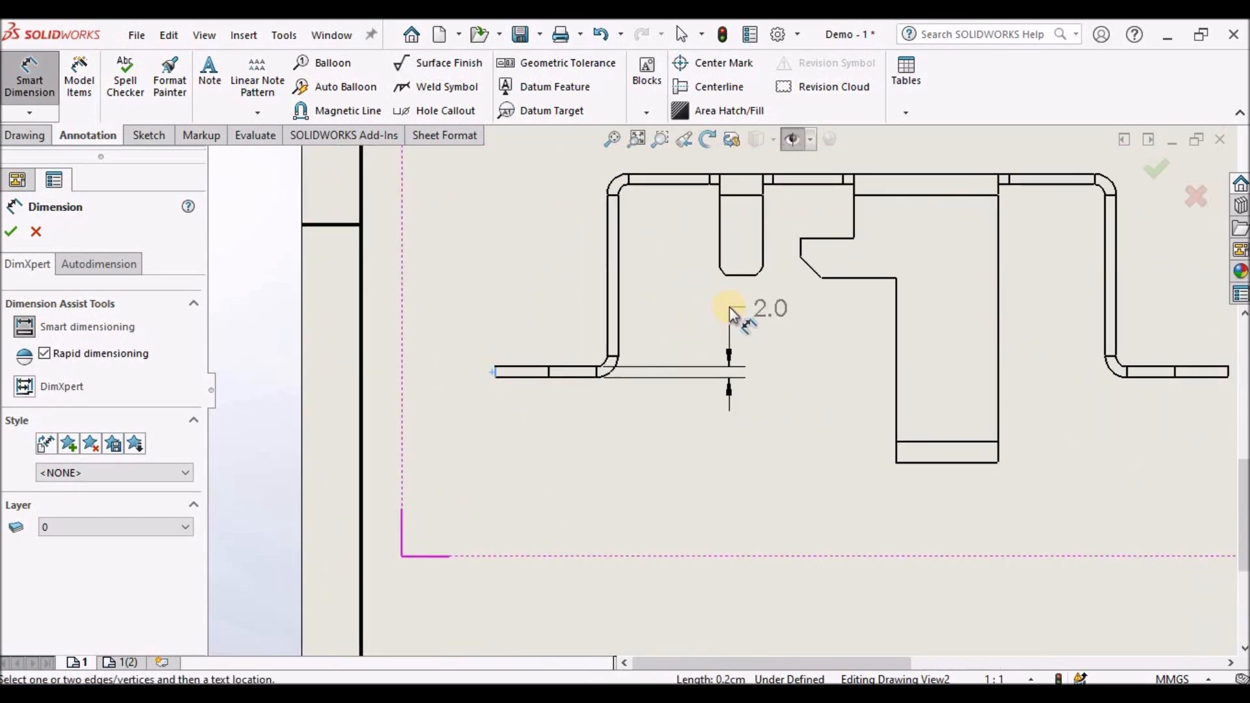
click(801, 244)
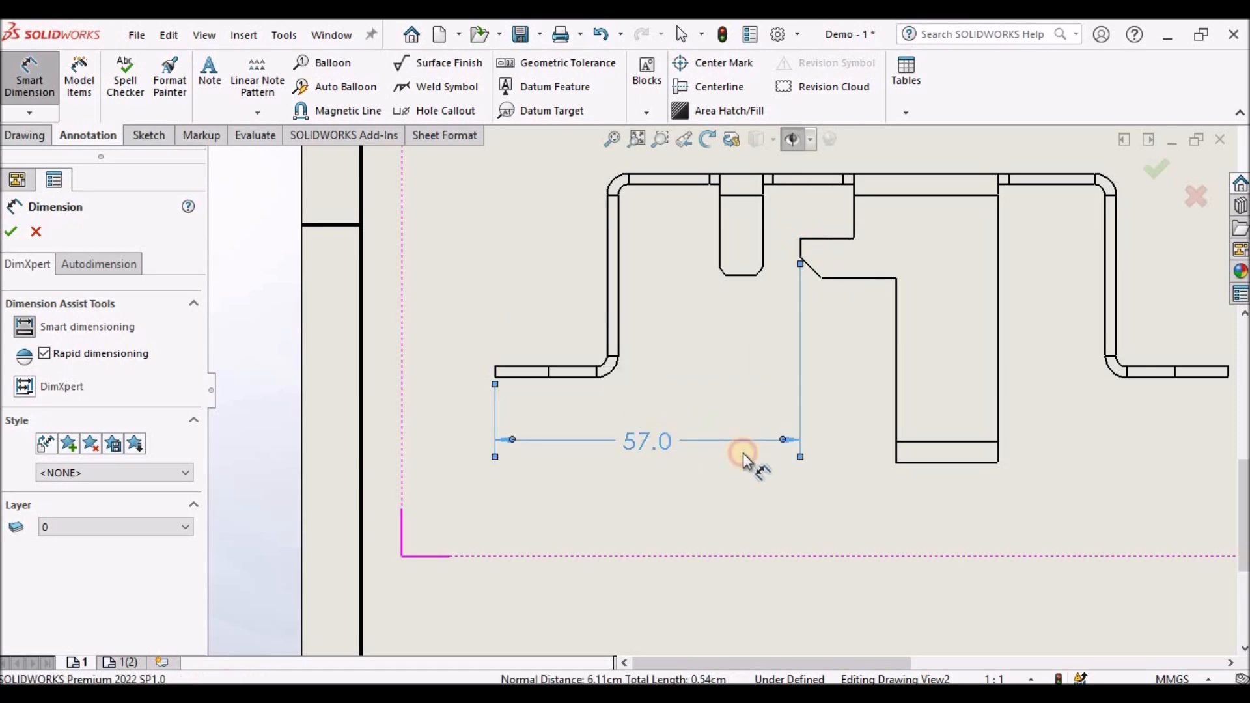
click(697, 449)
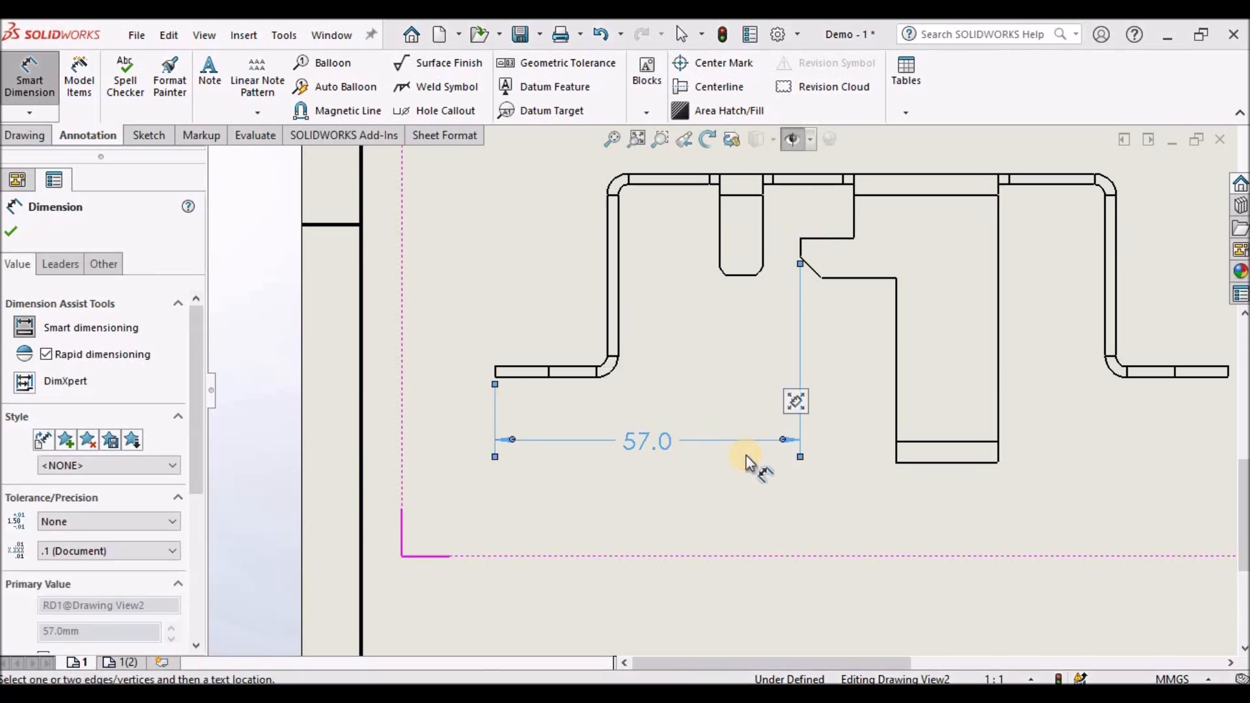
- Dimension the horizontal distance from the left foot's end to the tab's outer edge as 75 in the front view
scroll(520, 378, down, 2)
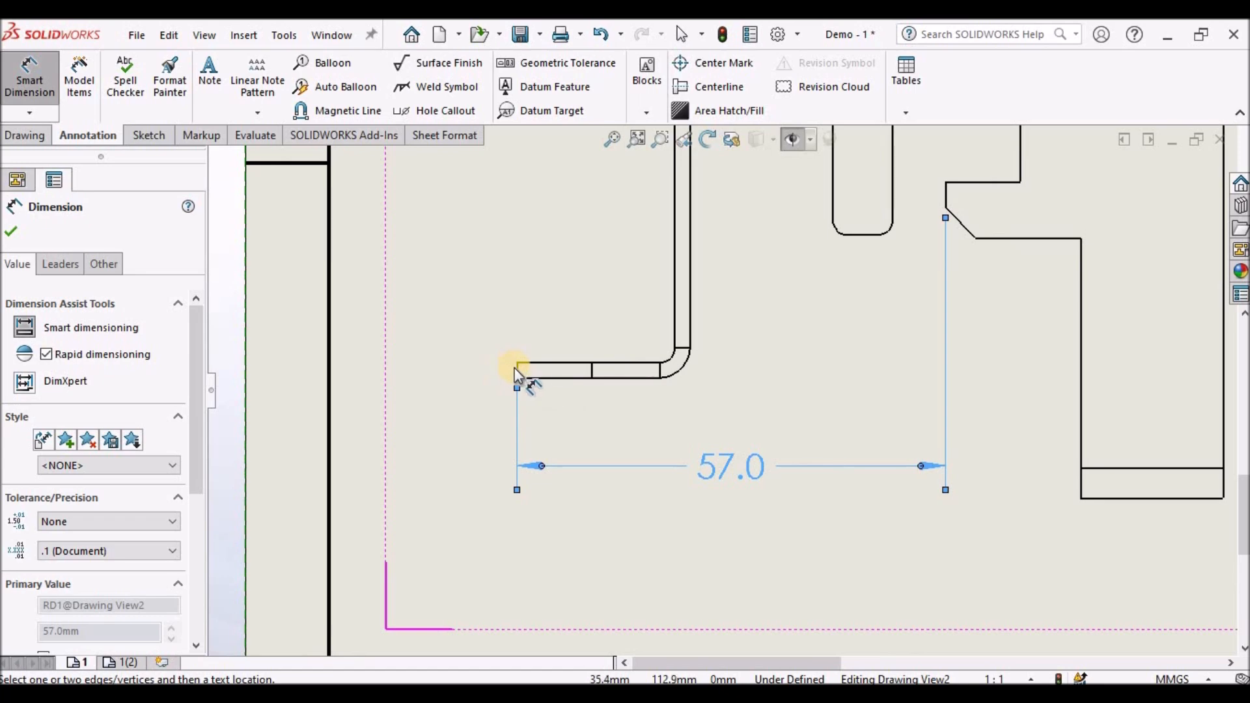
click(363, 405)
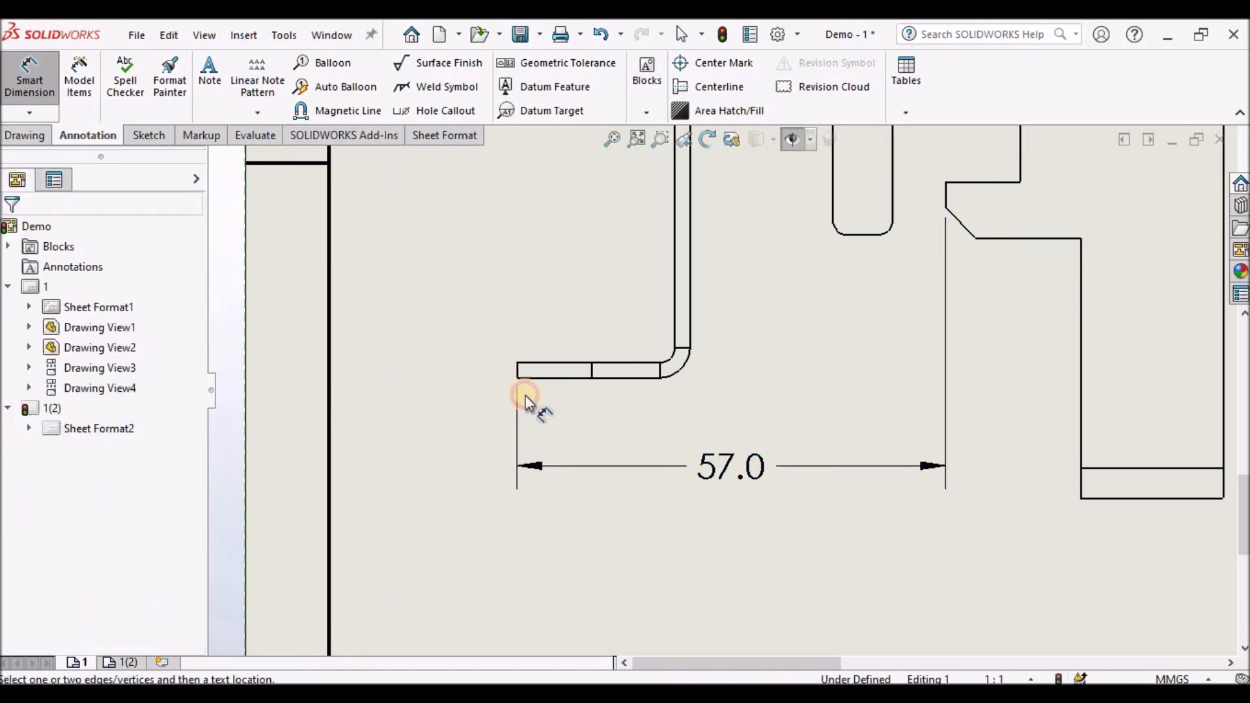
click(515, 371)
scroll(738, 378, up, 4)
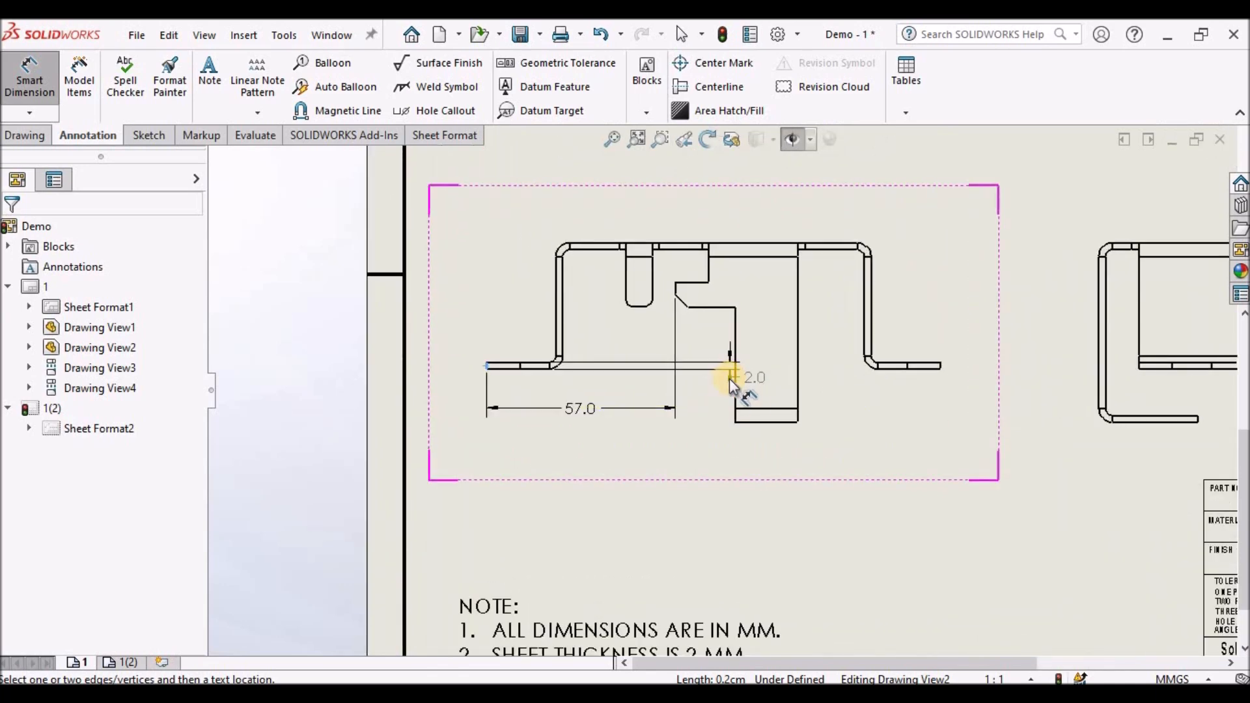
click(733, 383)
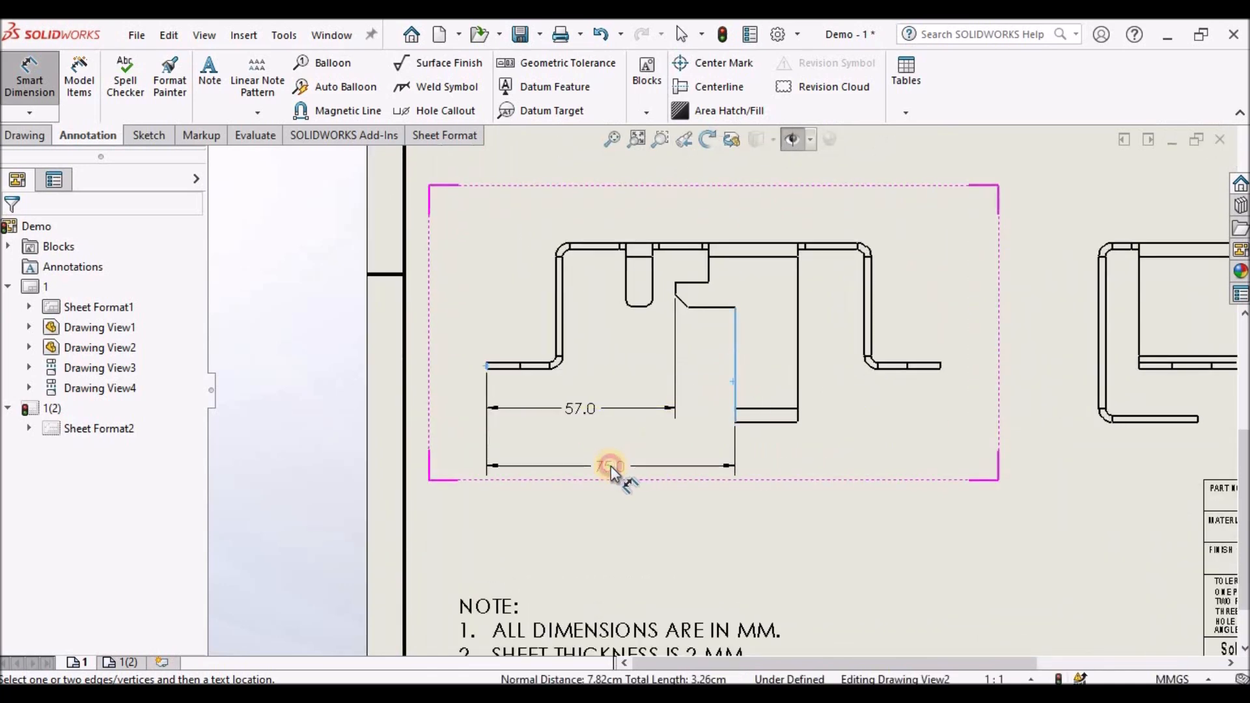
click(610, 466)
- Try to dimension the tab's width between its two vertical edges, and undo the placed dimension
click(796, 416)
scroll(796, 416, down, 2)
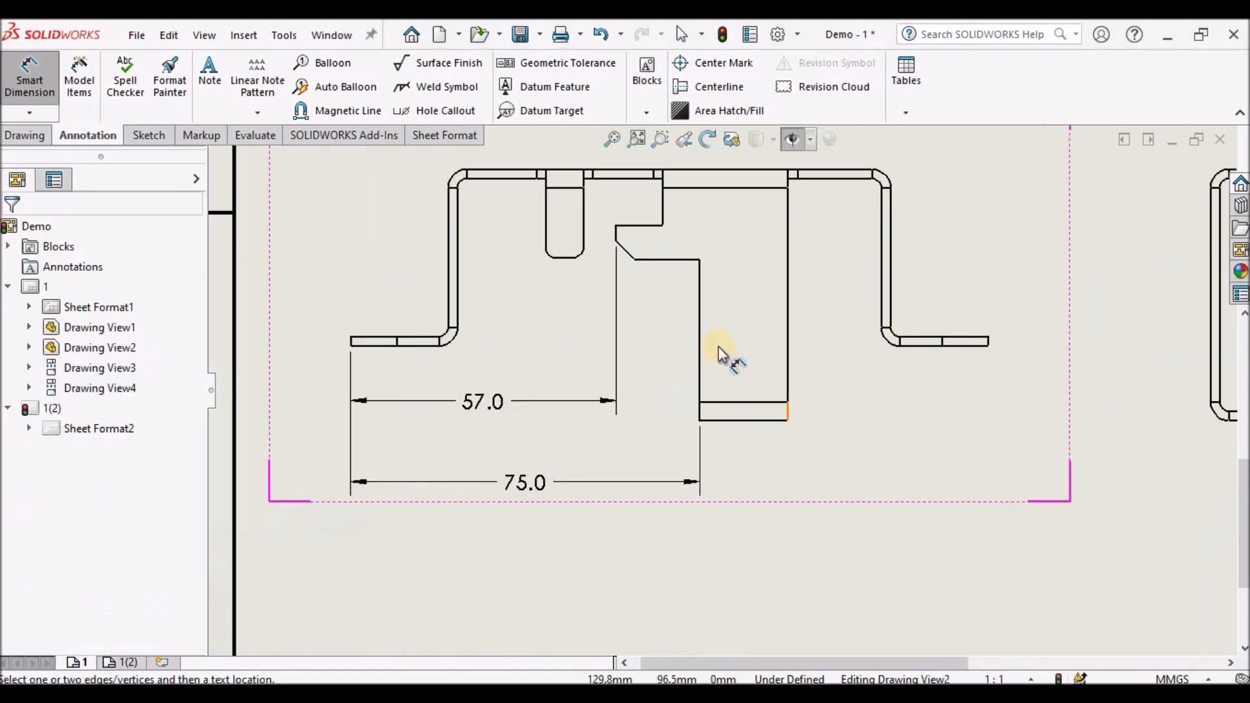
click(698, 327)
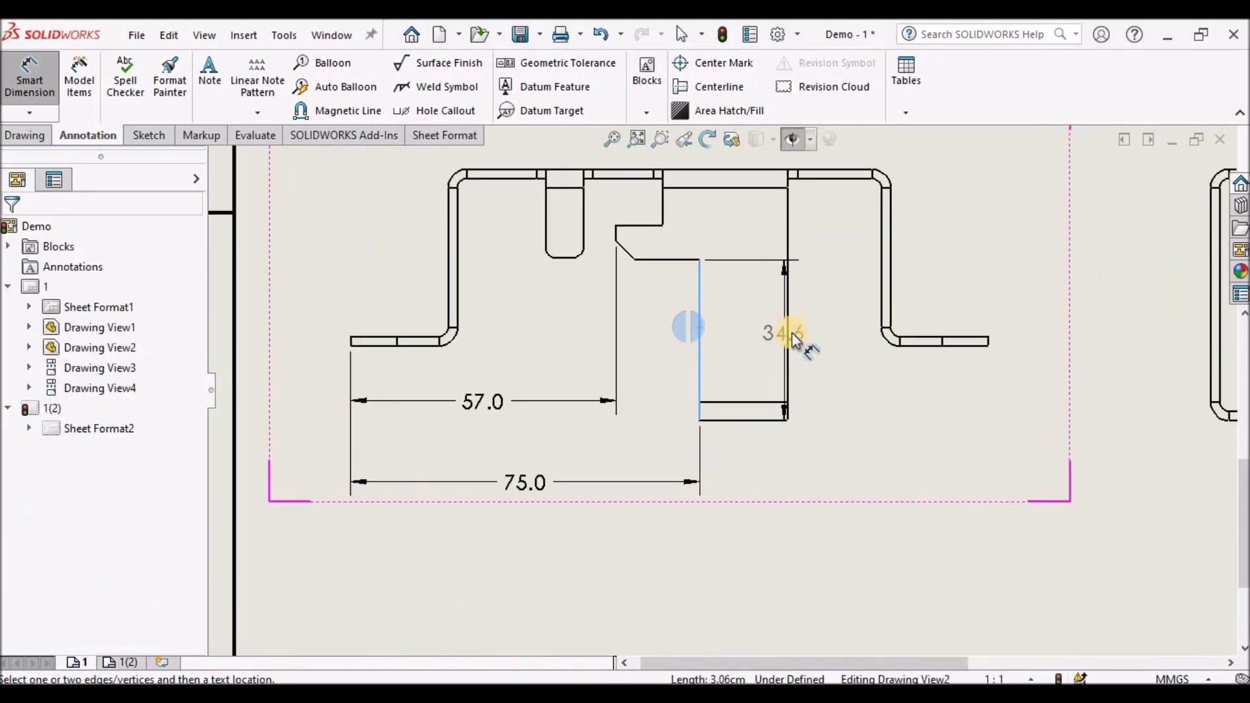
click(791, 333)
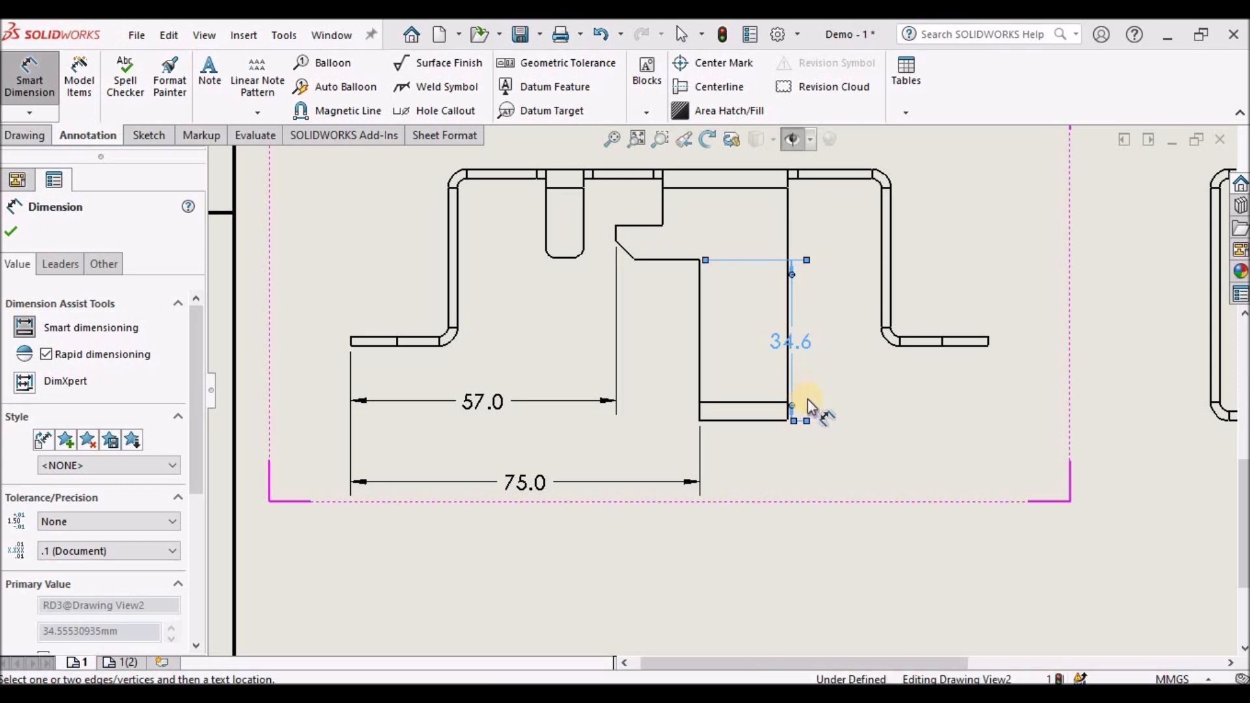
key(Escape)
key(ctrl+z)
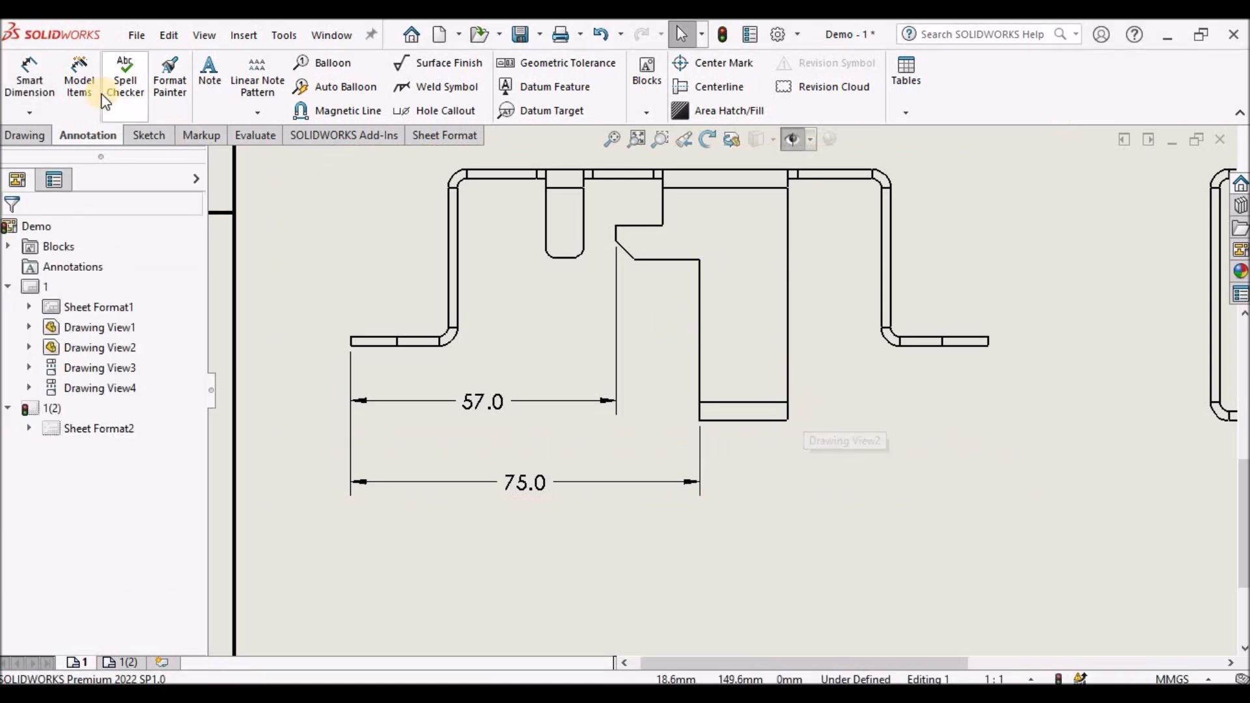
- Dimension the tab's width between its two vertical edges as 19, placed below the tab
click(30, 75)
scroll(732, 354, down, 2)
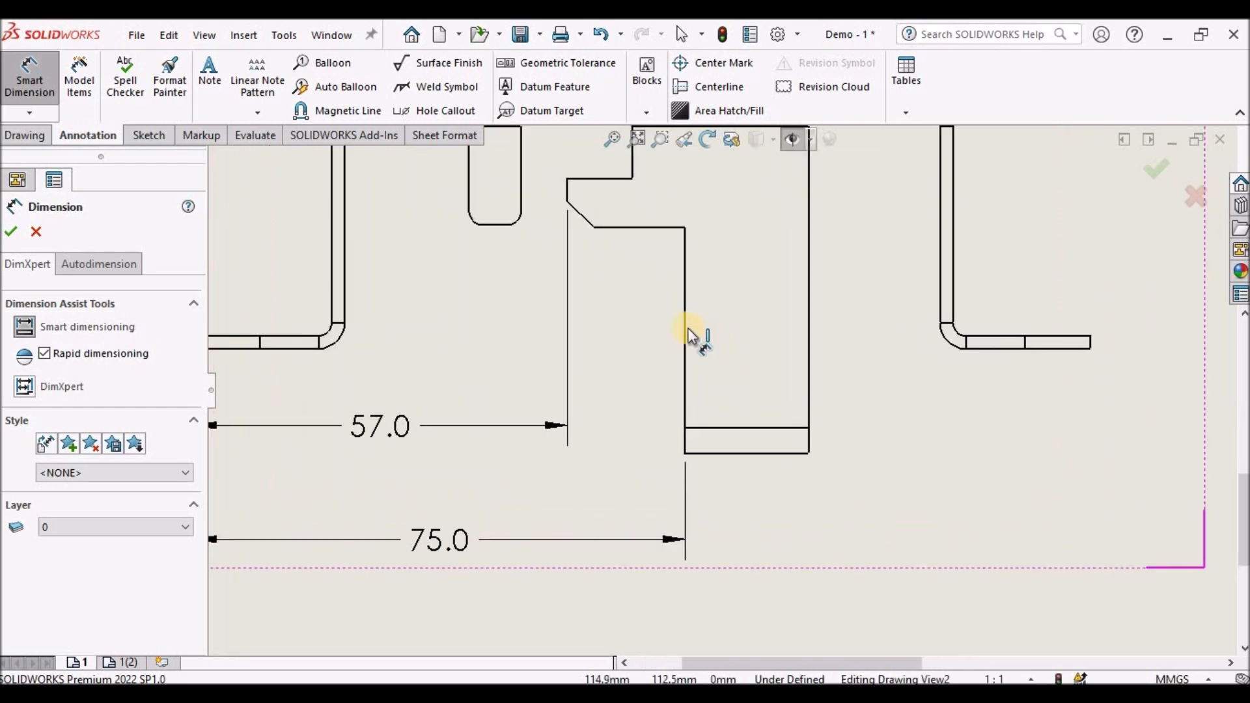
click(685, 325)
click(808, 335)
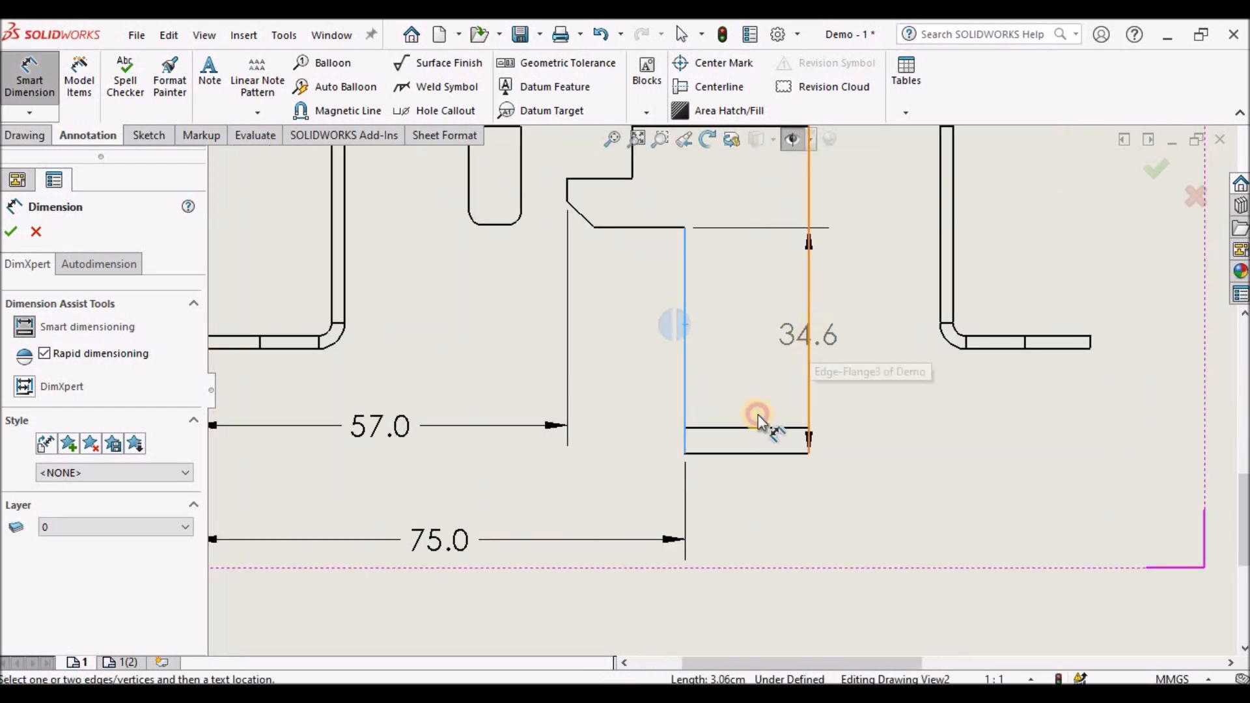
click(806, 547)
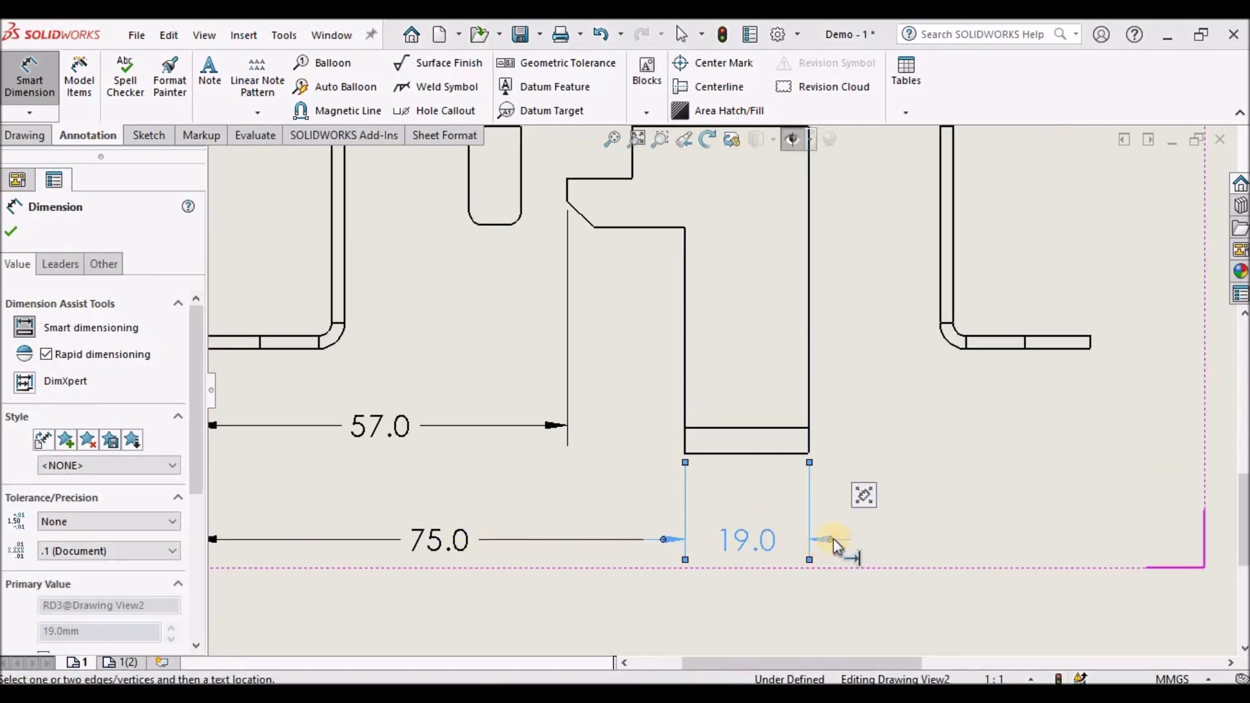
click(837, 550)
click(817, 598)
- Dimension the overall height from the top edge to the tab's bottom as 54, placed at the right side
scroll(805, 542, up, 6)
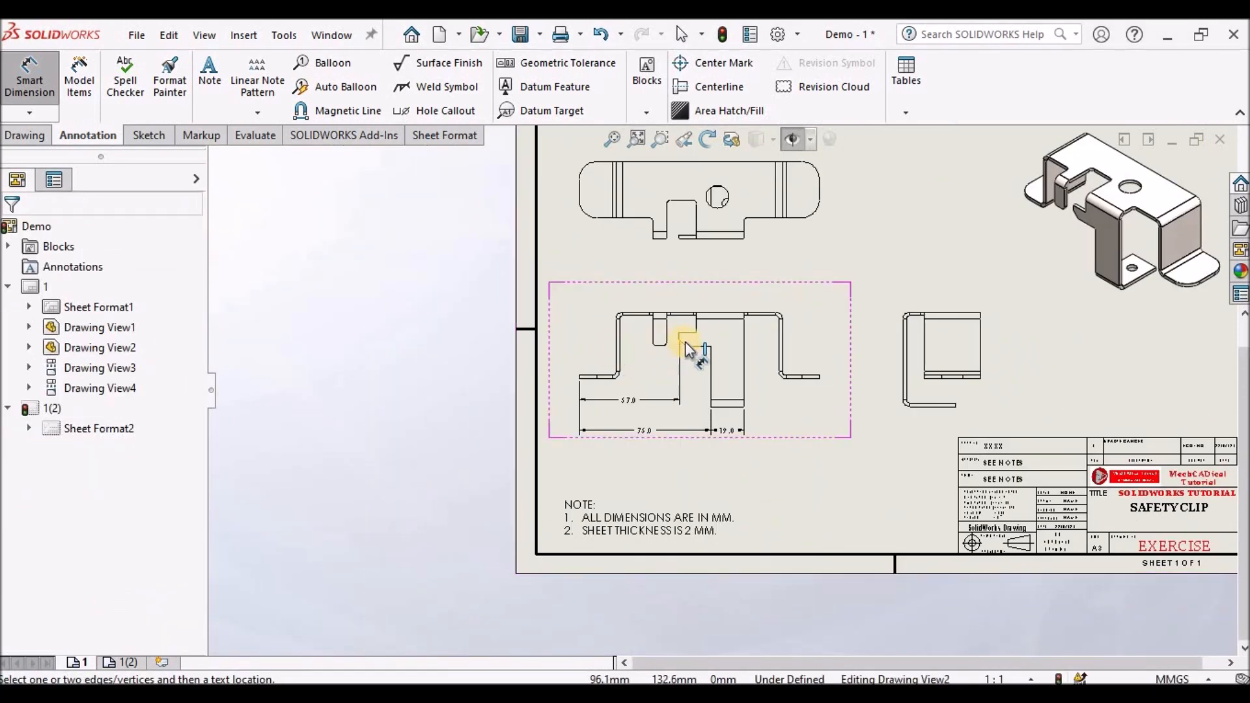
scroll(728, 351, up, 2)
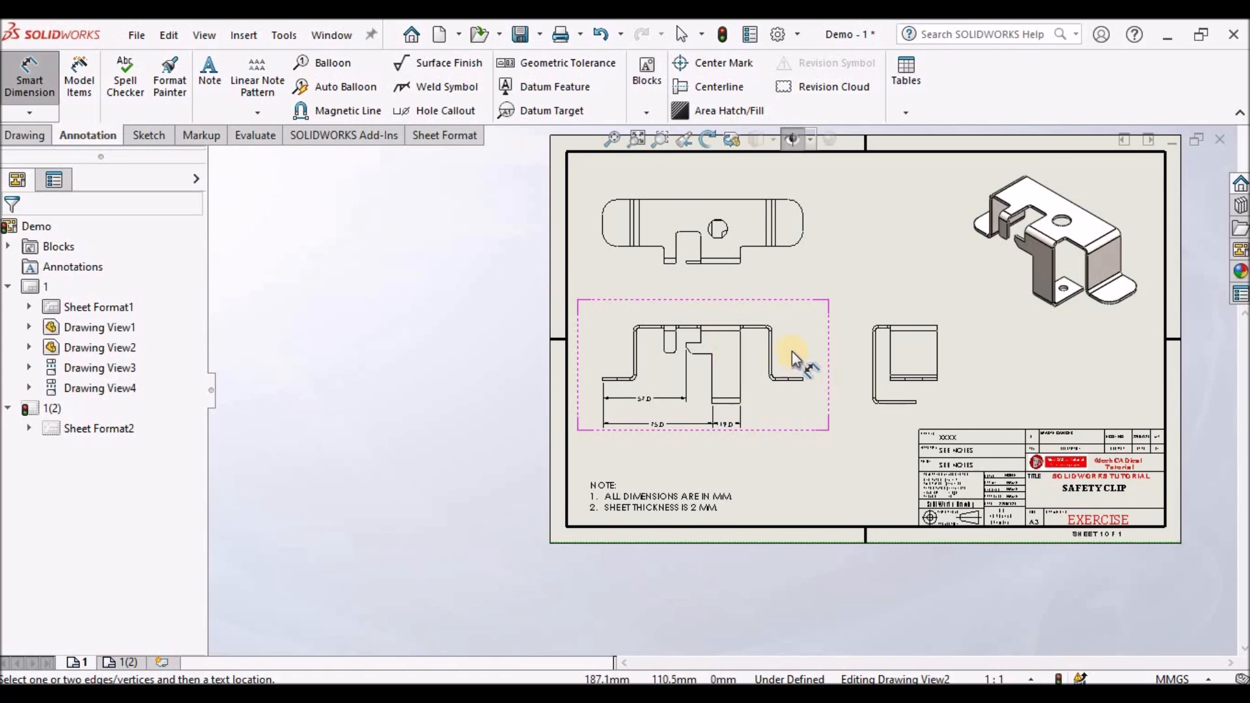
scroll(771, 341, down, 4)
click(663, 333)
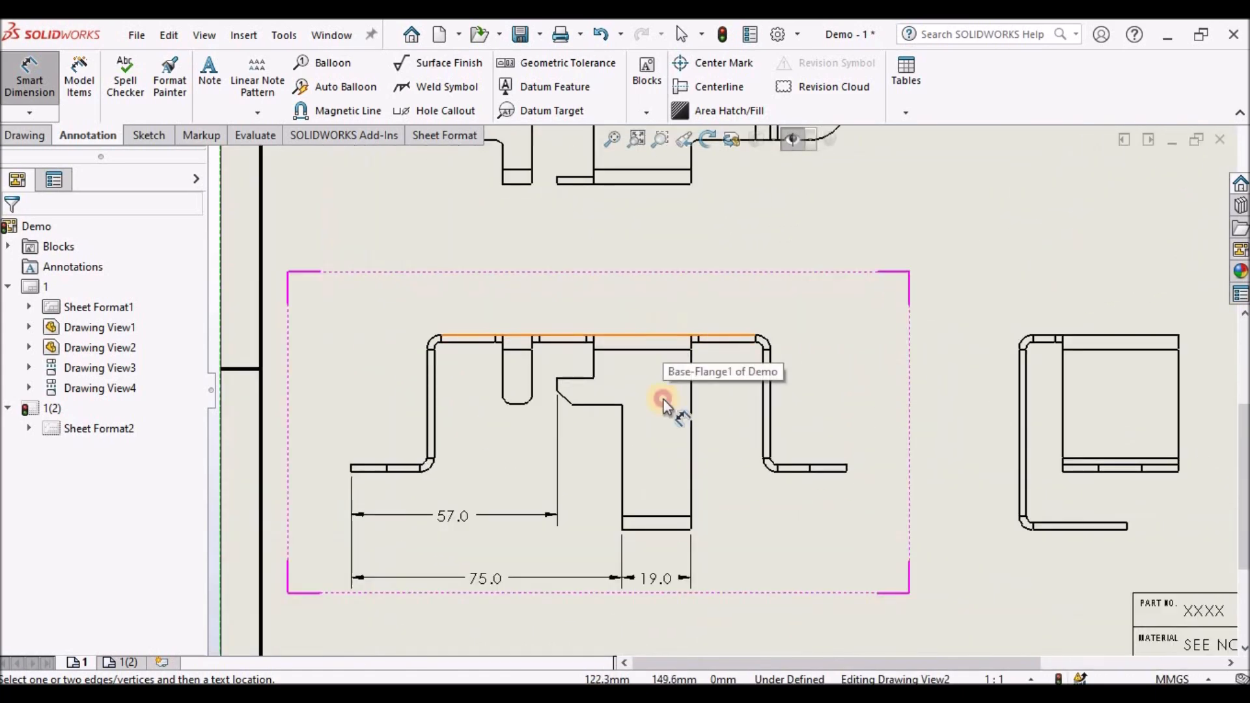
click(662, 533)
click(901, 470)
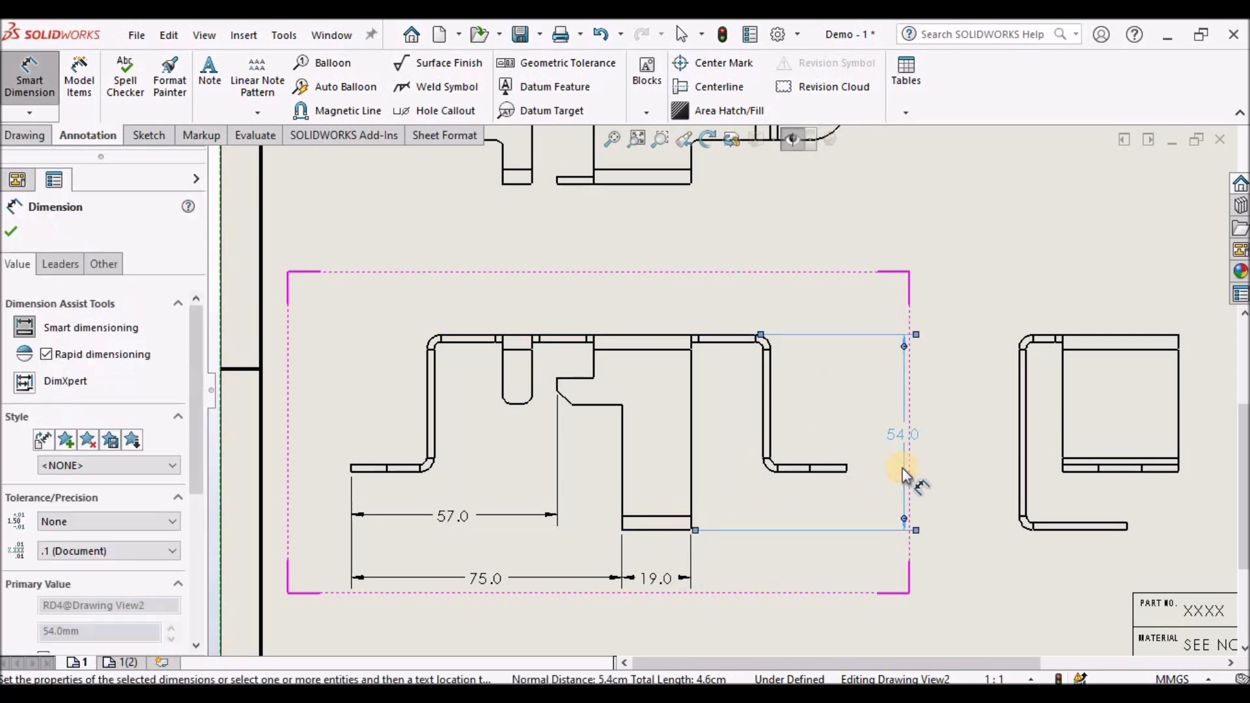
click(718, 256)
- Dimension the vertical distance from the top edge to the left foot's bottom as 38
scroll(406, 348, down, 1)
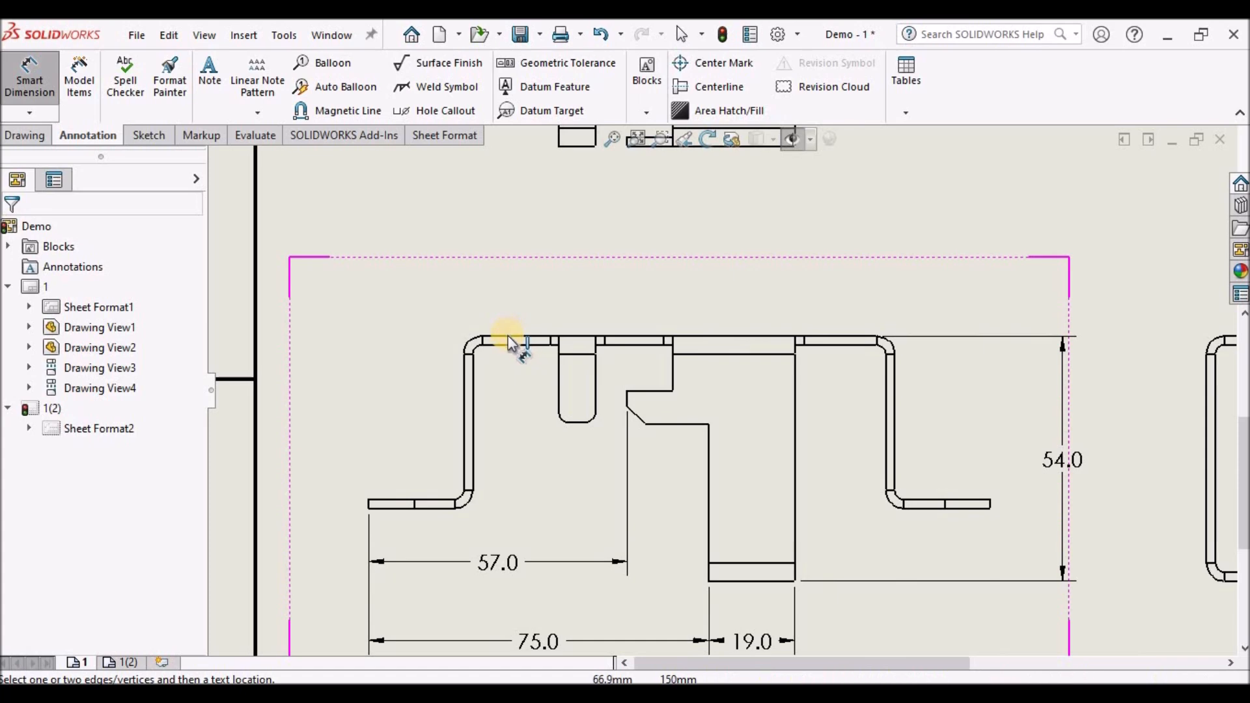
click(509, 336)
click(391, 504)
click(332, 410)
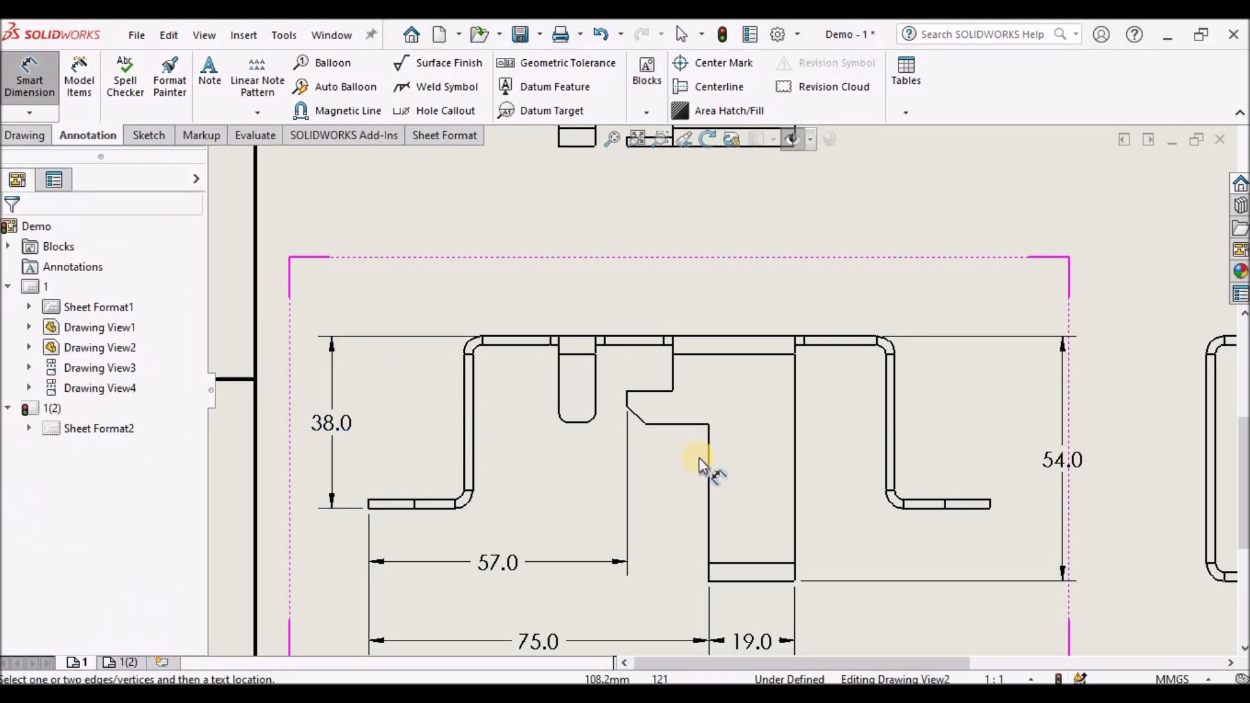
- Dimension the vertical distance from the top edge to the right foot as 36
scroll(781, 449, up, 3)
scroll(827, 403, down, 3)
scroll(818, 361, down, 1)
click(743, 303)
click(860, 484)
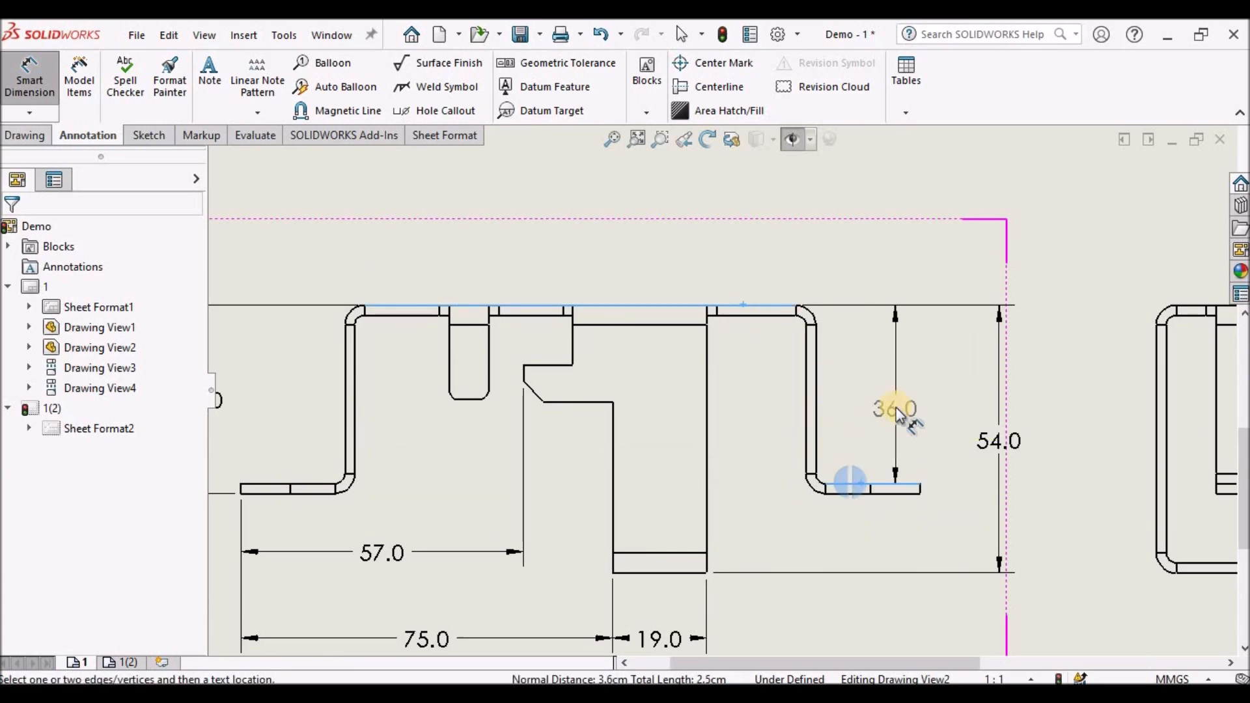
click(896, 400)
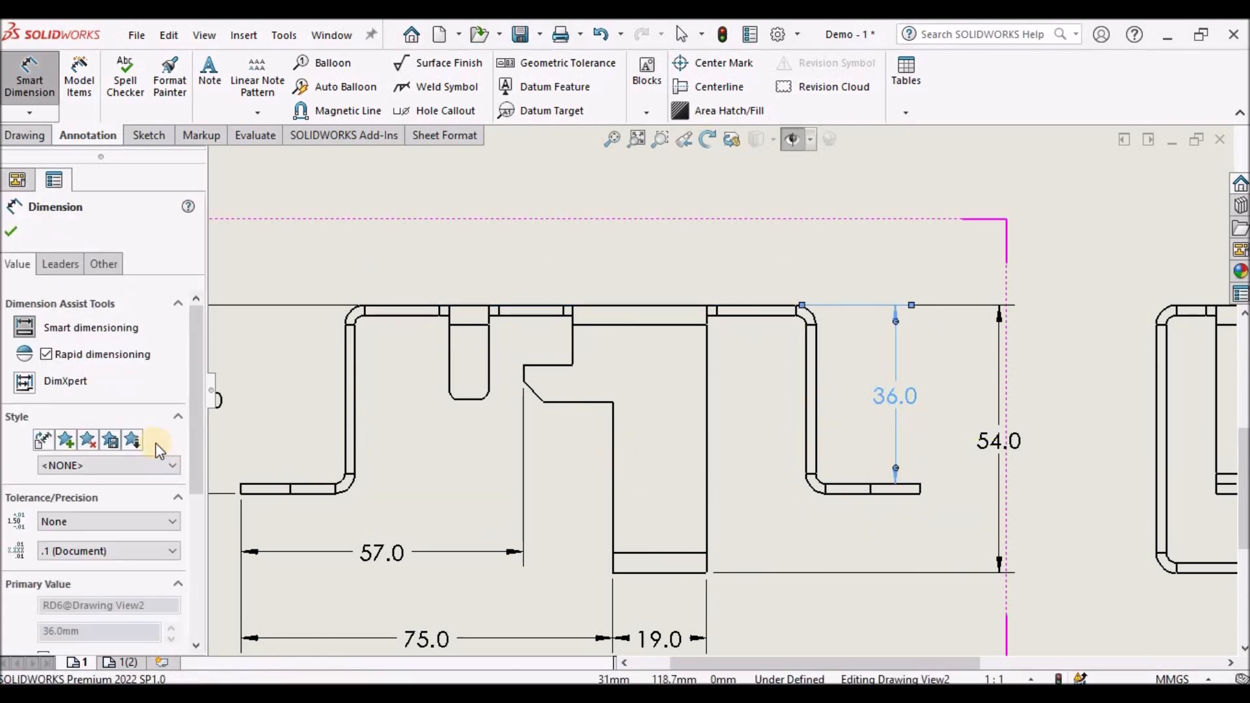
- Append REF to the 36 dimension's text to mark it as a reference dimension
scroll(198, 451, down, 5)
click(132, 530)
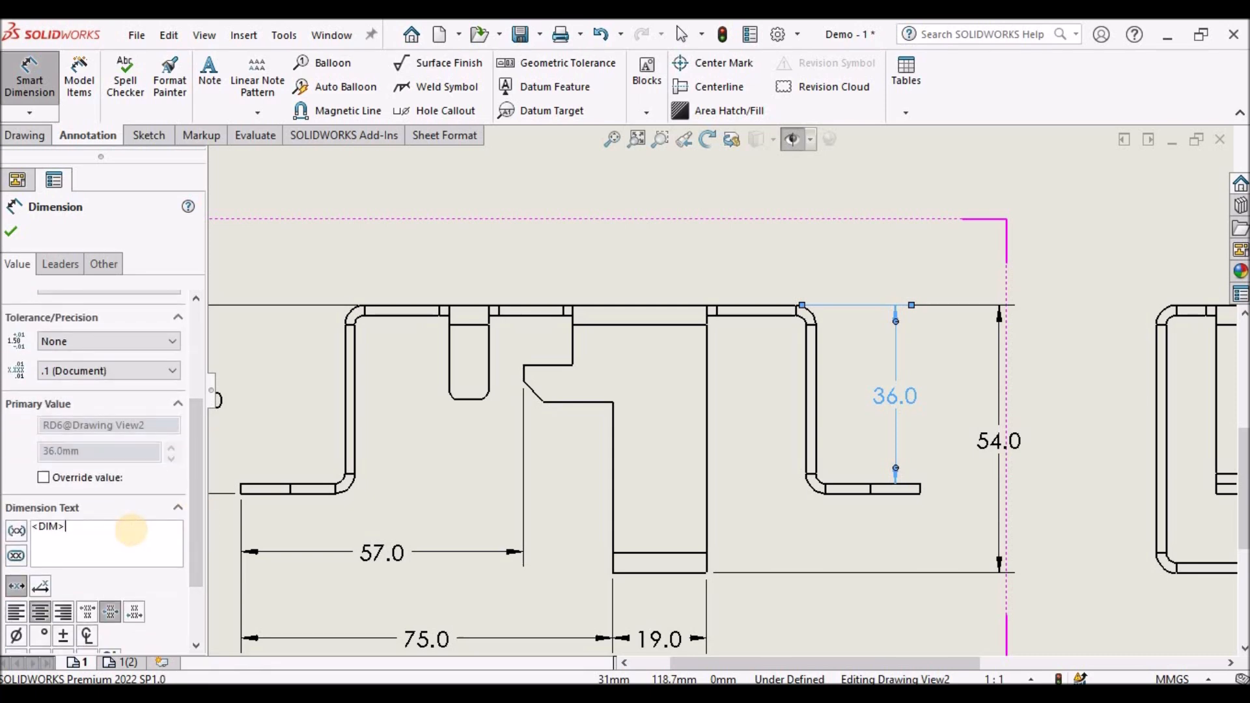
text(REF)
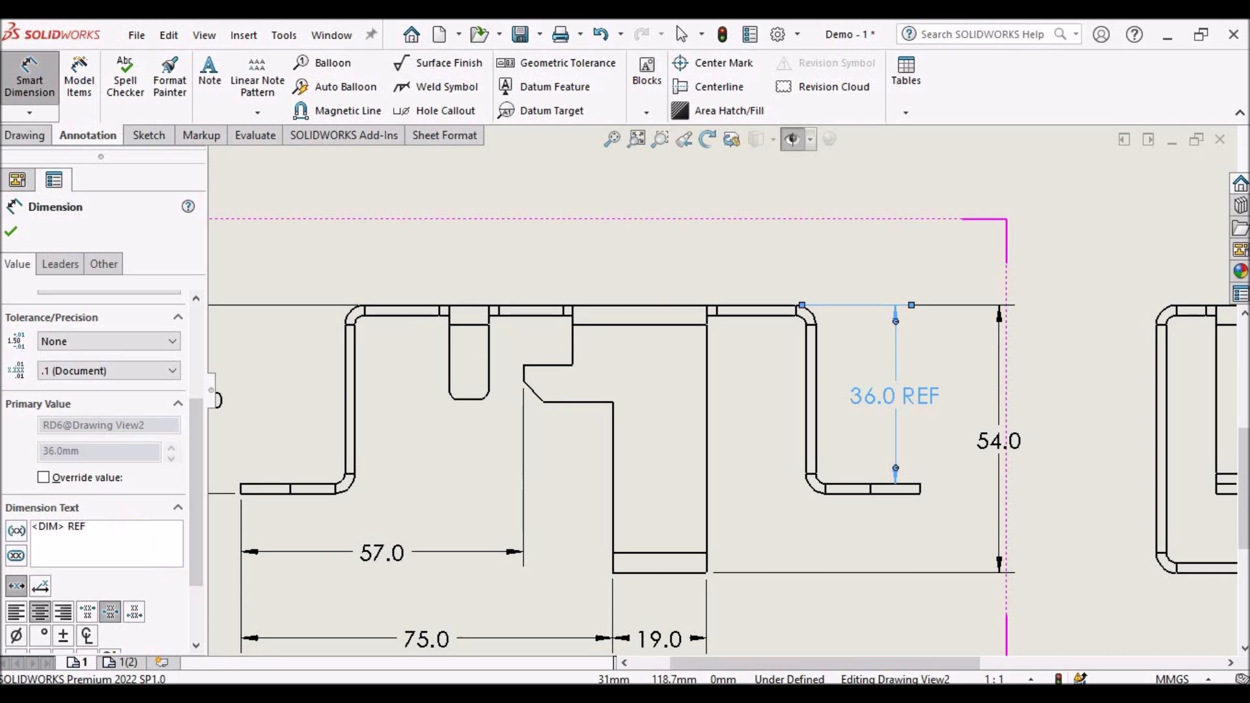
click(13, 233)
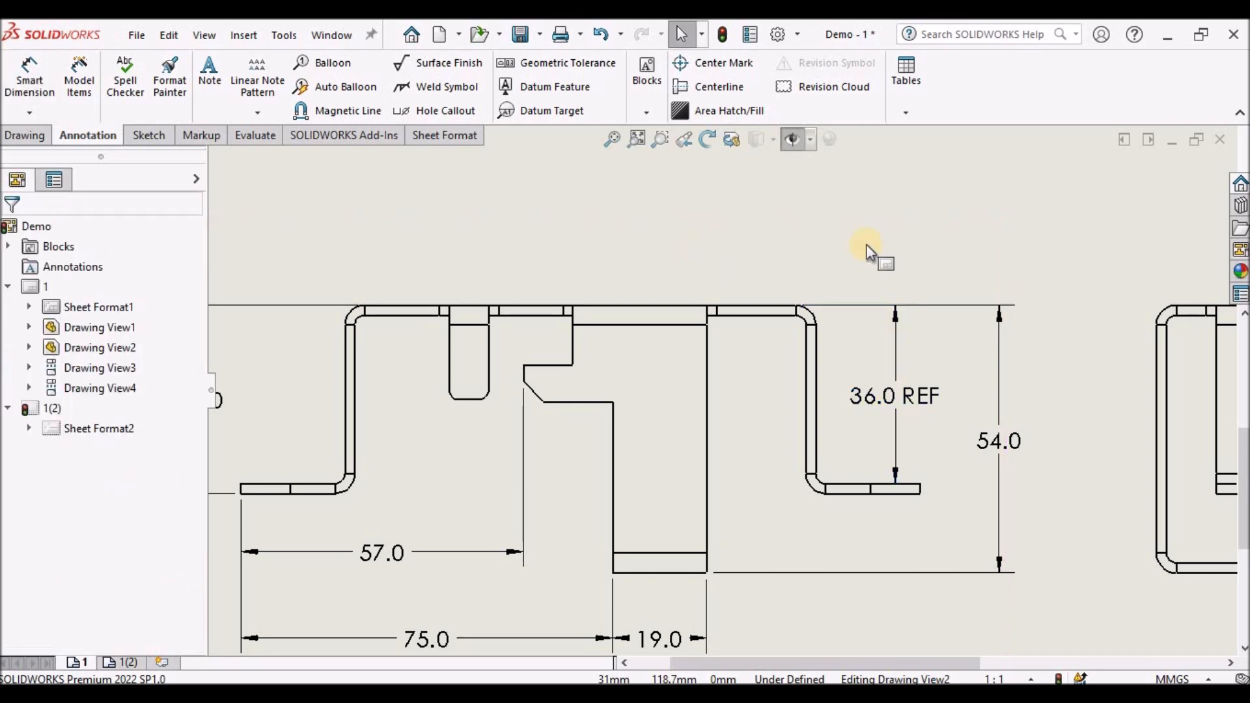
- Dimension the depth of the slot from the top edge as 19
click(29, 77)
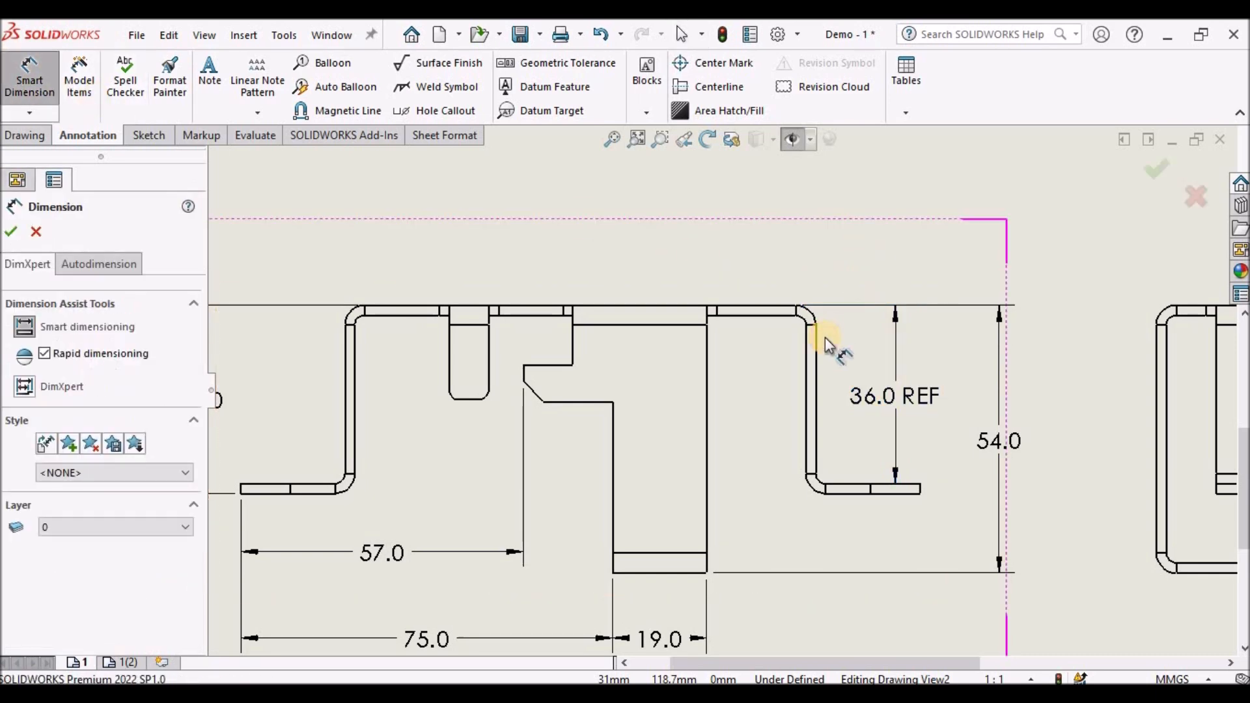
scroll(742, 378, up, 3)
scroll(716, 387, down, 1)
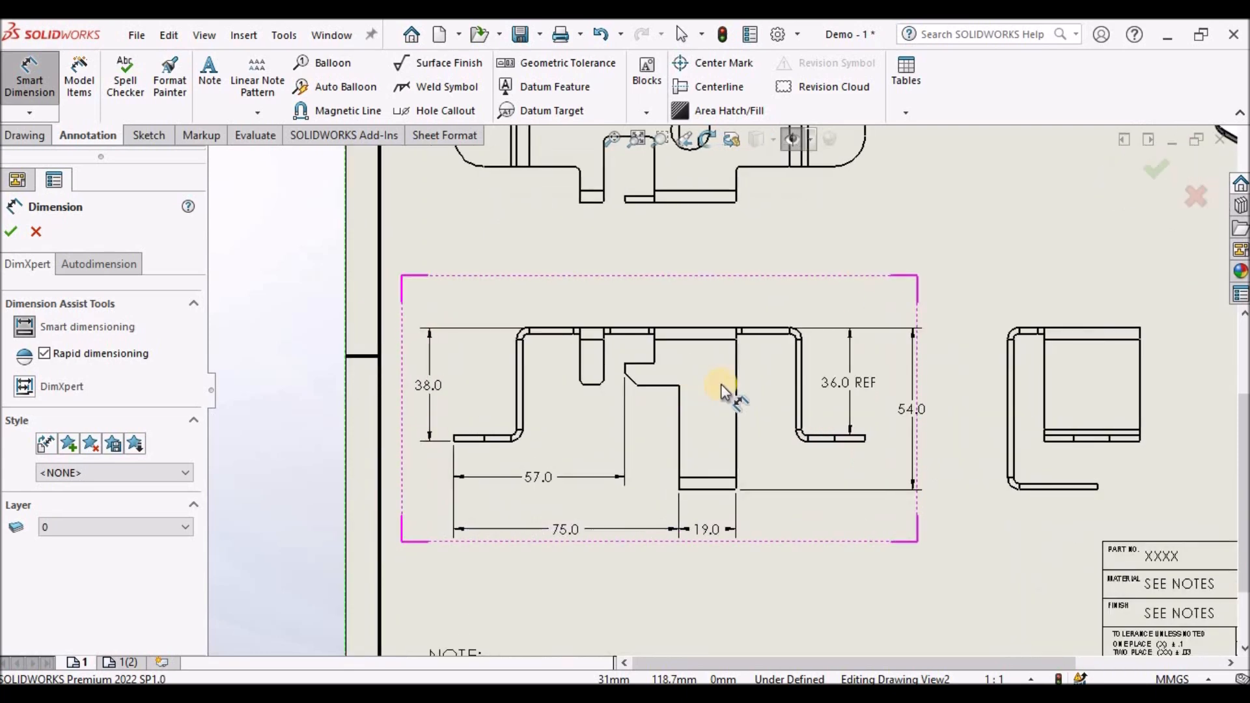
scroll(634, 379, down, 1)
scroll(638, 376, down, 1)
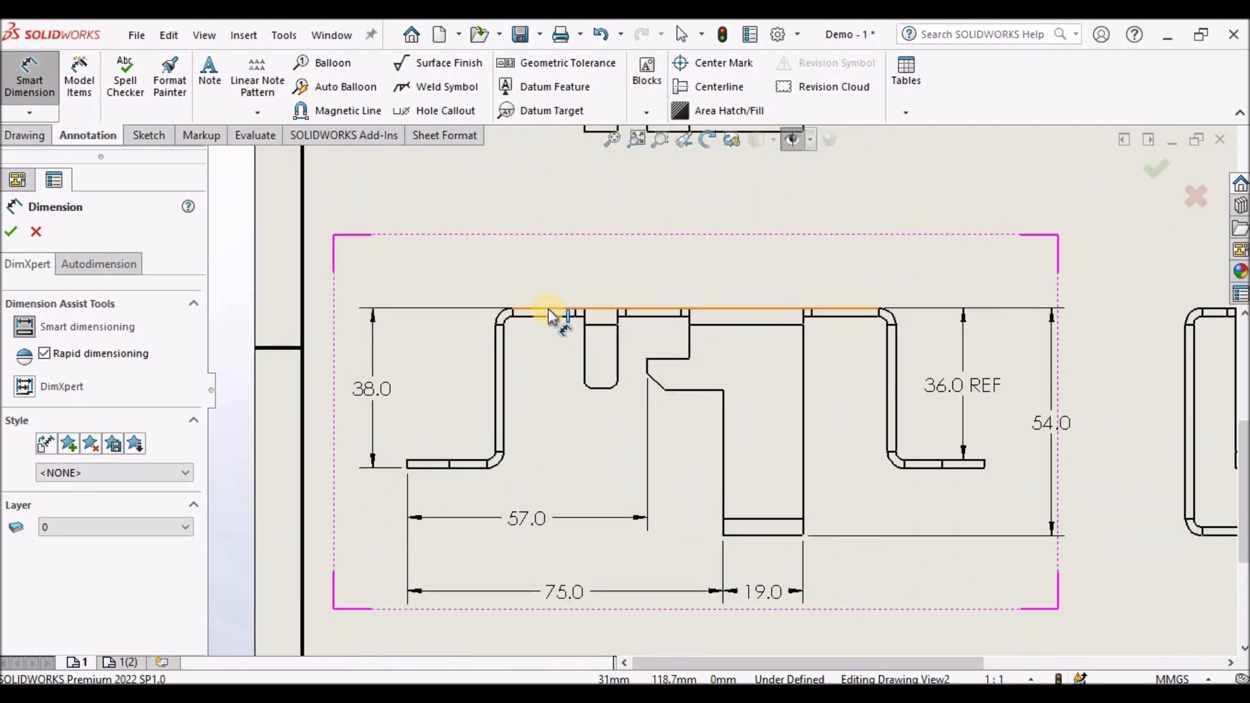
click(549, 312)
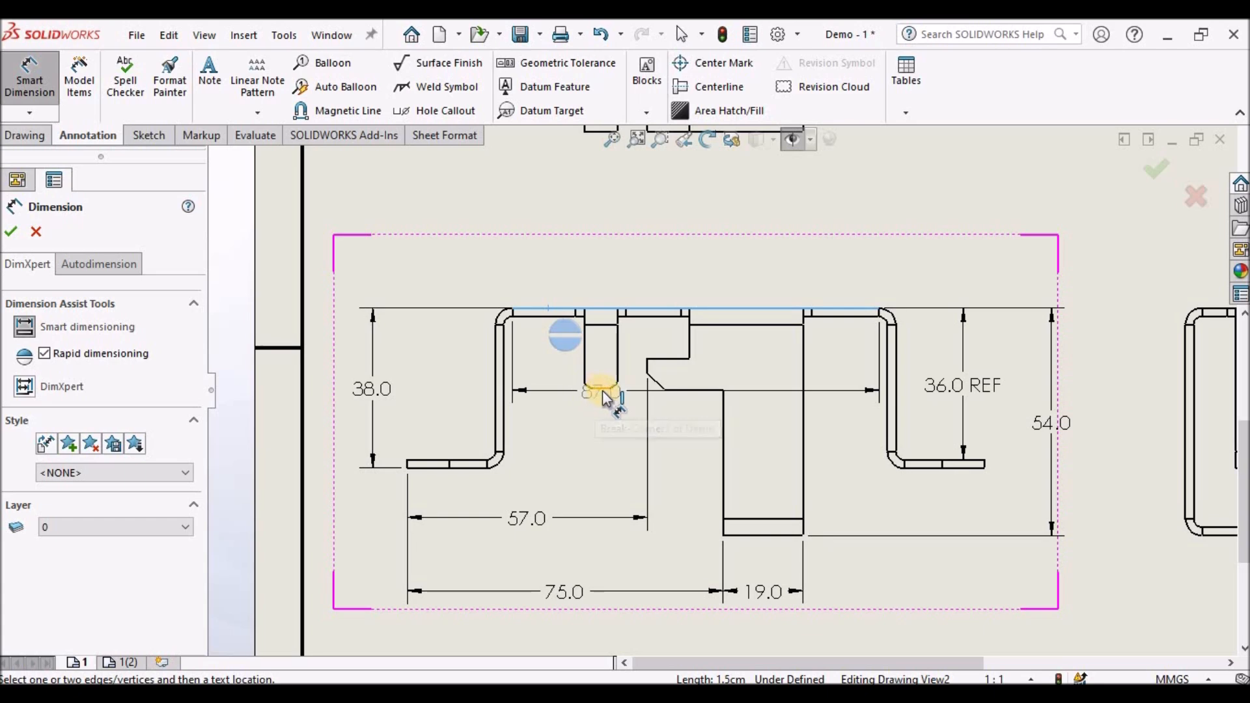
click(602, 389)
click(457, 369)
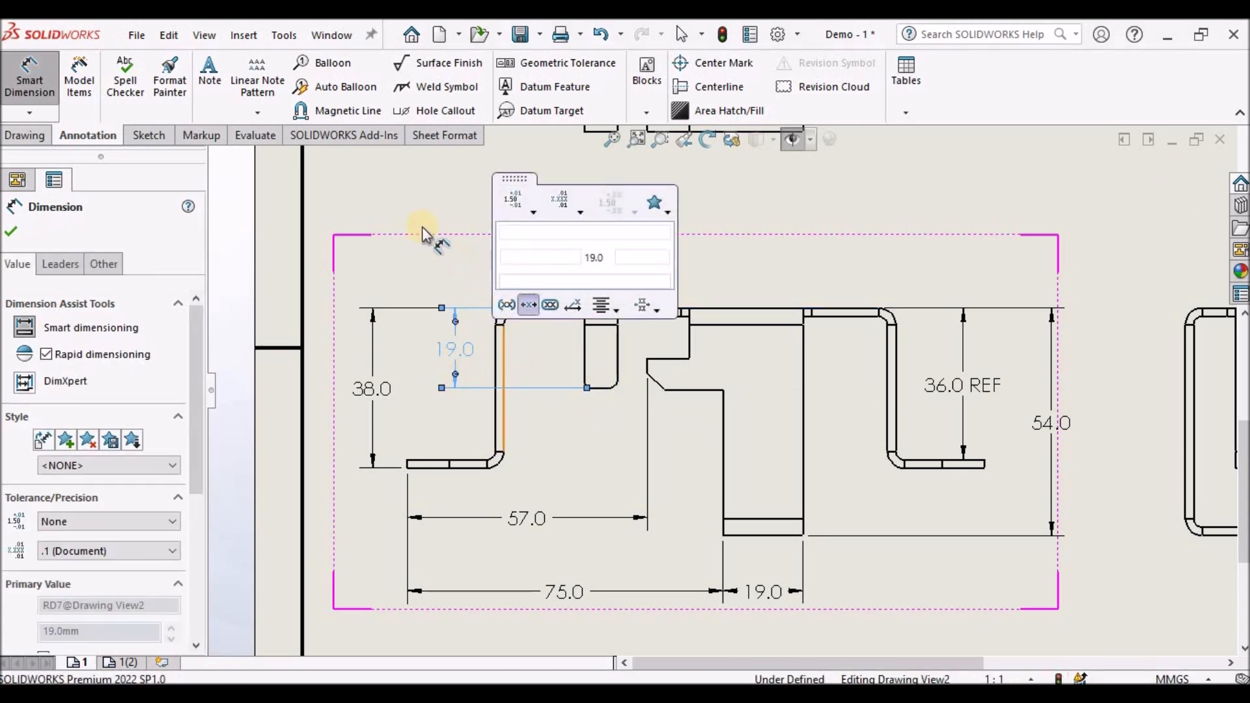
click(394, 205)
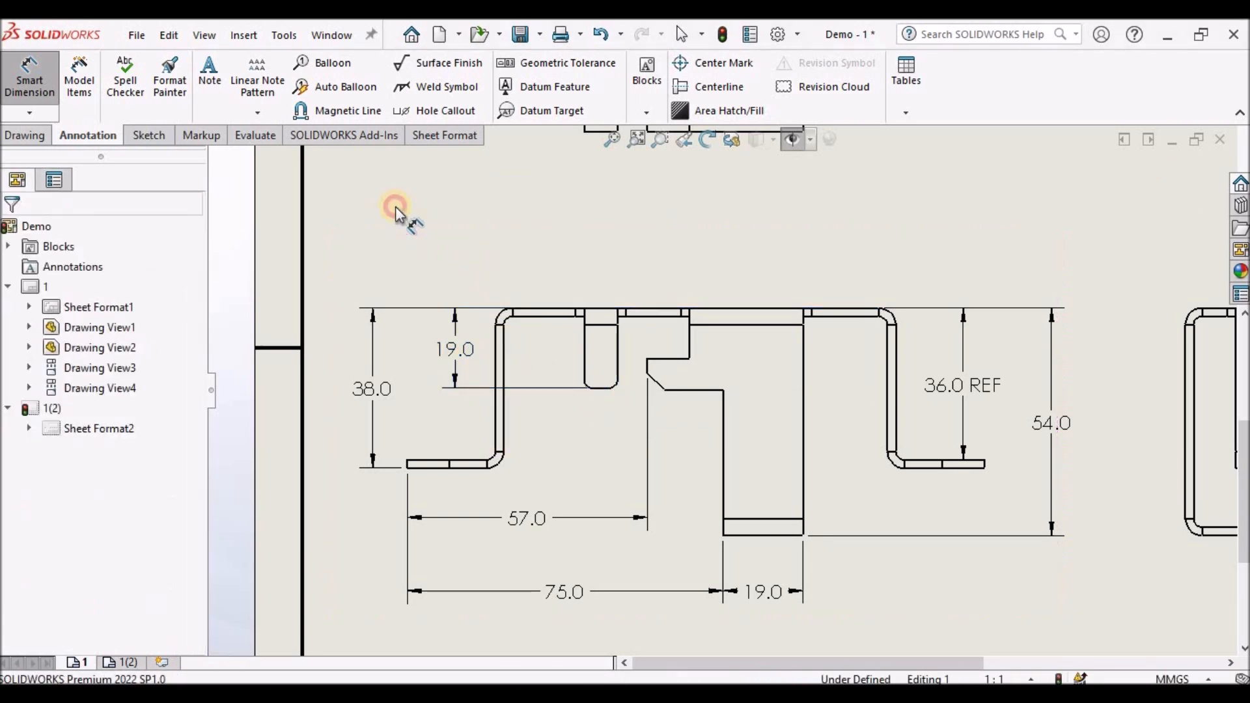
- Dimension the vertical distance from the top edge to the notch's lower horizontal edge as 19.4
click(654, 310)
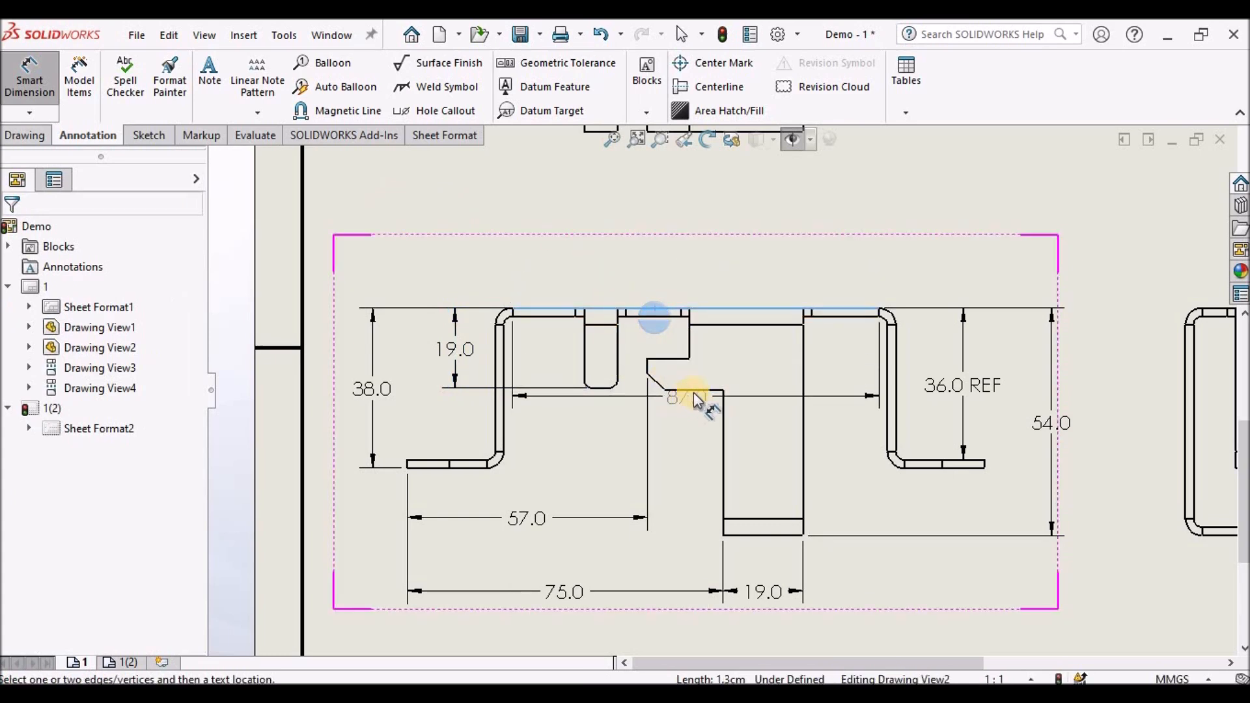
click(701, 391)
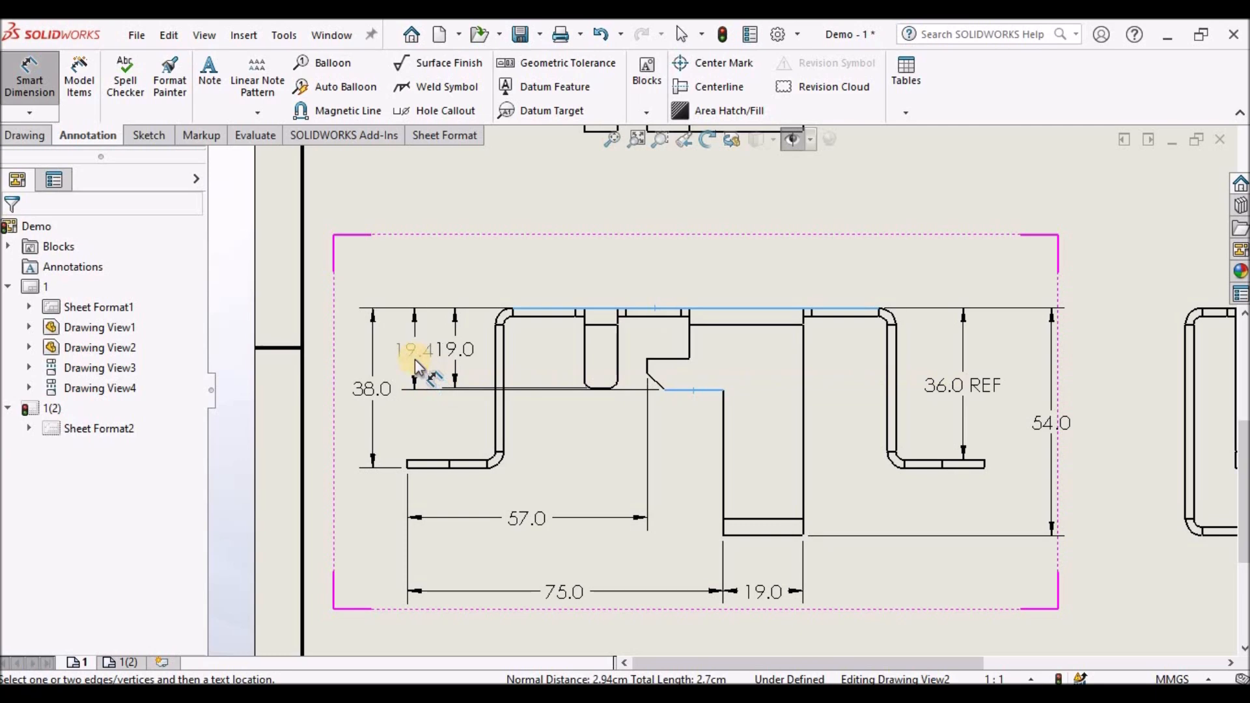
click(410, 363)
click(404, 204)
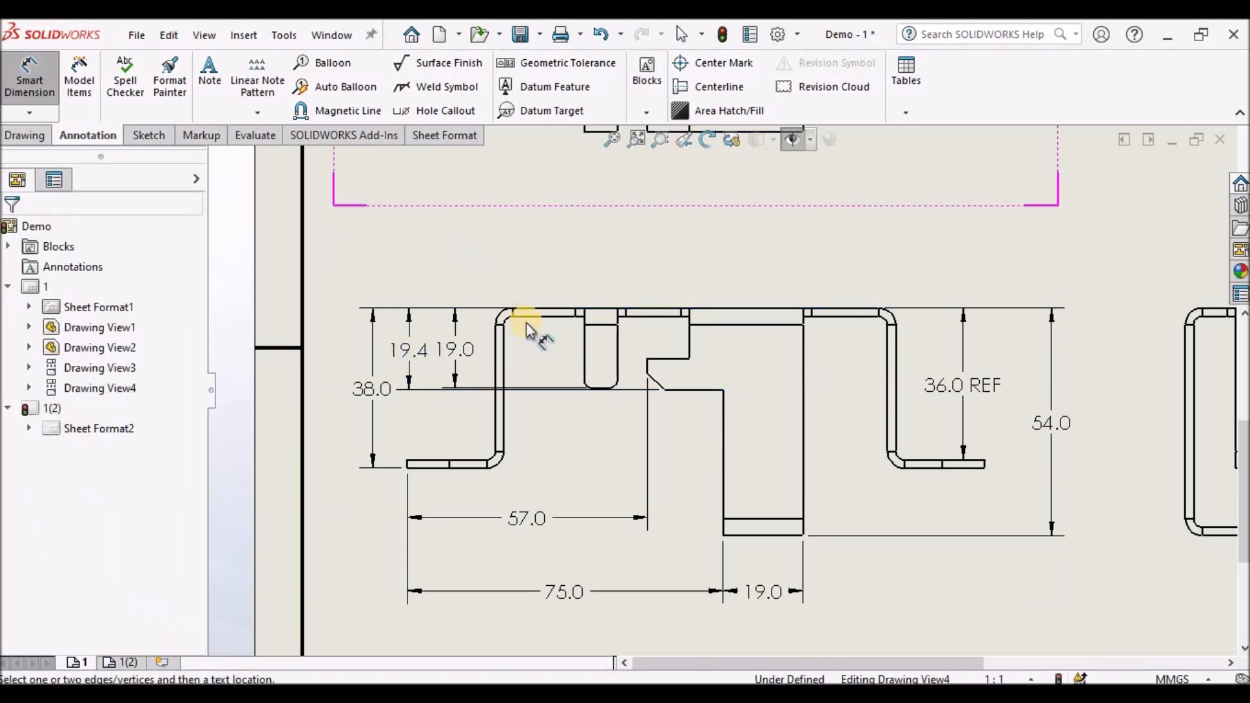
- Dimension the angle of the notch's chamfer edge as 45° and reposition the angle dimension below it
scroll(705, 366, up, 4)
scroll(716, 368, down, 2)
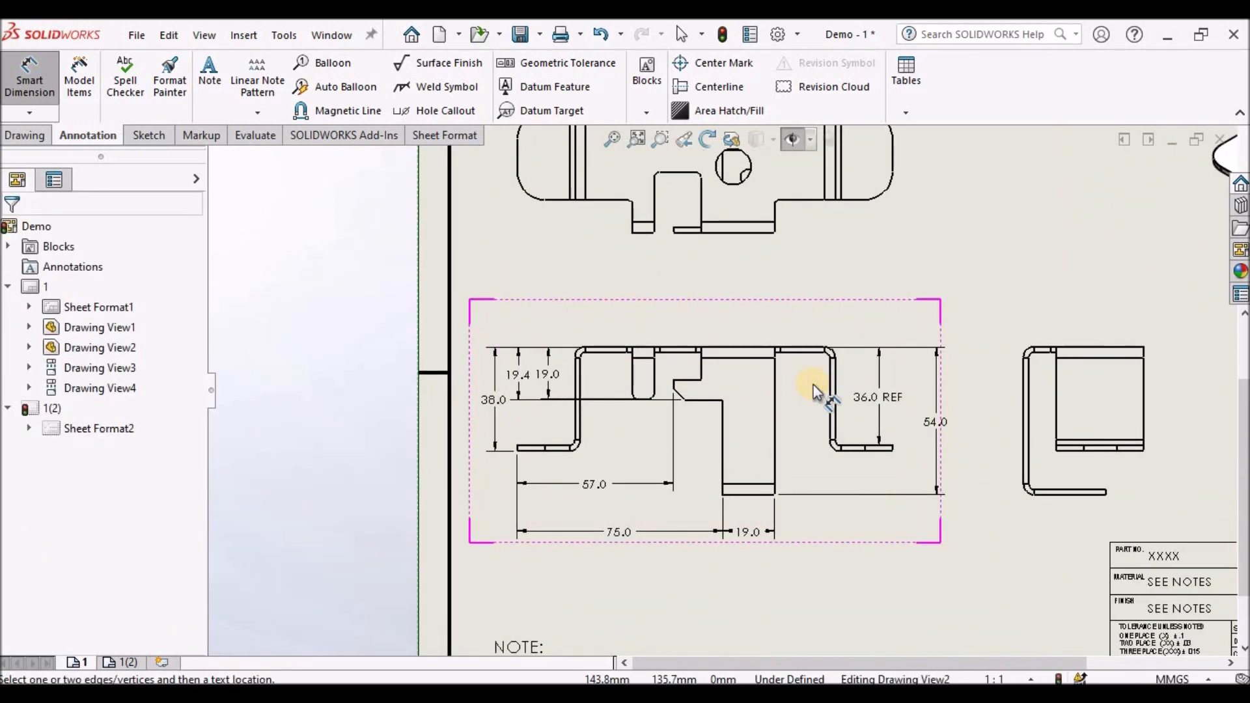
scroll(666, 413, down, 5)
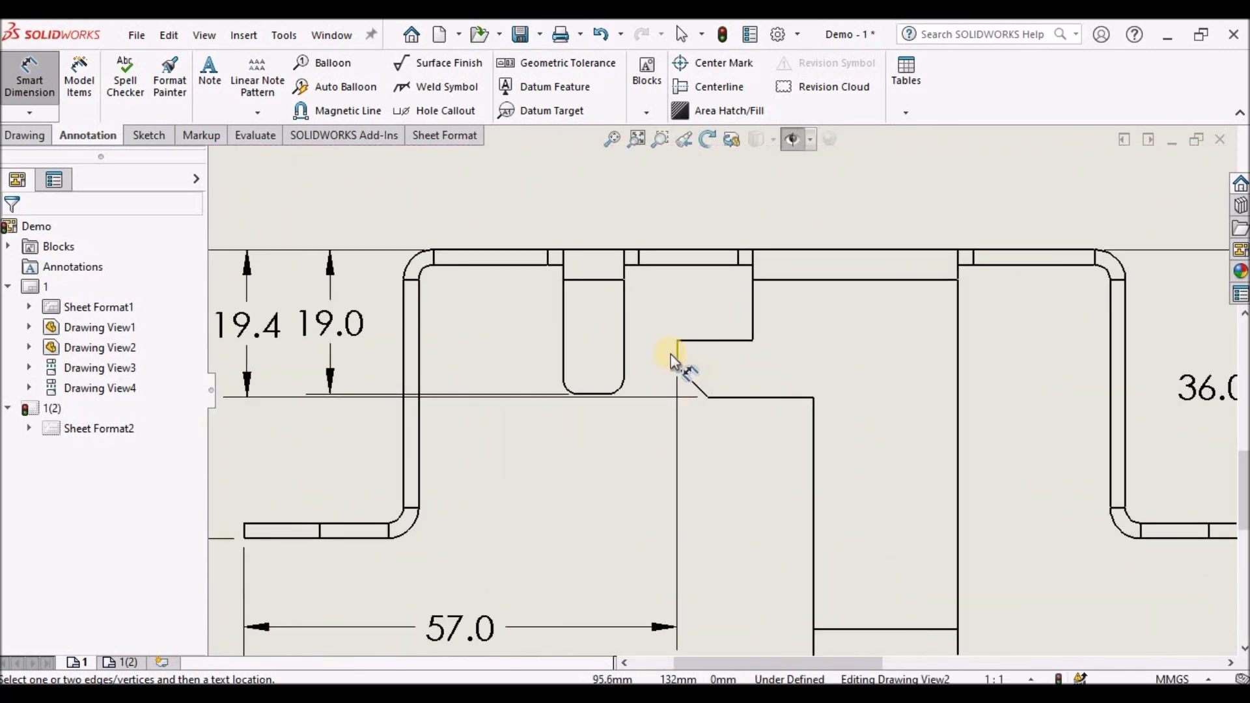
click(678, 358)
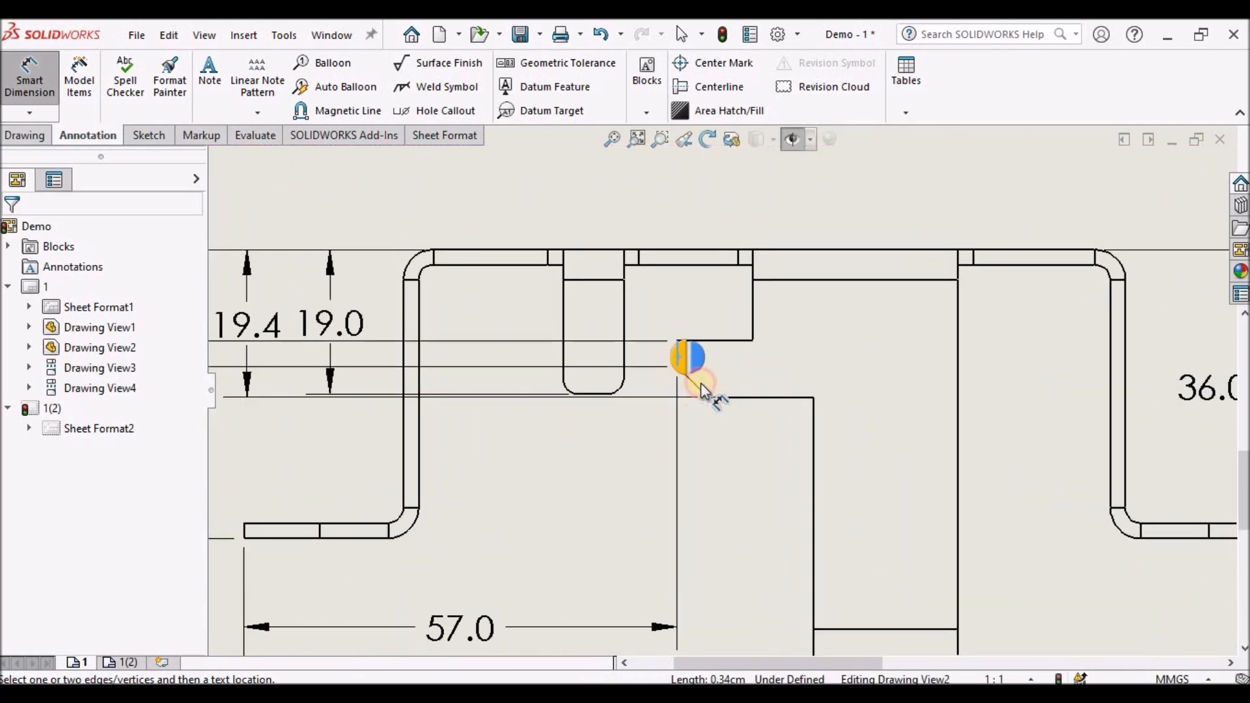
click(703, 398)
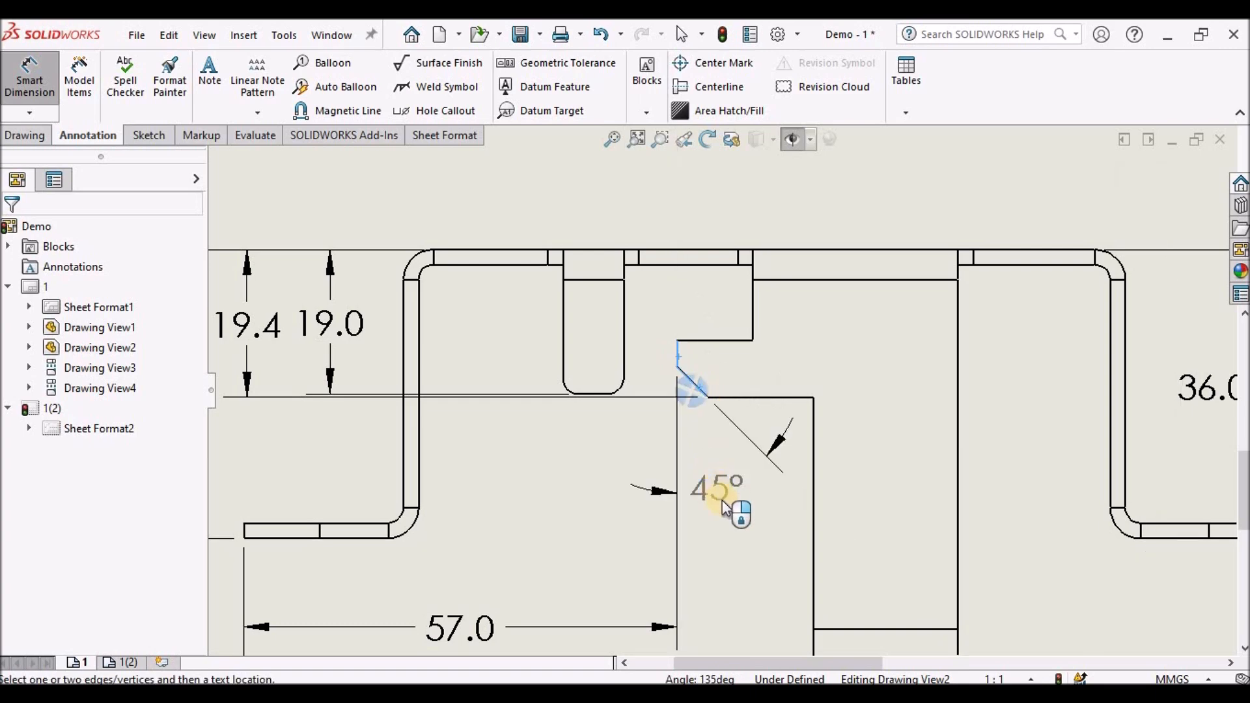
click(729, 505)
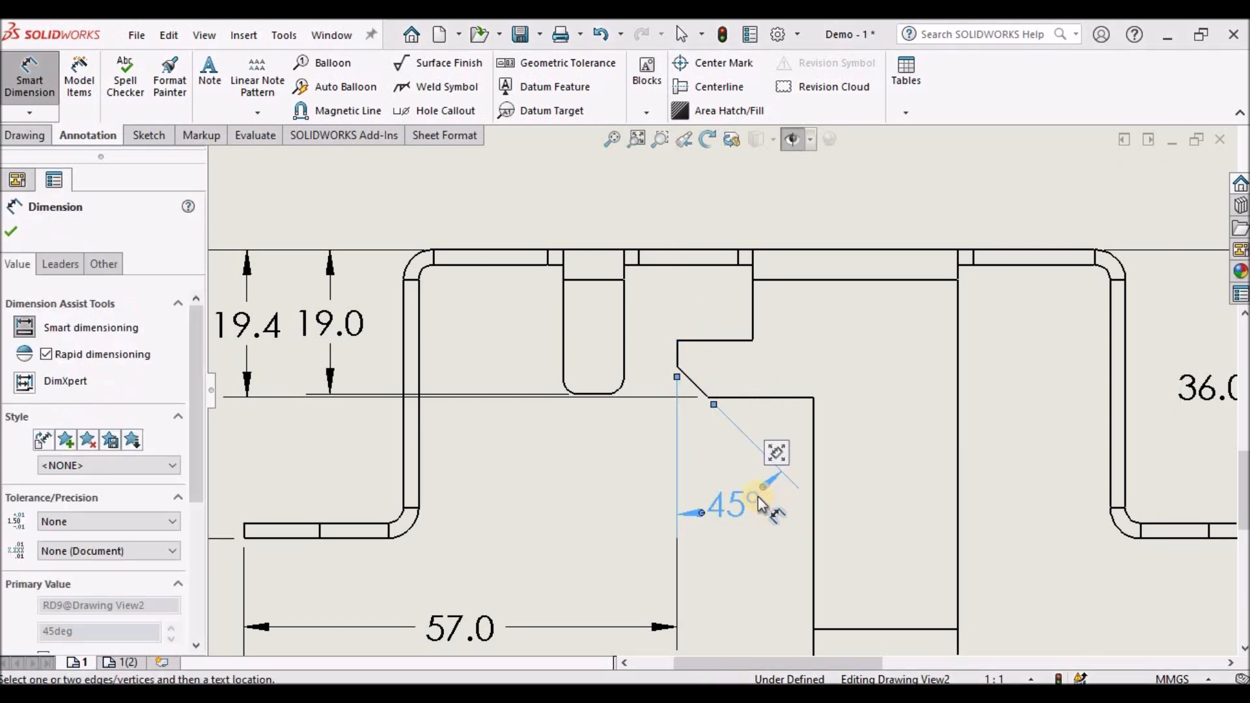
click(734, 548)
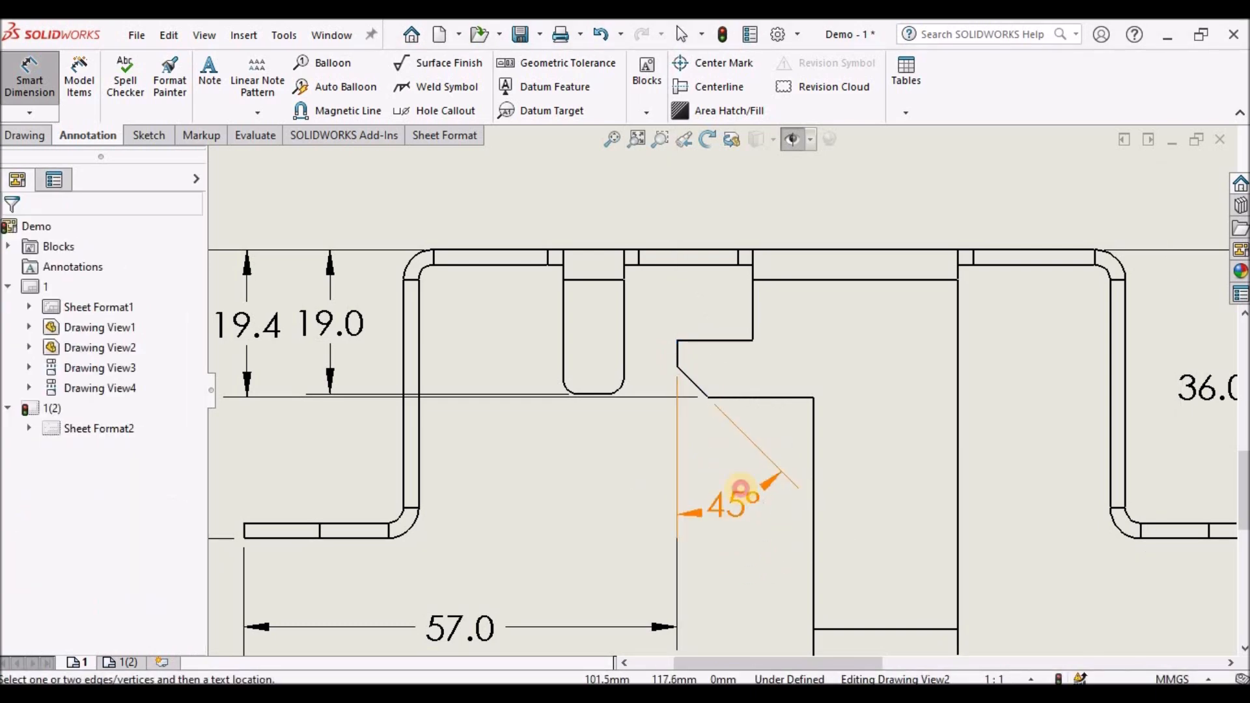
click(717, 511)
drag(740, 505, 758, 543)
click(737, 595)
- Dimension the horizontal distance between the two outer vertical walls as 95, placed above the view
scroll(737, 573, up, 5)
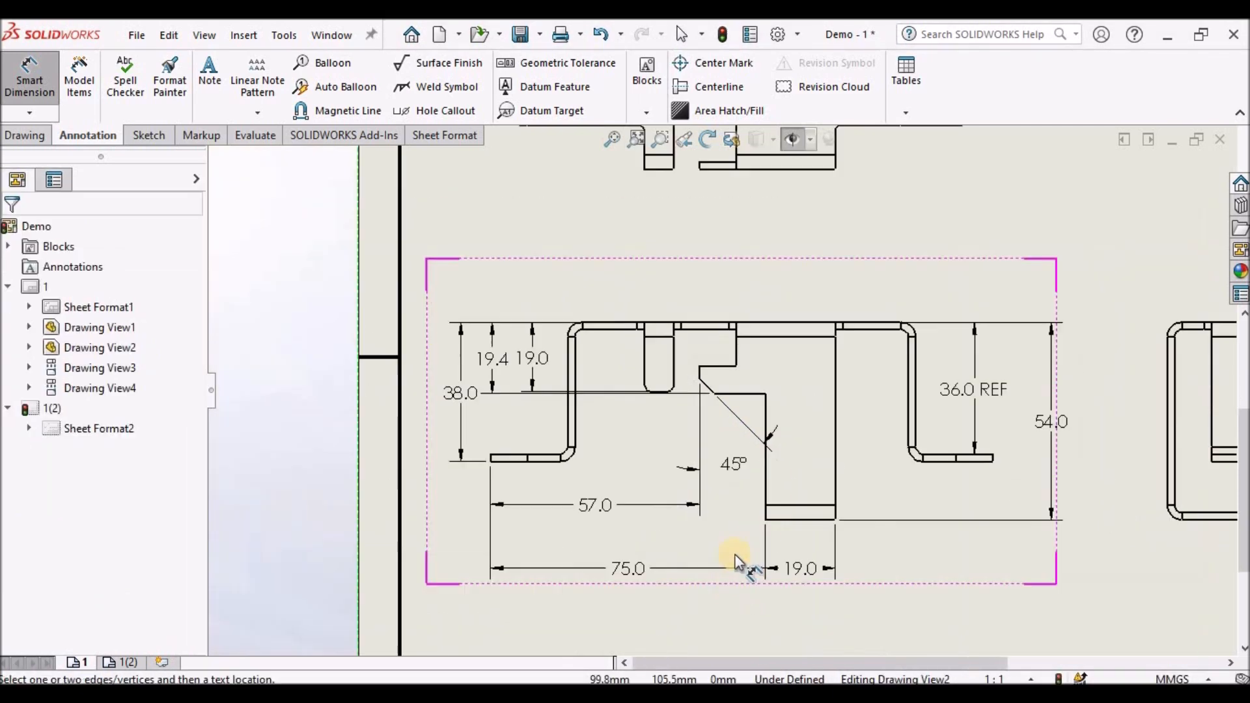
scroll(747, 469, down, 1)
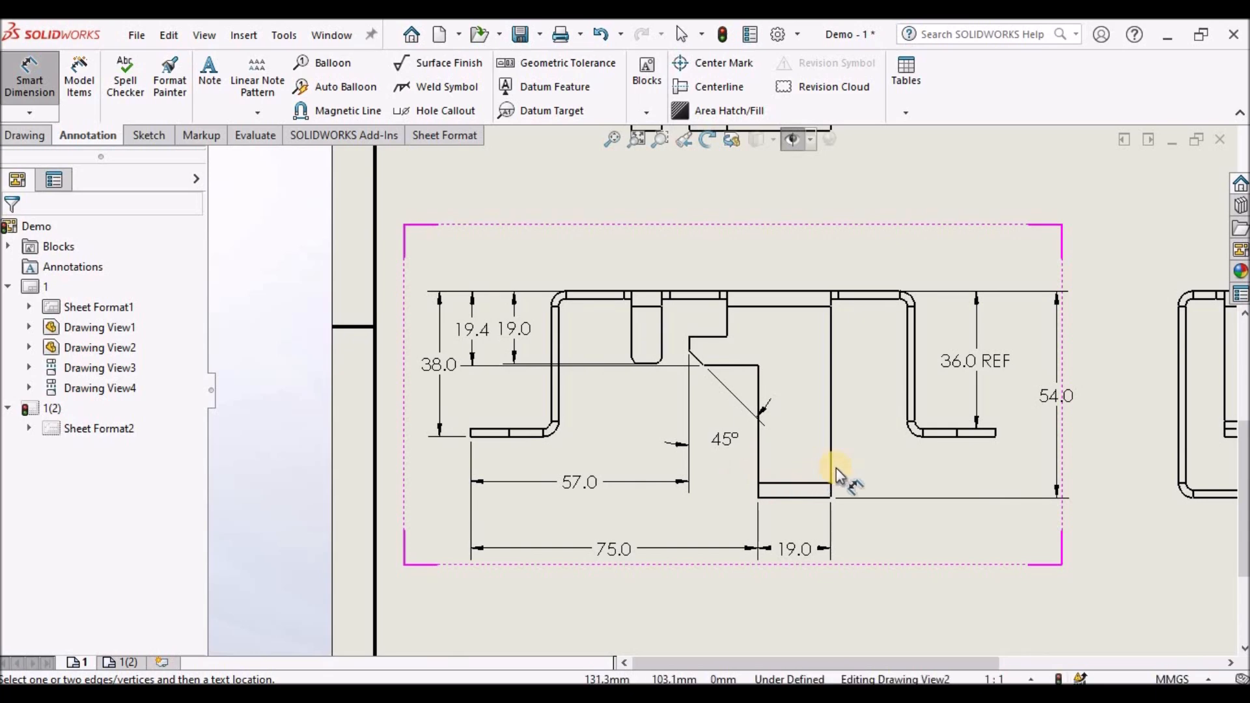
scroll(745, 317, up, 3)
scroll(745, 318, down, 2)
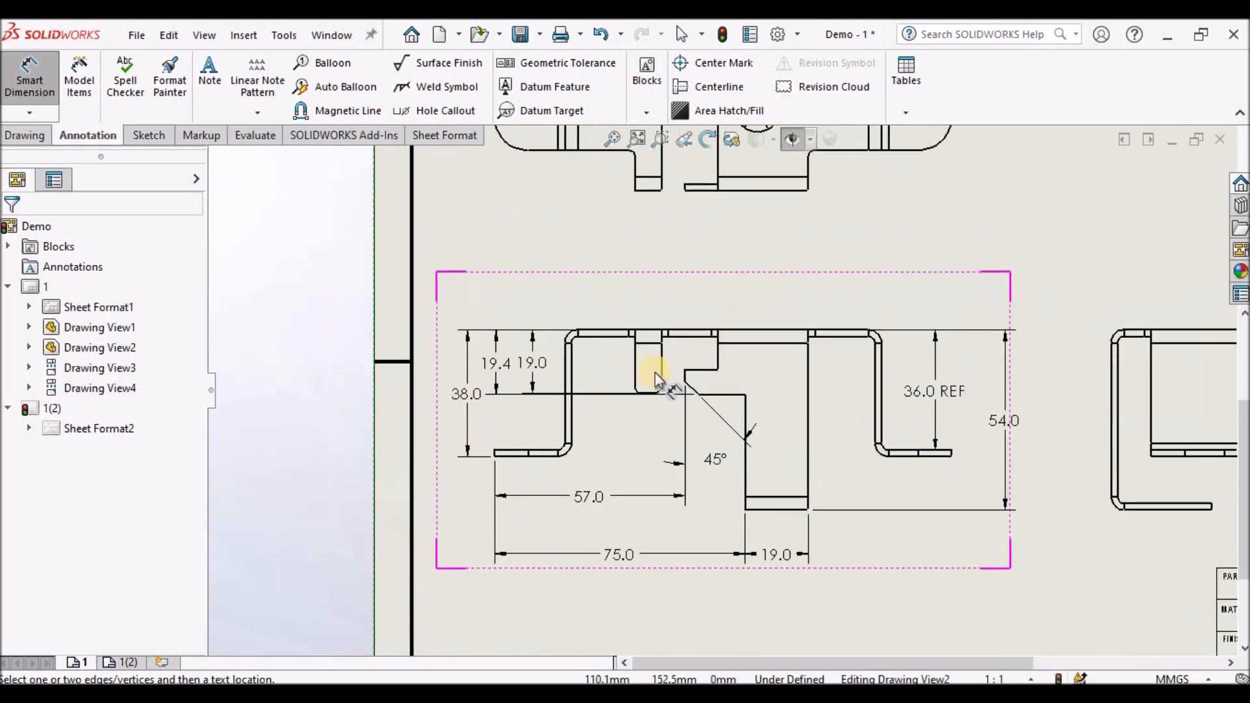
click(563, 371)
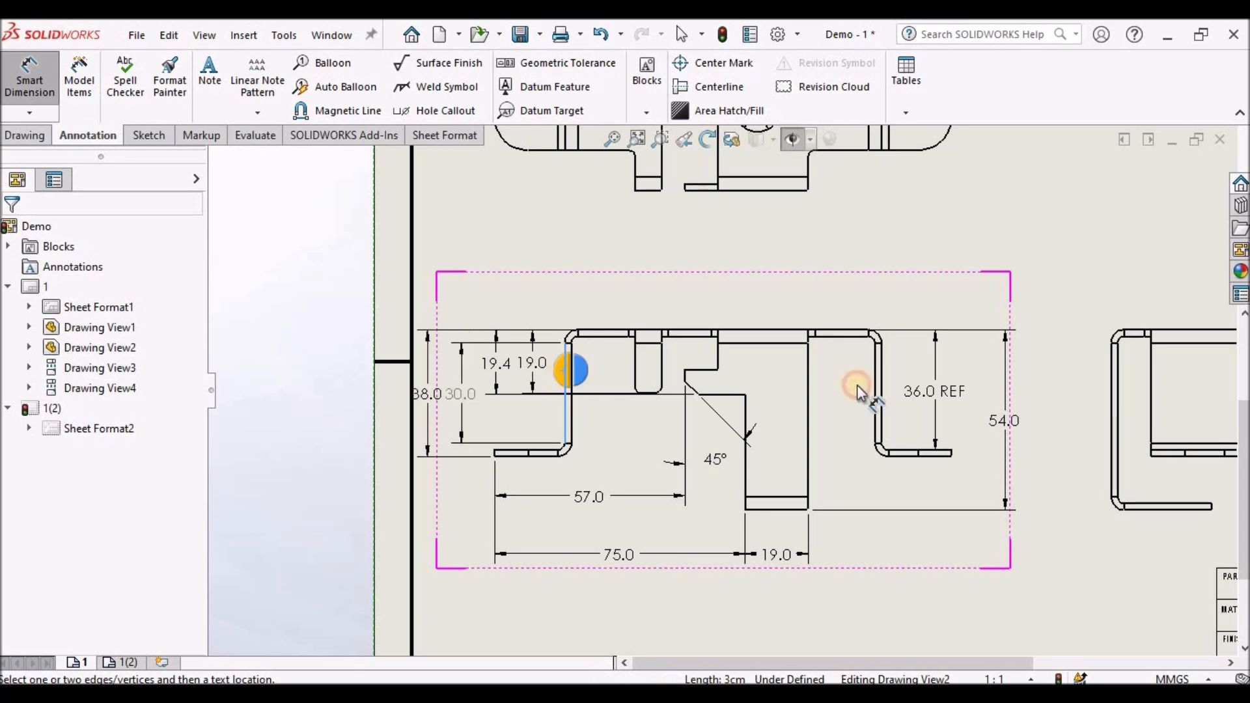
click(880, 368)
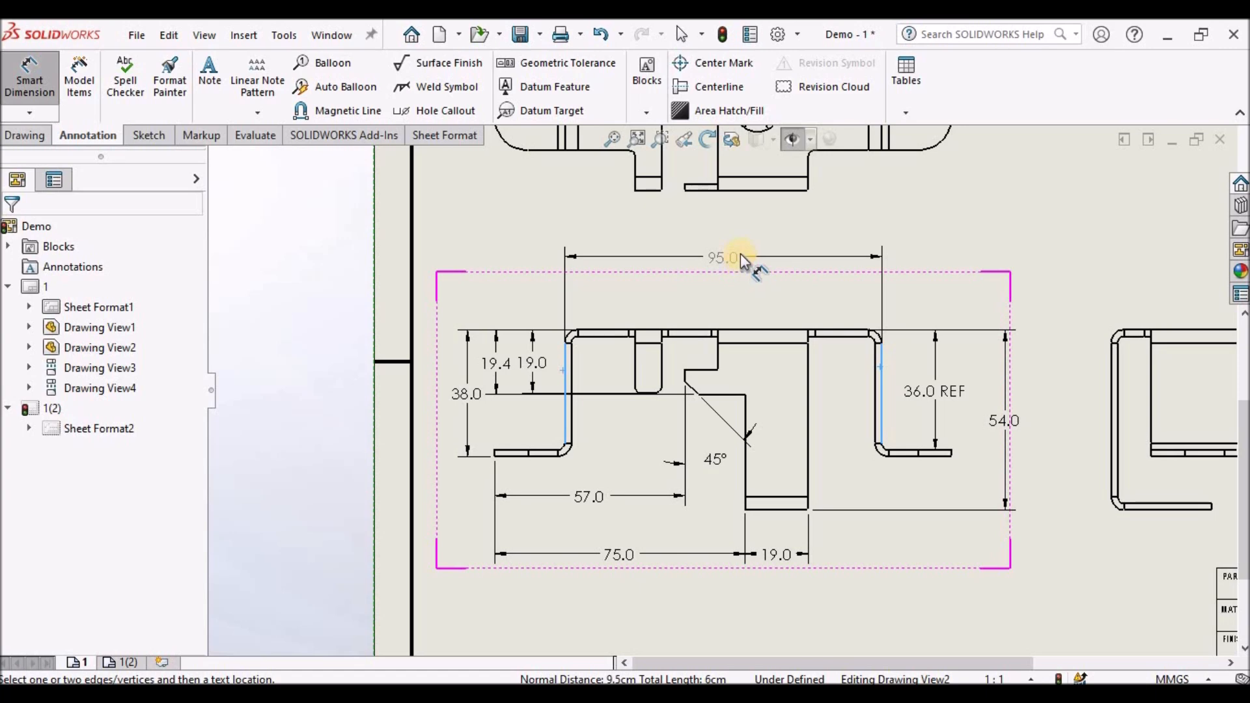
click(740, 252)
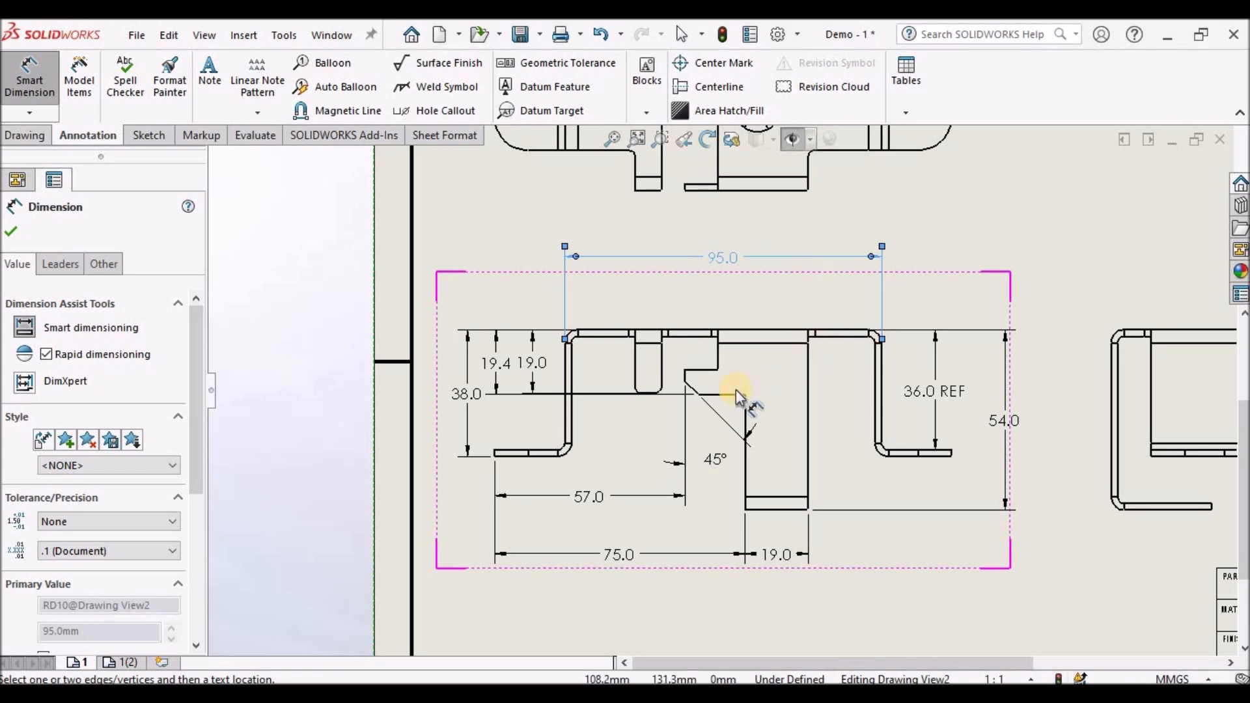
- Dimension the horizontal width of the notch's vertical tab as 8, placed above the top edge
click(715, 354)
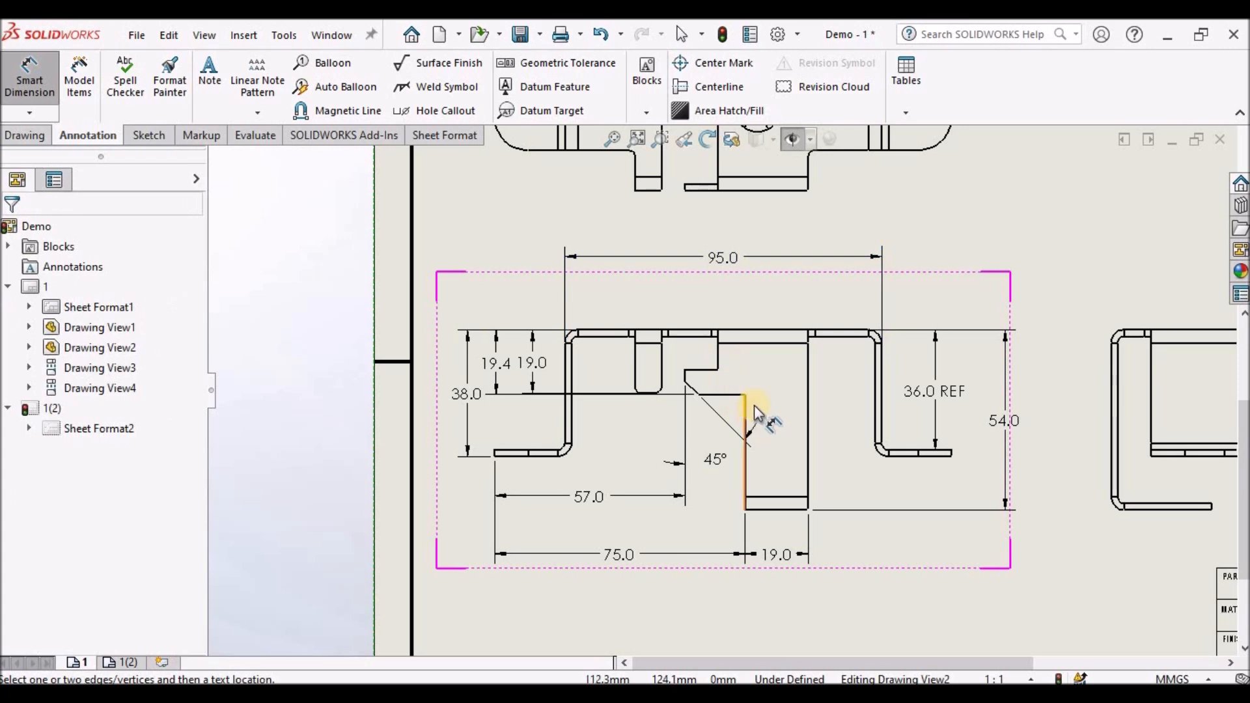
click(718, 357)
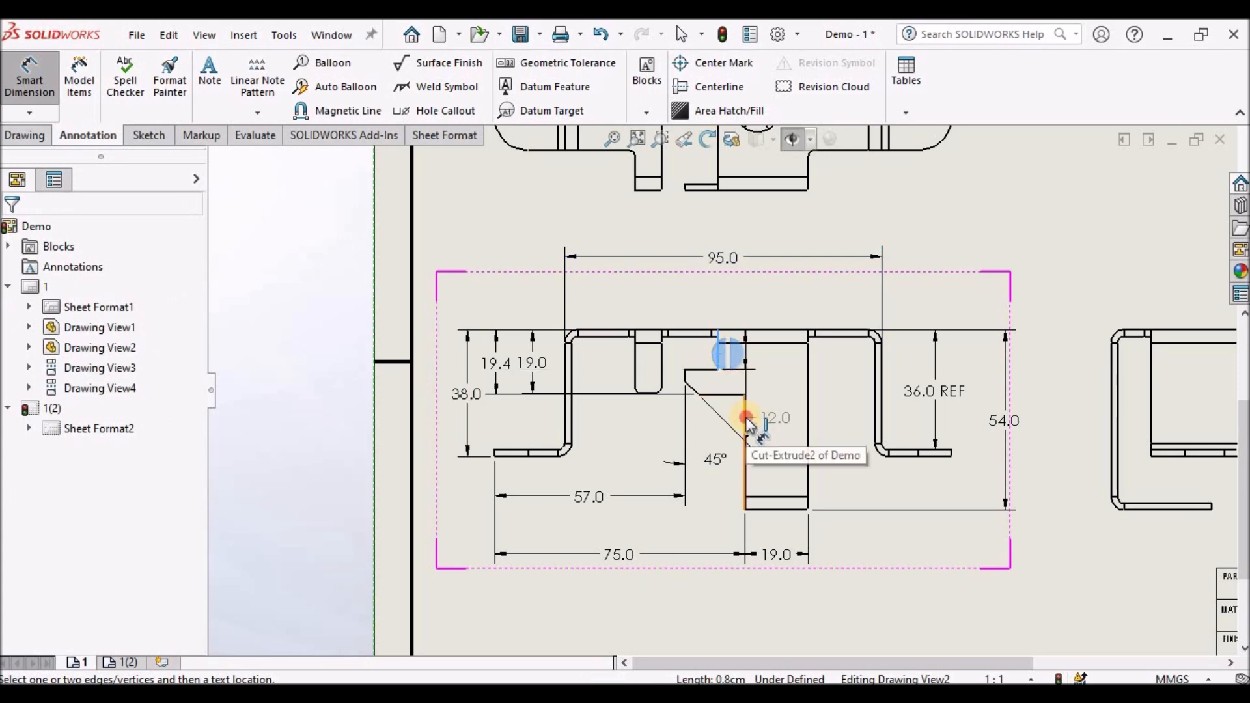
click(746, 427)
click(796, 298)
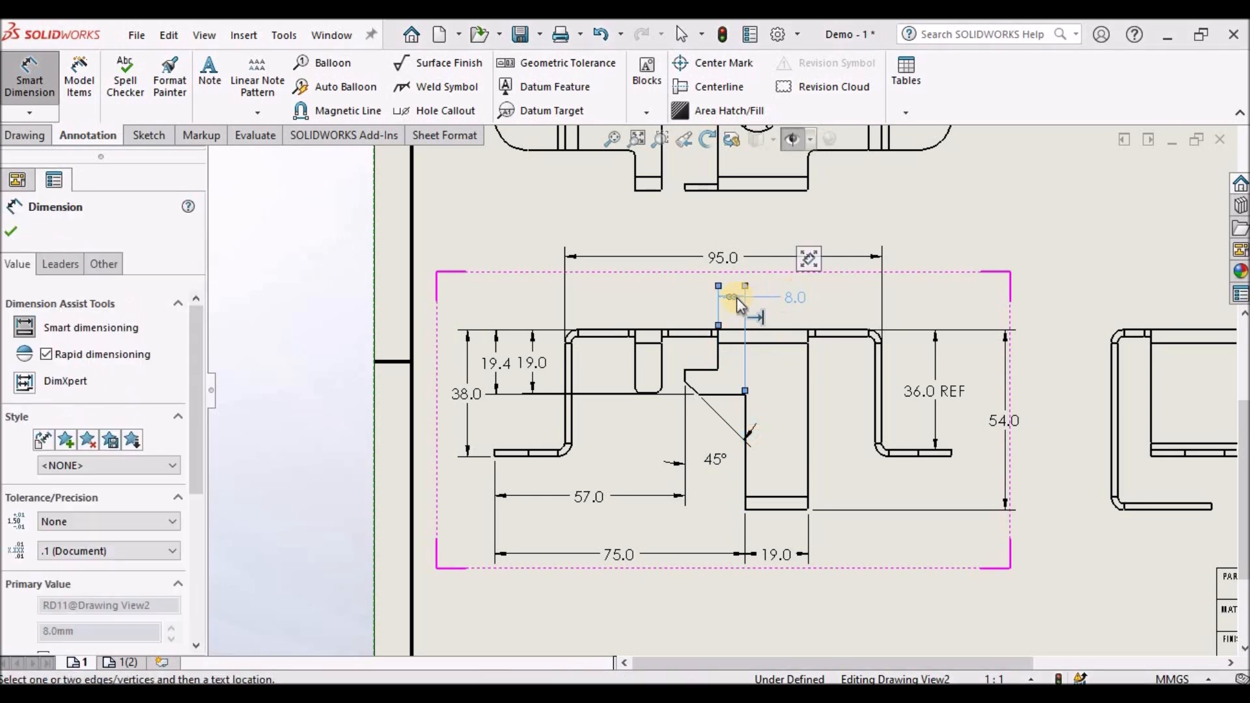
click(770, 300)
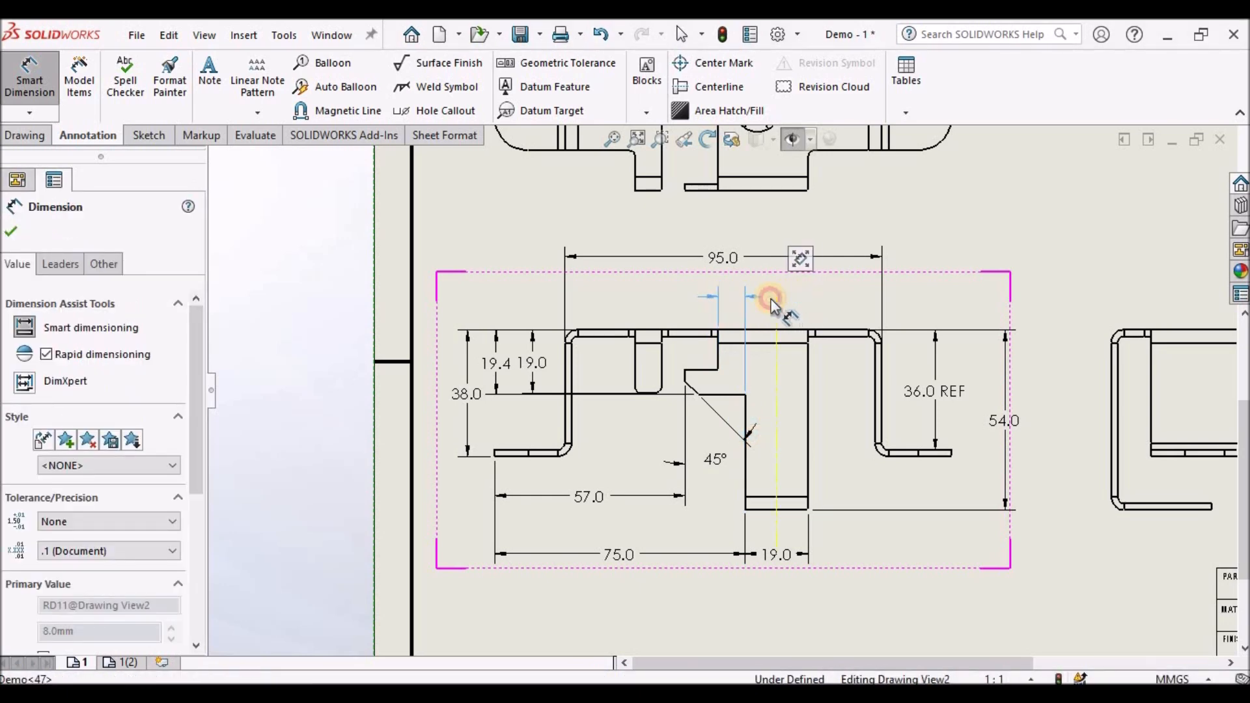
click(487, 251)
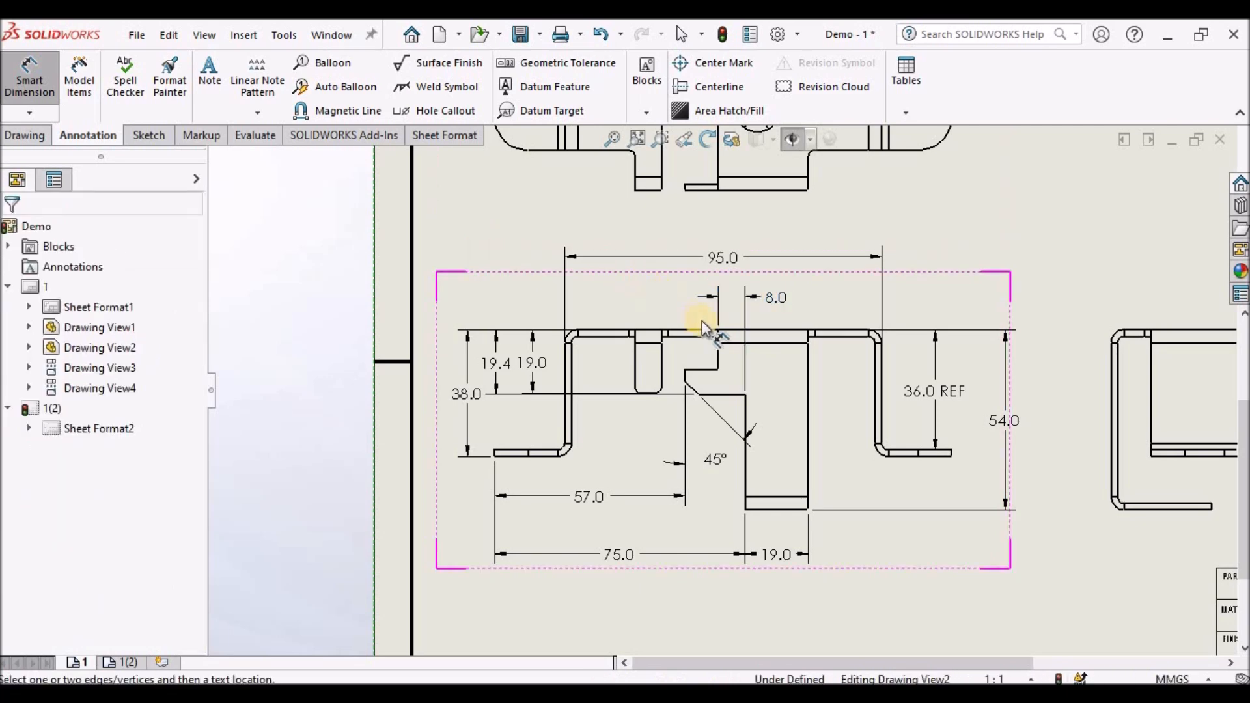
scroll(759, 338, down, 3)
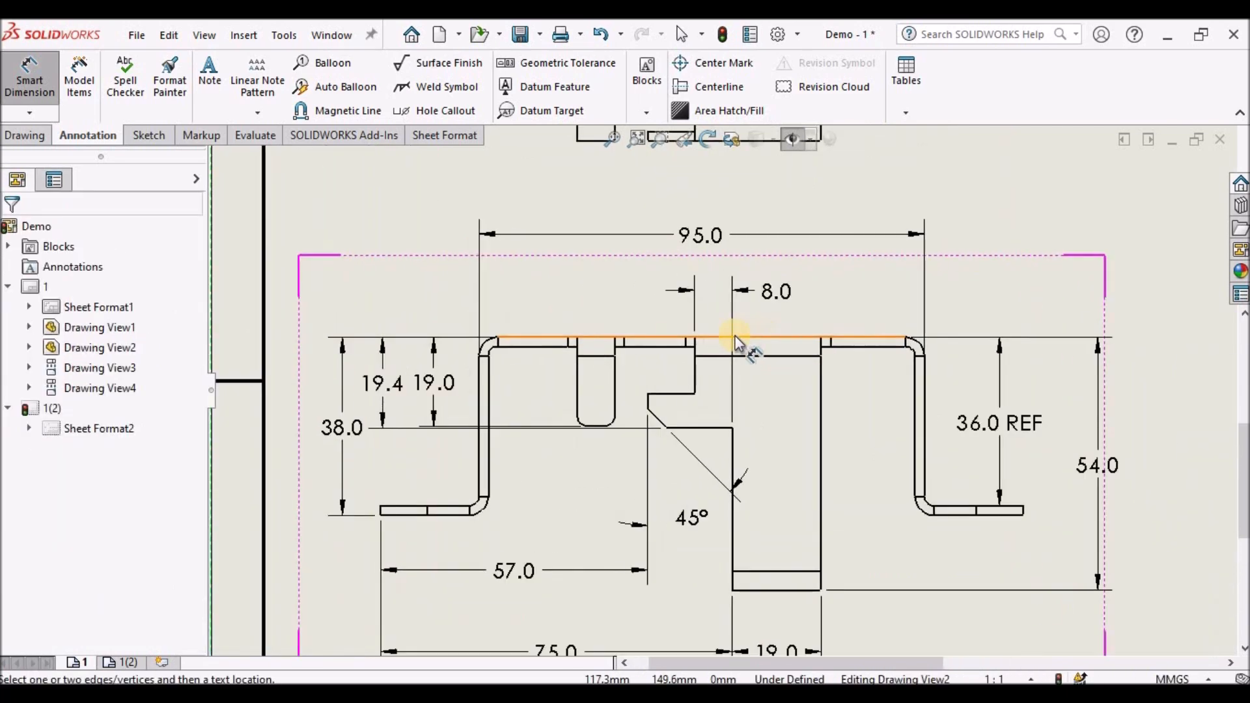
click(631, 352)
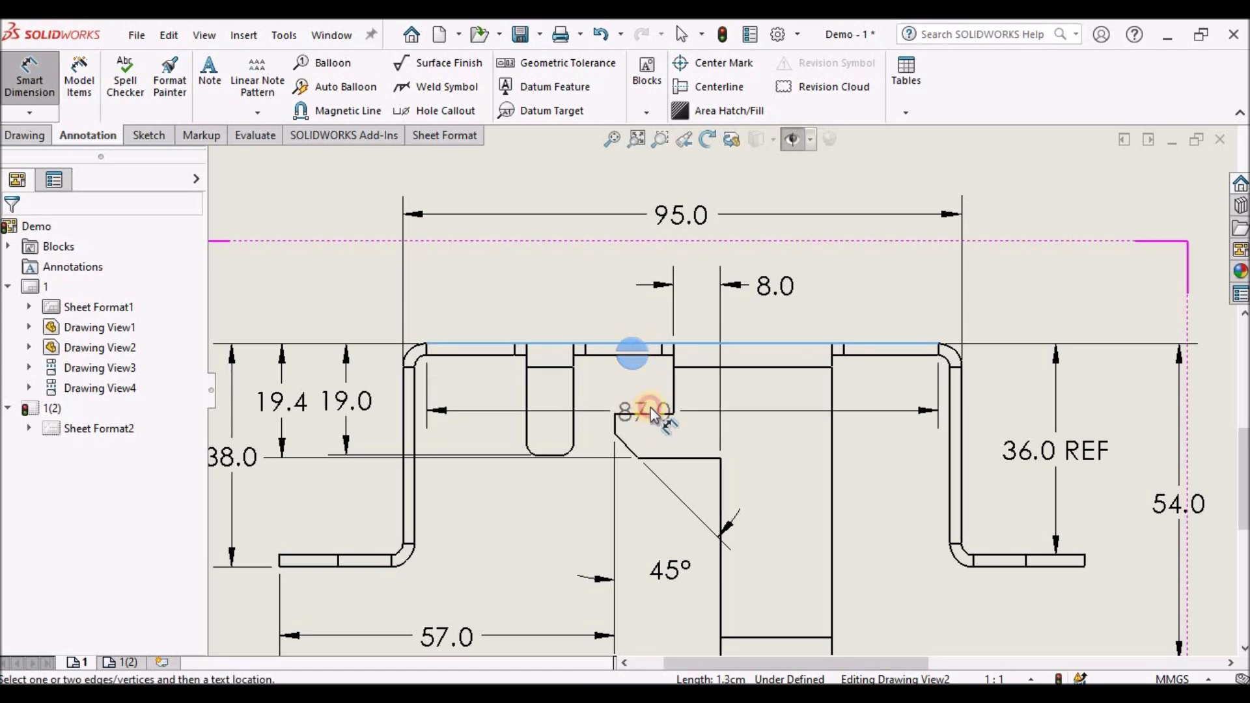
click(651, 410)
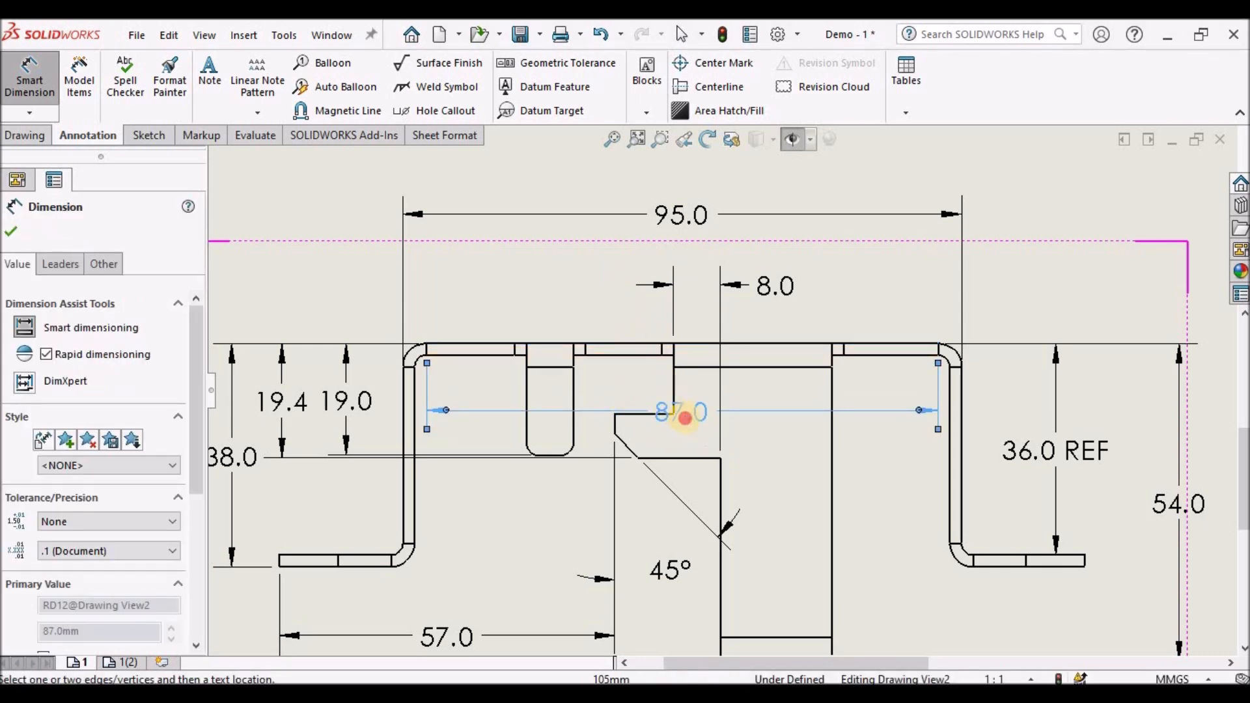
key(Delete)
- Dimension the vertical depth of the notch's upper step from the top edge as 12
click(640, 417)
click(648, 344)
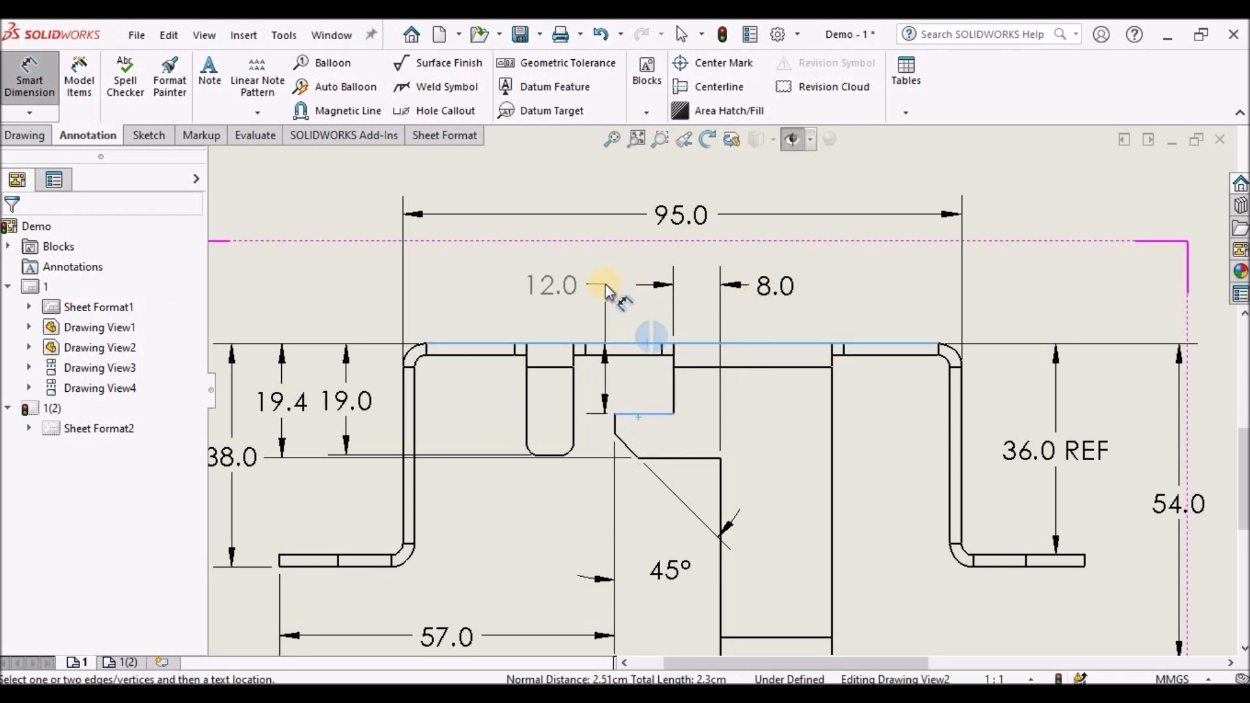
click(604, 283)
- Dimension the width of the slot as 8, placed below the slot
scroll(685, 329, up, 5)
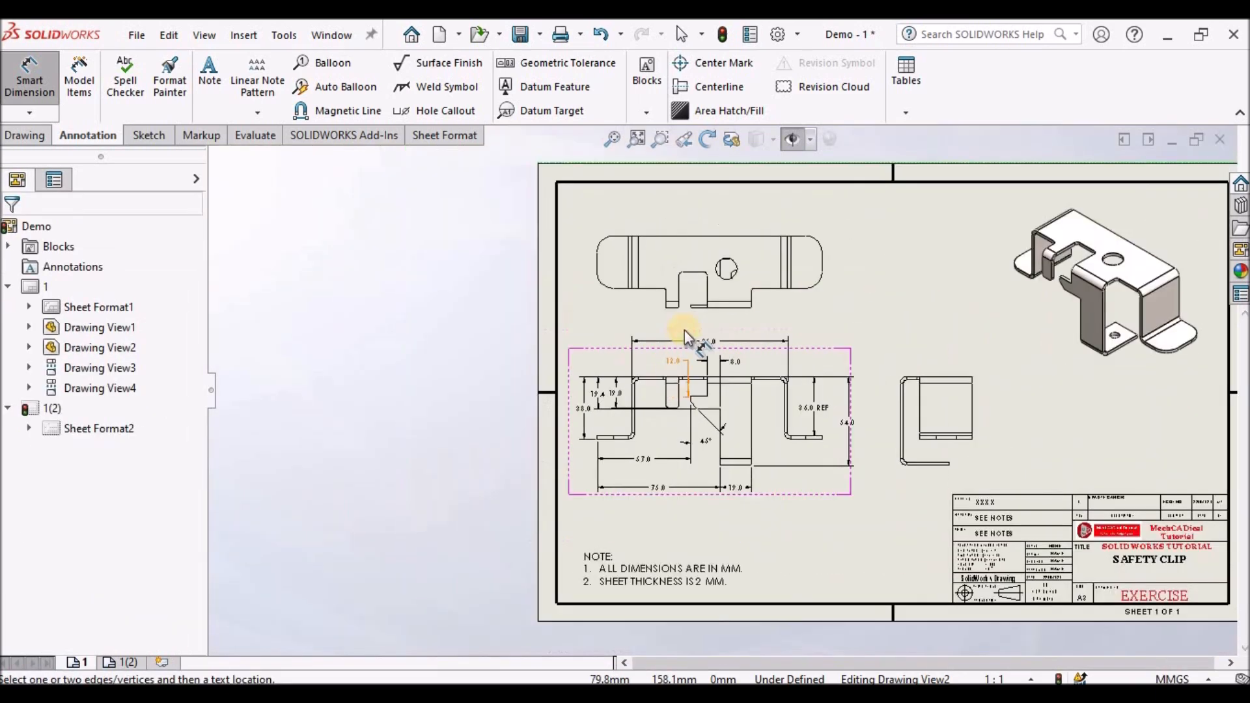
scroll(720, 334, down, 3)
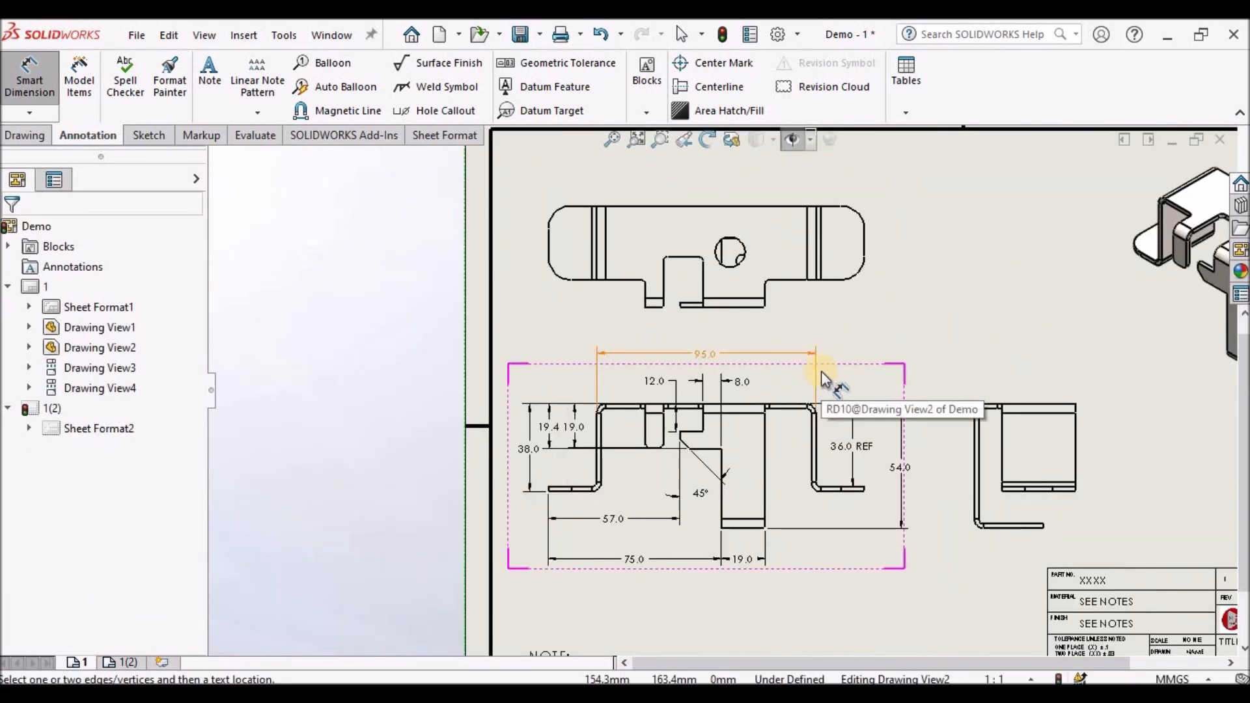
scroll(664, 463, down, 3)
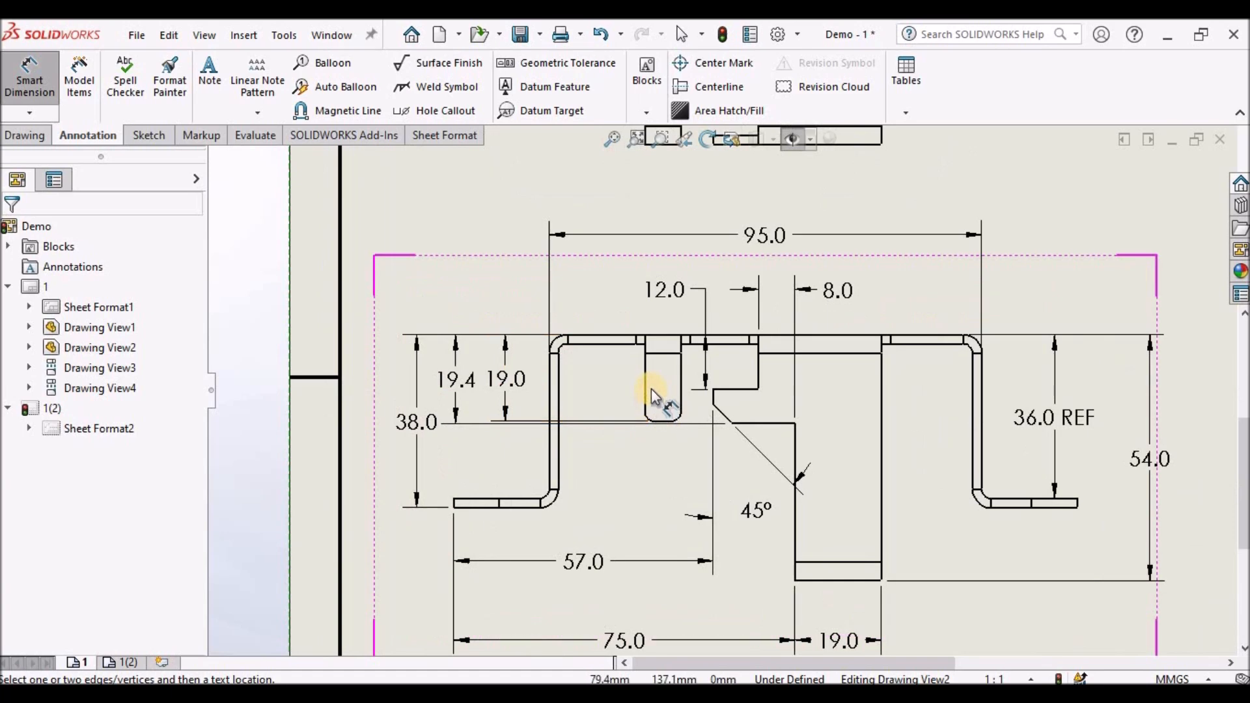
click(647, 388)
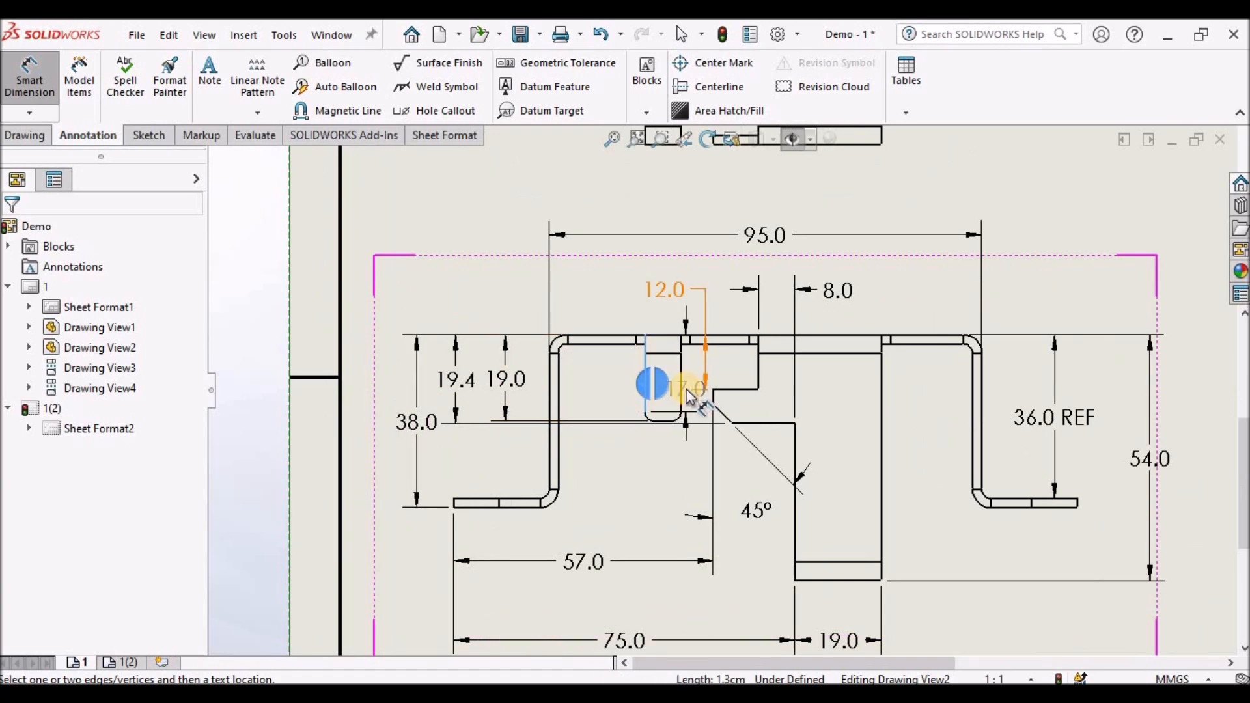
click(678, 410)
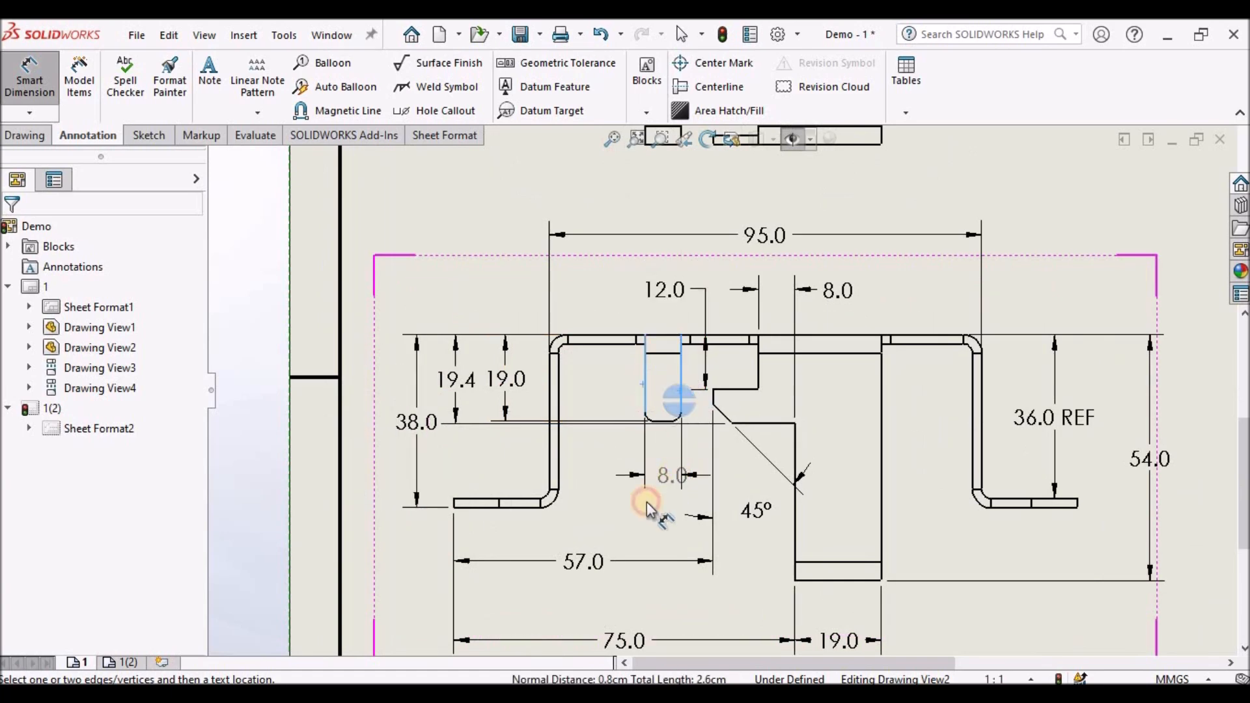
click(658, 483)
click(634, 521)
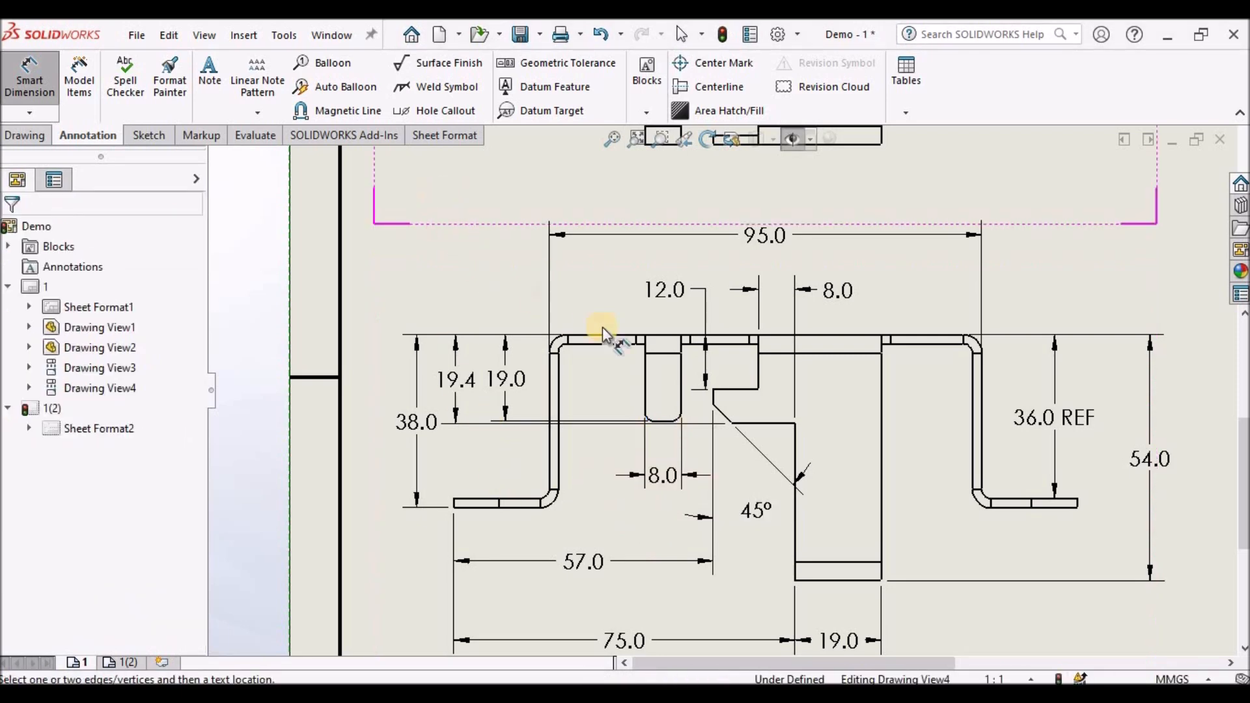
- Dimension the inner bend radius at the right foot as R4
scroll(612, 334, up, 3)
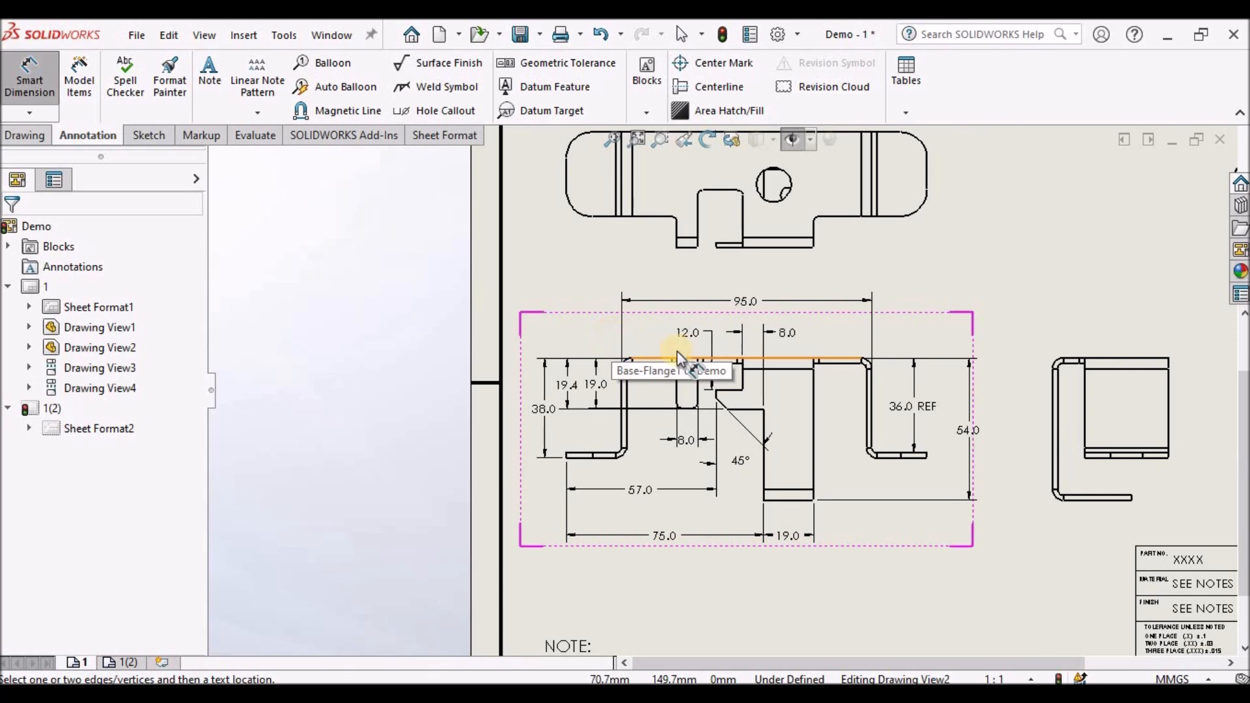
scroll(865, 469, down, 1)
scroll(862, 466, down, 2)
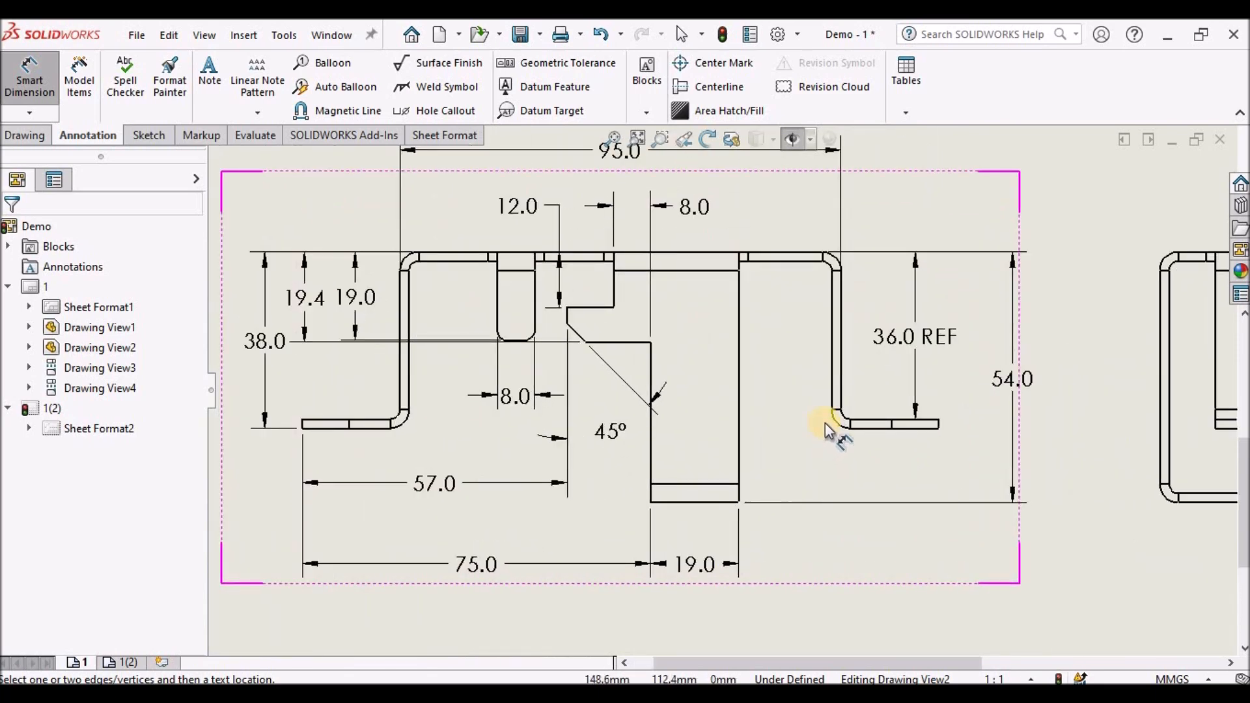
scroll(825, 427, down, 2)
click(815, 416)
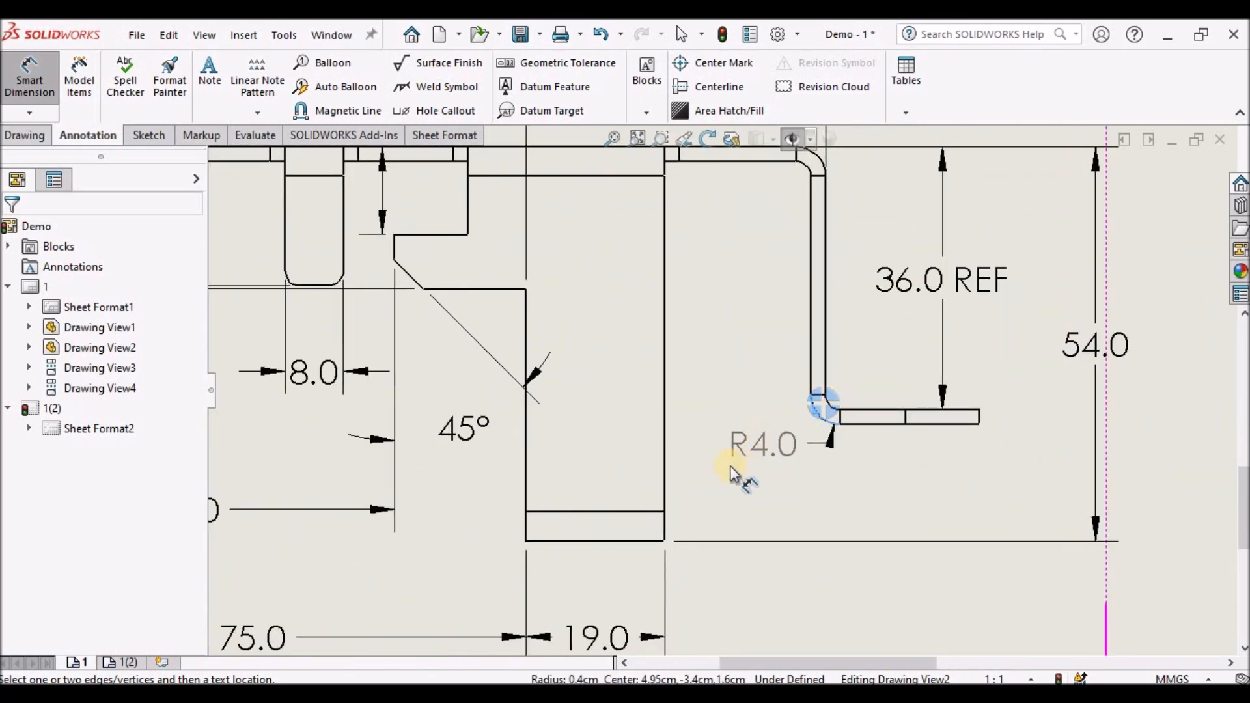
click(714, 474)
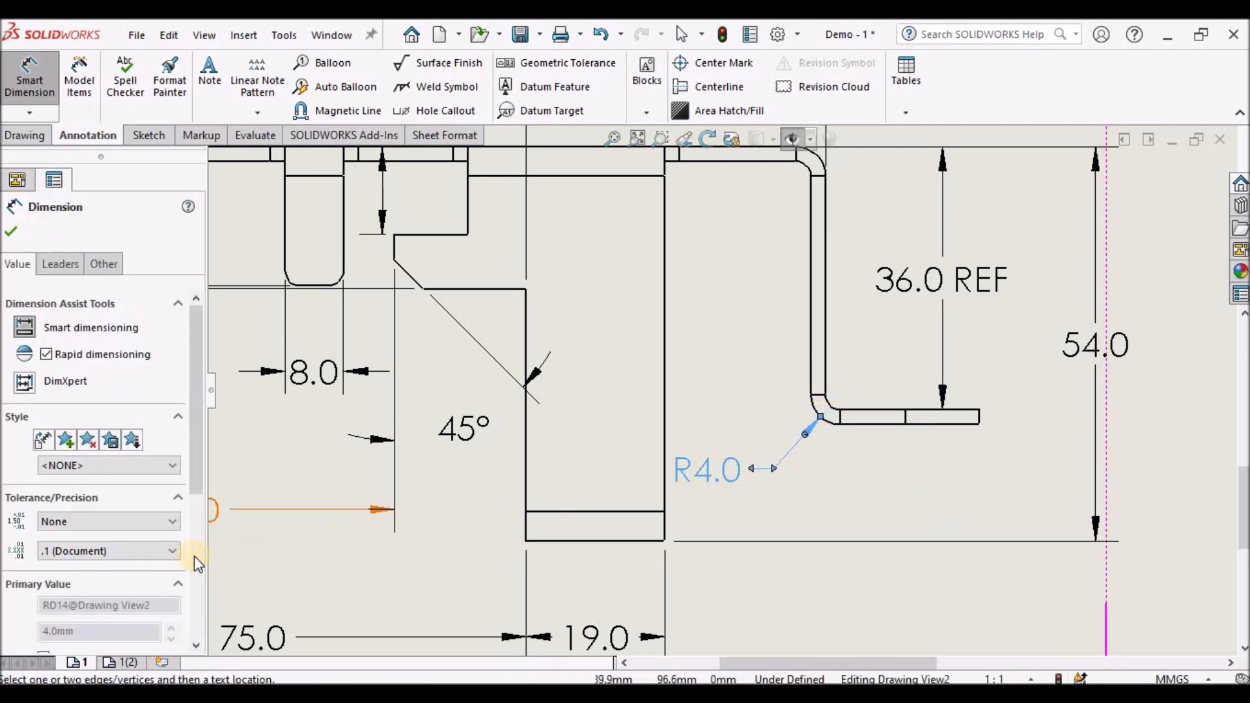
- Append TYP. to the R4 dimension's text and move it onto a second line
drag(190, 470, 191, 577)
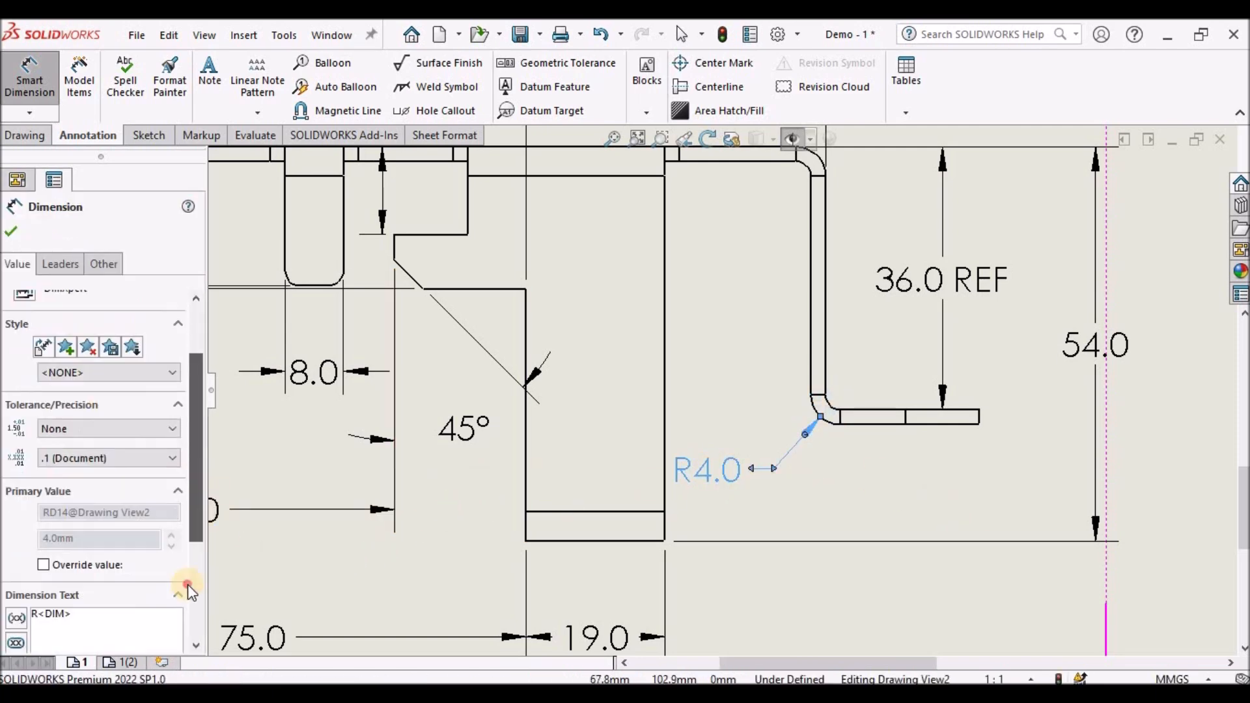
click(99, 516)
text(TYP<)
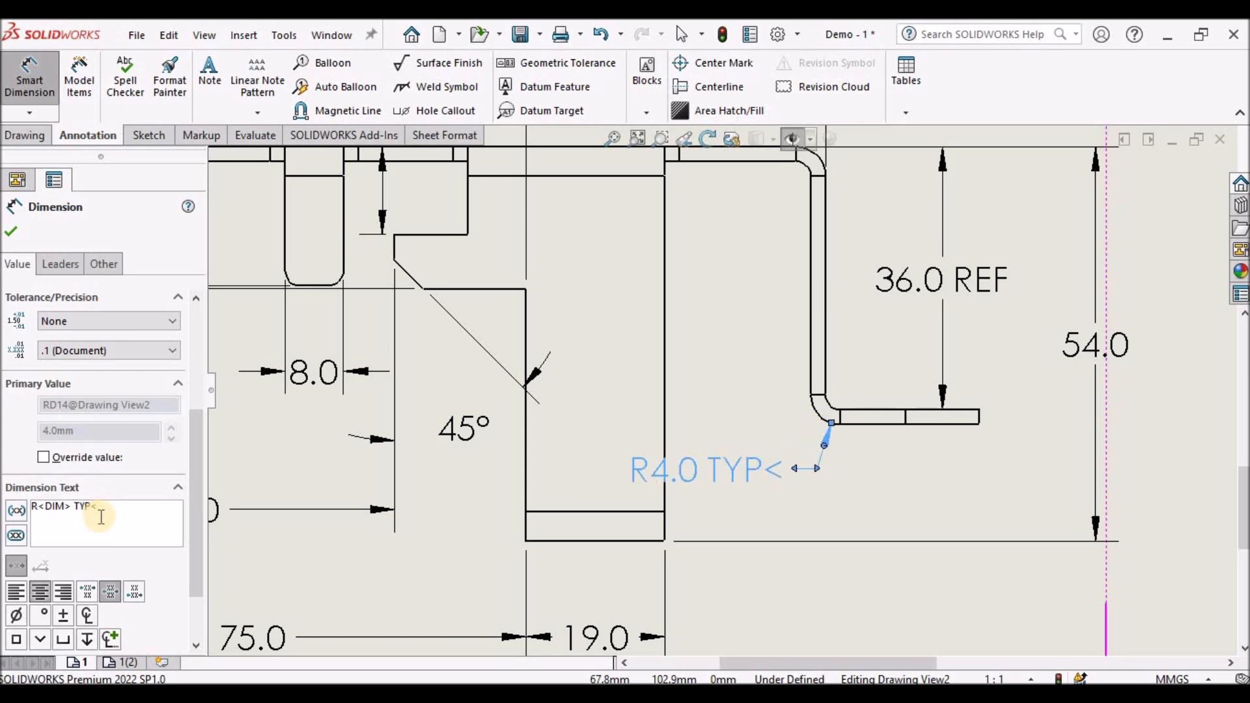
key(BackSpace)
text(.)
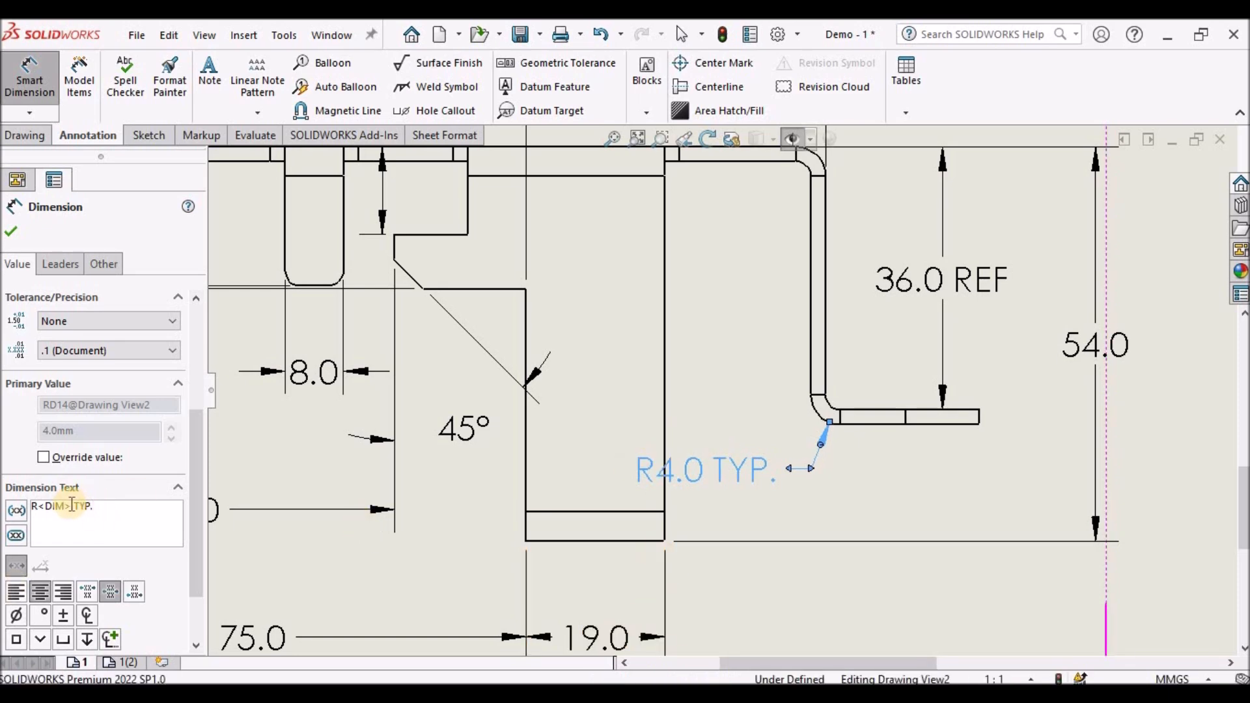
key(Return)
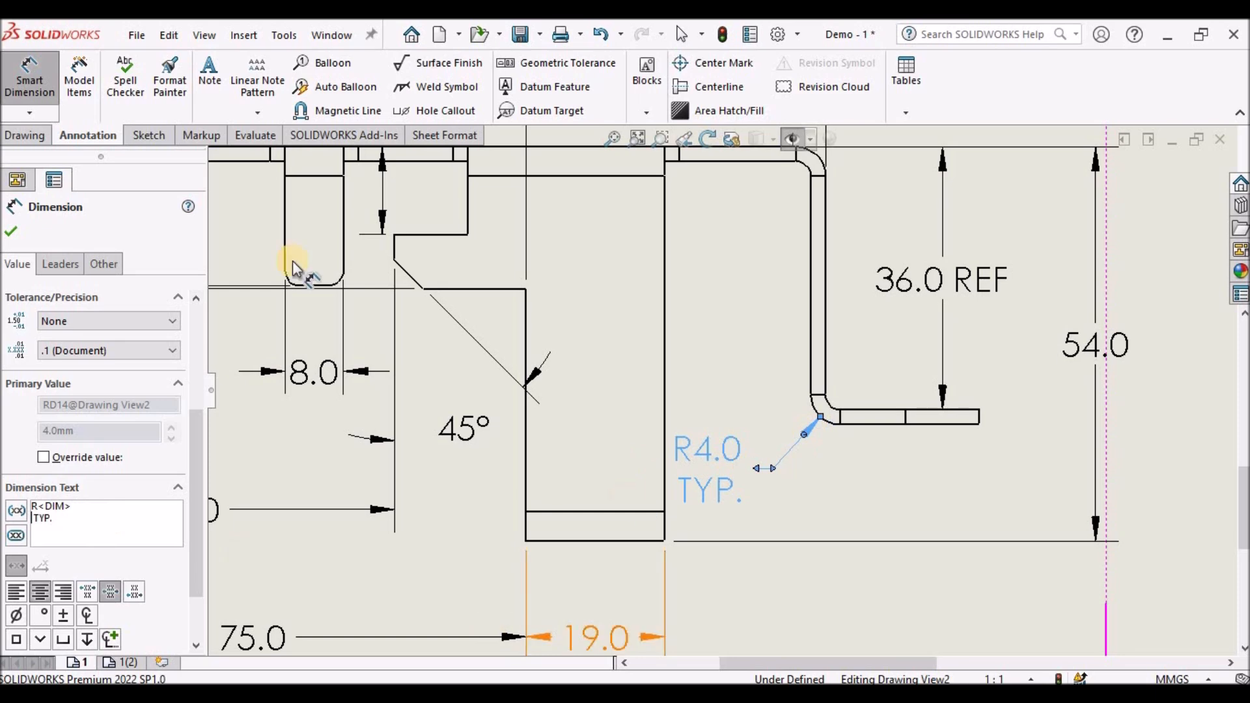
- Close the dimension editing and inspect the right view's display properties around its lower flange
click(11, 232)
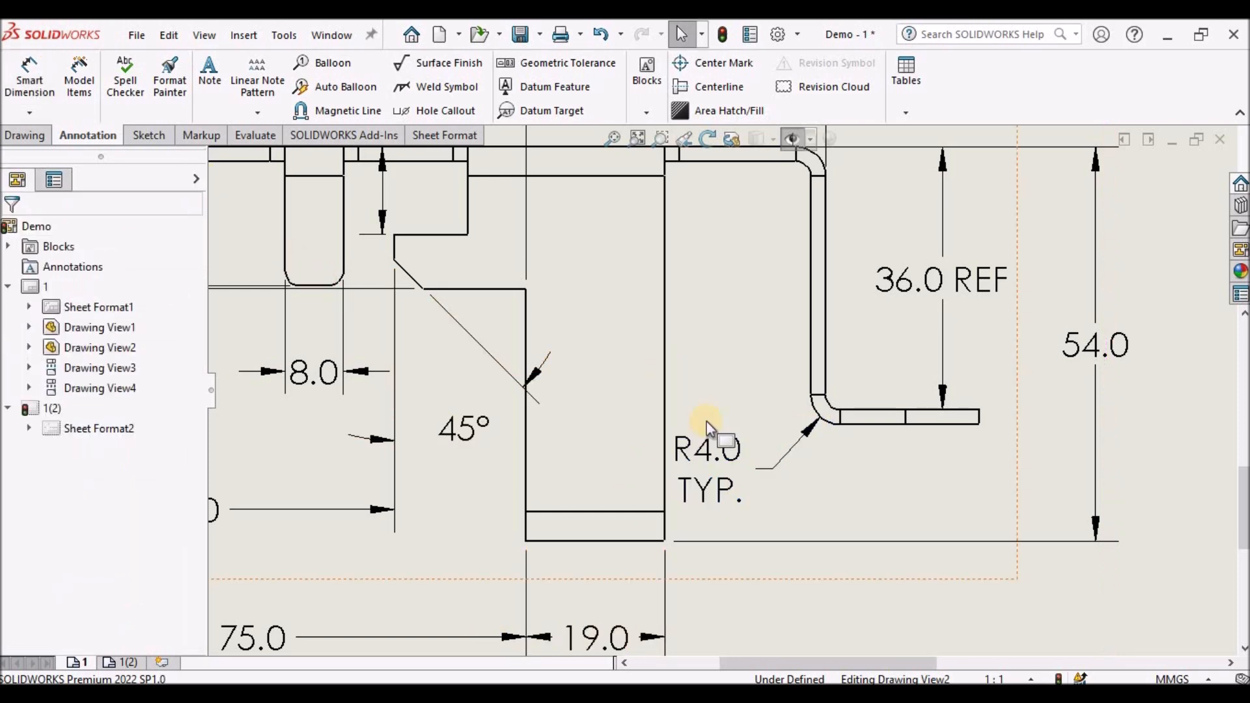
scroll(719, 390, up, 5)
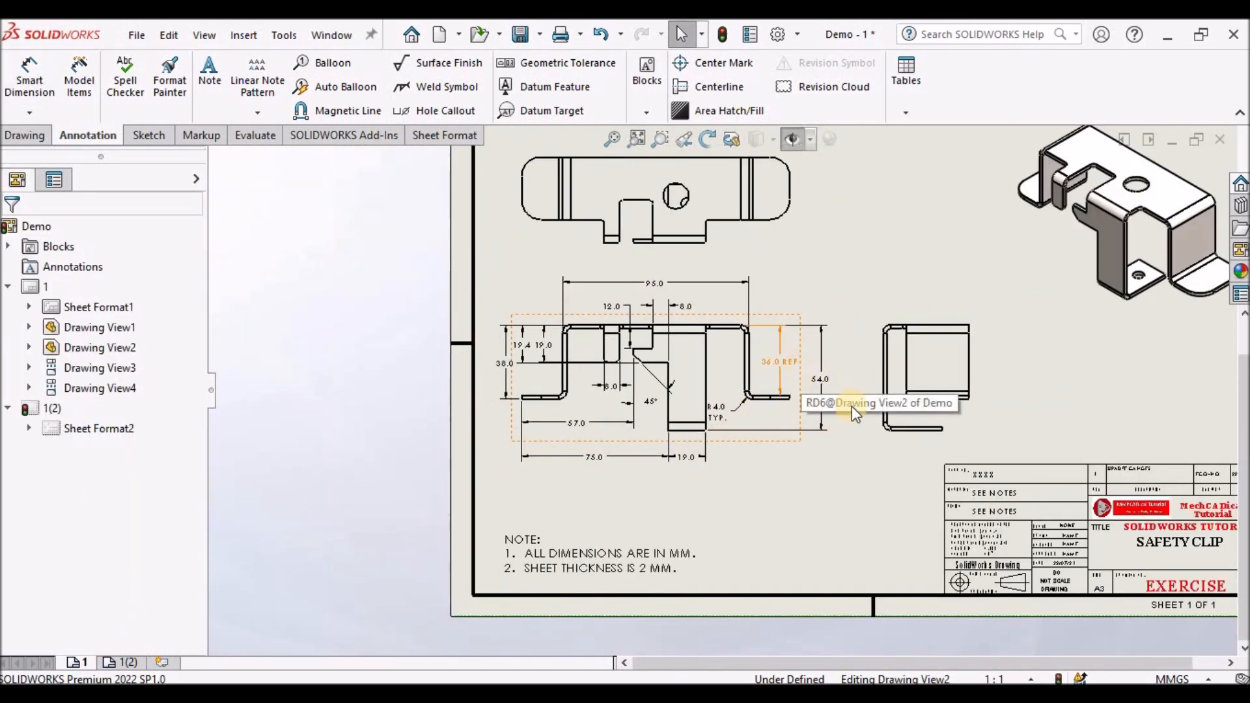
scroll(907, 435, down, 3)
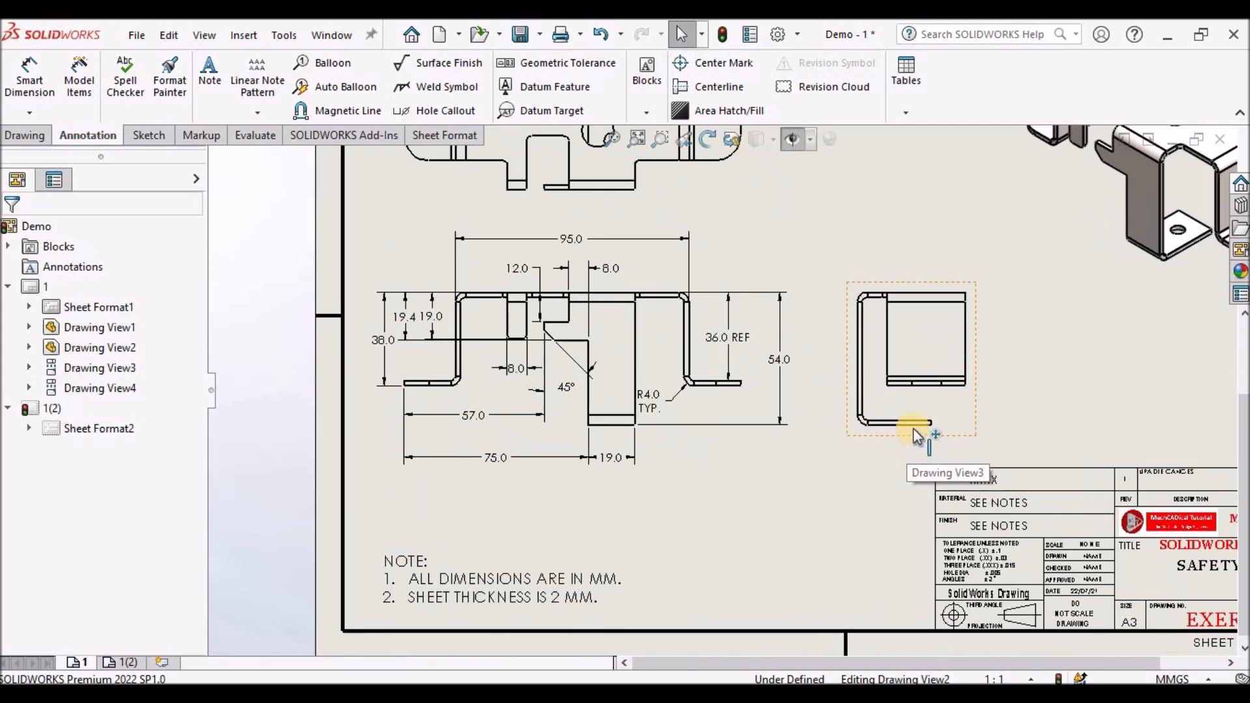
click(921, 403)
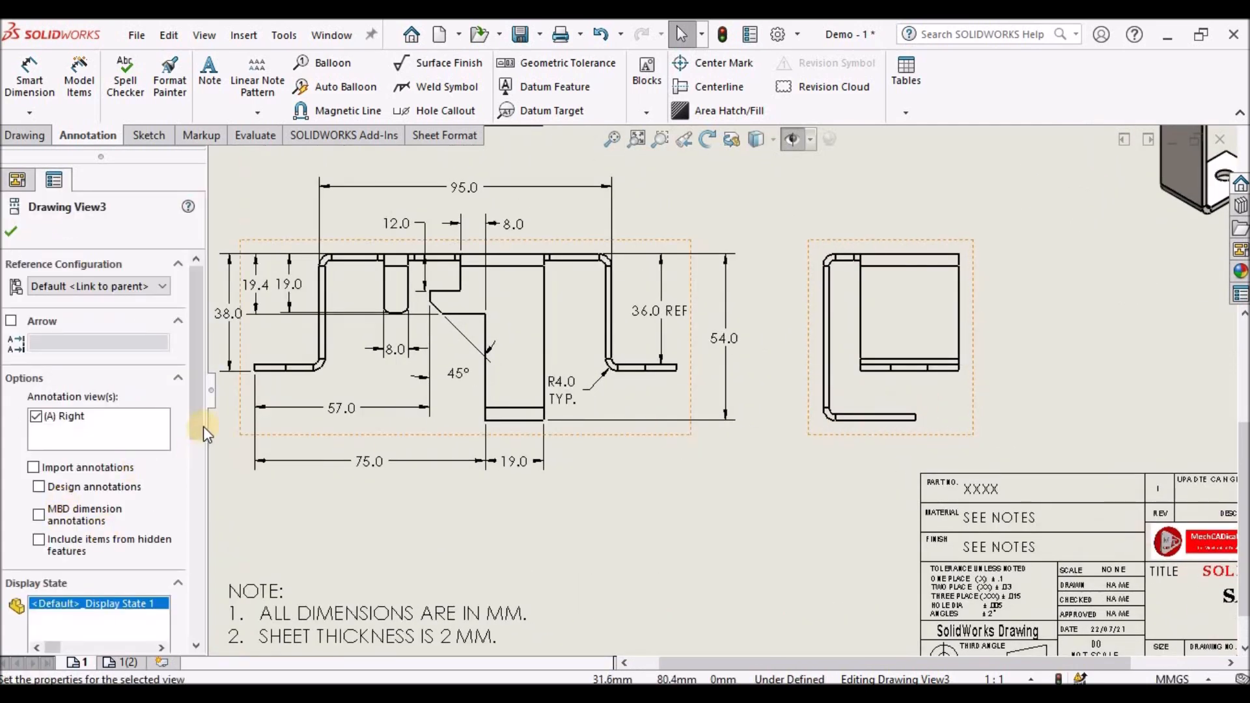
scroll(131, 455, down, 5)
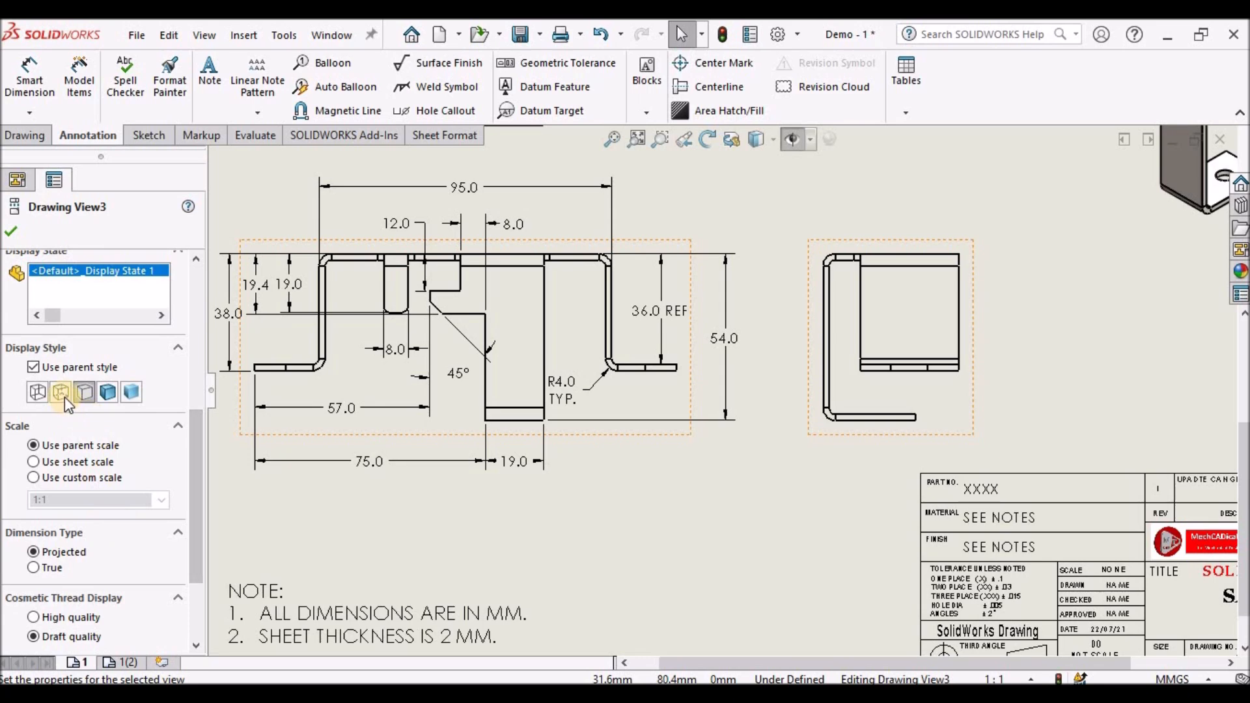
click(885, 444)
scroll(889, 411, down, 3)
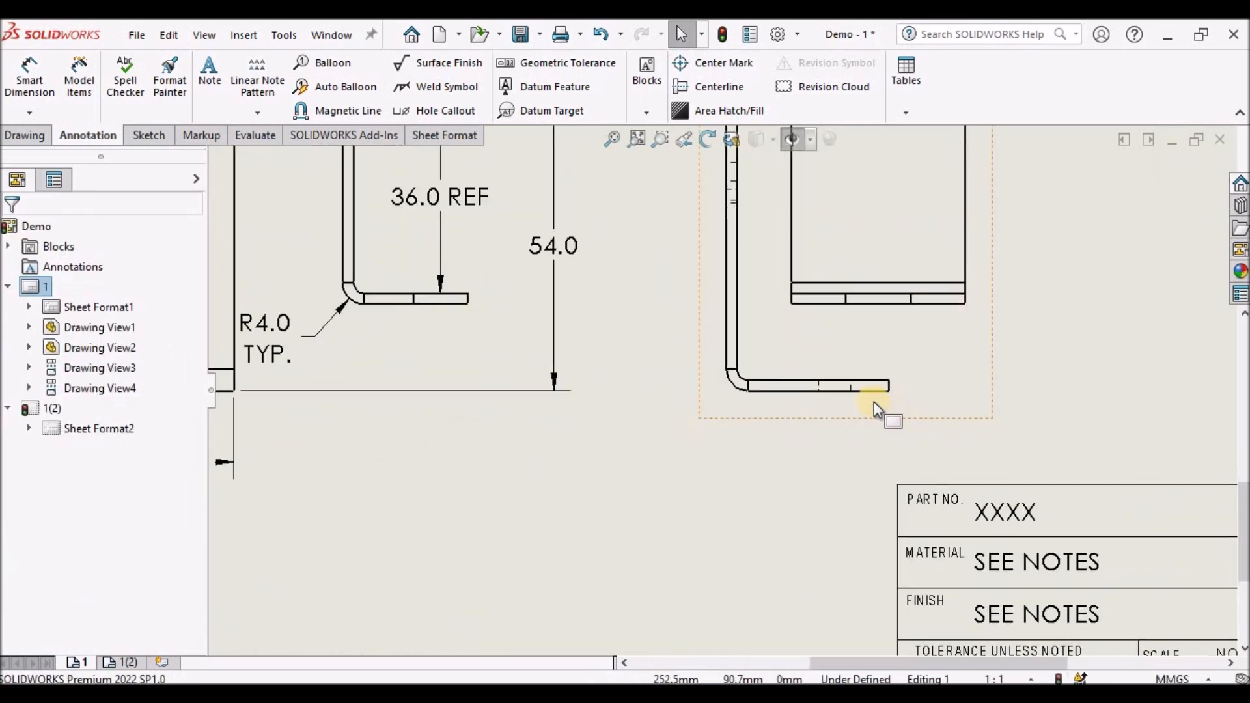
scroll(889, 412, down, 4)
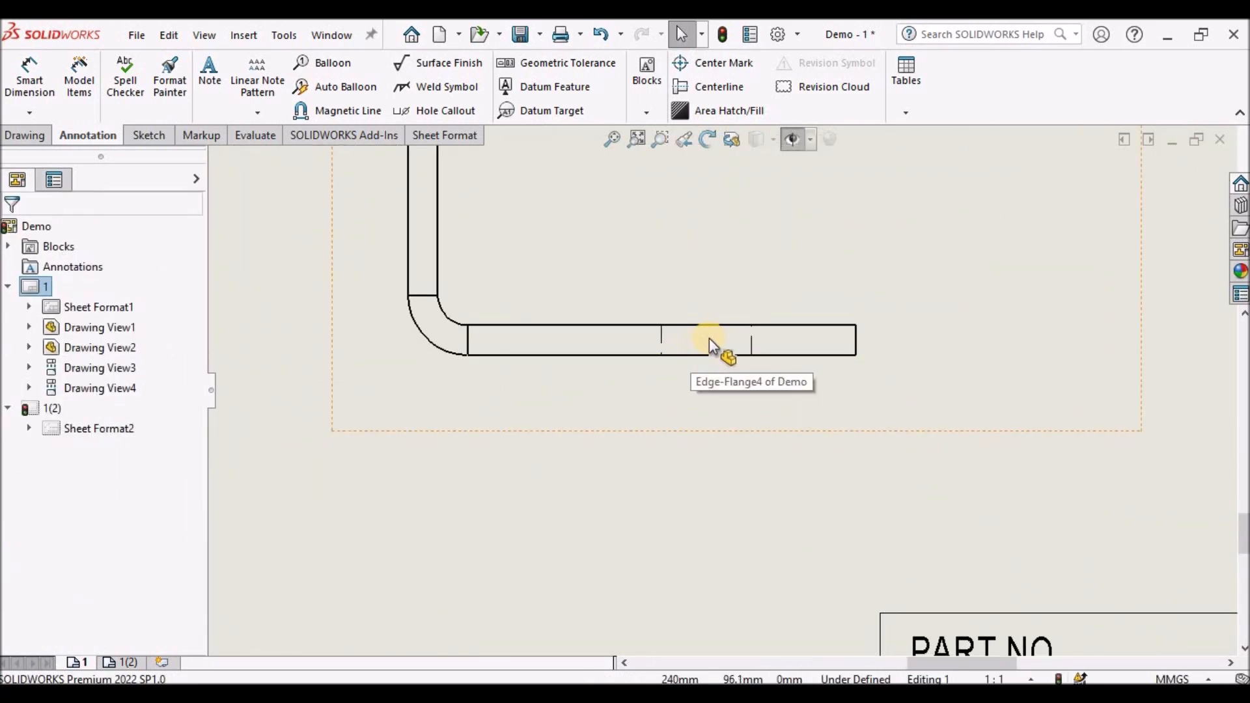
- Try to create a broken-out section by sketching a closed spline around the right view's lower flange
click(38, 138)
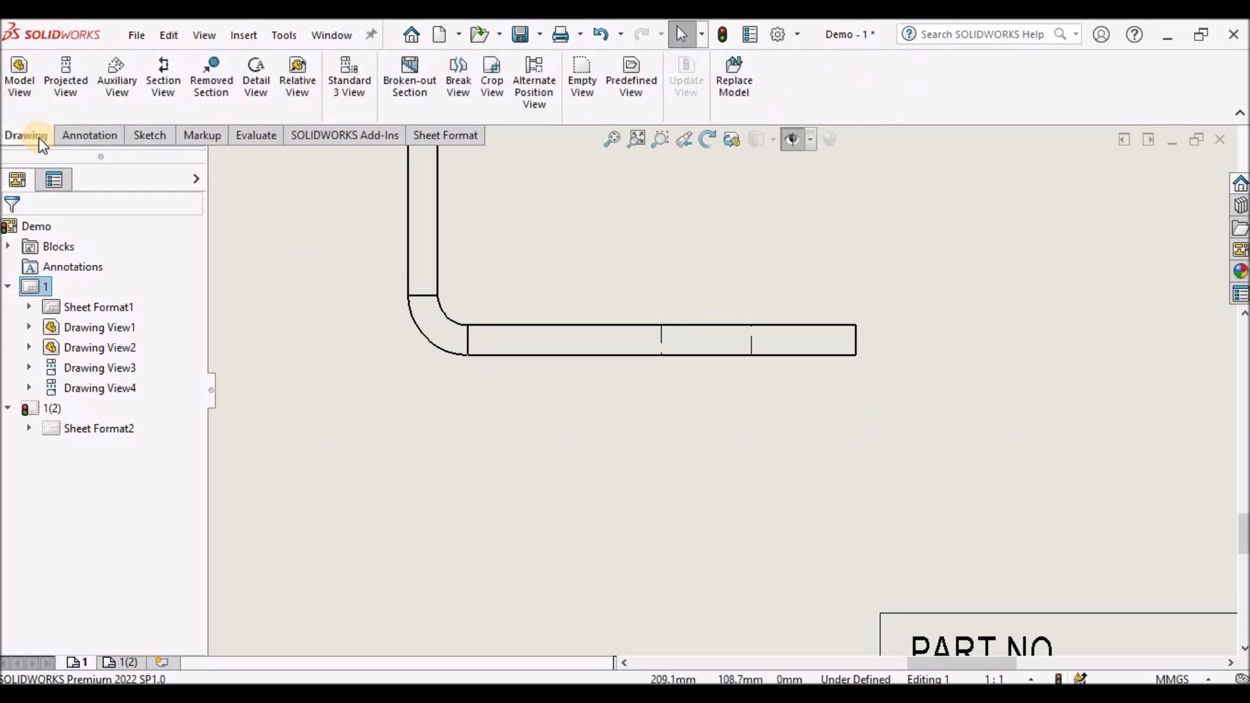
click(411, 91)
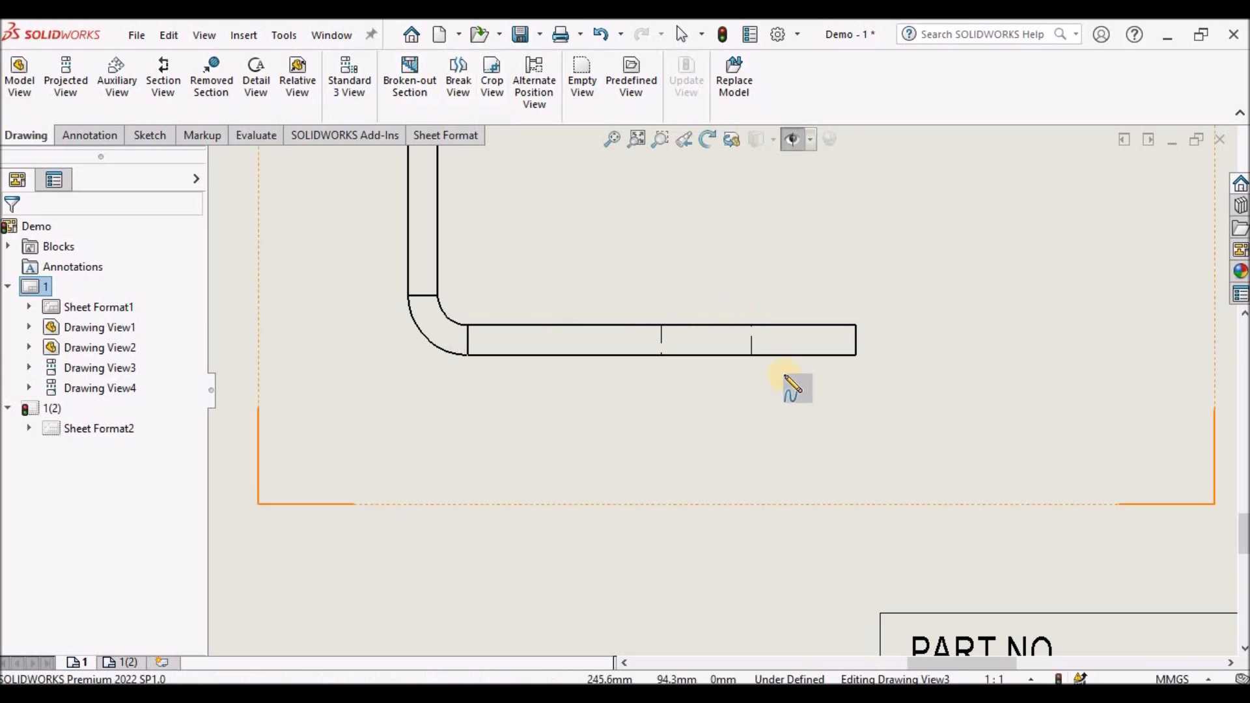
click(631, 289)
click(760, 280)
click(792, 369)
click(673, 436)
click(626, 391)
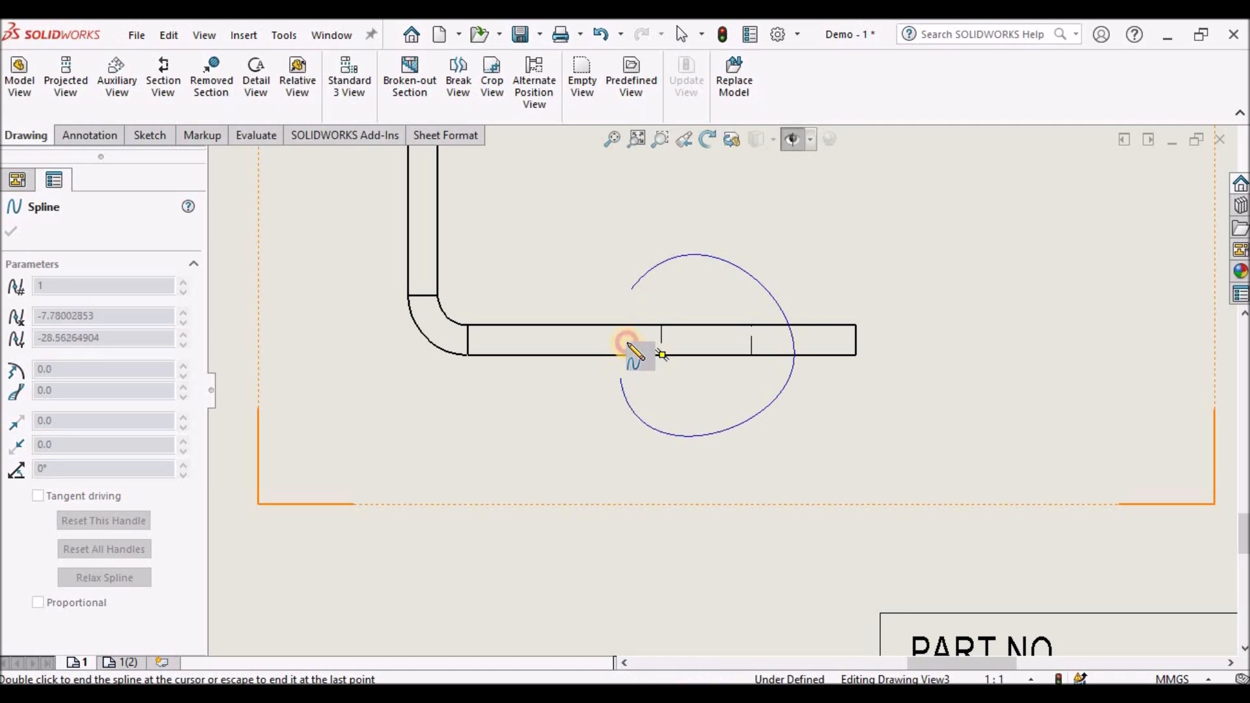
click(631, 290)
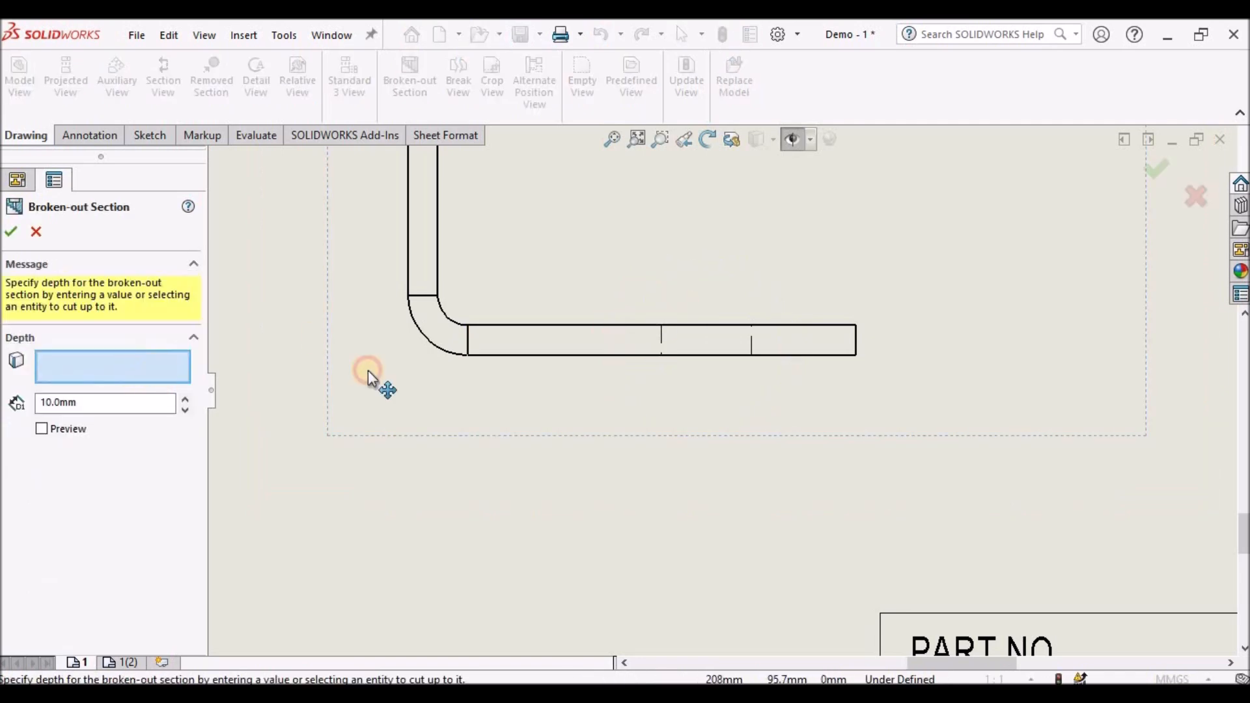
scroll(651, 365, down, 2)
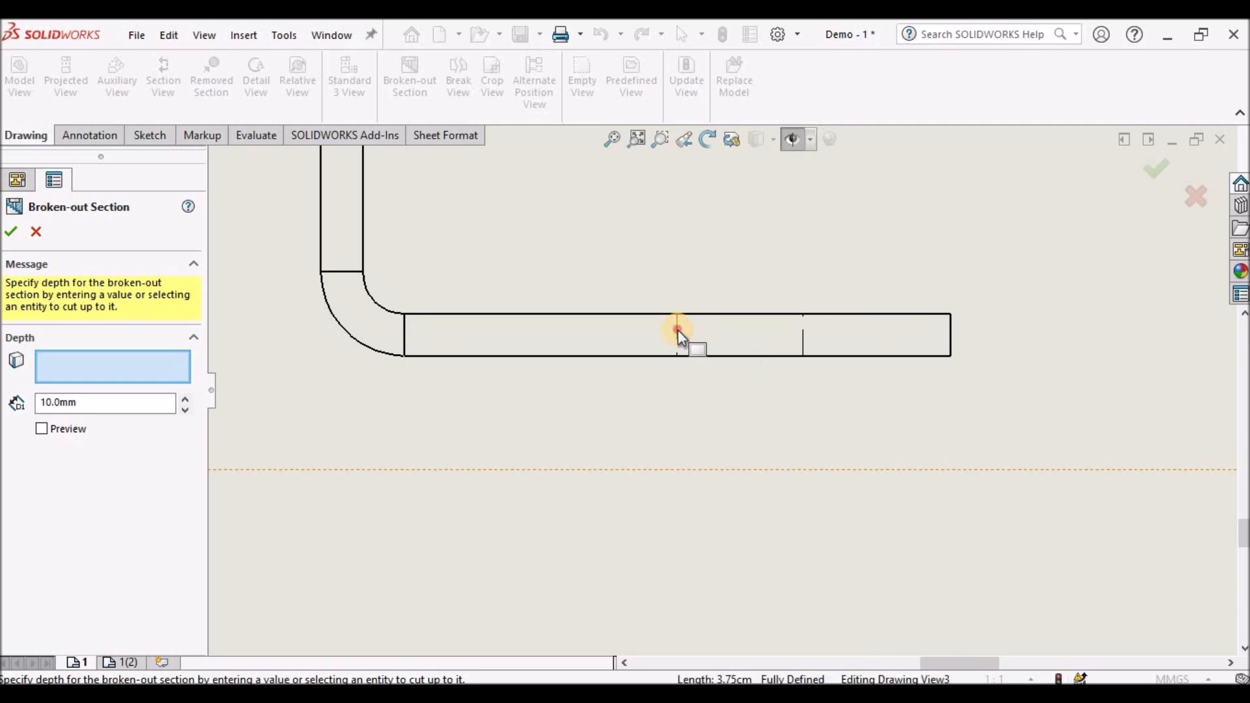
right_click(677, 330)
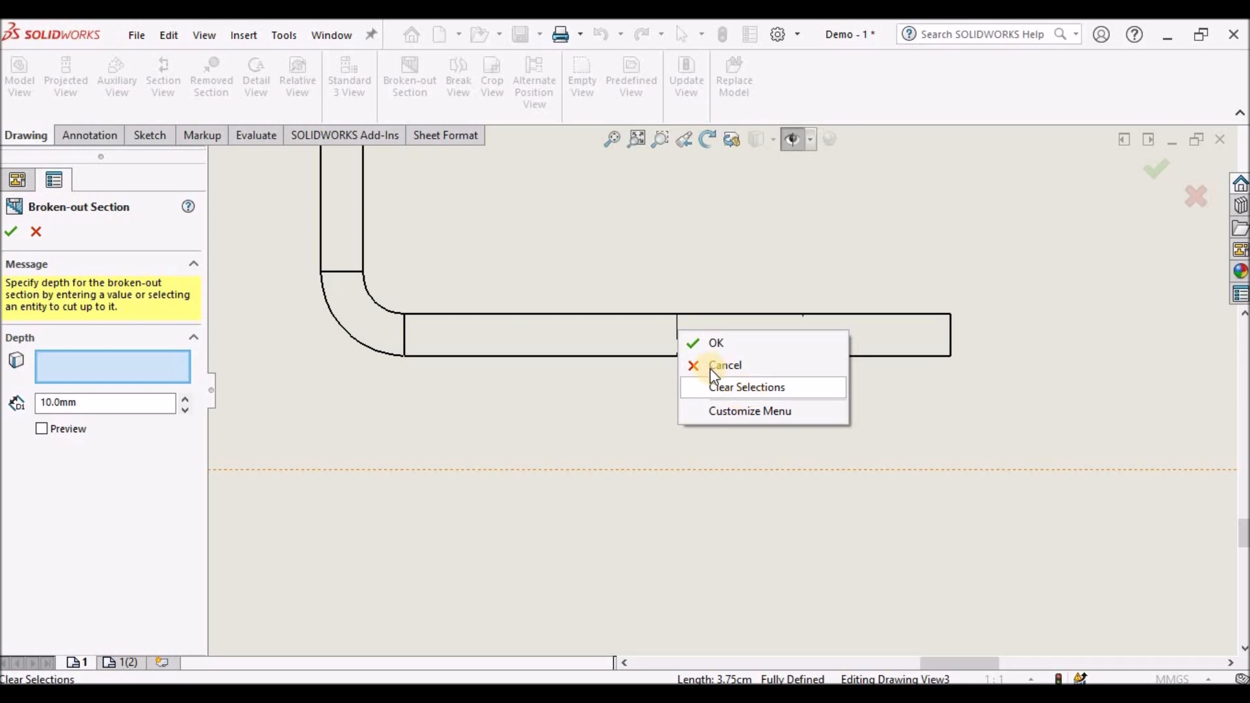
click(711, 342)
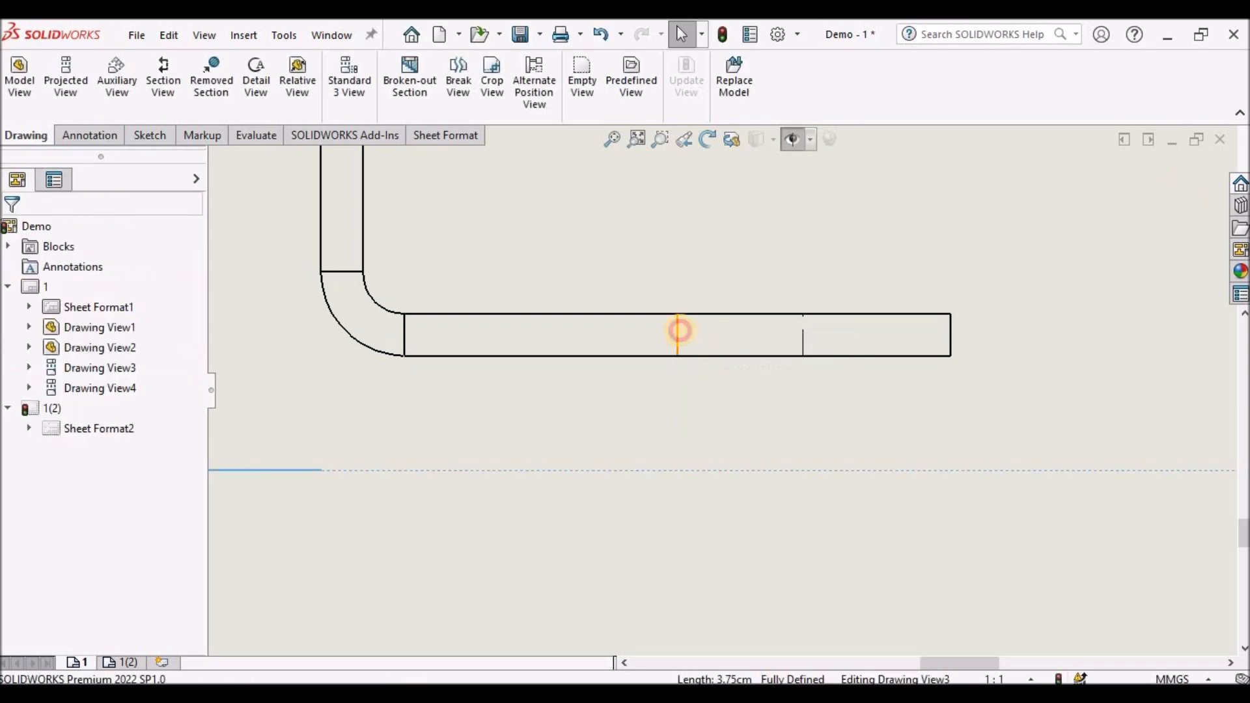
click(680, 331)
click(13, 228)
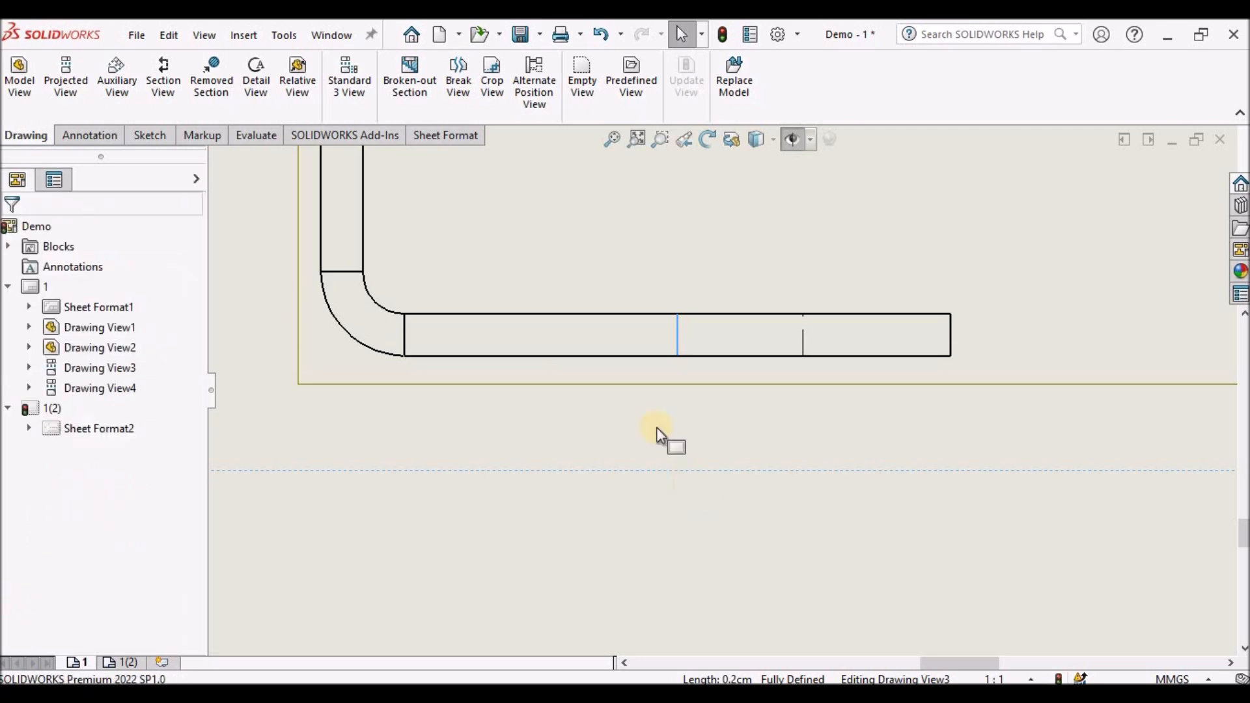
click(642, 256)
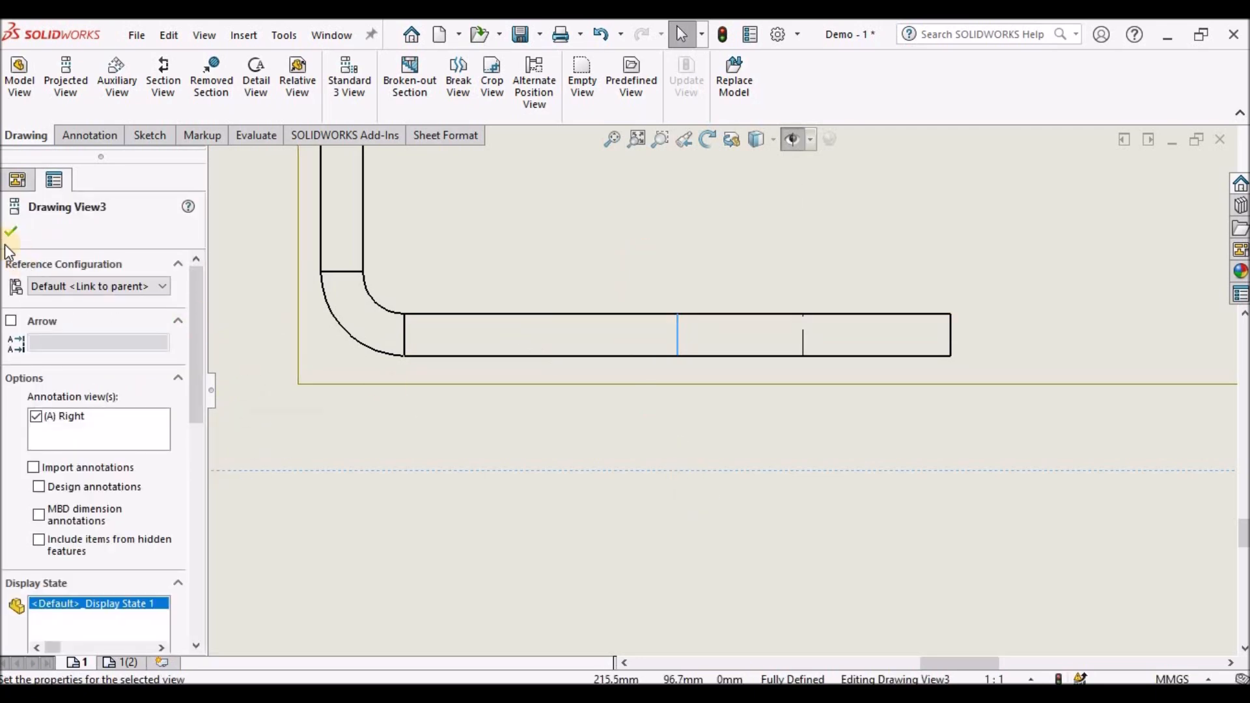
click(26, 232)
- Switch the right view's display style to Wireframe
scroll(798, 536, up, 3)
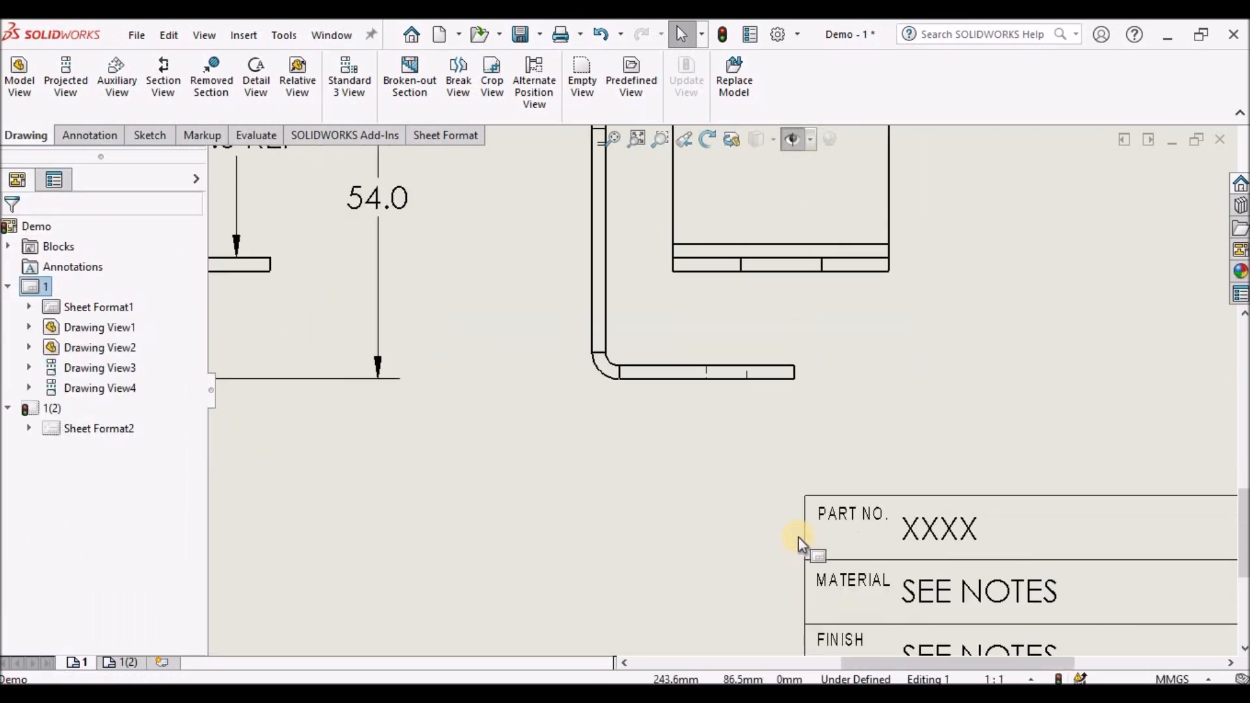
scroll(815, 392, down, 4)
click(794, 340)
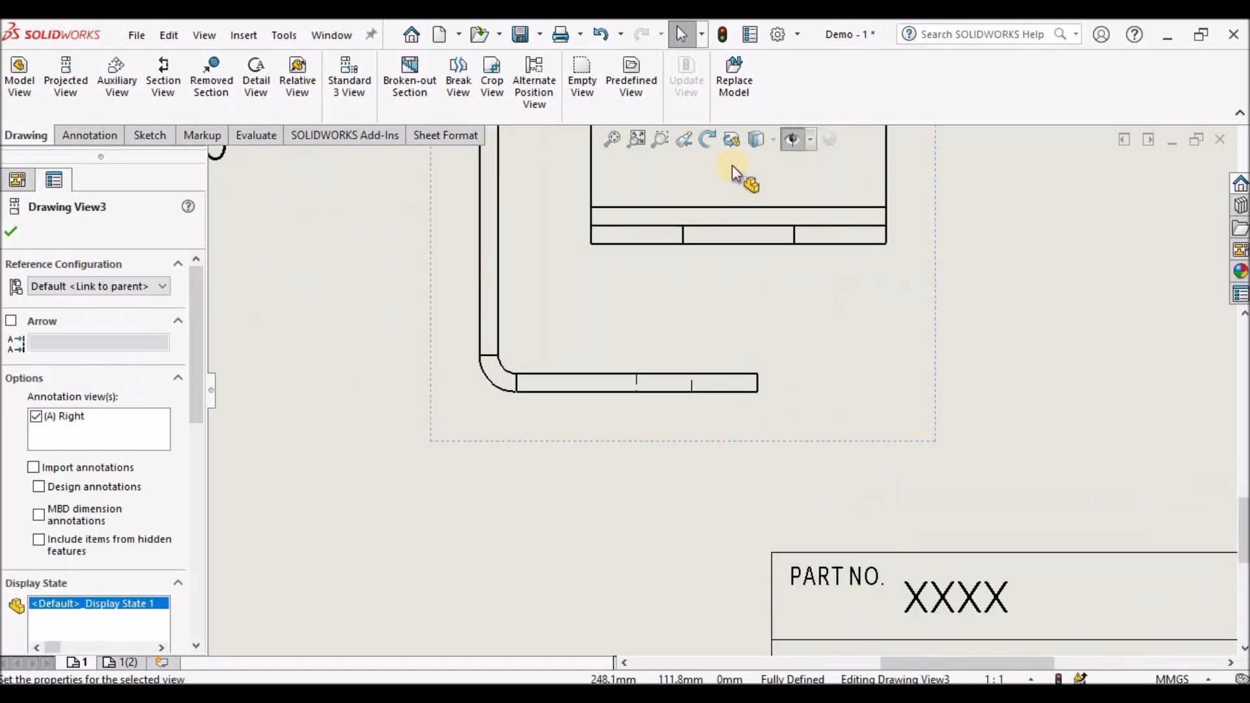
click(773, 139)
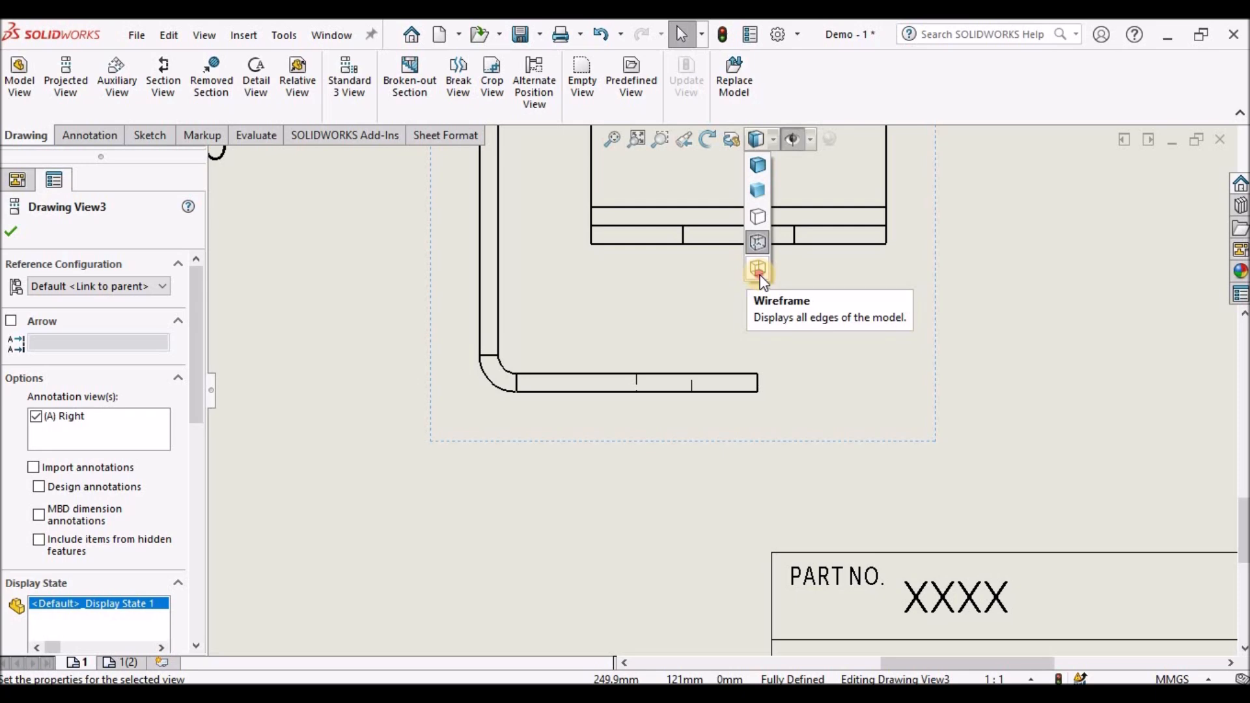
click(757, 269)
click(720, 495)
- Create a broken-out section on the right view's lower flange with a closed spline, depth up to the flange's middle edge
click(388, 73)
scroll(654, 358, down, 3)
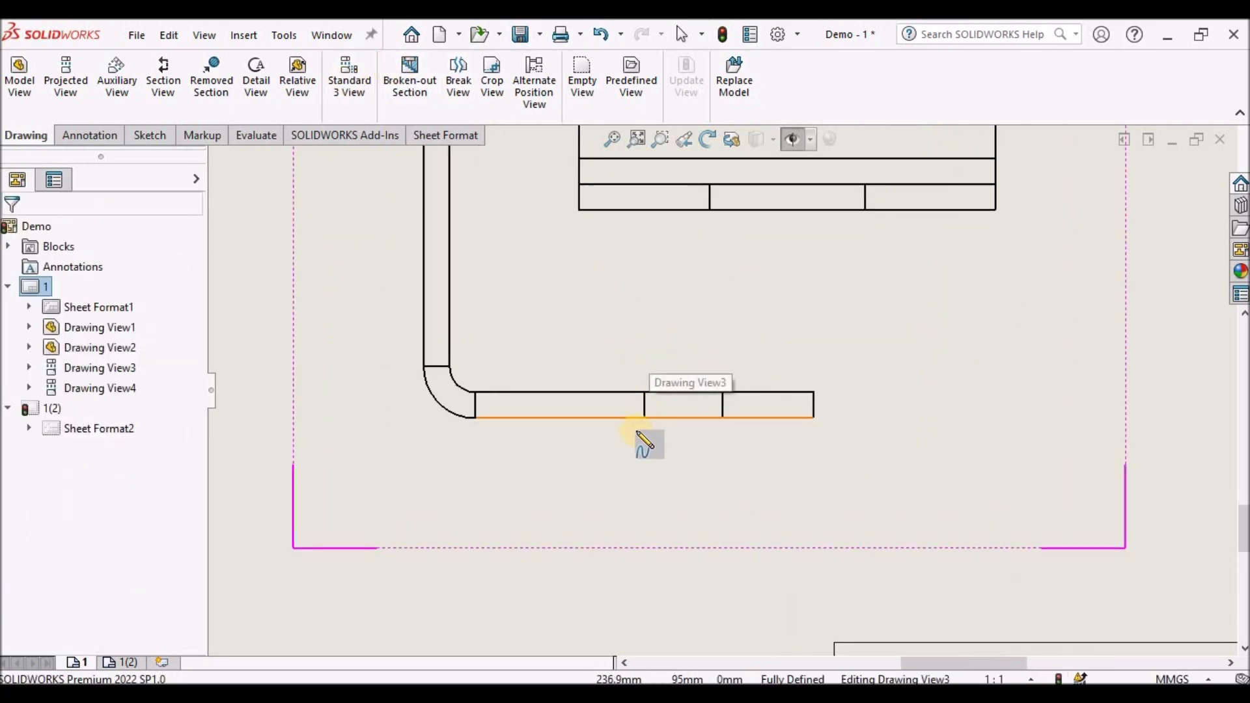
click(614, 428)
click(622, 351)
click(755, 352)
click(762, 405)
click(716, 451)
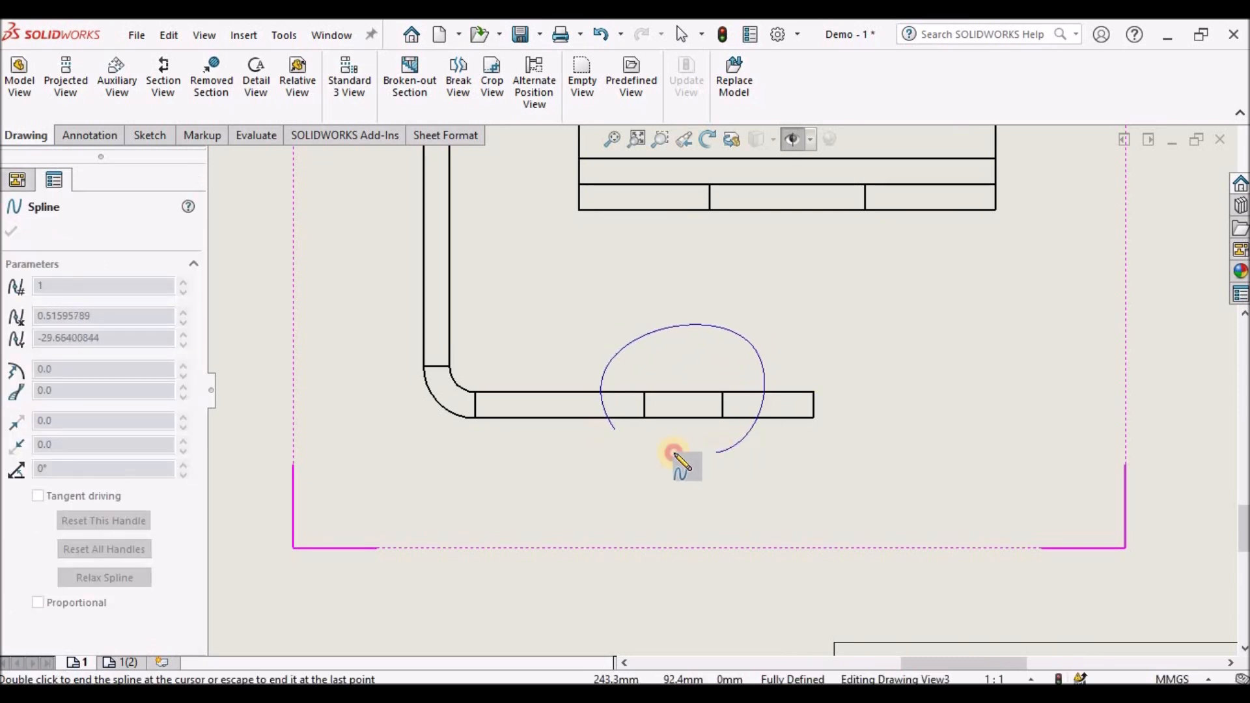
click(614, 428)
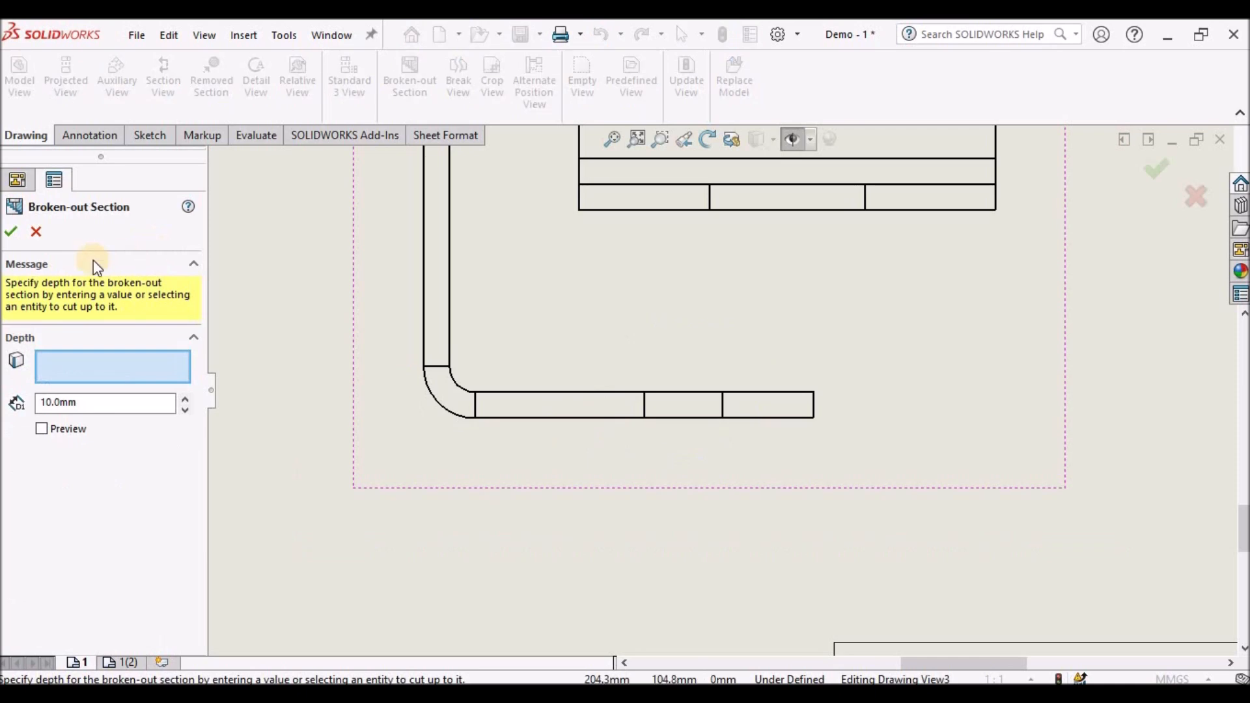
scroll(726, 416, down, 2)
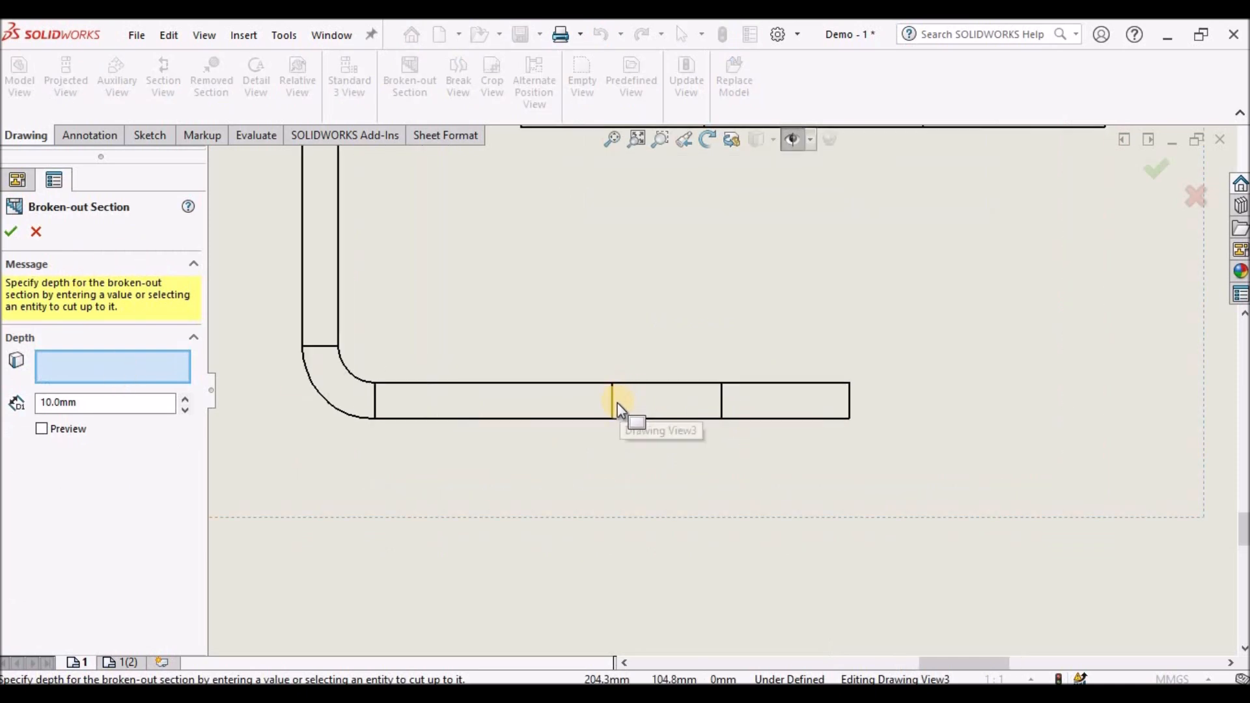
click(612, 403)
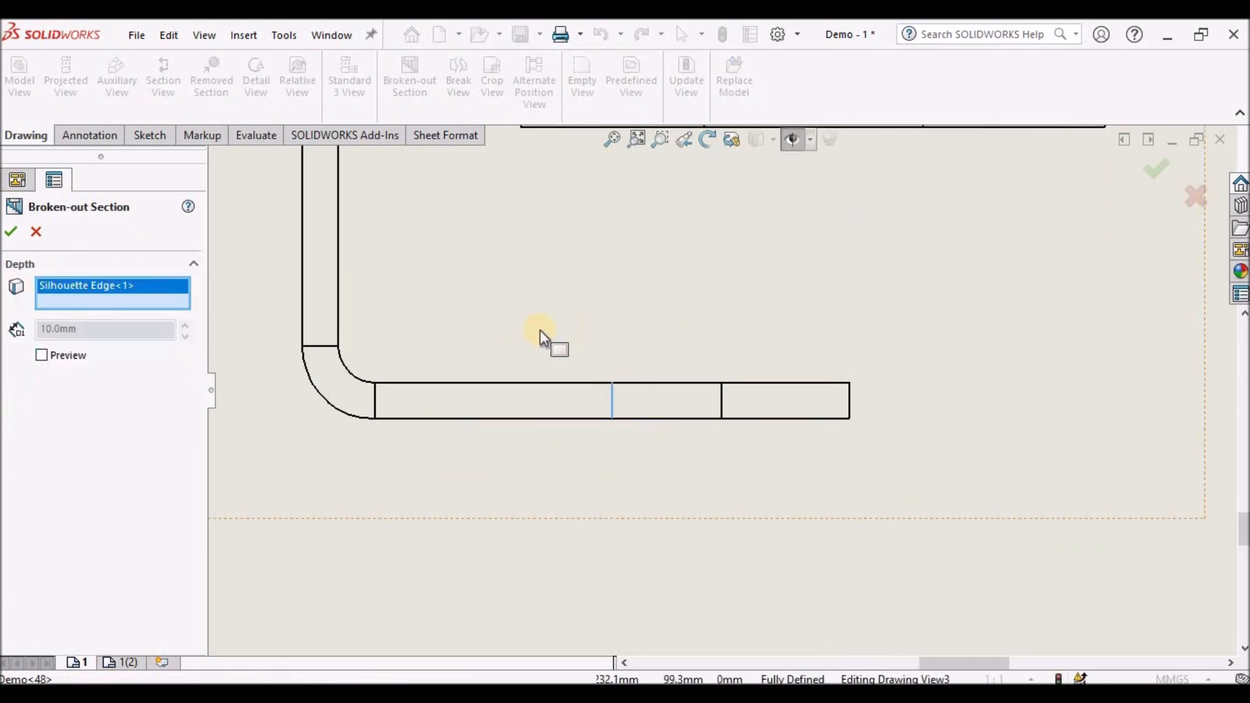
click(13, 232)
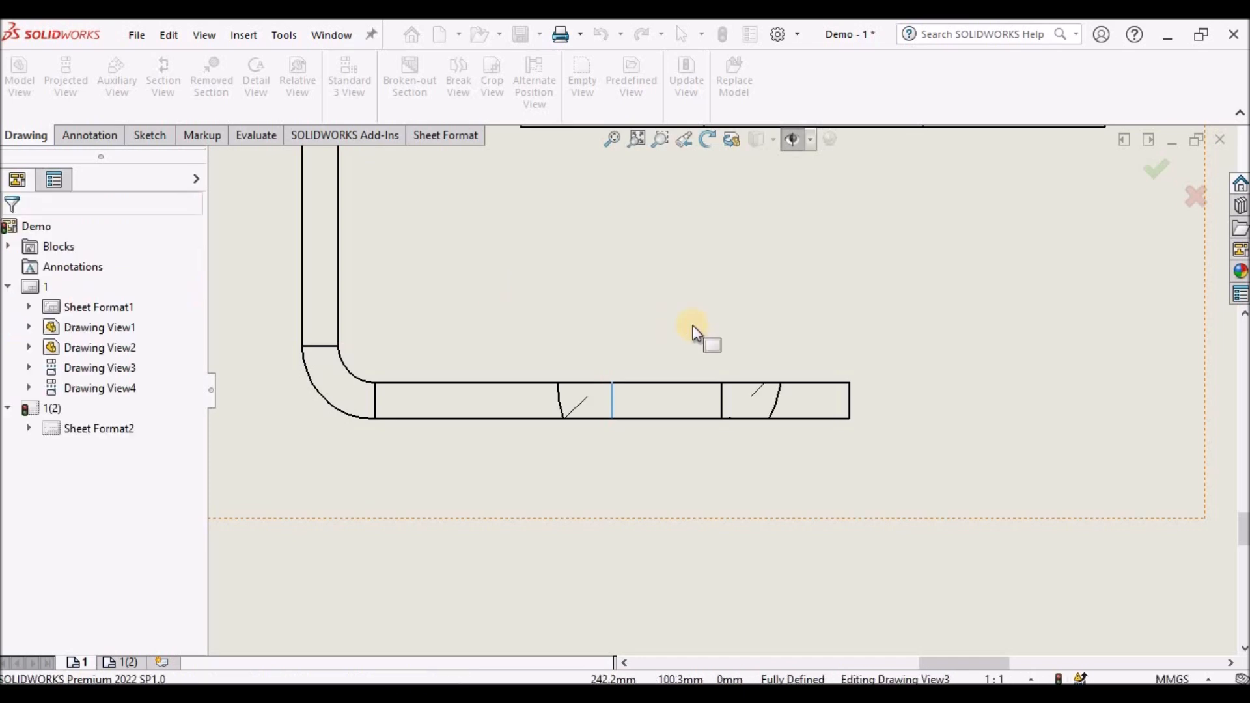
- Set the right view's display style back to Hidden Lines Removed
scroll(703, 338, up, 2)
scroll(726, 412, down, 5)
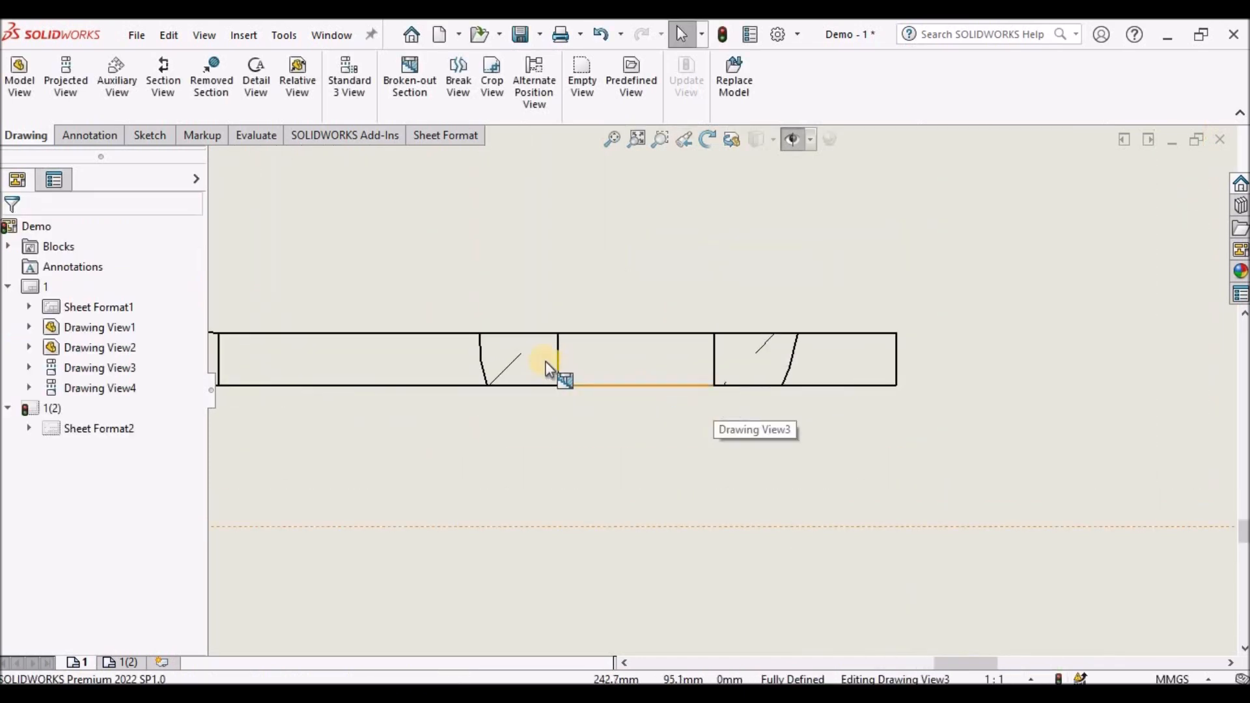
scroll(718, 369, up, 5)
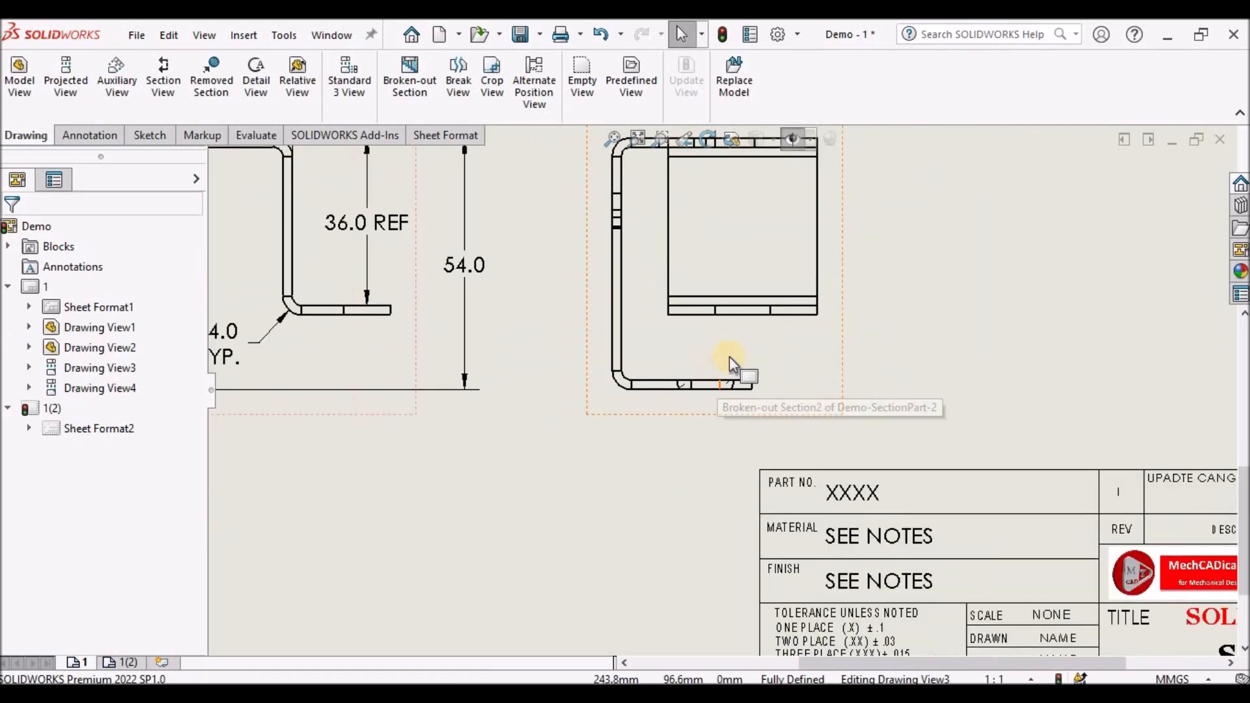
click(771, 362)
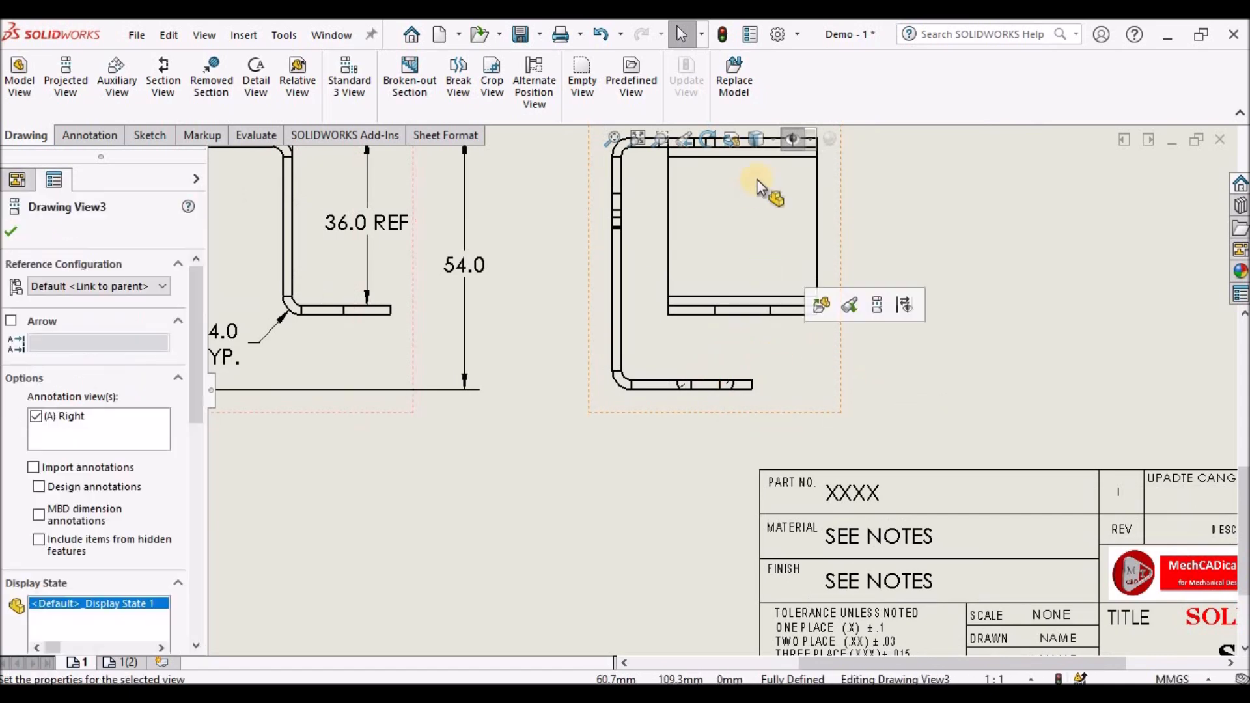
click(774, 136)
click(765, 213)
click(692, 394)
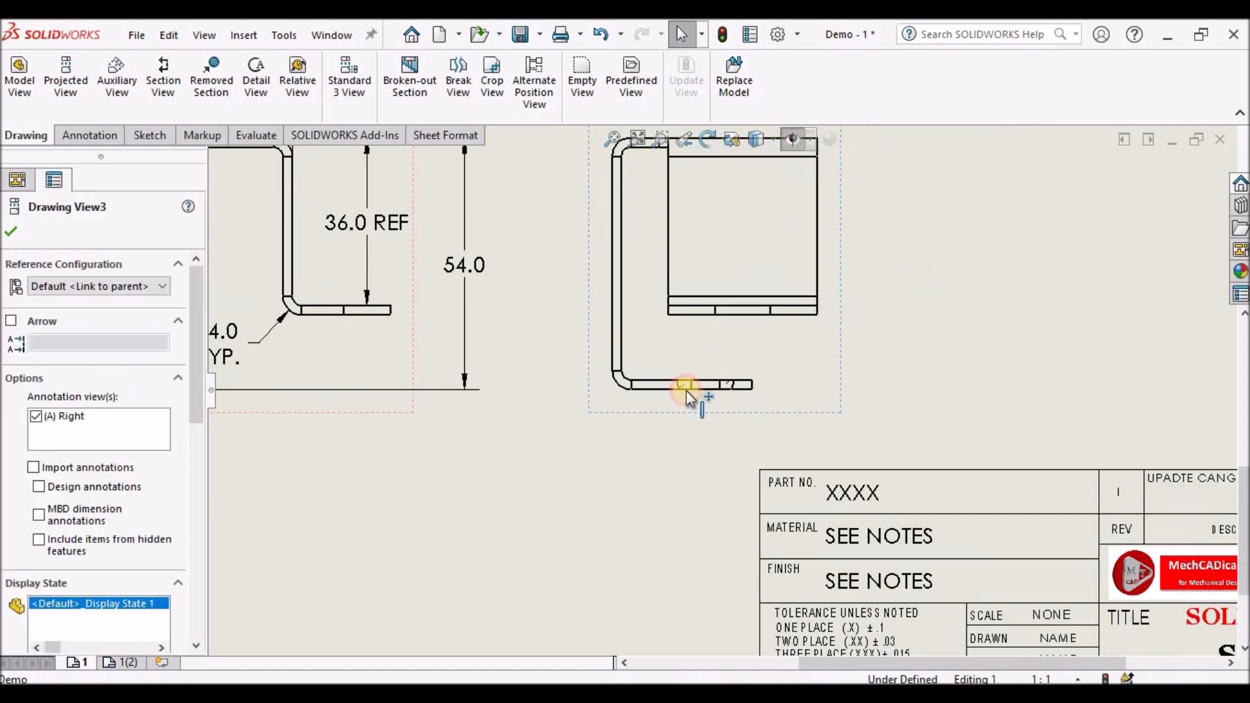
- Edit the broken-out section hatch: turn off Material crosshatch and set the hatch scale to 5
scroll(742, 377, down, 5)
scroll(830, 372, down, 3)
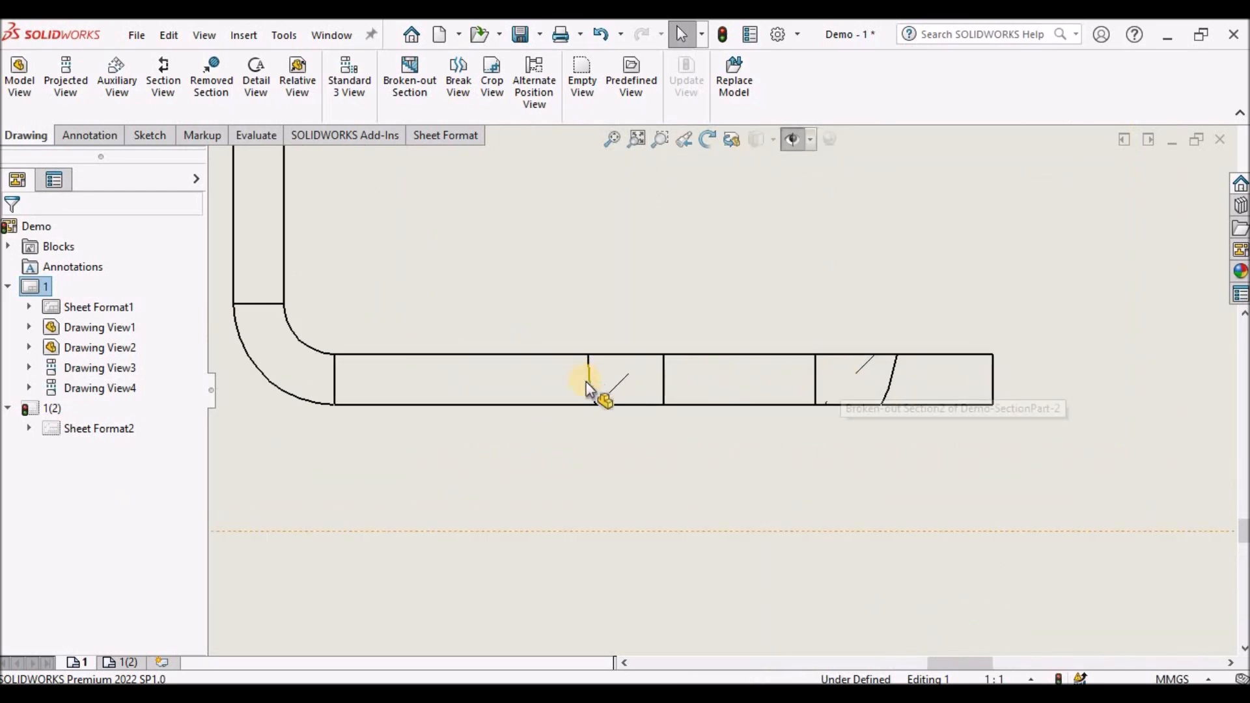
click(616, 387)
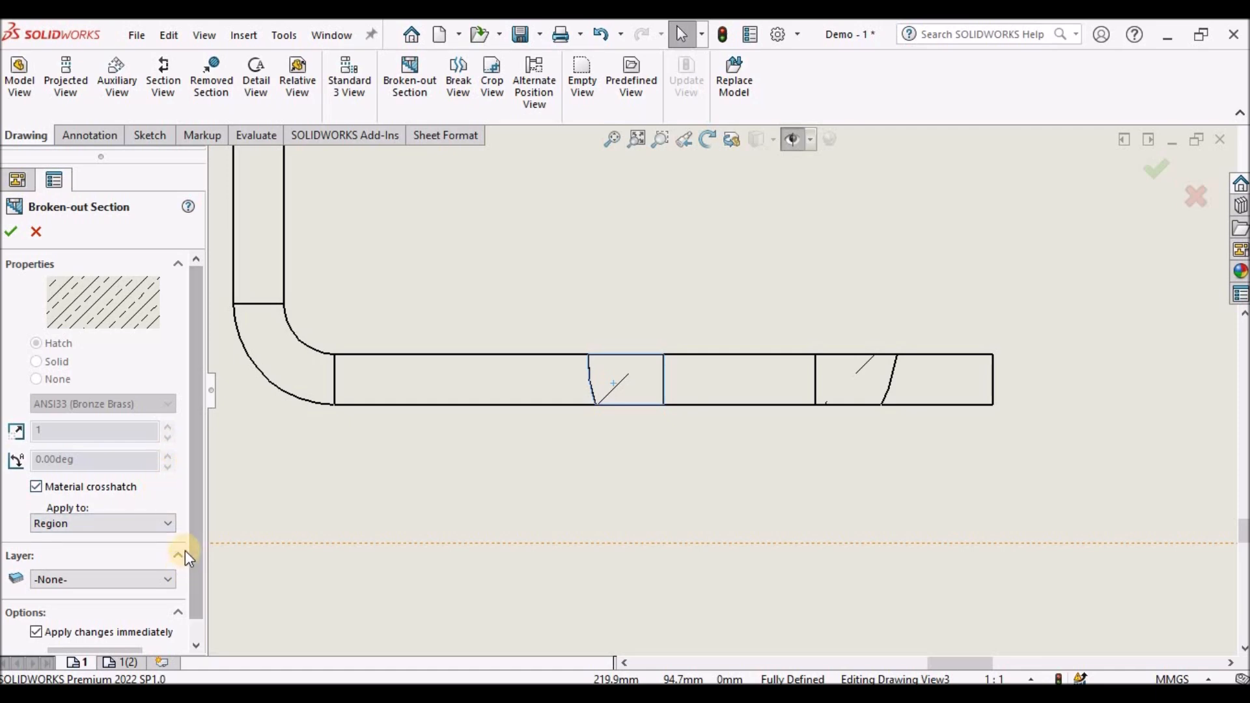
drag(200, 532, 198, 572)
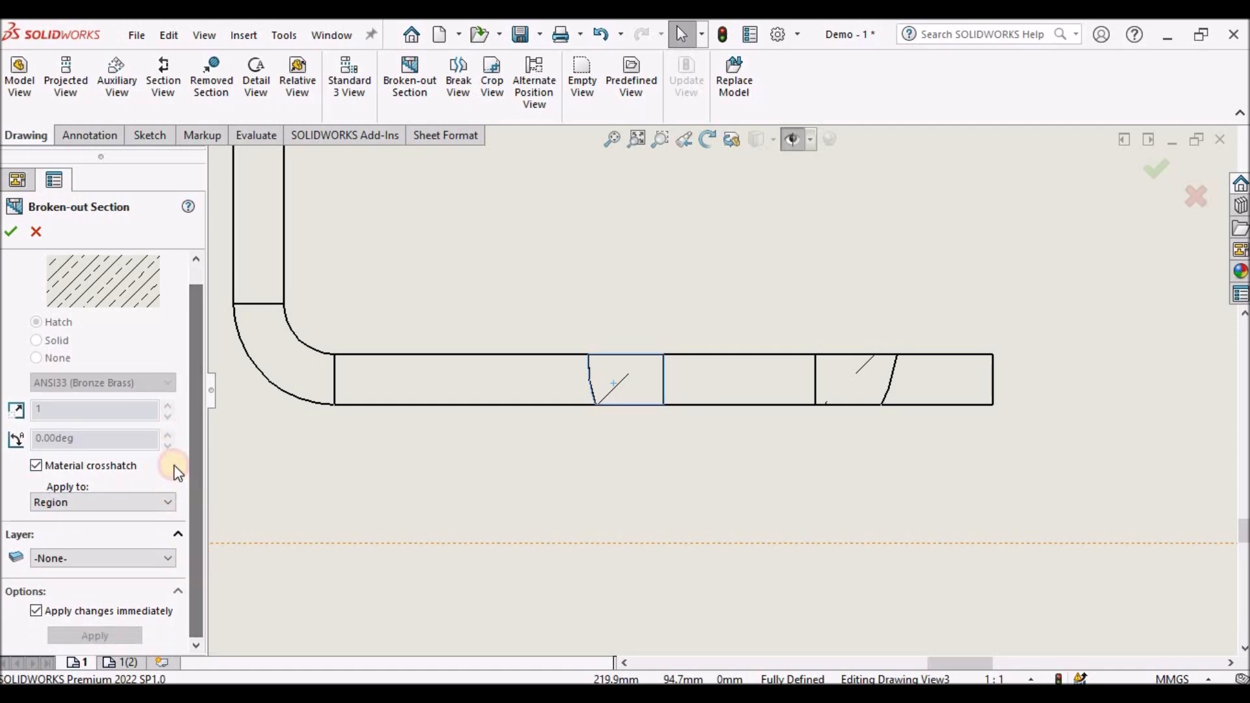
click(168, 386)
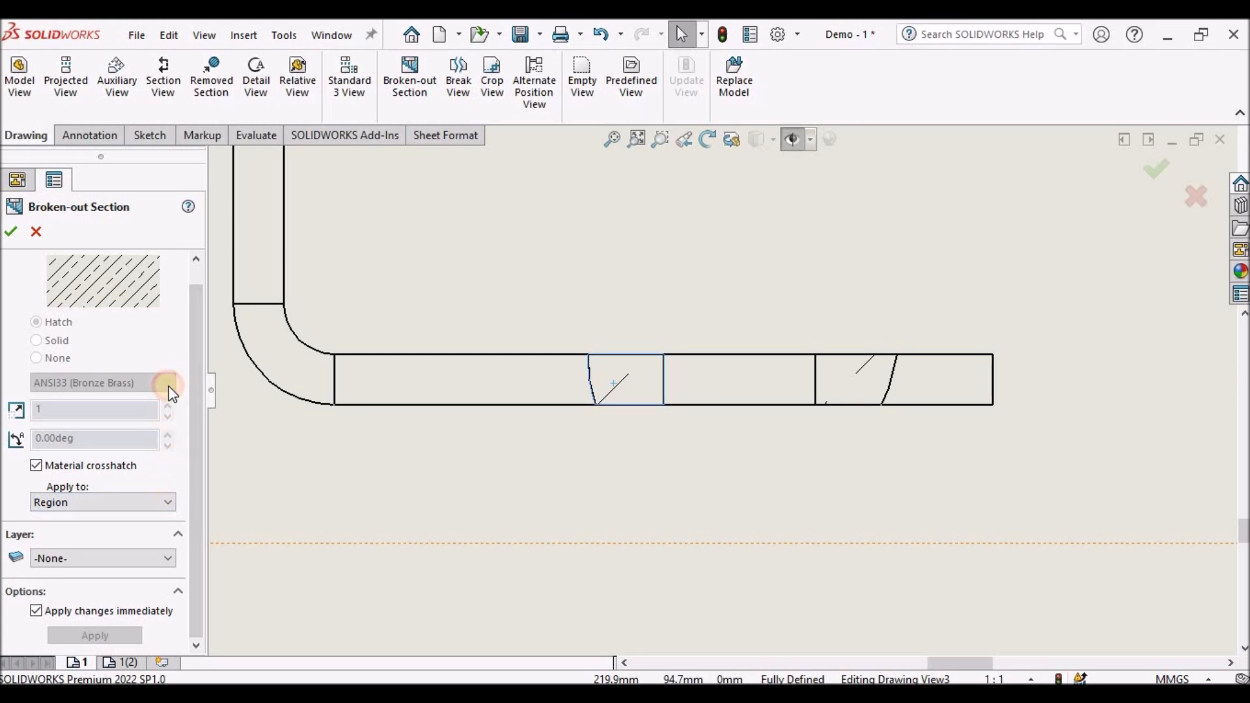
click(43, 464)
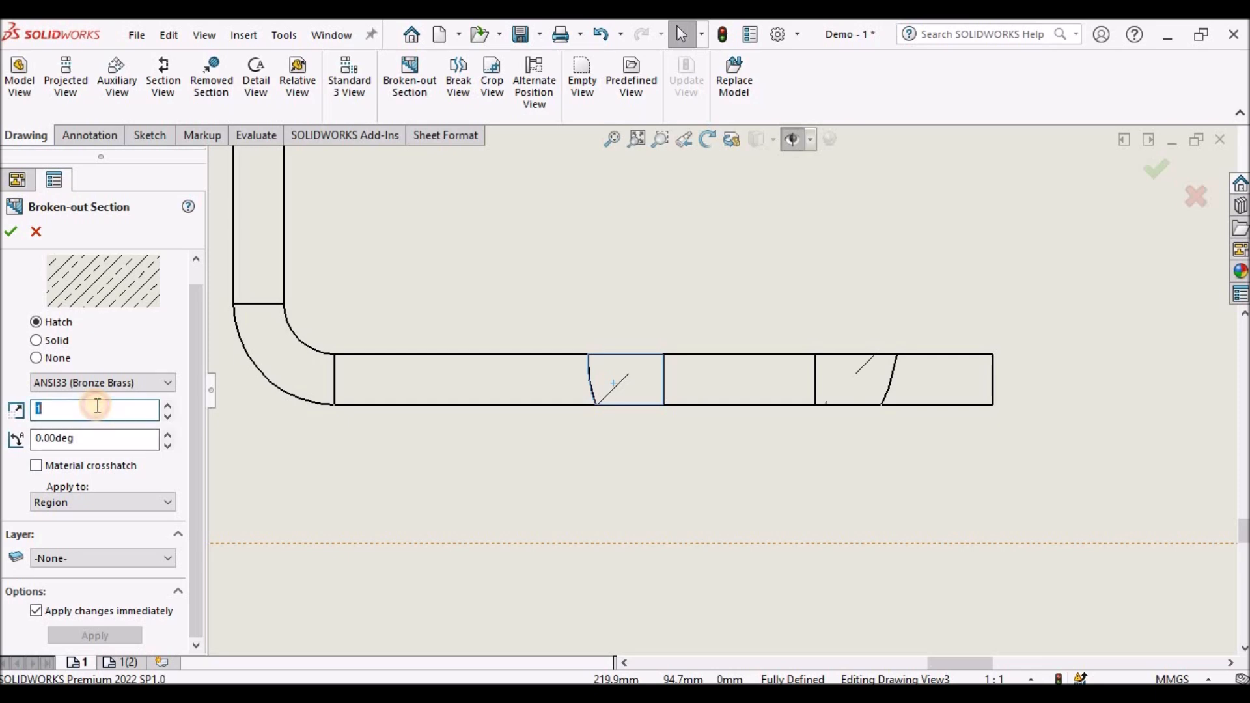
text(5)
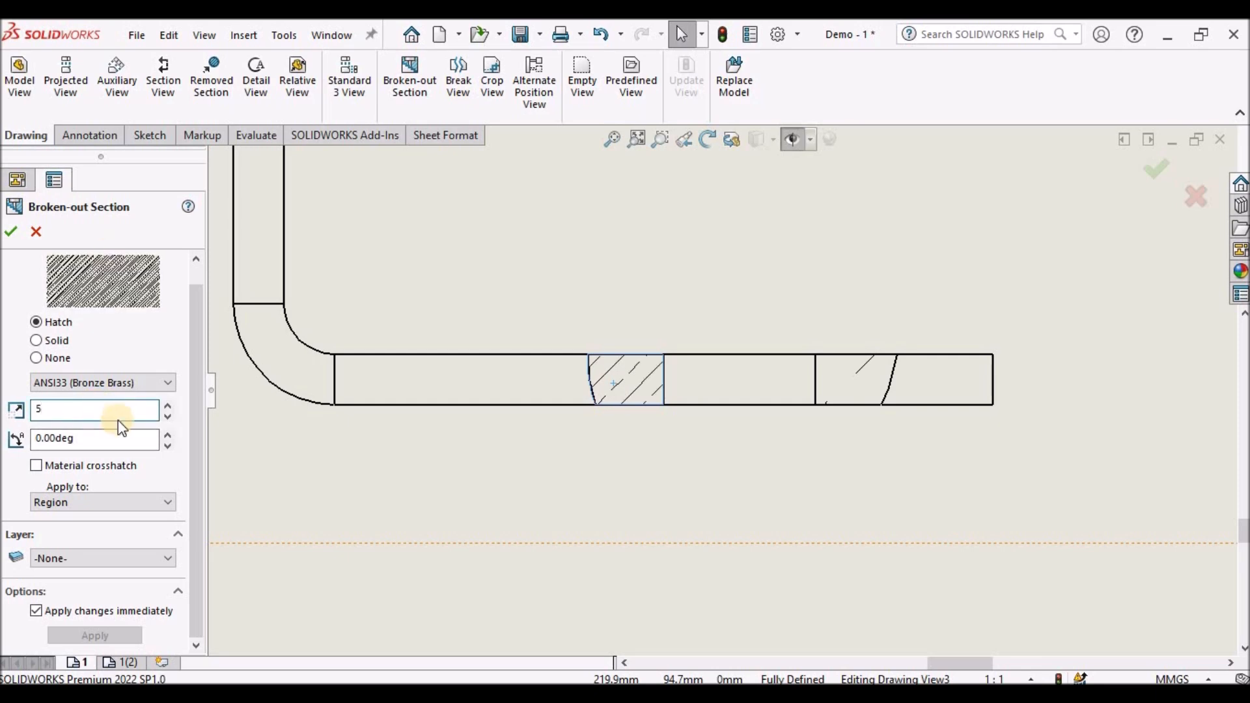
- Add a centerline between the two edges of the hole in the right view's lower flange
click(11, 234)
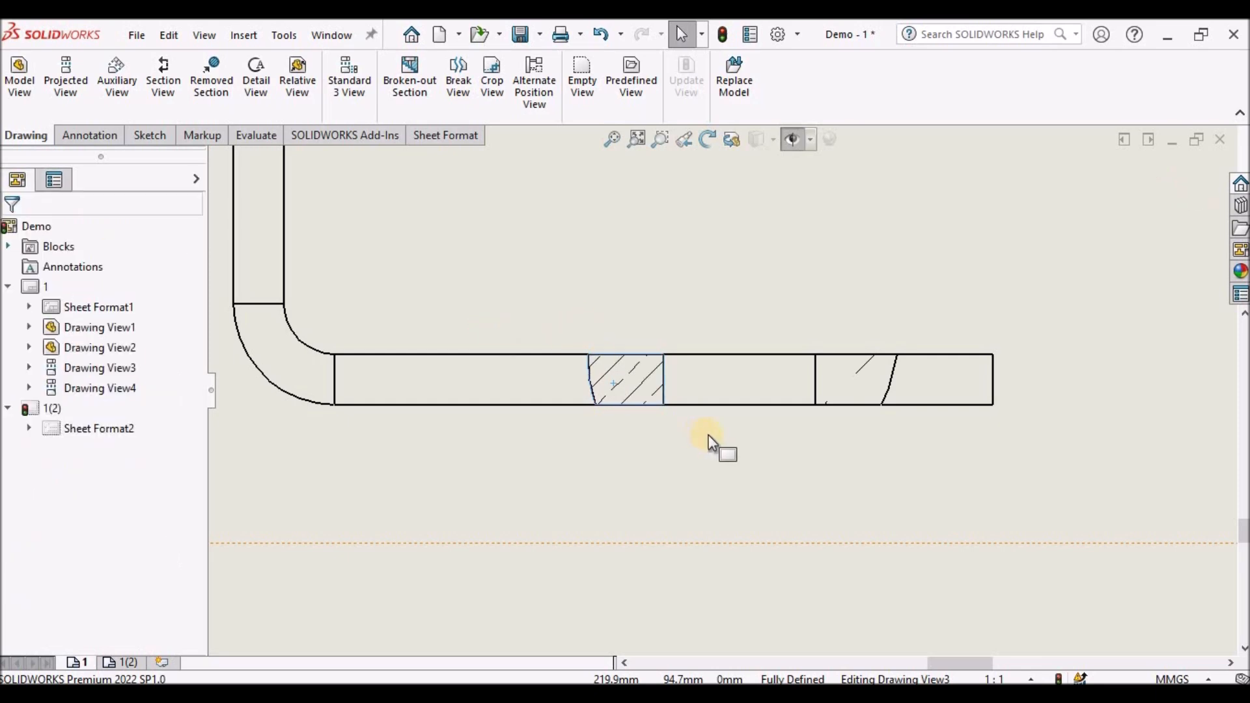
scroll(711, 442, up, 5)
click(730, 508)
scroll(717, 350, down, 5)
scroll(745, 374, up, 3)
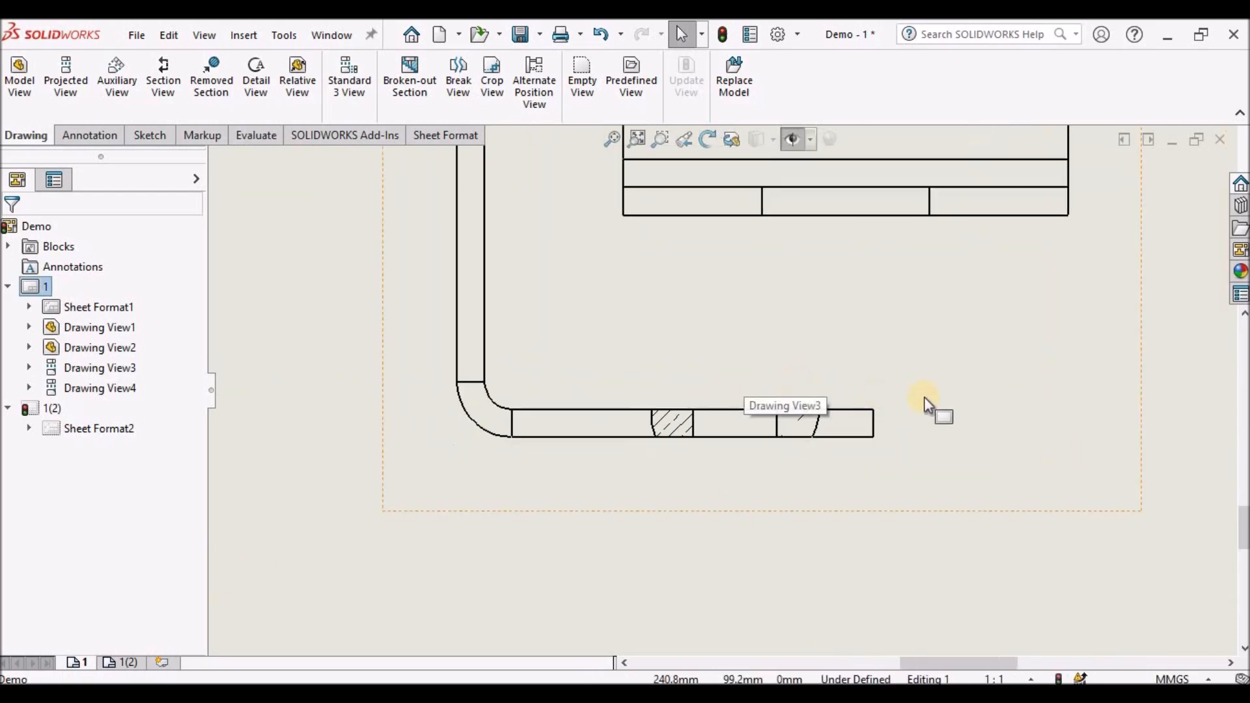
click(105, 136)
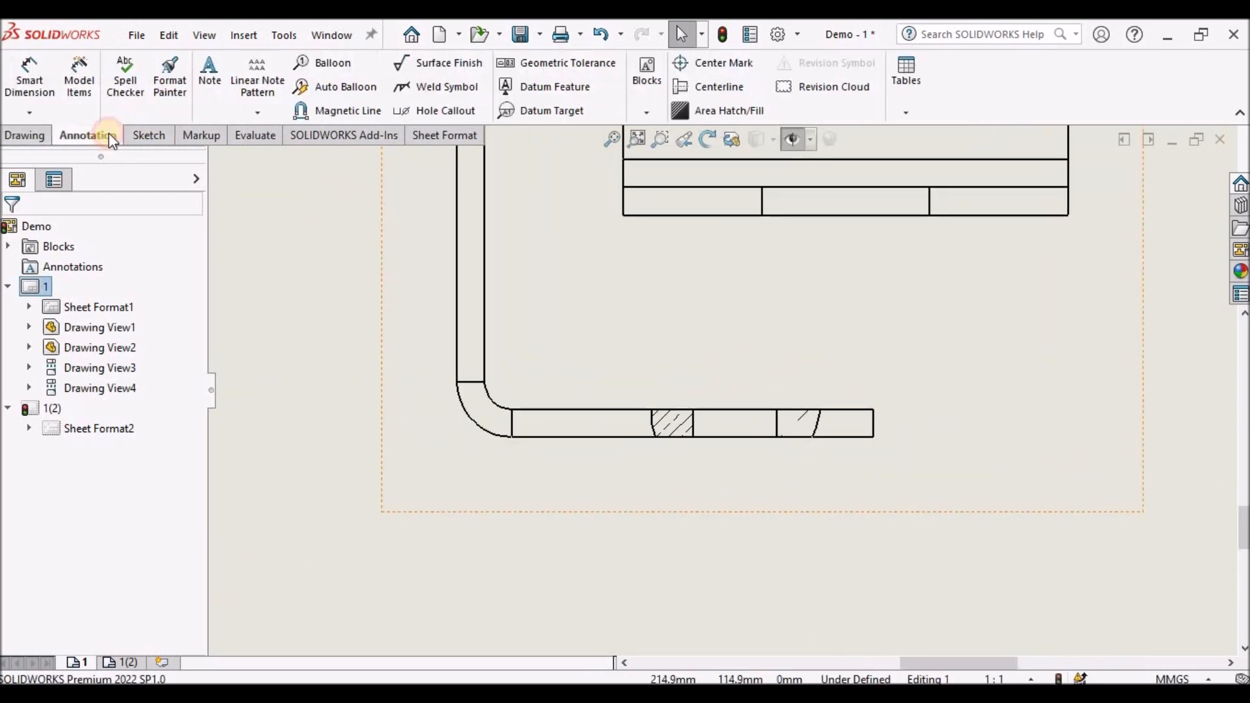
click(727, 87)
scroll(716, 495, down, 3)
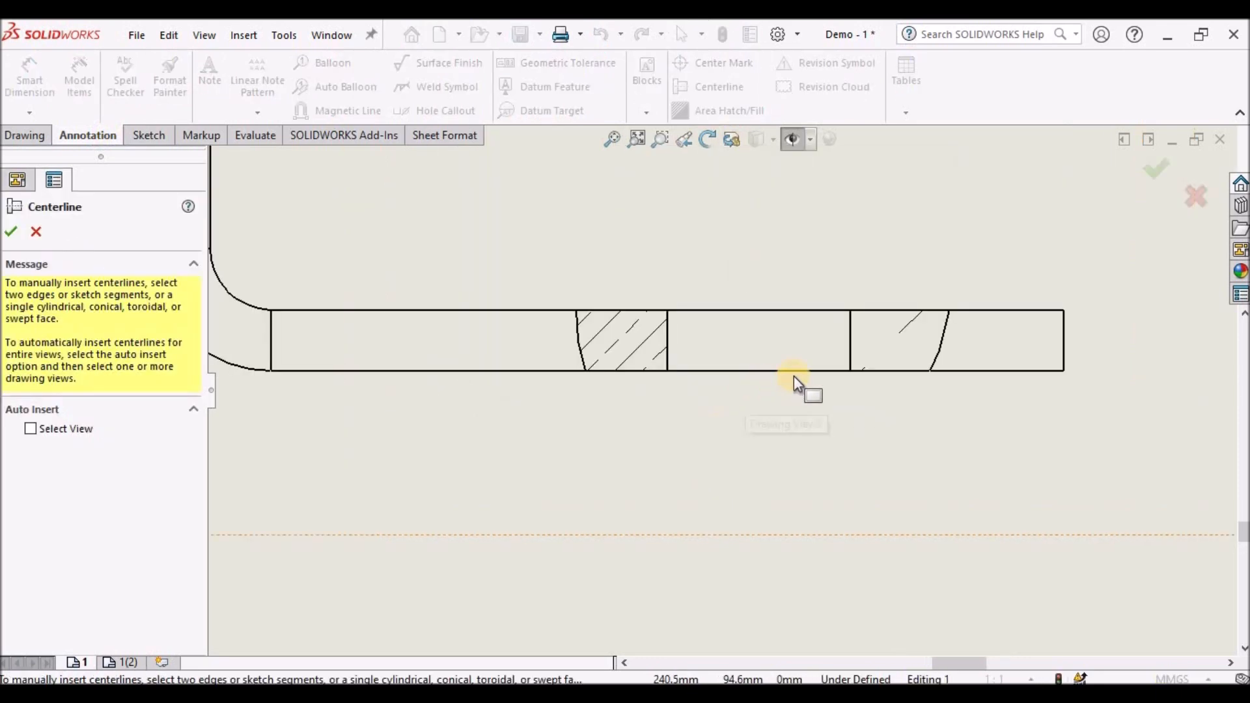
click(852, 334)
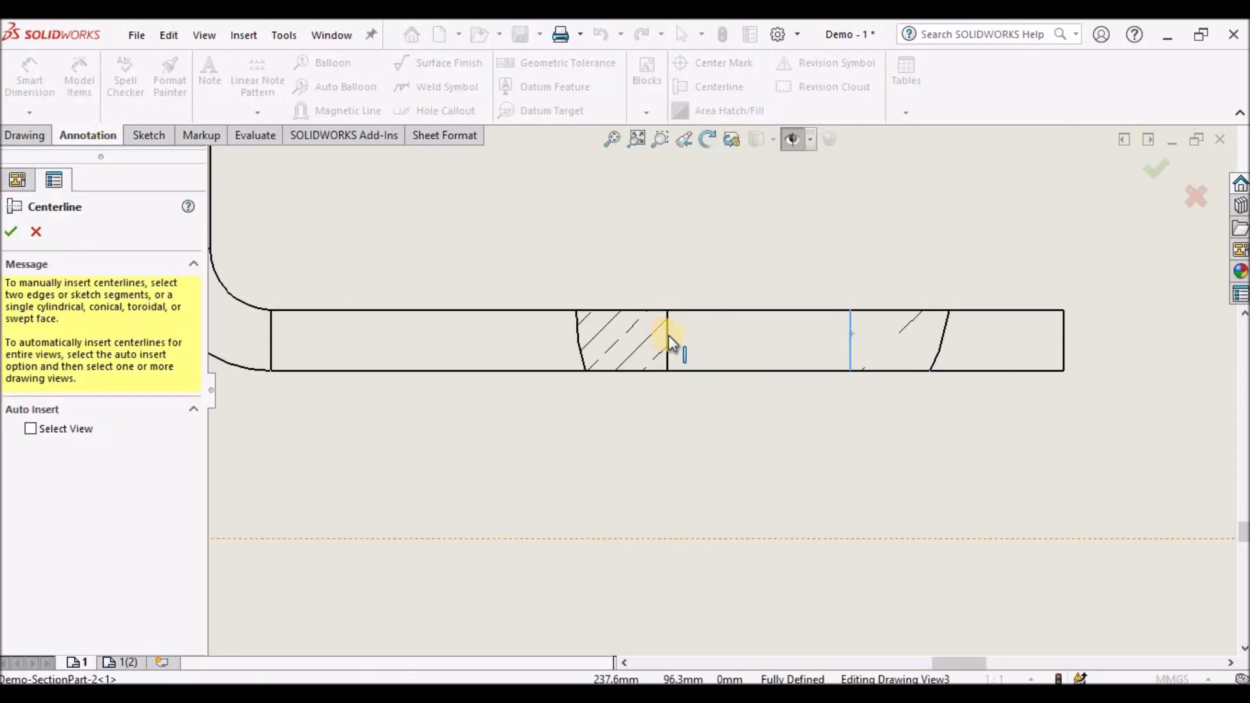
click(669, 334)
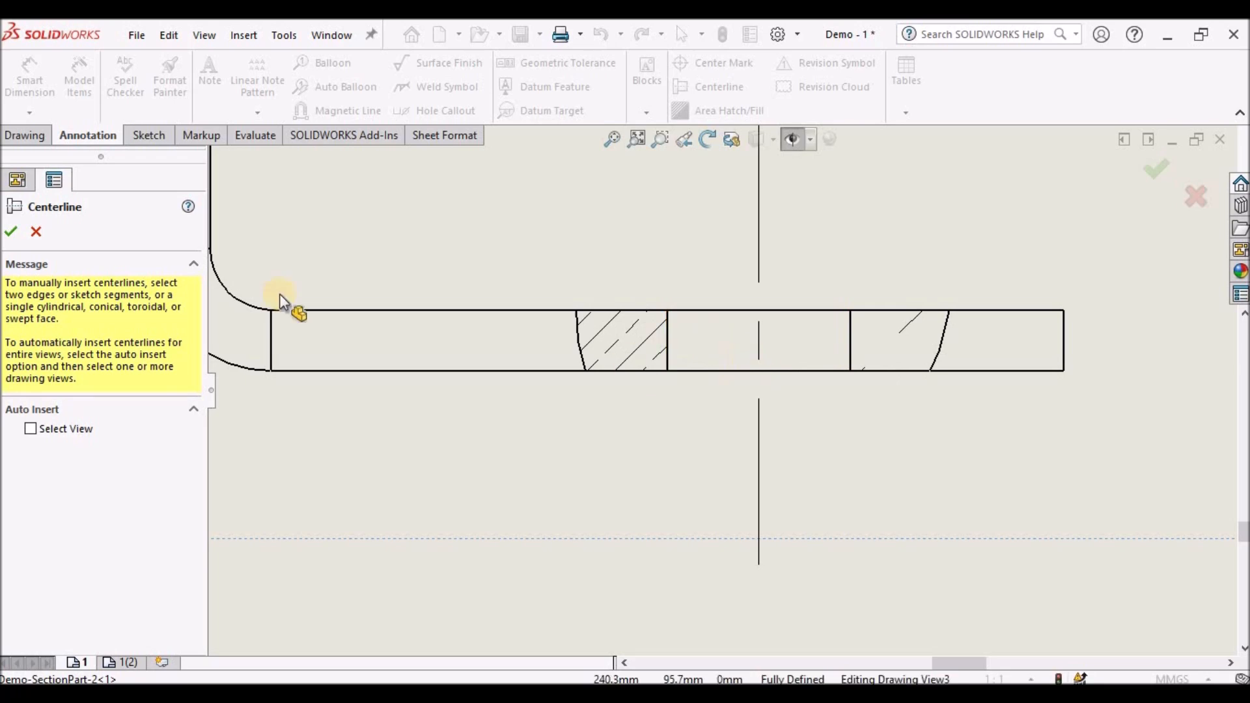
click(537, 342)
- Dimension the diameter of the lower flange hole below the right view
scroll(690, 443, up, 3)
click(666, 467)
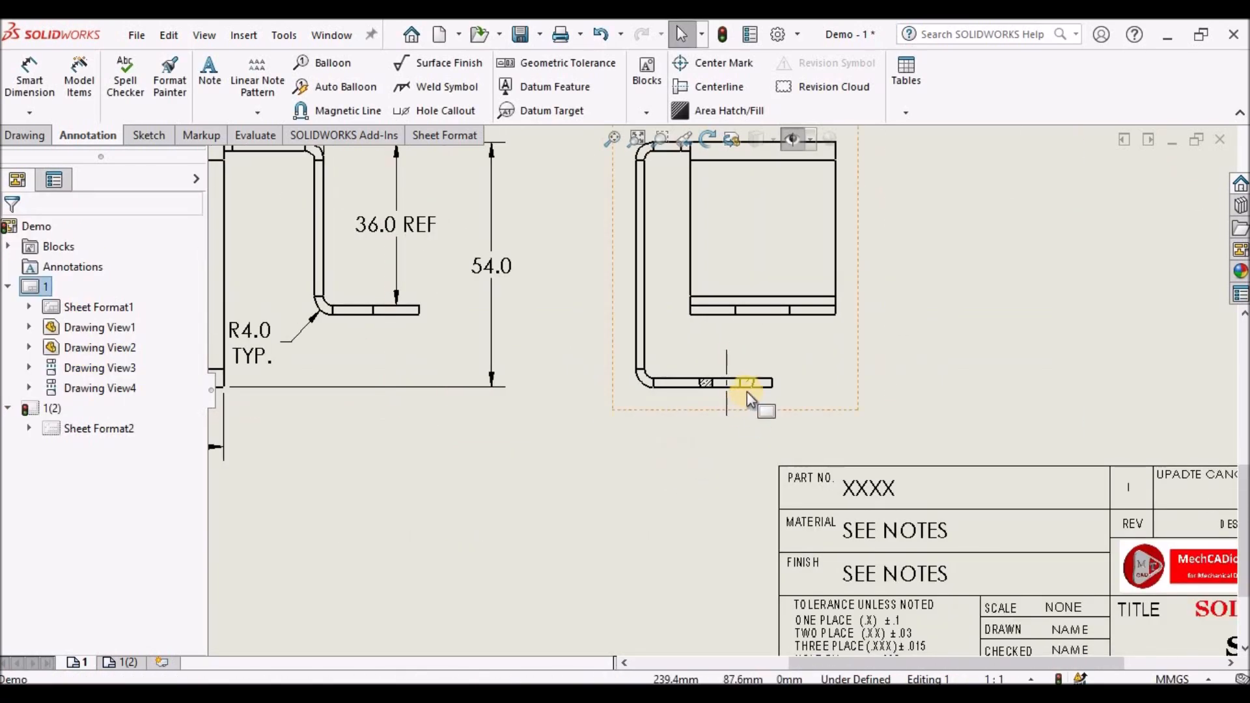
scroll(747, 391, down, 2)
scroll(642, 382, down, 2)
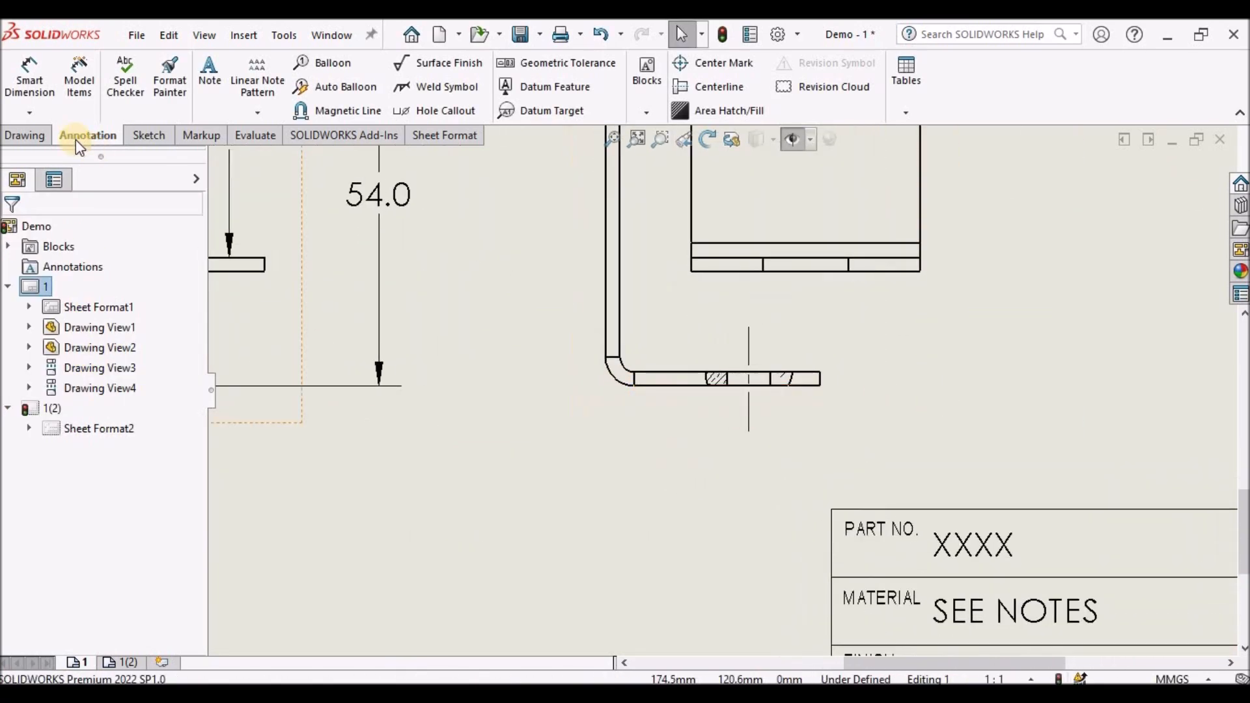
click(30, 70)
scroll(748, 404, down, 3)
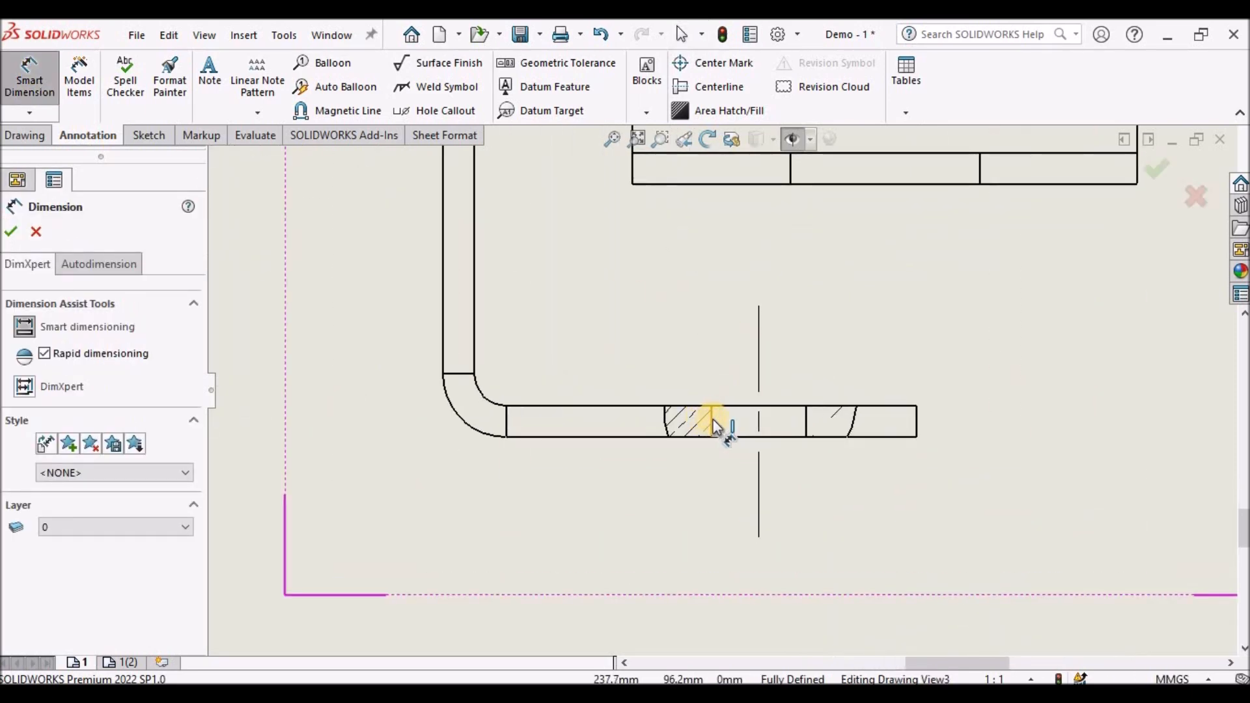
click(745, 423)
click(805, 423)
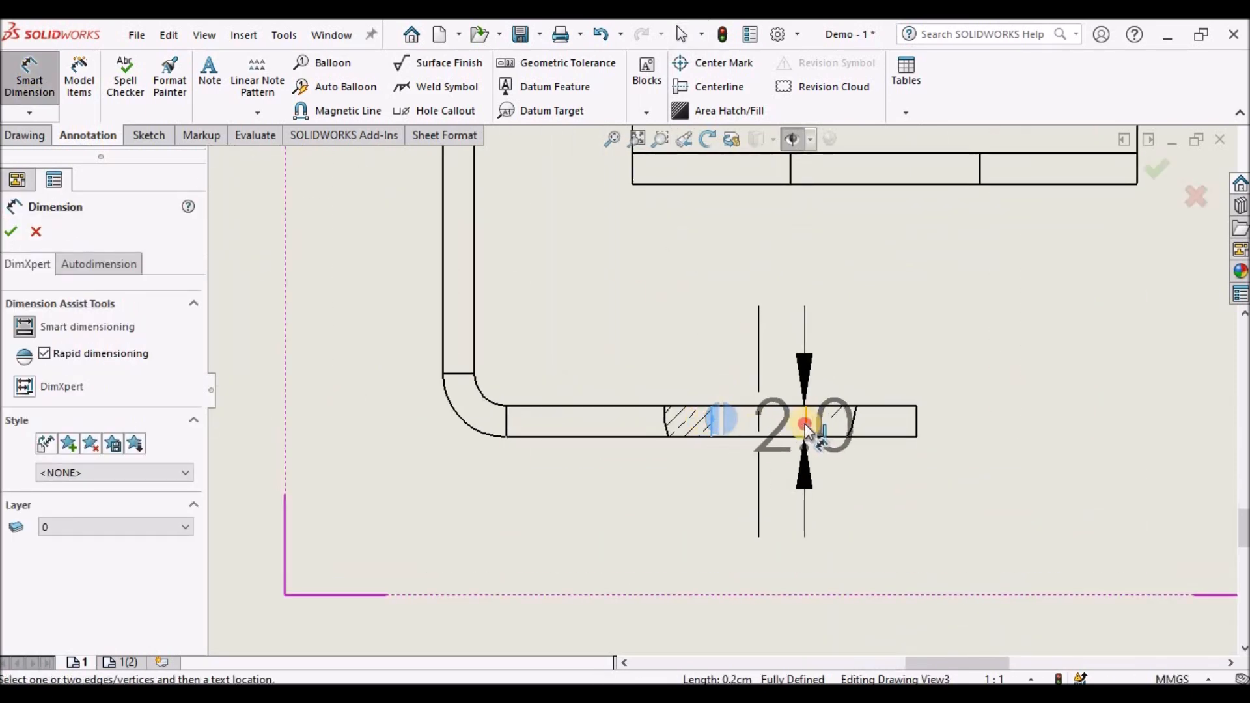
scroll(823, 550, up, 3)
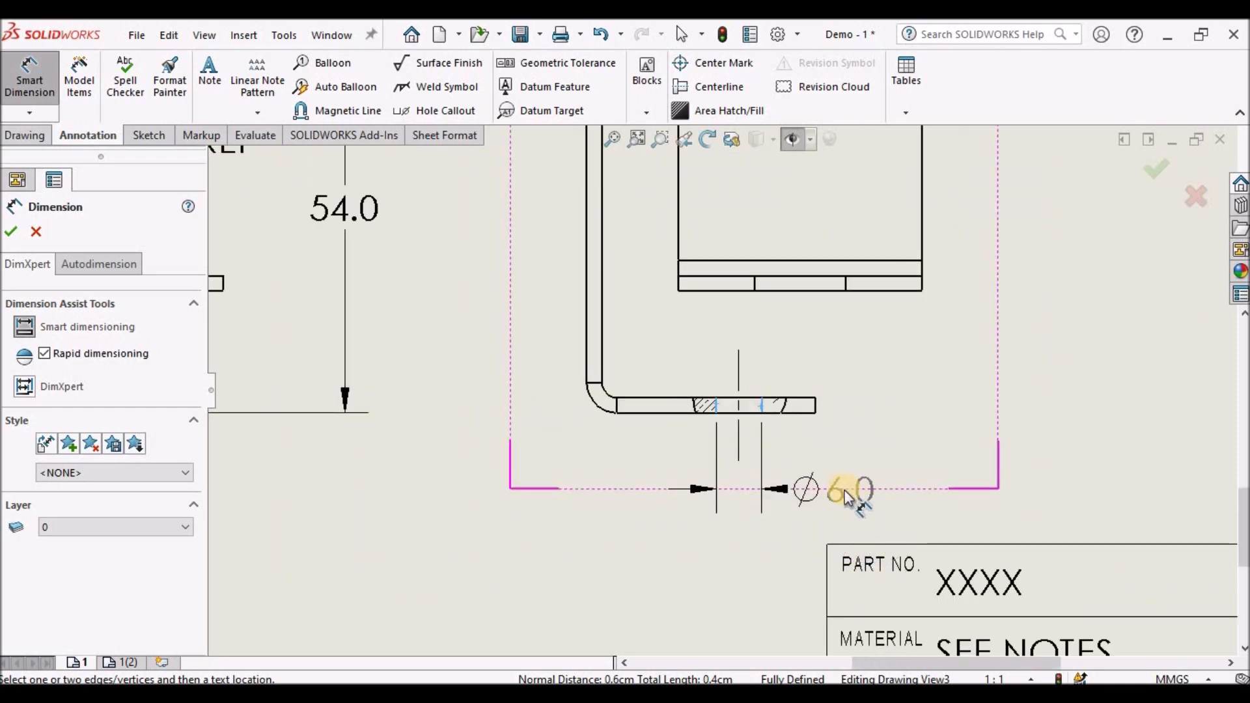
click(861, 497)
click(669, 412)
- Dimension the right view's overall height, placing it to the right of the view
scroll(729, 439, up, 5)
scroll(717, 327, down, 2)
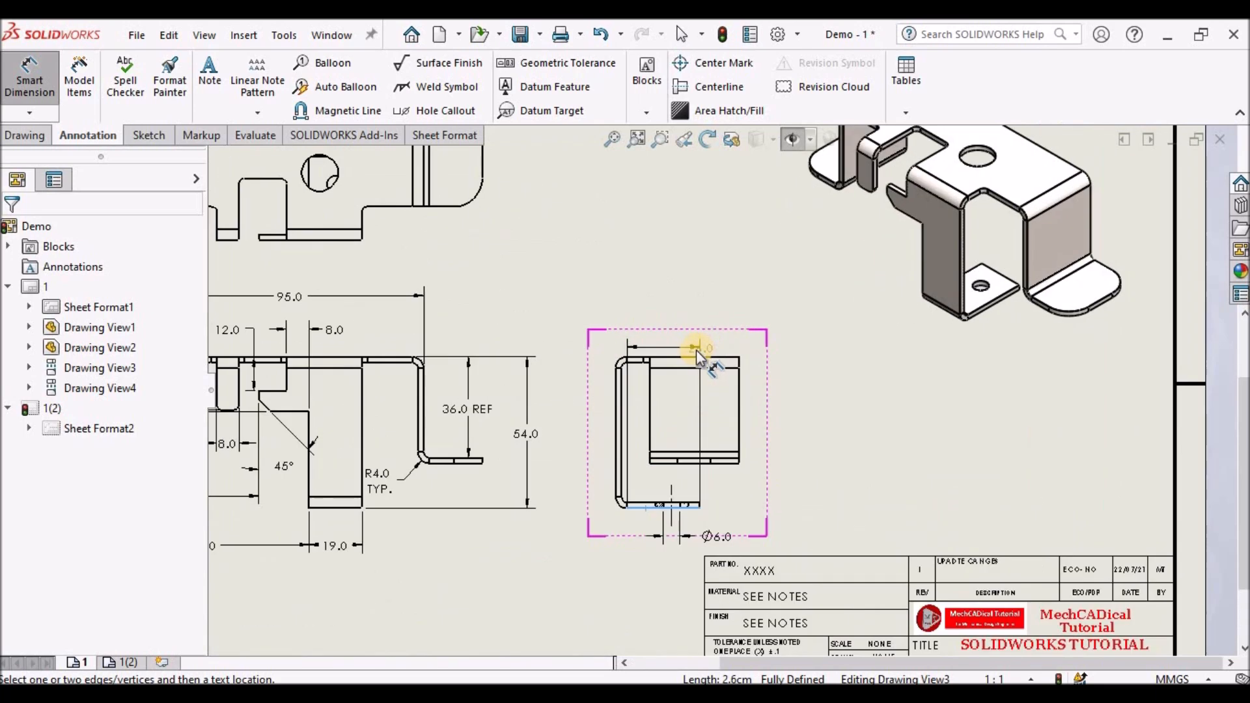
click(697, 355)
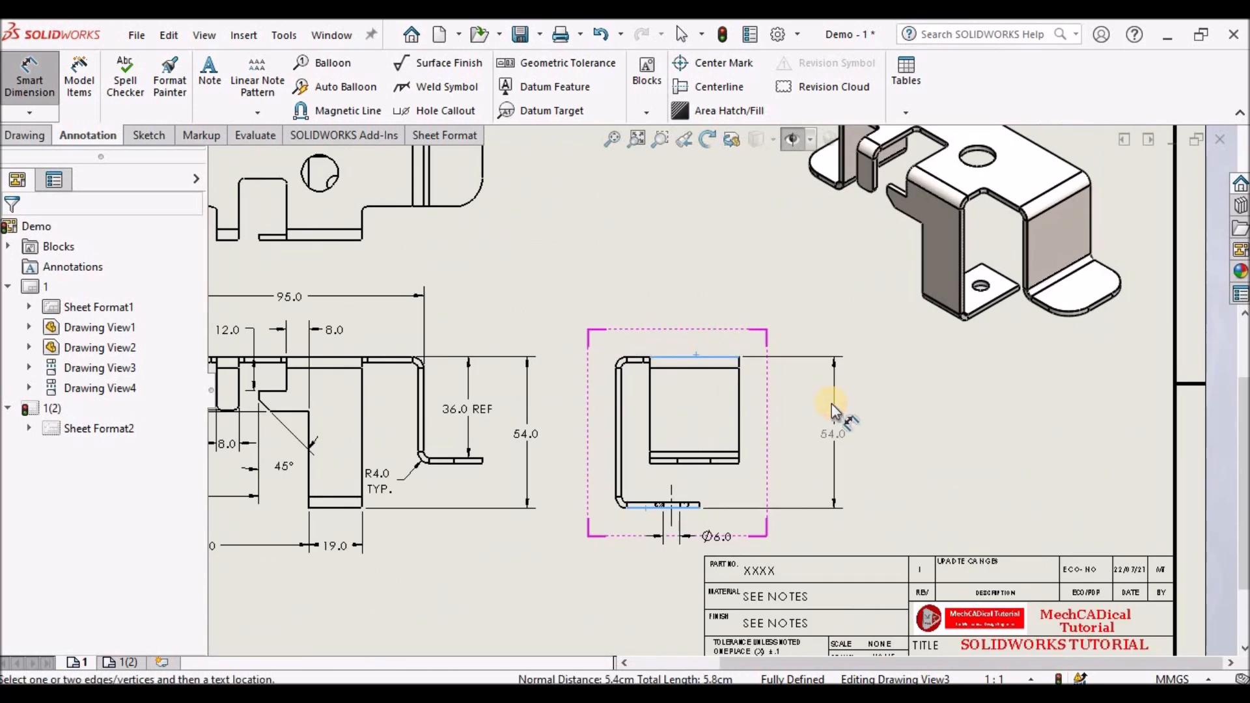
click(826, 419)
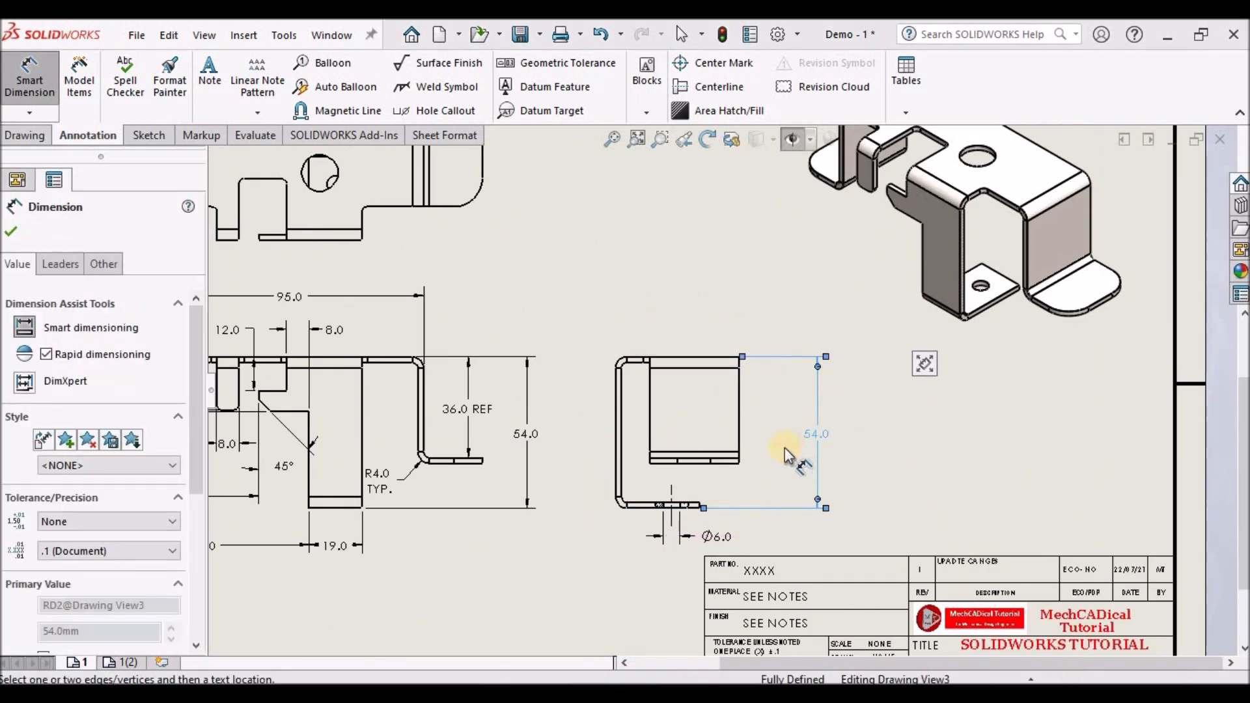
click(904, 445)
- Add a centerline between the two edges of the hole in the right view's upper flange
scroll(677, 449, down, 2)
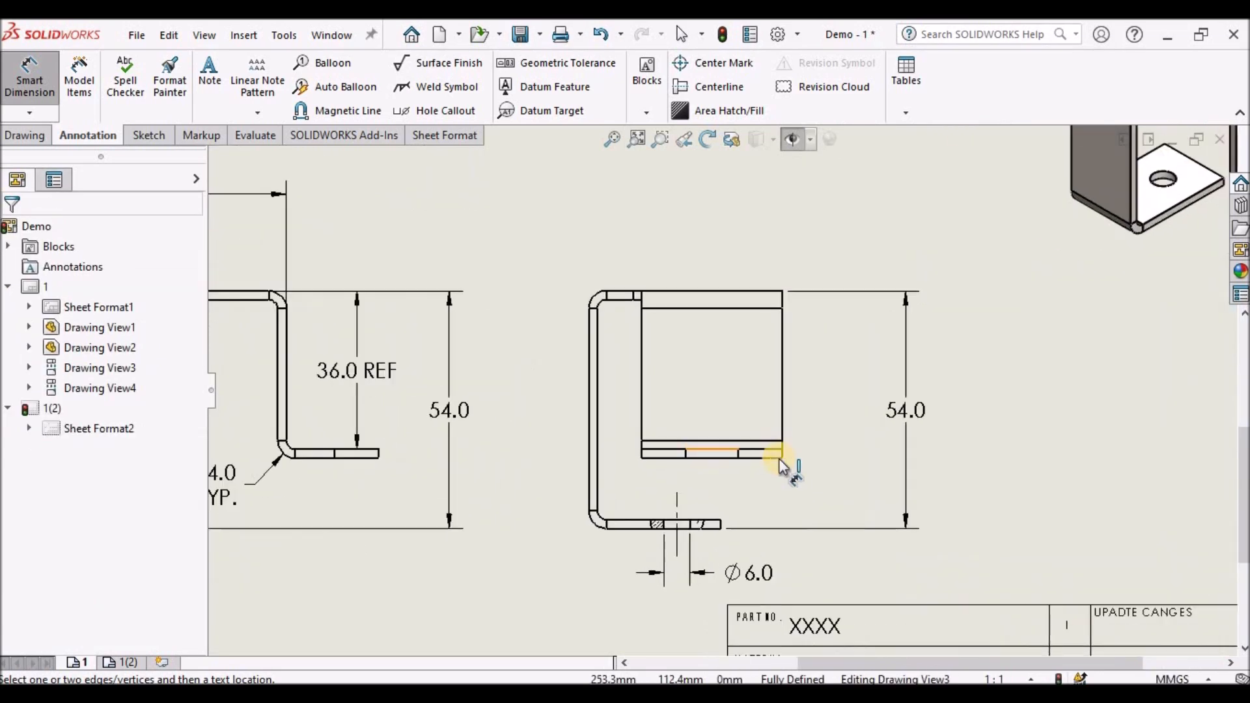
scroll(779, 459, down, 2)
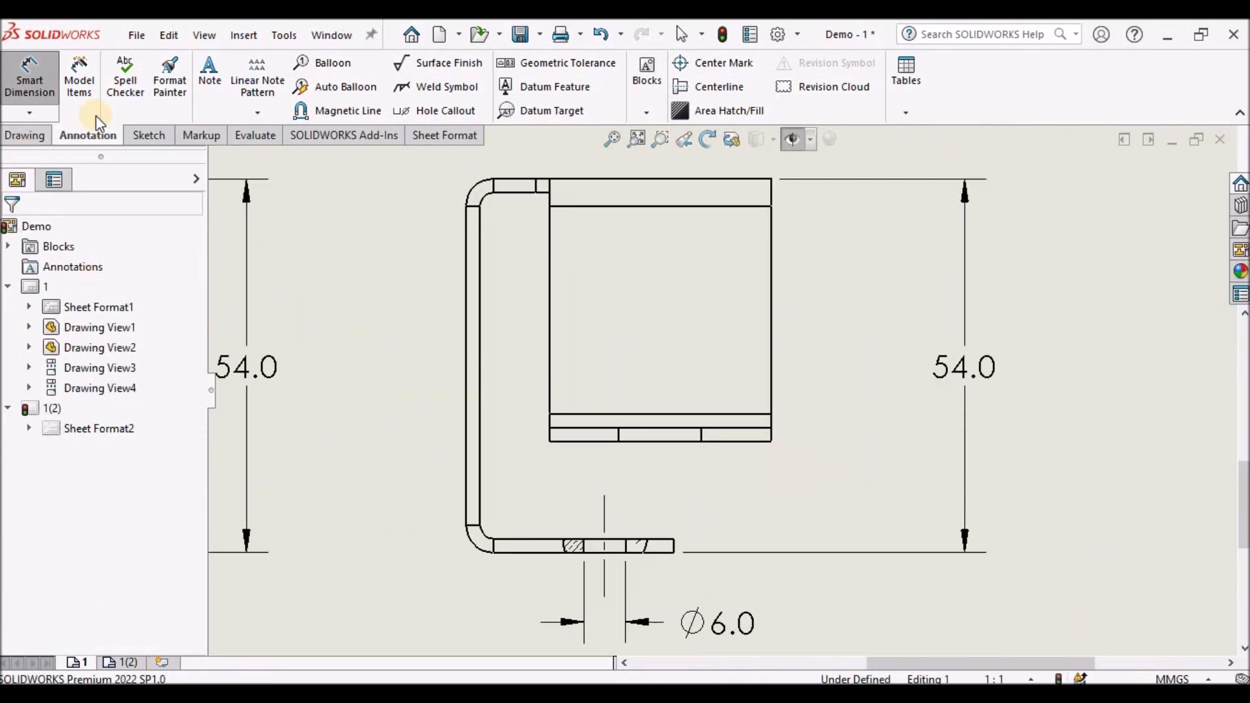
click(710, 86)
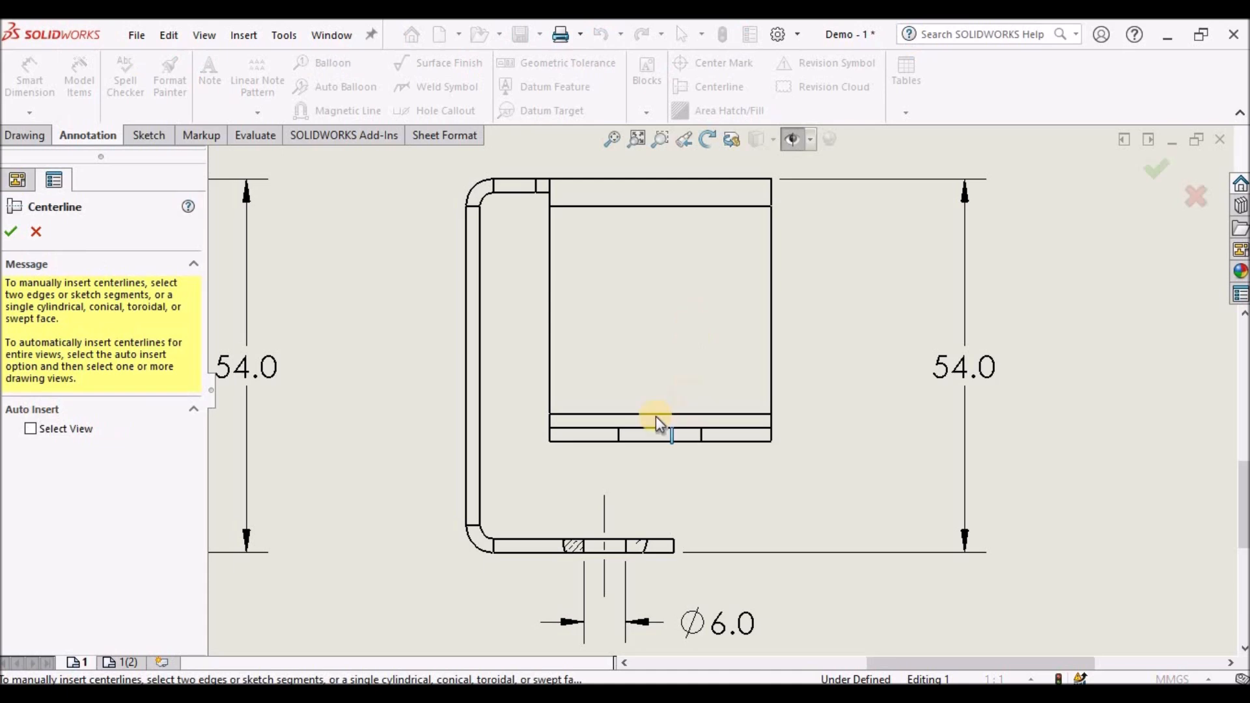
scroll(653, 420, down, 5)
scroll(653, 429, down, 3)
scroll(548, 460, down, 2)
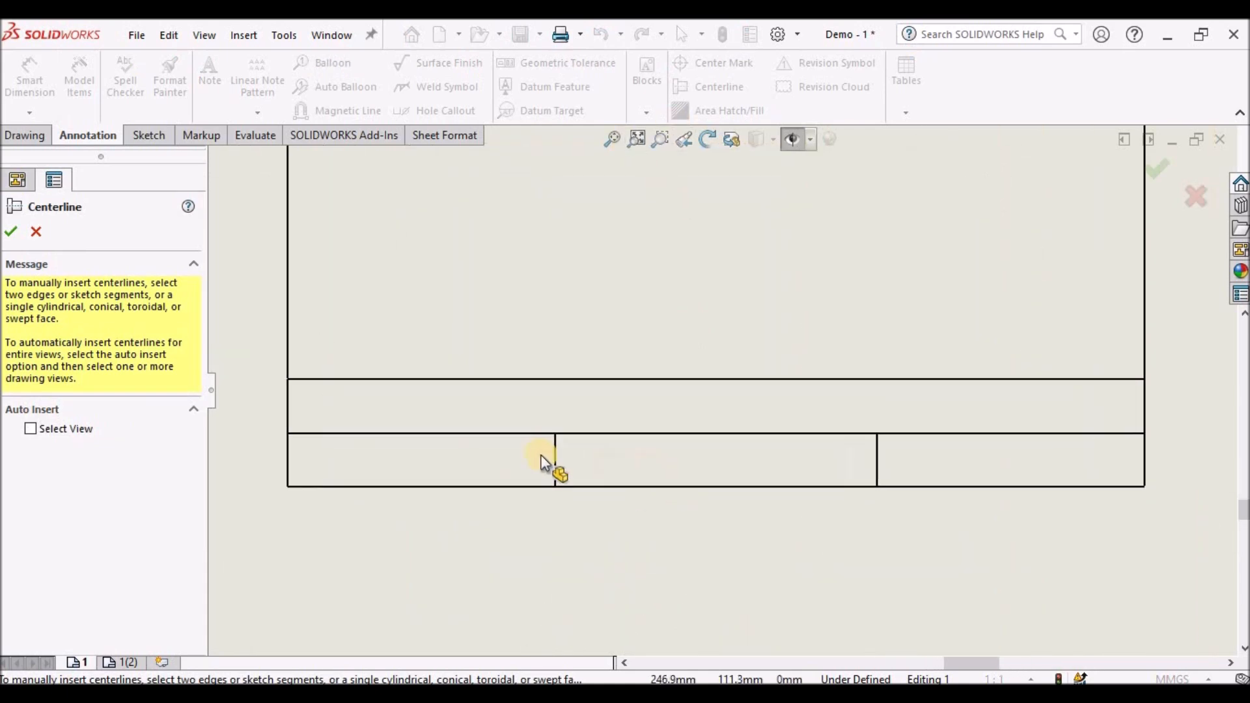
click(545, 455)
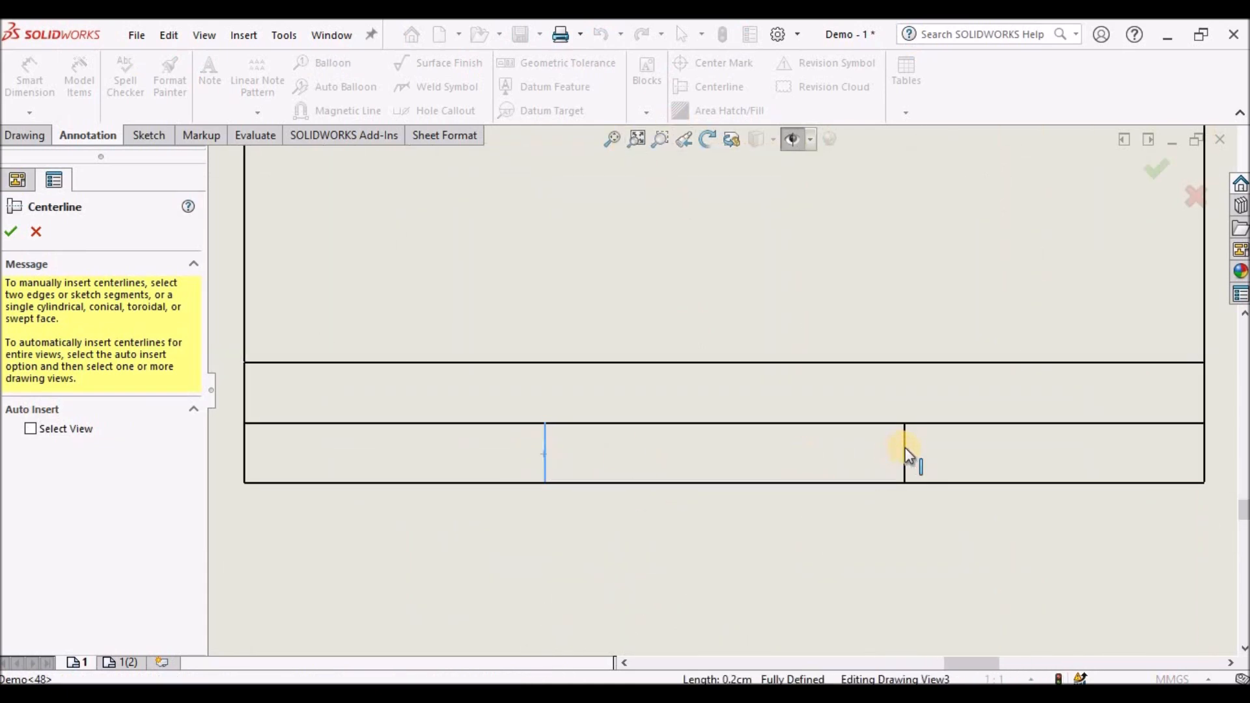
click(904, 450)
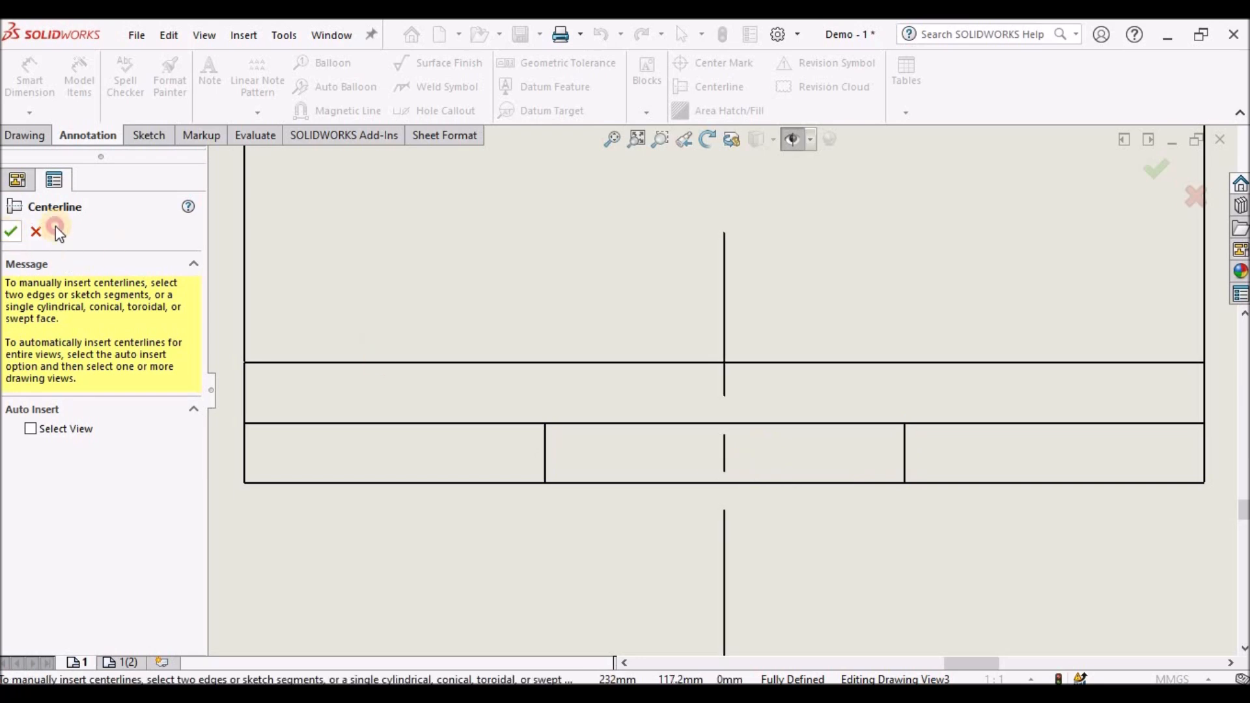
click(11, 232)
- Dimension the distance from the upper hole's centerline to the end of the inner flange
scroll(938, 436, up, 9)
scroll(579, 316, up, 3)
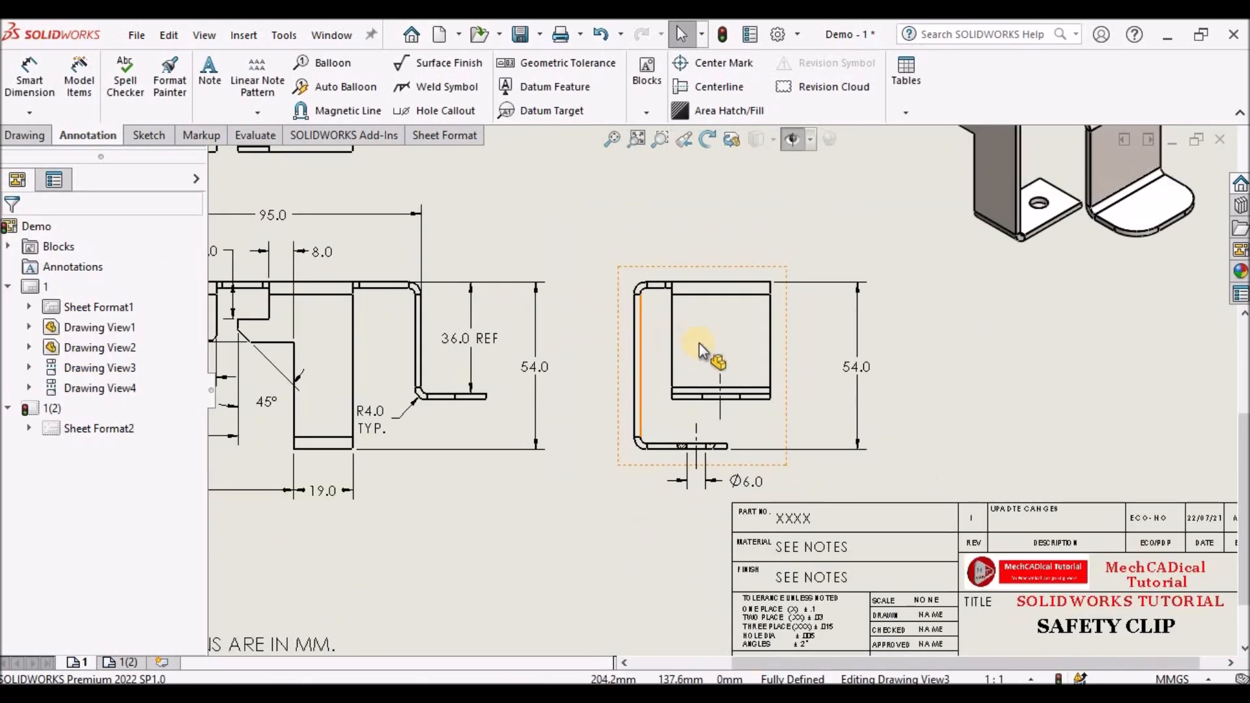
click(29, 75)
scroll(870, 429, up, 6)
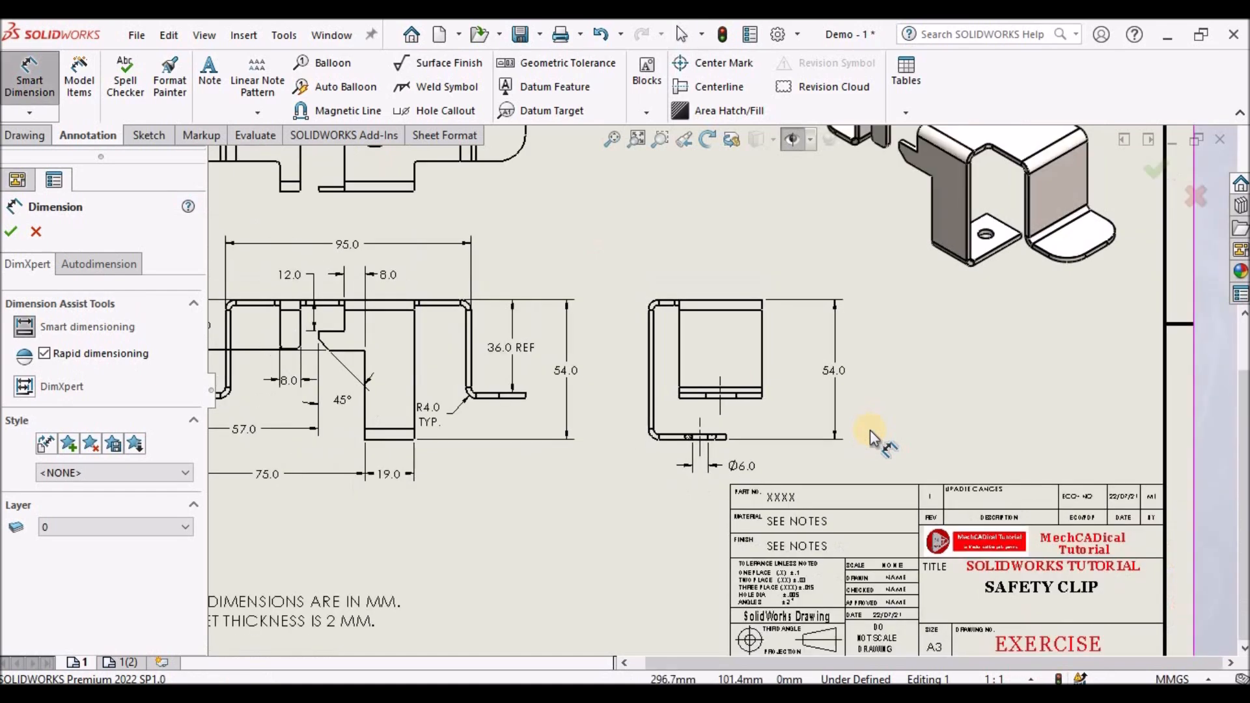
scroll(833, 372, down, 5)
scroll(821, 372, down, 1)
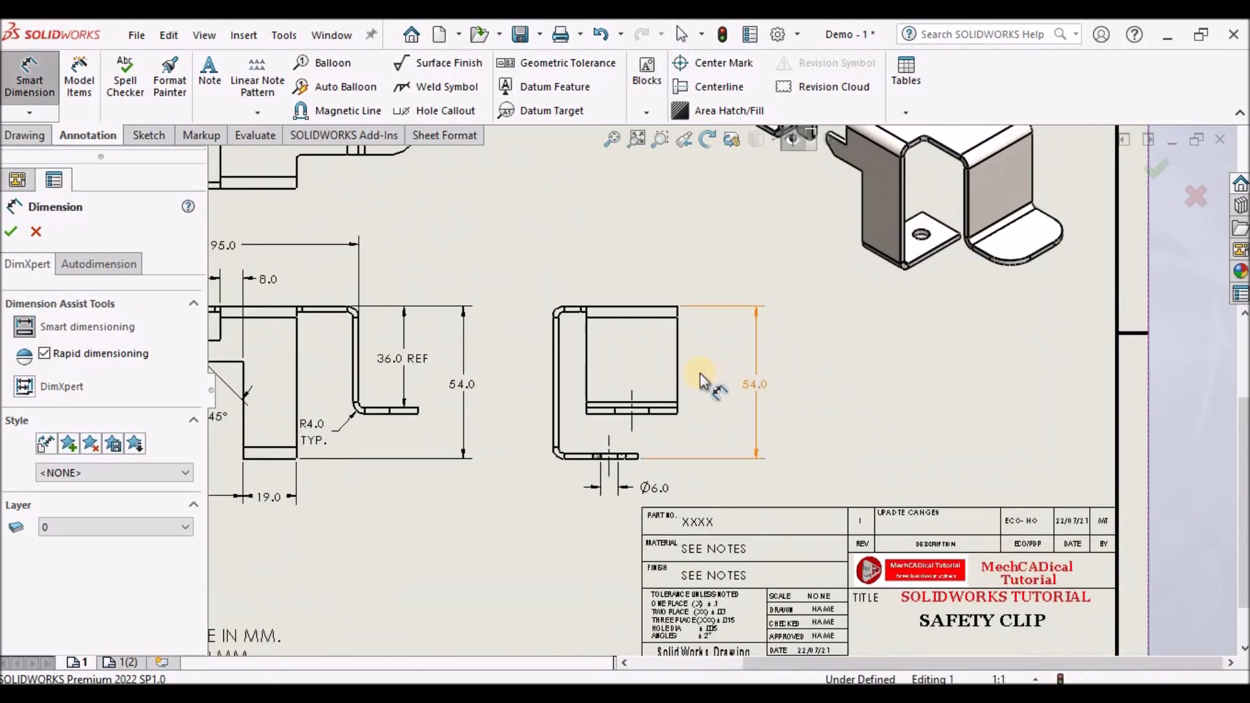
click(678, 360)
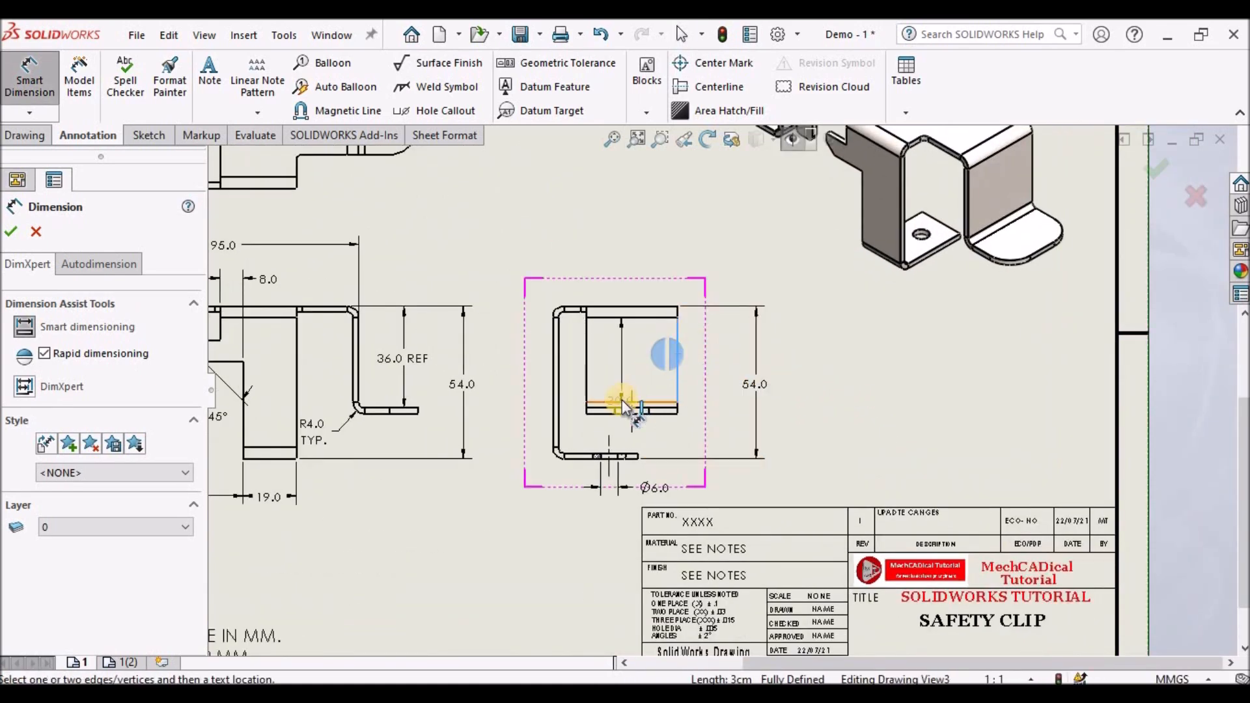
click(630, 415)
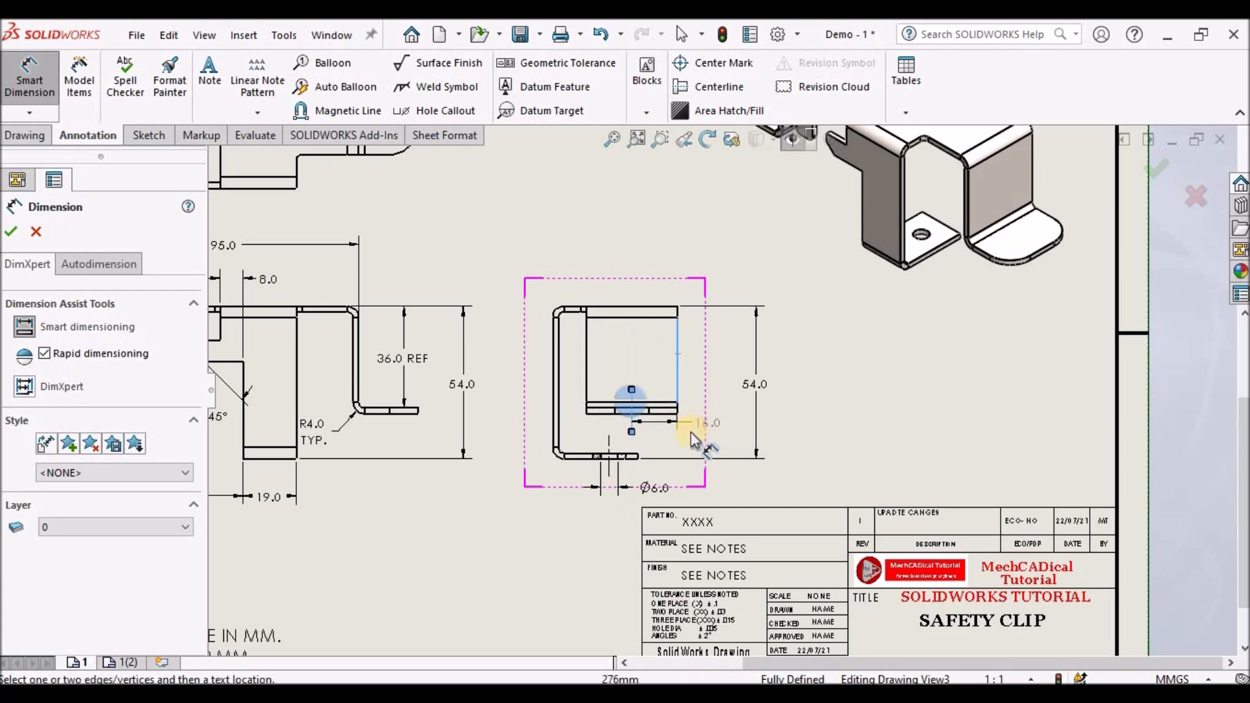
scroll(673, 430, down, 2)
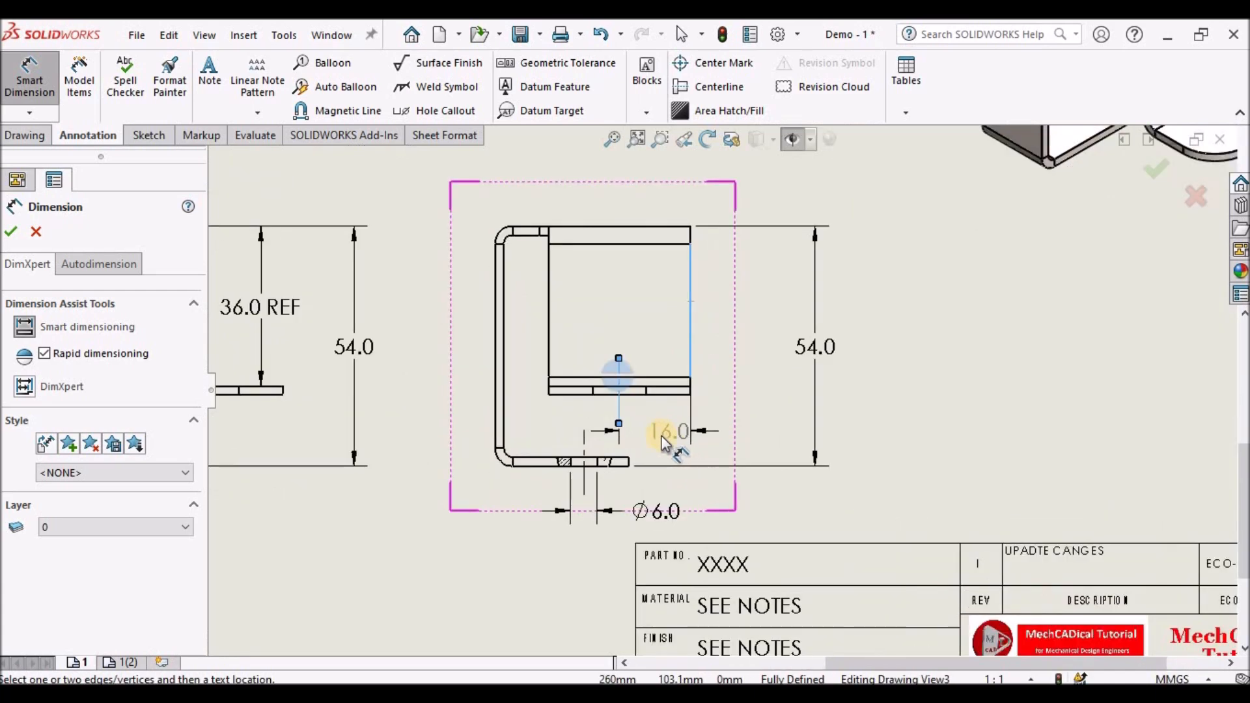
scroll(661, 435, down, 1)
click(659, 424)
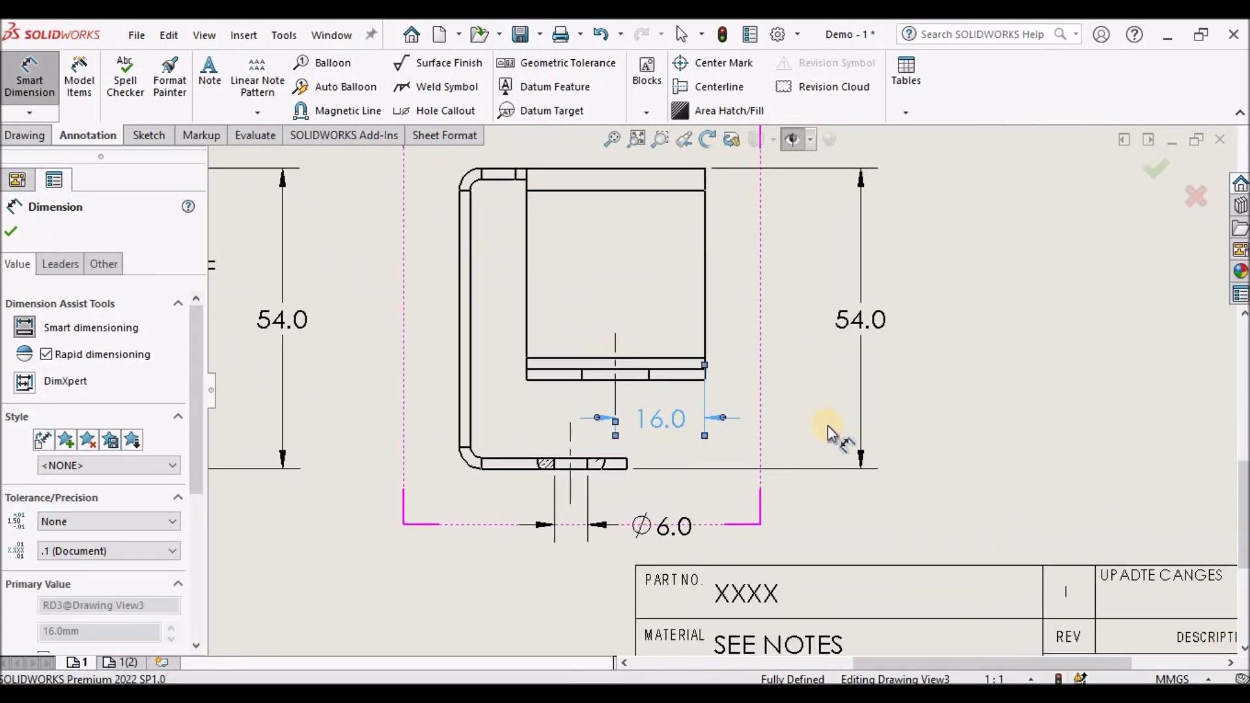
click(967, 405)
- Dimension the overall width from the outer web edge to the inner flange's end, above the view
scroll(720, 390, up, 3)
scroll(709, 315, down, 2)
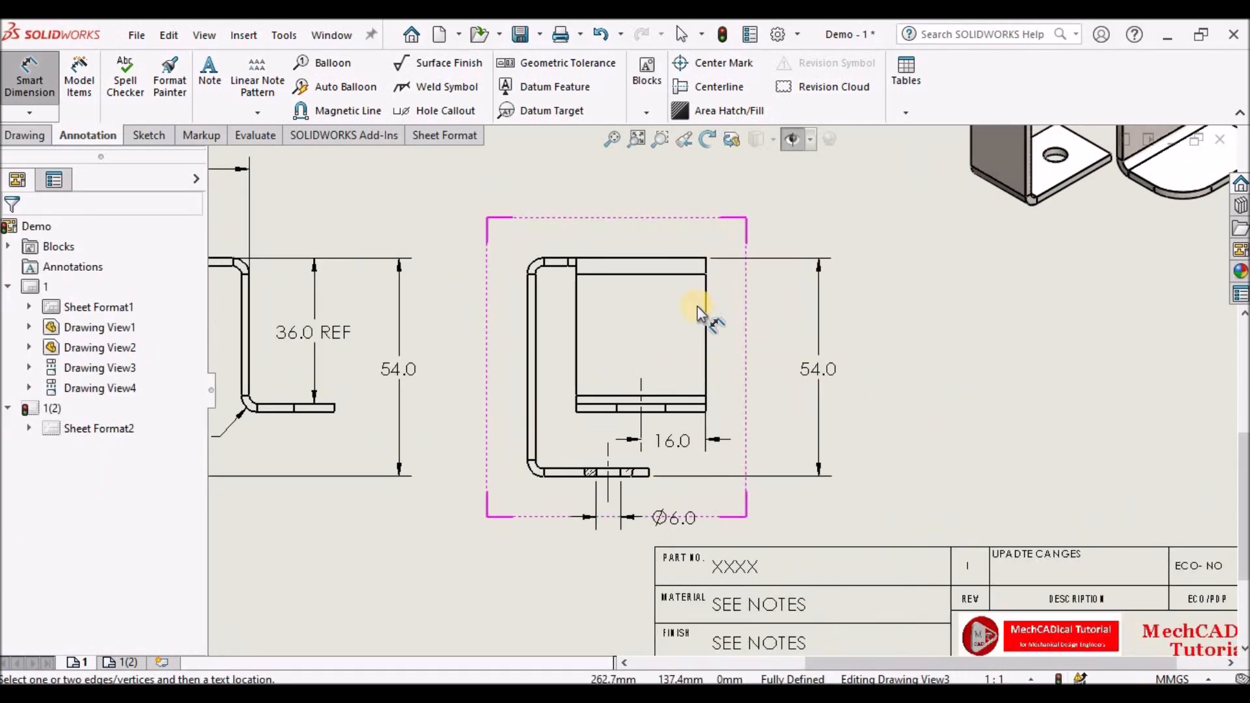
click(38, 78)
click(39, 79)
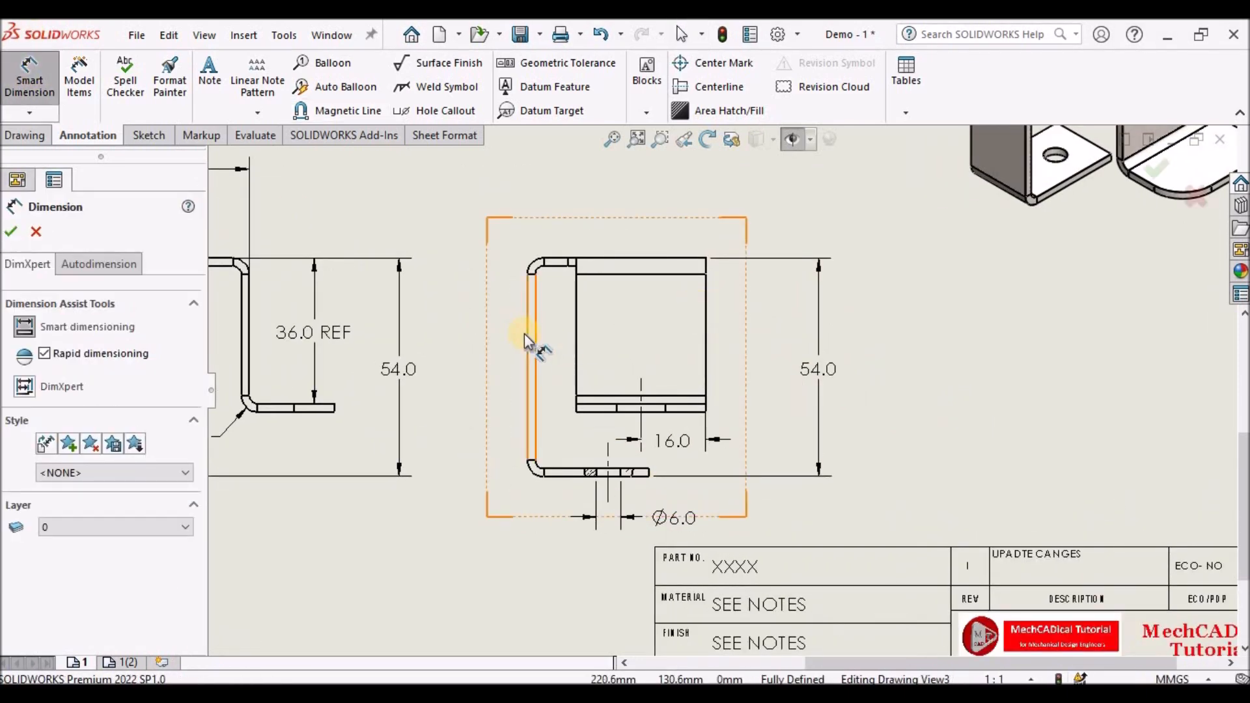
click(527, 334)
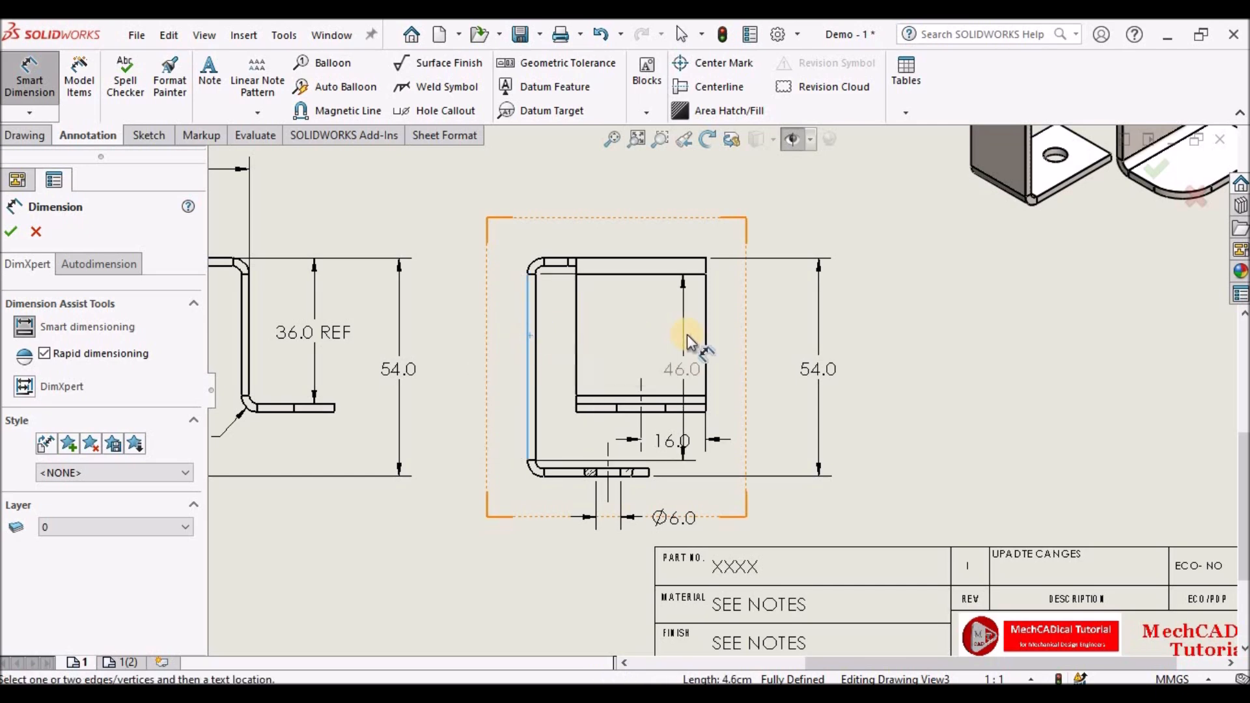
click(705, 339)
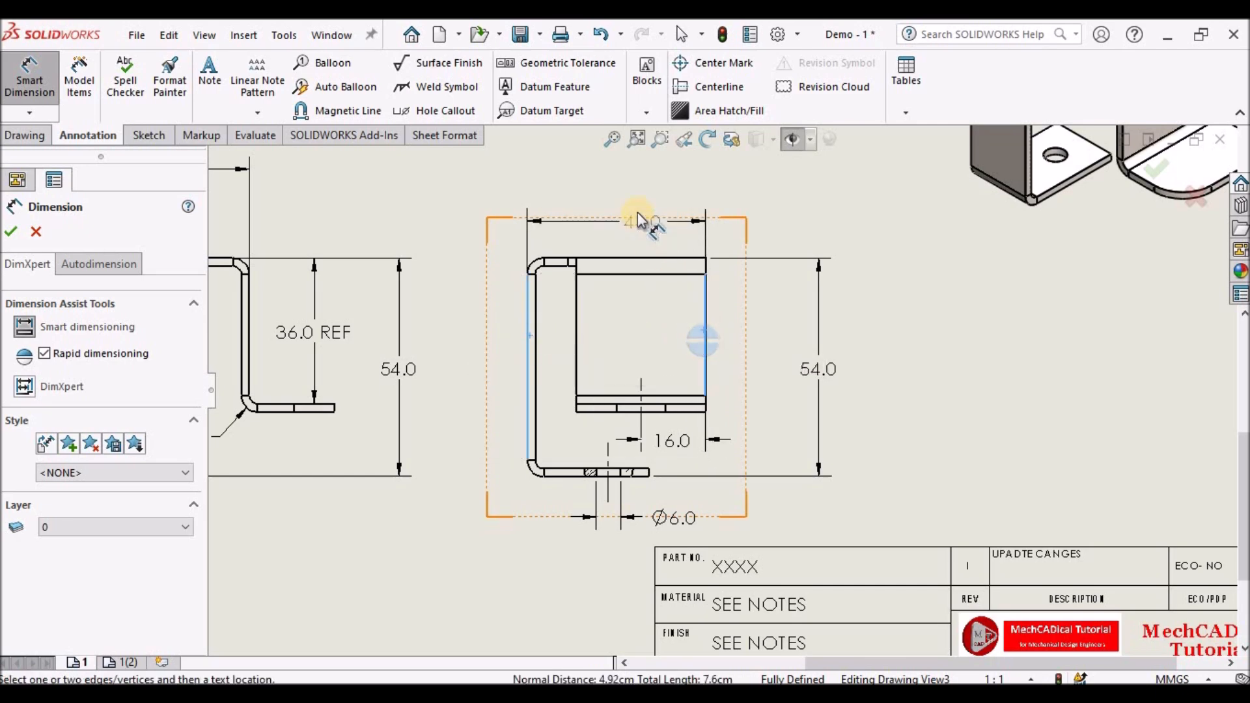
click(636, 184)
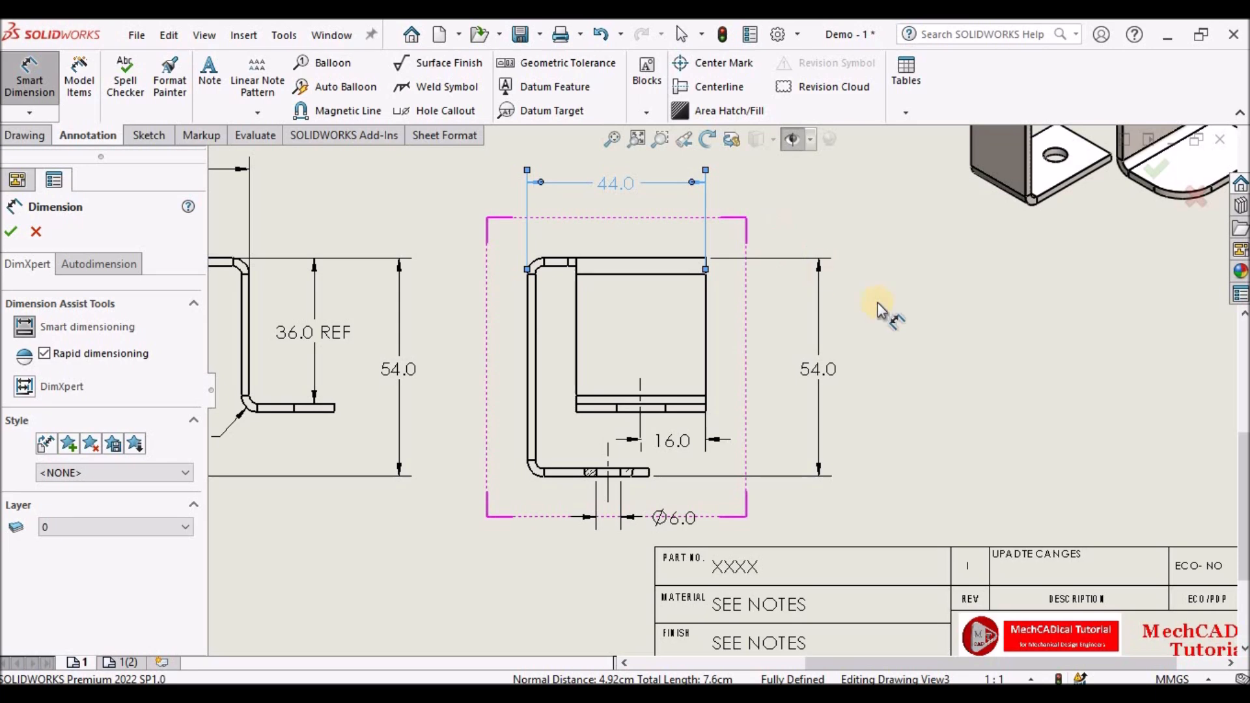
- Dimension the width from the inner web edge to the inner flange's end, above the view
click(575, 322)
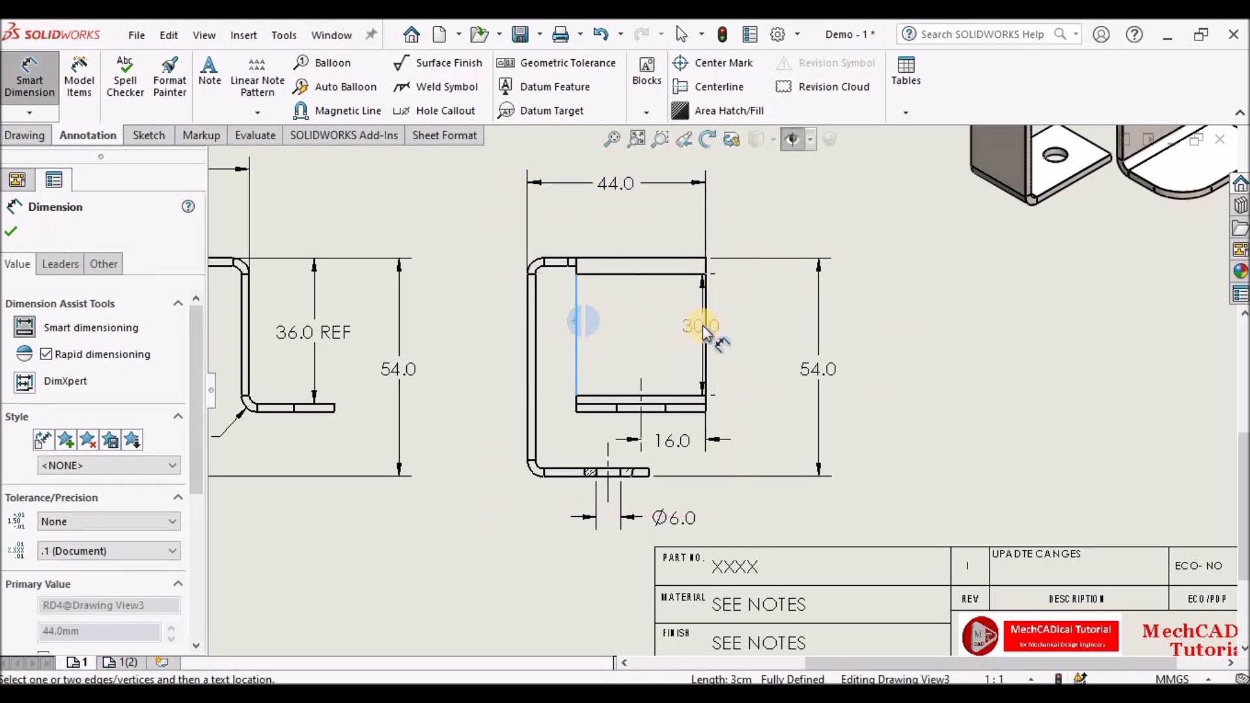
click(703, 328)
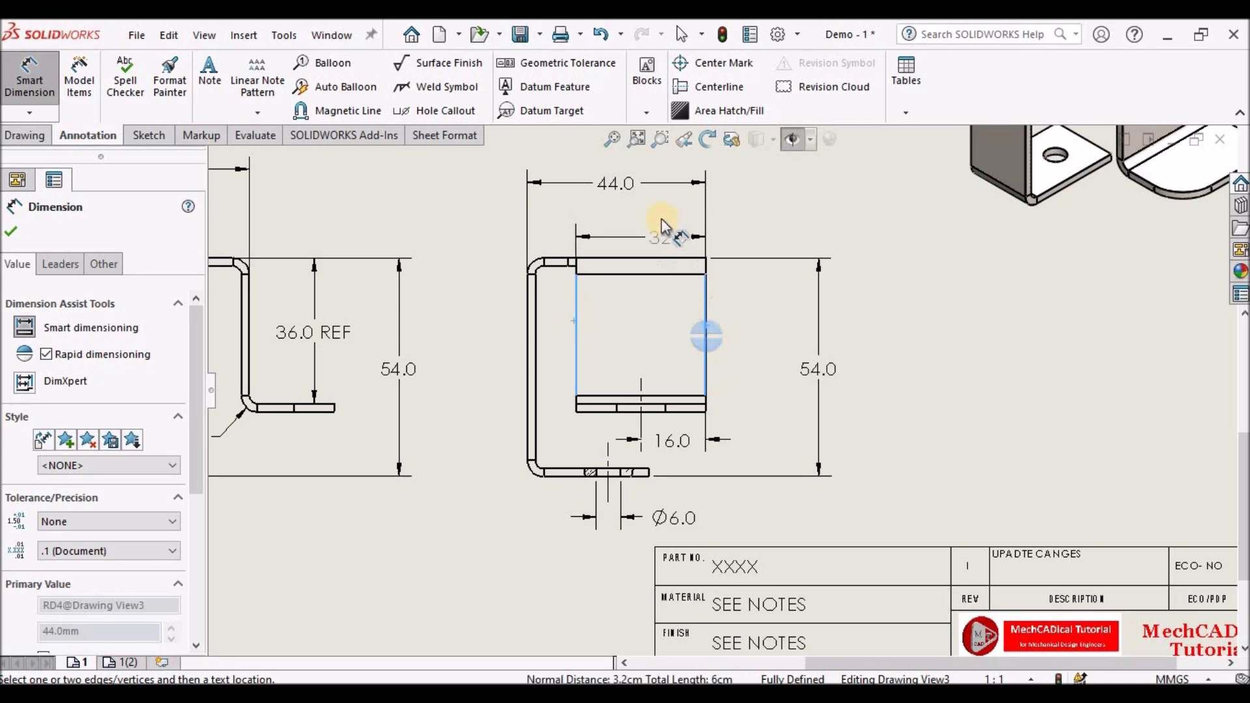
click(644, 224)
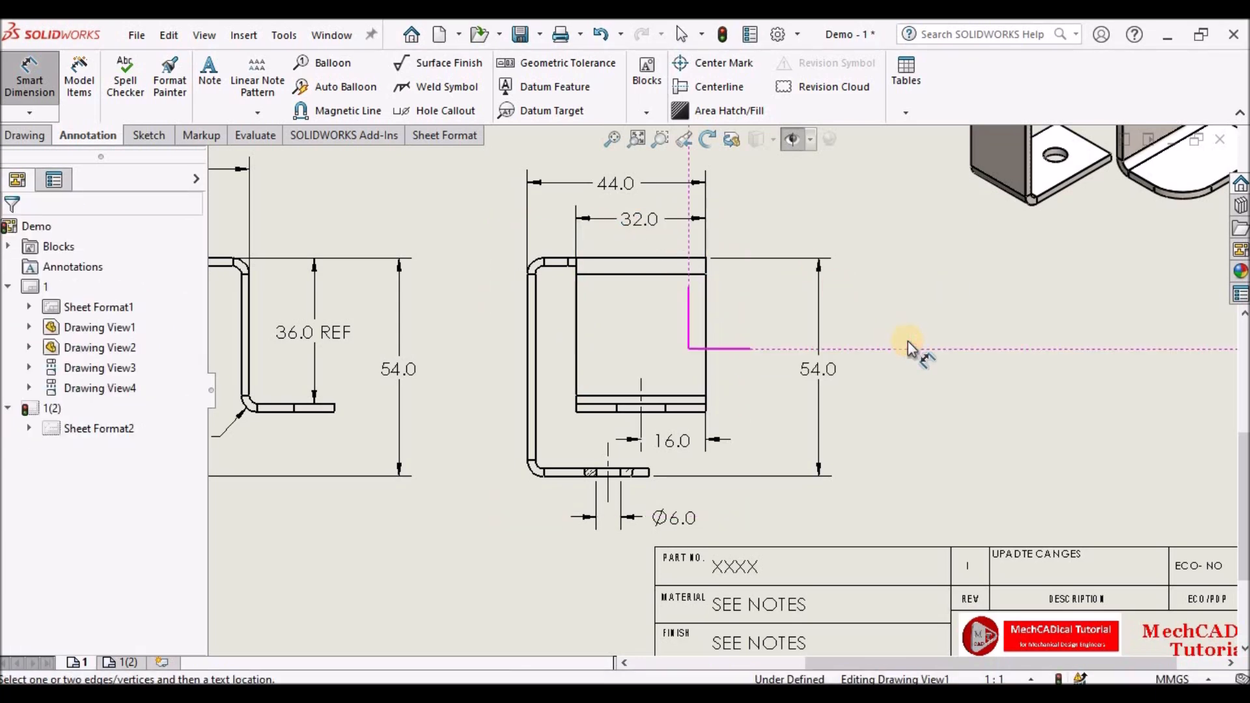
- Dimension the flat pattern from its left end to the first notch edge in the top view
scroll(905, 341, up, 5)
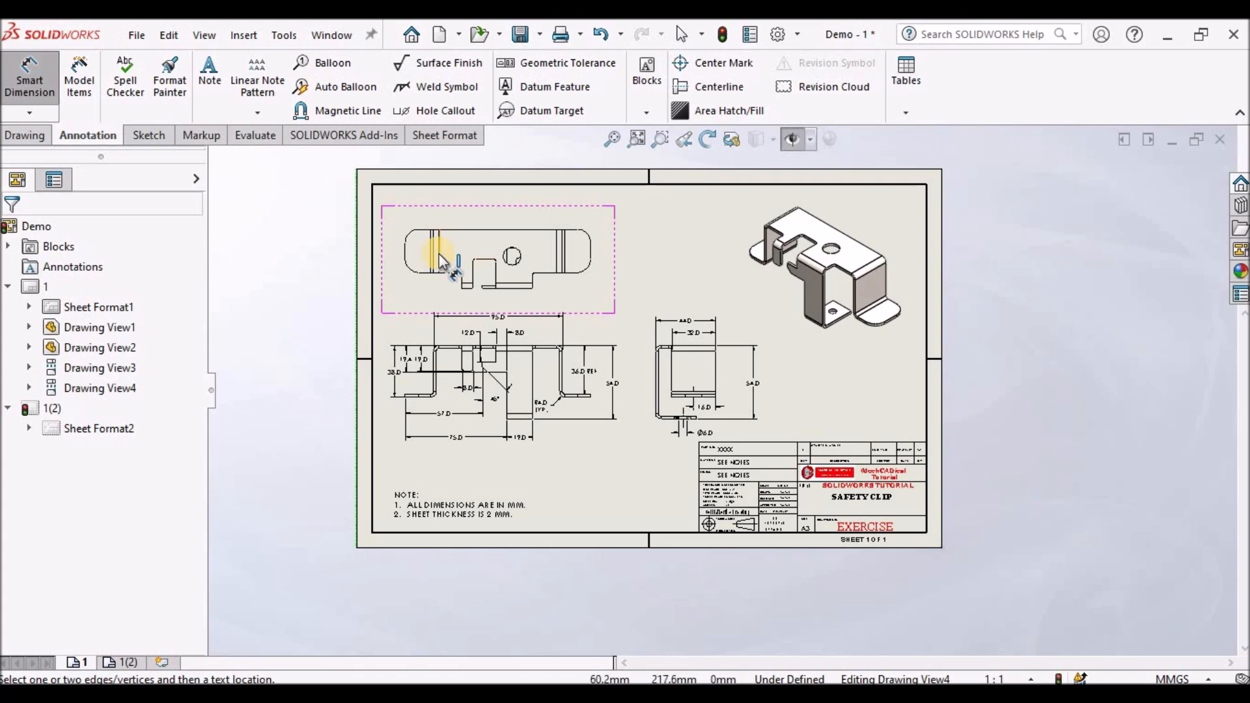
scroll(469, 260, down, 2)
scroll(483, 269, down, 1)
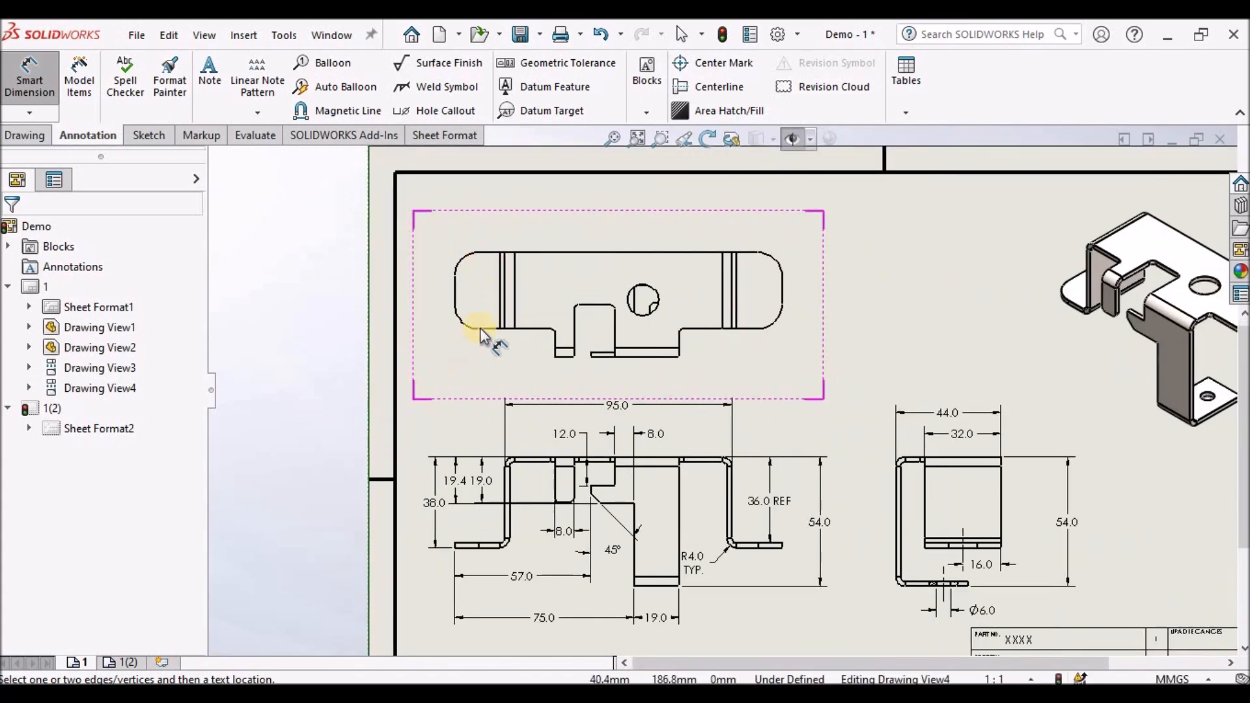
scroll(483, 273, down, 1)
click(466, 283)
scroll(586, 355, down, 2)
scroll(588, 357, down, 2)
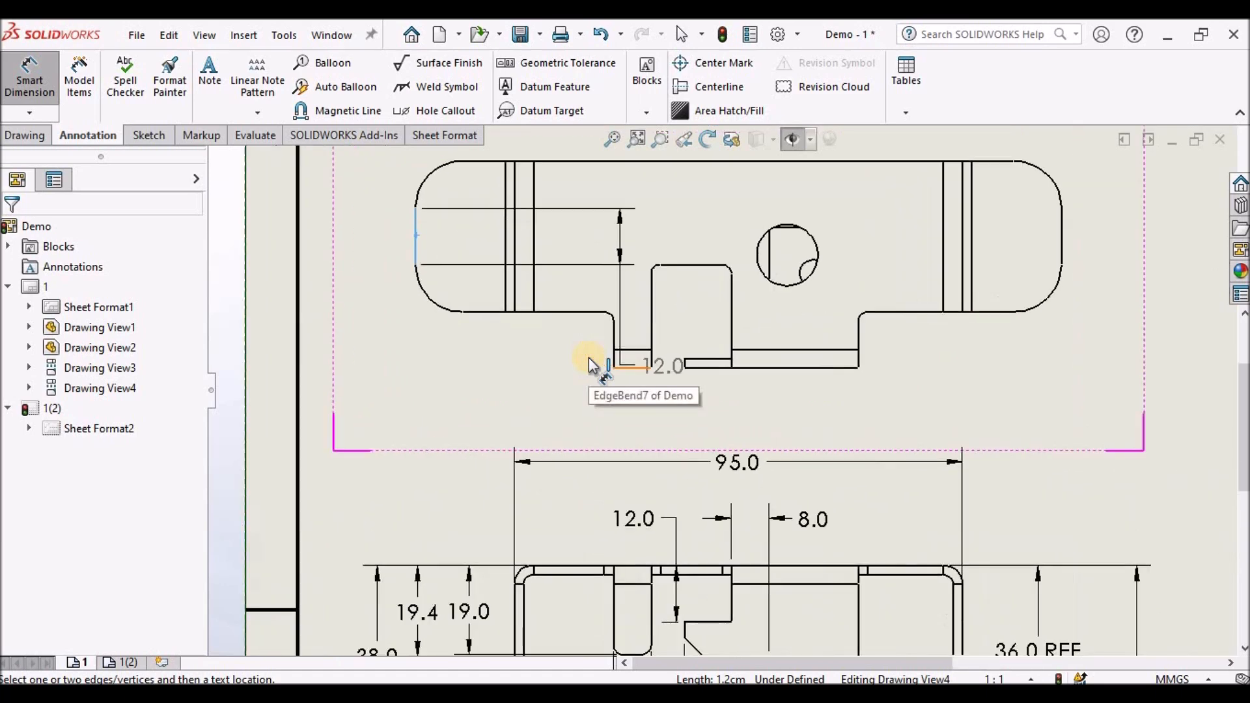
click(620, 331)
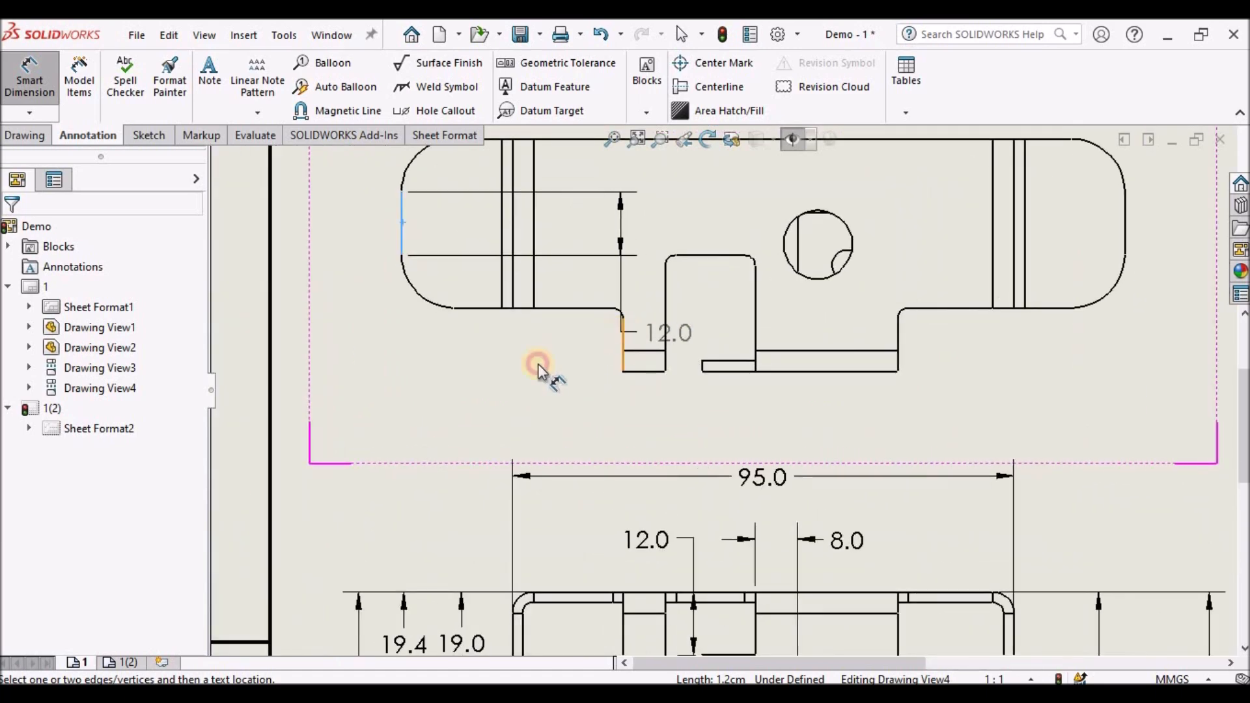
click(547, 377)
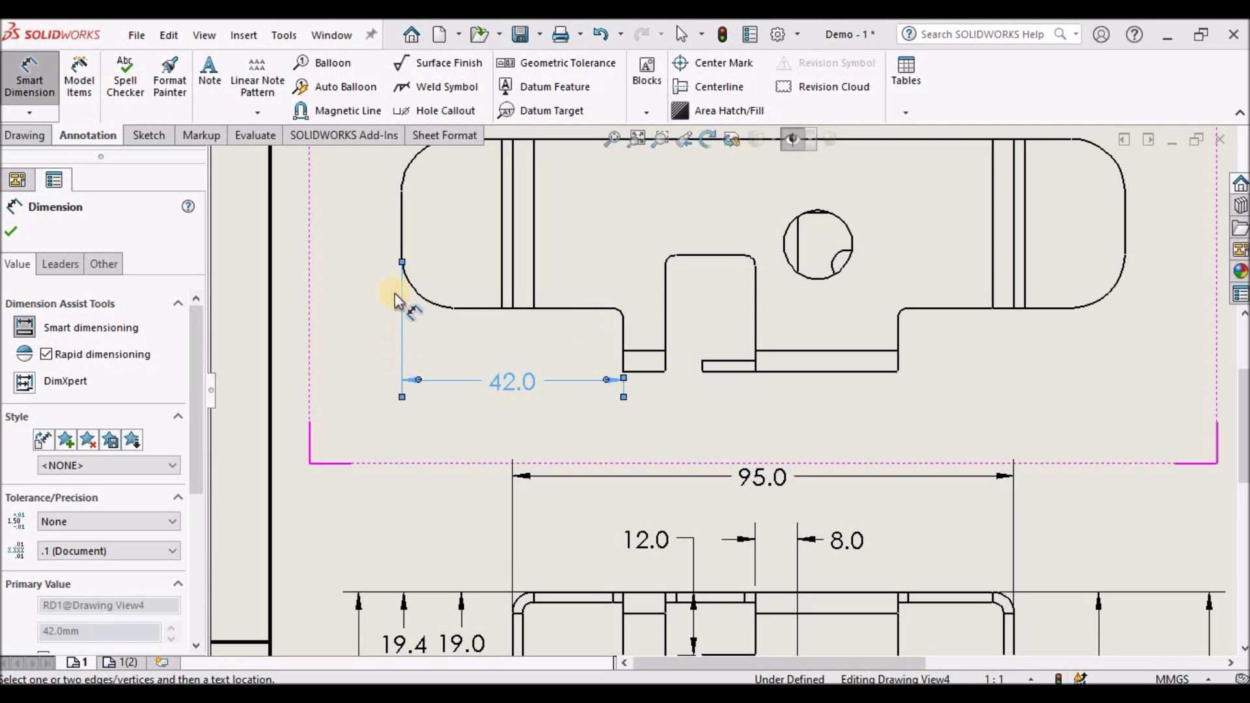
- Dimension the flat pattern from its left end to the second notch edge, below the 42.0 dimension
click(403, 218)
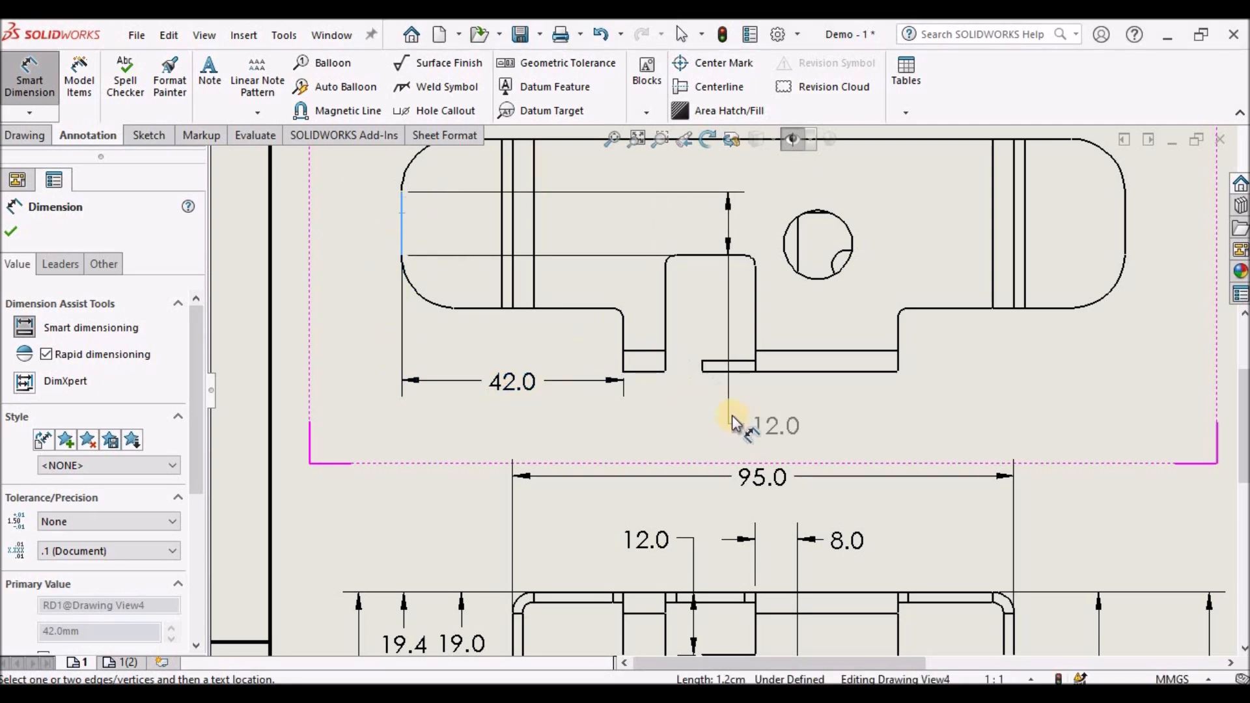
scroll(682, 326, down, 4)
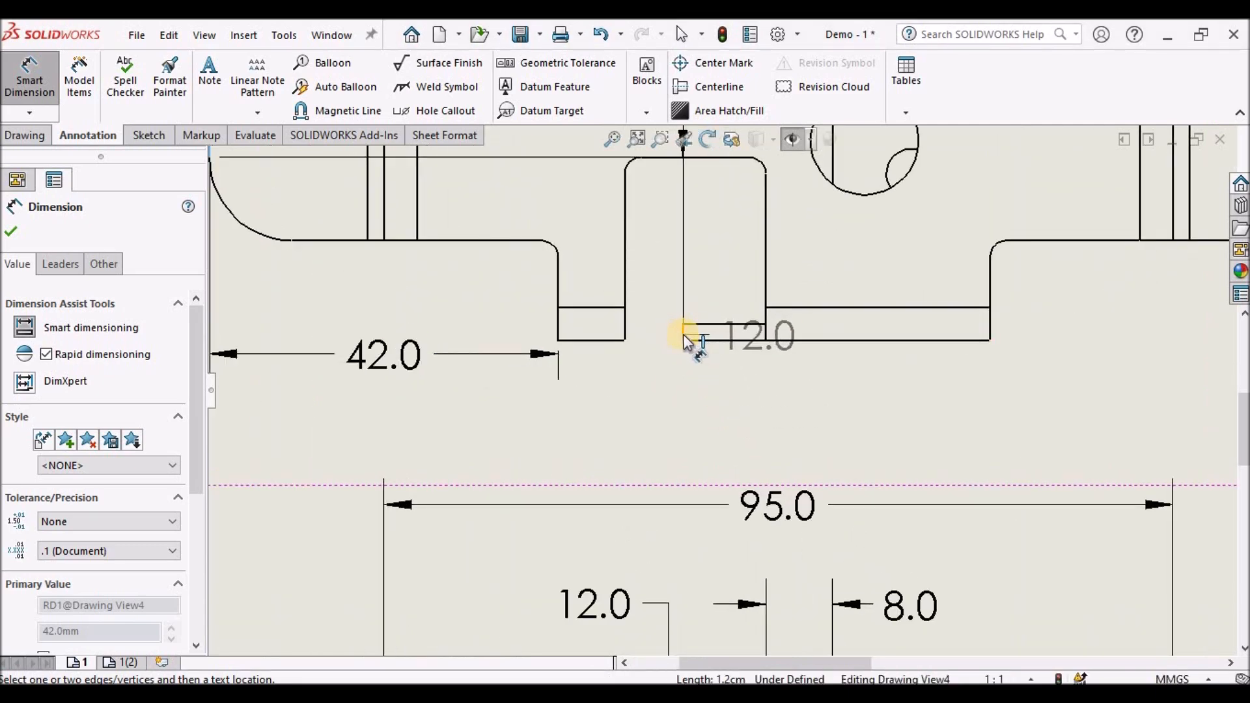
click(682, 334)
click(436, 417)
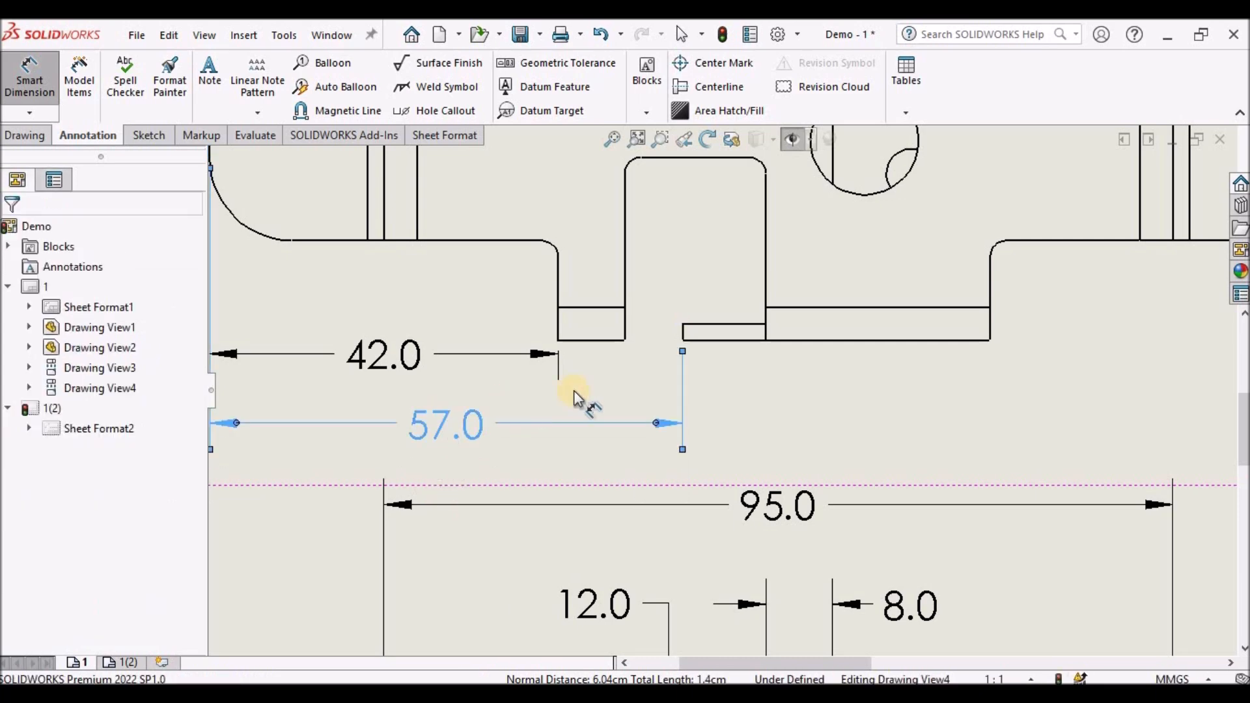
scroll(572, 394, up, 2)
scroll(573, 398, up, 3)
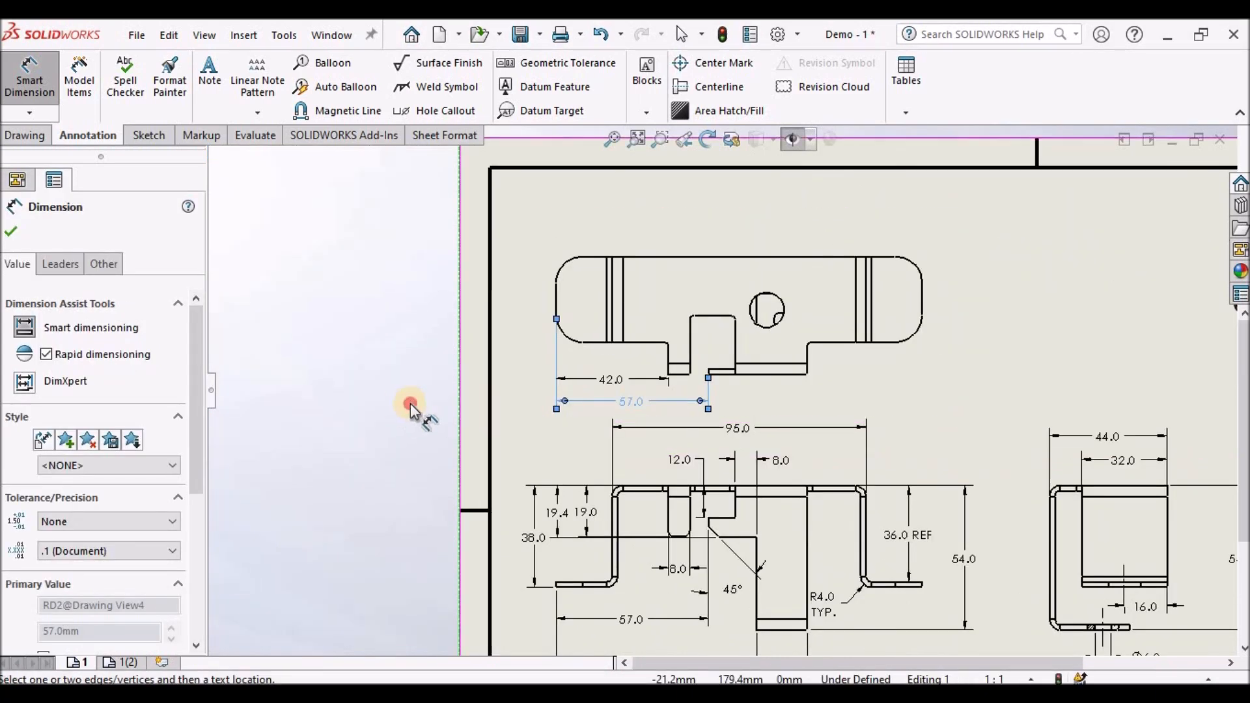
key(Escape)
- Dimension the horizontal distance from the flat pattern's left end to the hole's centre, above the view
click(558, 300)
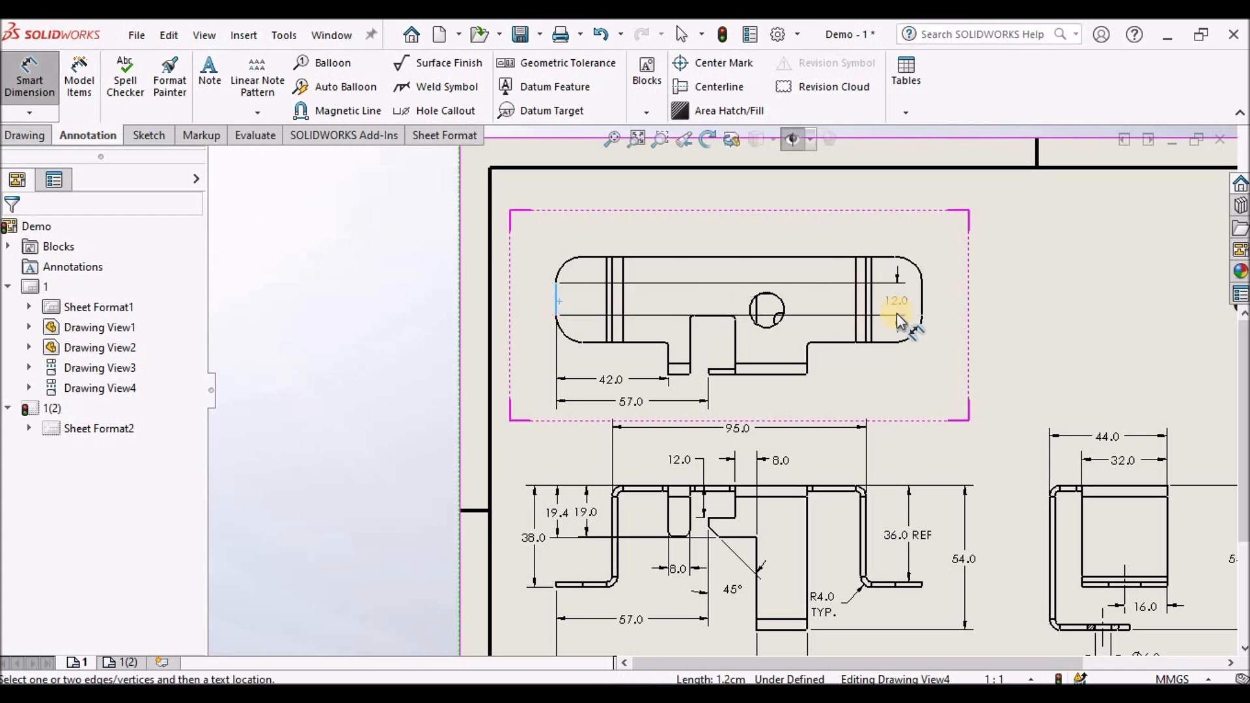
scroll(768, 311, down, 2)
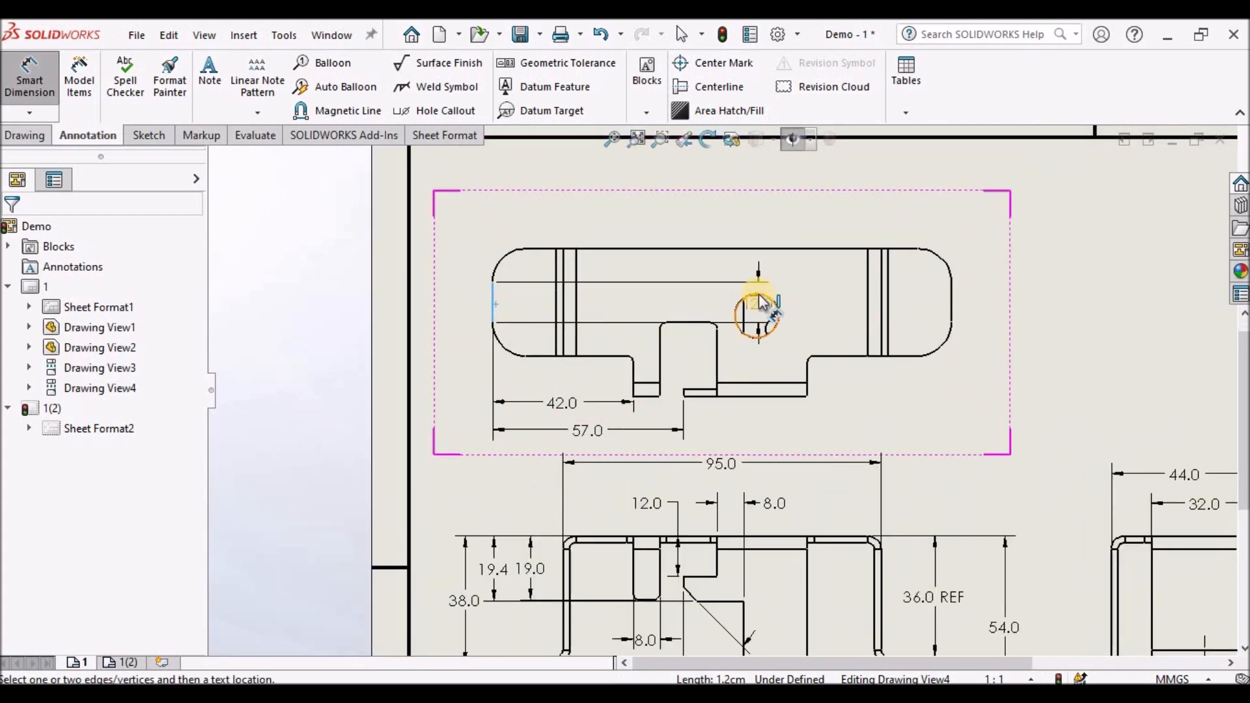
scroll(761, 289, down, 5)
click(794, 371)
scroll(513, 257, up, 5)
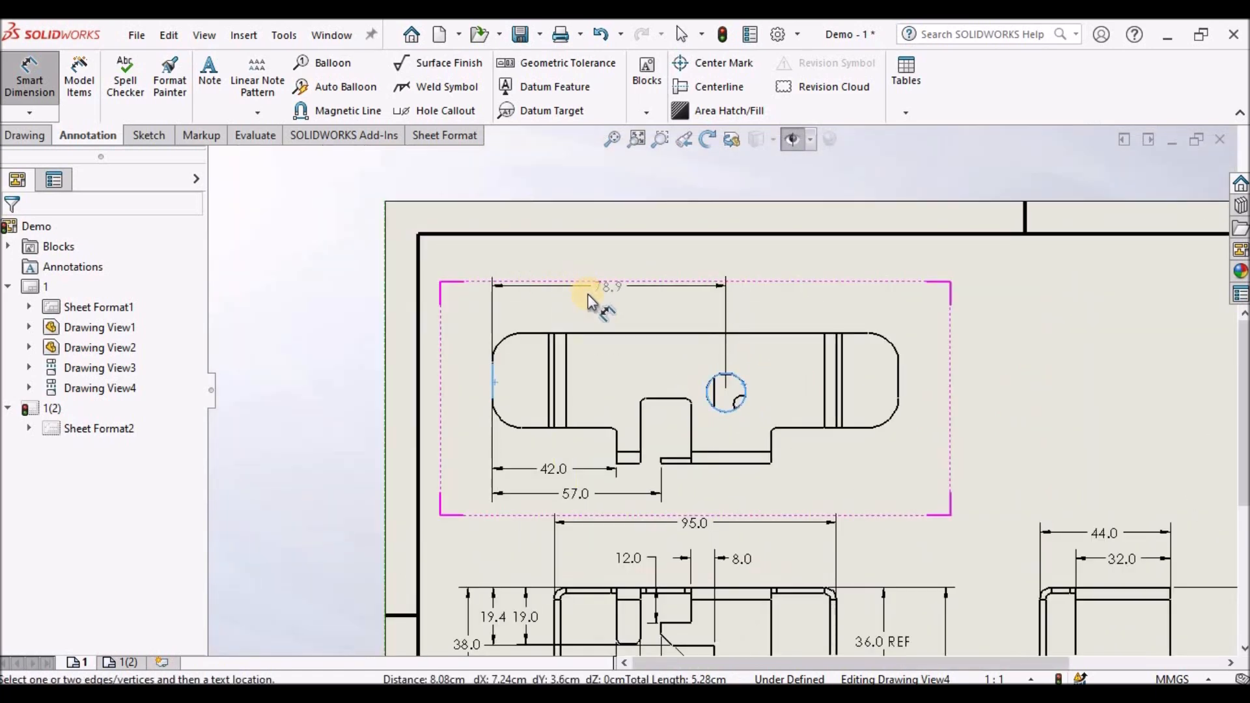
click(589, 300)
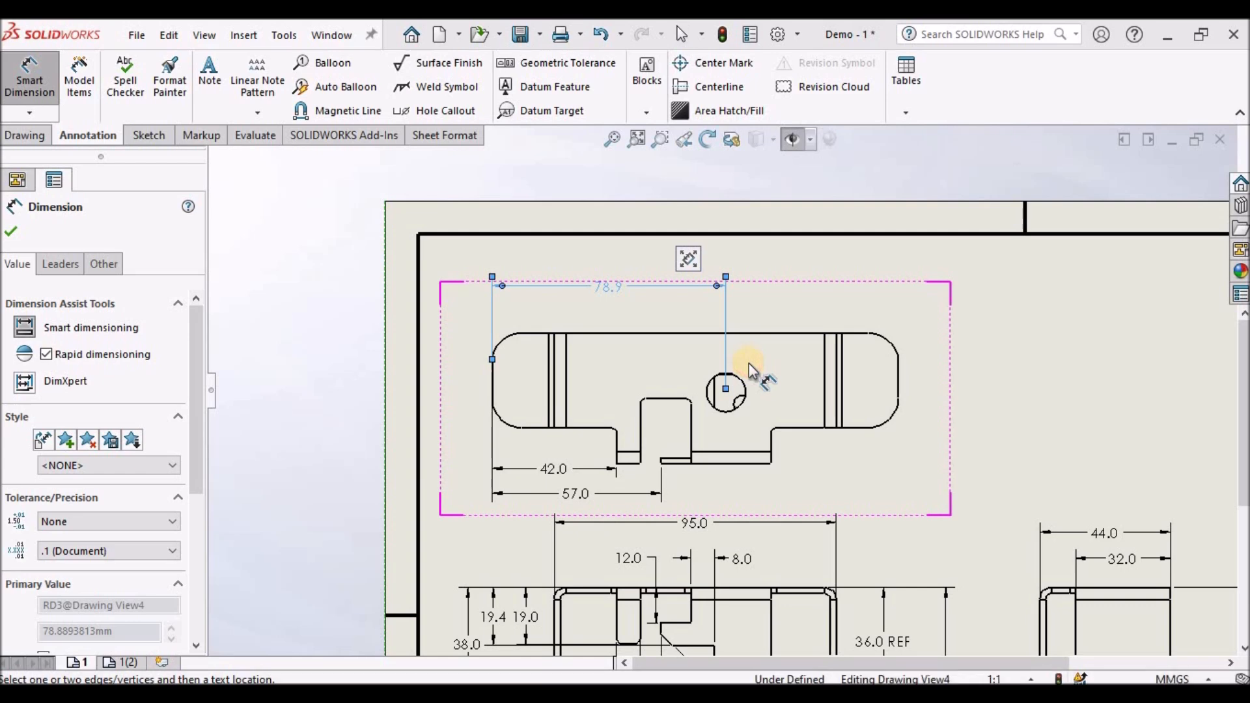
- Add a diameter dimension to the hole in the flat pattern view
scroll(748, 374, down, 3)
click(731, 383)
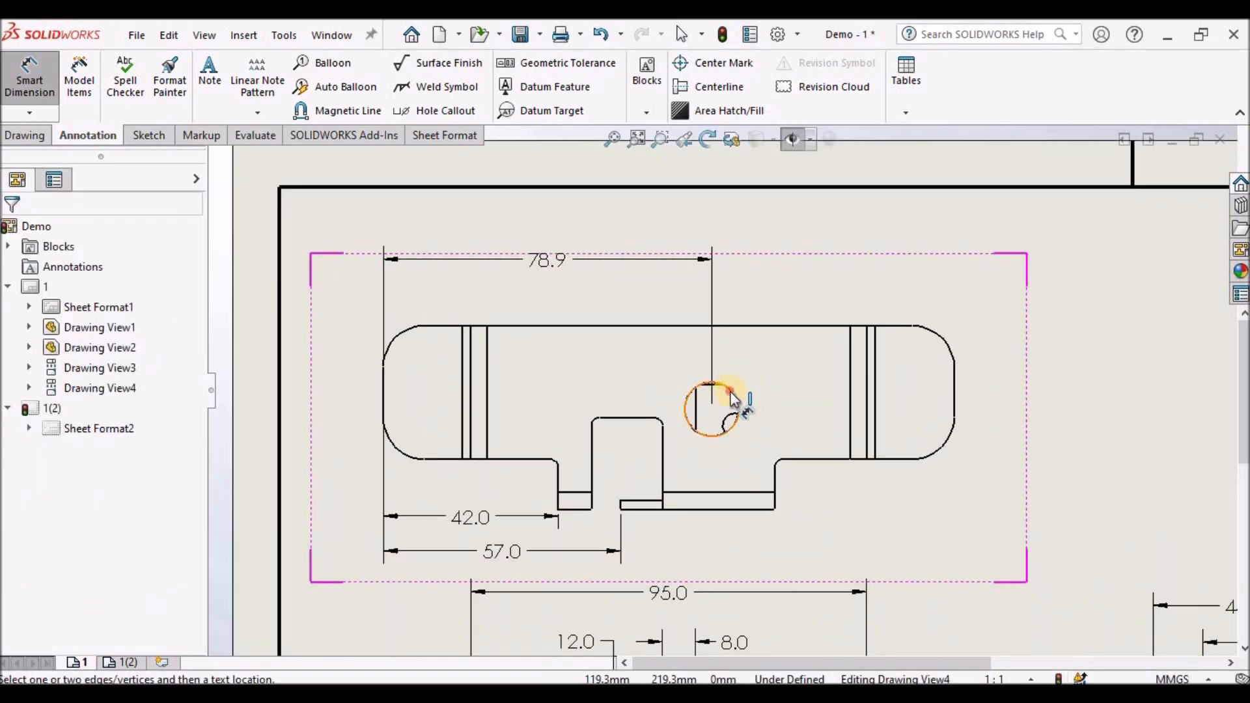
click(834, 287)
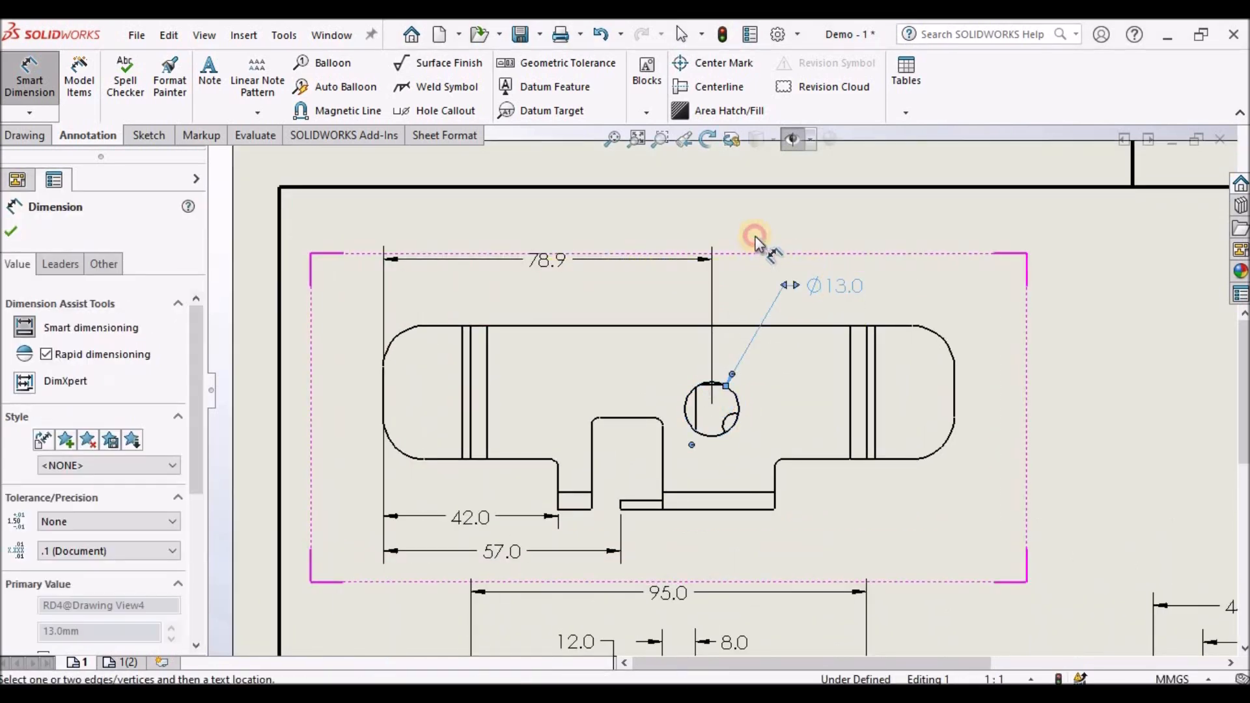
- Dimension the overall length between the two flange ends in the front view, below the existing dimensions
scroll(734, 260, up, 4)
scroll(736, 395, up, 3)
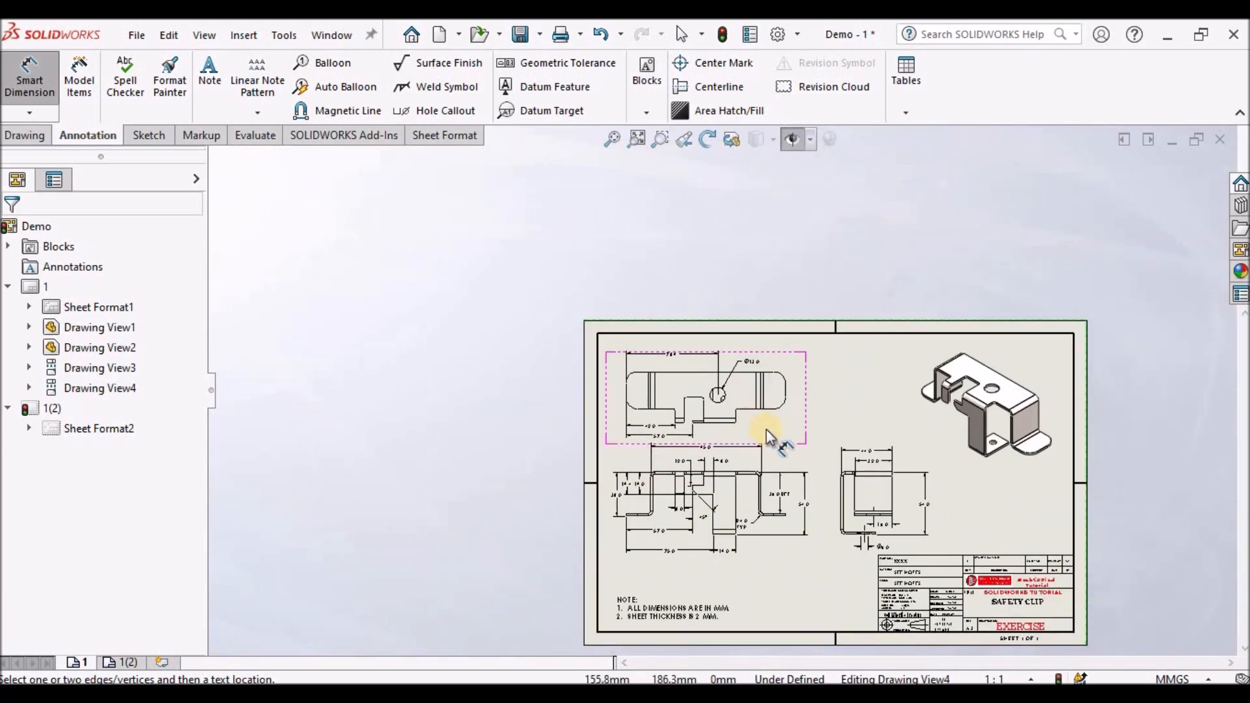
scroll(766, 424, down, 5)
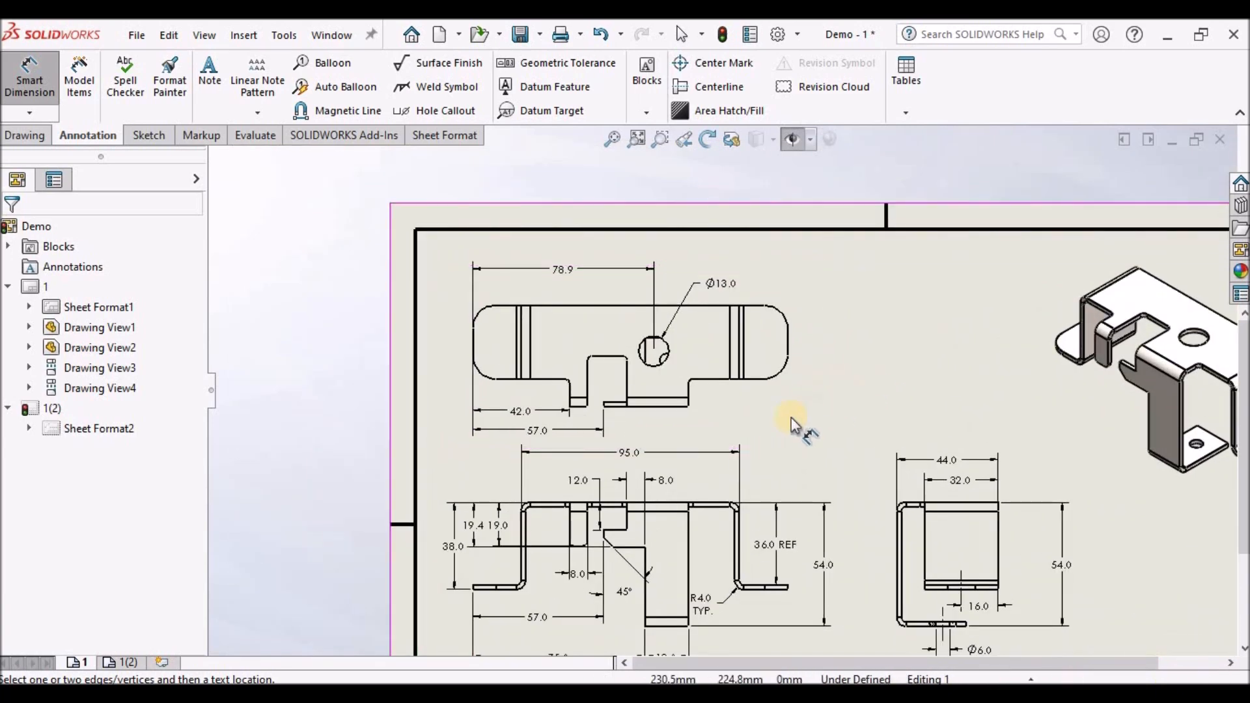
scroll(790, 435, down, 2)
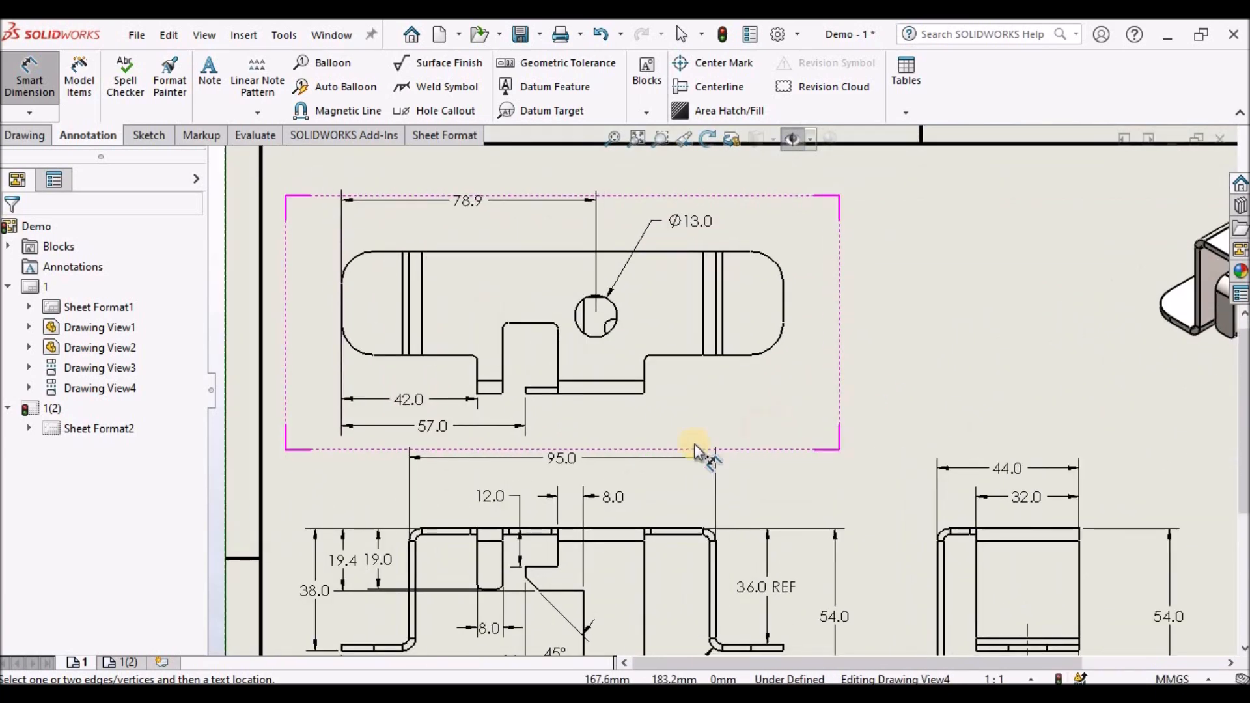
click(559, 460)
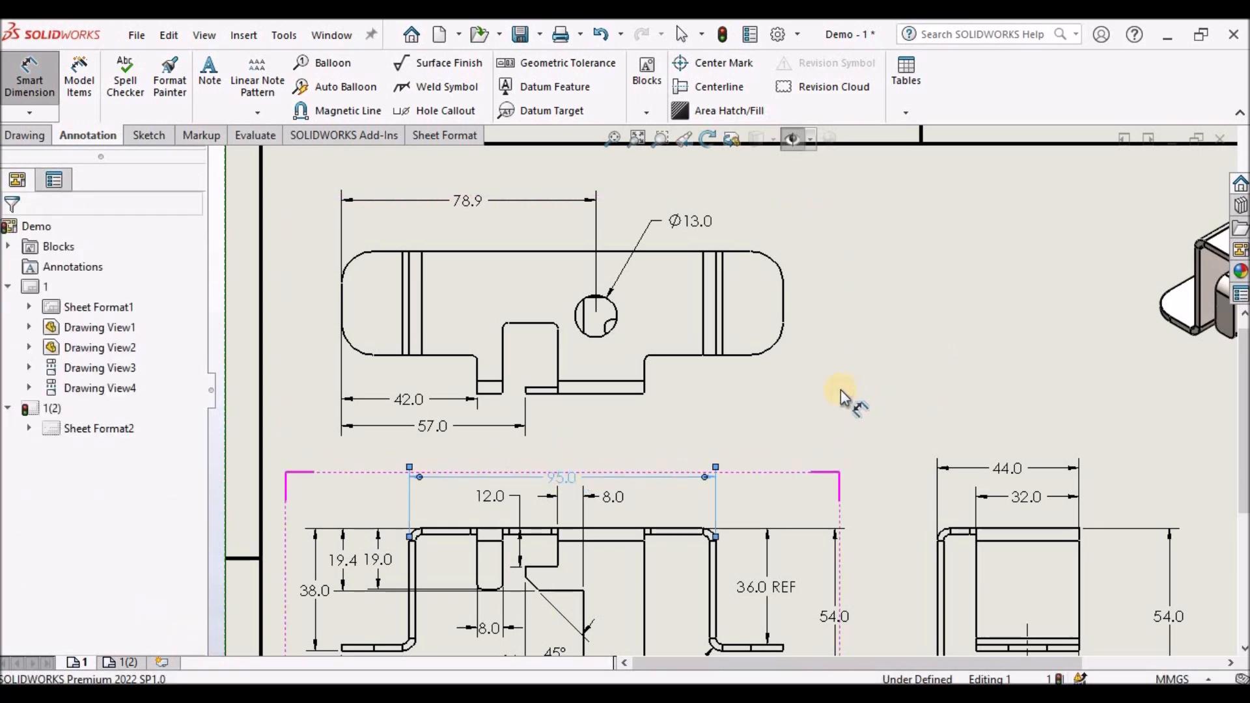
scroll(841, 390, up, 6)
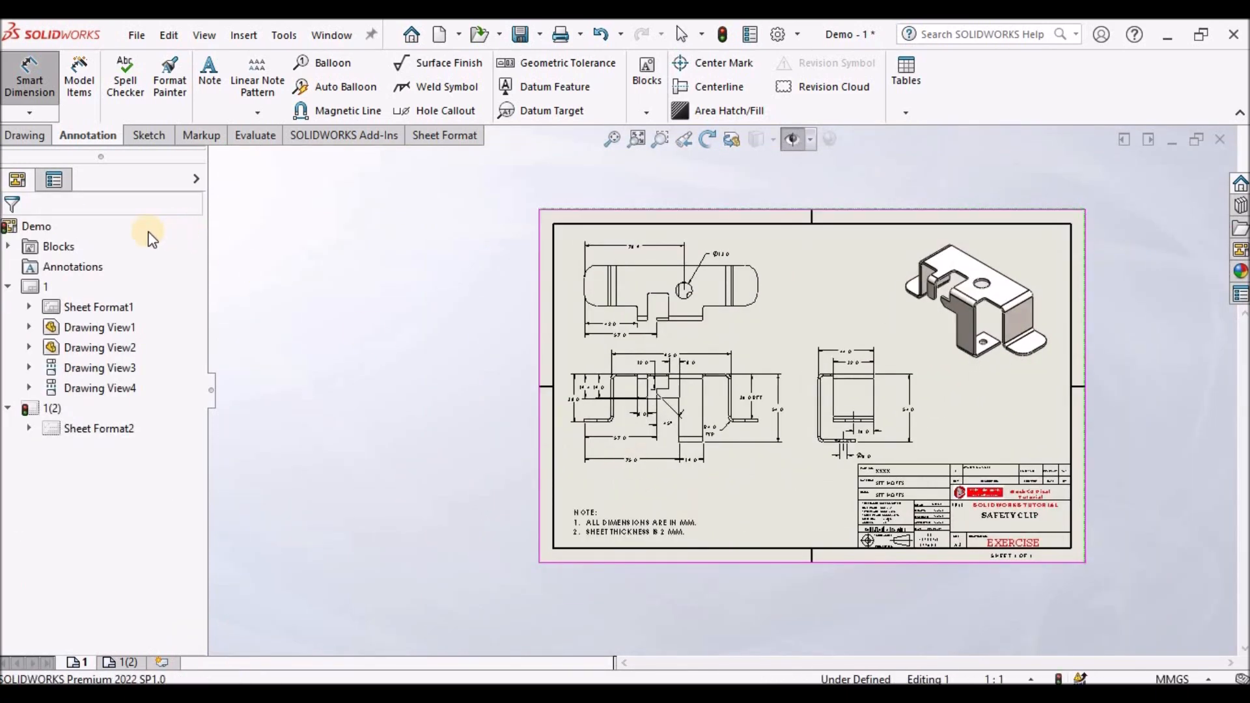
scroll(630, 444, down, 6)
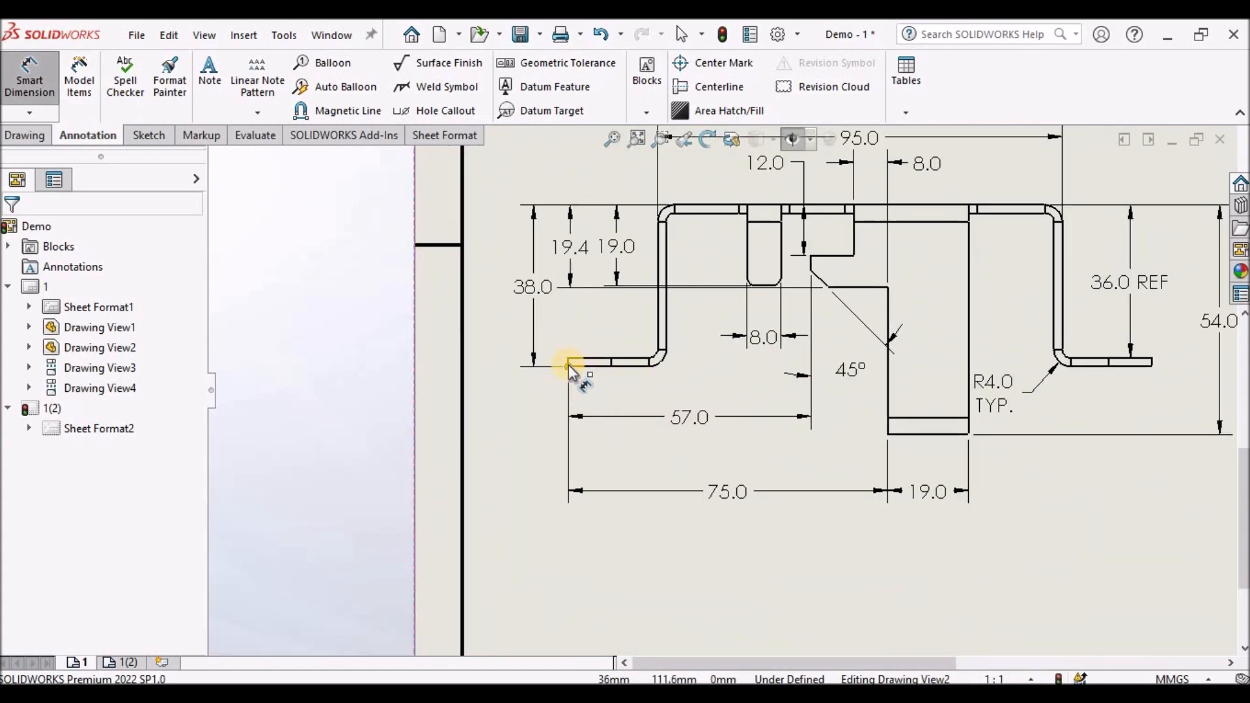
click(568, 366)
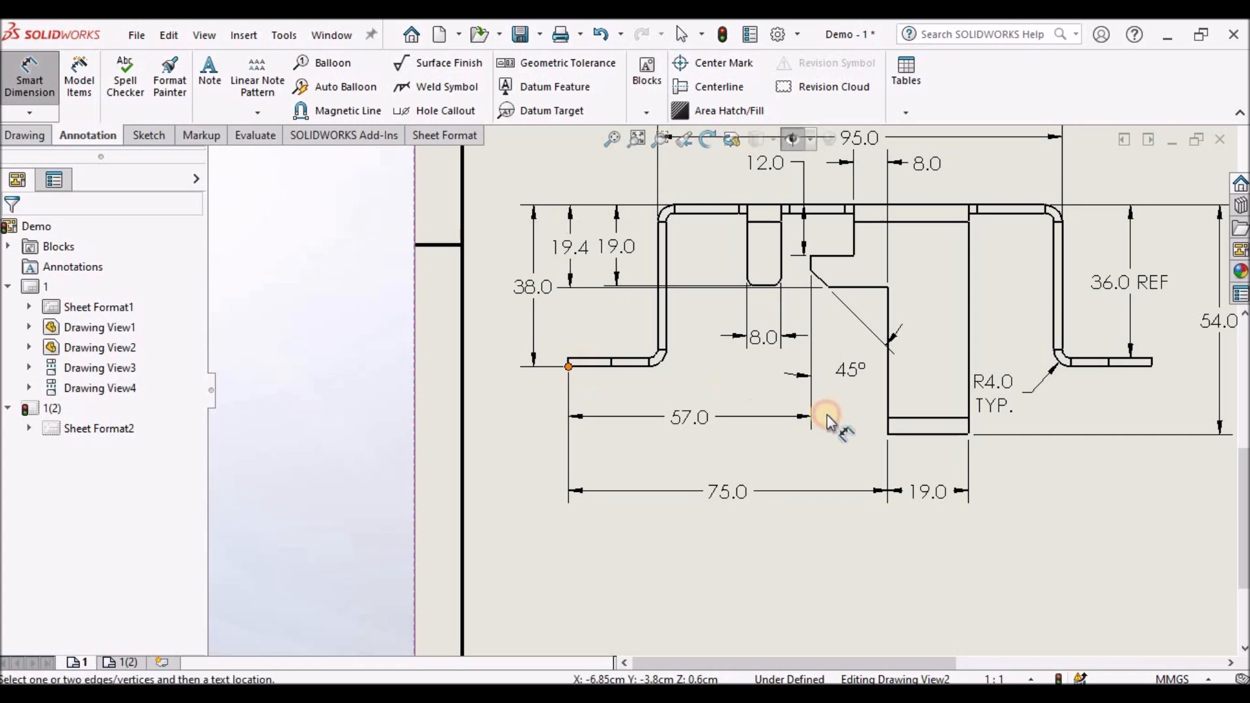
scroll(839, 416, up, 5)
scroll(781, 390, down, 5)
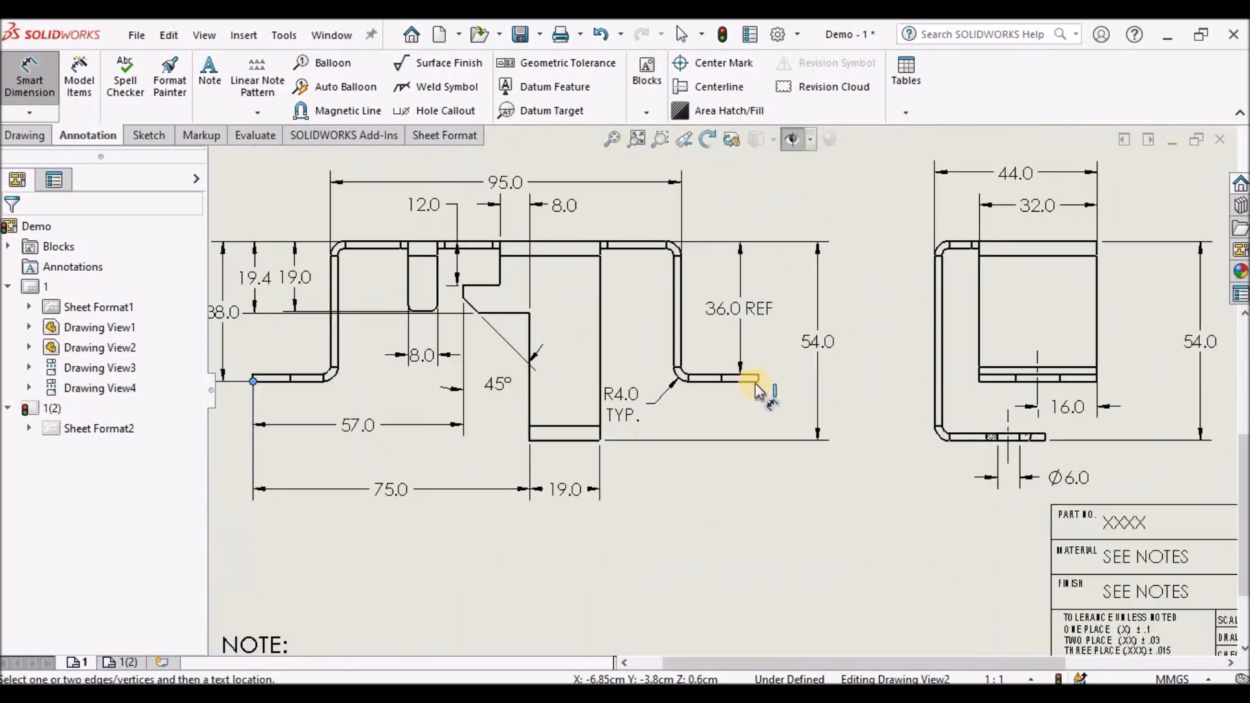
click(758, 382)
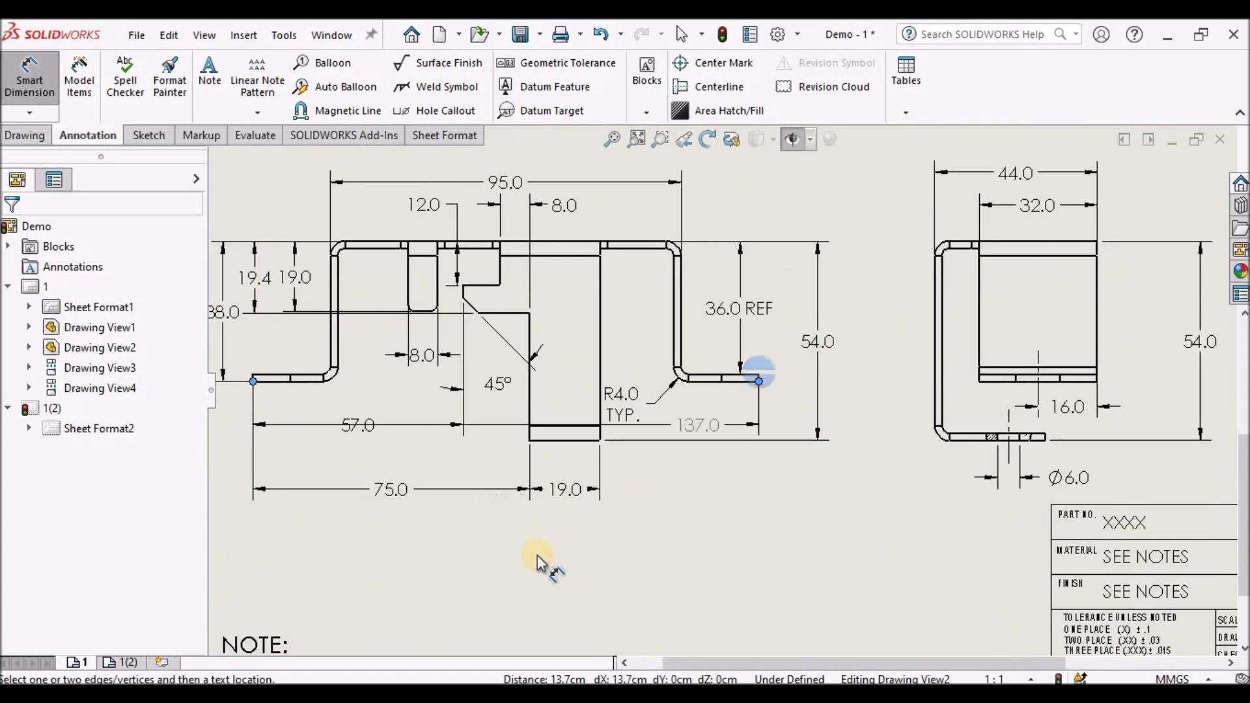
click(533, 561)
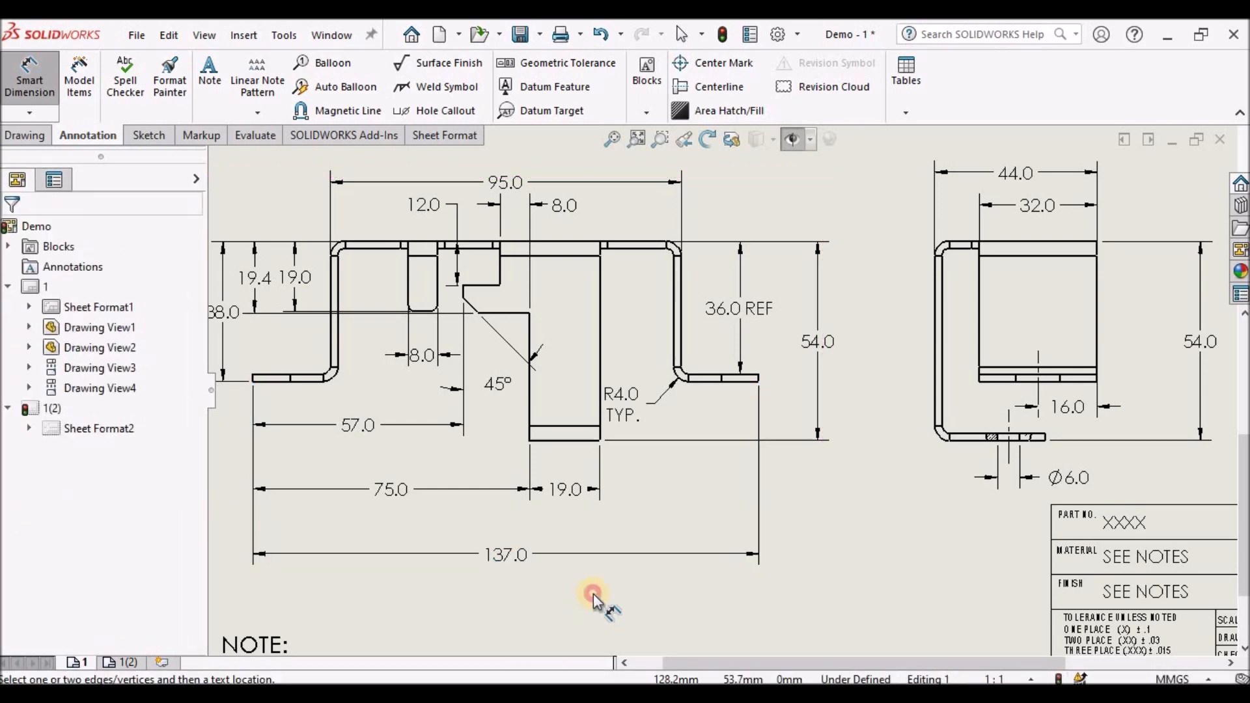
- Dimension the vertical distance from the flat pattern's upper edge to the hole's centre, on its right side
scroll(801, 404, up, 5)
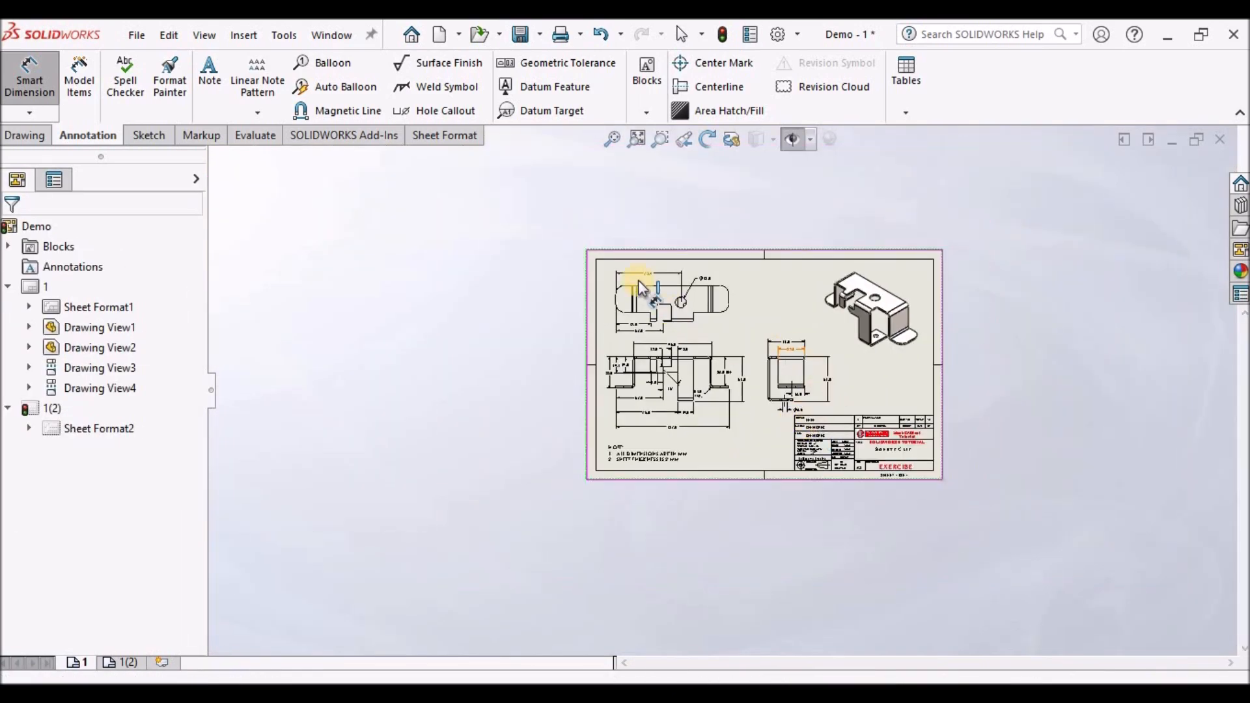
scroll(645, 287, down, 4)
scroll(685, 296, down, 4)
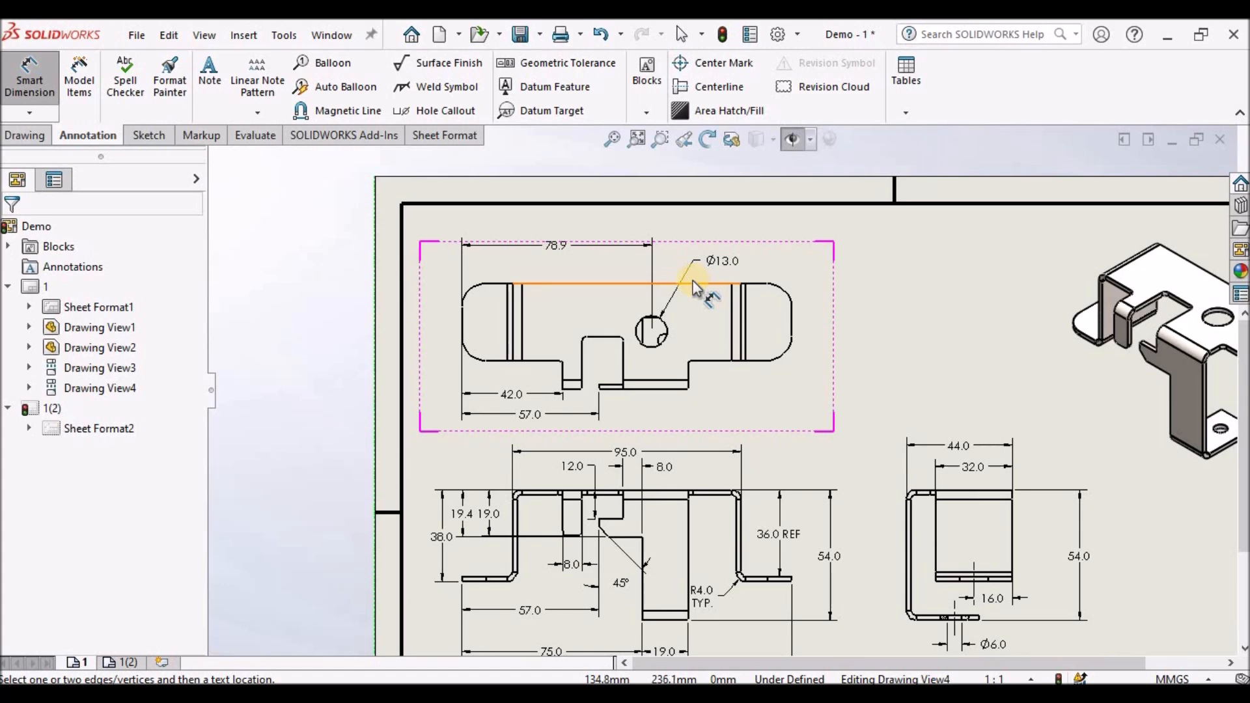
click(718, 305)
scroll(651, 381, down, 2)
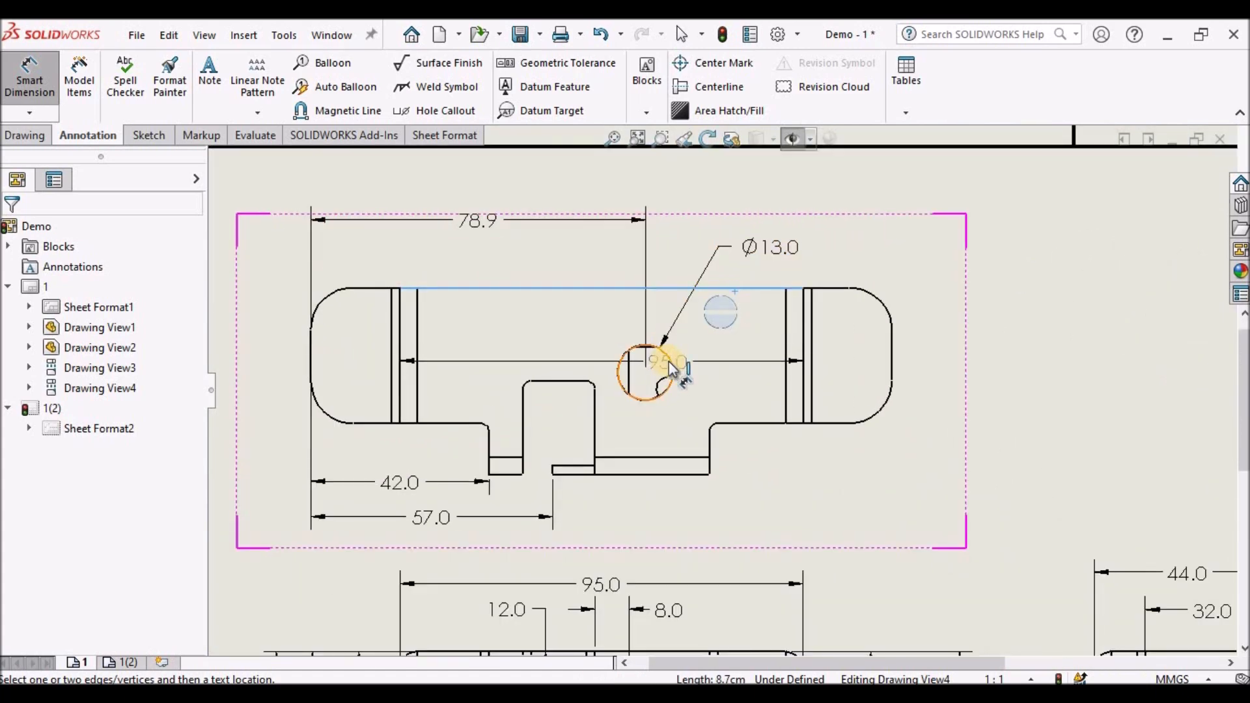
click(670, 364)
click(952, 315)
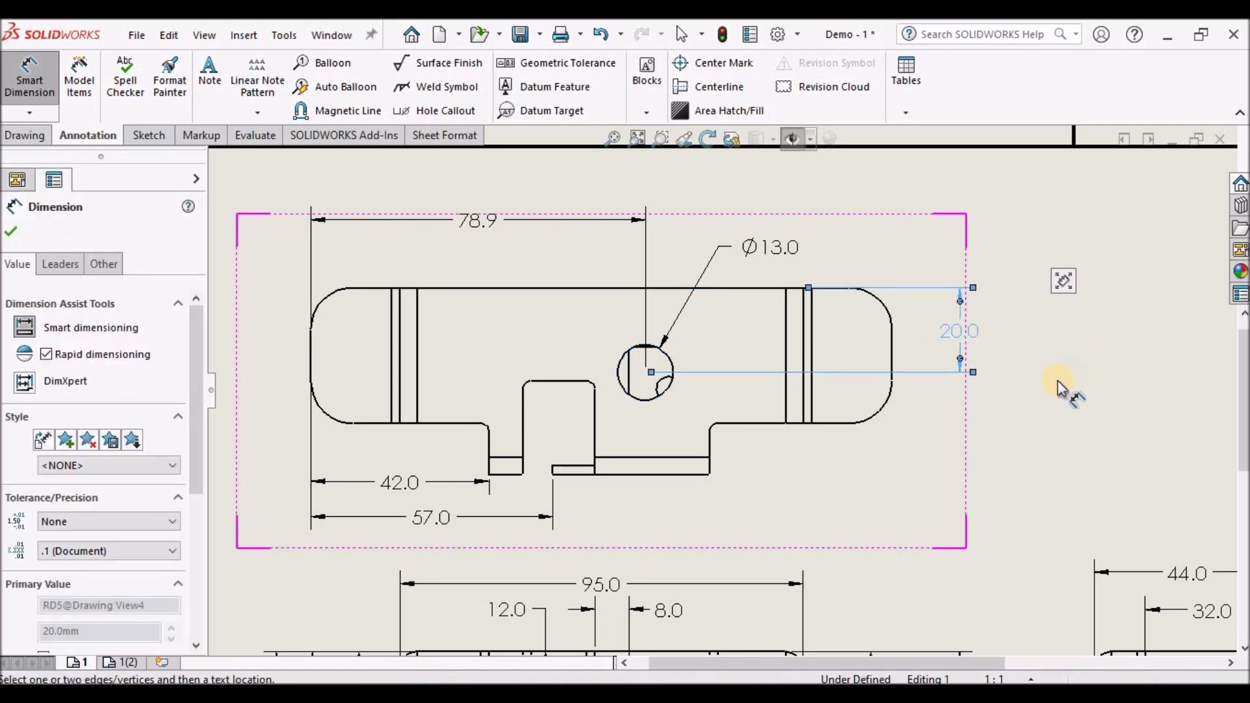
click(1051, 383)
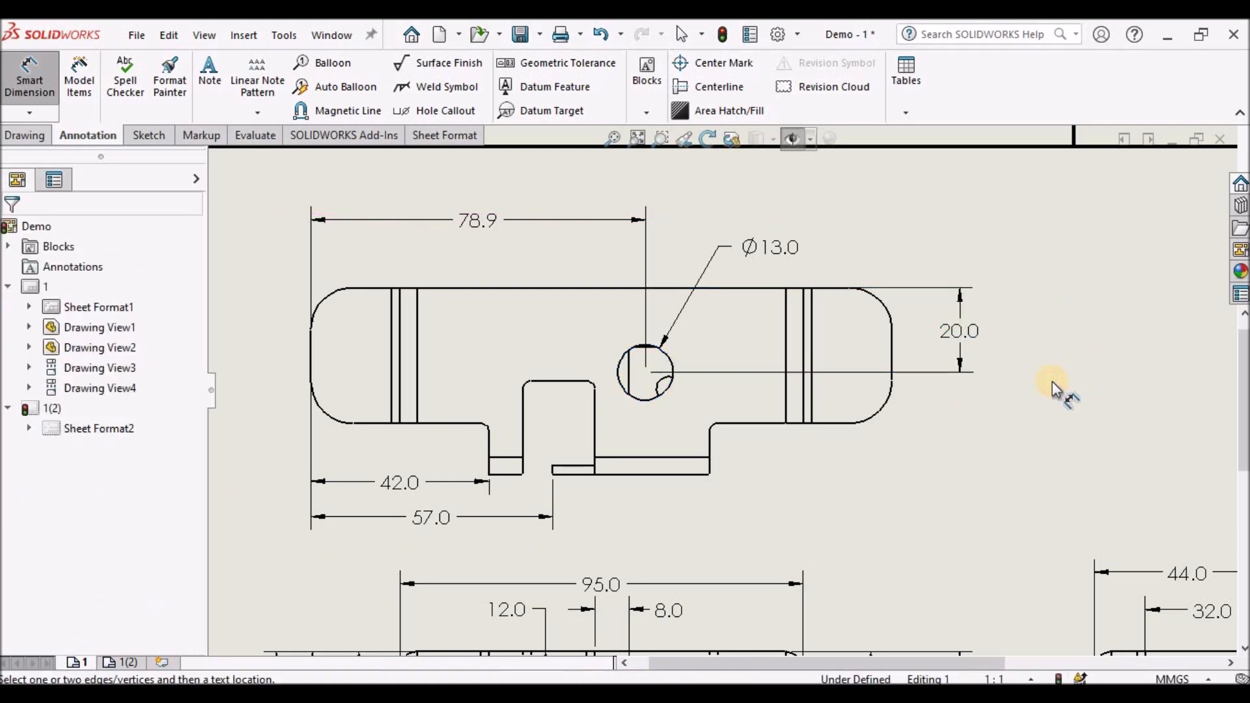
scroll(995, 386, up, 4)
scroll(682, 456, down, 2)
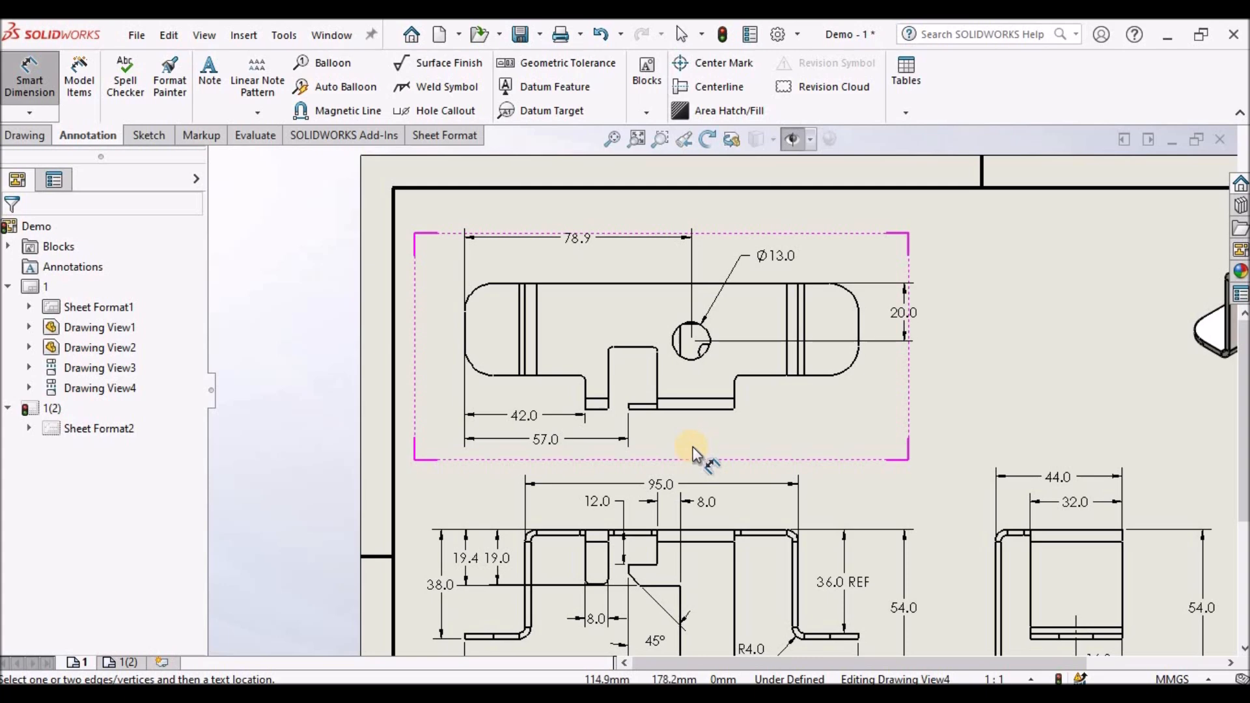
scroll(698, 433, up, 2)
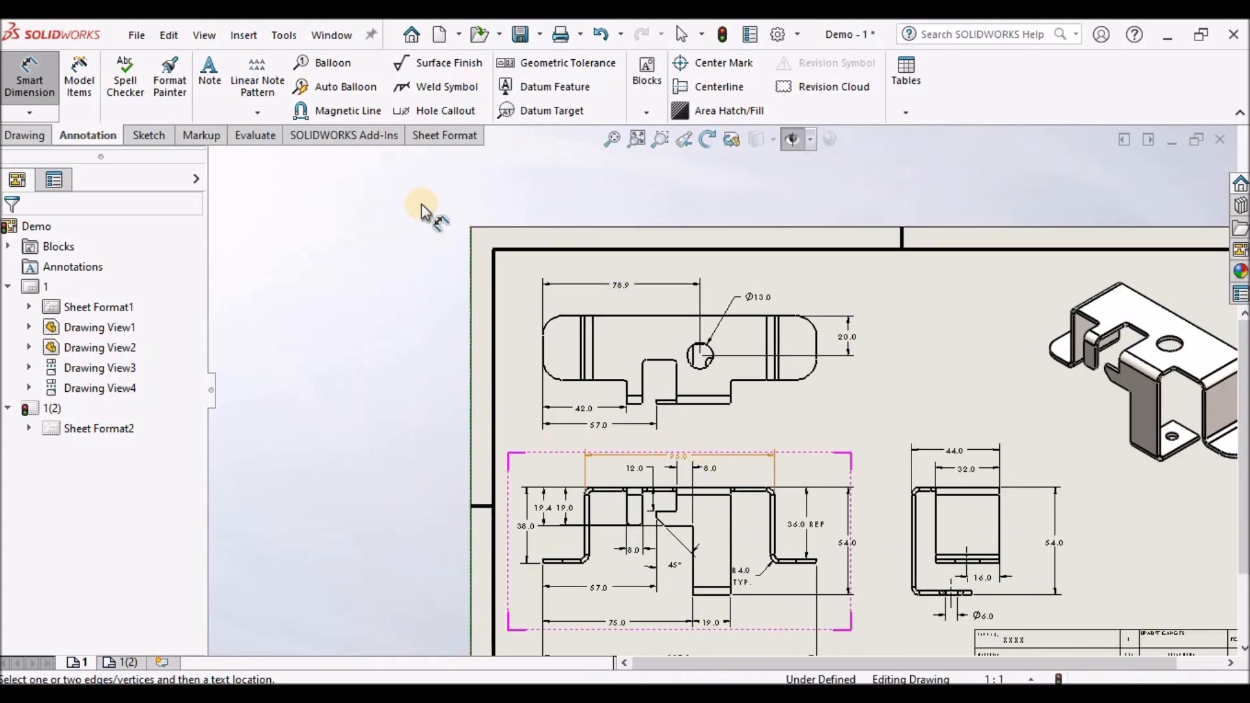
click(619, 138)
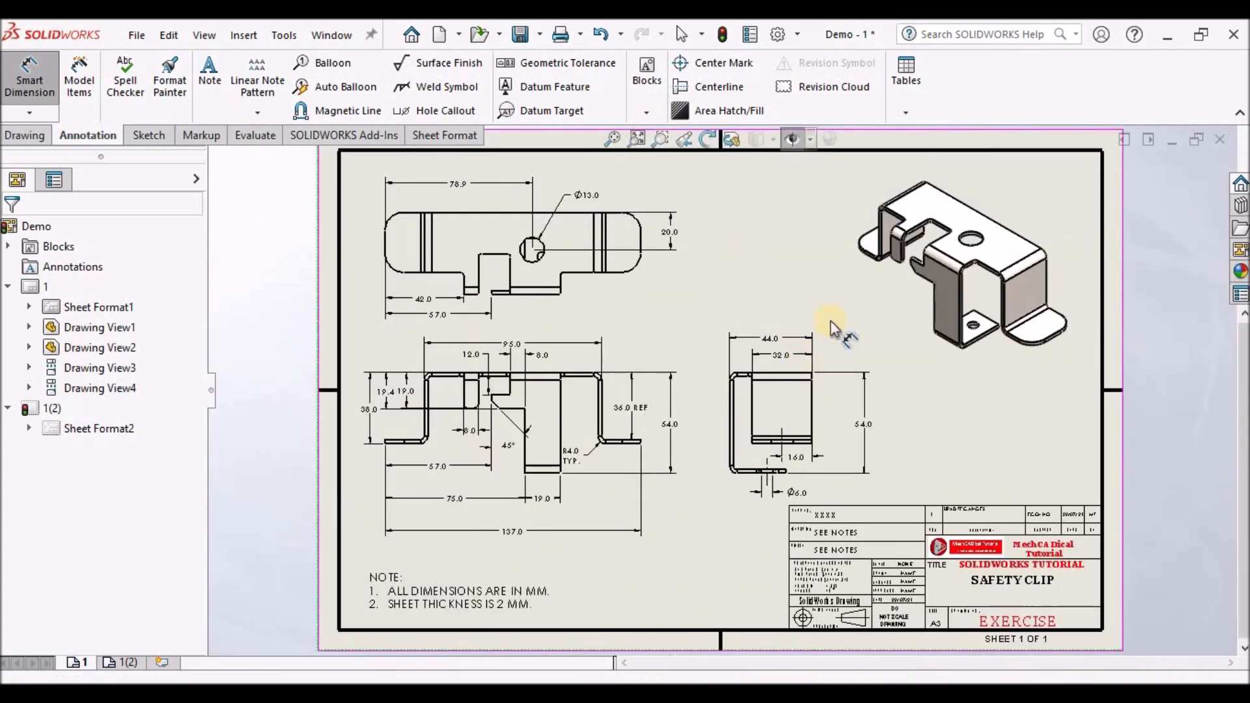
scroll(604, 448, down, 4)
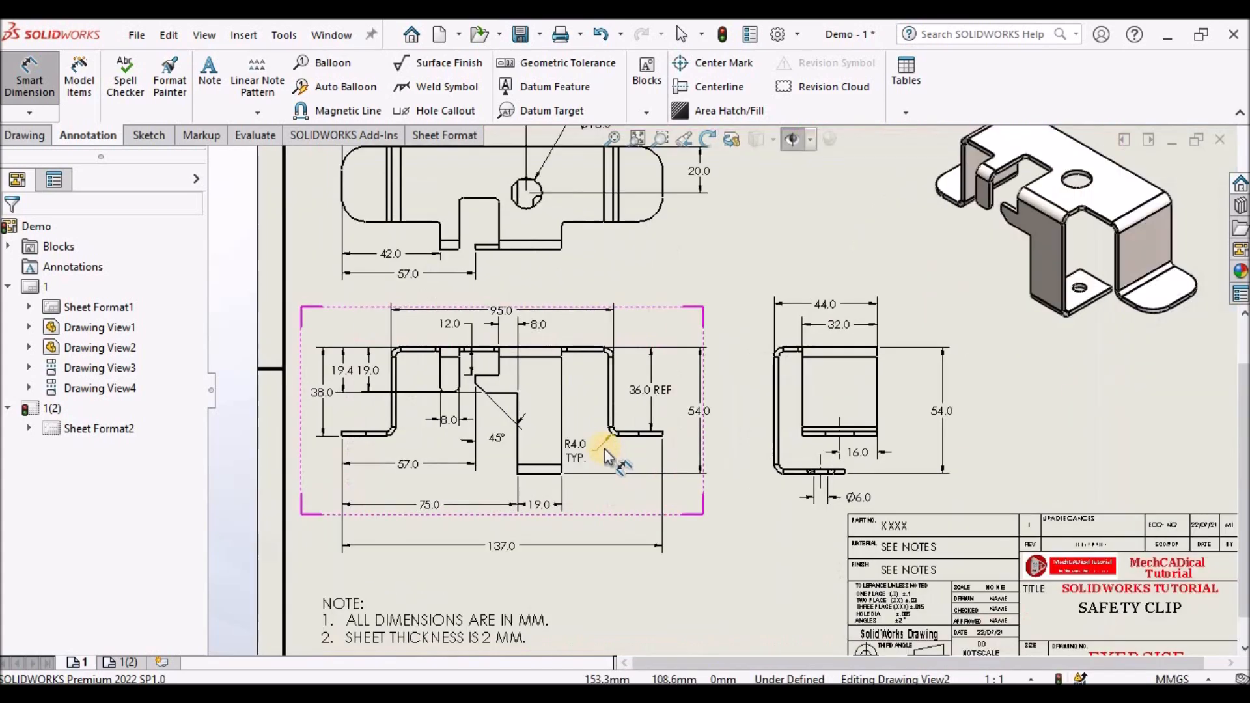
scroll(604, 448, up, 4)
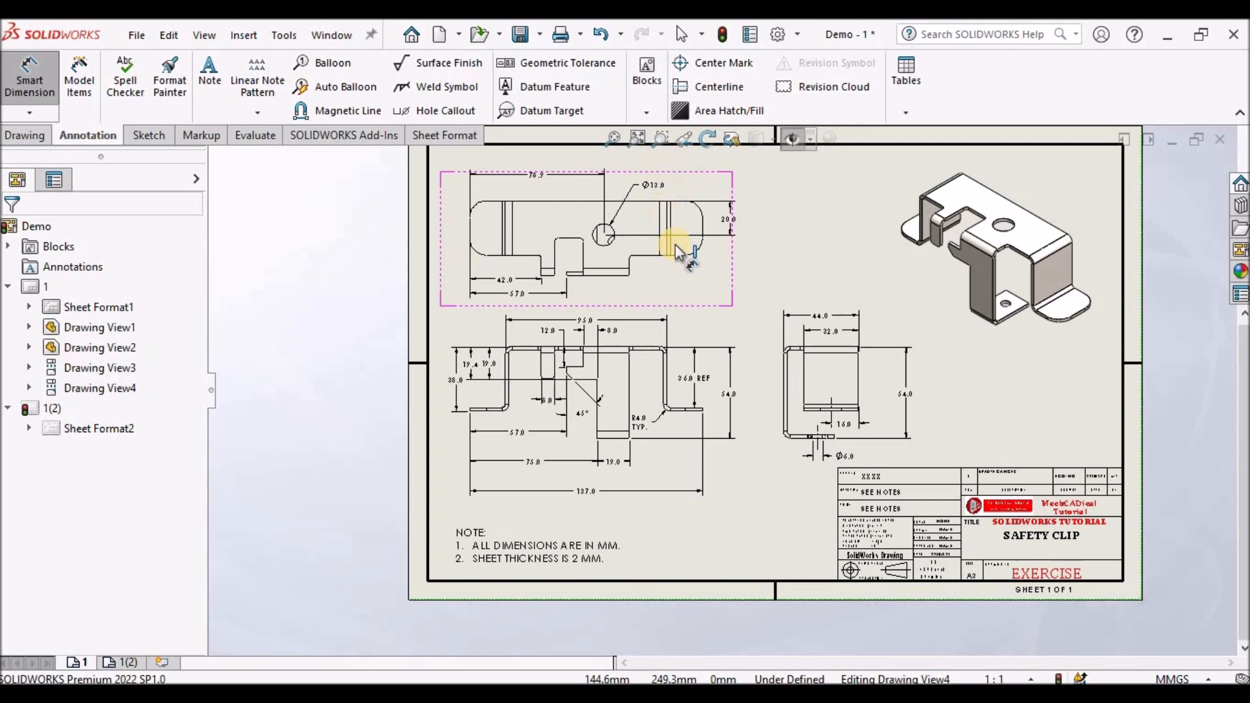
- Add a center mark to the hole in the flat pattern view
scroll(677, 245, down, 3)
click(725, 64)
scroll(618, 301, down, 3)
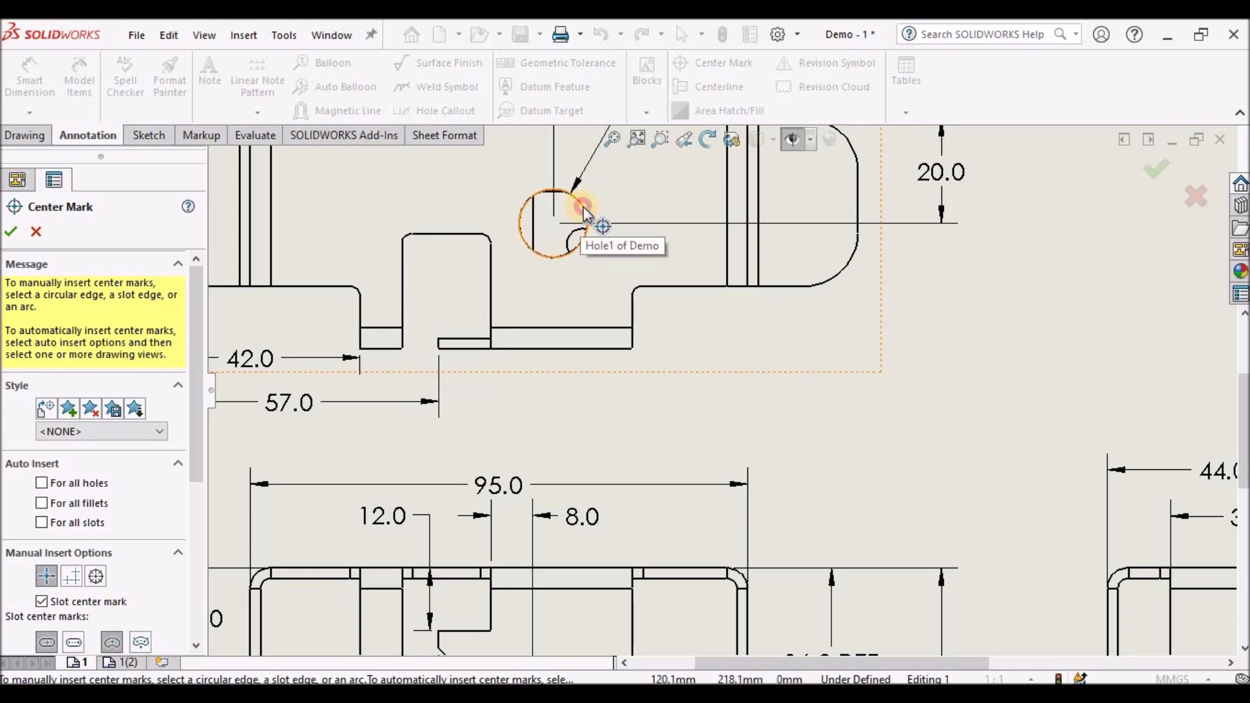
click(583, 206)
scroll(610, 296, up, 3)
scroll(670, 381, up, 2)
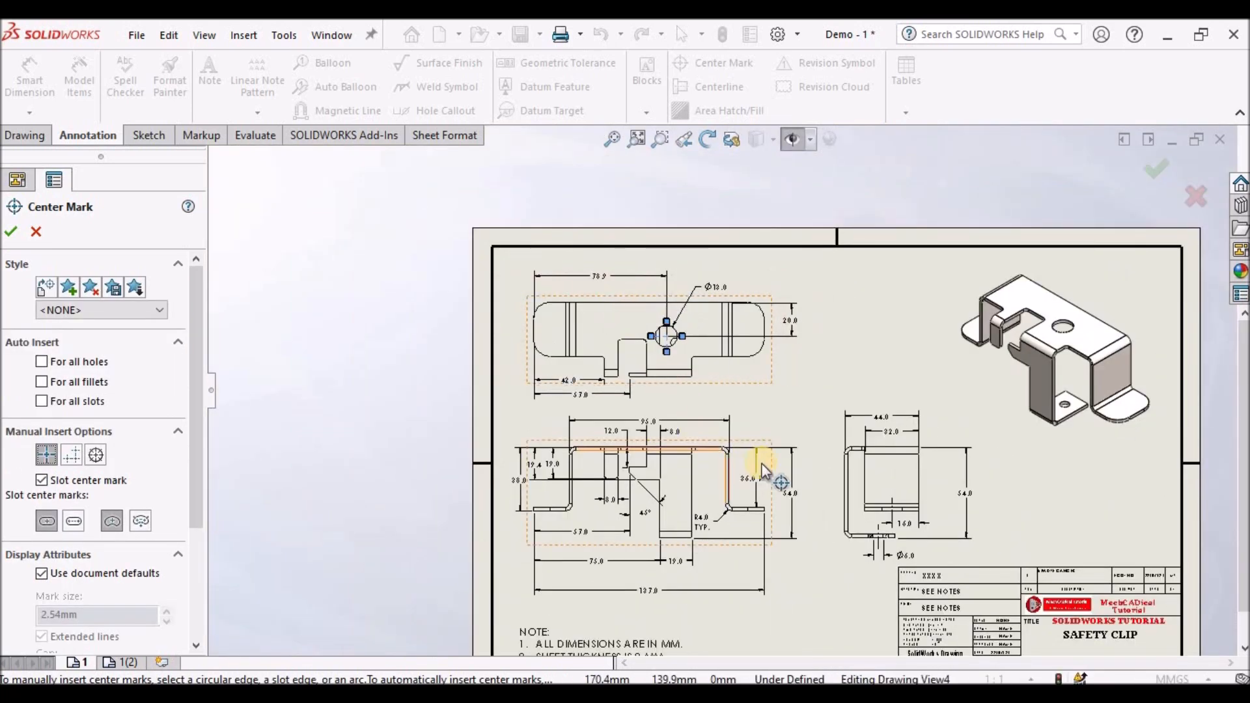
click(10, 231)
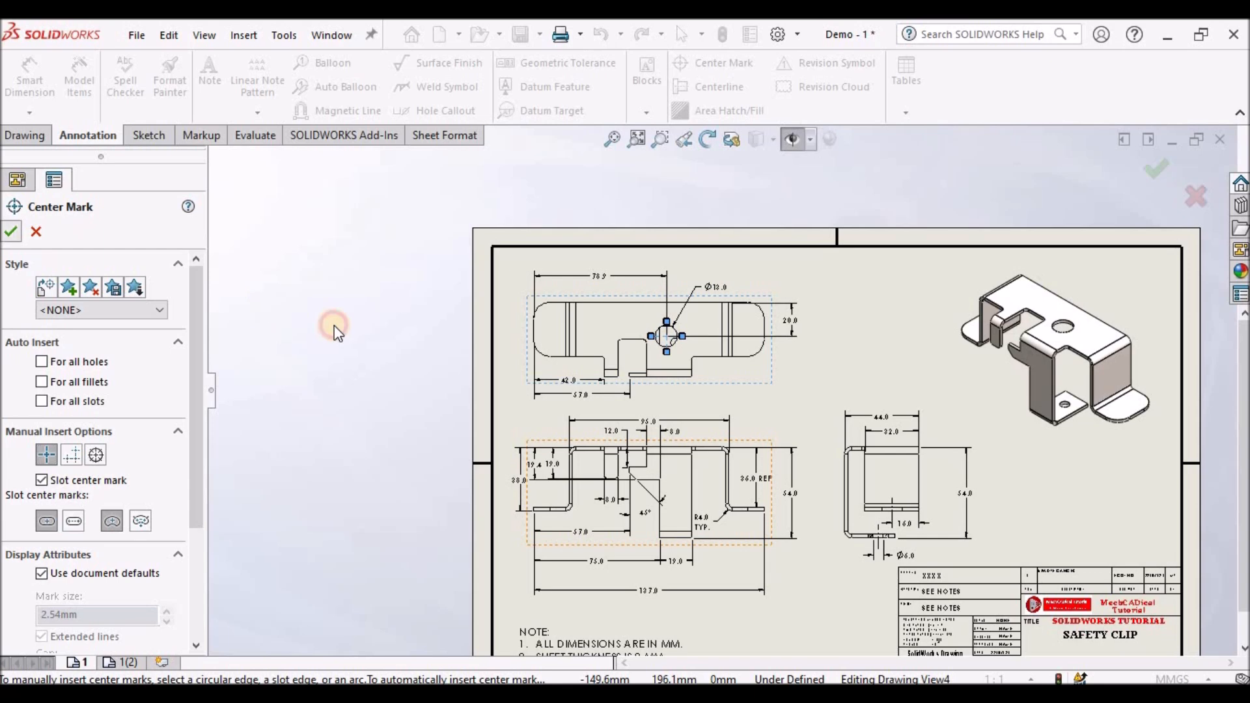
- Switch to the second sheet and insert a flat pattern model view of the Demo part
scroll(767, 437, up, 2)
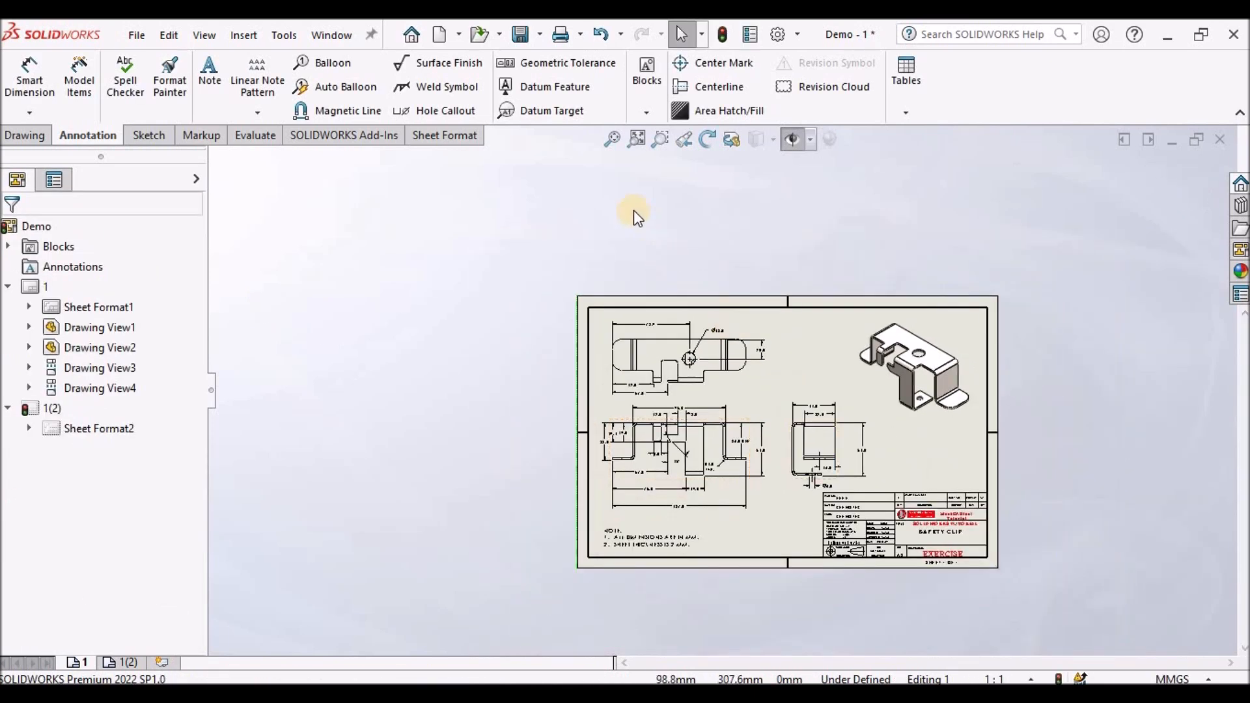
click(611, 139)
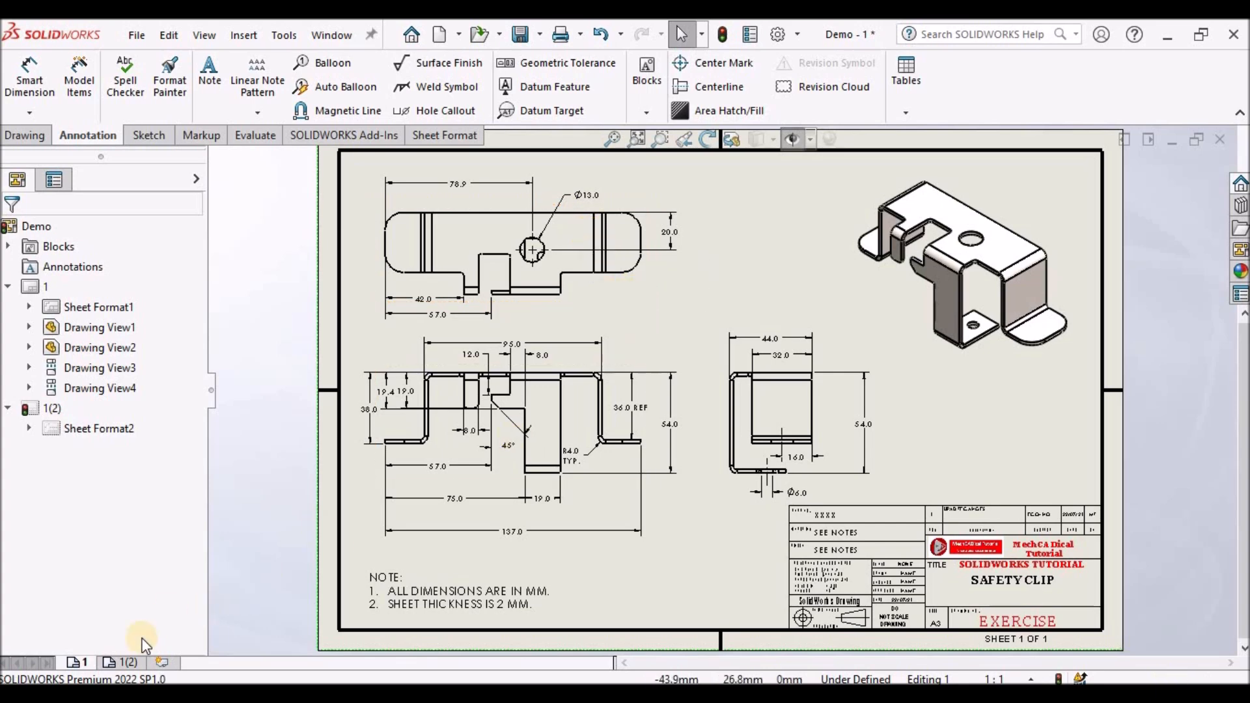
click(124, 663)
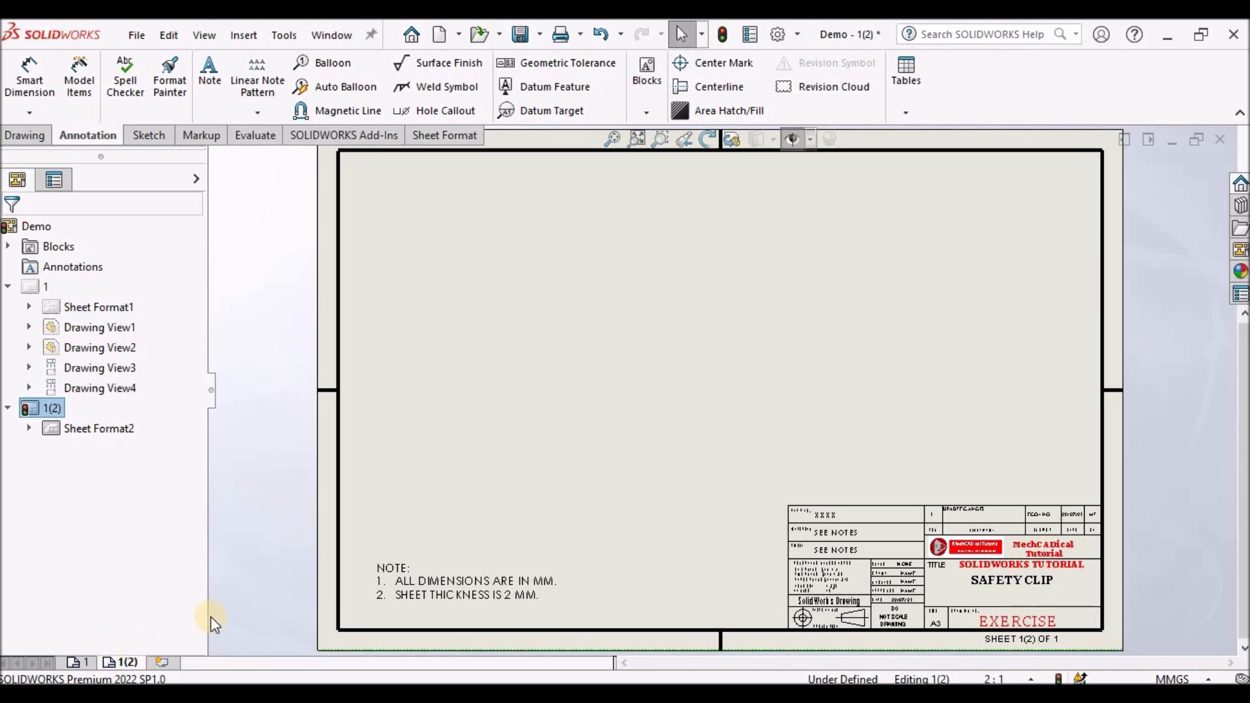
click(24, 138)
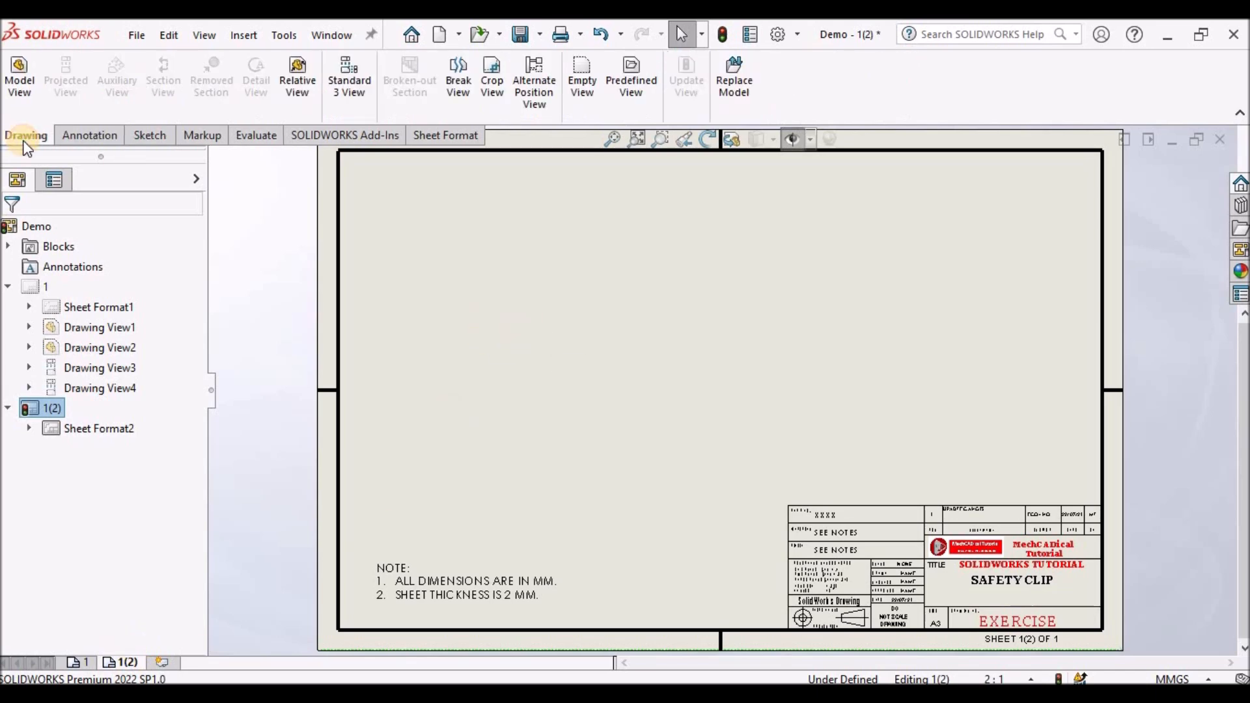
click(18, 76)
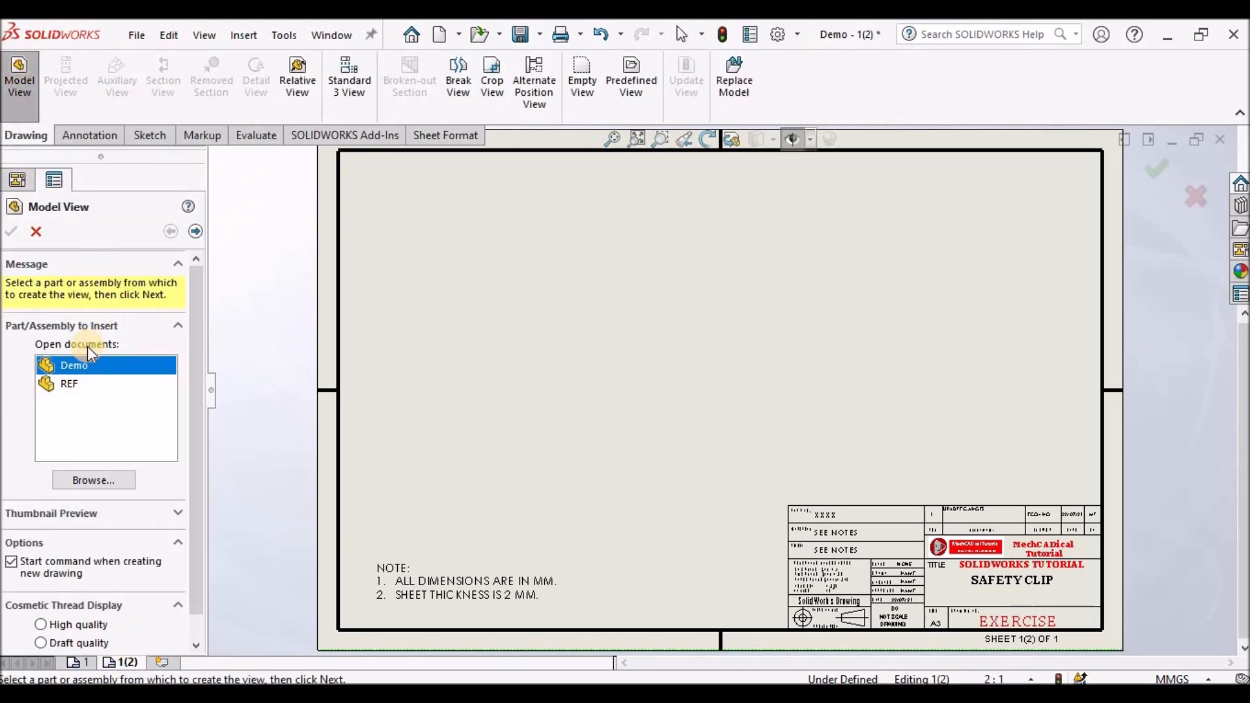
double_click(91, 362)
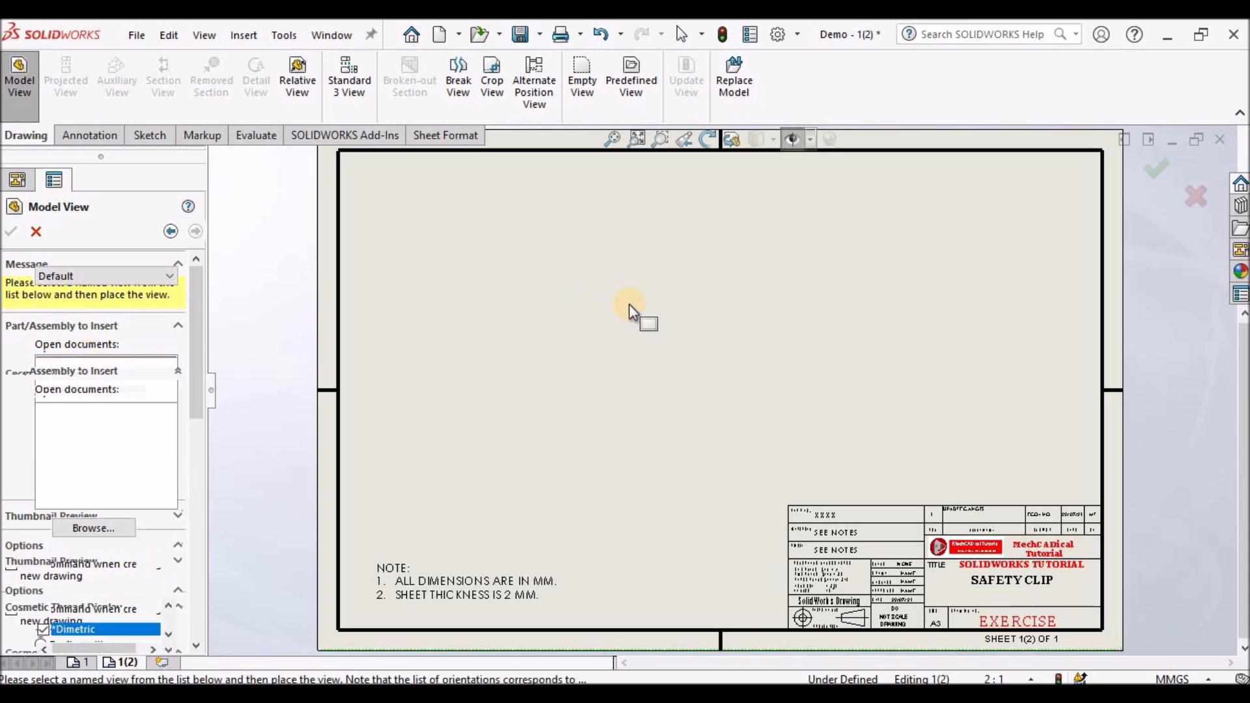
click(612, 322)
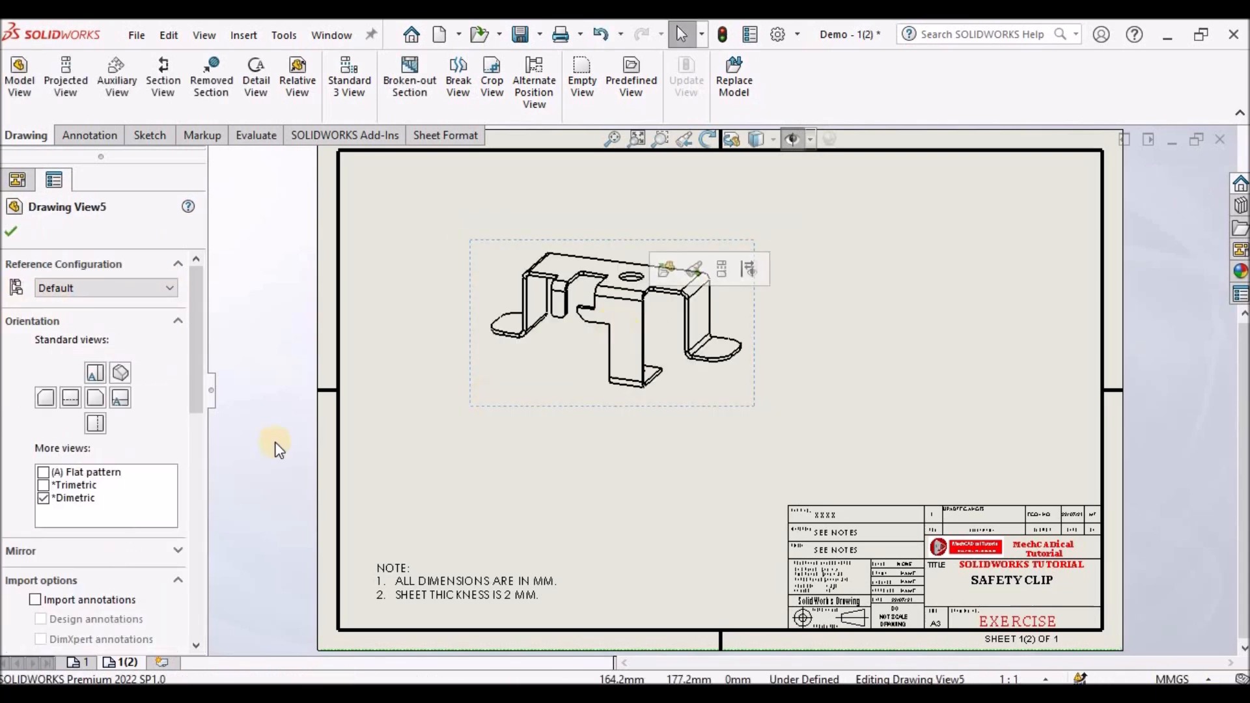
click(42, 475)
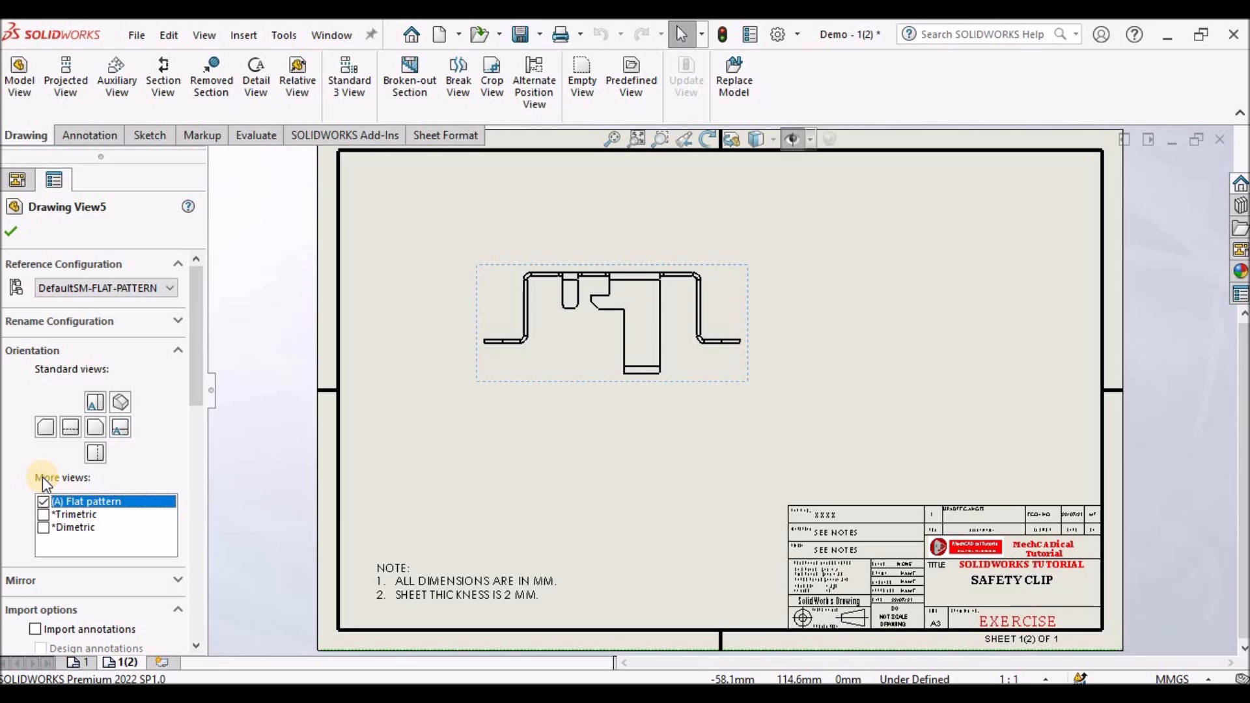
click(19, 238)
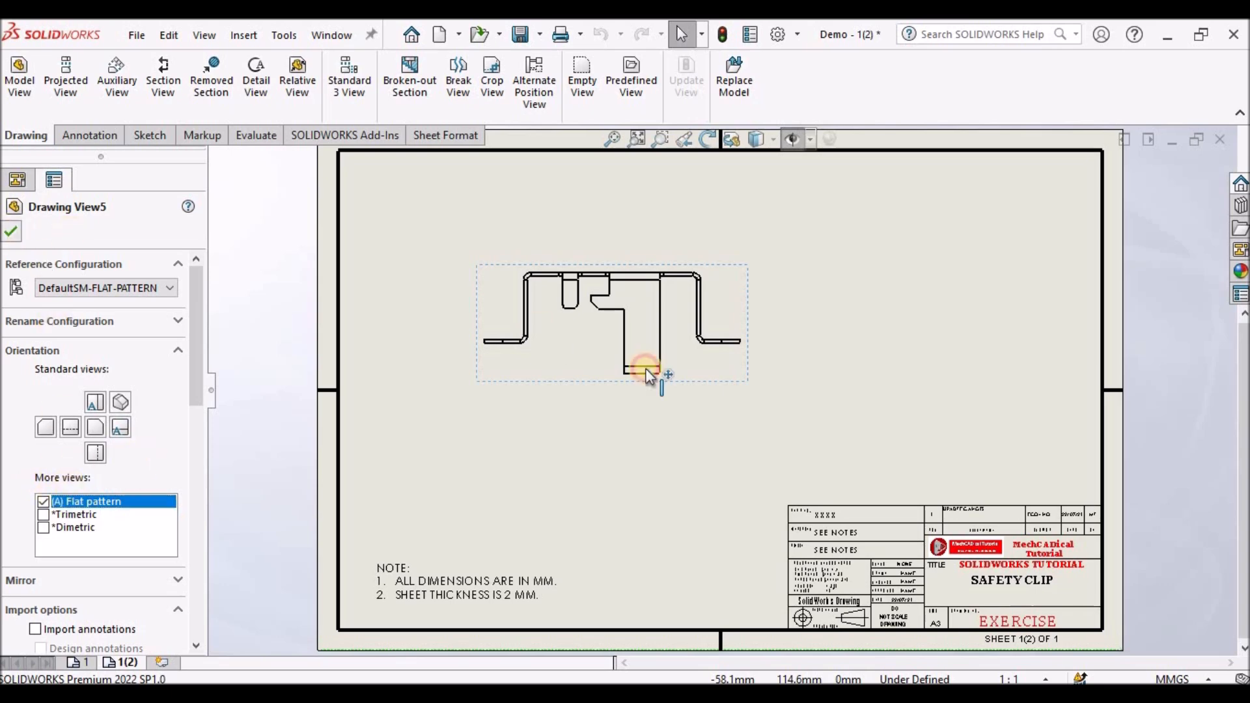
- Open the part from the new view and toggle its Flat-Pattern feature to flatten the model
right_click(736, 378)
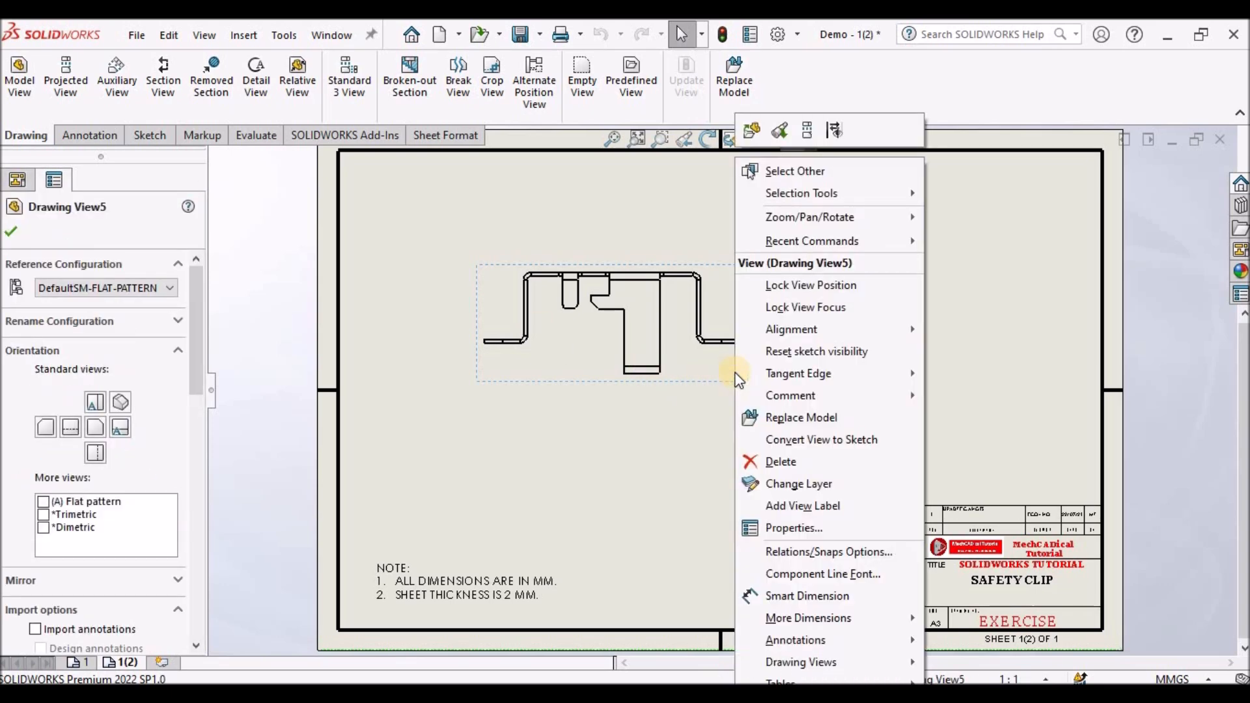
click(751, 131)
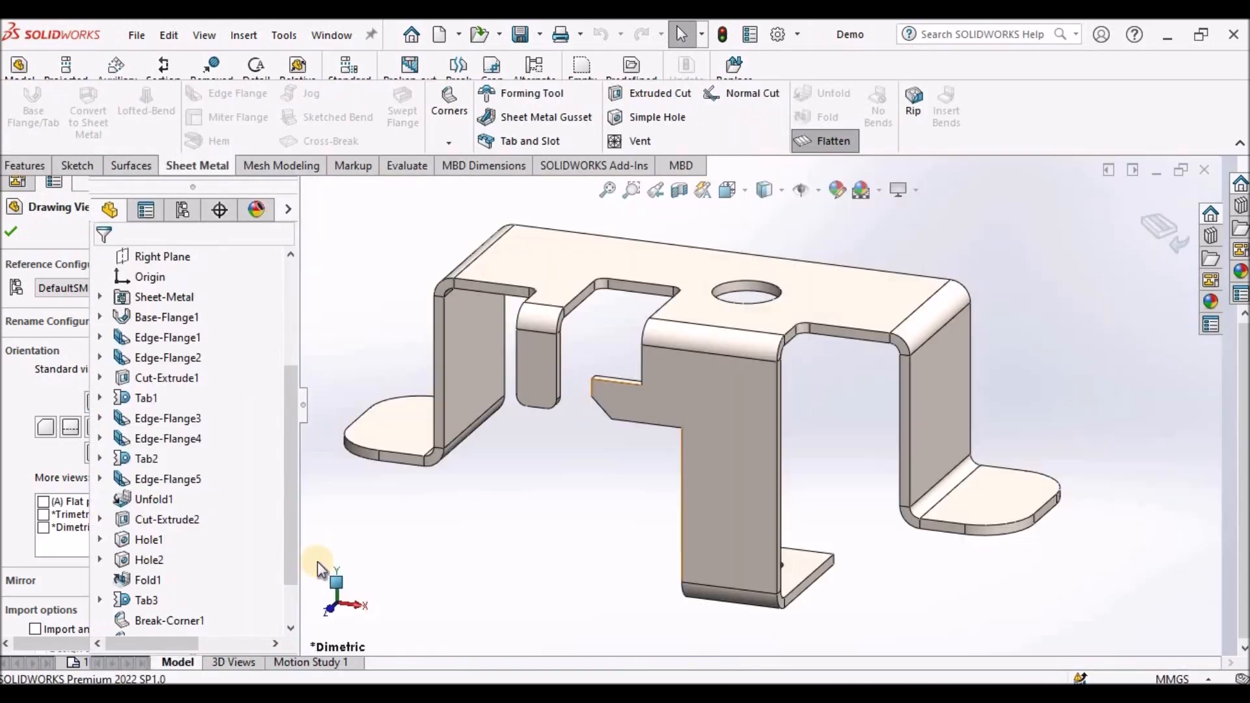
scroll(288, 549, down, 1)
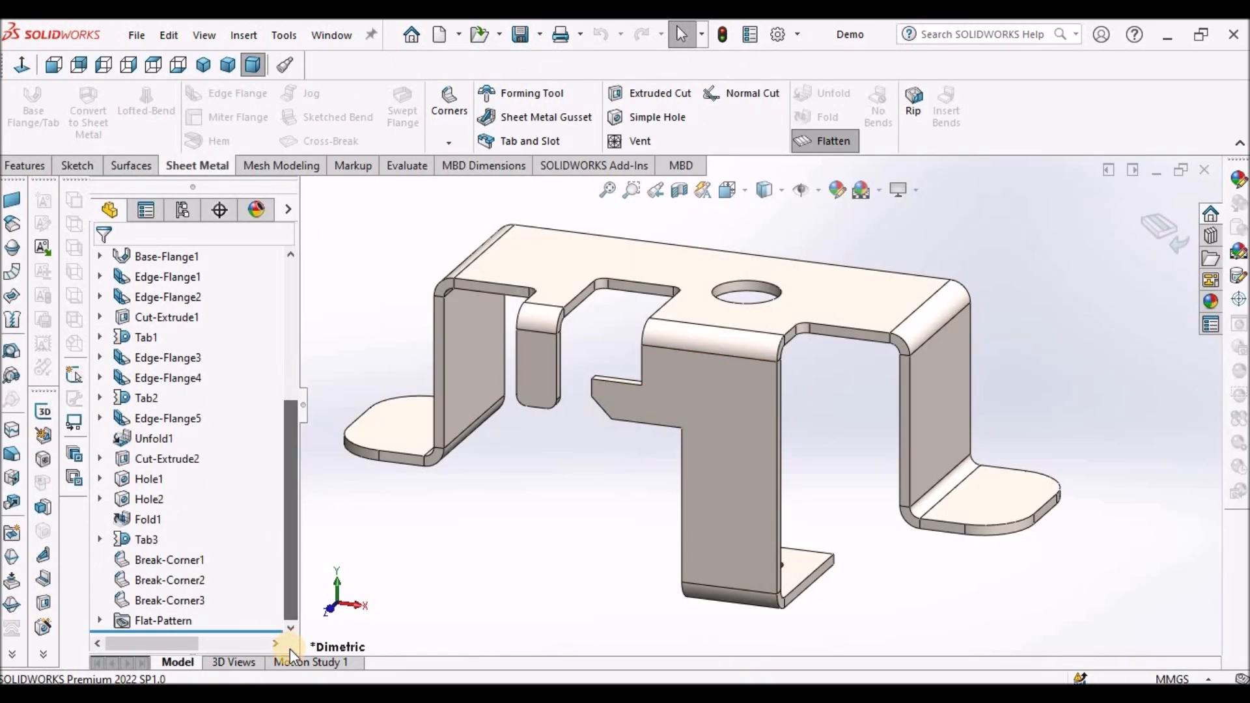
click(100, 621)
right_click(159, 614)
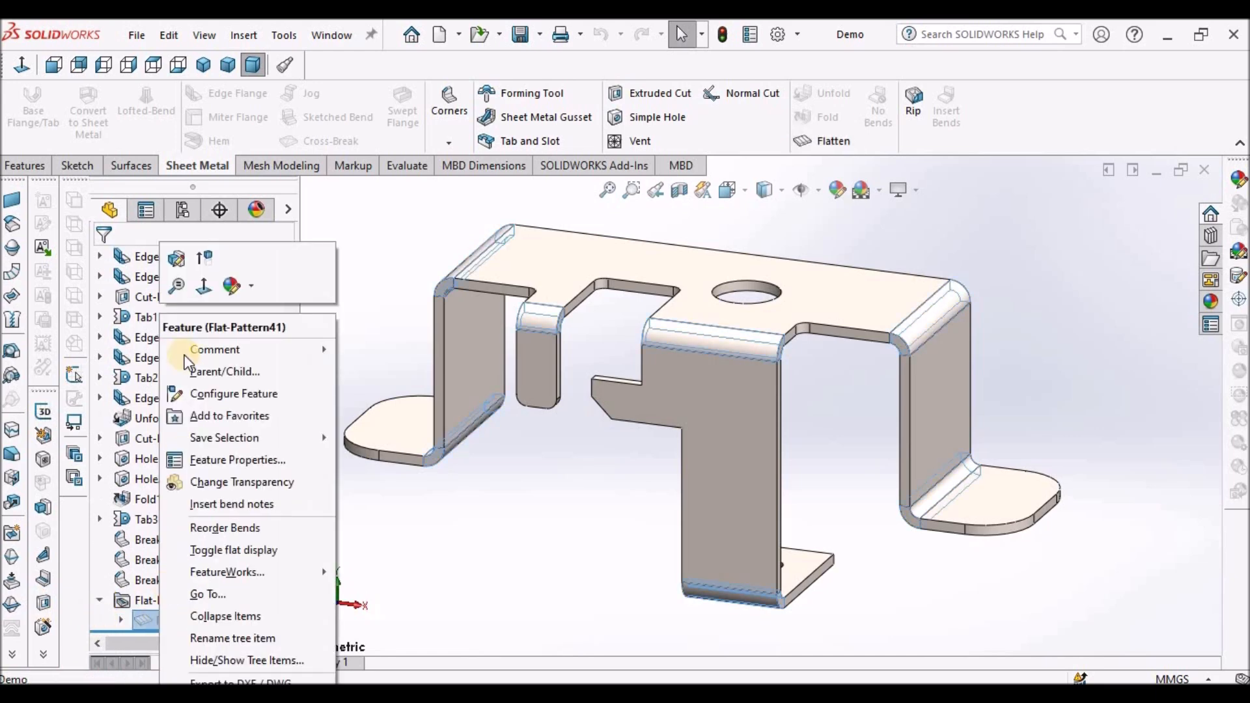
click(208, 248)
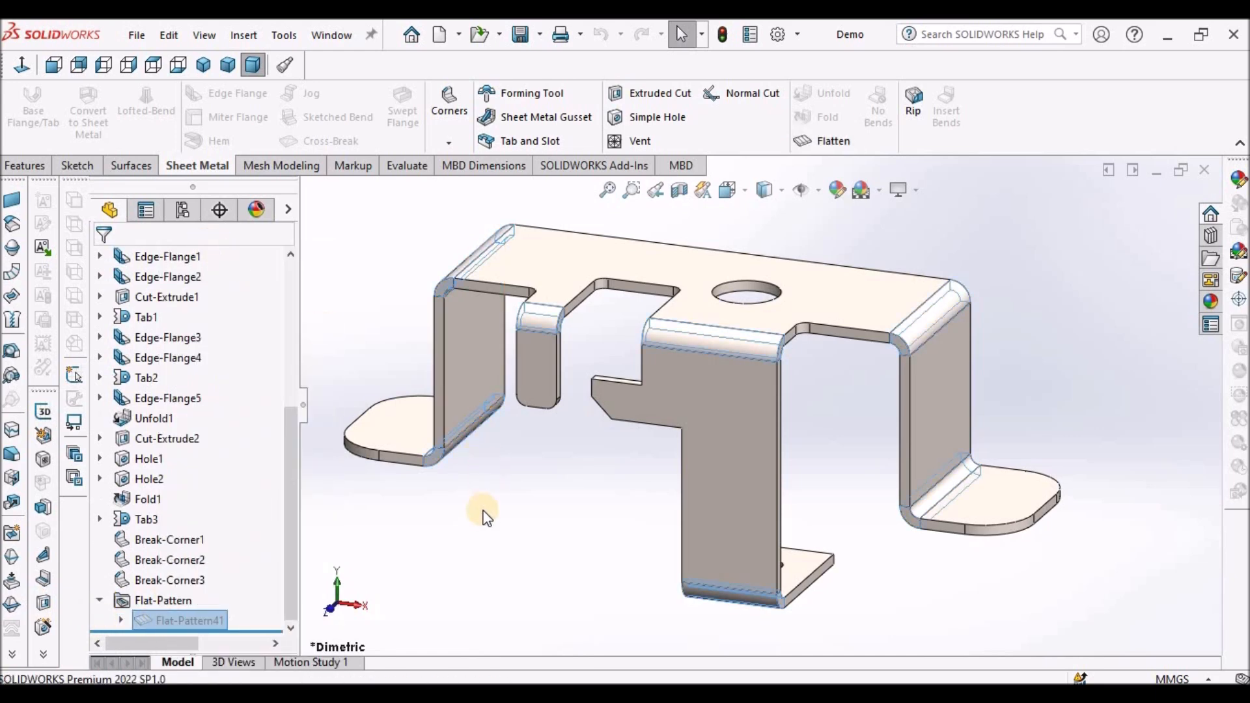
right_click(173, 620)
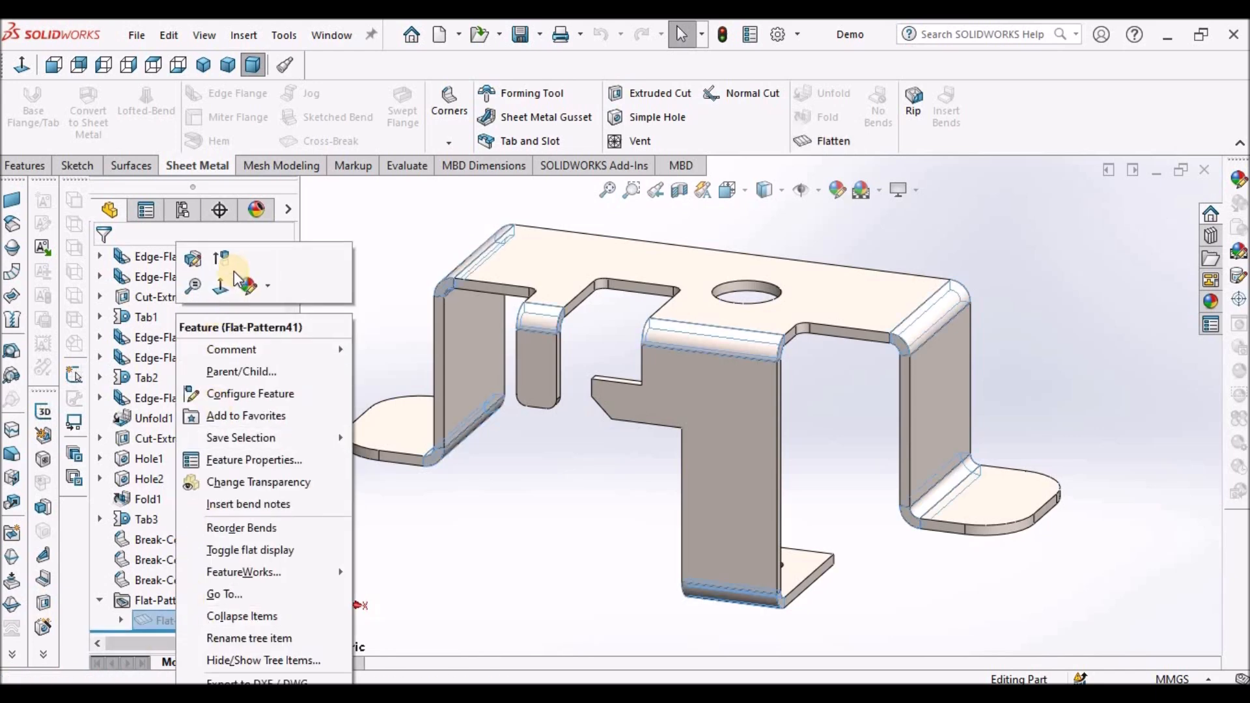
click(224, 260)
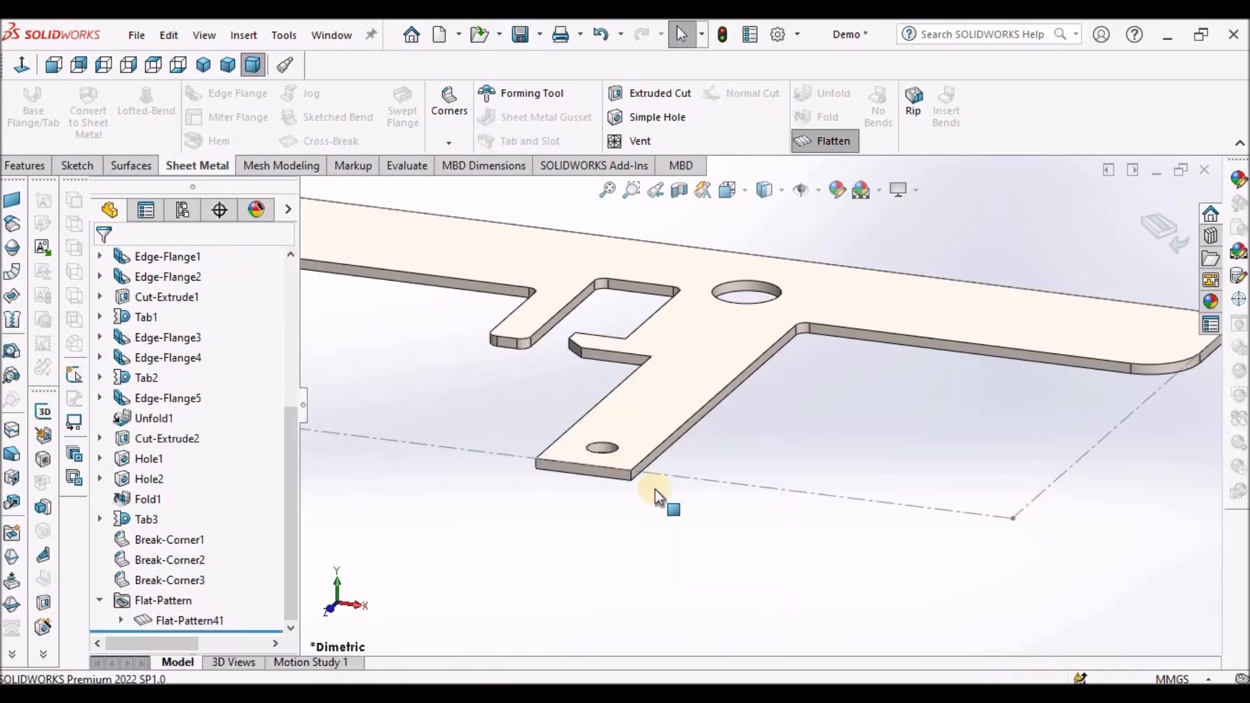
key(f)
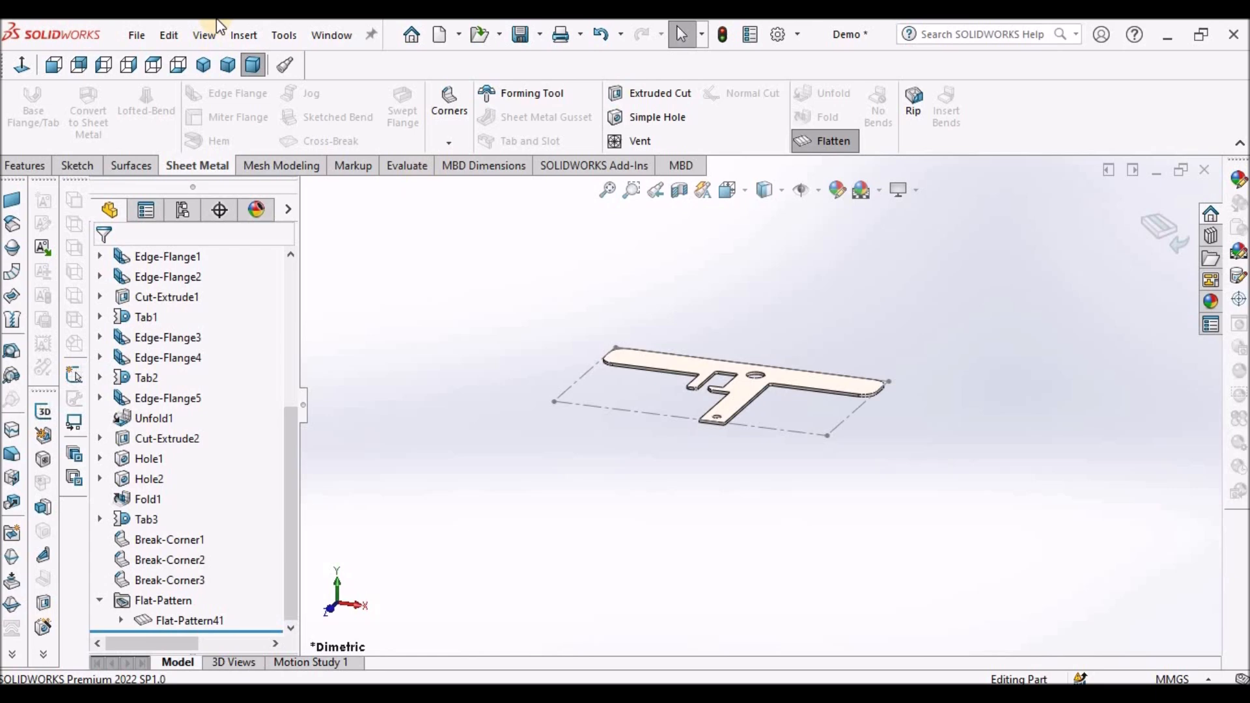
- Return to the Demo - 1(2) drawing window and close the update dialog
click(331, 36)
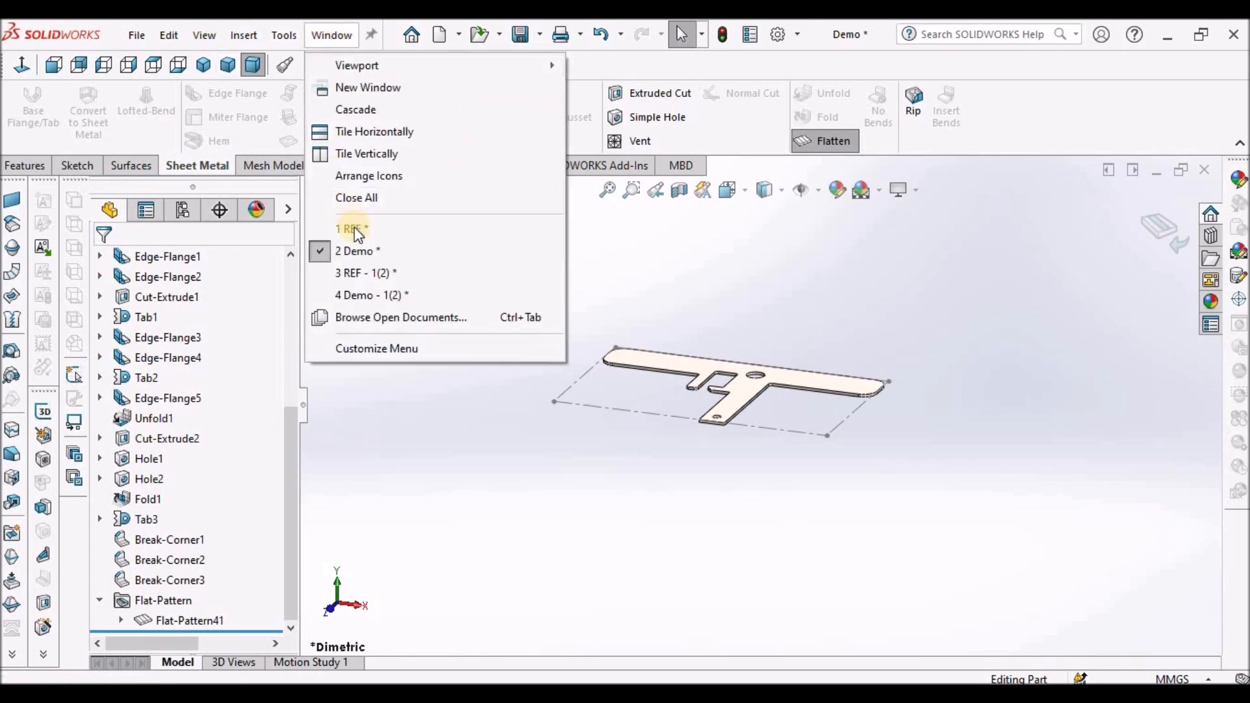
click(373, 297)
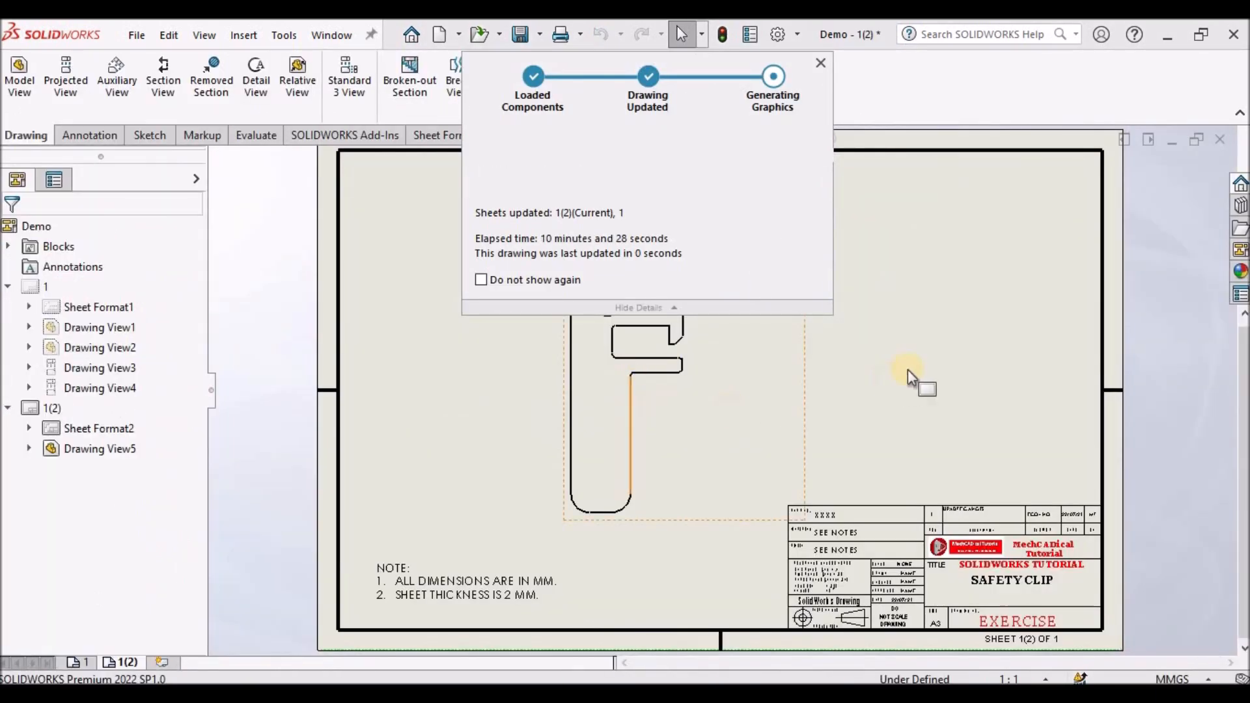
click(820, 63)
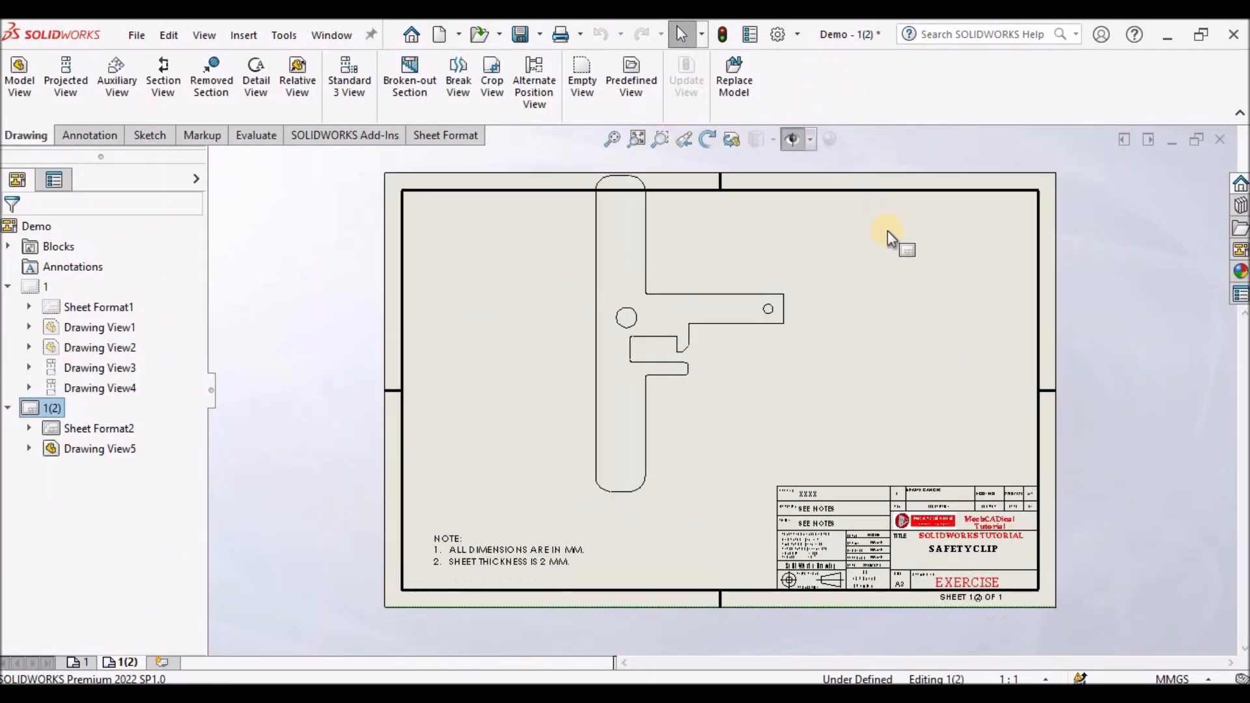
- Rotate the flat pattern drawing view to 270 degrees
scroll(826, 316, down, 1)
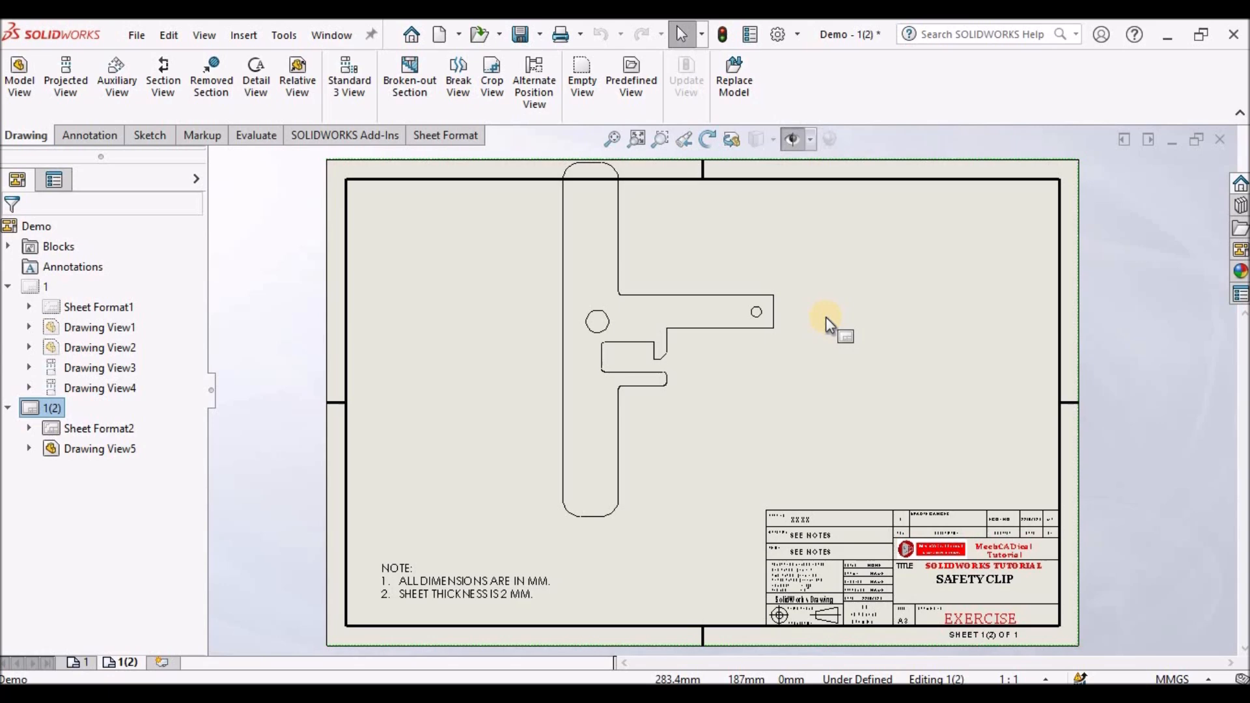
click(733, 392)
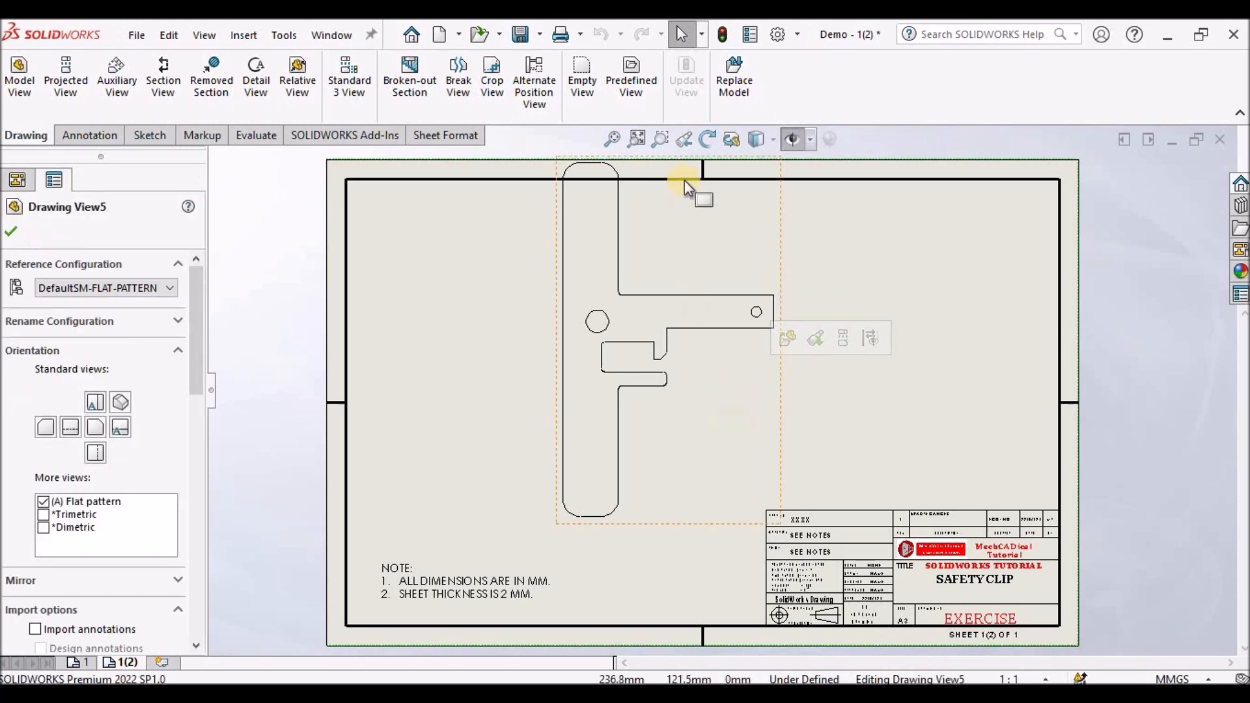
click(704, 138)
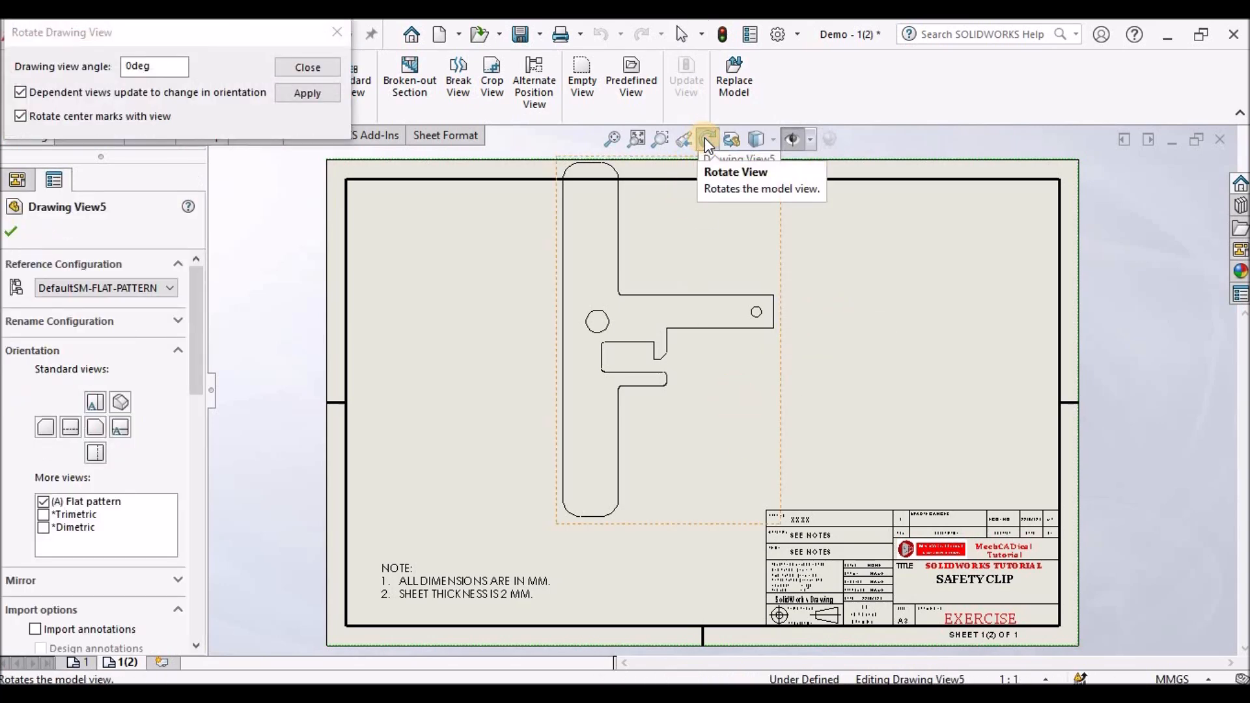
double_click(170, 66)
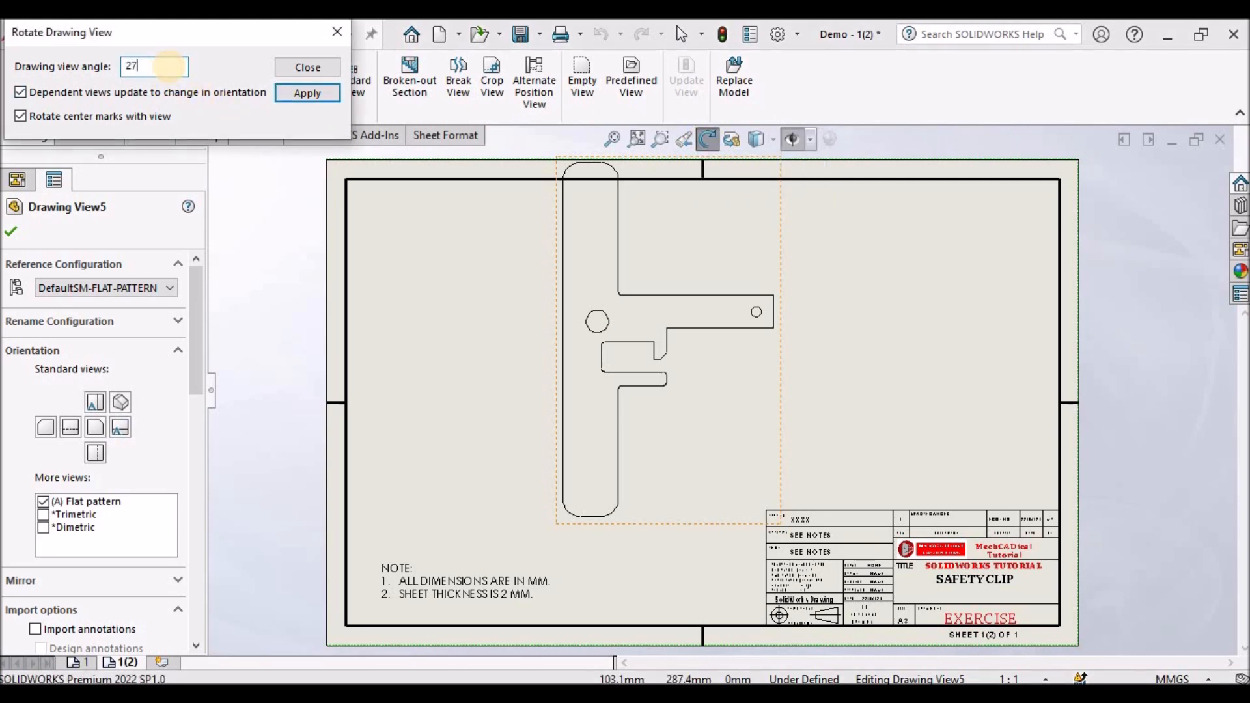
key(Return)
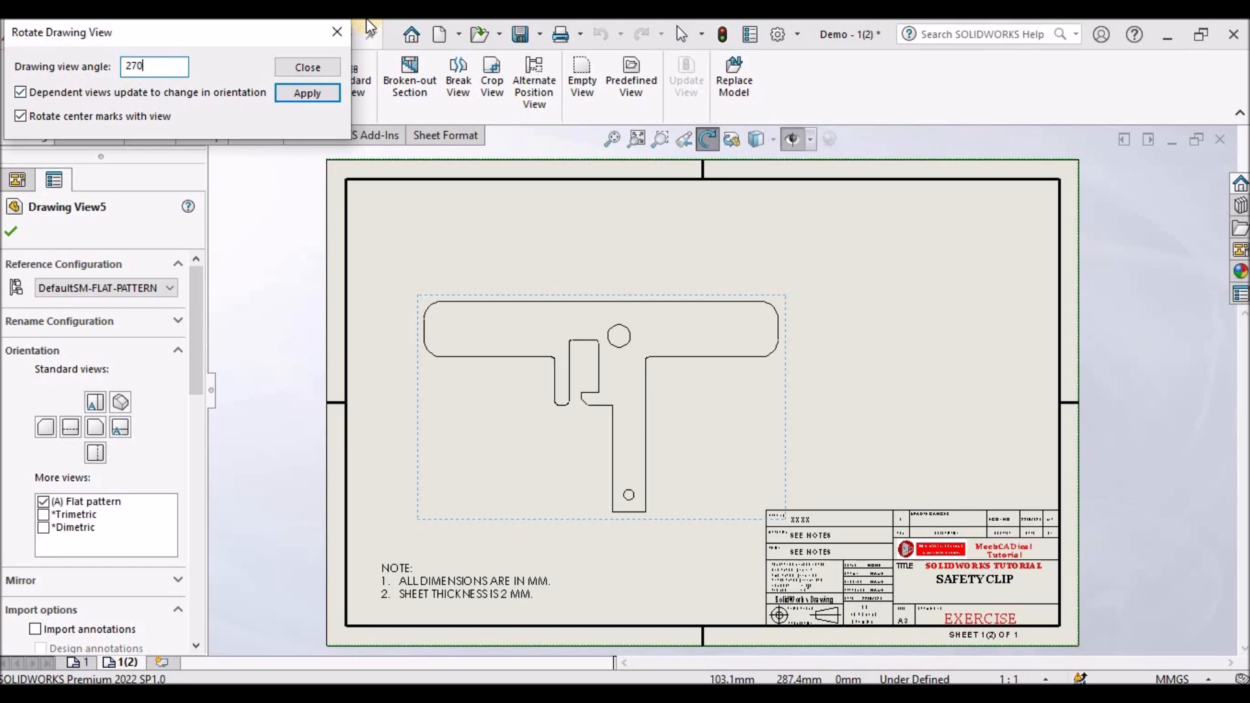
click(334, 35)
click(427, 249)
scroll(671, 445, up, 4)
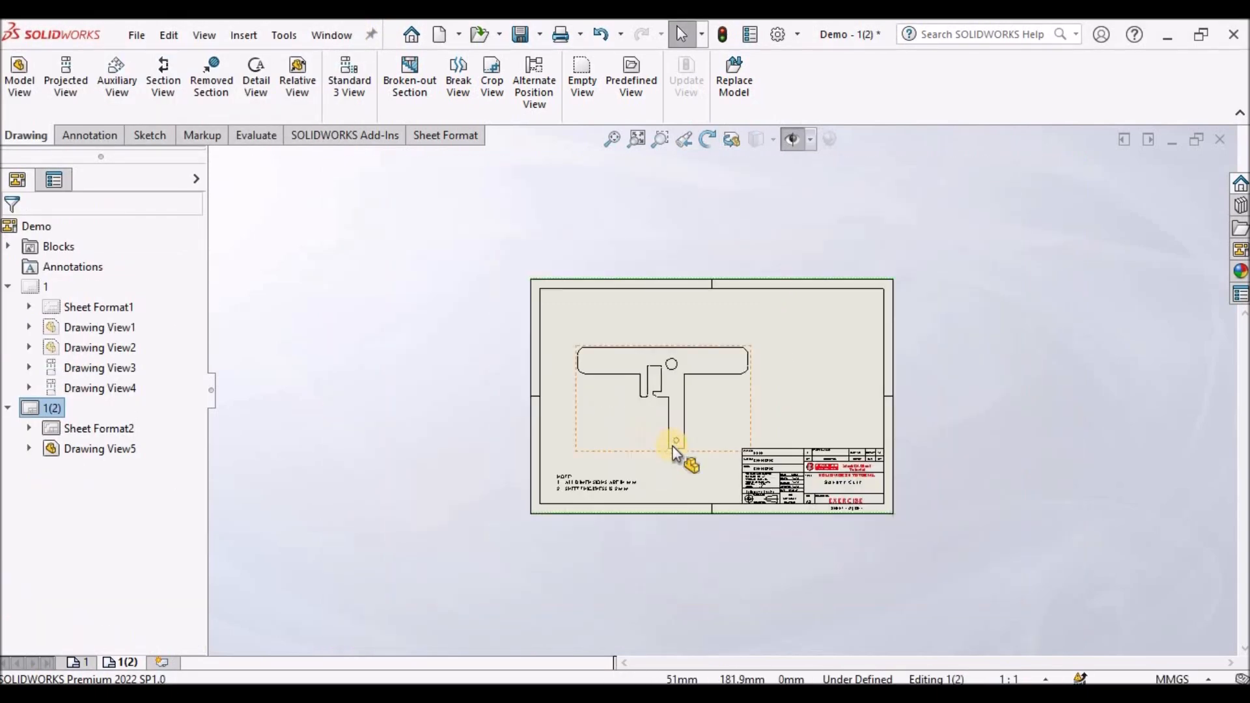
scroll(672, 445, down, 3)
click(89, 135)
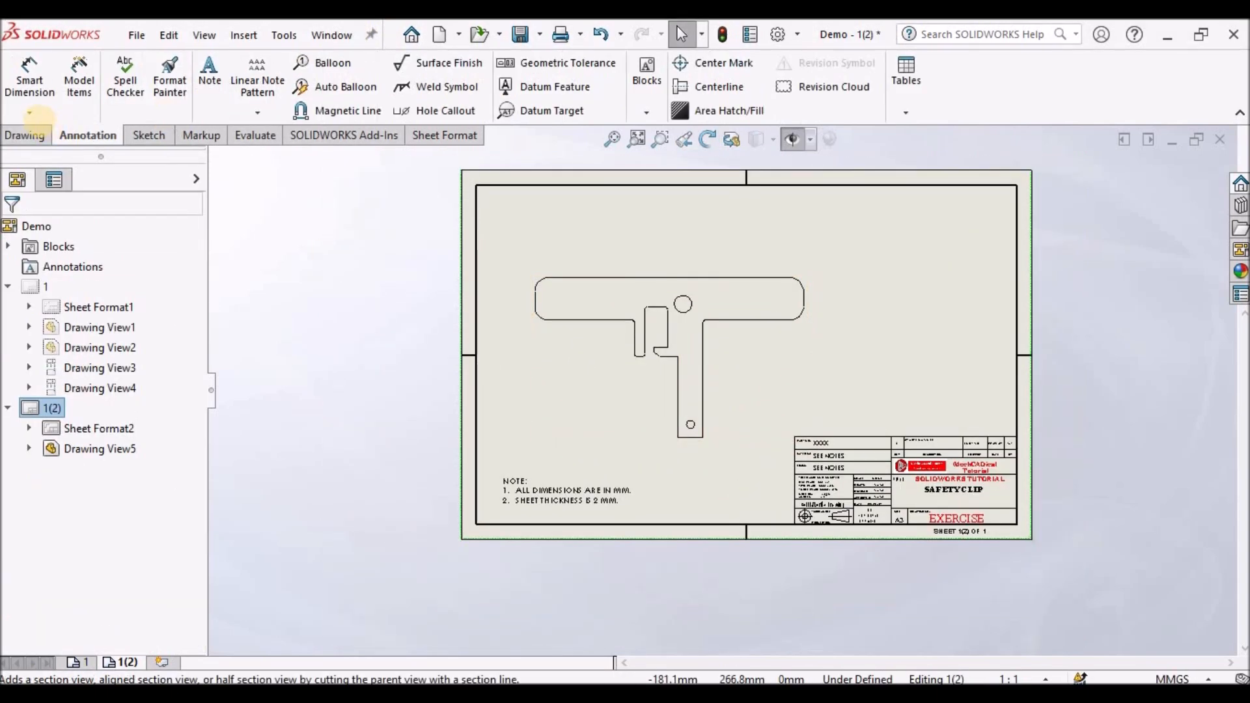
click(29, 108)
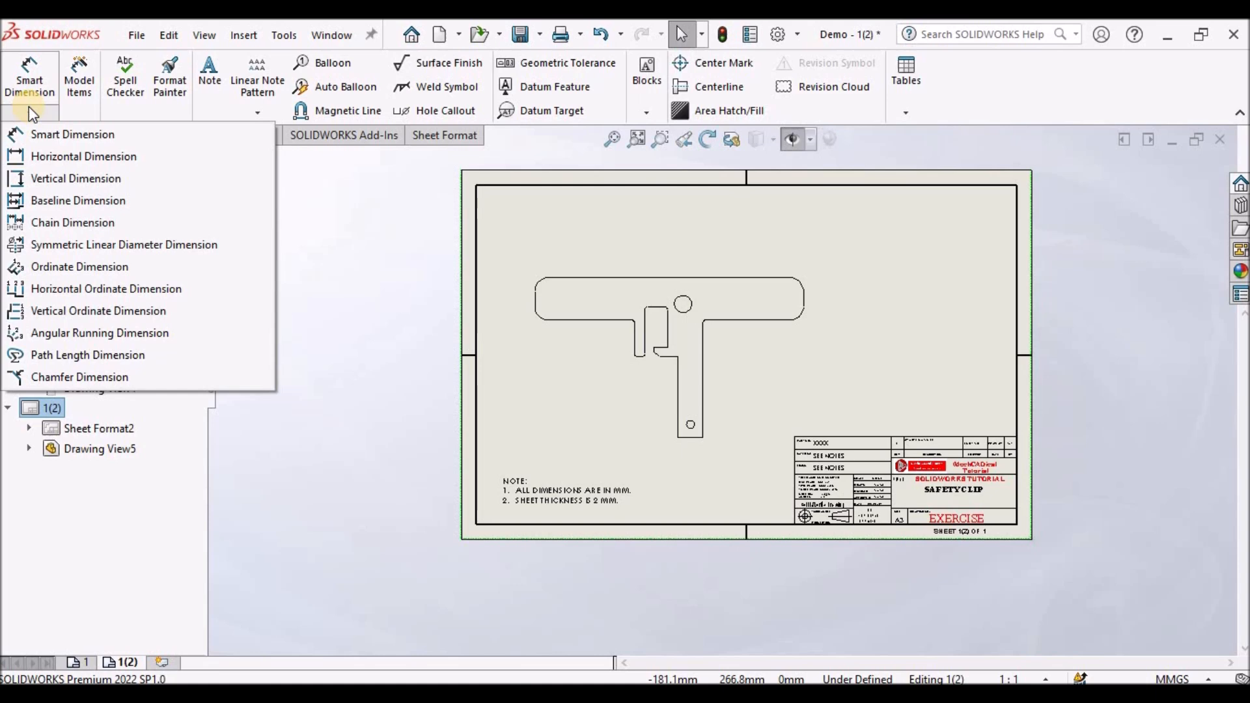
click(80, 311)
scroll(592, 293, down, 3)
click(524, 267)
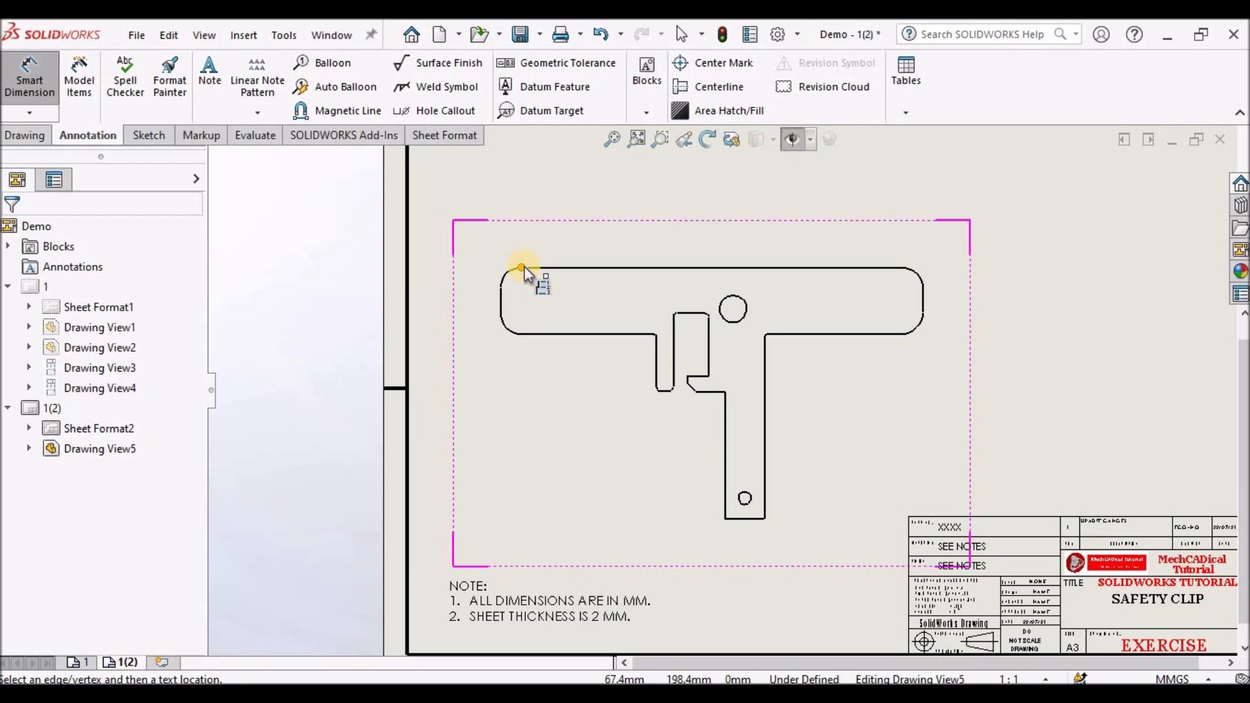
click(448, 267)
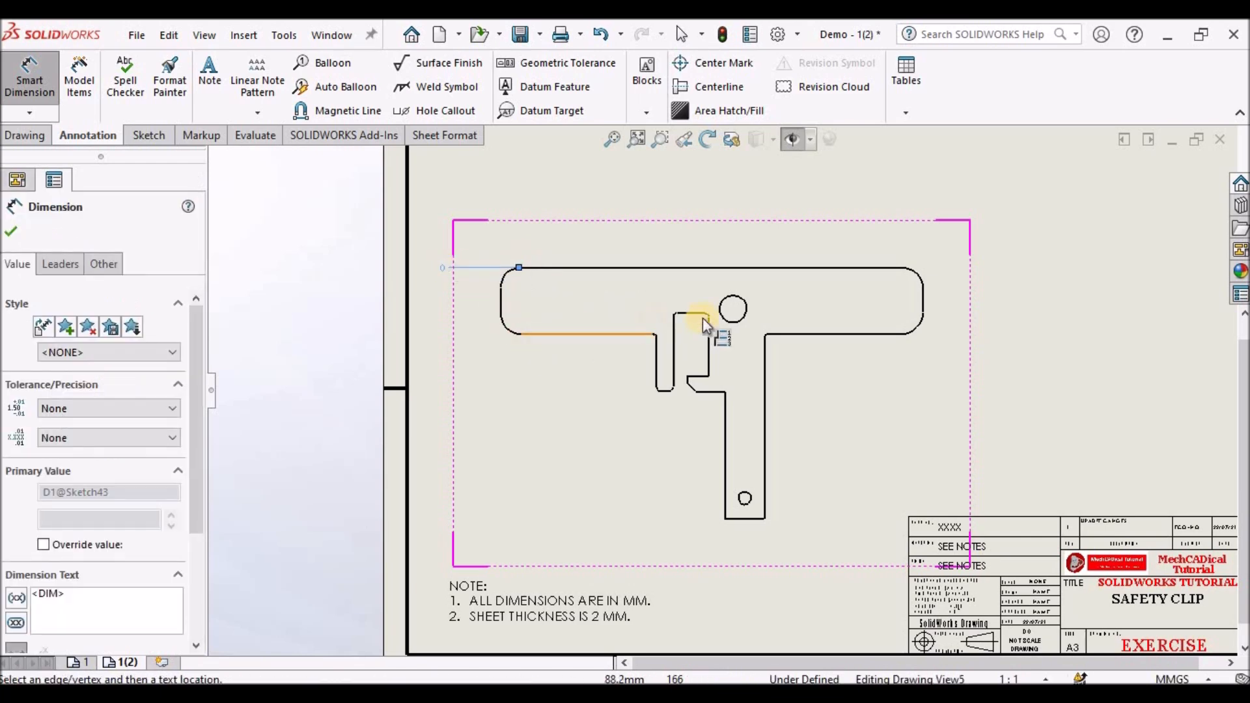
click(721, 316)
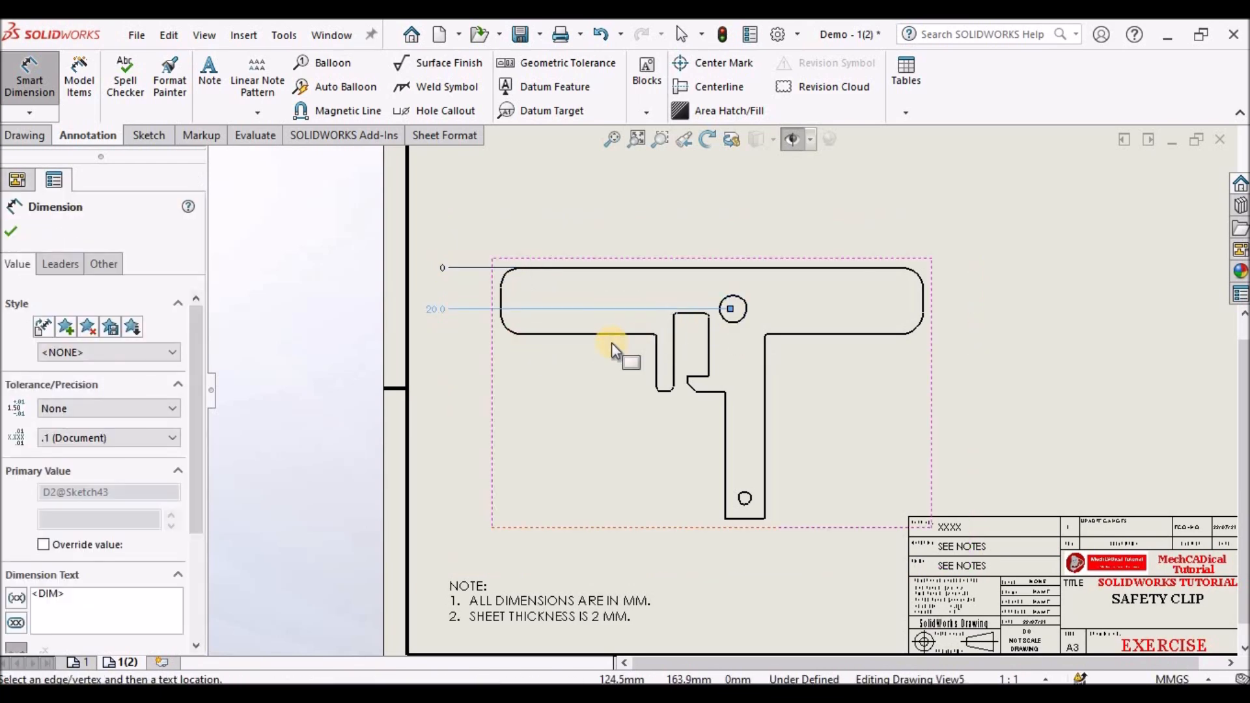
click(604, 334)
scroll(653, 397, down, 4)
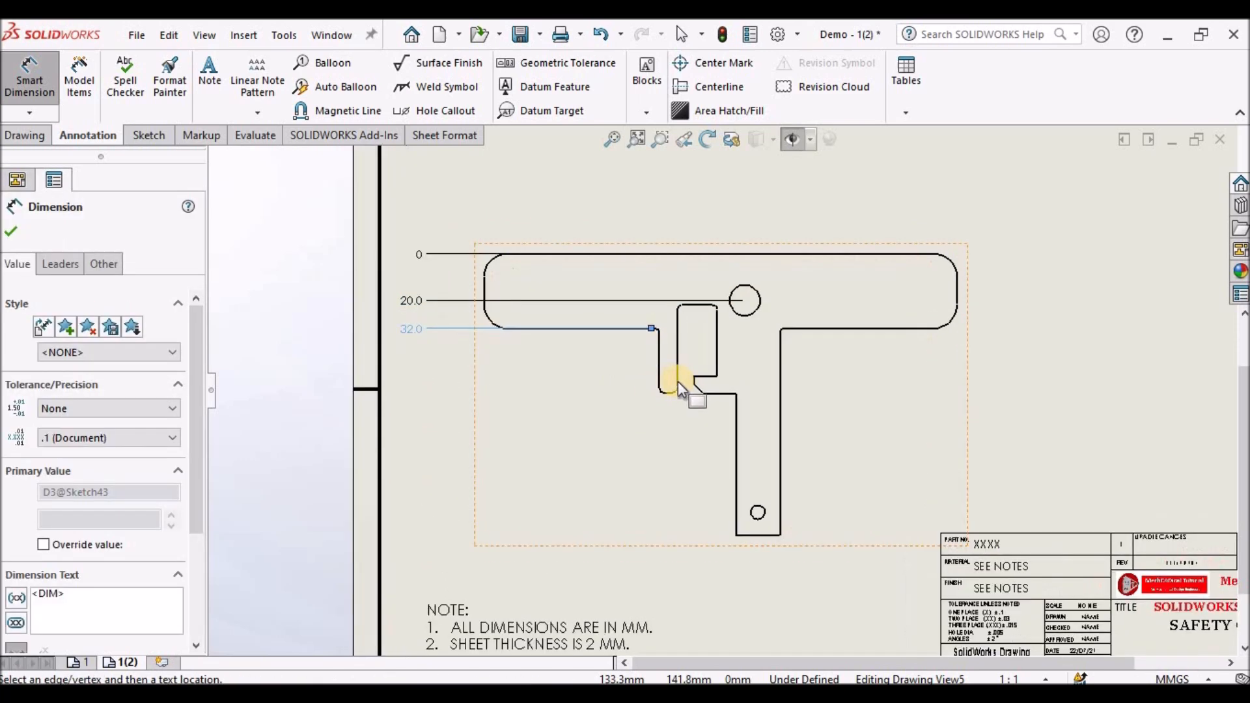
- Add further vertical ordinate dimensions to the slot edges, lower hole centre, right flange edge and bottom edge
click(674, 398)
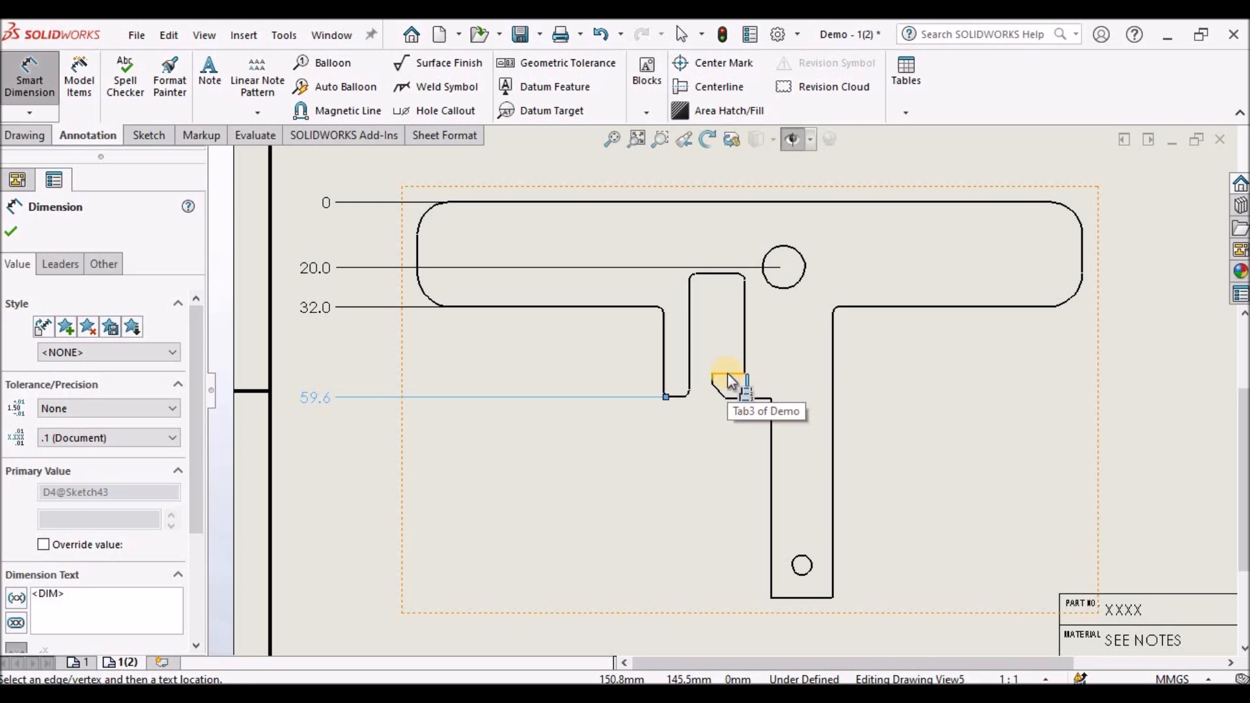
click(725, 372)
click(748, 400)
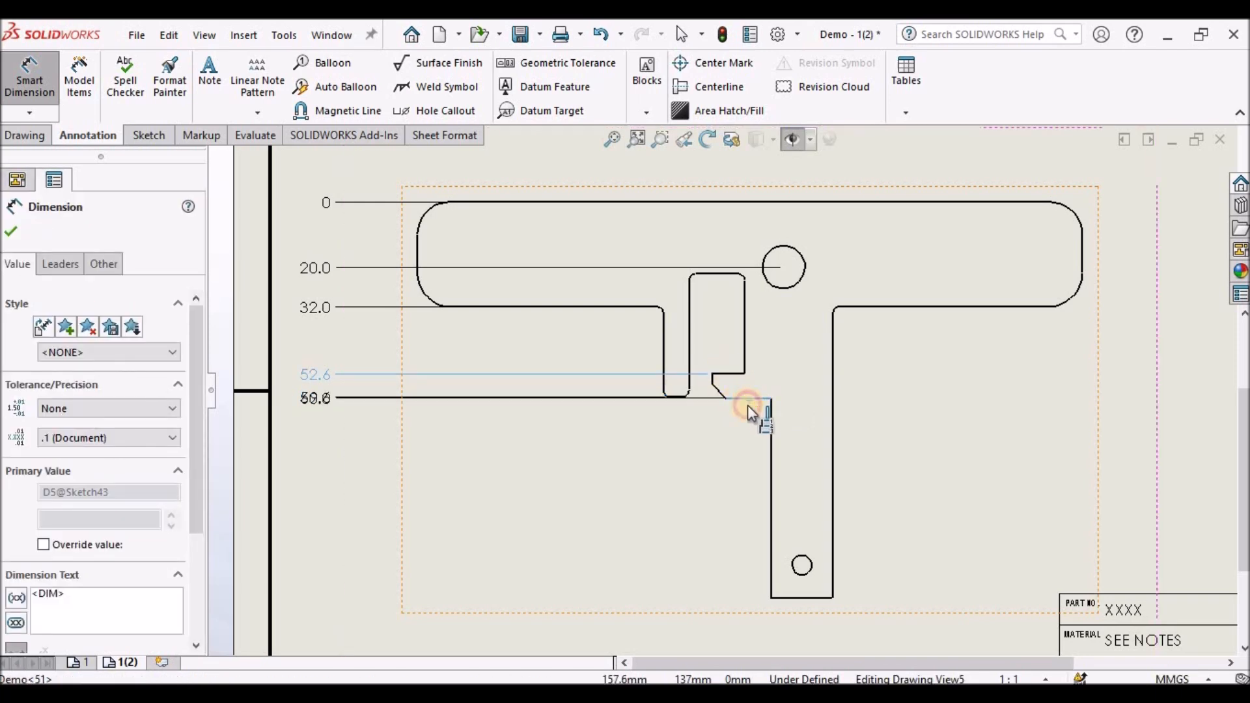
click(799, 571)
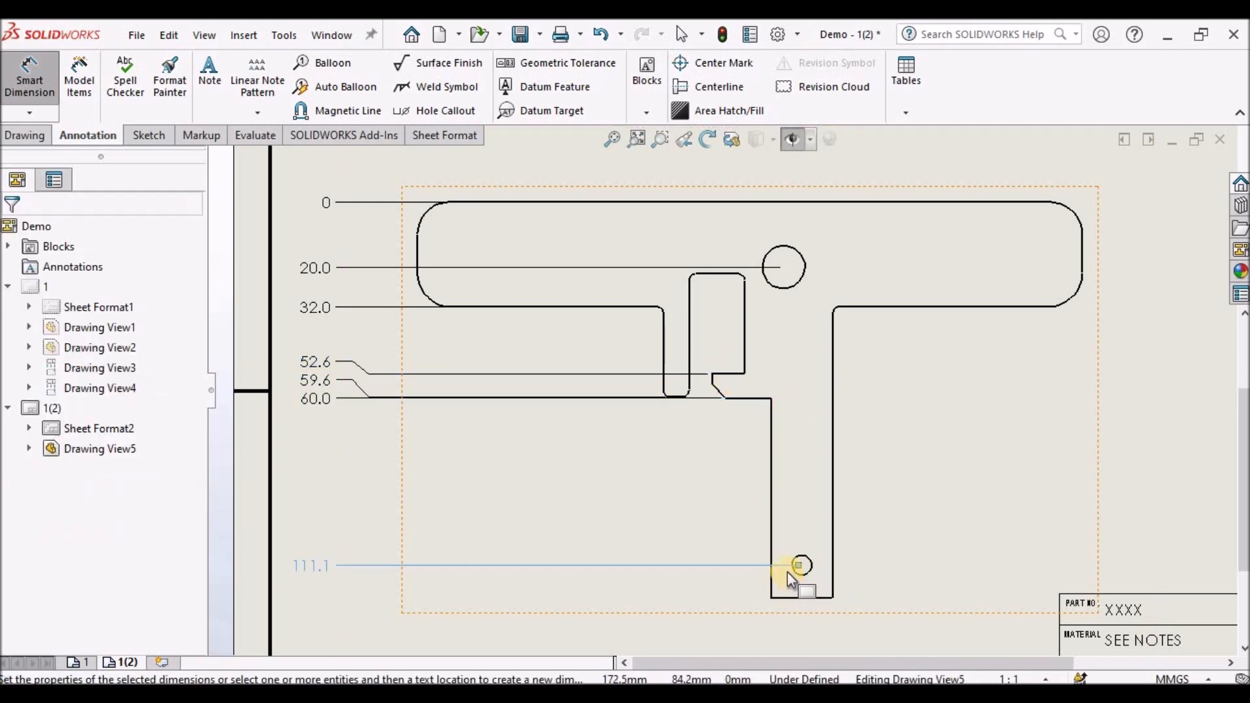
click(882, 309)
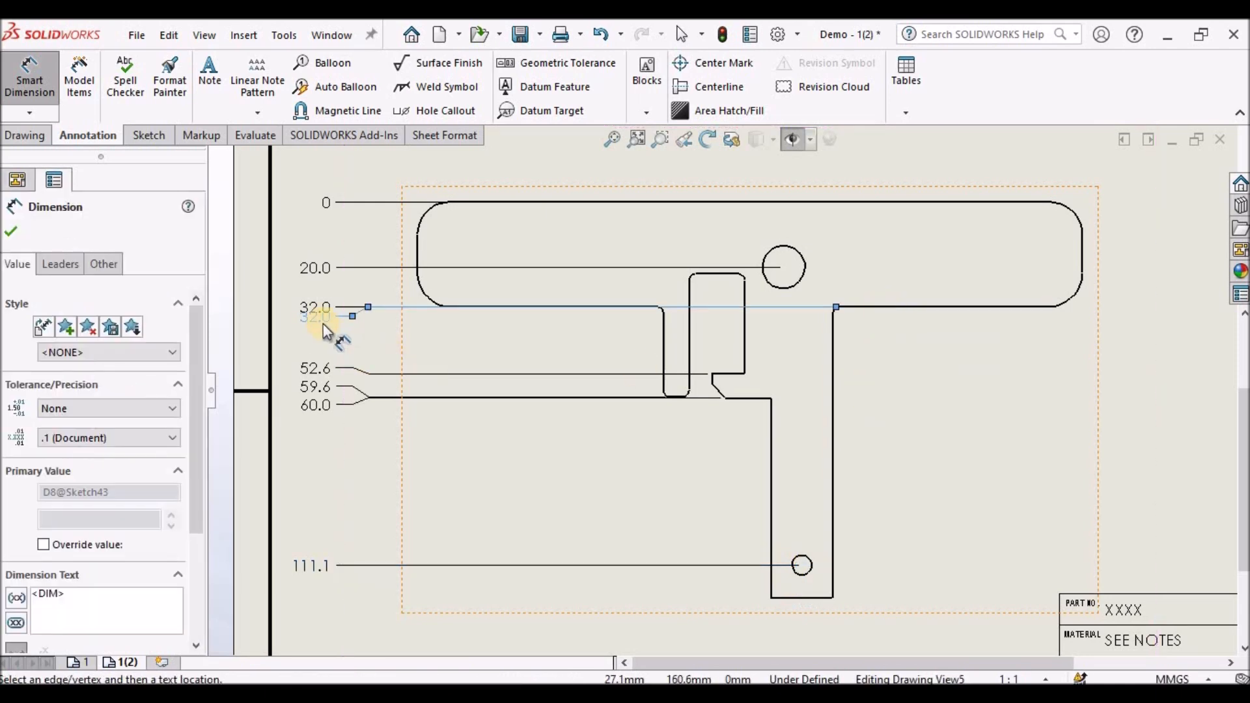
scroll(323, 323, down, 2)
click(360, 352)
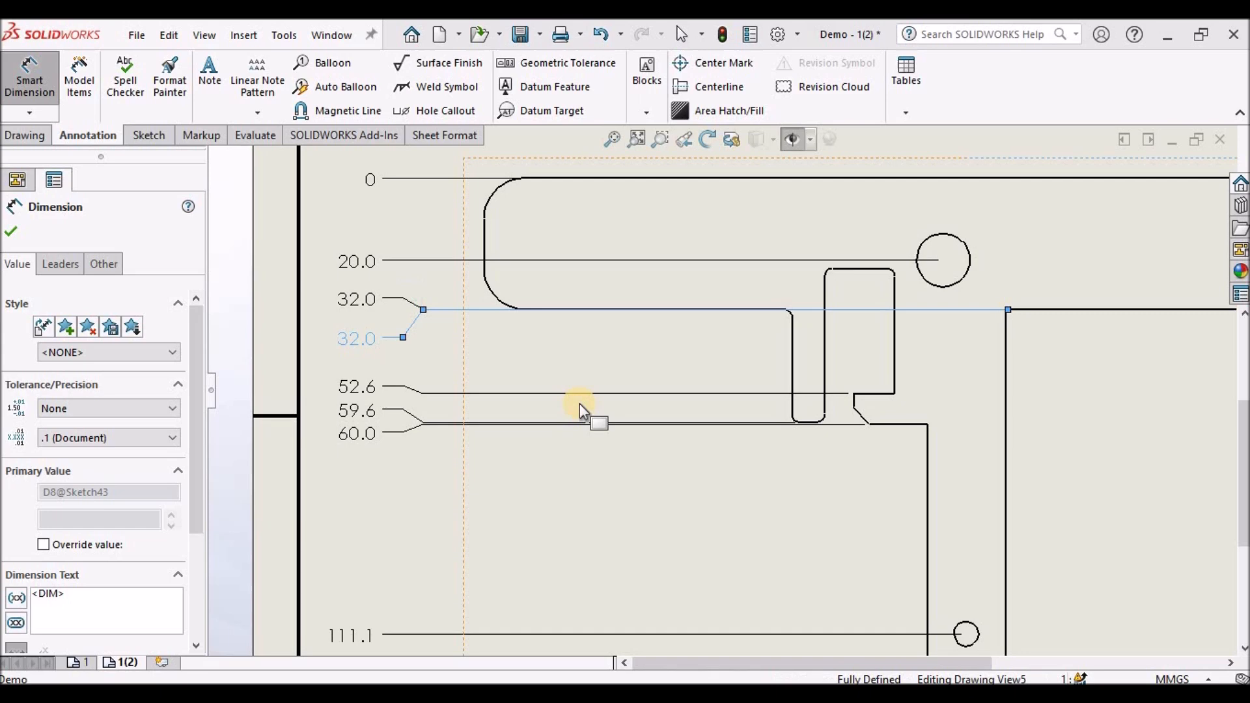
scroll(579, 404, up, 5)
scroll(817, 538, down, 2)
click(815, 538)
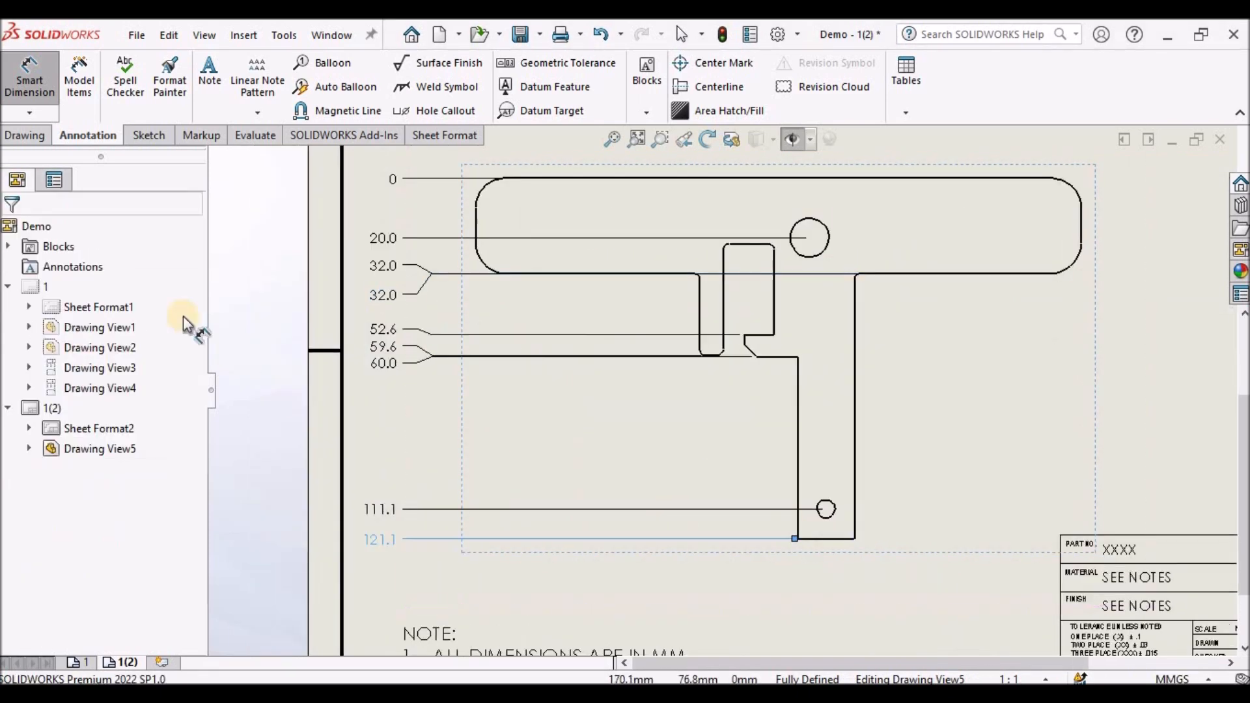
click(229, 378)
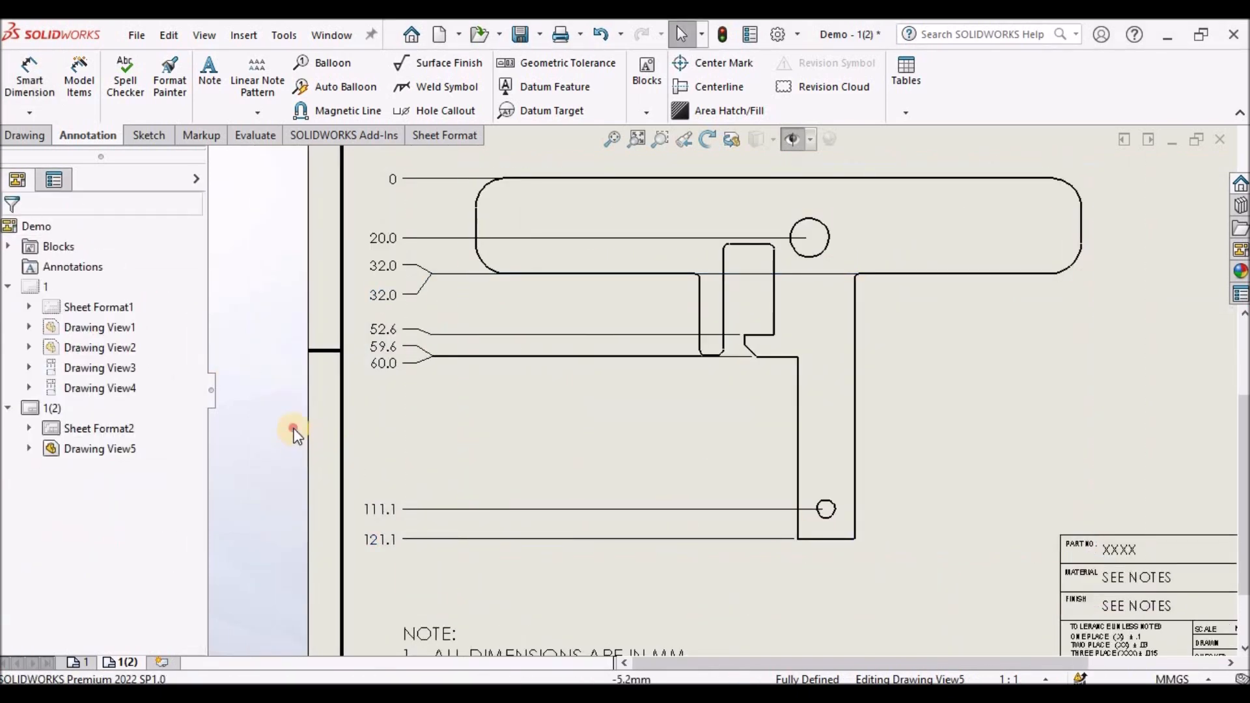
- Remove the jog from the duplicate 32.0 ordinate dimension and drag it into line with the other 32.0 dimension
click(381, 298)
drag(381, 298, 382, 264)
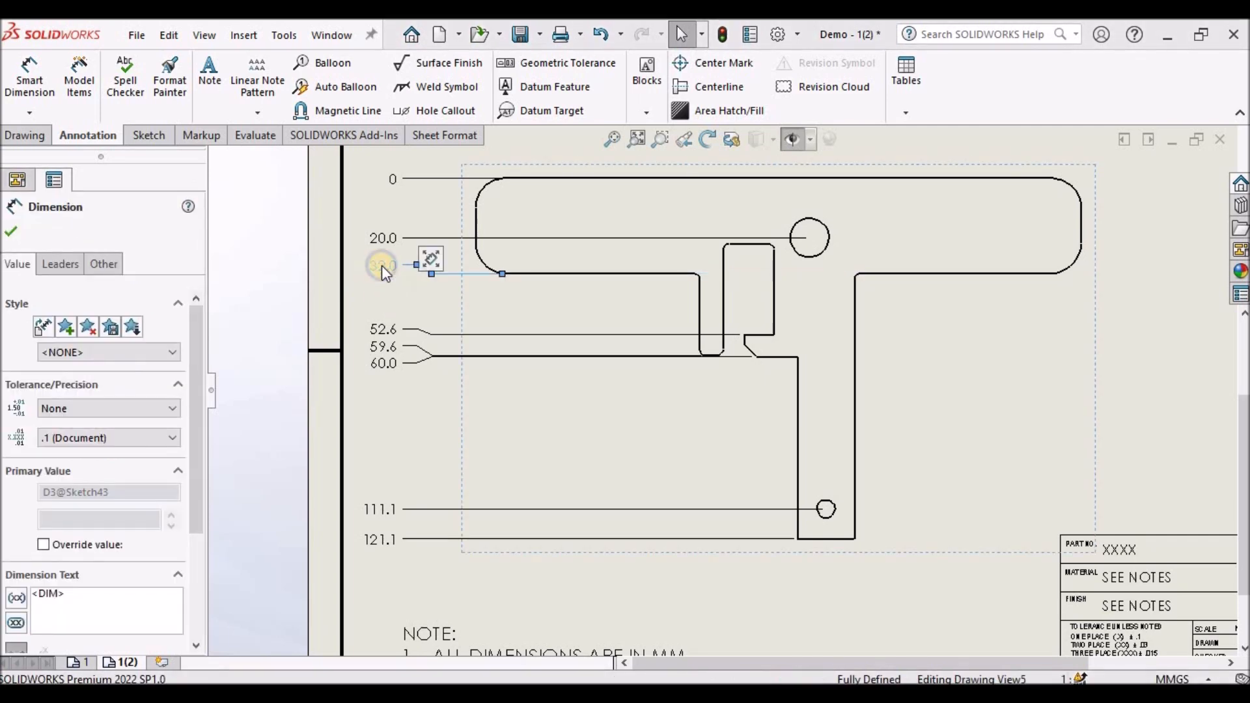
right_click(382, 264)
mouse_move(501, 436)
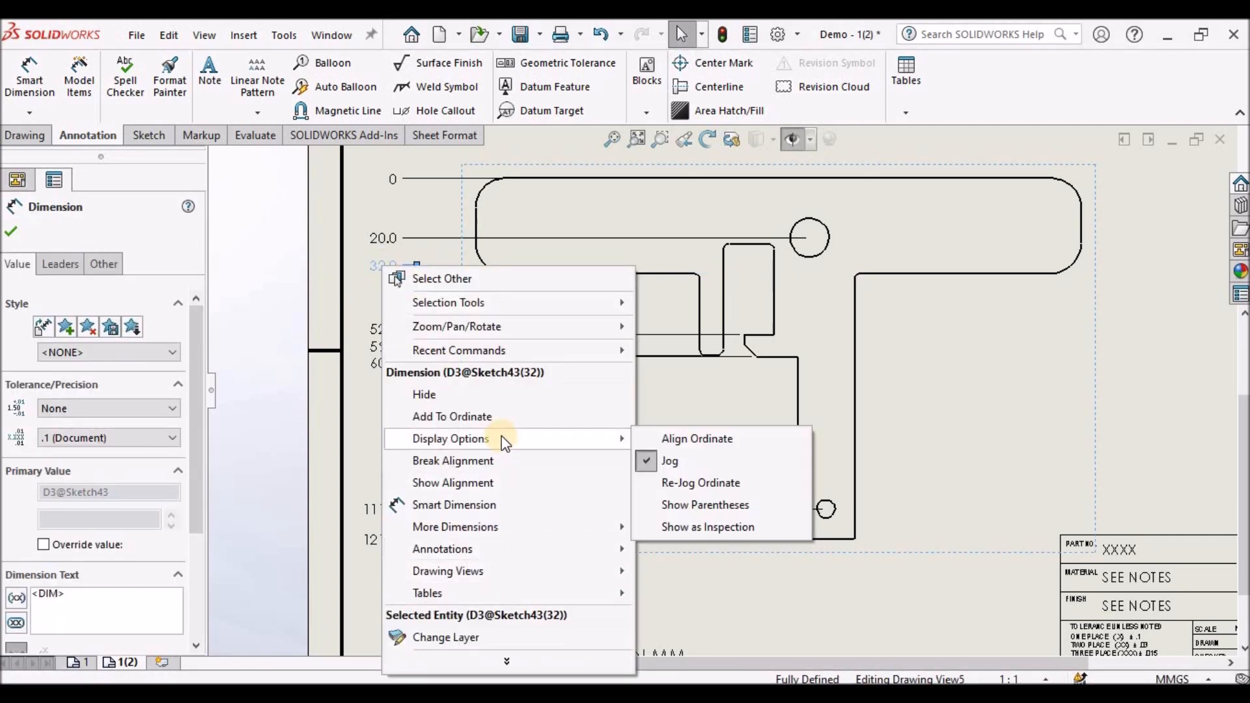
click(681, 461)
click(354, 315)
click(406, 415)
scroll(838, 396, up, 4)
scroll(931, 324, down, 2)
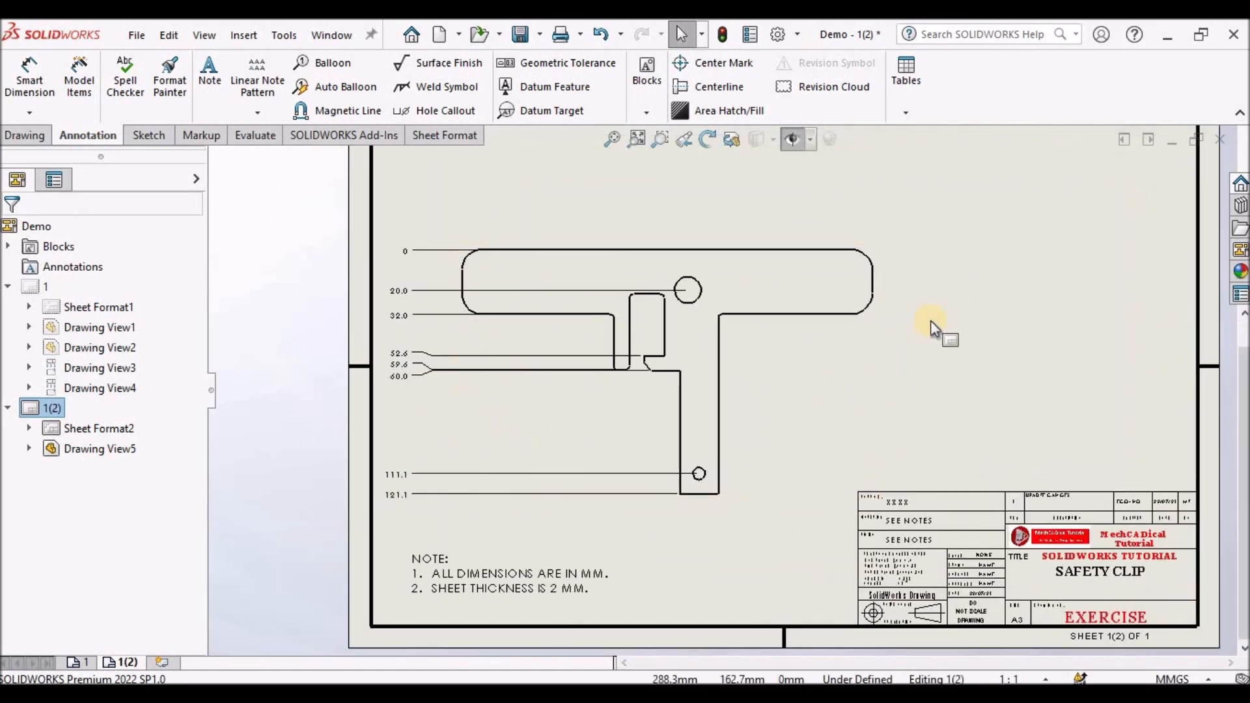
- Start horizontal ordinate dimensioning on the flat pattern, picking its left edge as the zero reference
scroll(898, 300, down, 1)
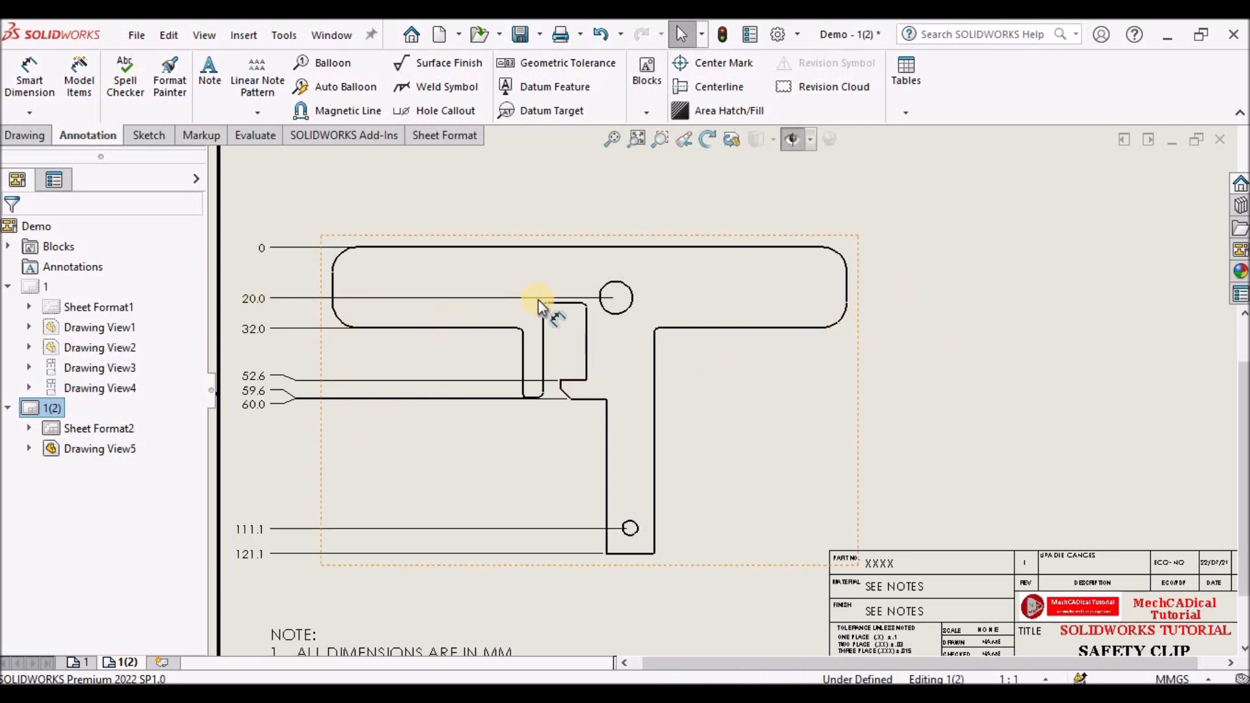
scroll(441, 251, up, 2)
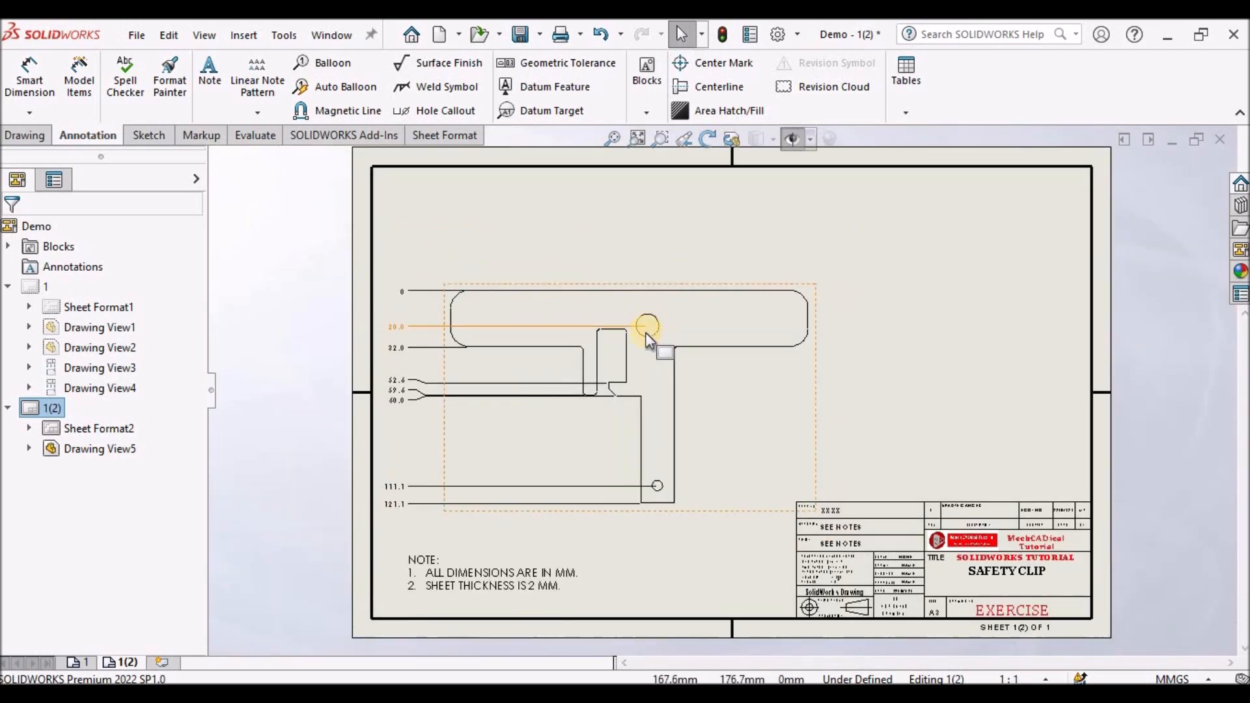
scroll(647, 326, down, 1)
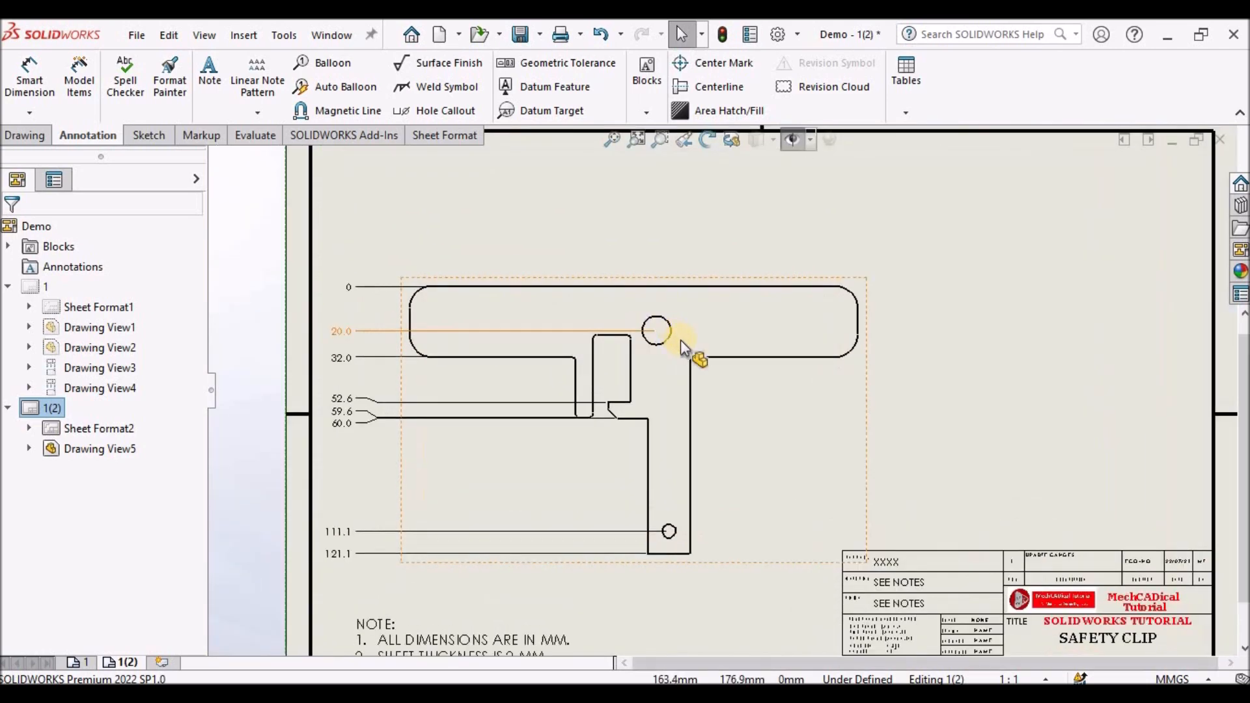
click(45, 84)
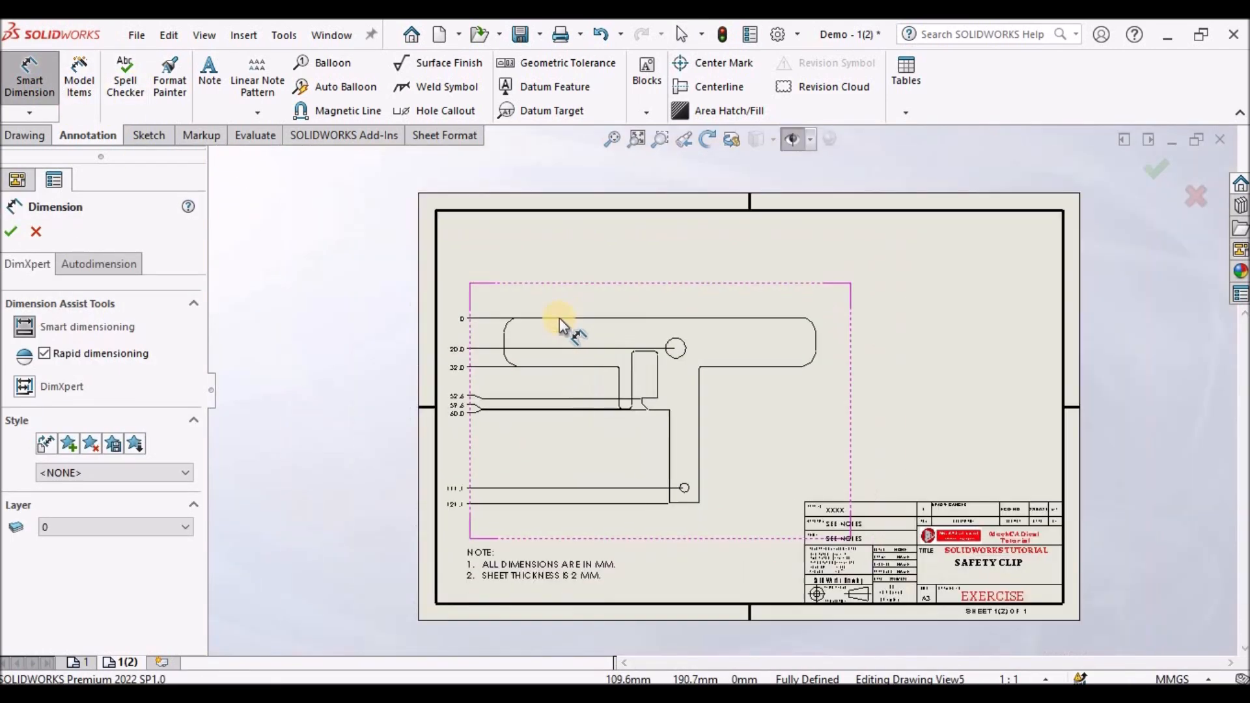
scroll(559, 318, up, 3)
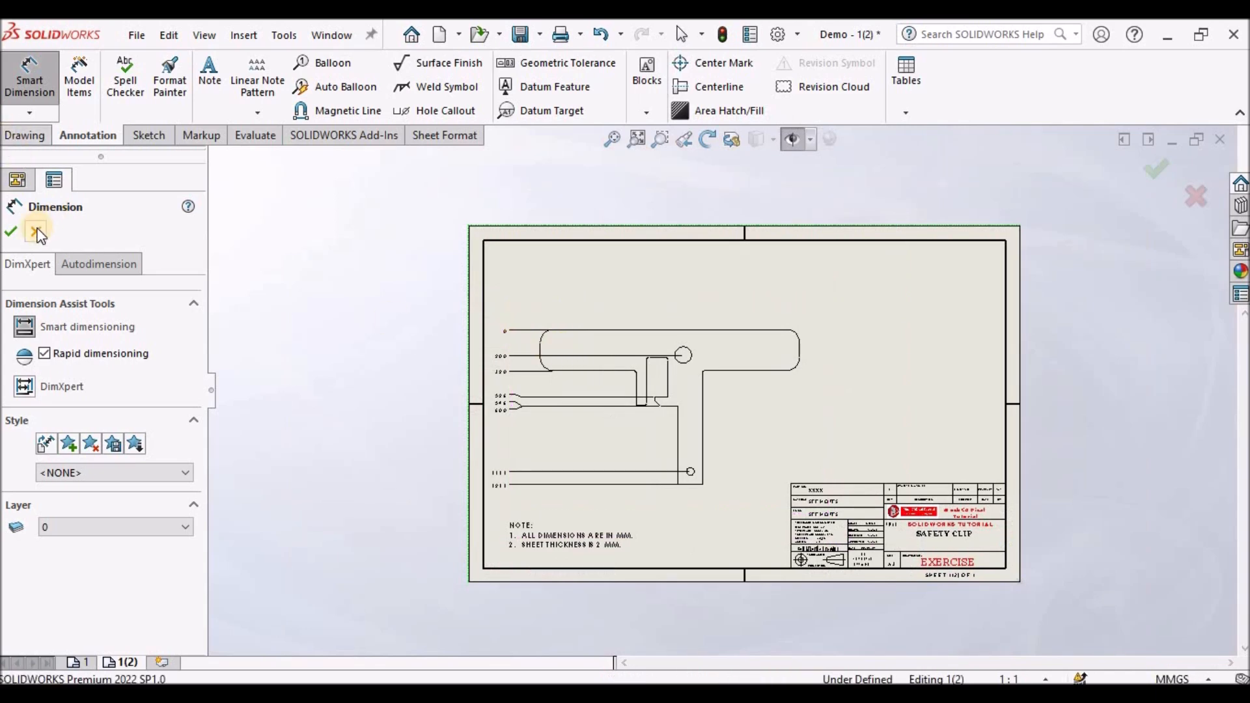
click(34, 117)
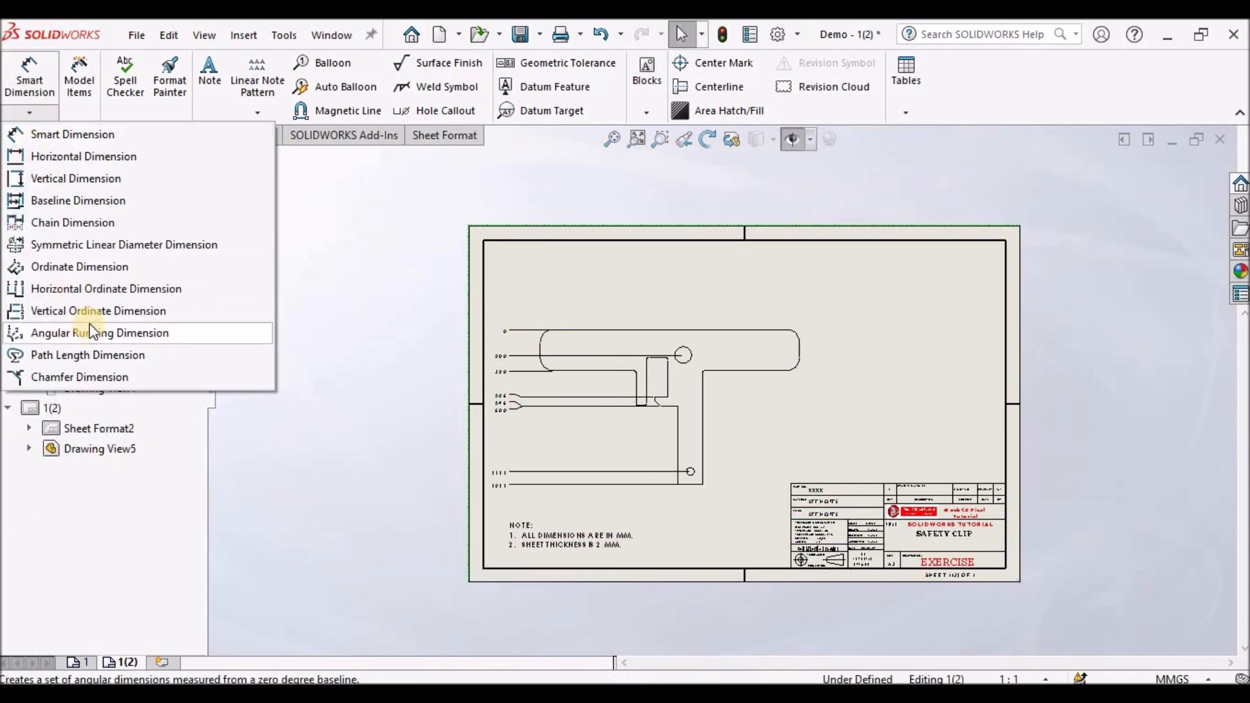
click(91, 290)
scroll(582, 402, down, 2)
click(525, 328)
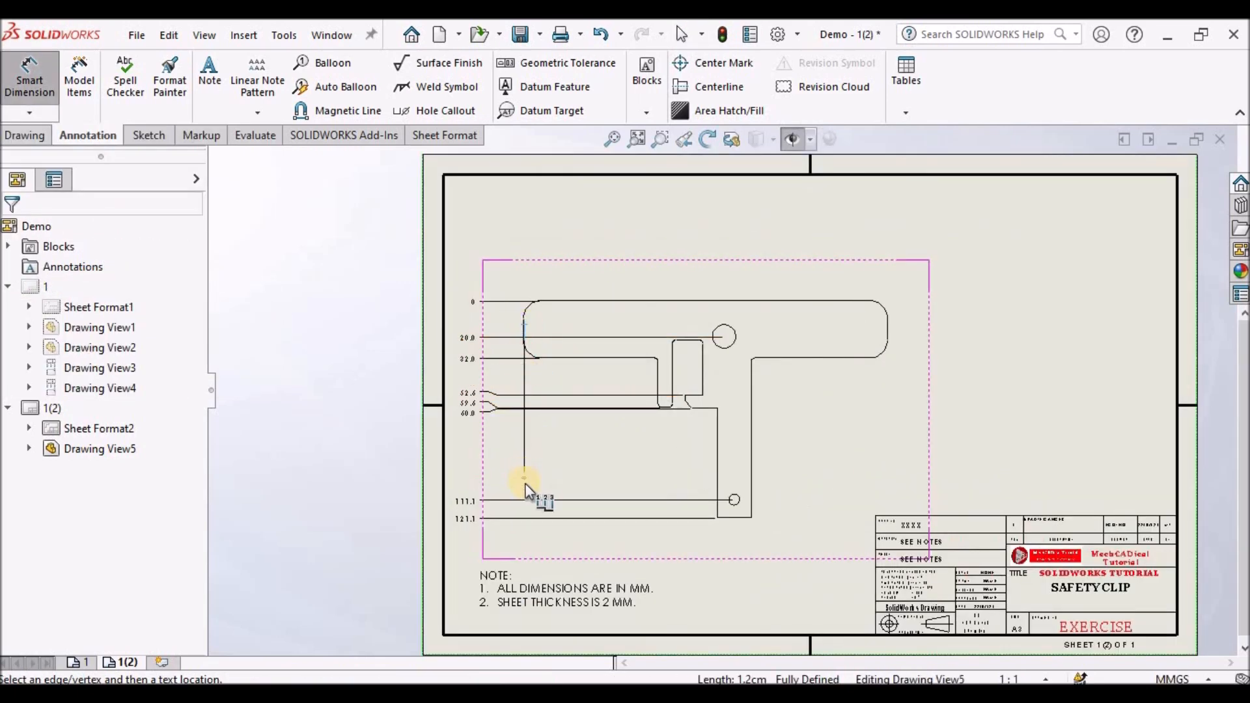
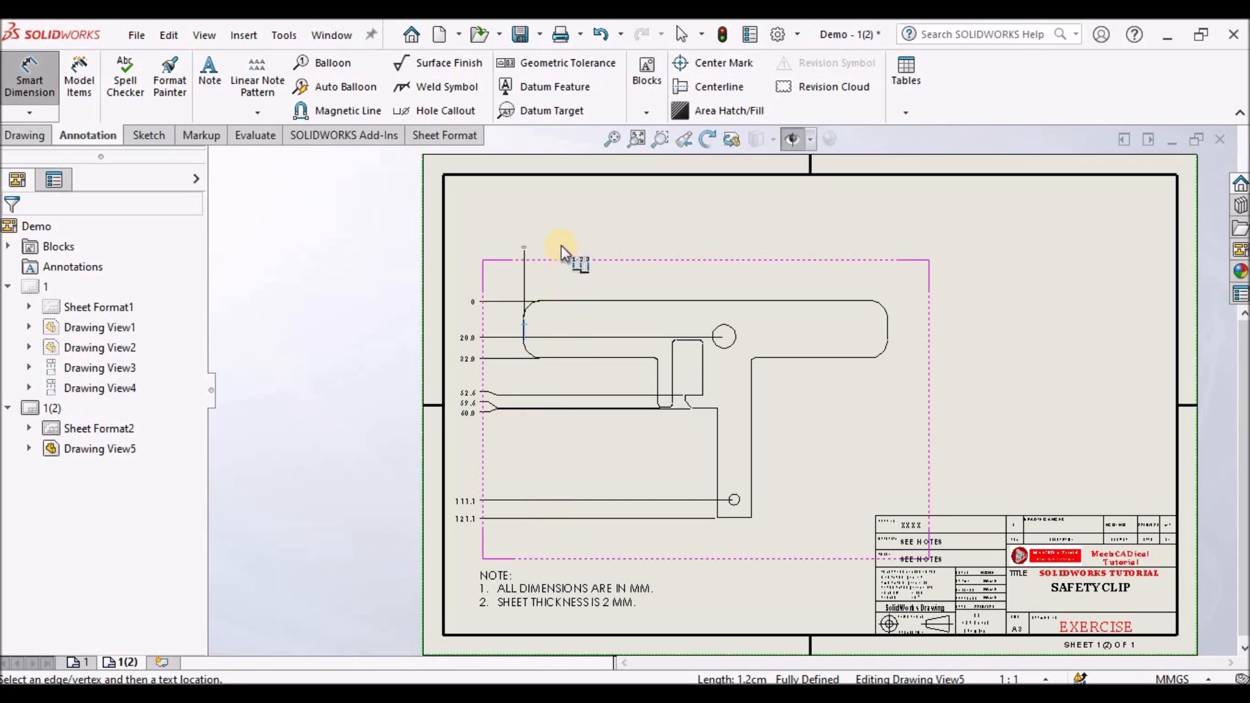
- Place the zero ordinate and add horizontal ordinate dimensions to the slot and notch edges of the flat pattern
click(563, 548)
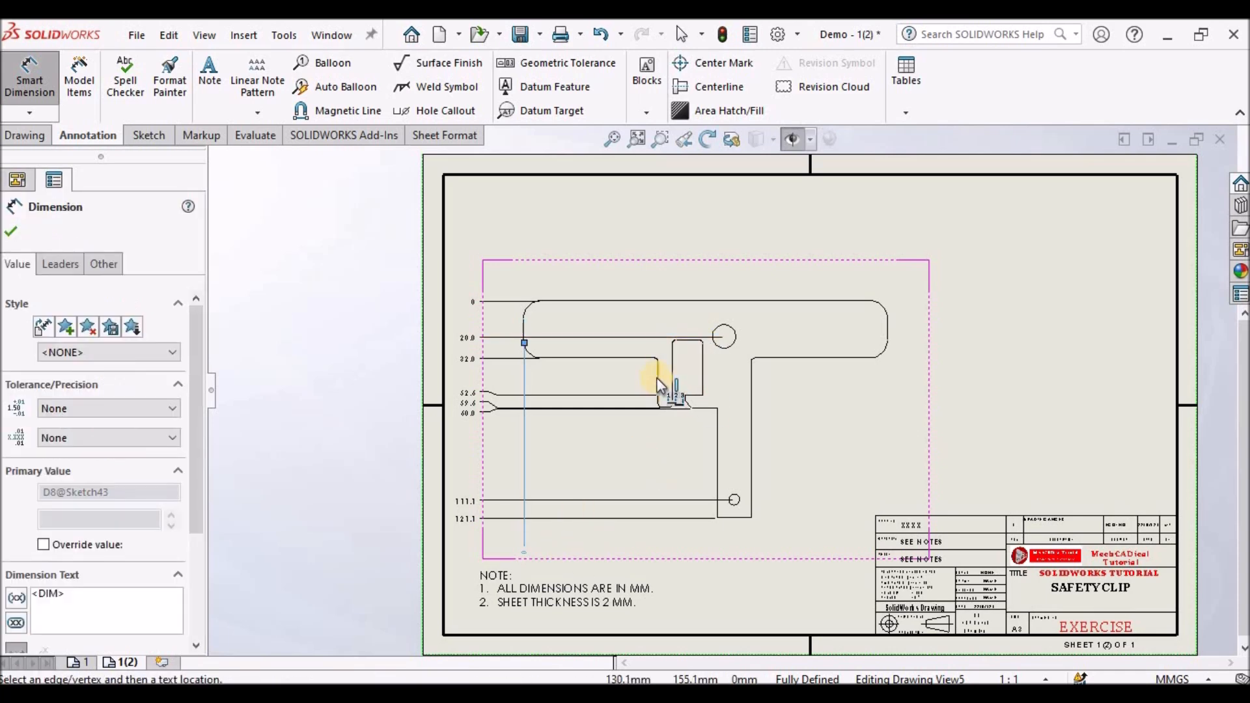
click(657, 376)
click(673, 359)
click(702, 368)
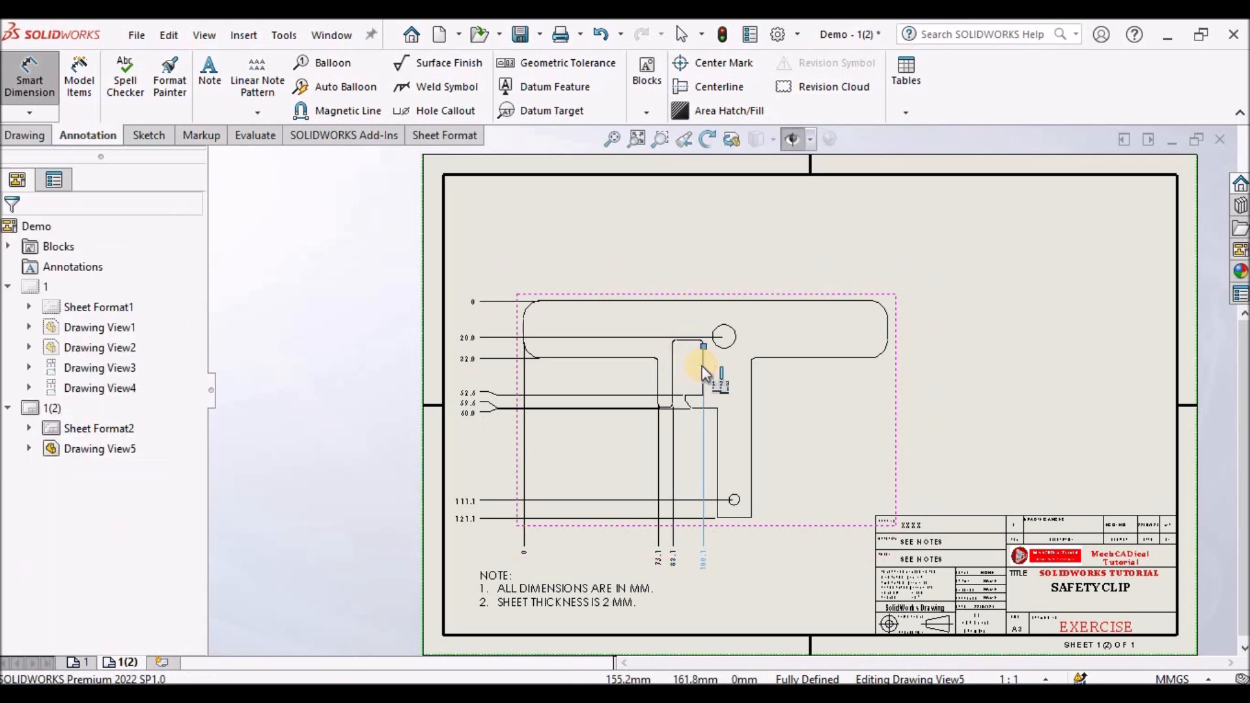
scroll(694, 411, down, 5)
click(679, 362)
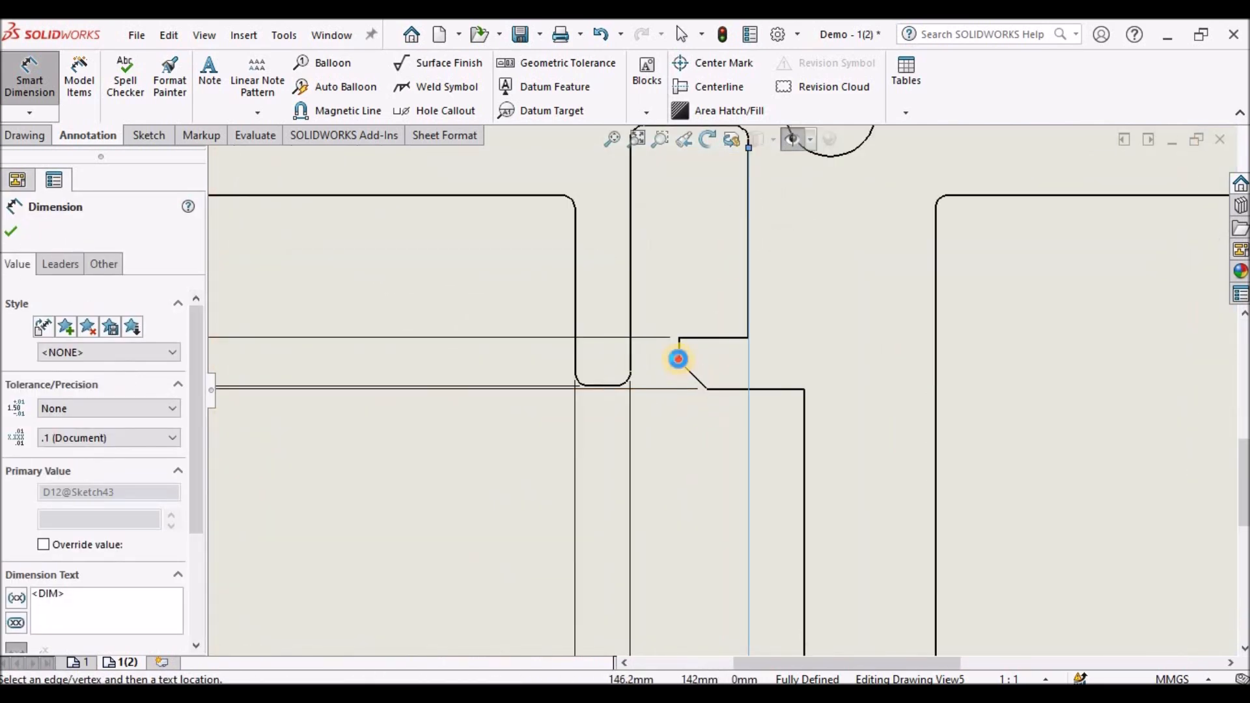
scroll(742, 417, up, 7)
scroll(736, 430, down, 2)
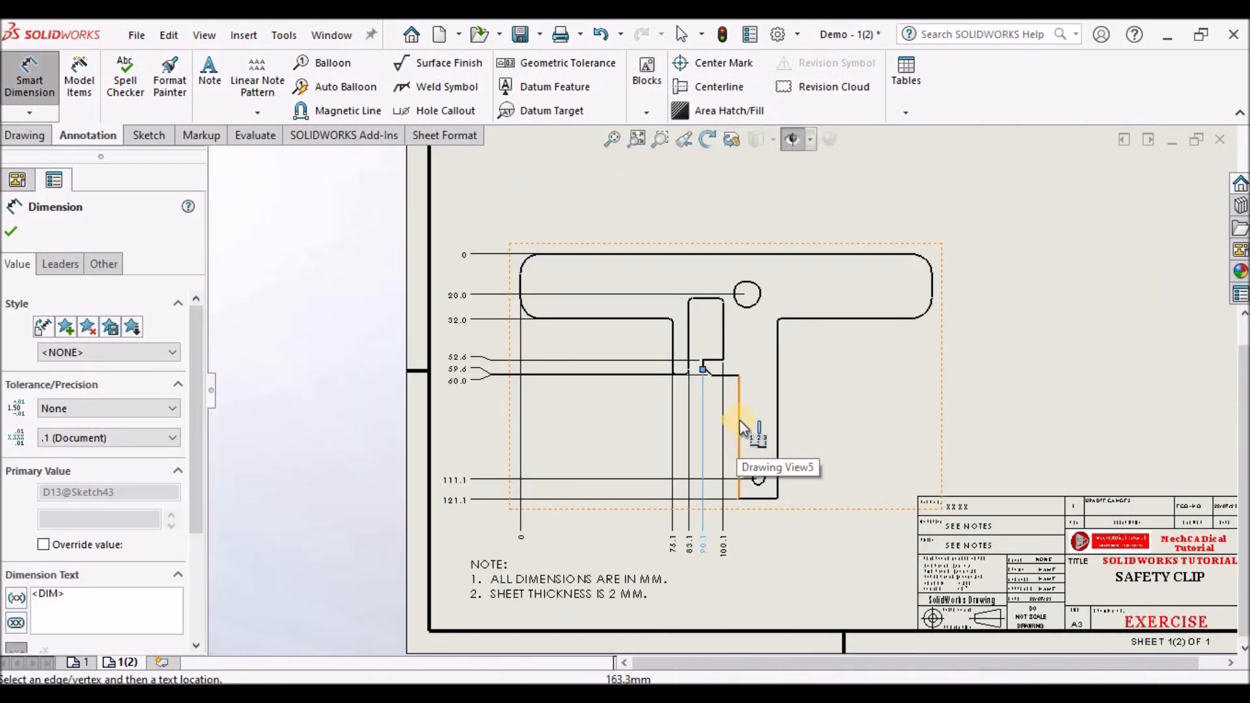
- Add horizontal ordinate dimensions to the lower flange edges and the right end of the flat pattern, then exit dimensioning
click(740, 414)
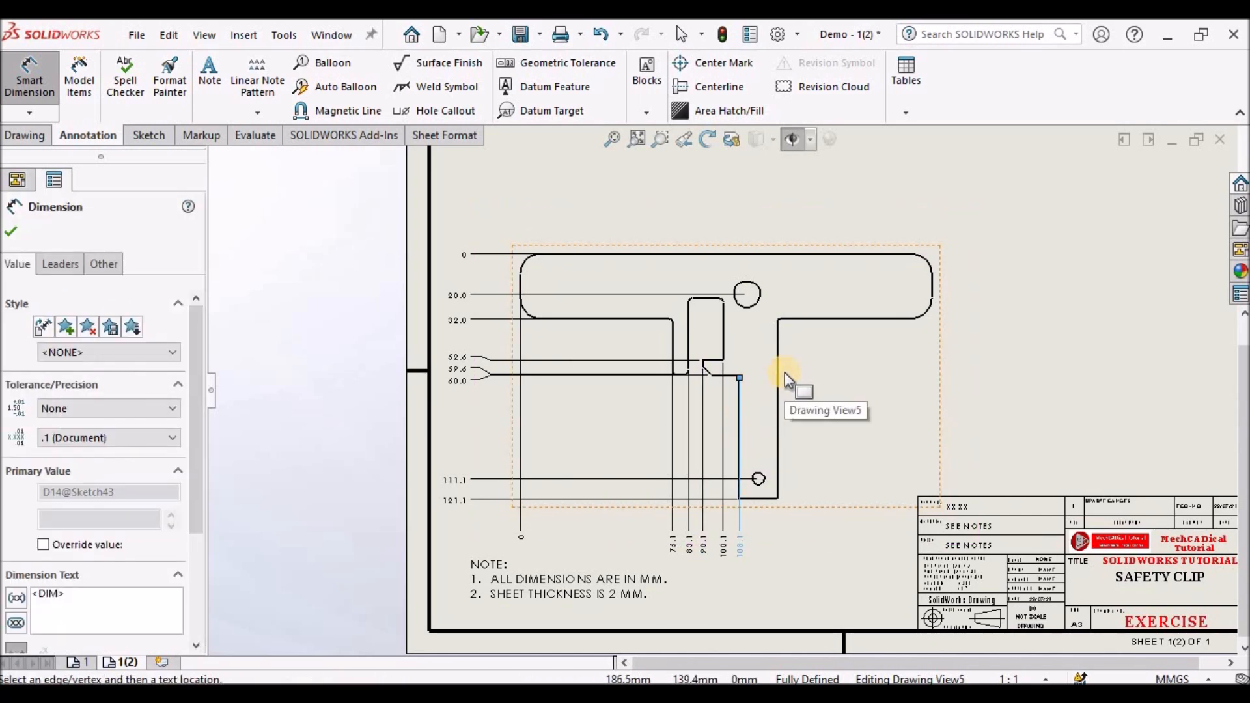
click(778, 373)
click(932, 285)
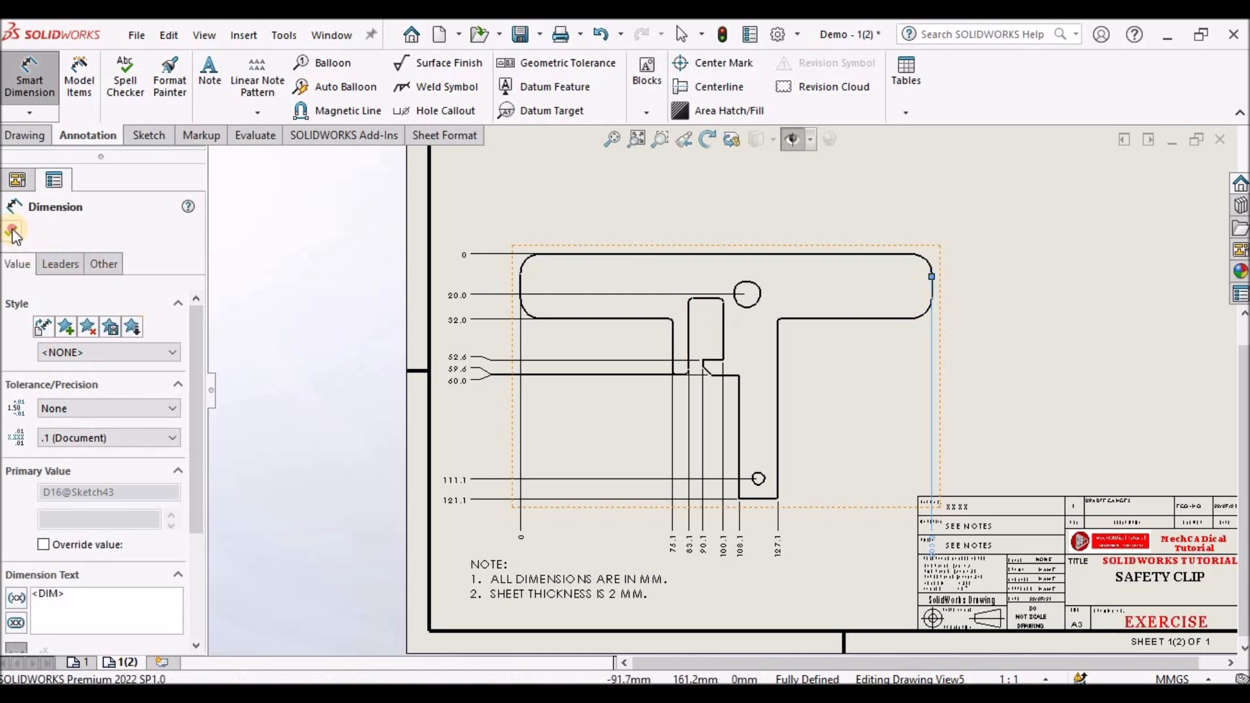
key(Escape)
click(1051, 269)
- Move the flat pattern view slightly up on the sheet
scroll(1051, 269, up, 3)
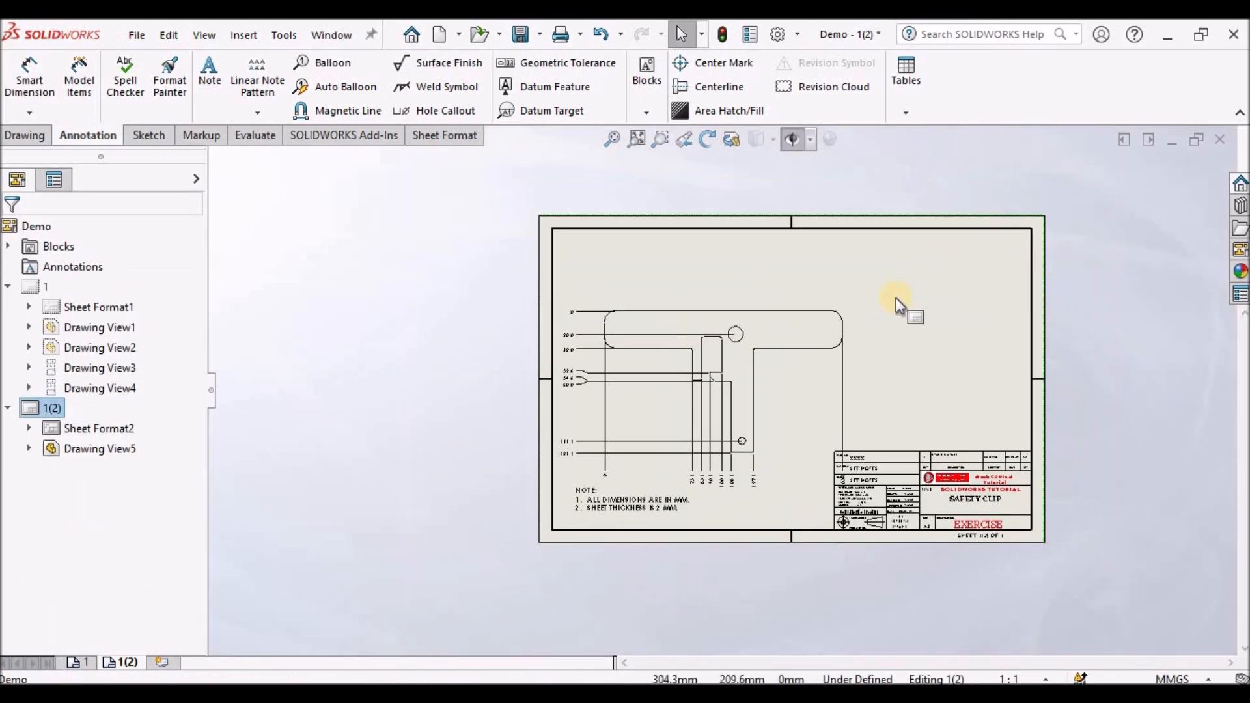
scroll(893, 313, down, 1)
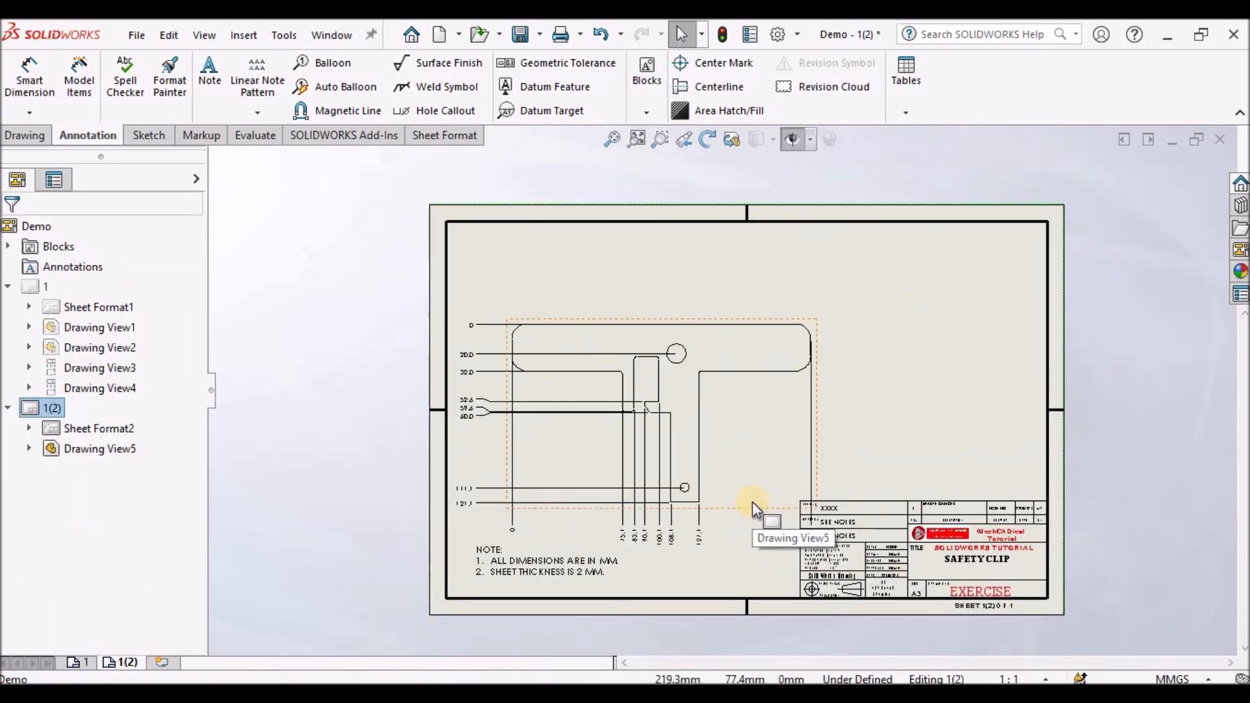
mouse_move(752, 506)
mouse_down()
mouse_move(754, 444)
mouse_move(765, 444)
mouse_up()
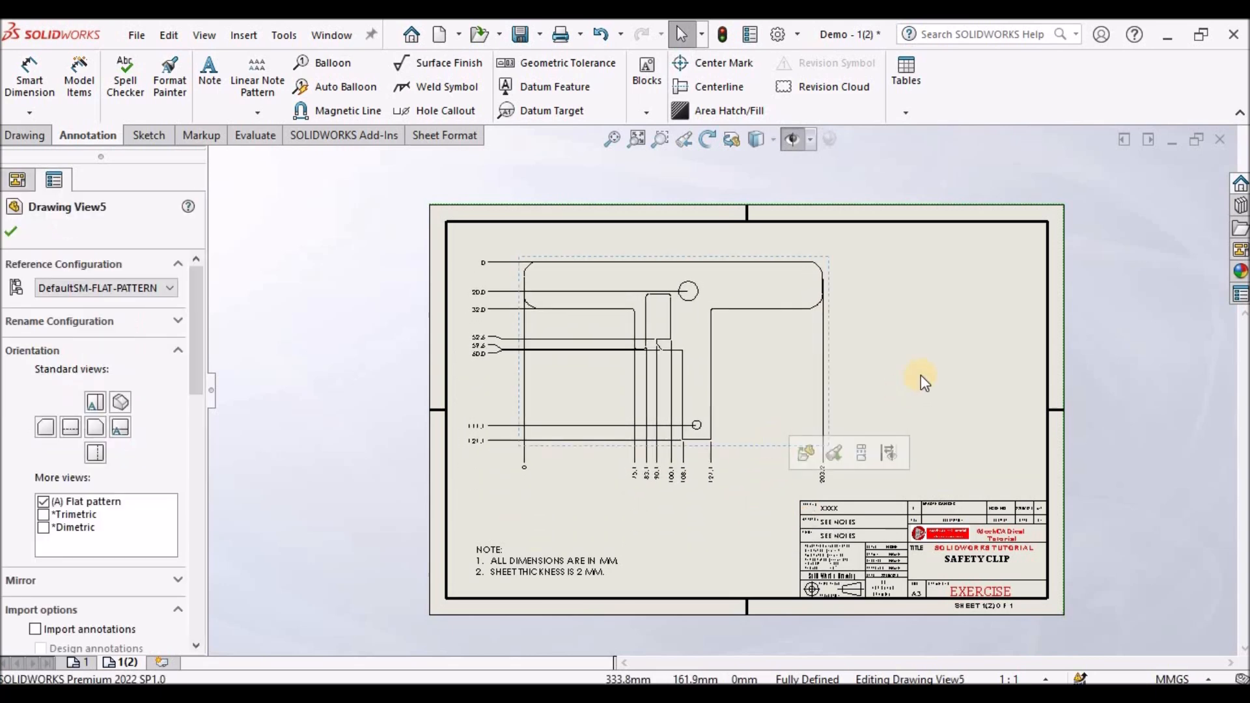
key(Escape)
- Dimension the diameters of the large and small holes on the flat pattern with Smart Dimension
scroll(469, 246, down, 2)
click(38, 87)
scroll(796, 302, down, 2)
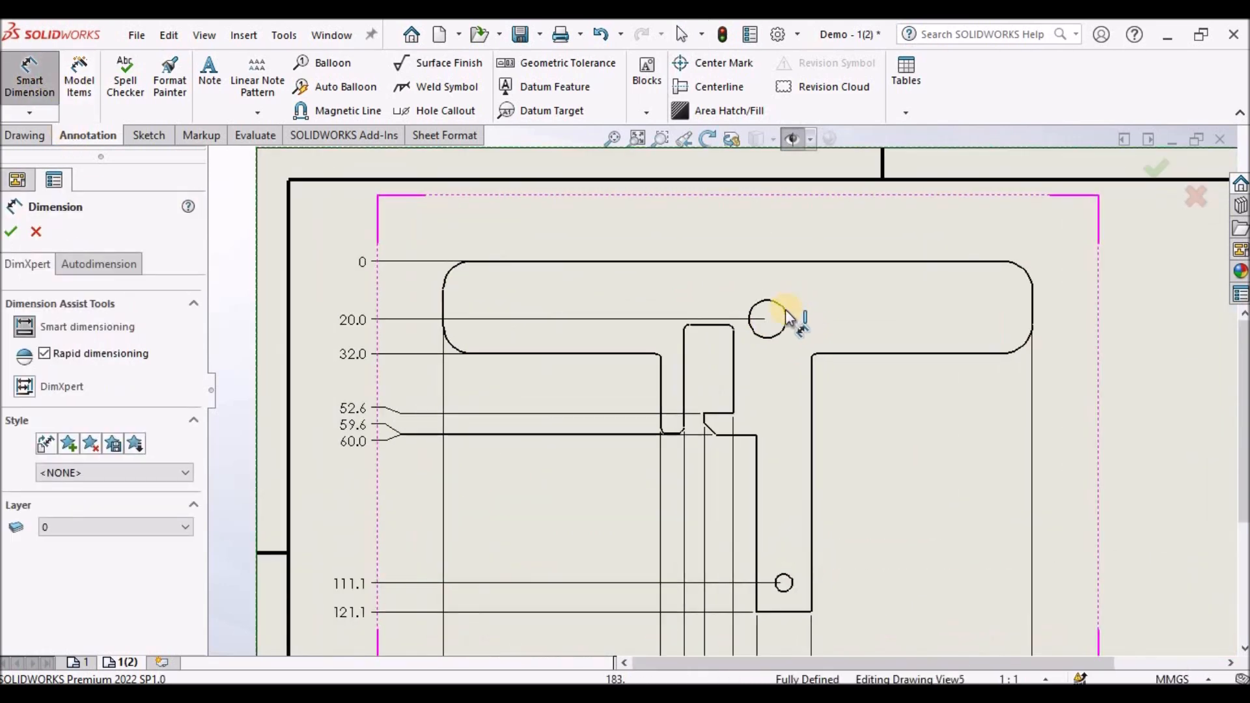
click(870, 227)
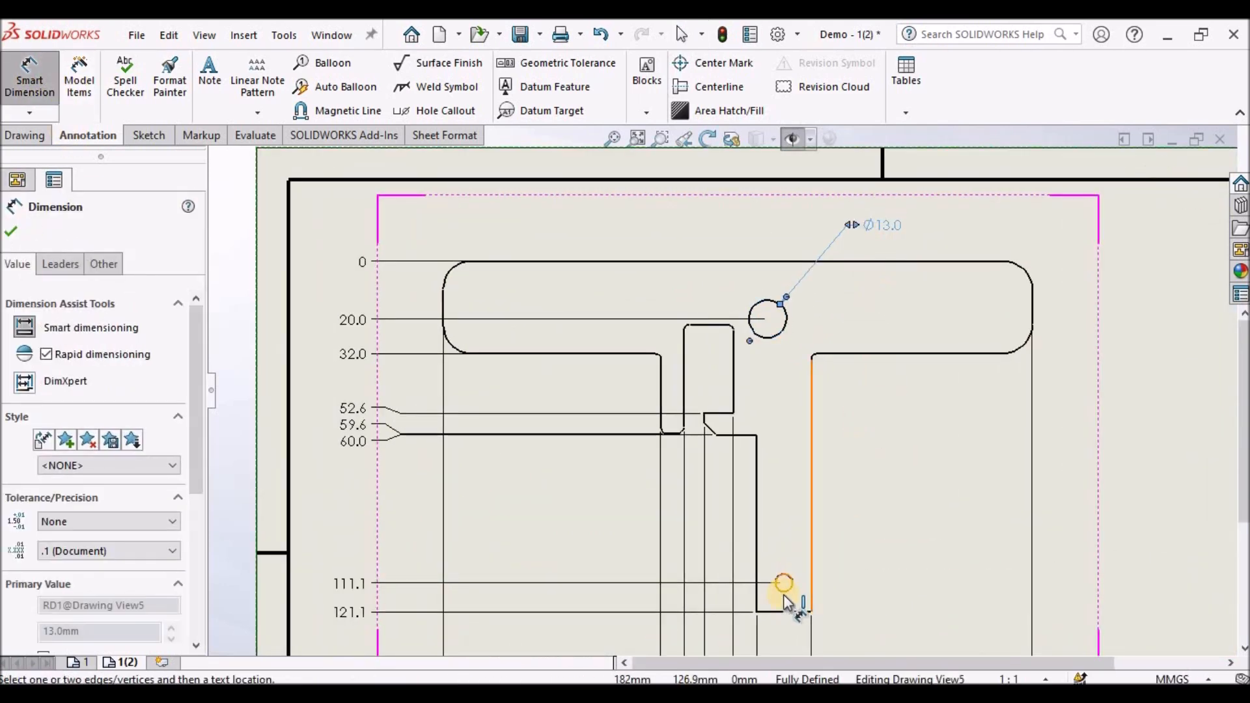
click(792, 580)
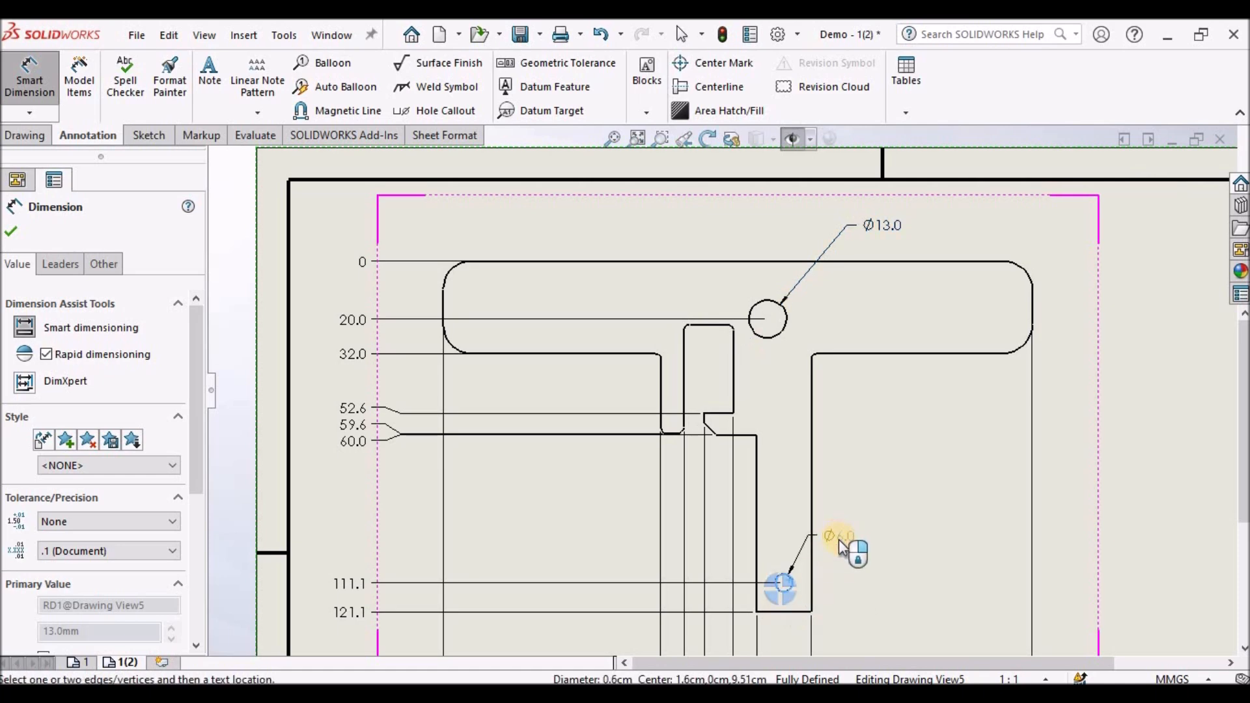
click(891, 511)
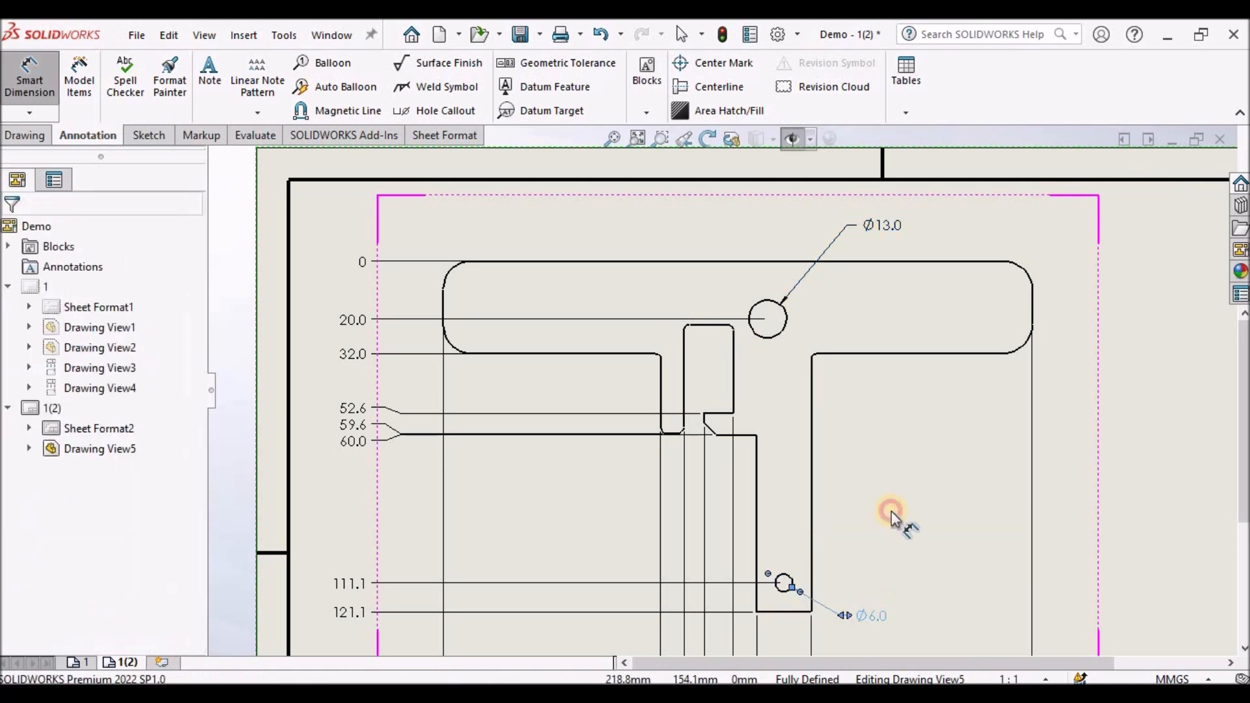
- Insert center marks on both holes of the flat pattern
scroll(721, 392, up, 2)
click(698, 61)
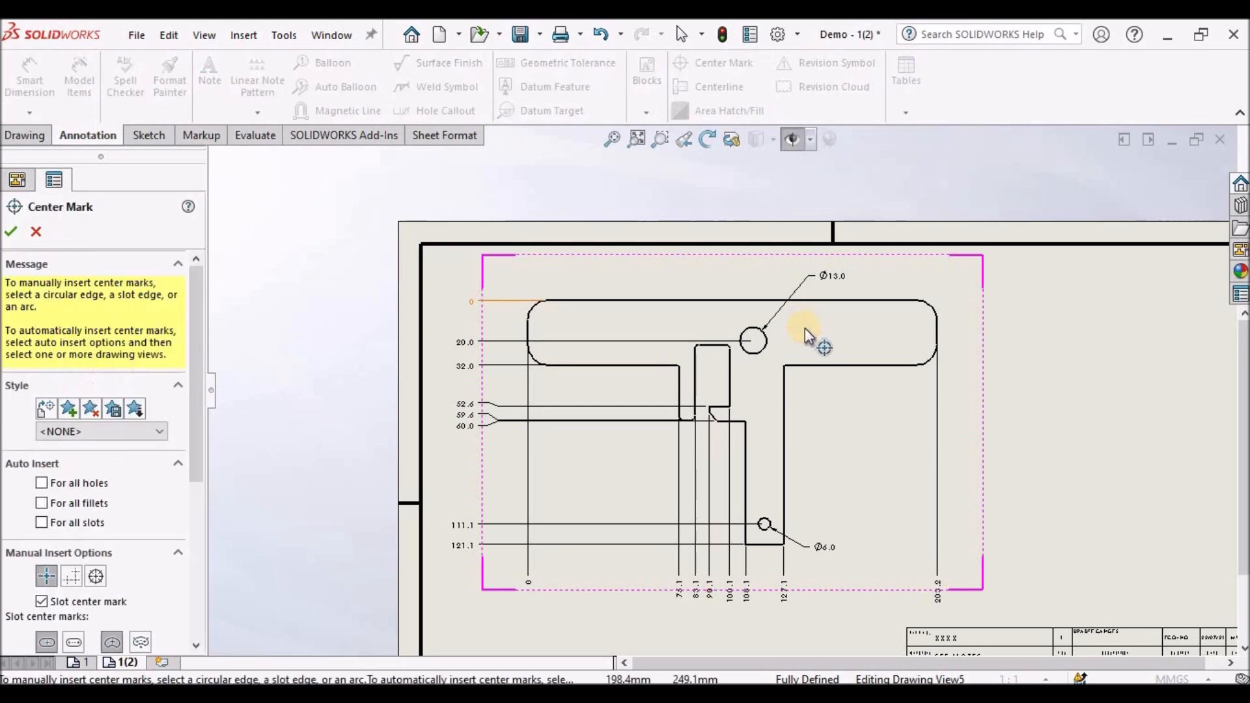
scroll(729, 361, down, 4)
click(686, 392)
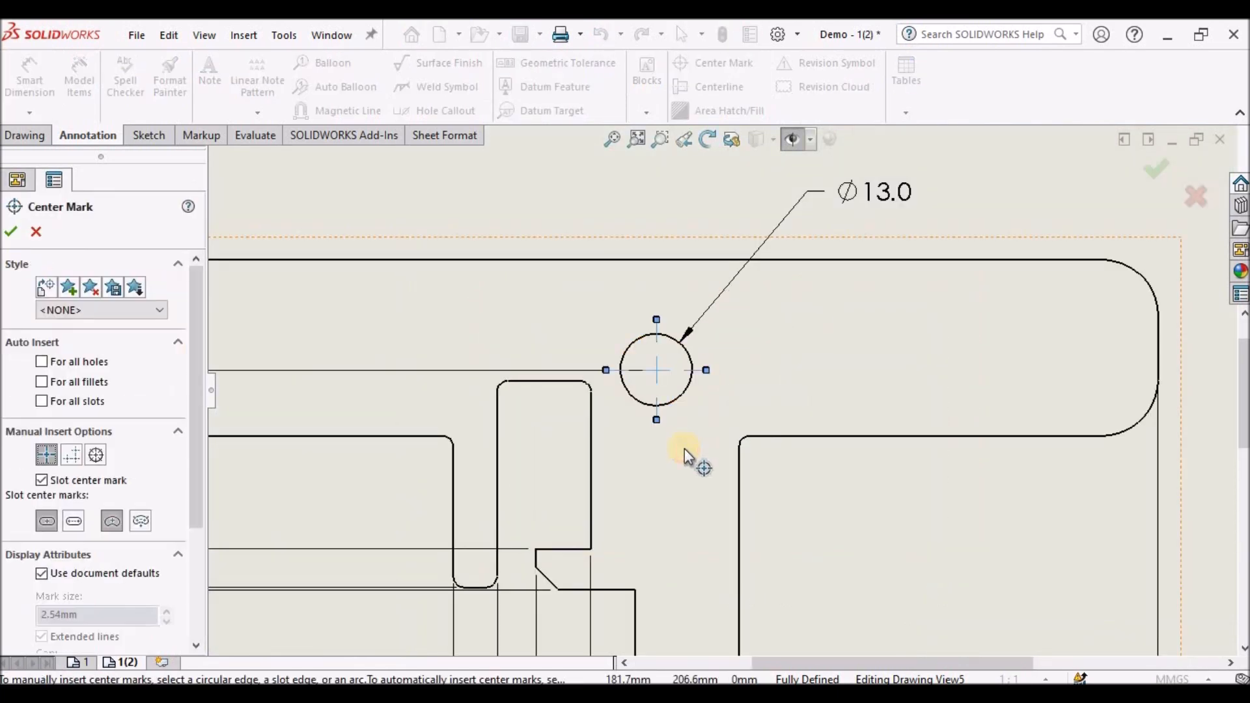
scroll(685, 449, up, 5)
scroll(681, 506, down, 3)
scroll(702, 489, down, 2)
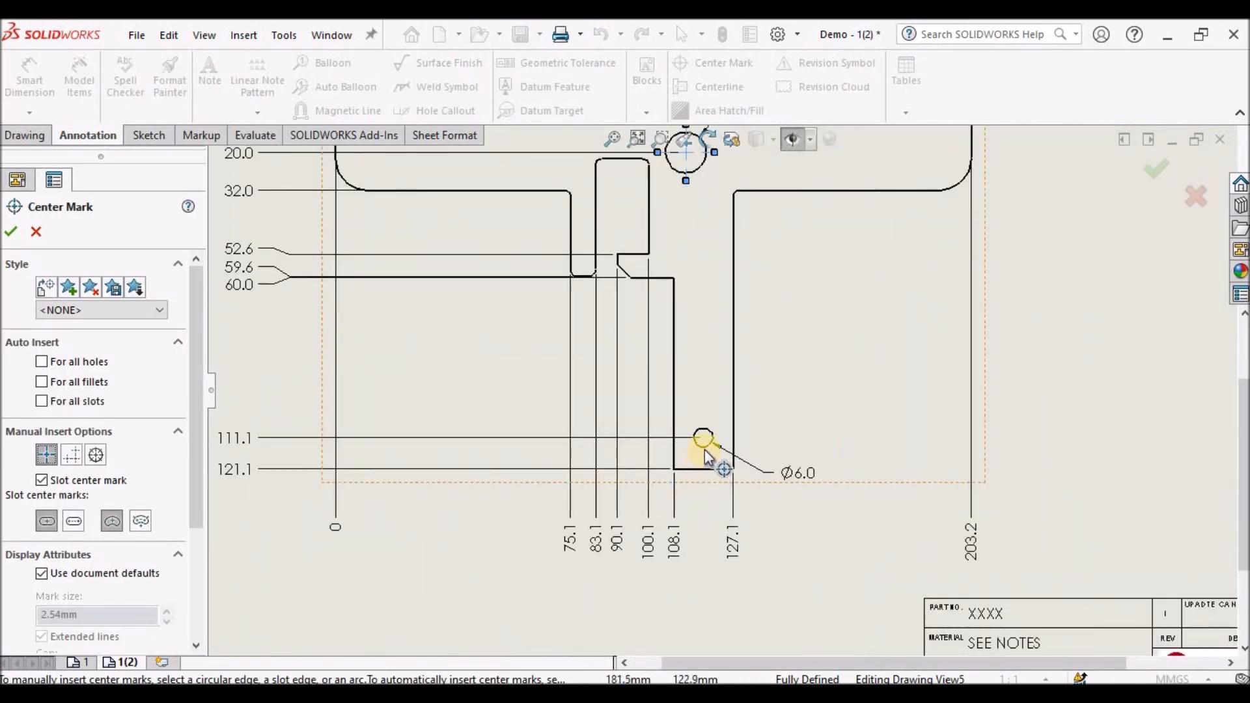
click(703, 438)
click(12, 232)
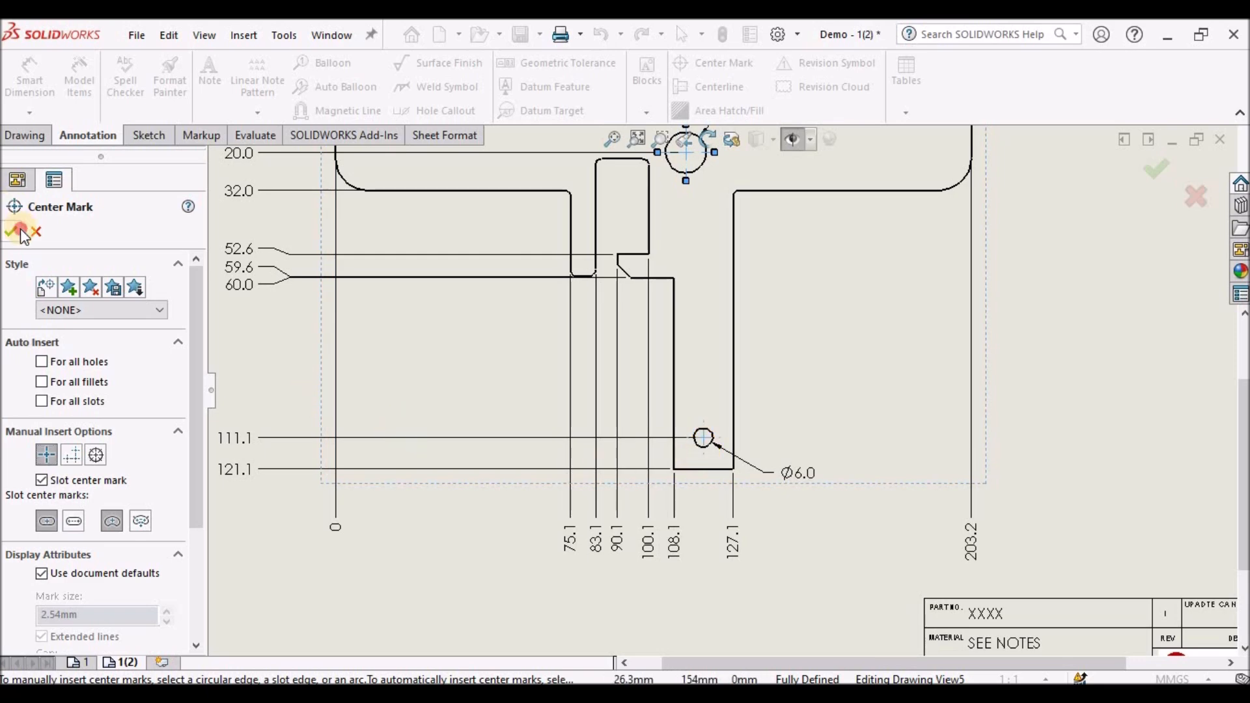
- Review the whole flat pattern sheet and switch back to the first drawing sheet
scroll(749, 329, up, 6)
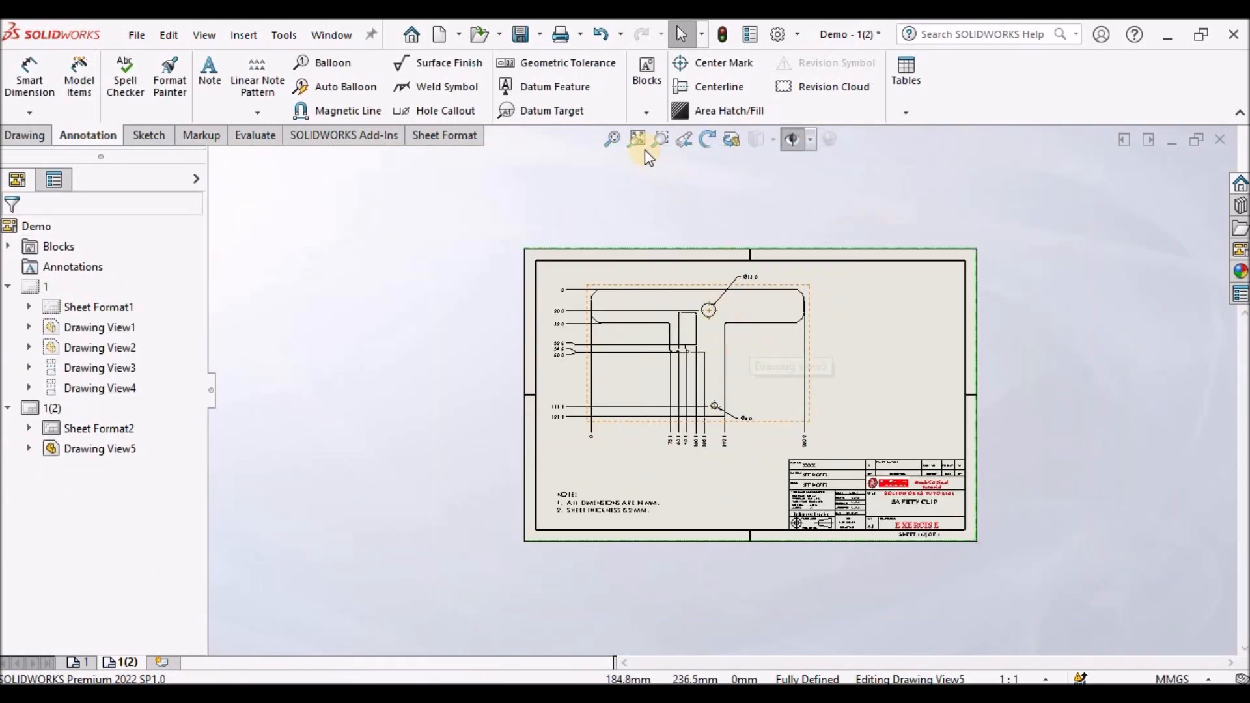
click(613, 140)
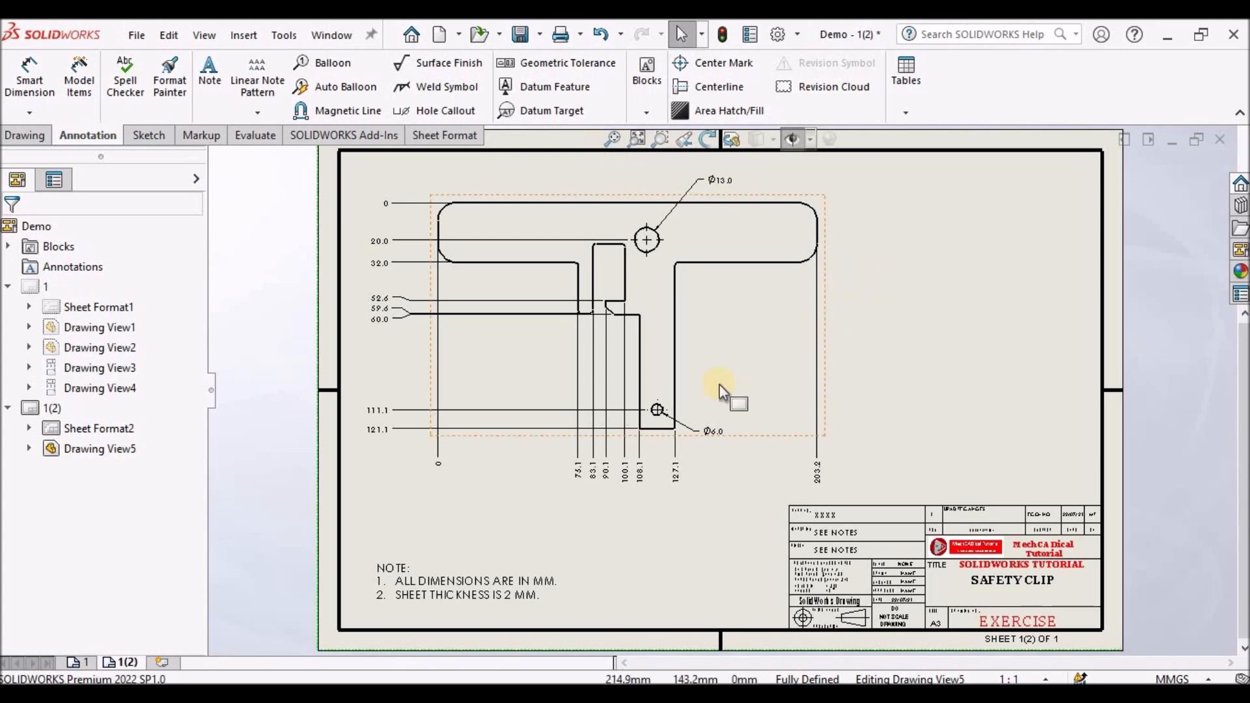
click(660, 502)
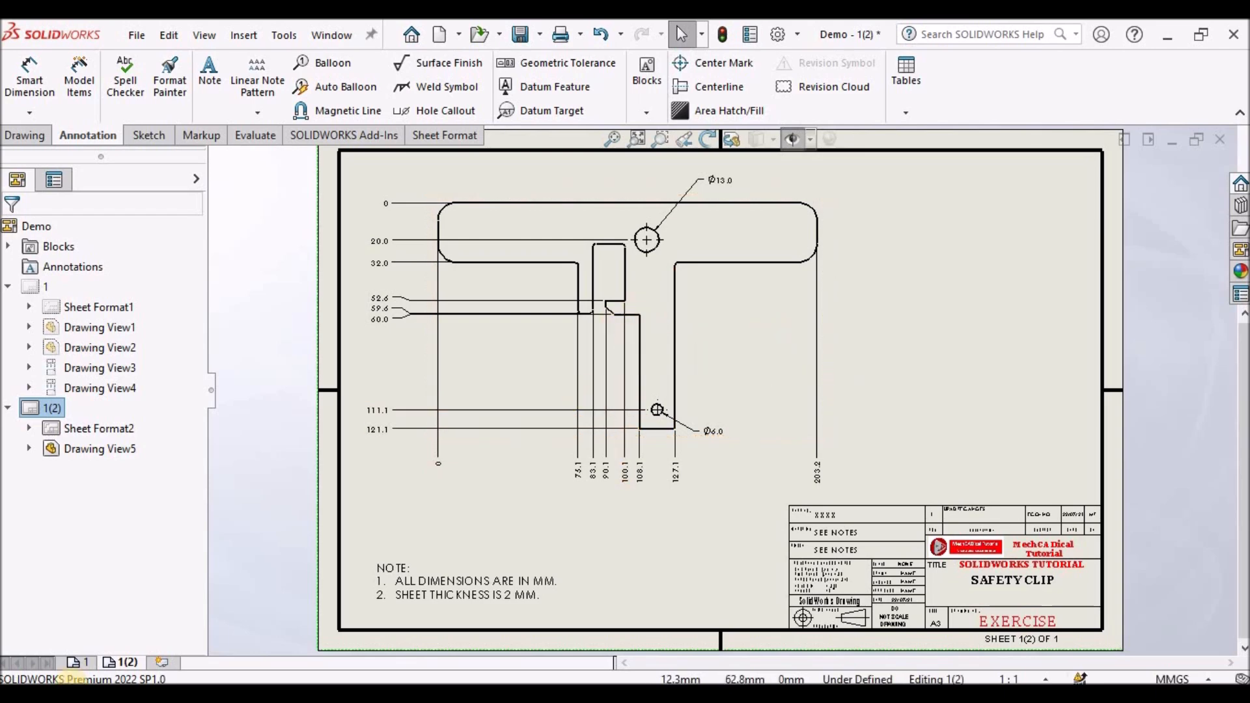
click(80, 663)
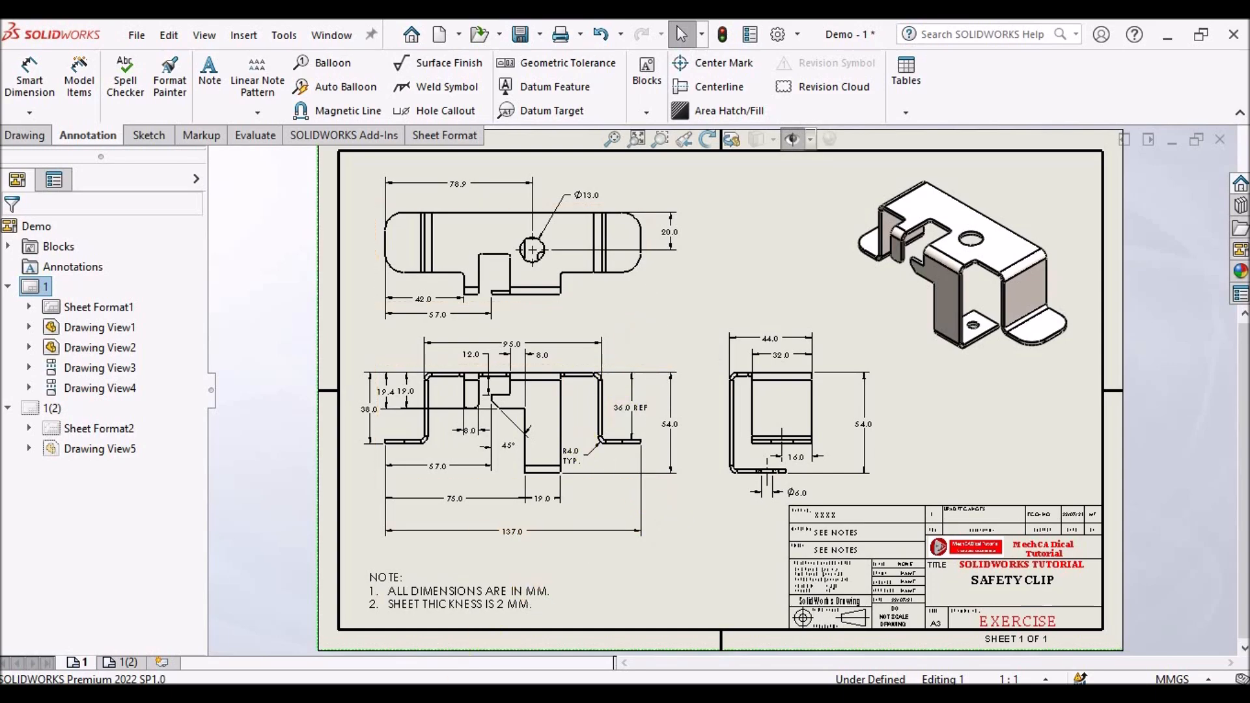
- Switch to the Desc 2.pdf reference document in the PDF viewer
click(423, 695)
click(116, 615)
mouse_move(467, 696)
click(509, 615)
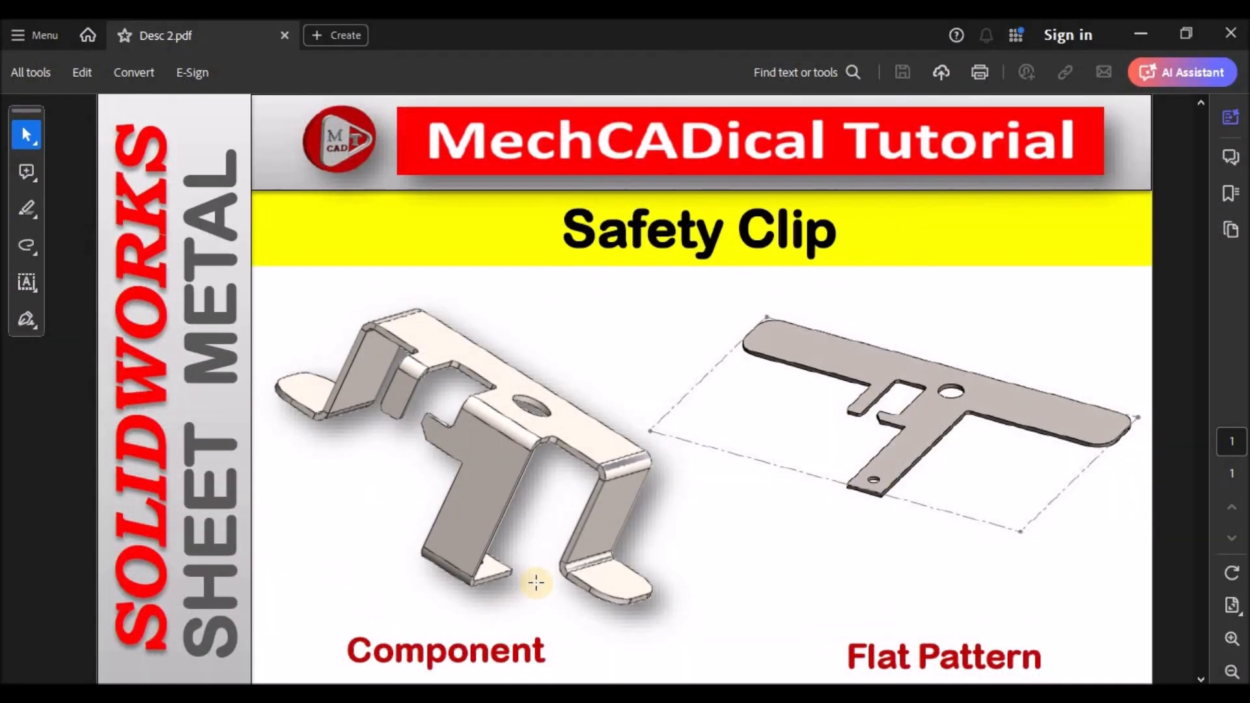